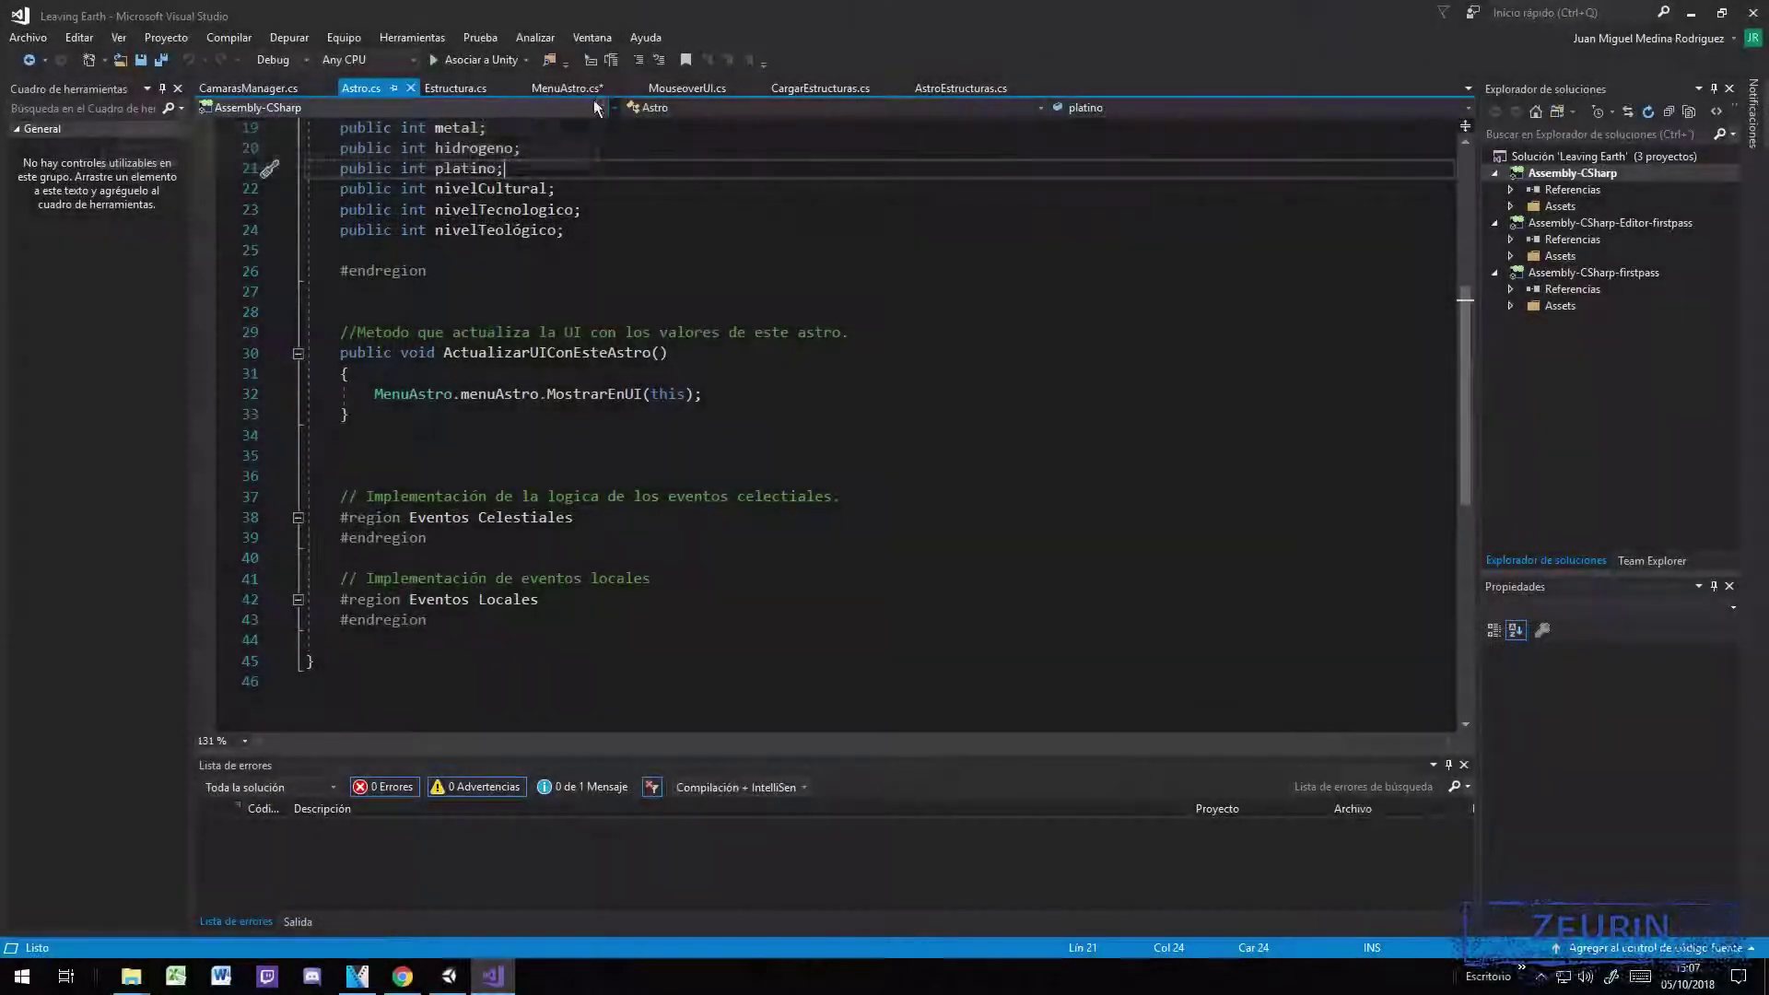
Step: Show MostrarEnUI in MenuAstro.cs, highlight astro.nombre on line 41, then return to Unity
left_click(573, 94)
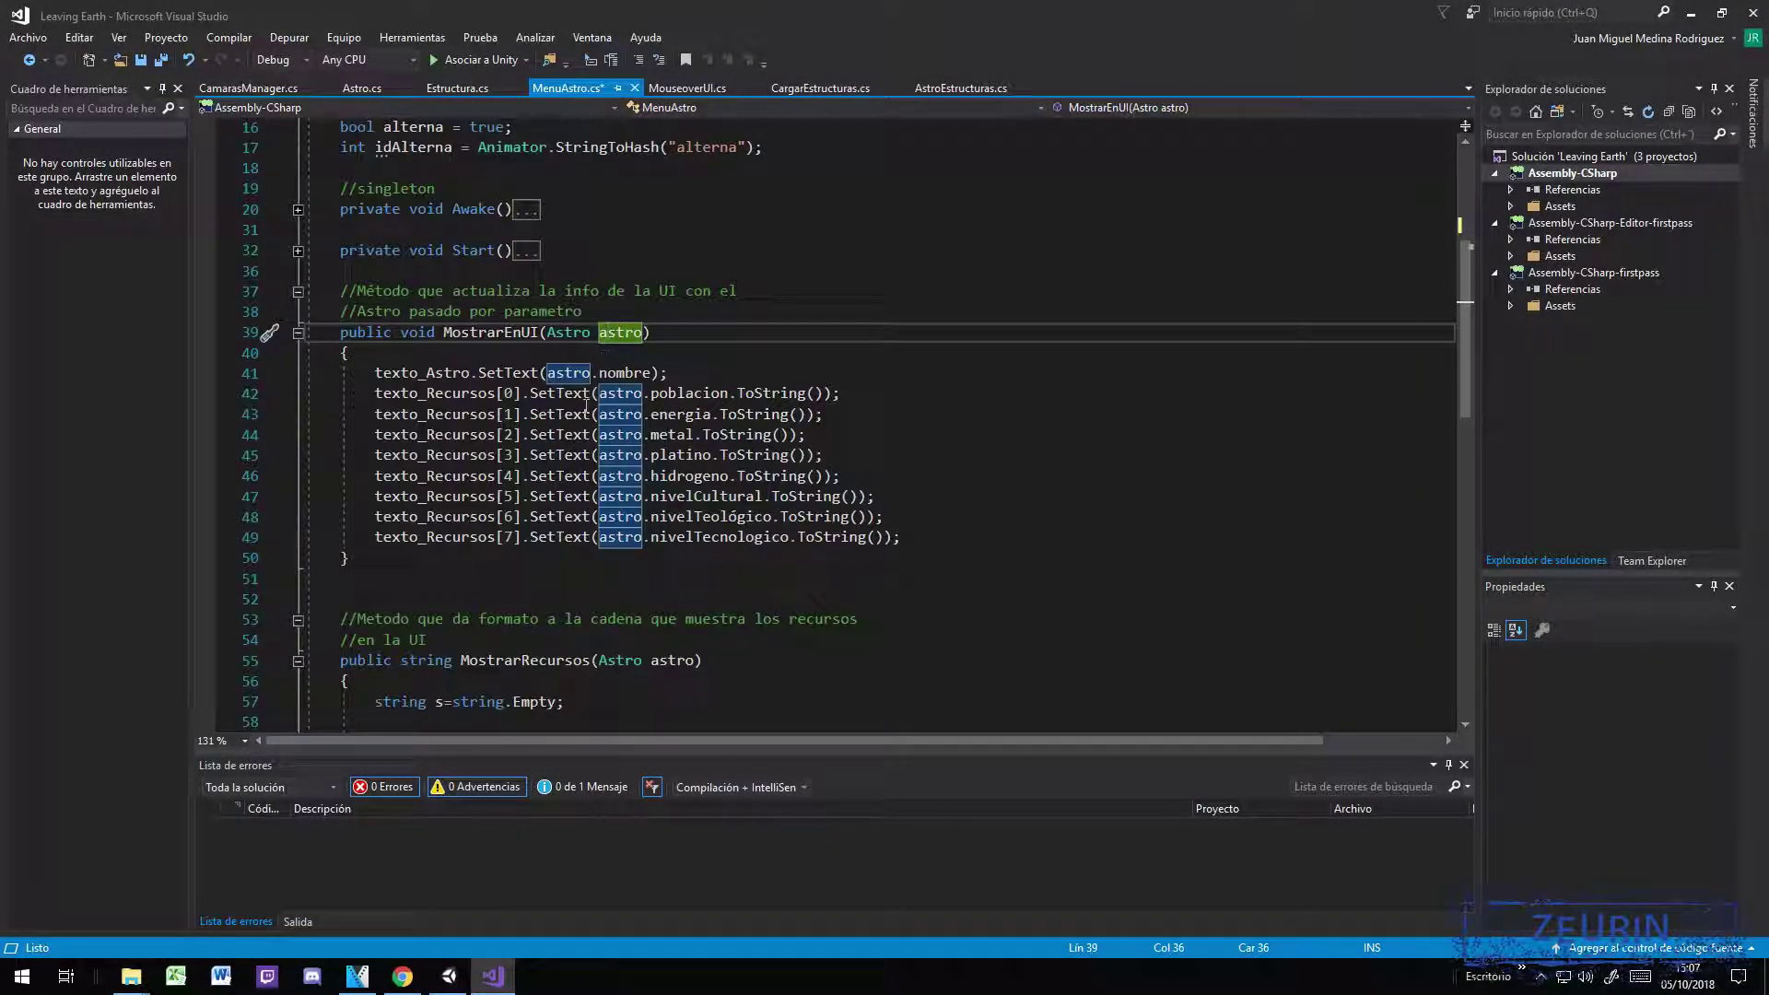
left_click(404, 378)
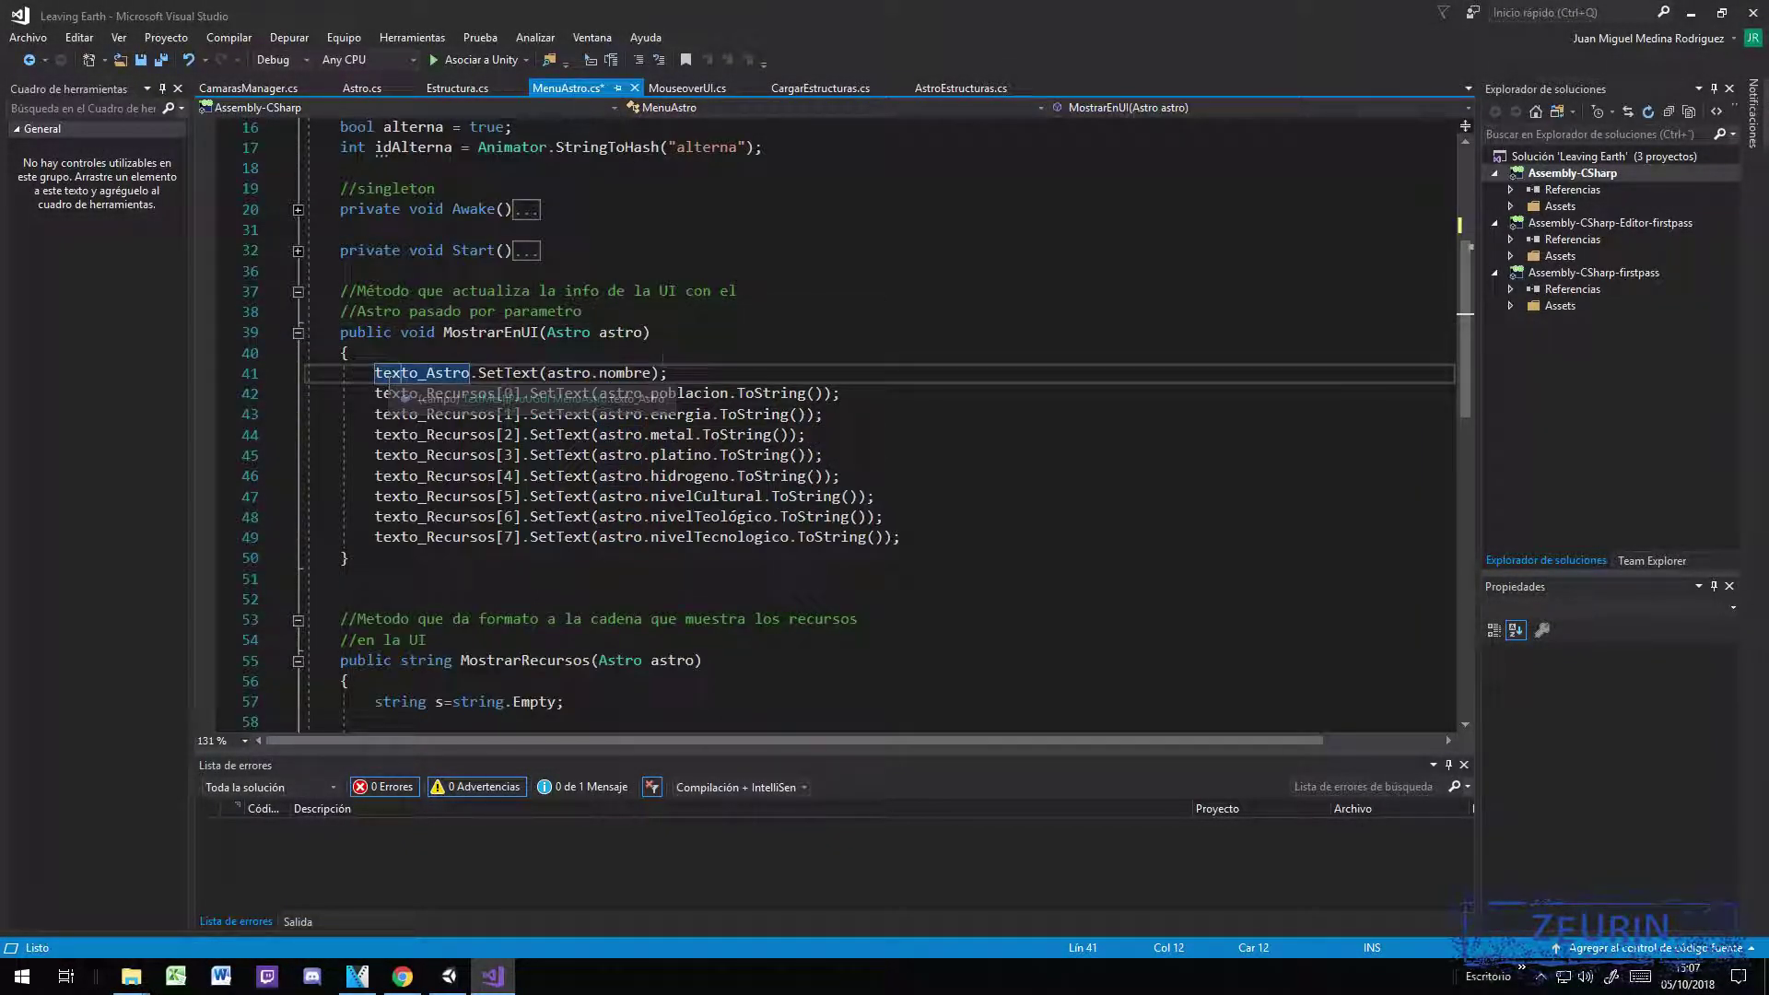
left_click_drag(547, 373, 651, 372)
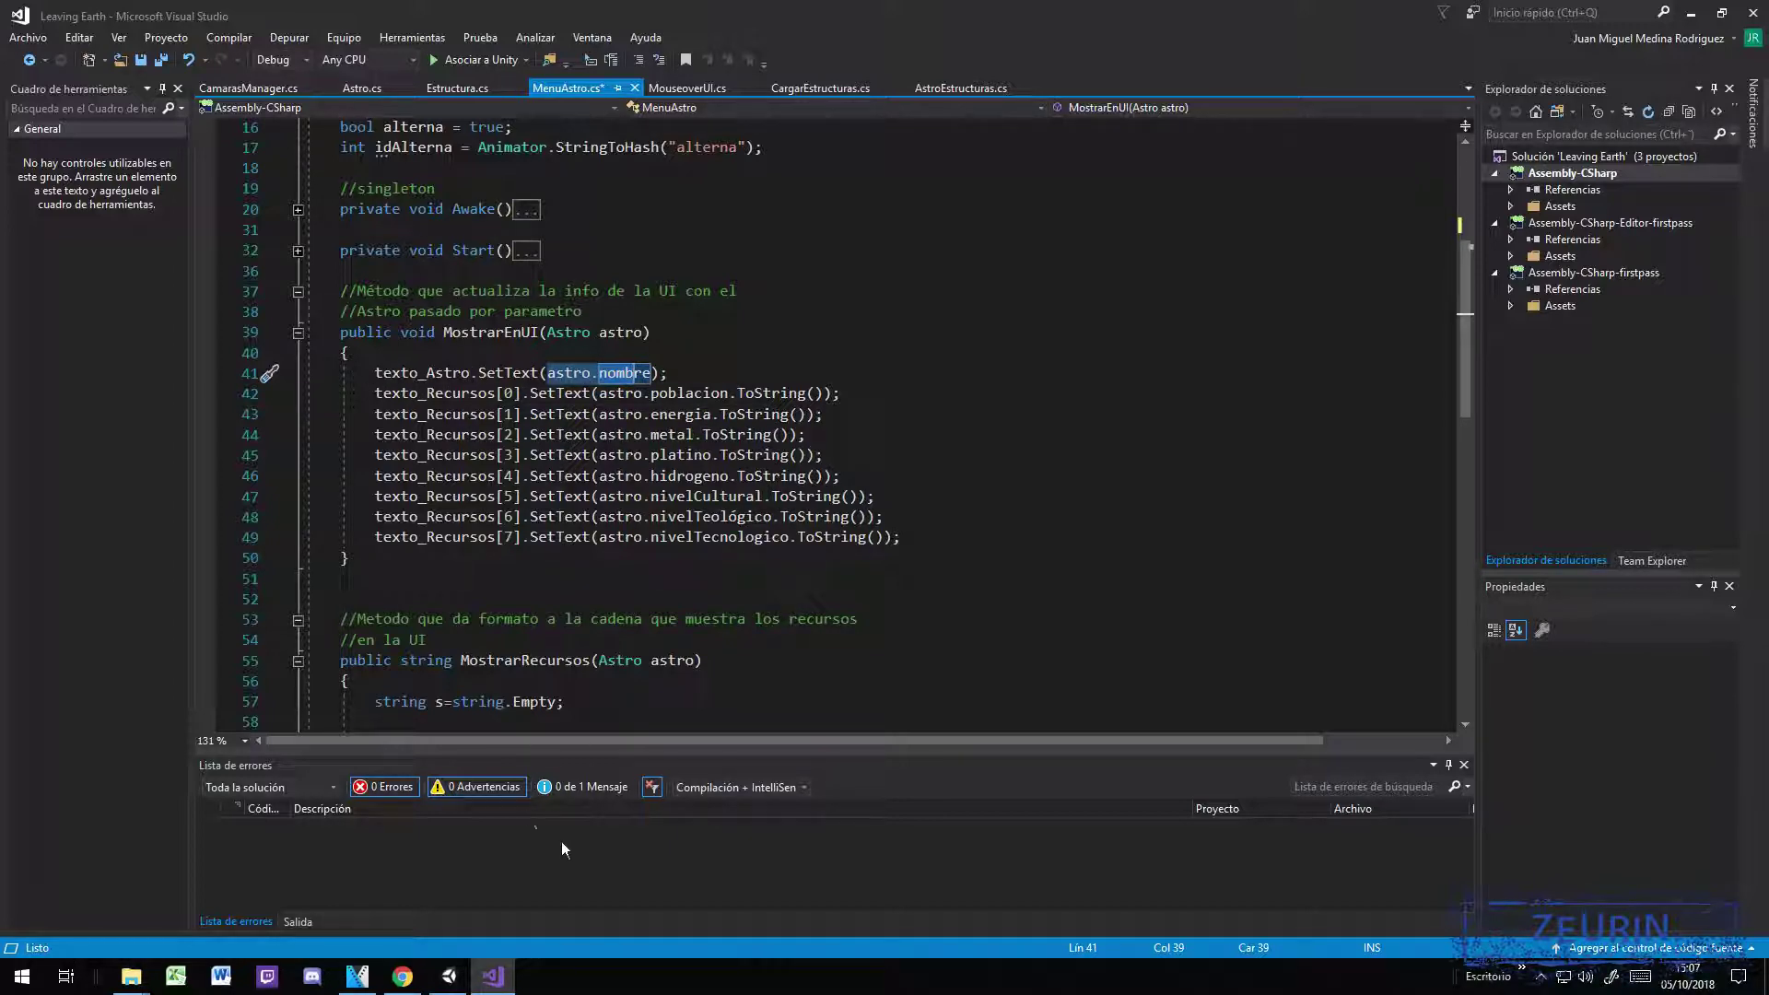
left_click(448, 975)
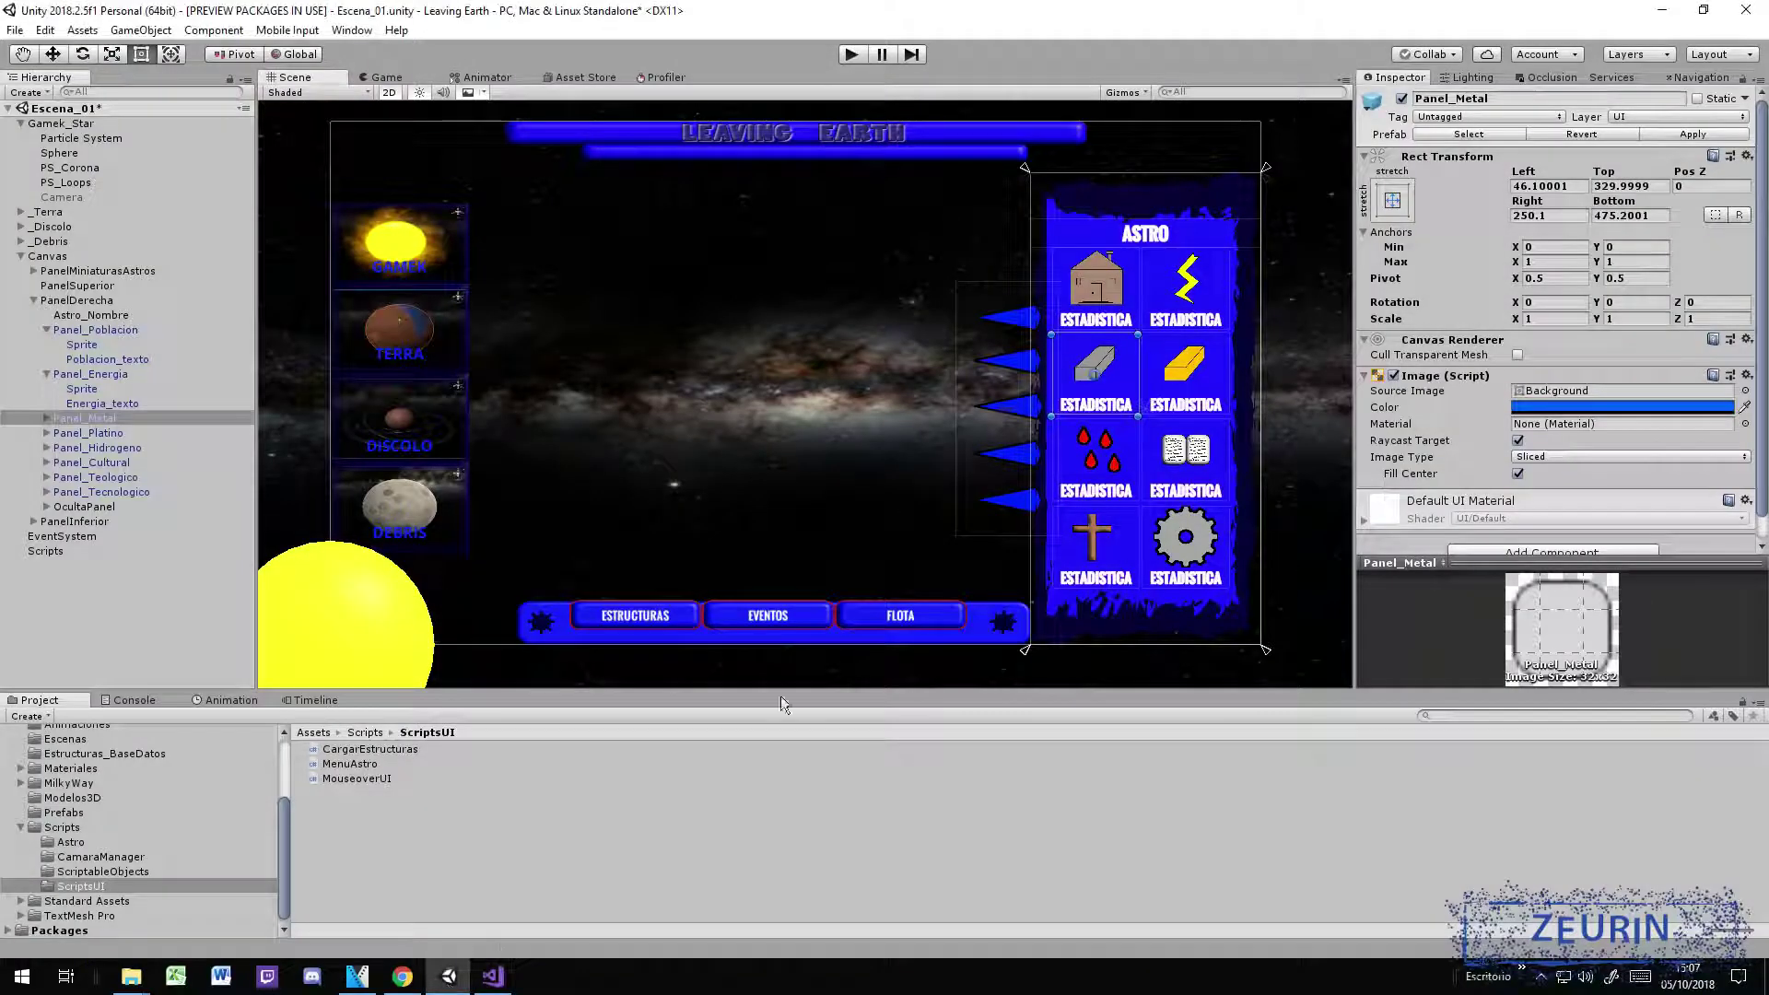
Step: Select the Astro_Nombre title text in Unity, then go back to MenuAstro.cs in Visual Studio
left_click(1159, 236)
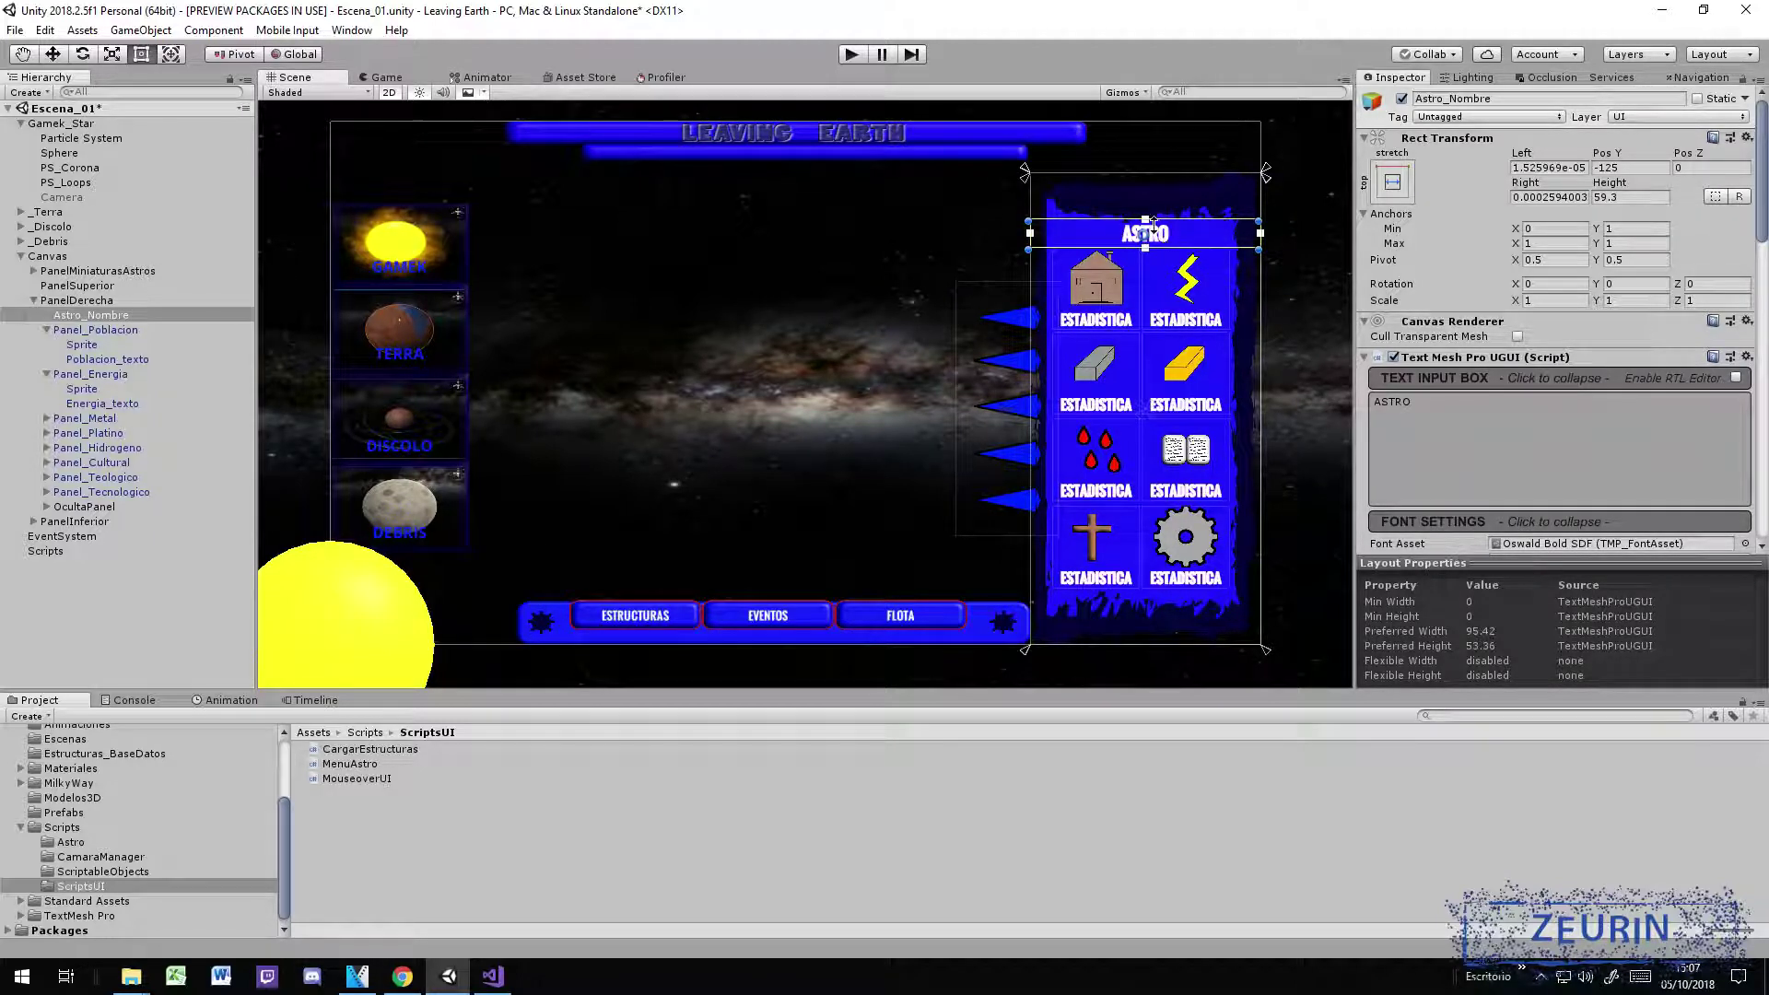
left_click(496, 975)
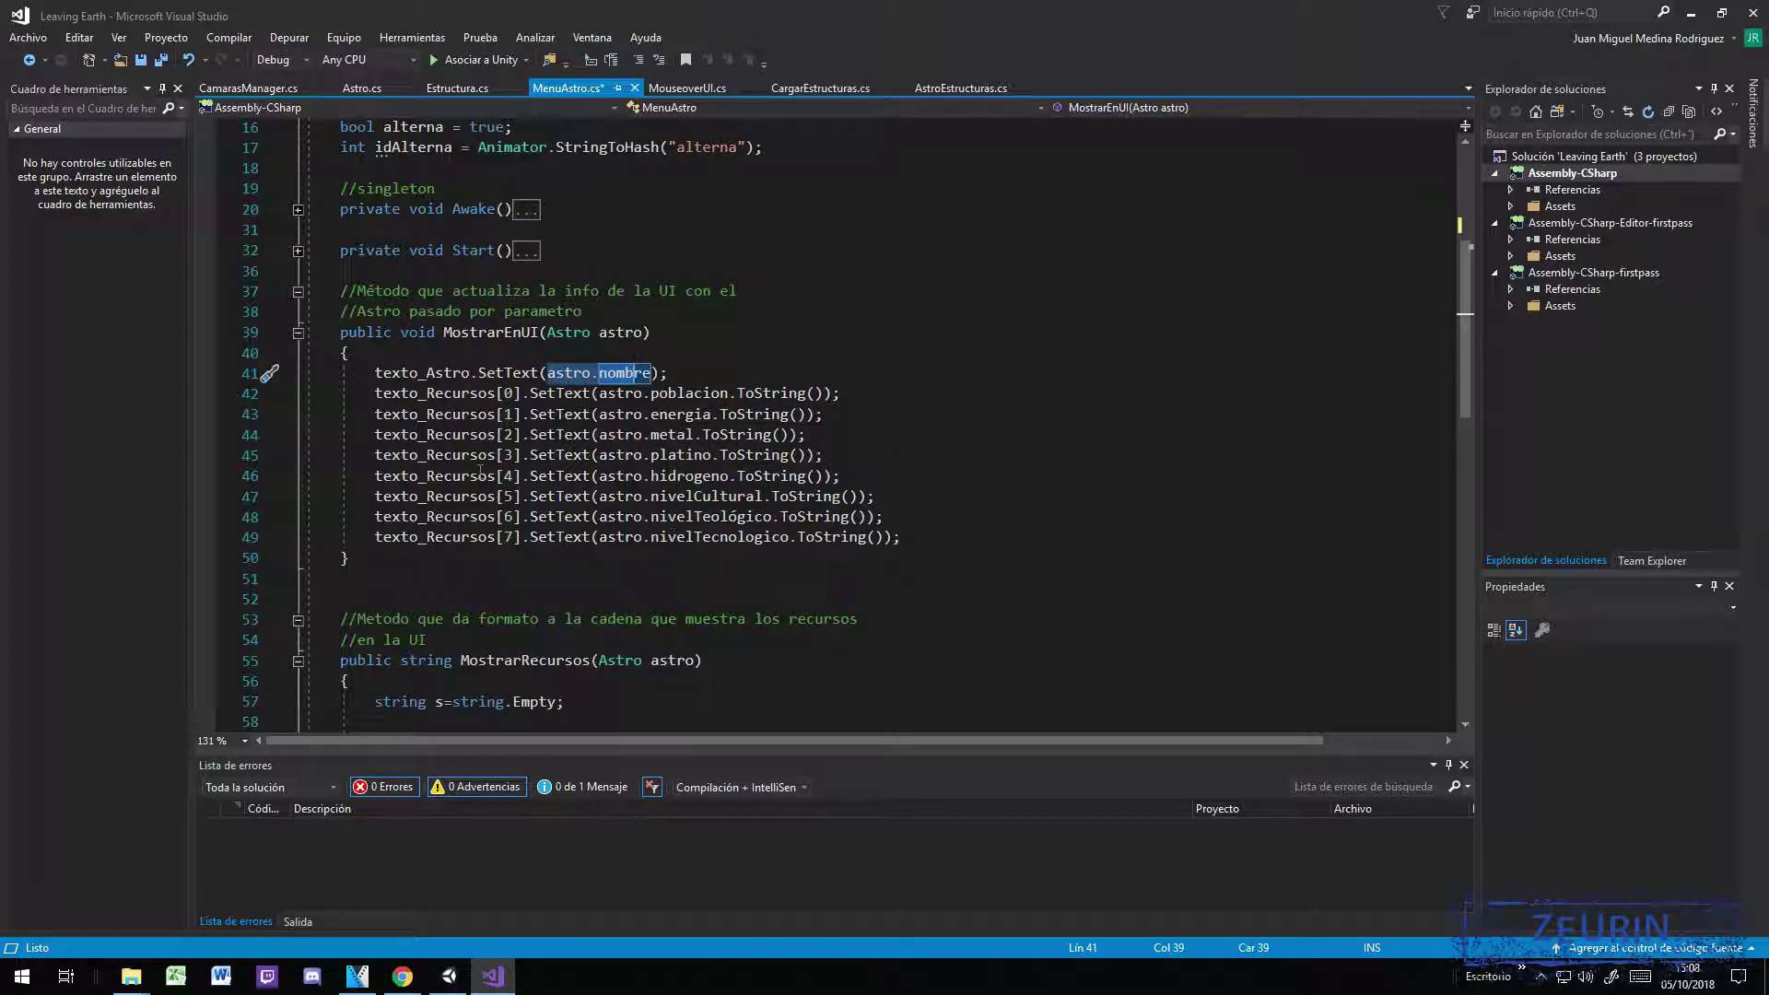
Step: Highlight the texto_Recursos lines 42–49 of MostrarEnUI, glance at the fields, then return to Unity
left_click_drag(370, 398, 916, 540)
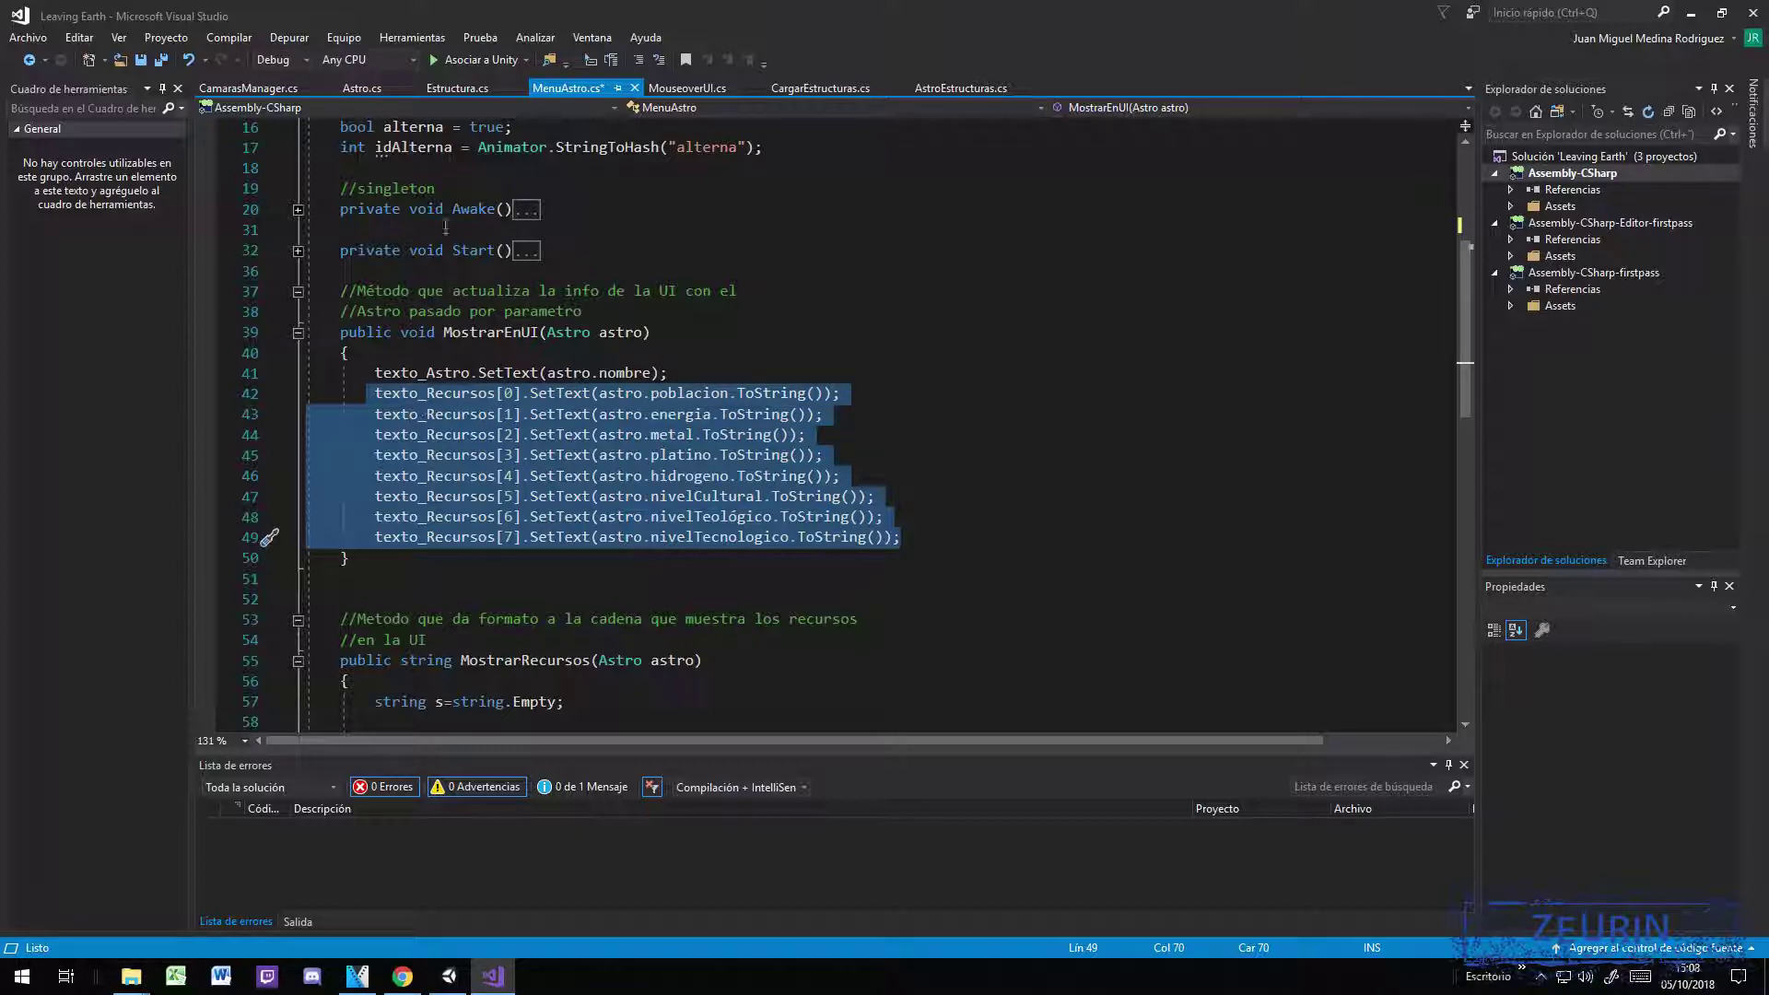
scroll(526, 231, "up", 4)
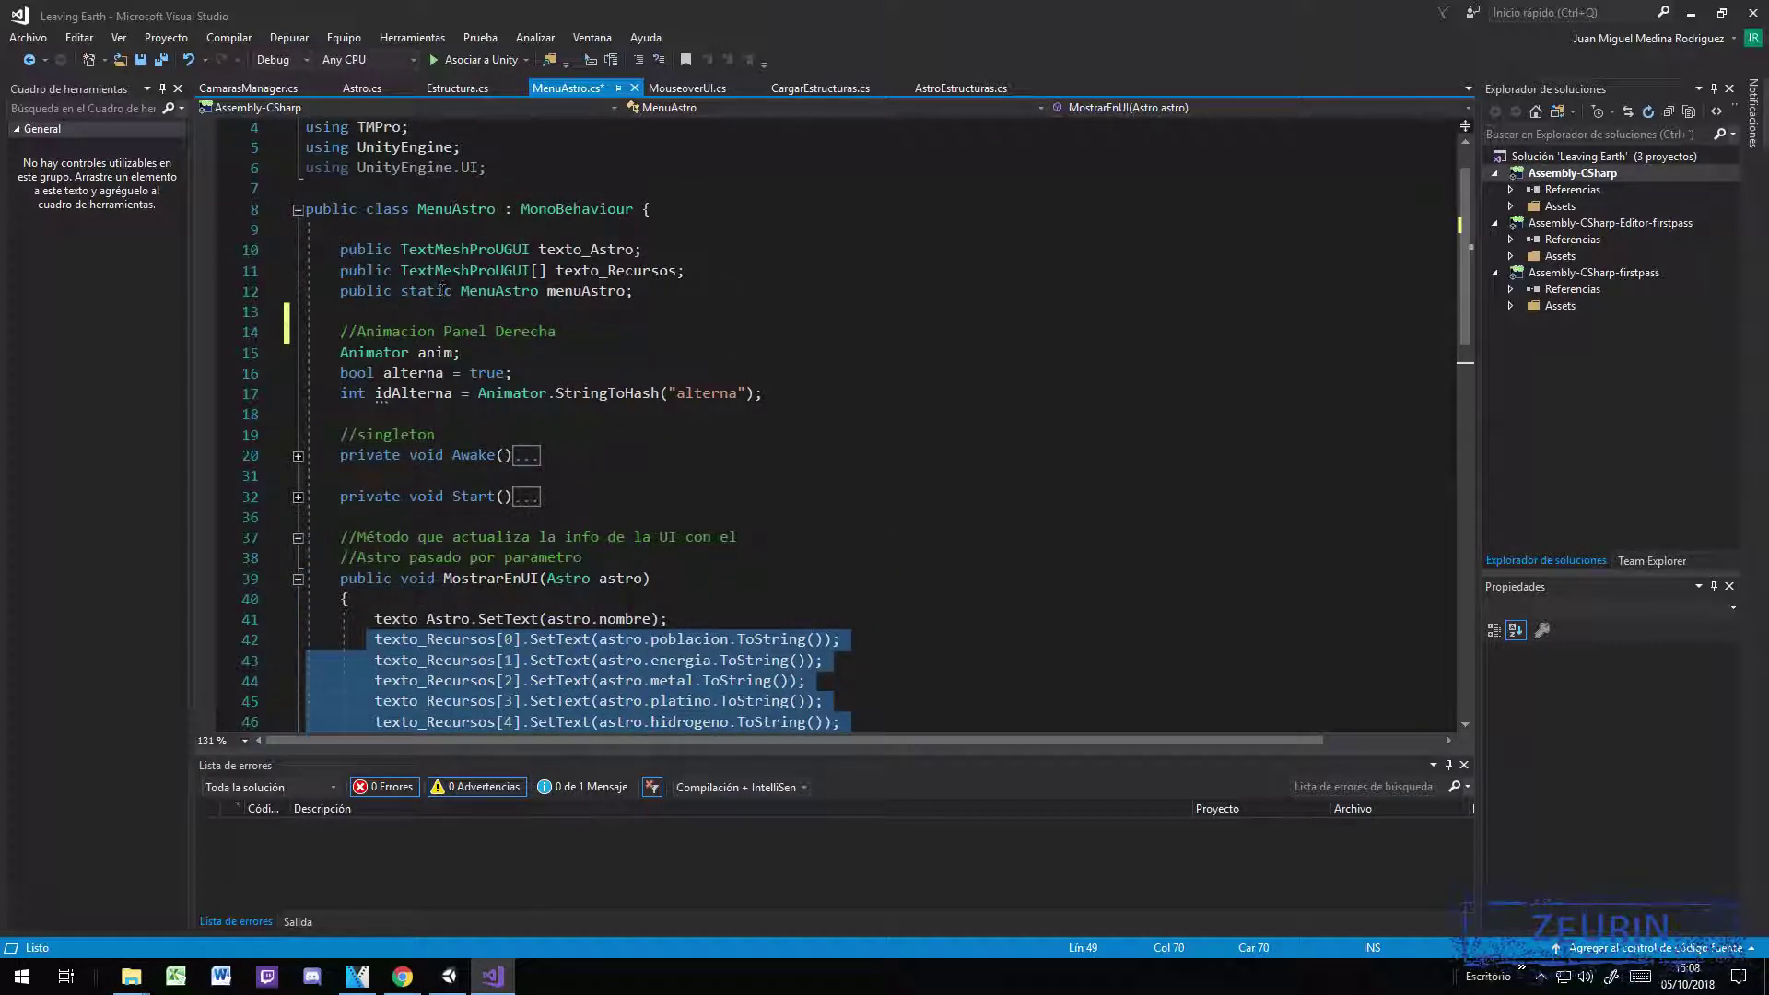
scroll(525, 317, "down", 4)
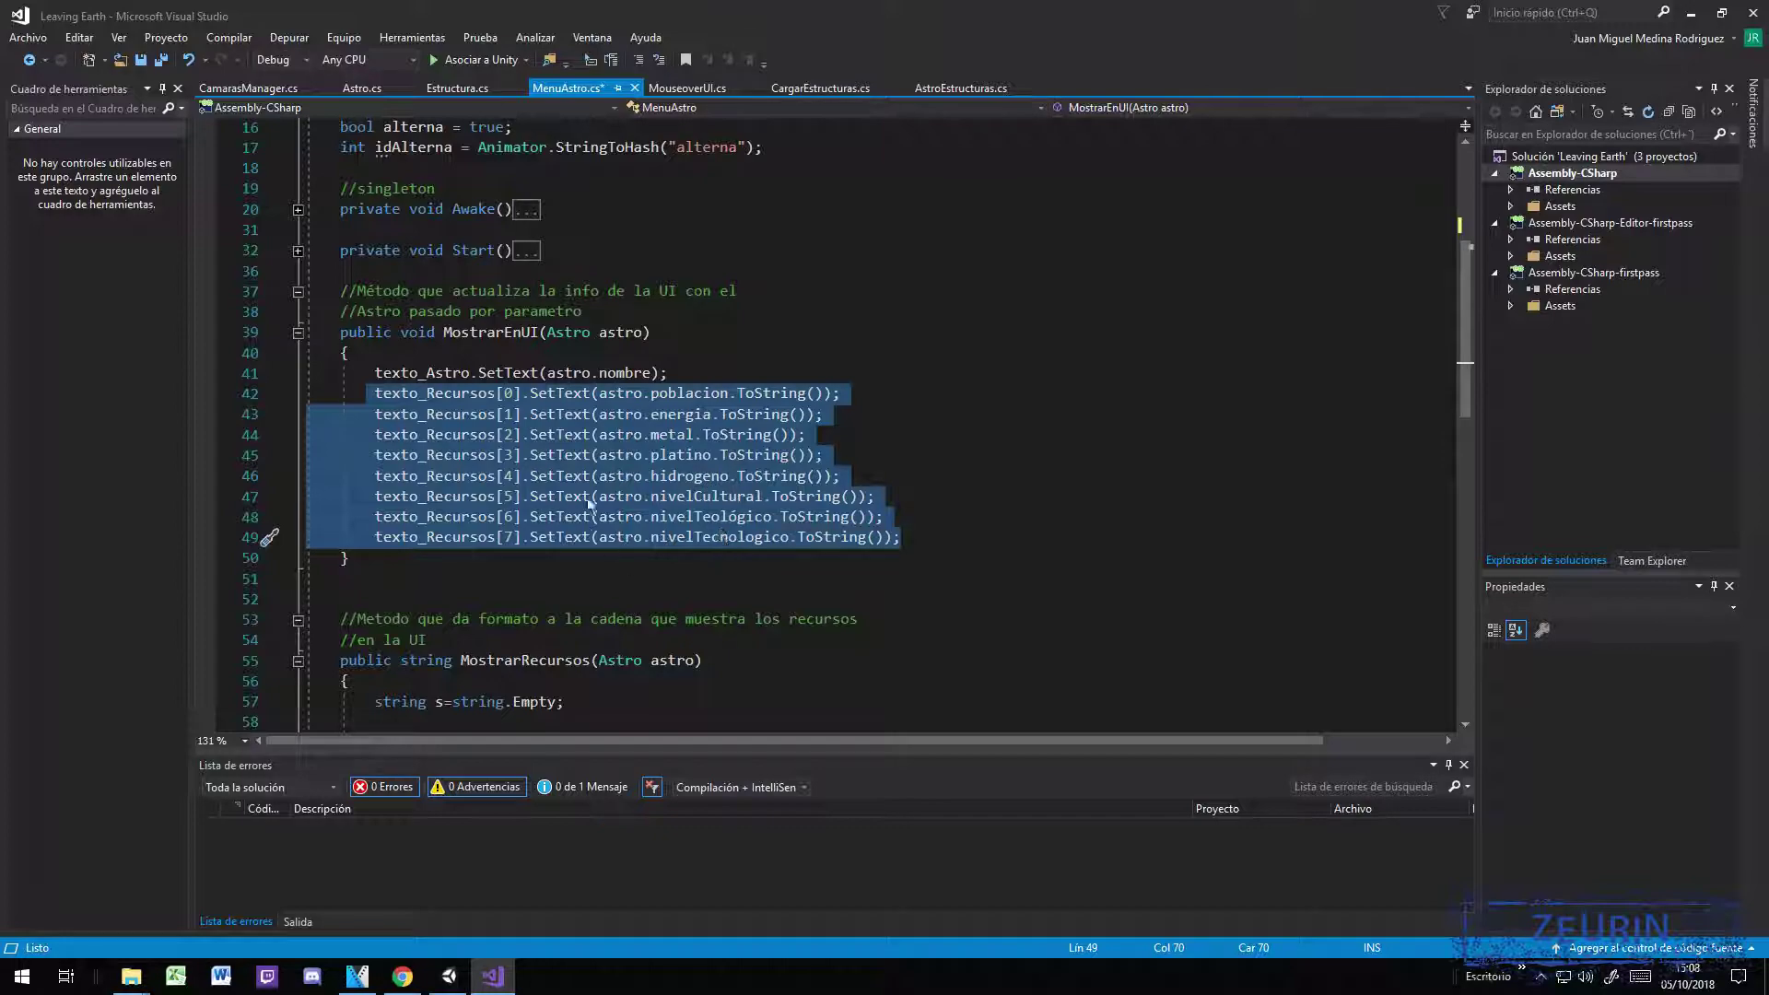
key("alt+Tab")
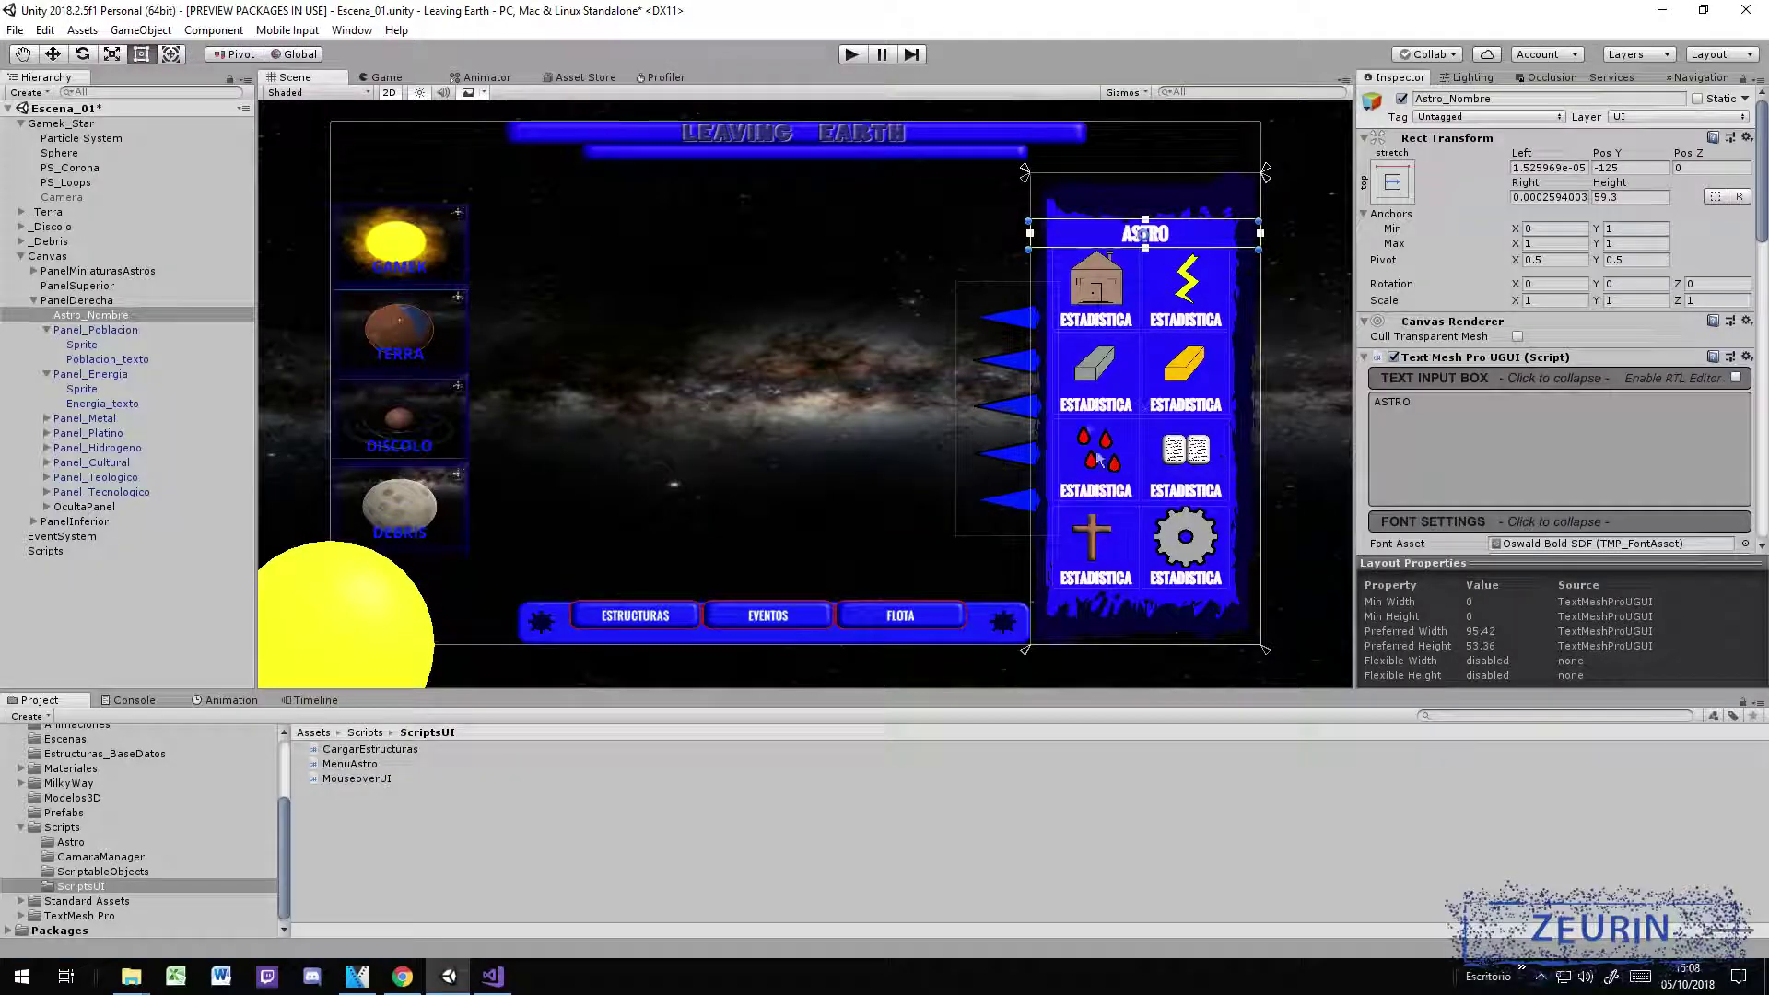
left_click(1105, 324)
left_click(1103, 318)
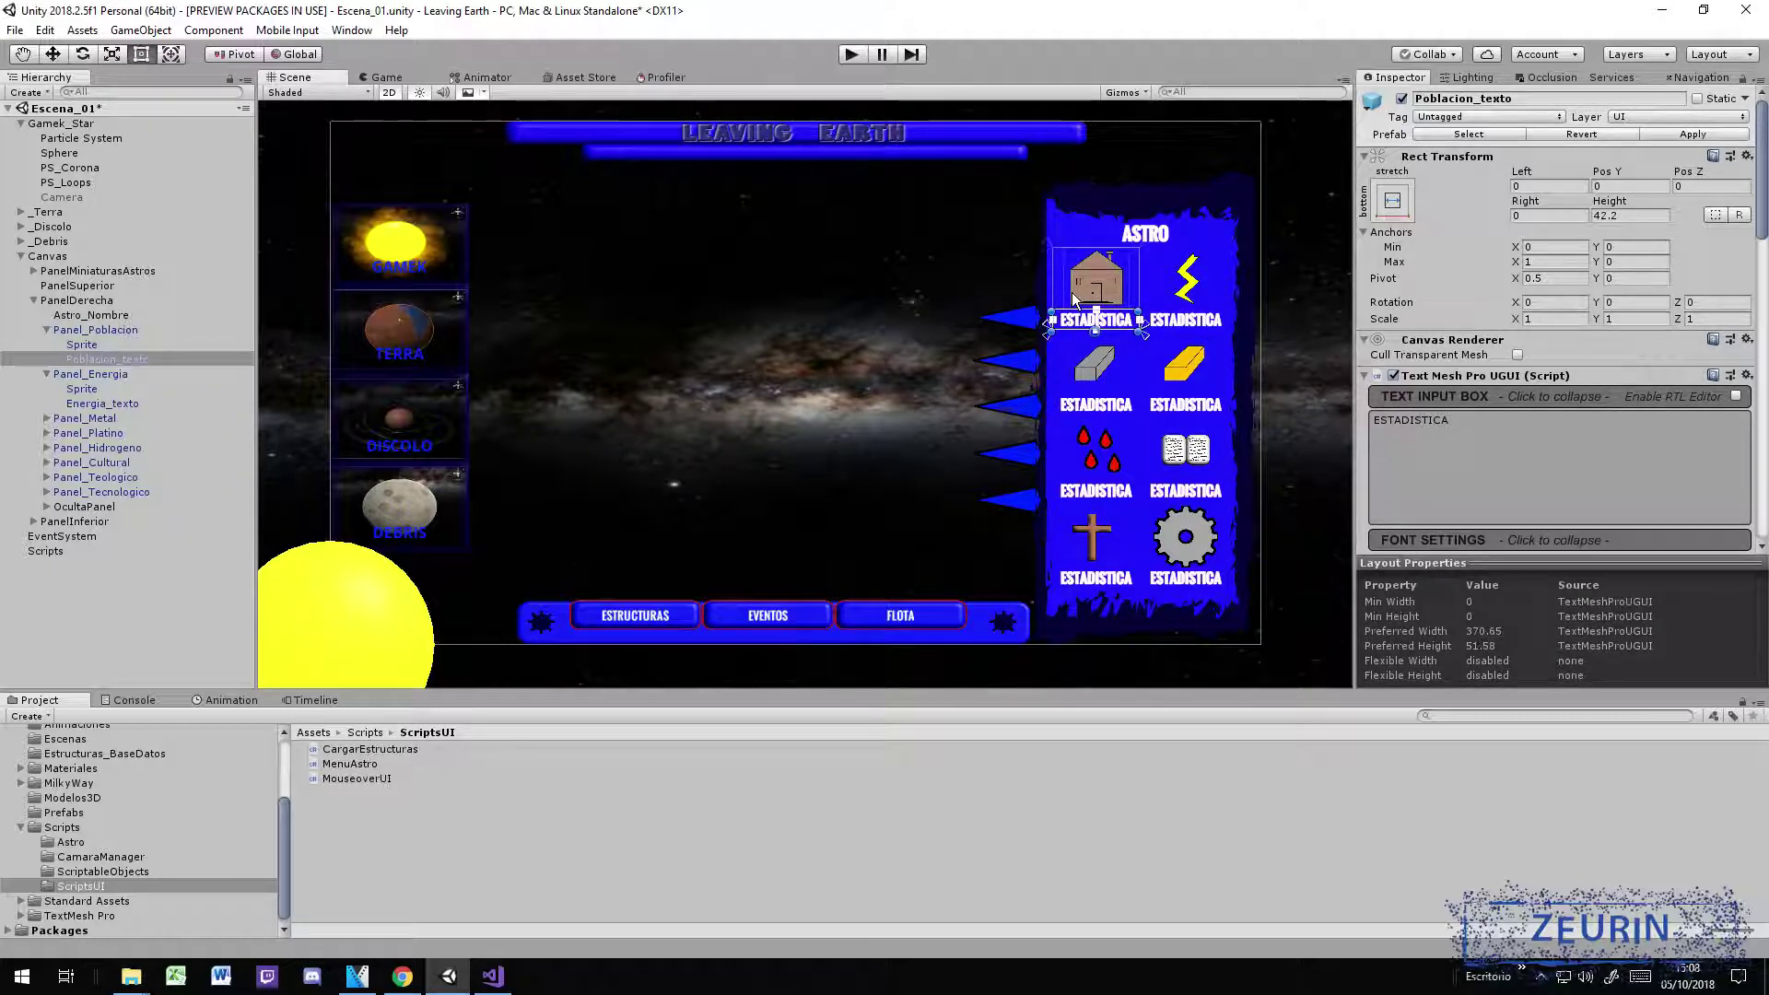
left_click(852, 54)
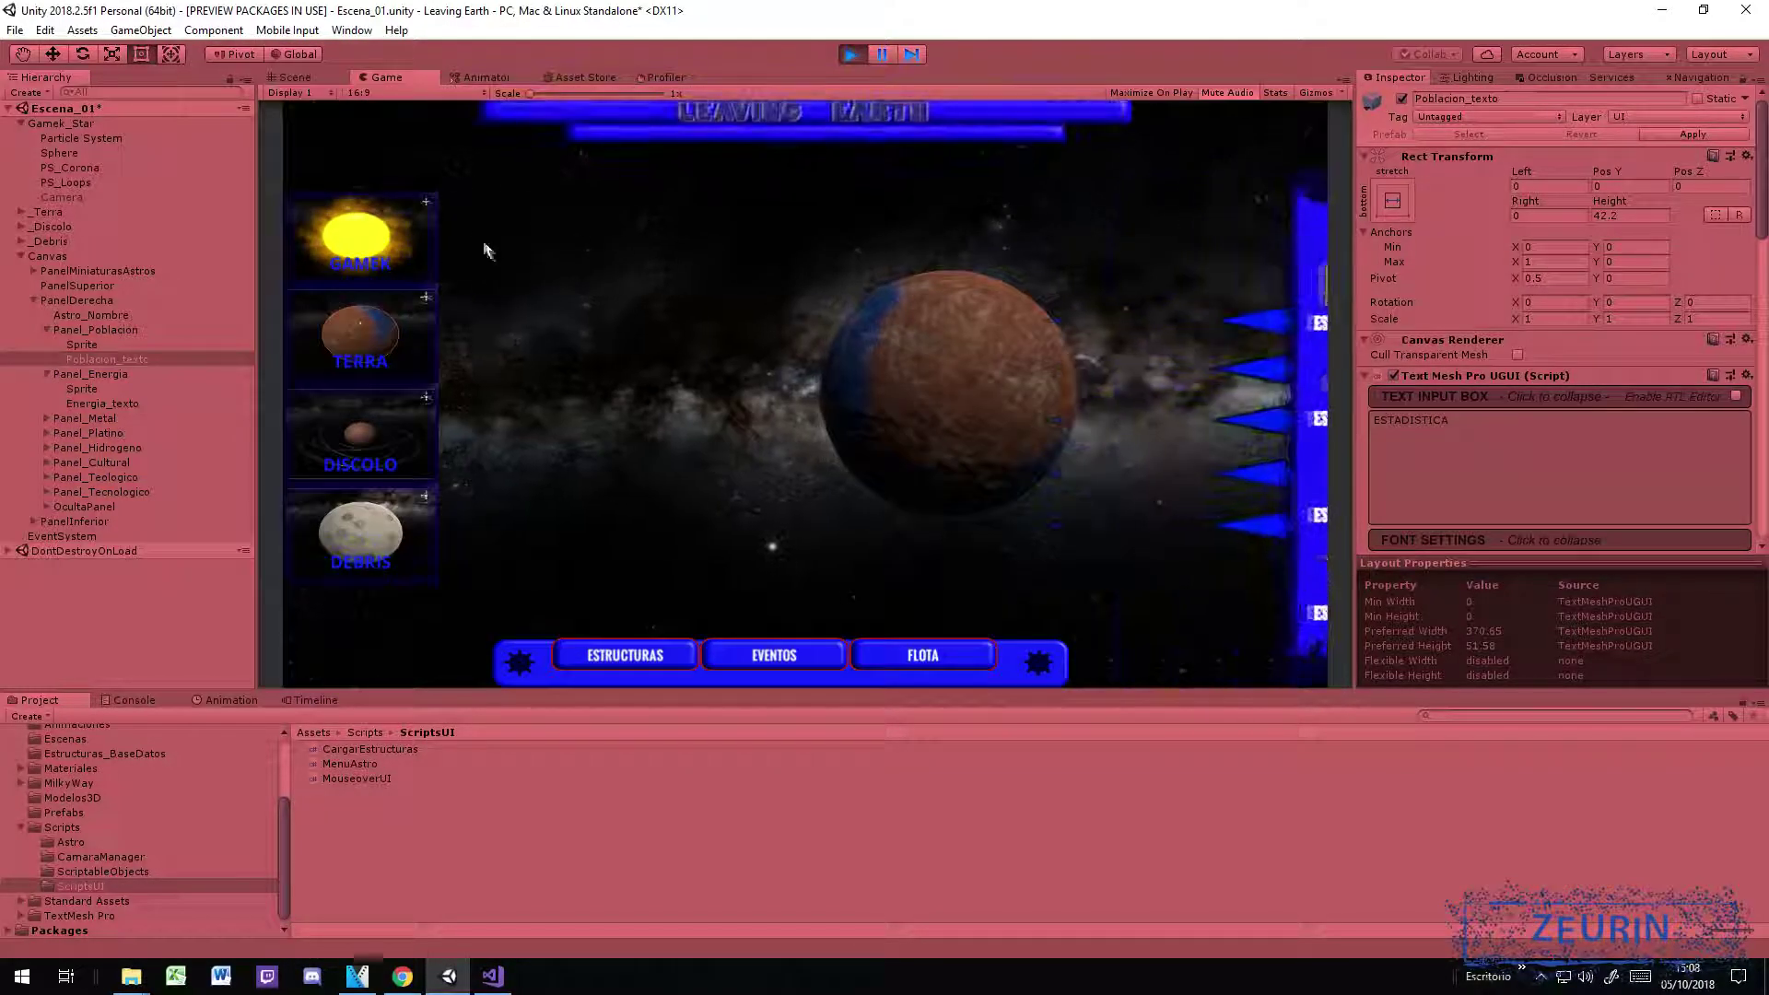
left_click(1290, 327)
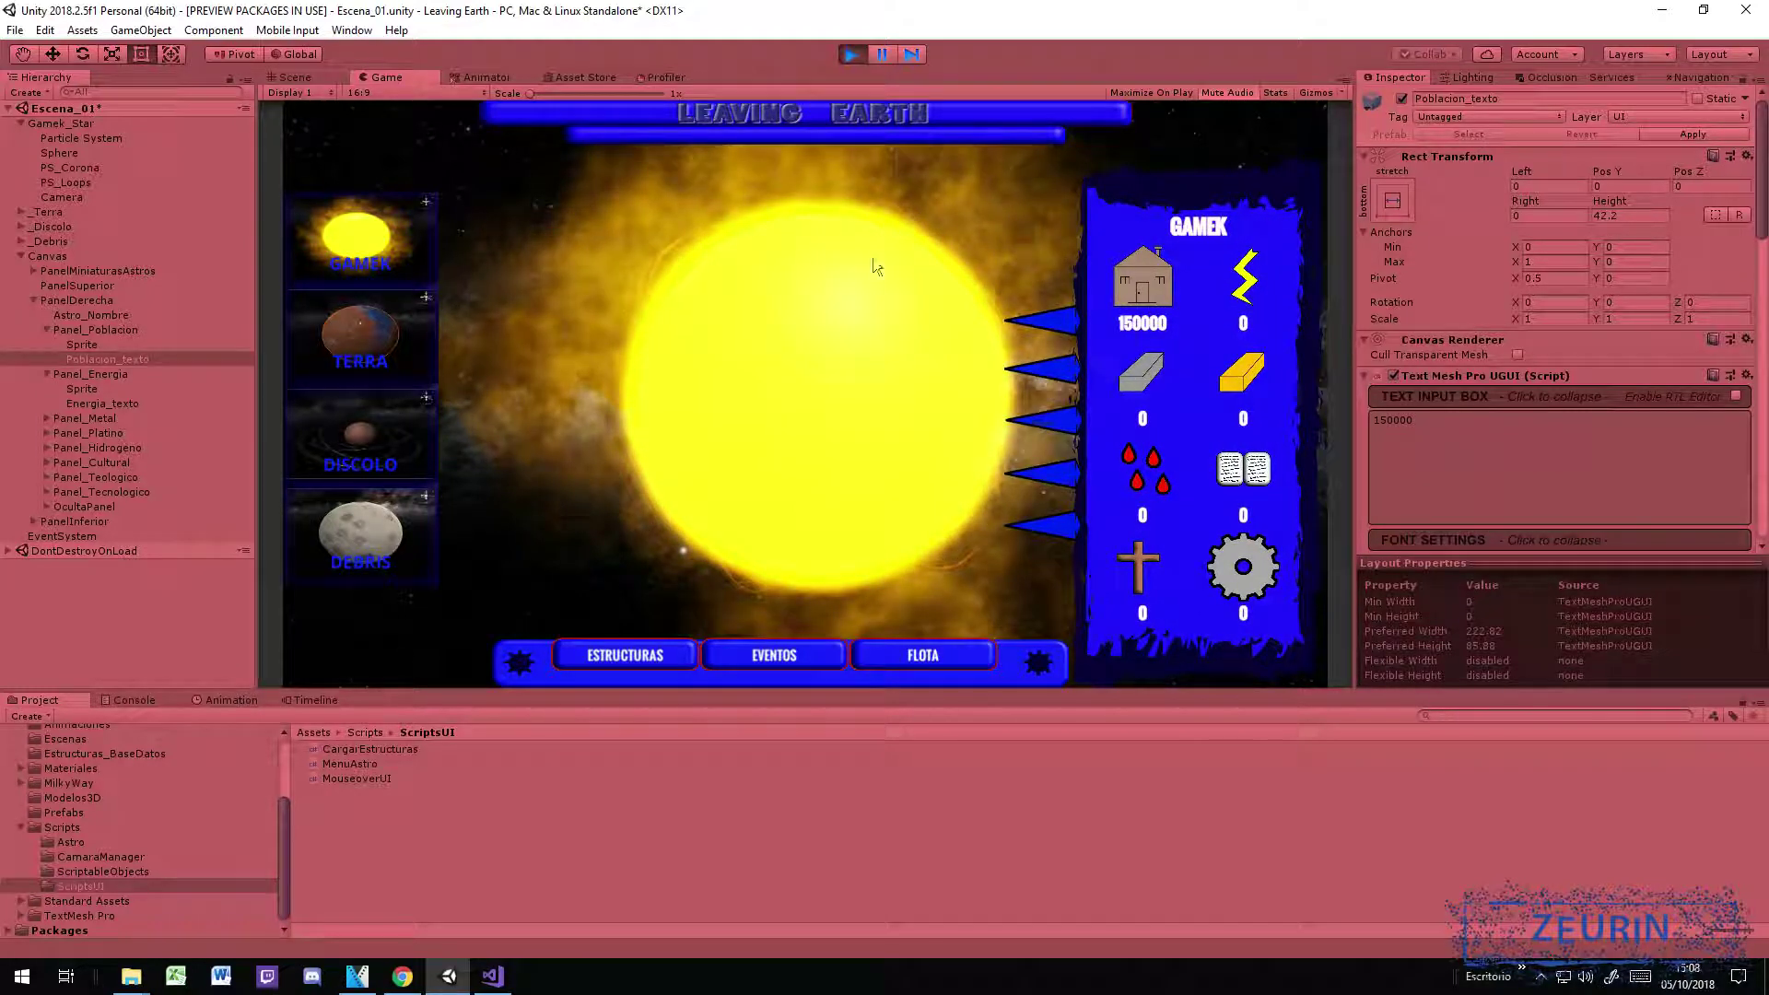
left_click(358, 329)
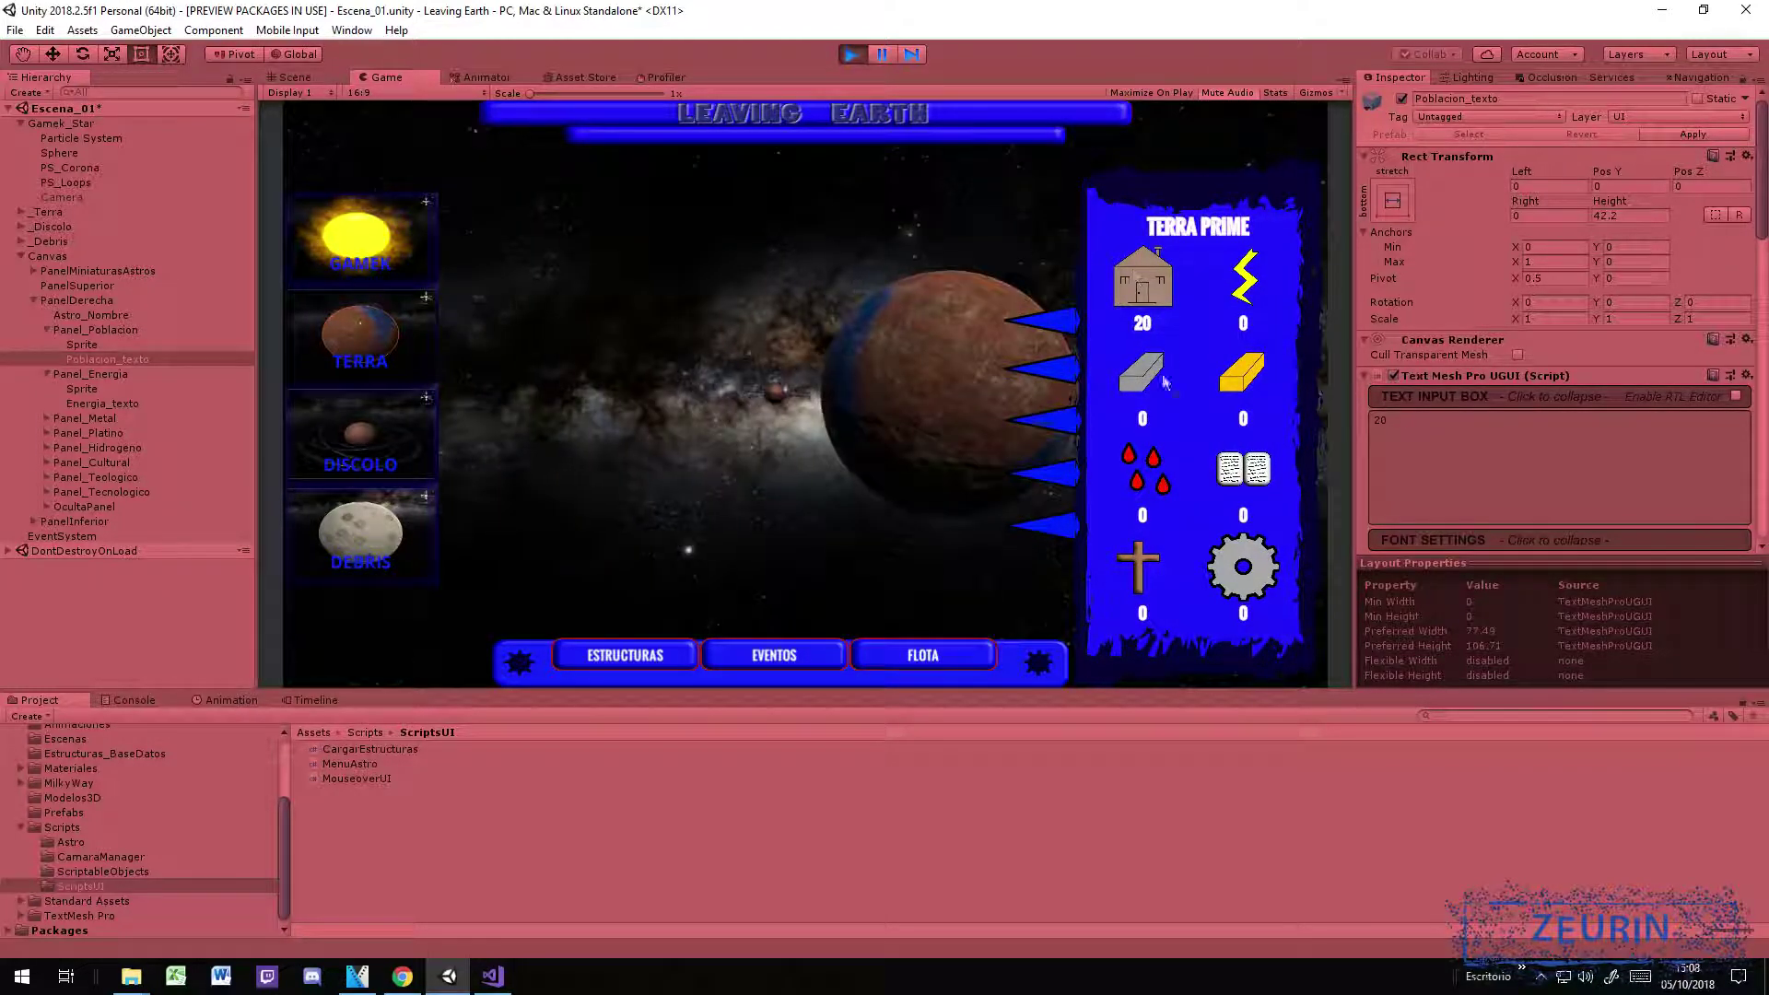
left_click(340, 267)
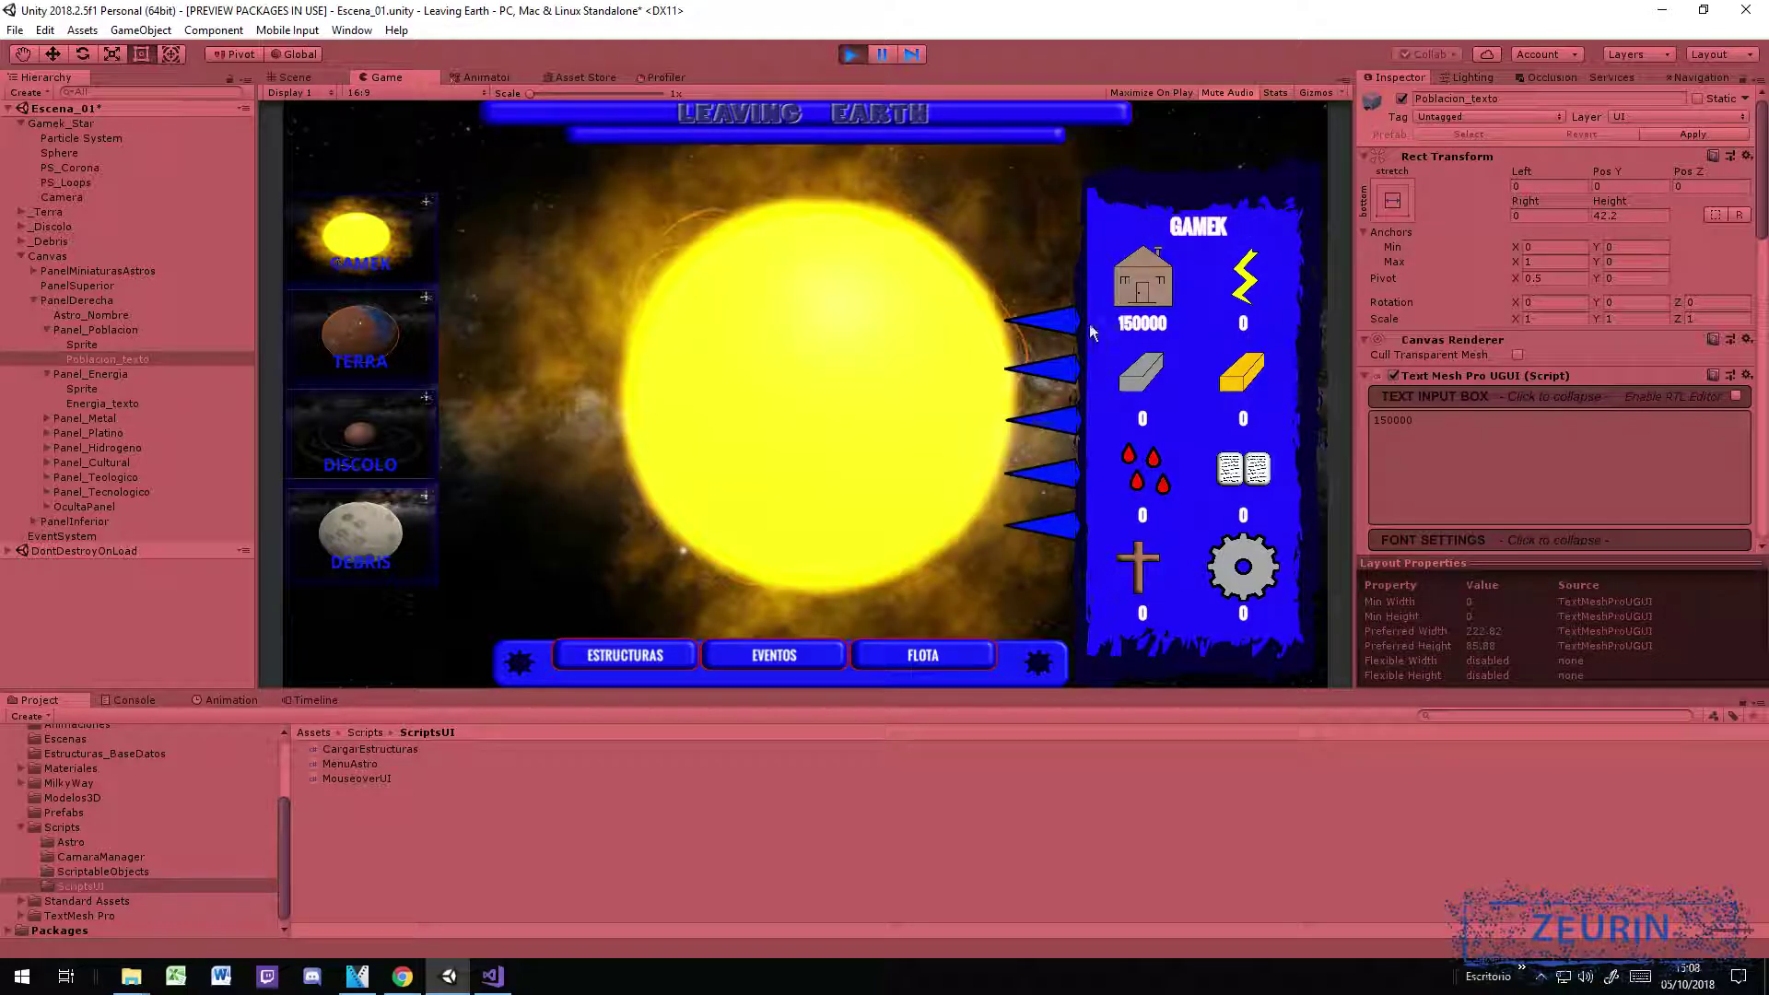
left_click(852, 53)
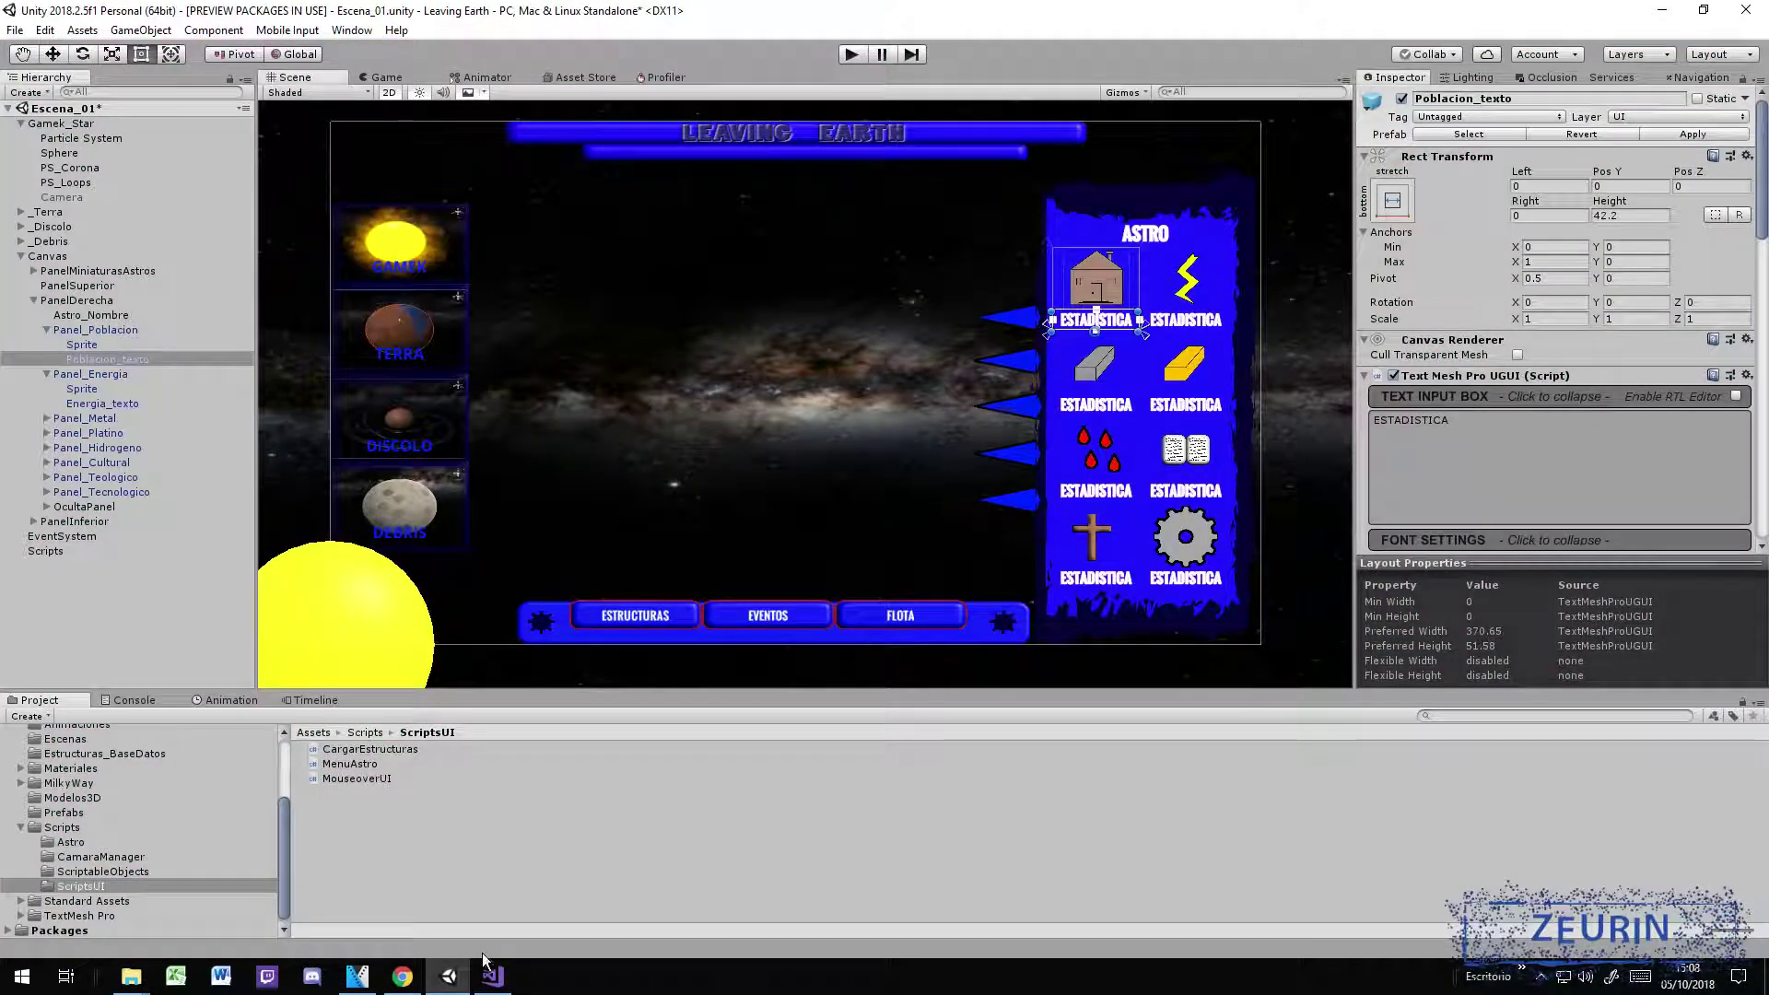
Step: In MenuAstro.cs, review the MostrarRecursos and Alternar methods, then scroll back to line 1
left_click(492, 976)
left_click(847, 675)
scroll(829, 668, "down", 3)
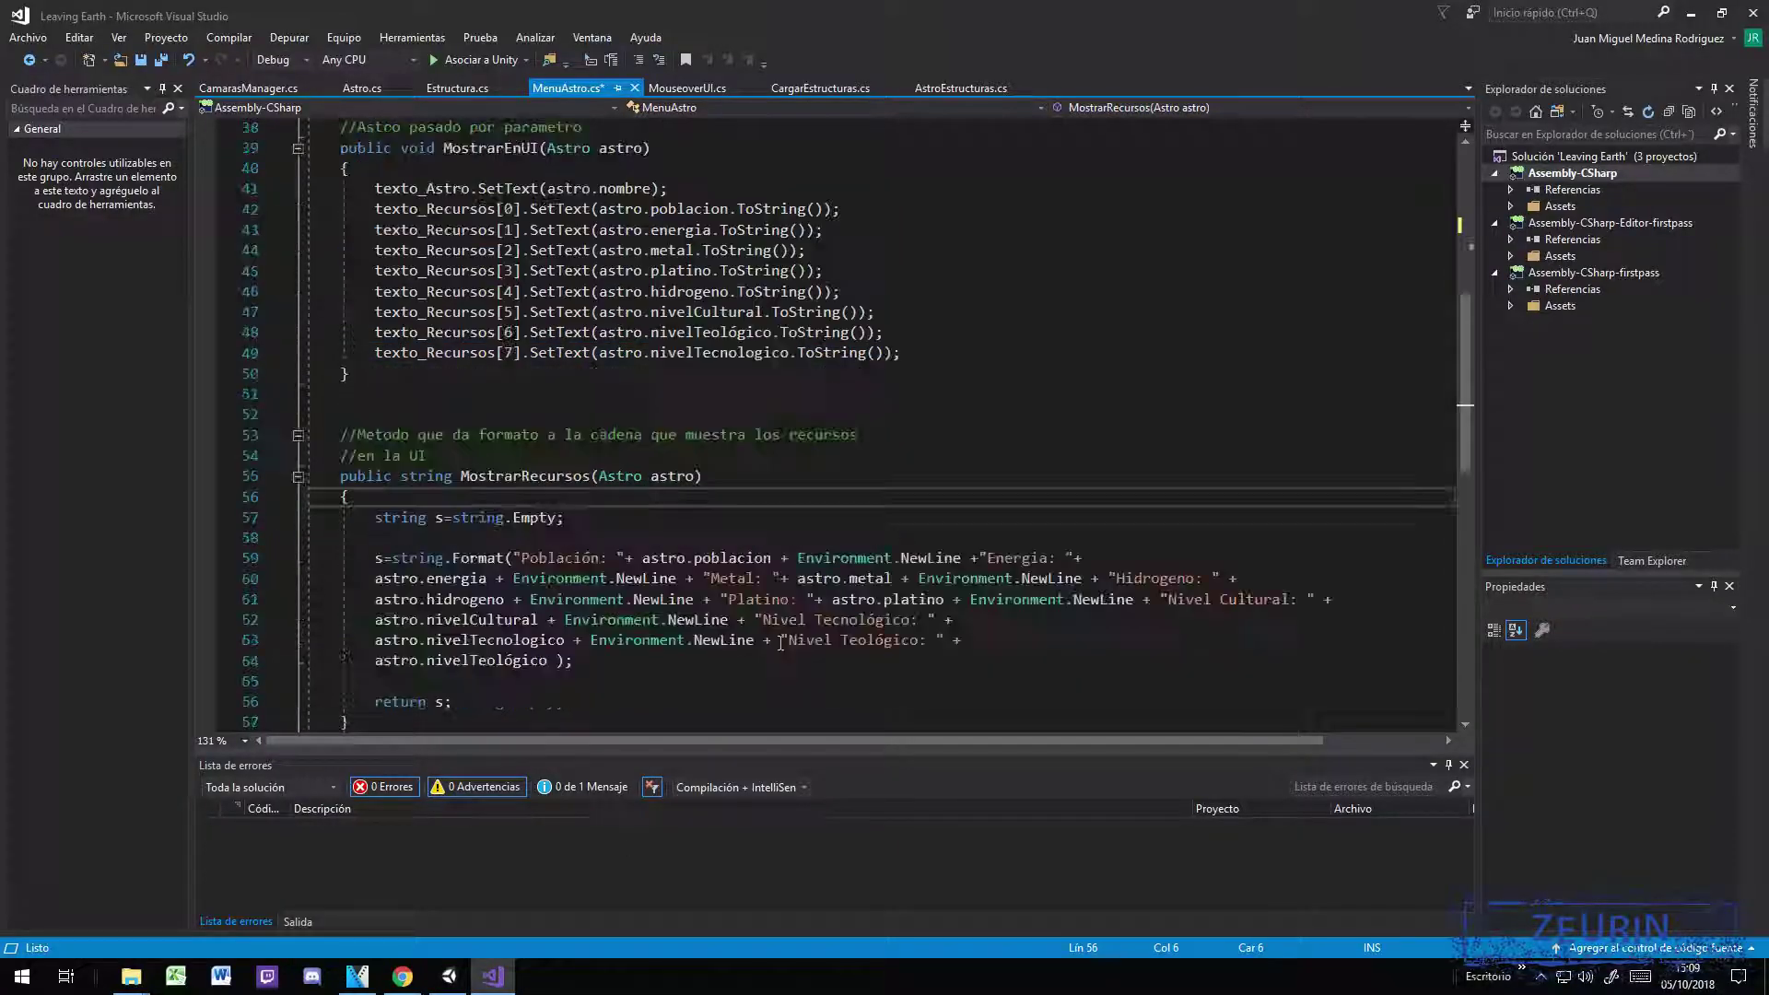
scroll(779, 646, "down", 3)
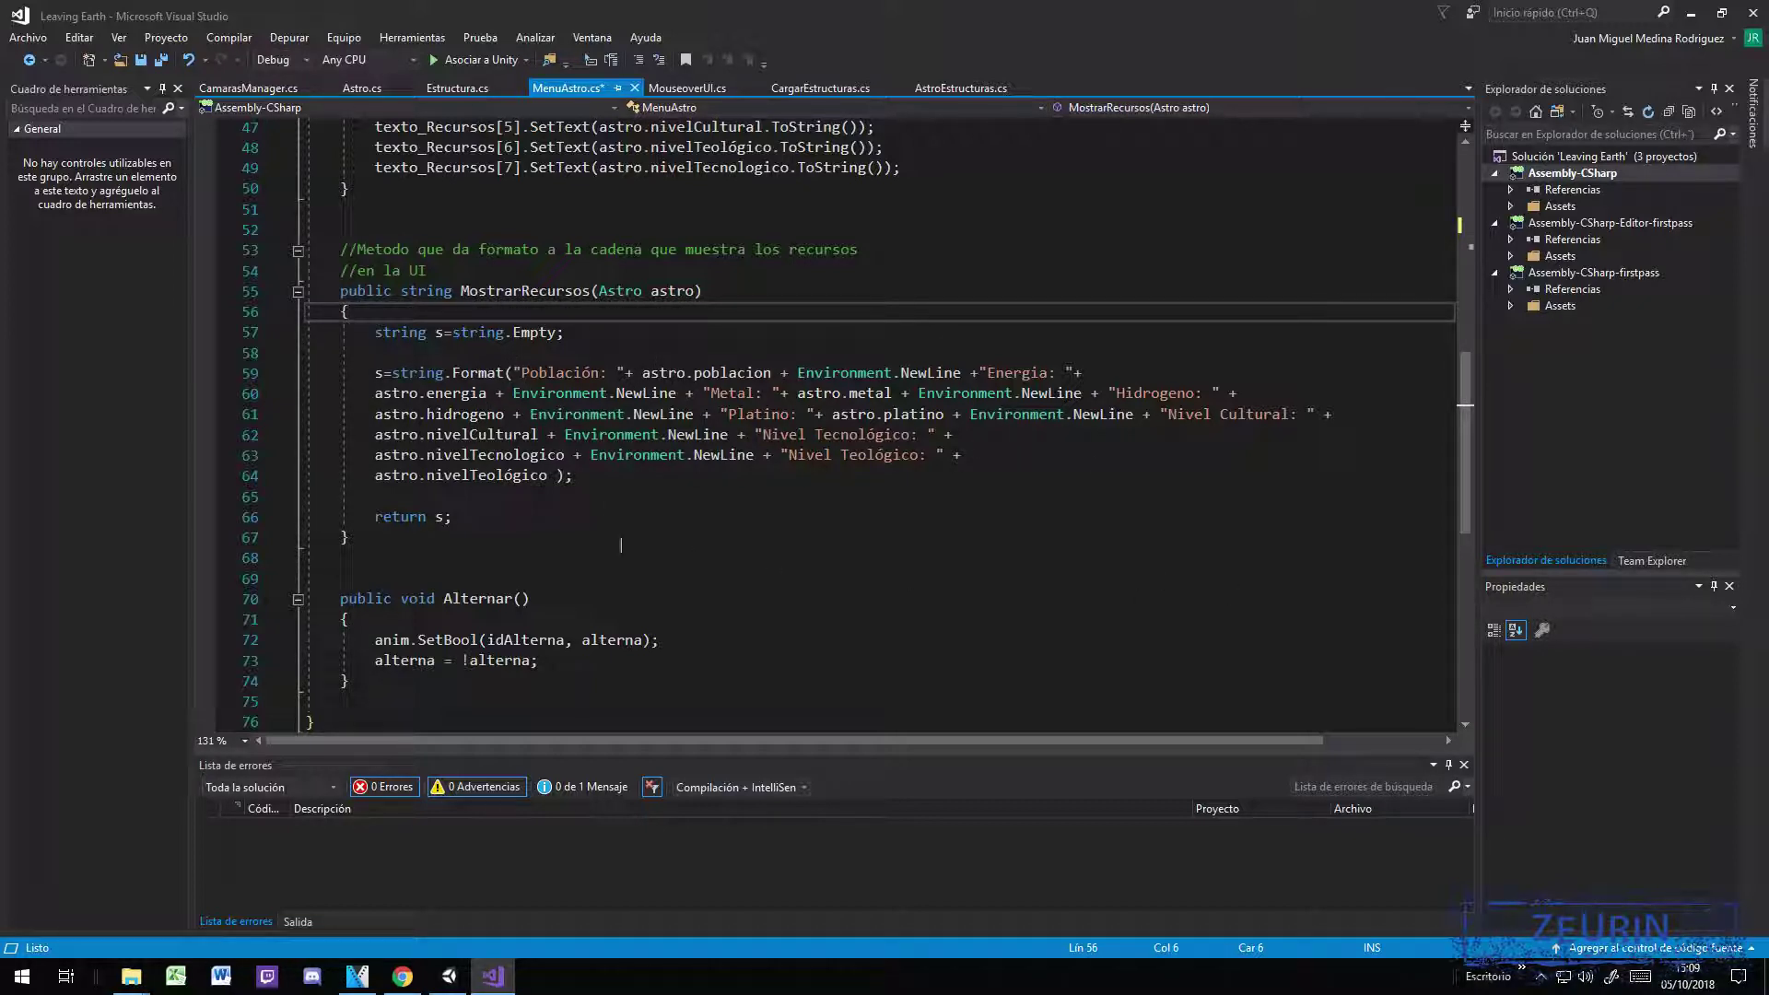
scroll(695, 520, "down", 3)
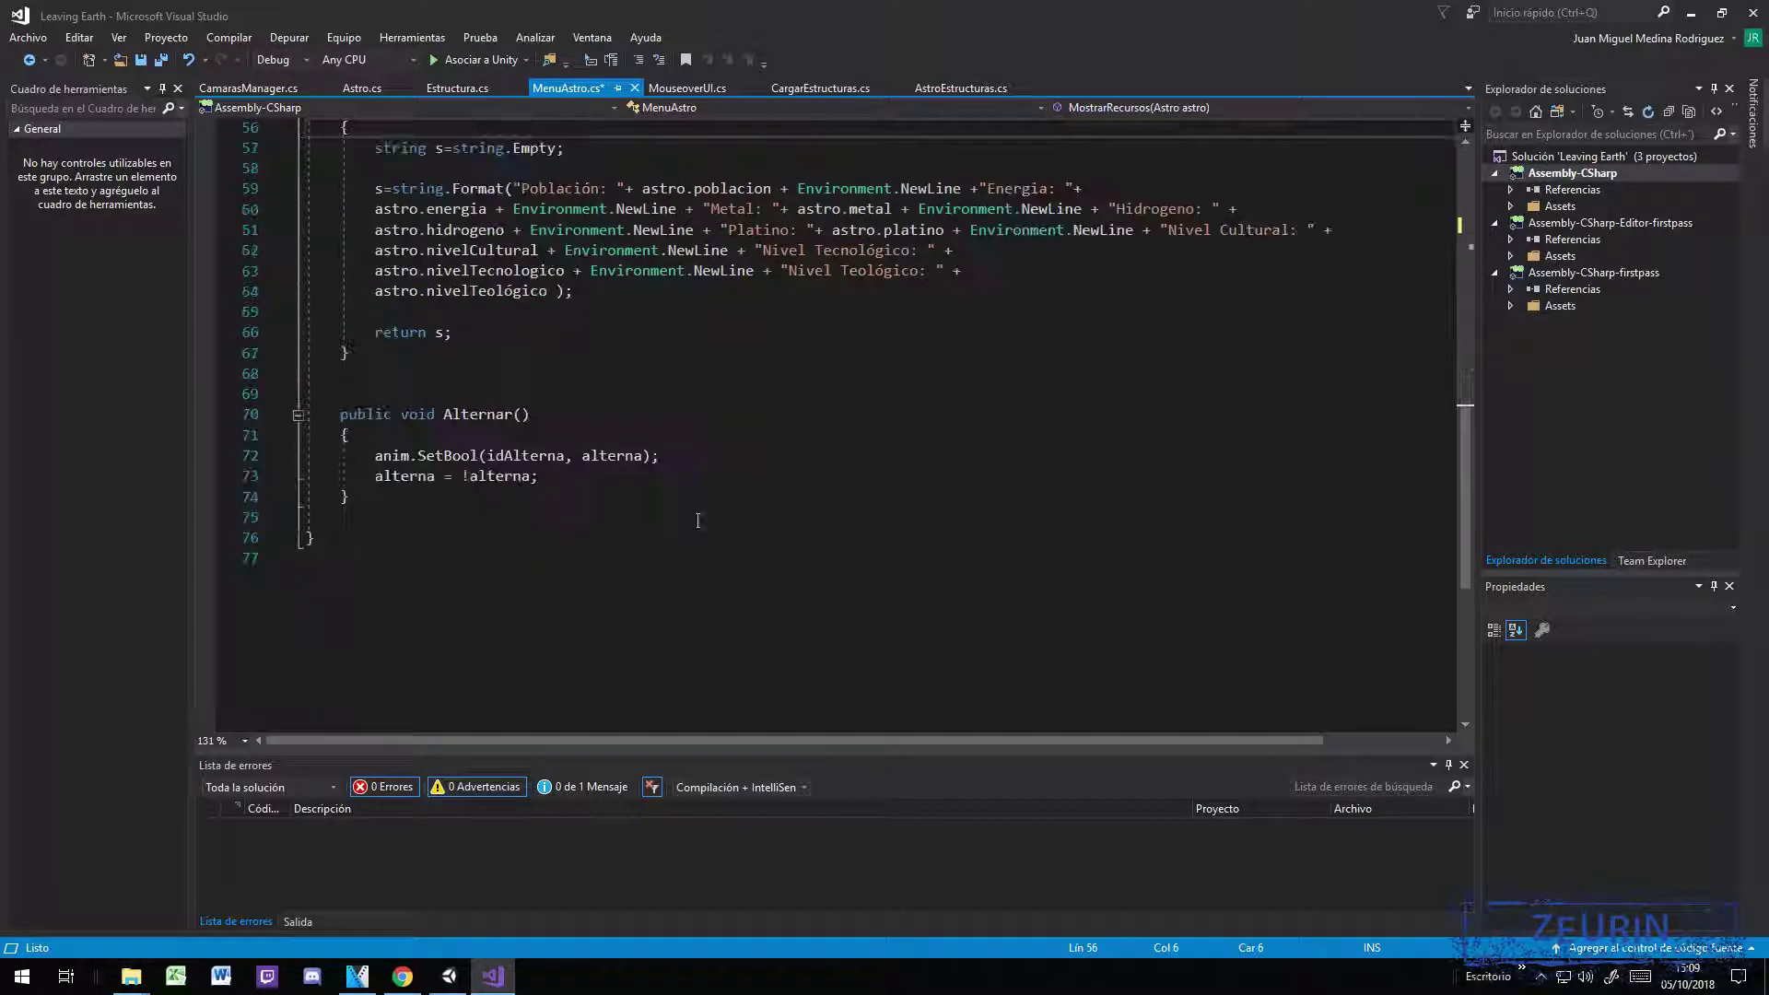
scroll(690, 535, "up", 8)
scroll(737, 573, "up", 6)
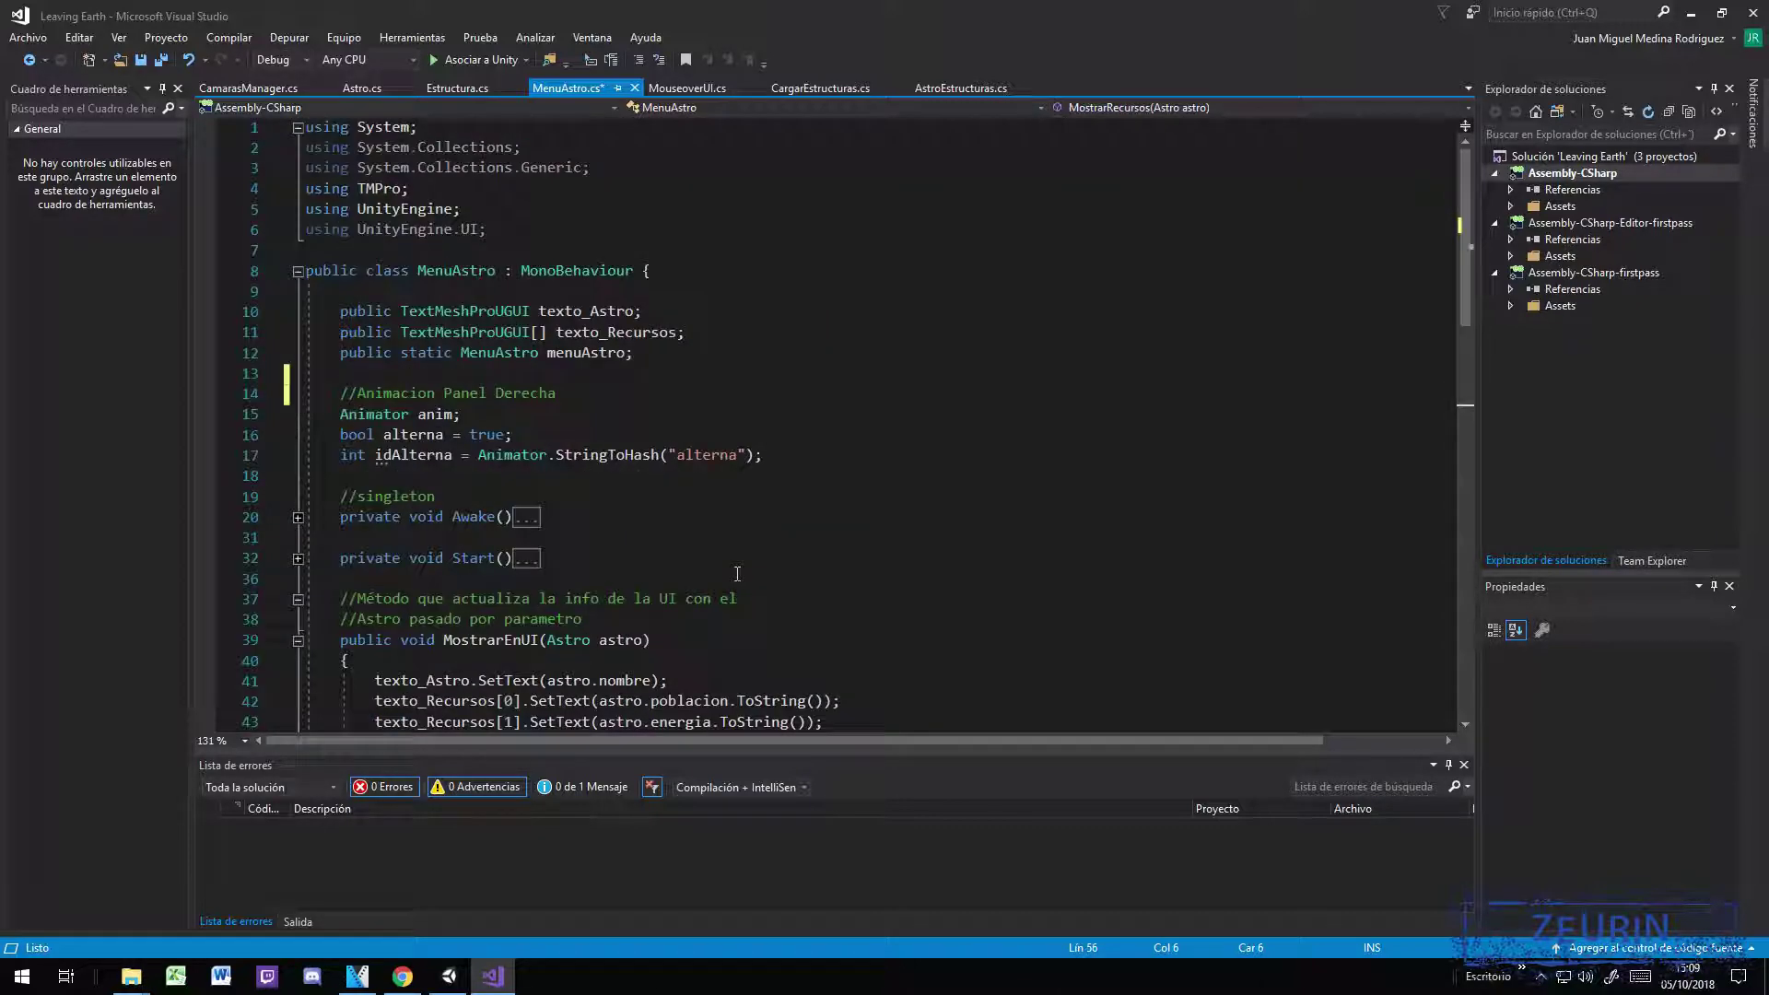
Step: Open Astro.cs and look over its Recursos region variables
left_click(363, 91)
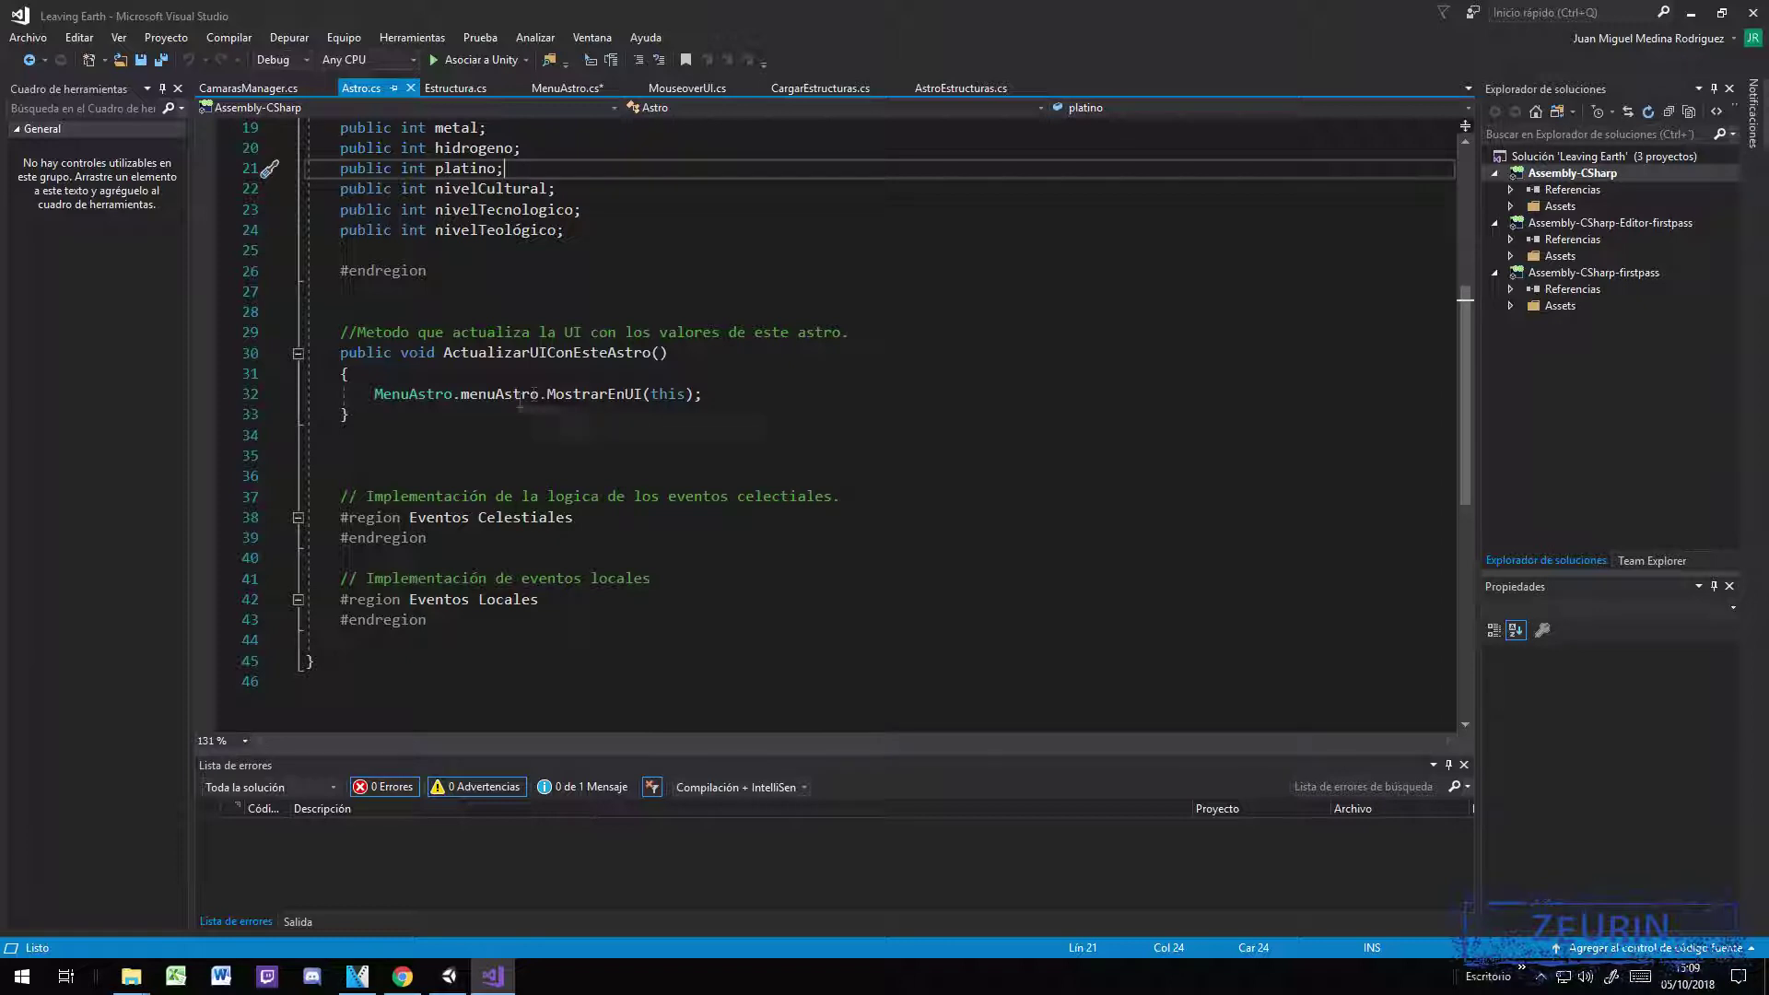
left_click(534, 89)
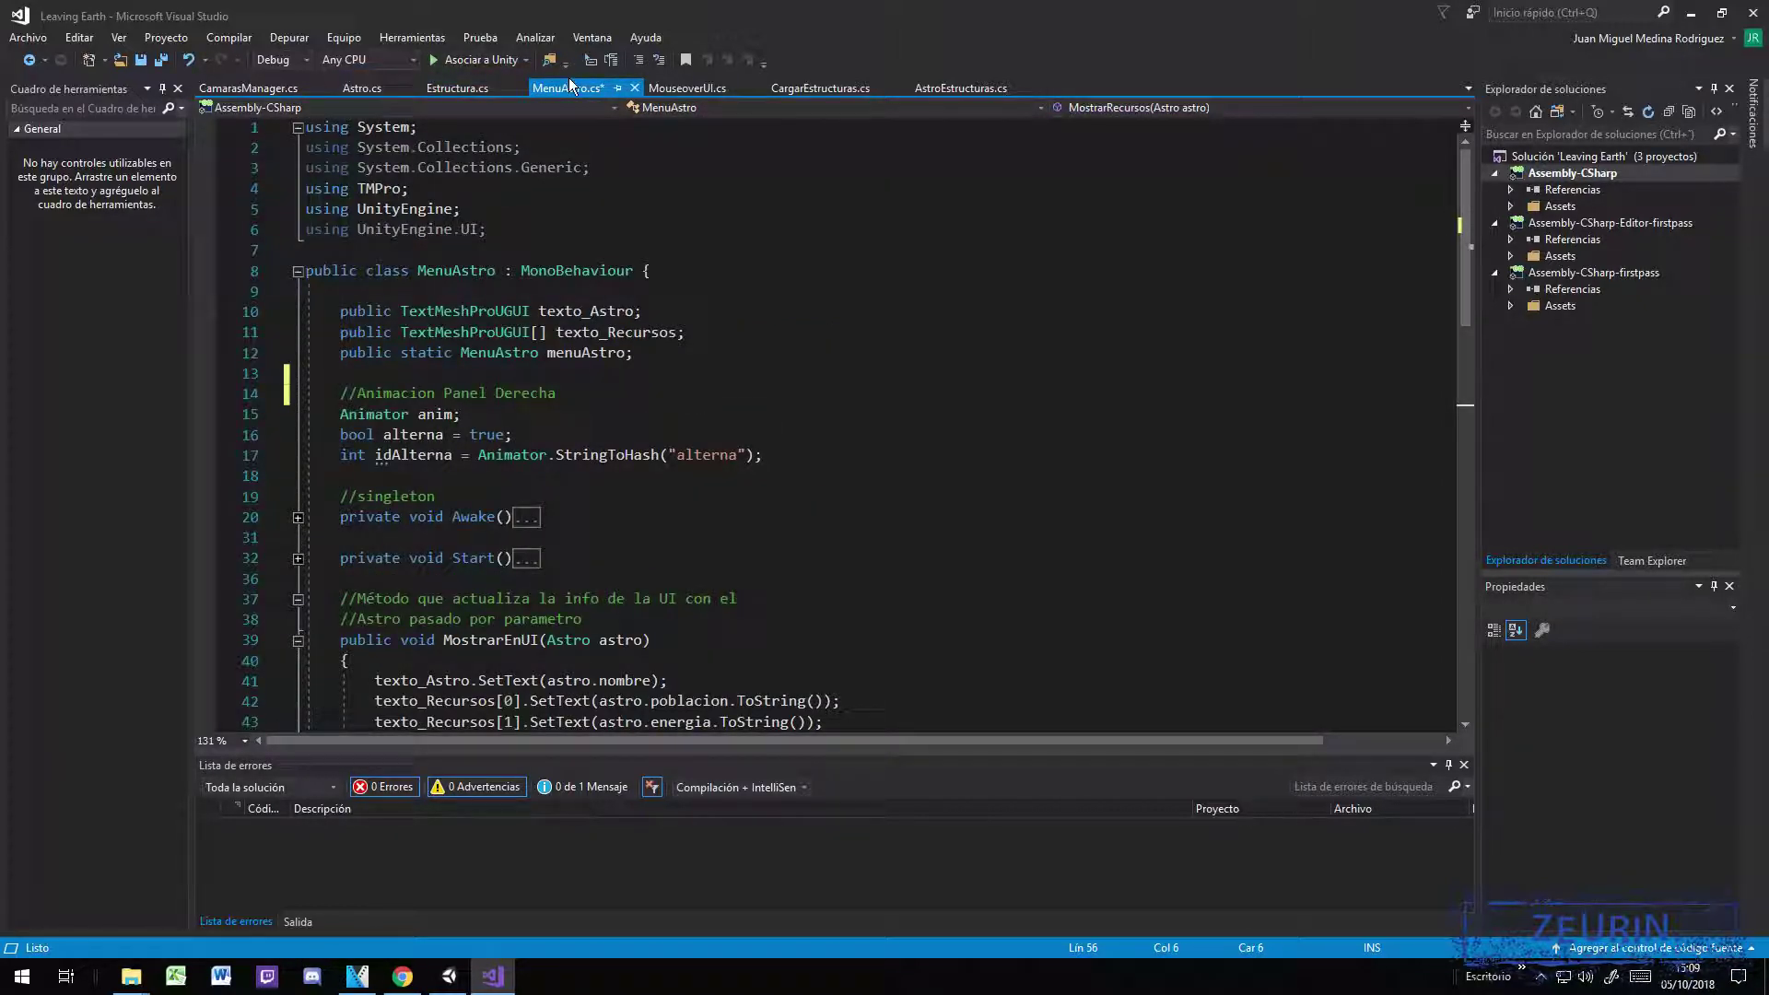
left_click(380, 82)
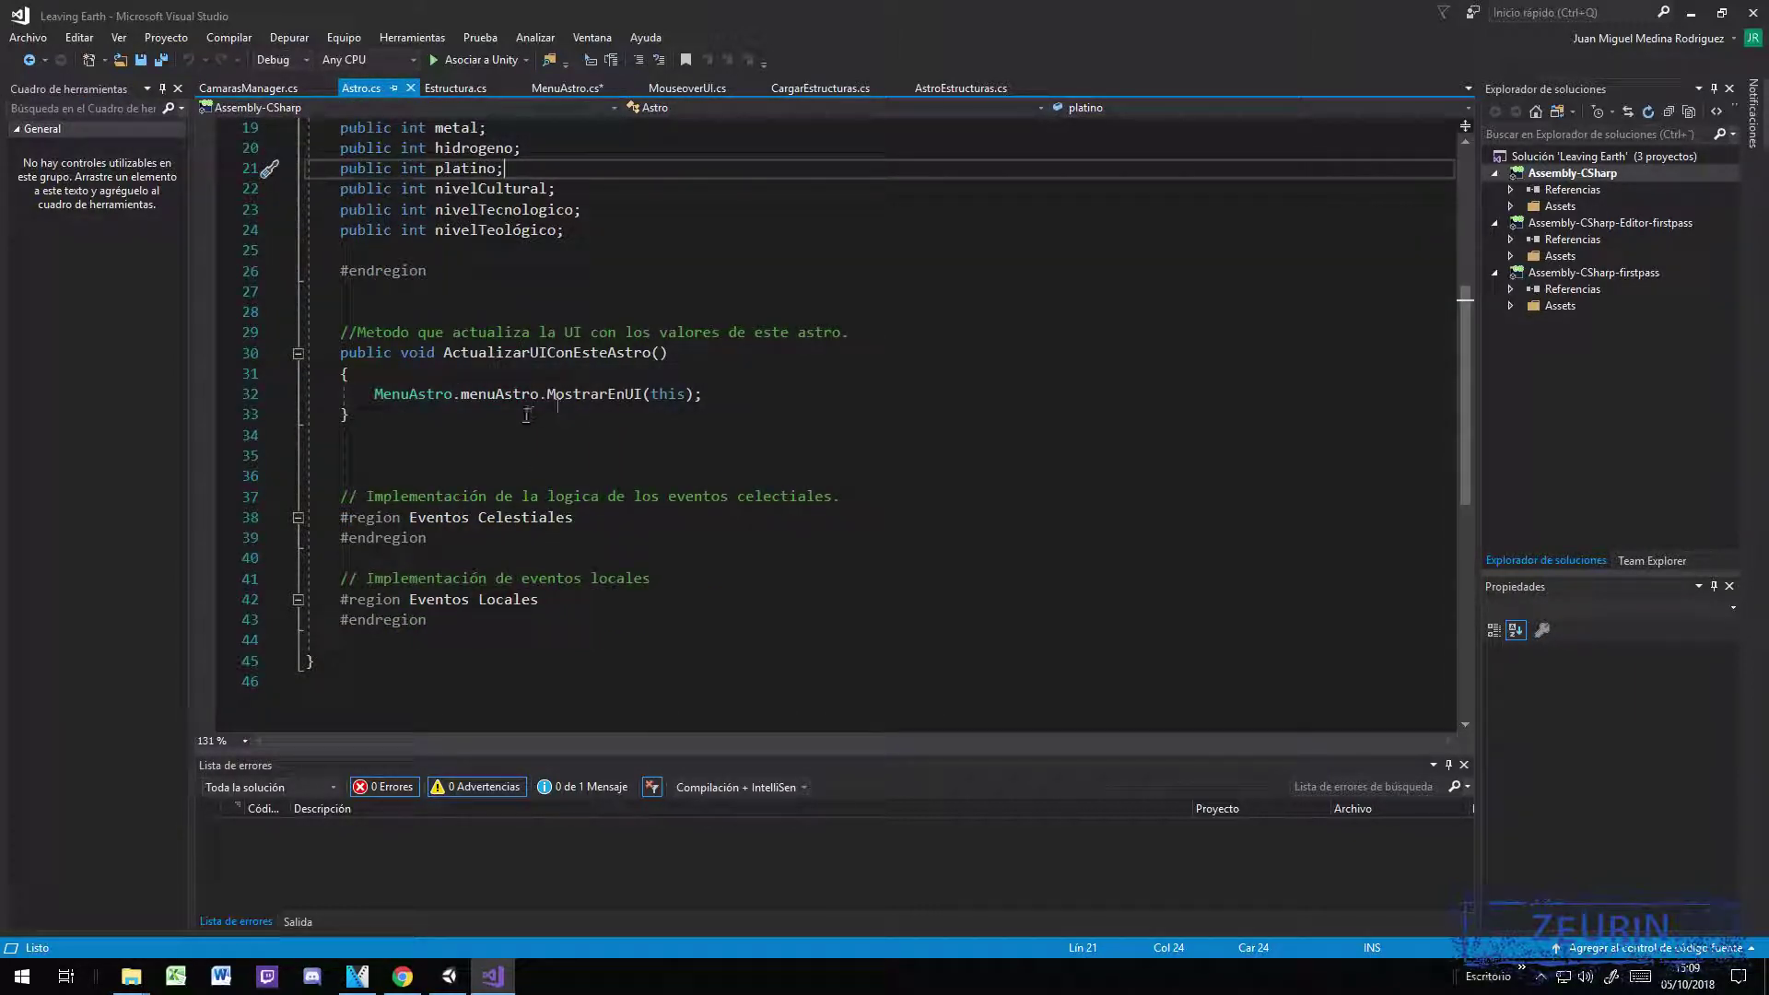
scroll(520, 416, "up", 3)
scroll(518, 419, "up", 3)
scroll(507, 428, "down", 3)
scroll(497, 433, "down", 1)
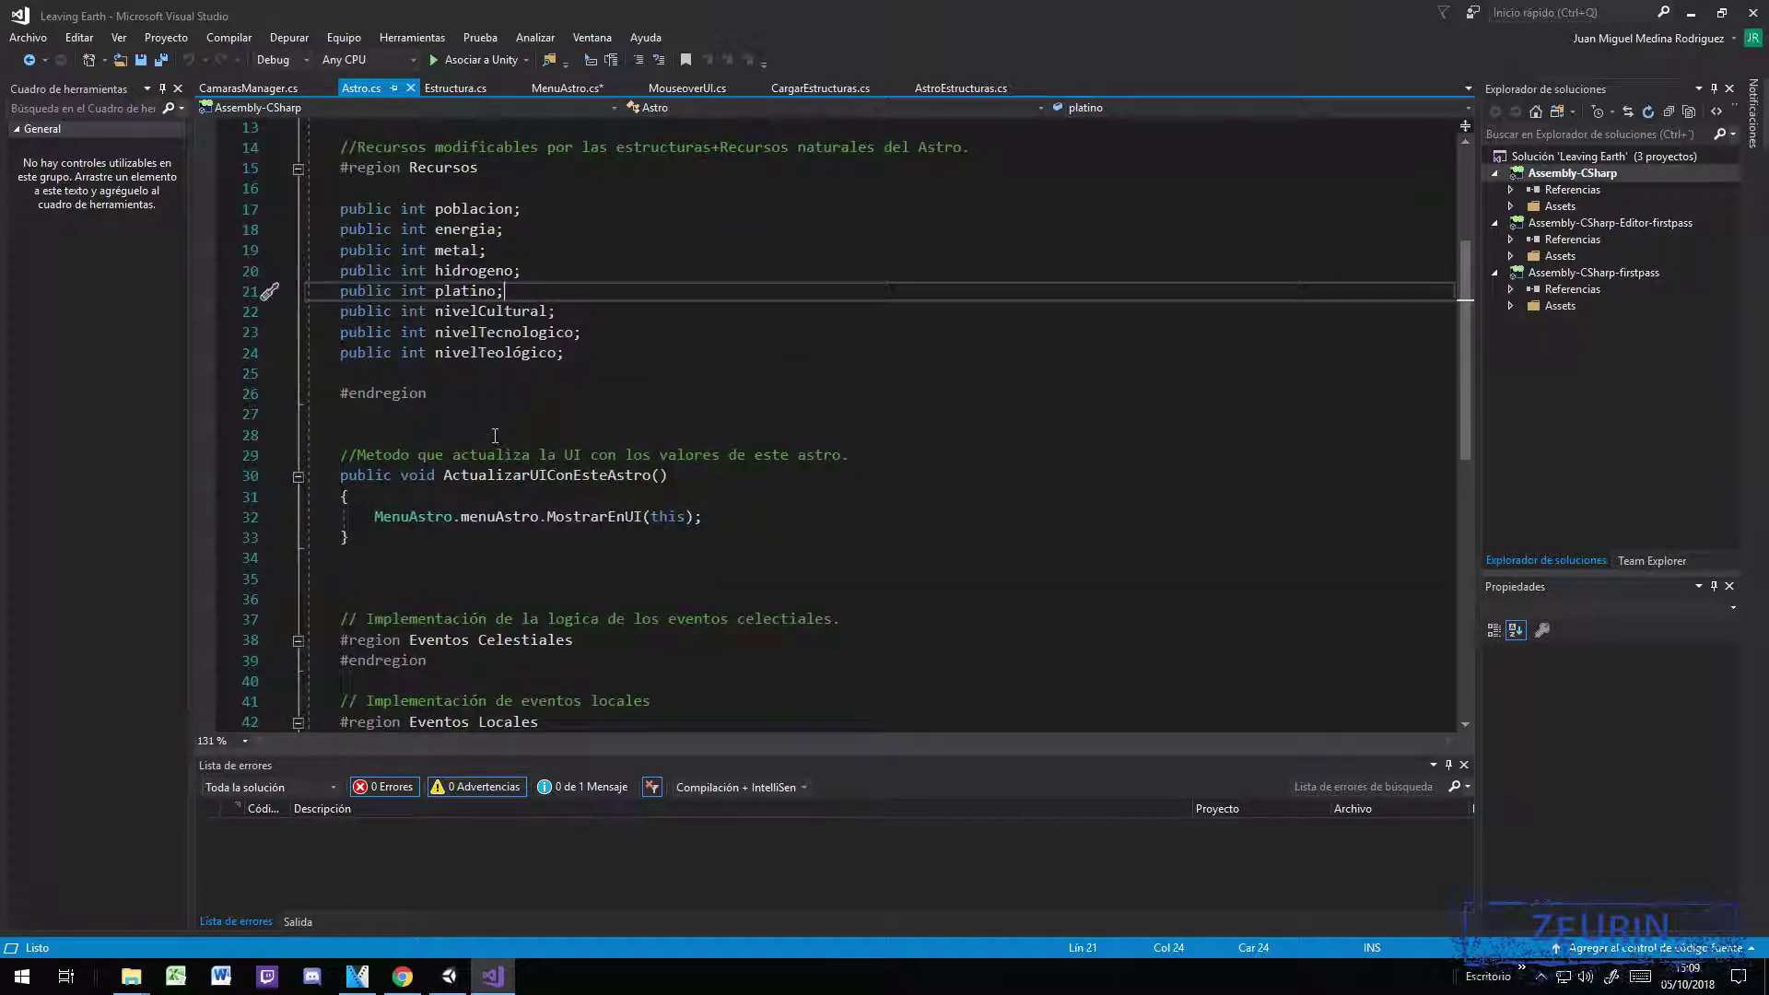
scroll(495, 436, "down", 4)
scroll(495, 436, "up", 2)
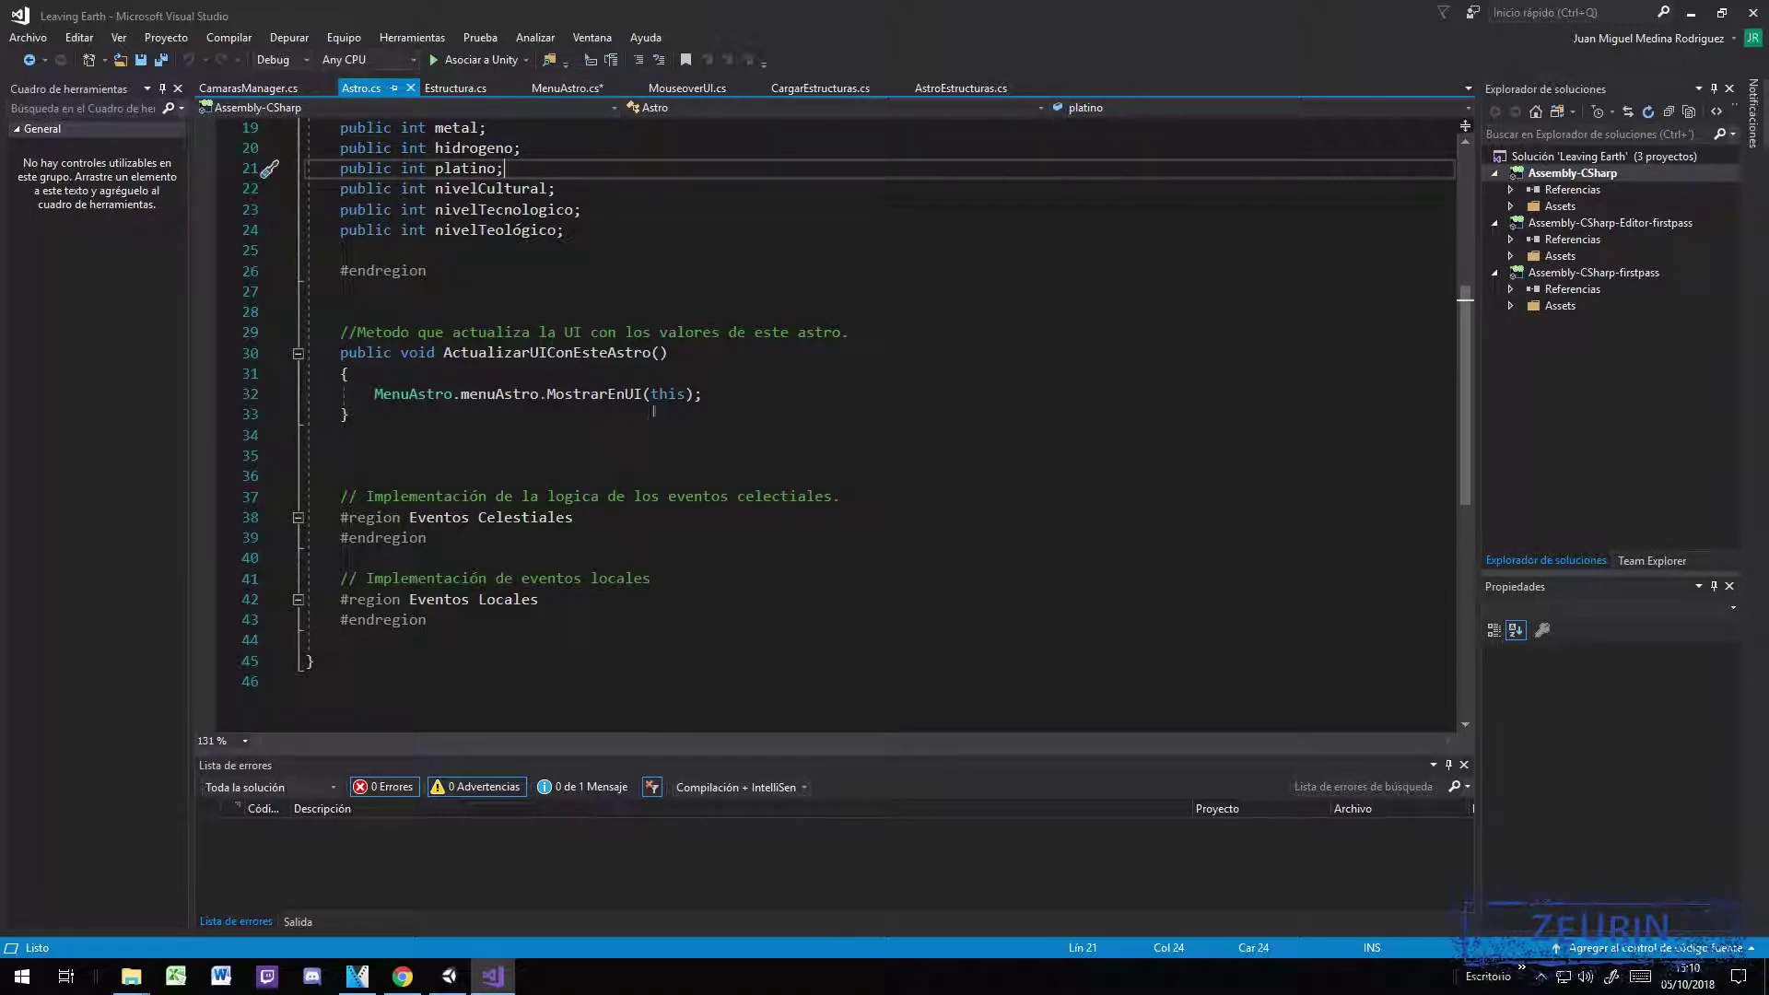
Step: Highlight the MenuAstro.menuAstro.MostrarEnUI(this) call on line 32, then return to Unity
left_click_drag(652, 393, 685, 393)
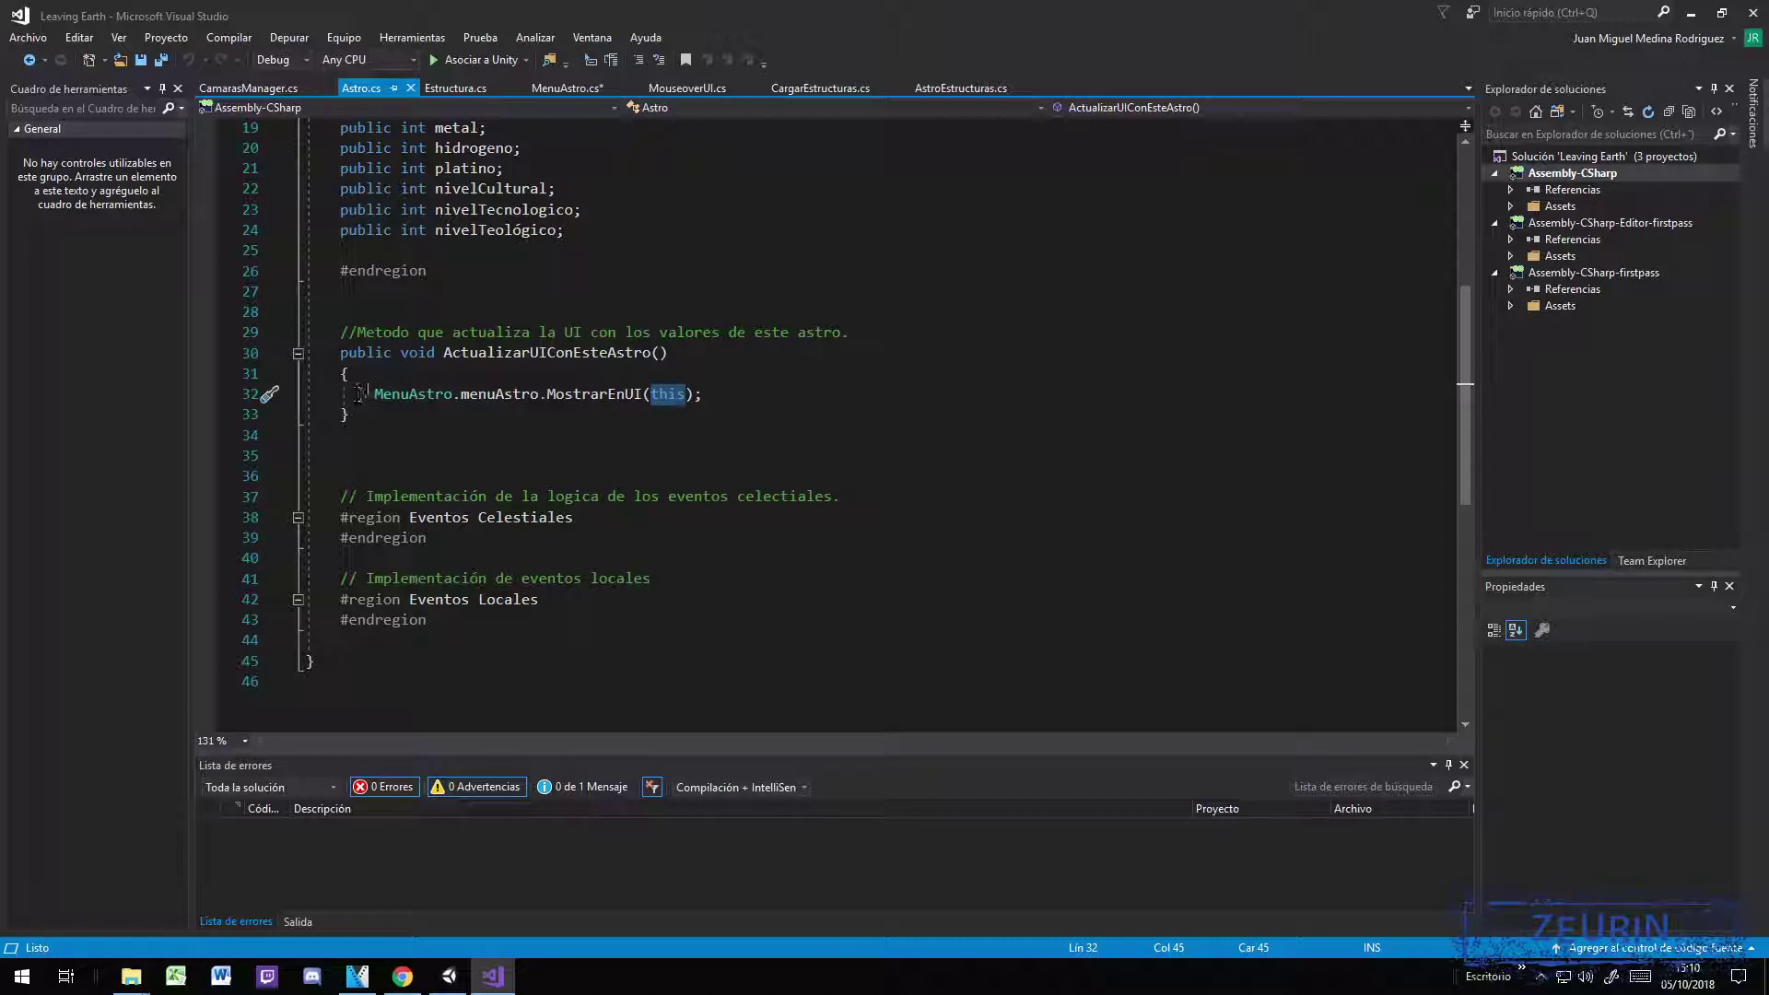
left_click_drag(369, 390, 540, 393)
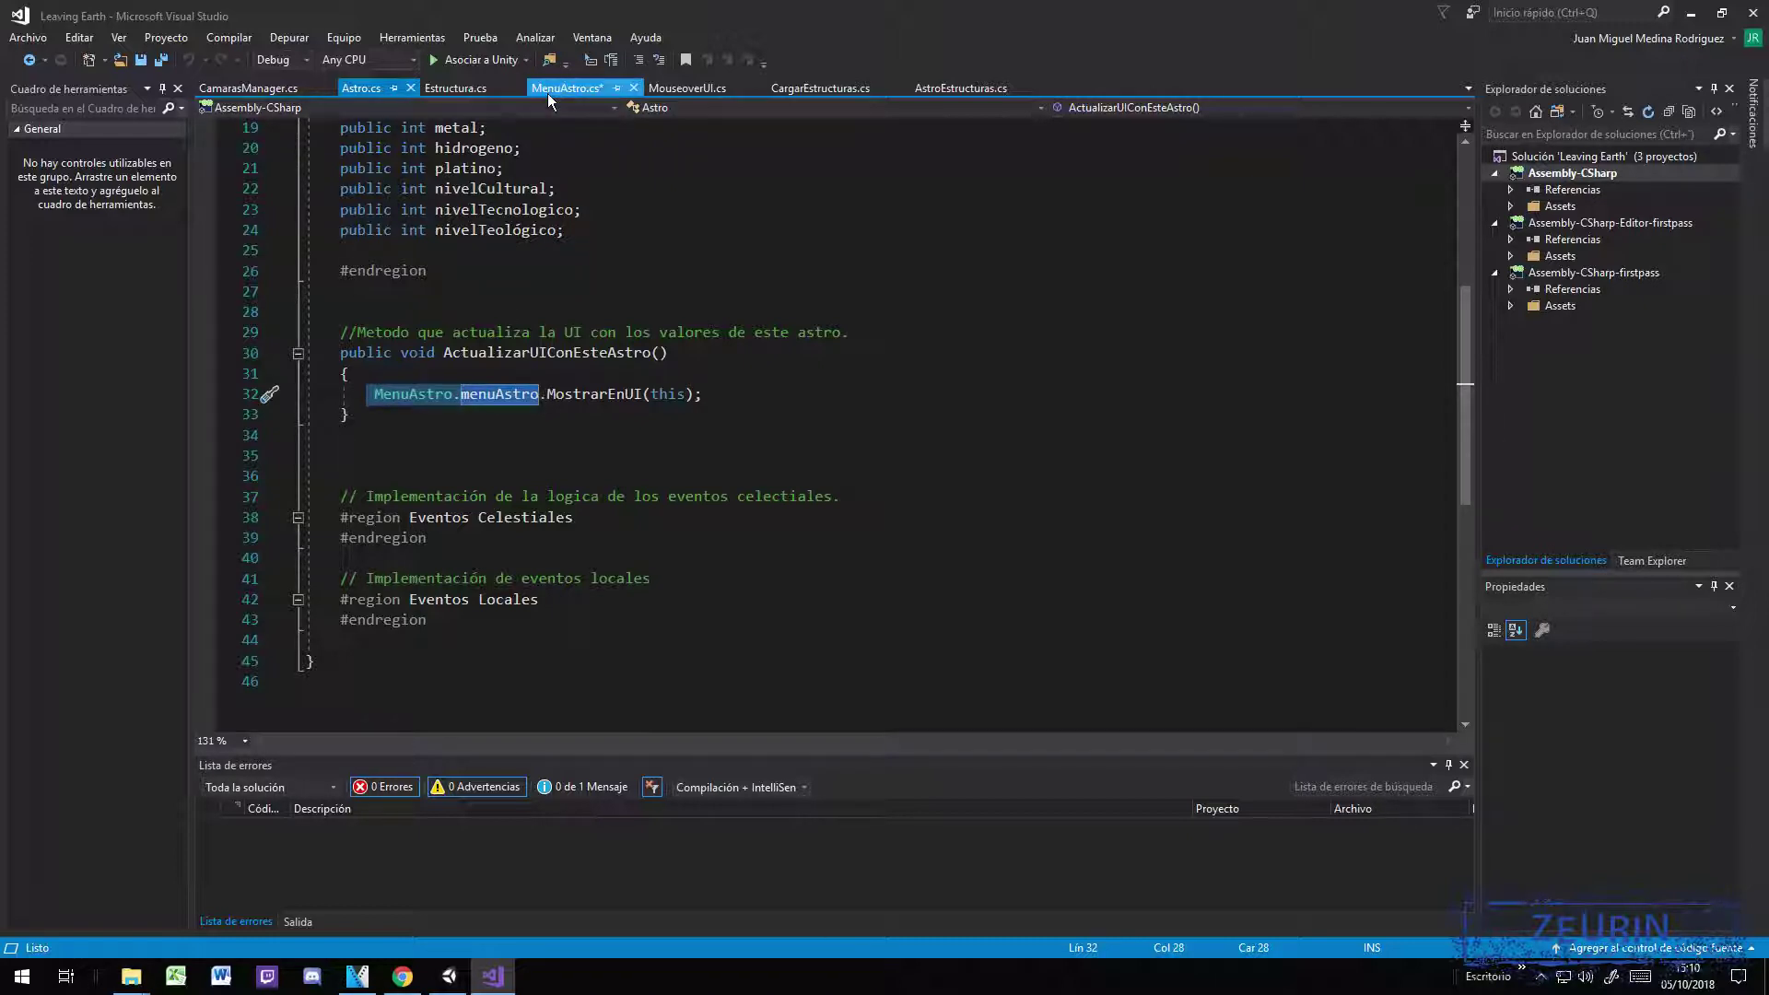
left_click_drag(540, 393, 709, 393)
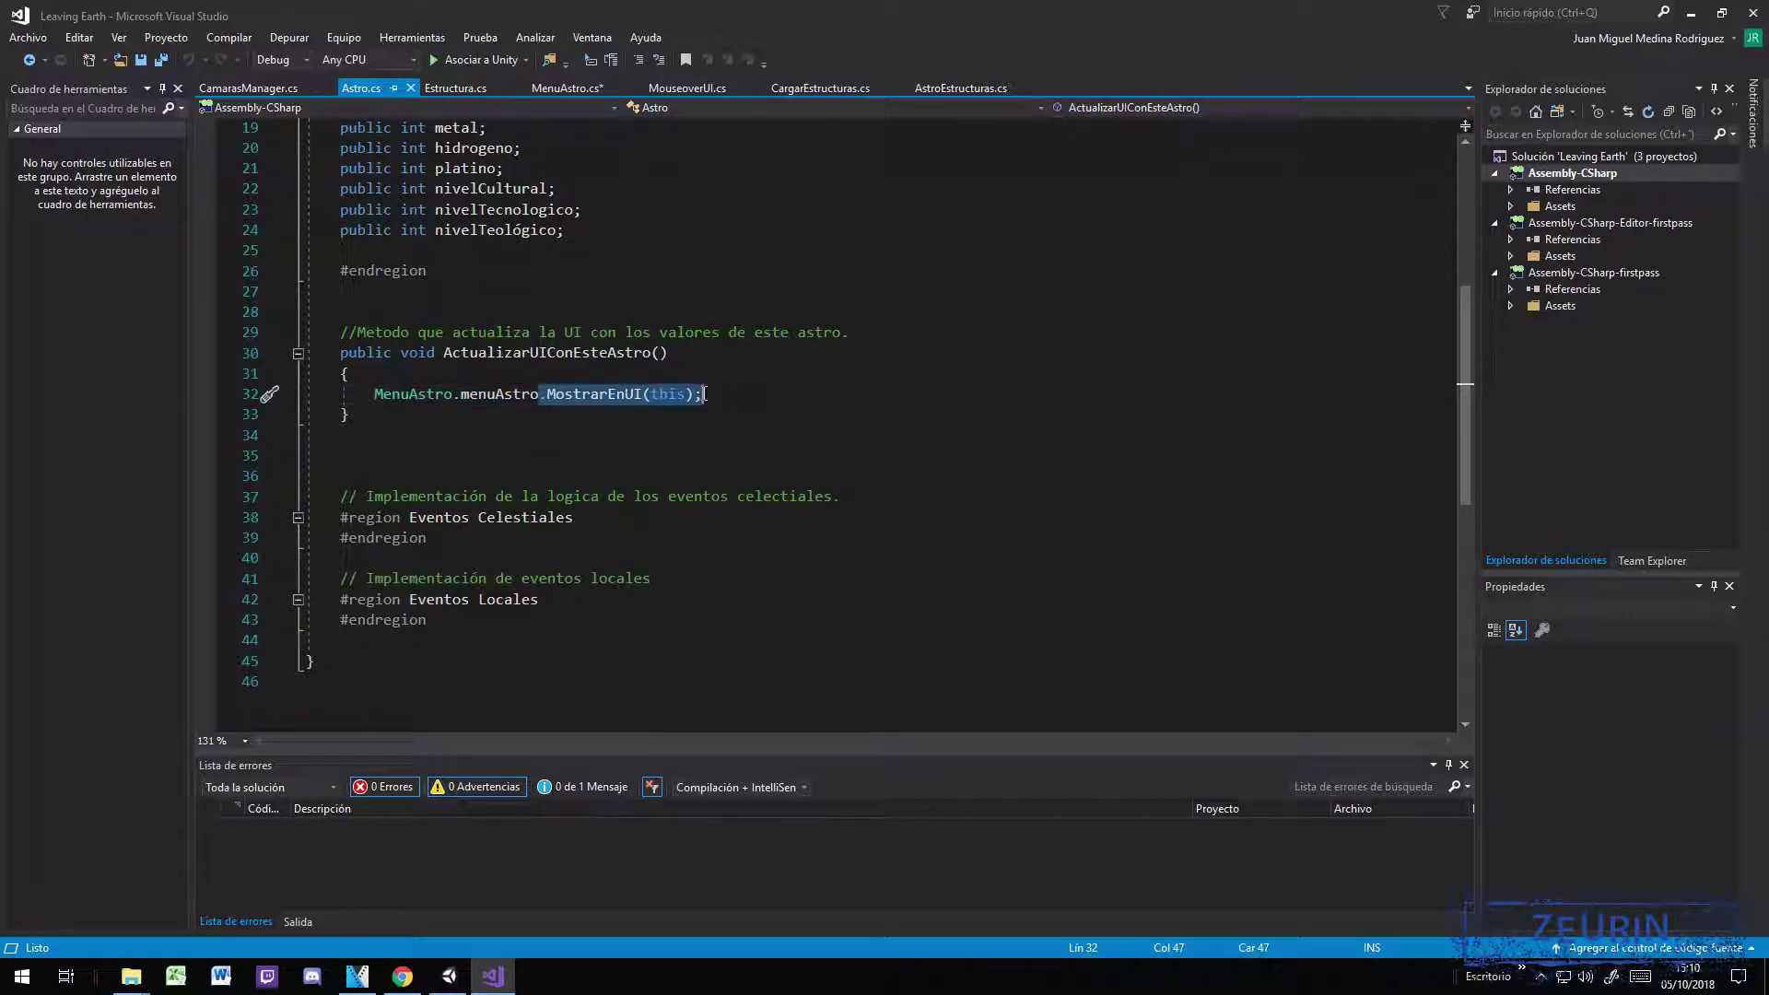
scroll(498, 292, "up", 5)
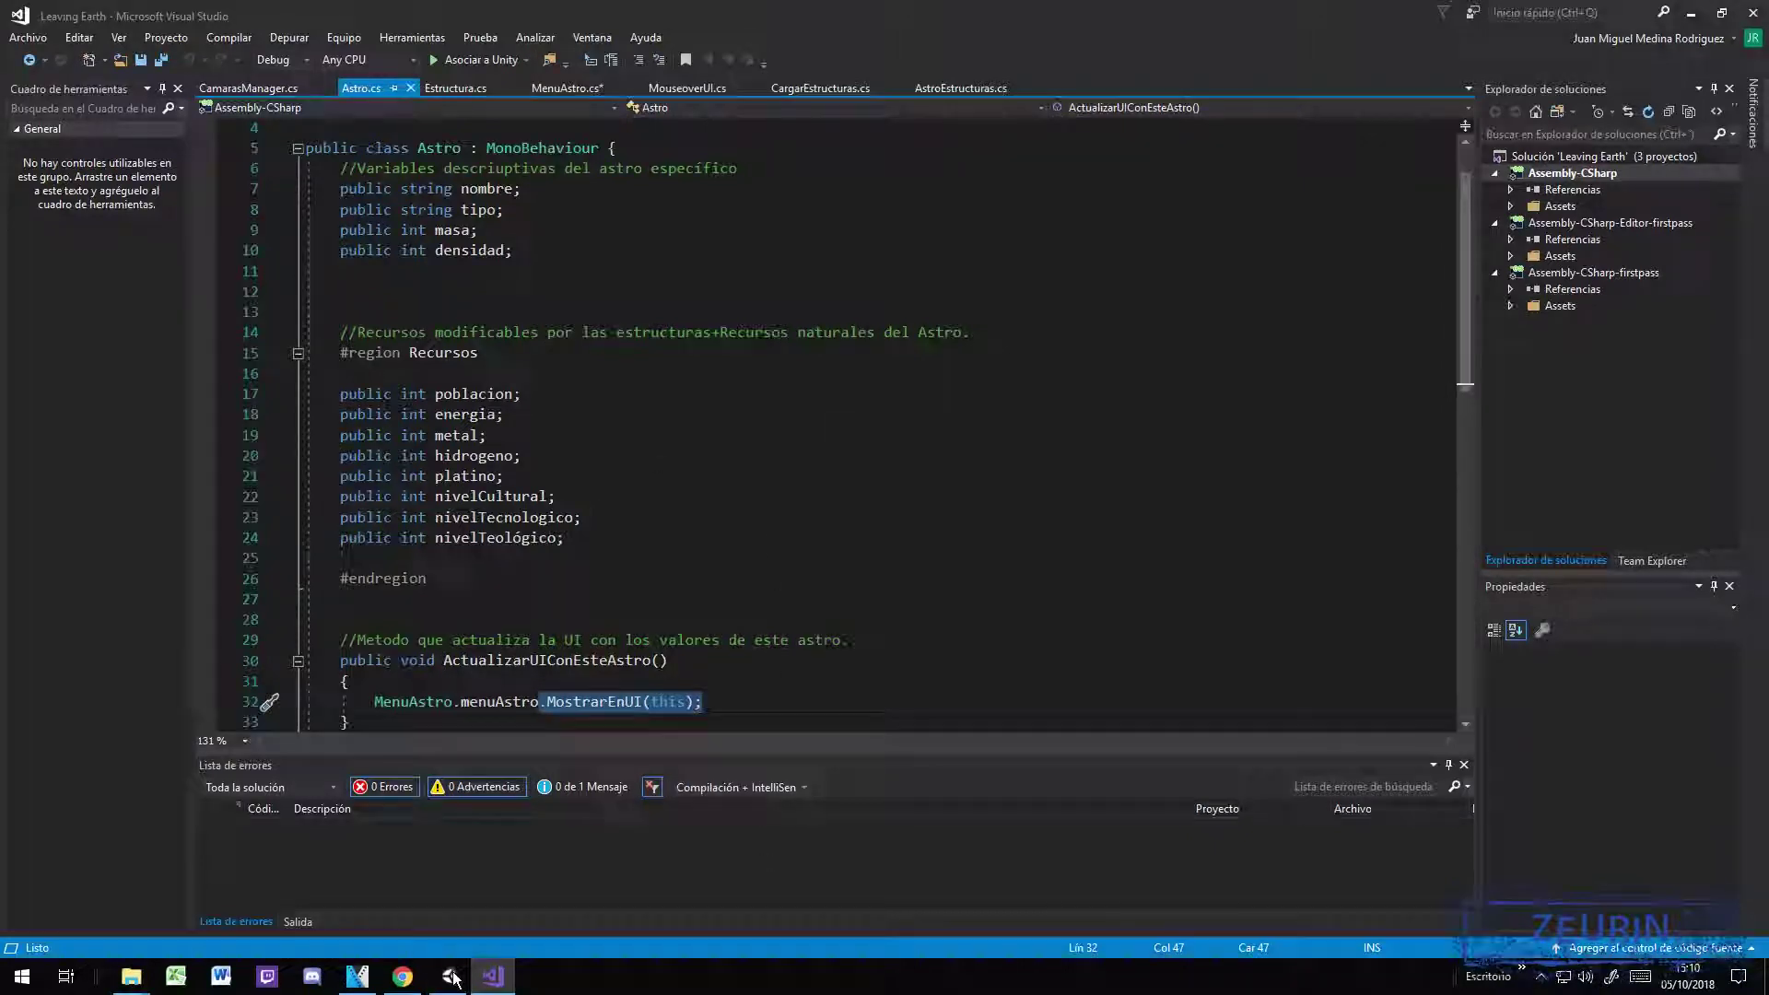
key("alt+Tab")
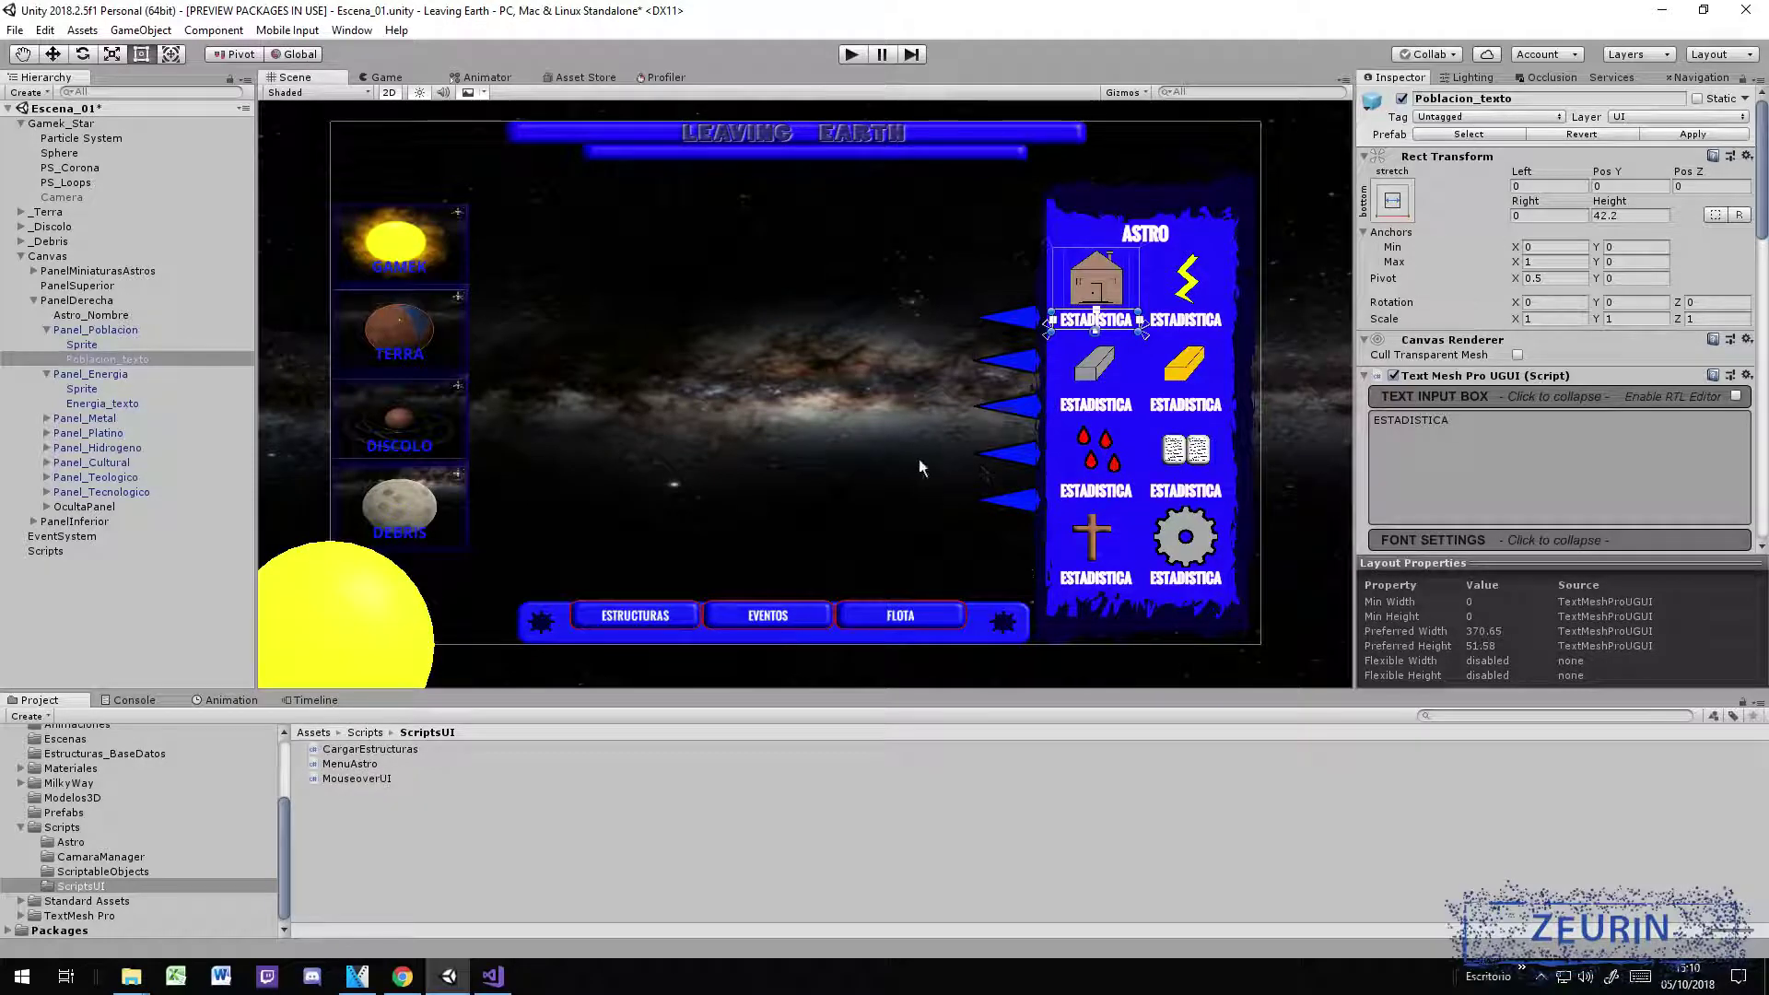
Step: Select Boton_Gamek and show its On Click events targeting Gamek_Star, briefly checking Visual Studio
left_click(411, 256)
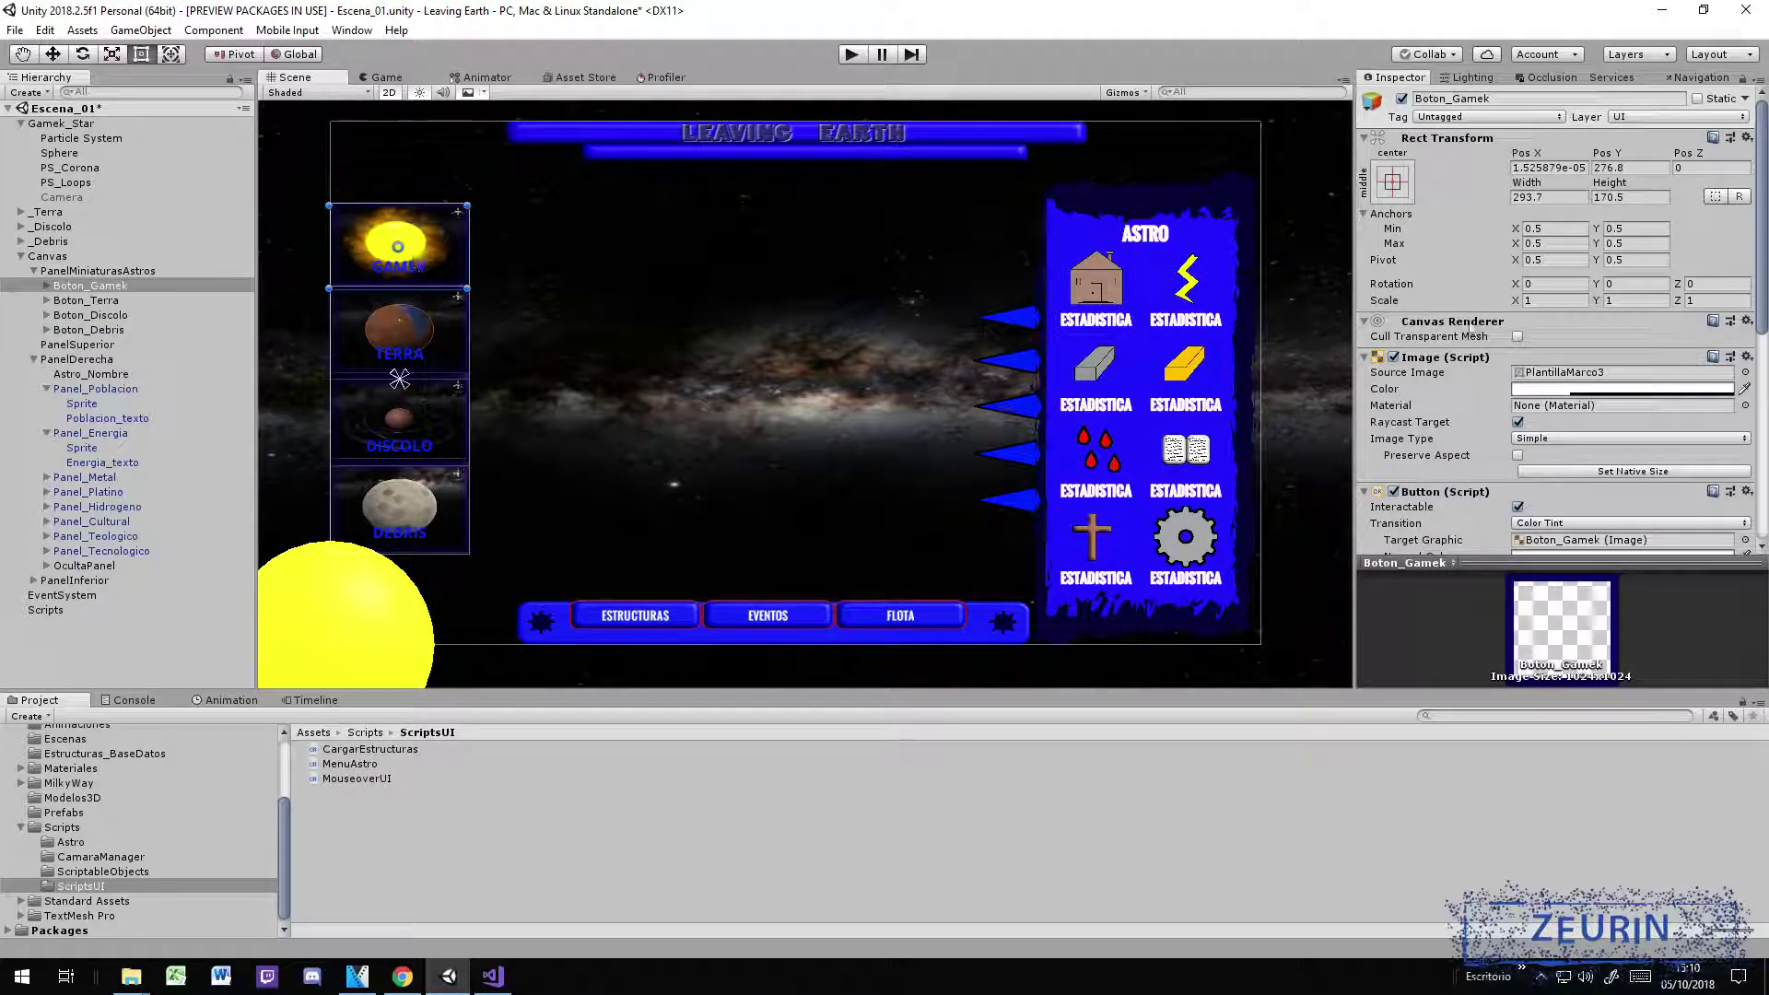
scroll(1558, 344, "down", 6)
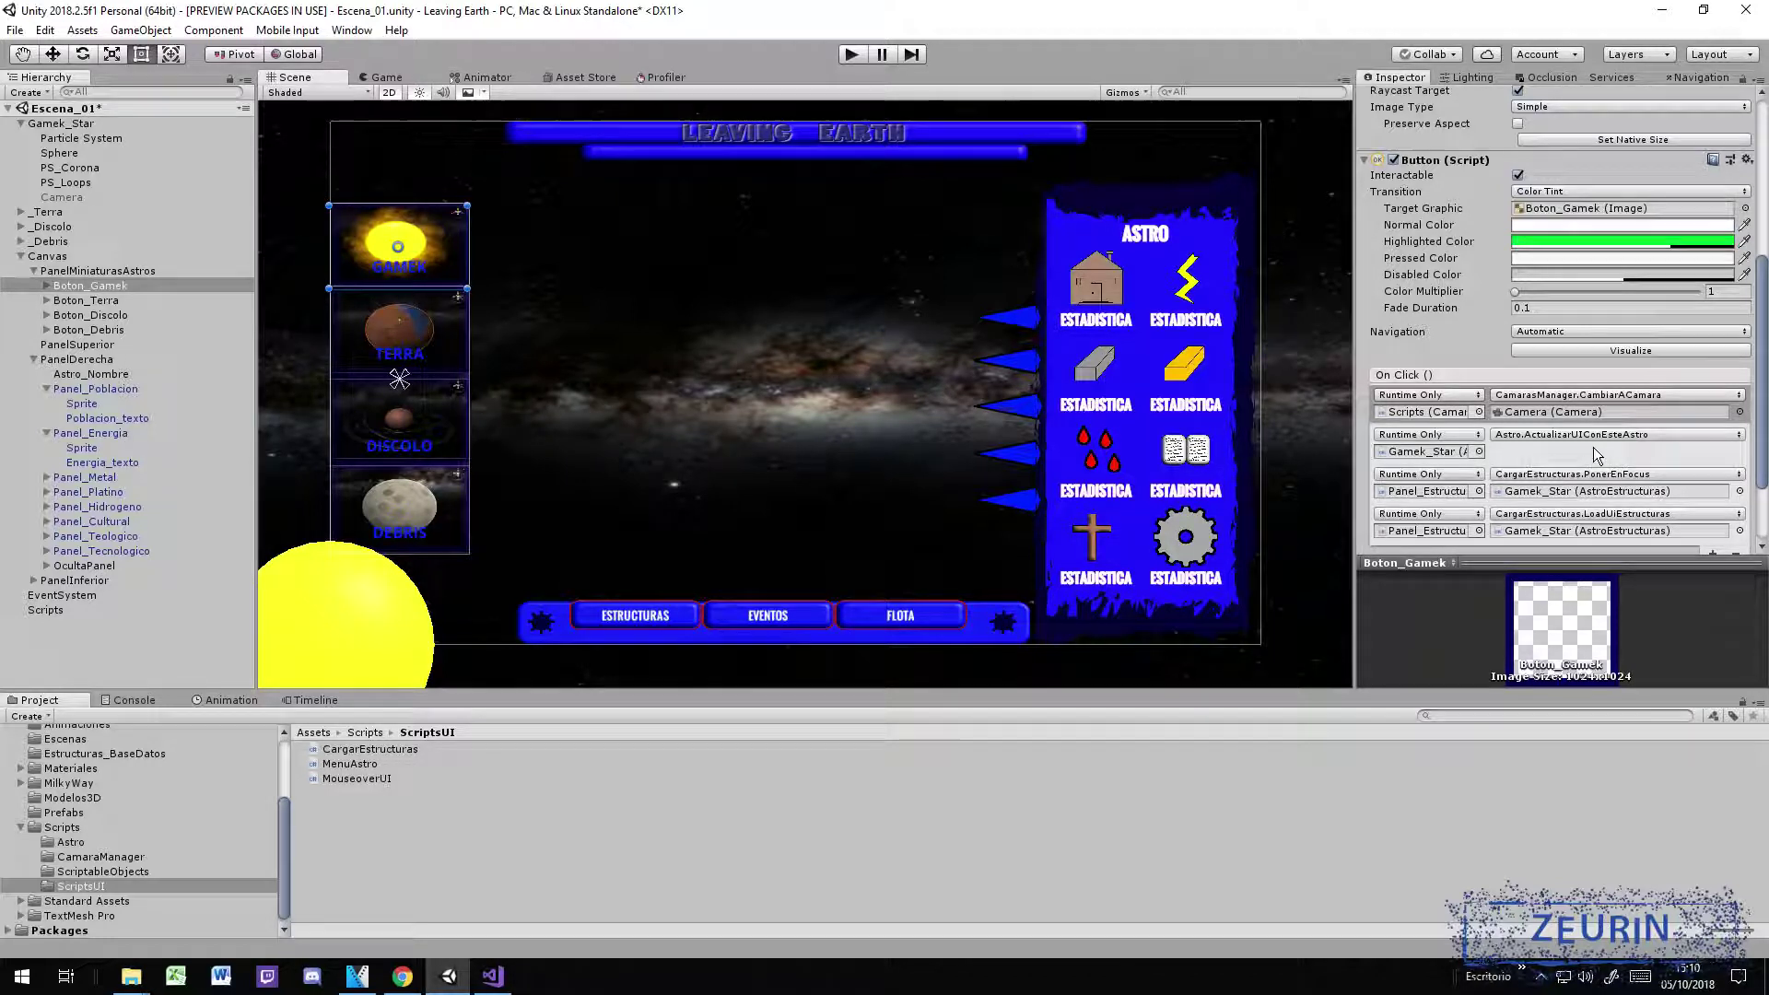
left_click(1440, 450)
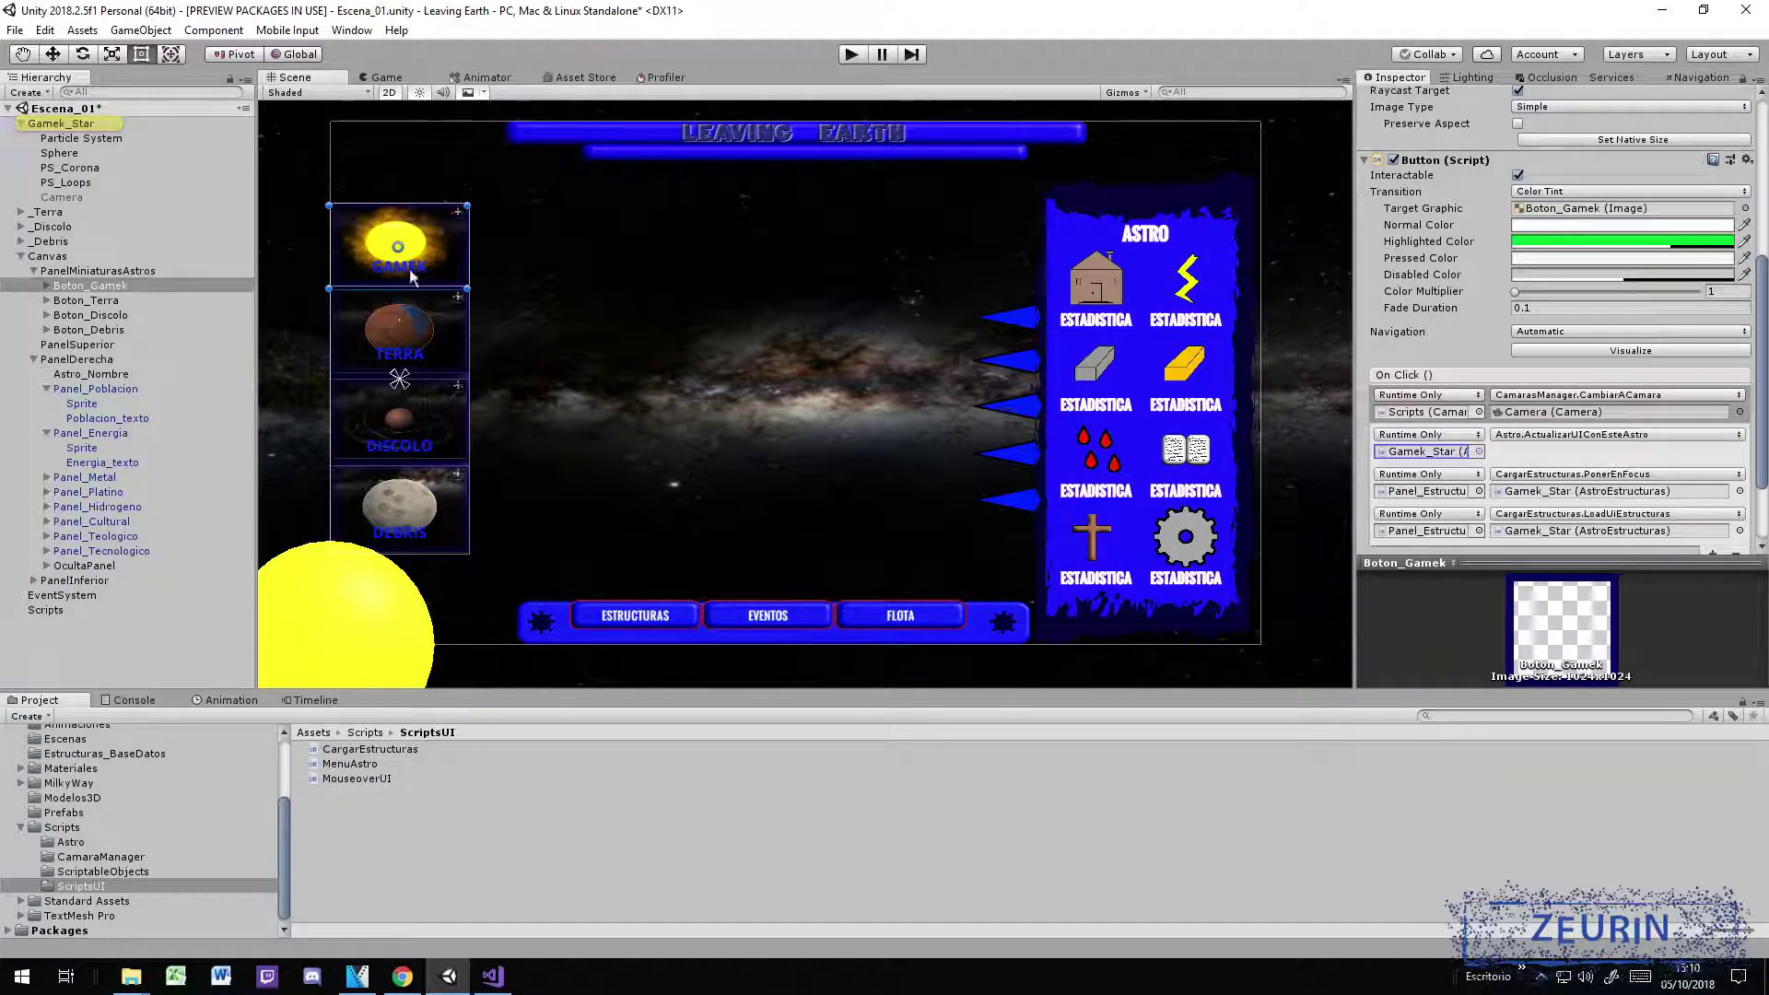
left_click(1439, 450)
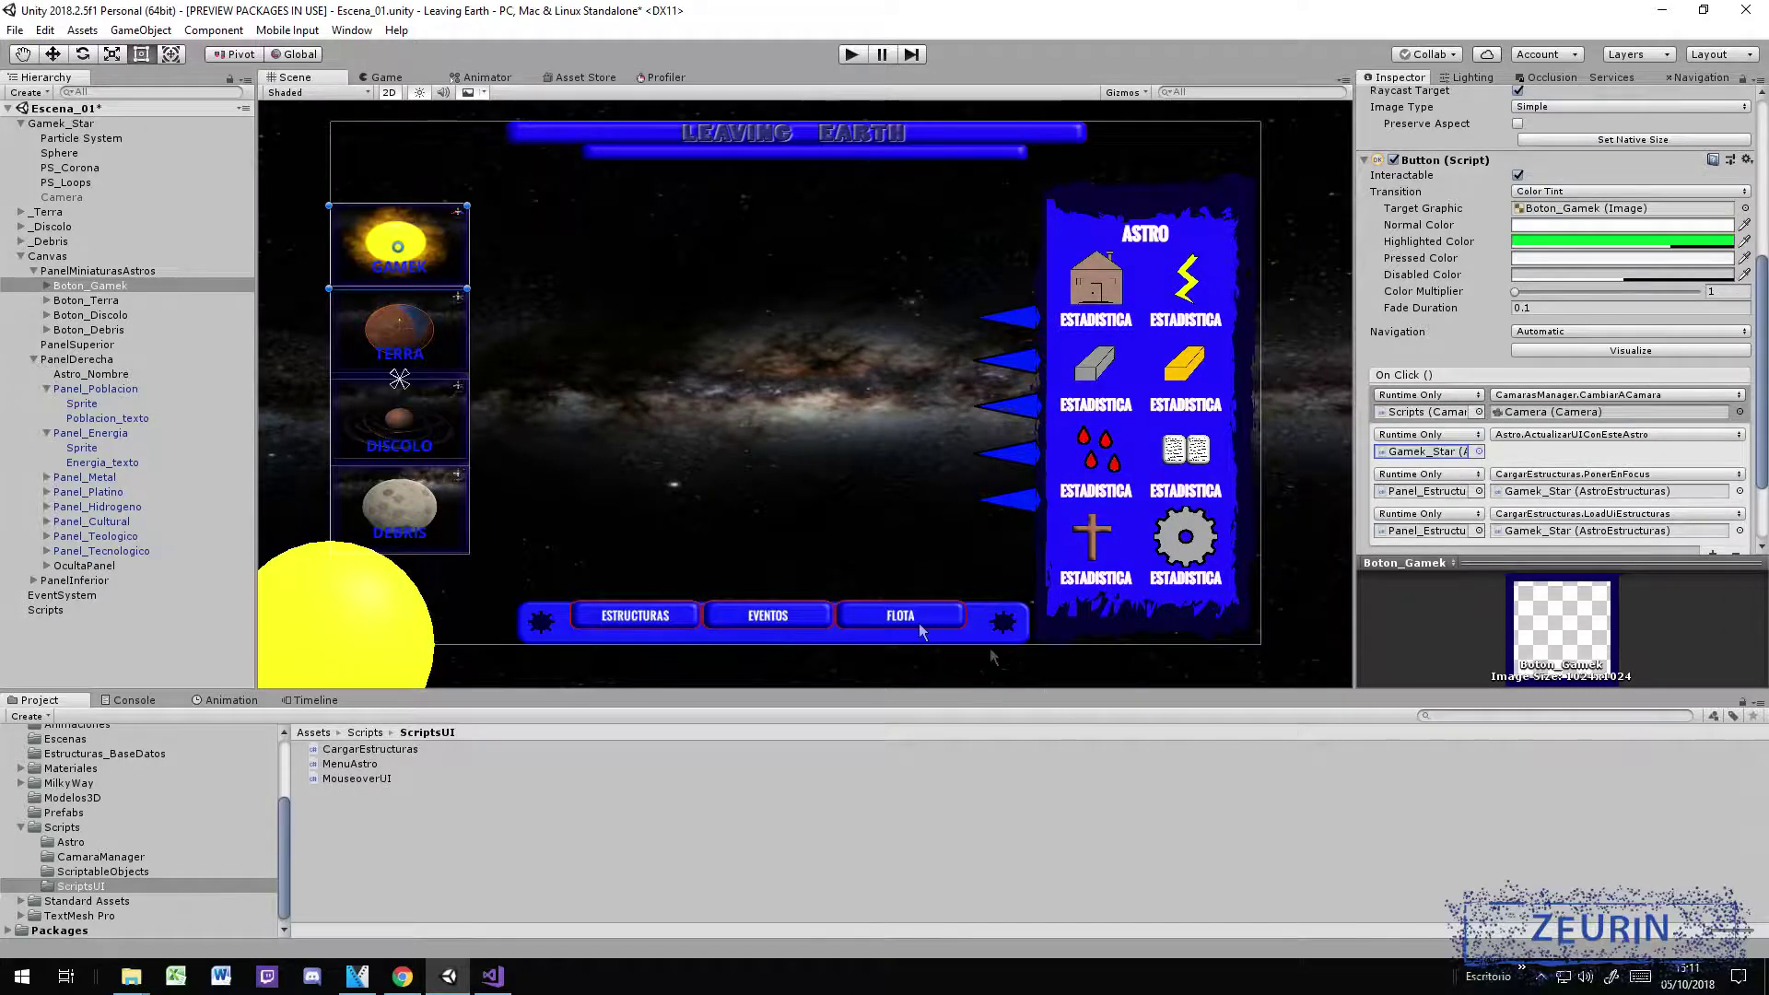
mouse_move(513, 988)
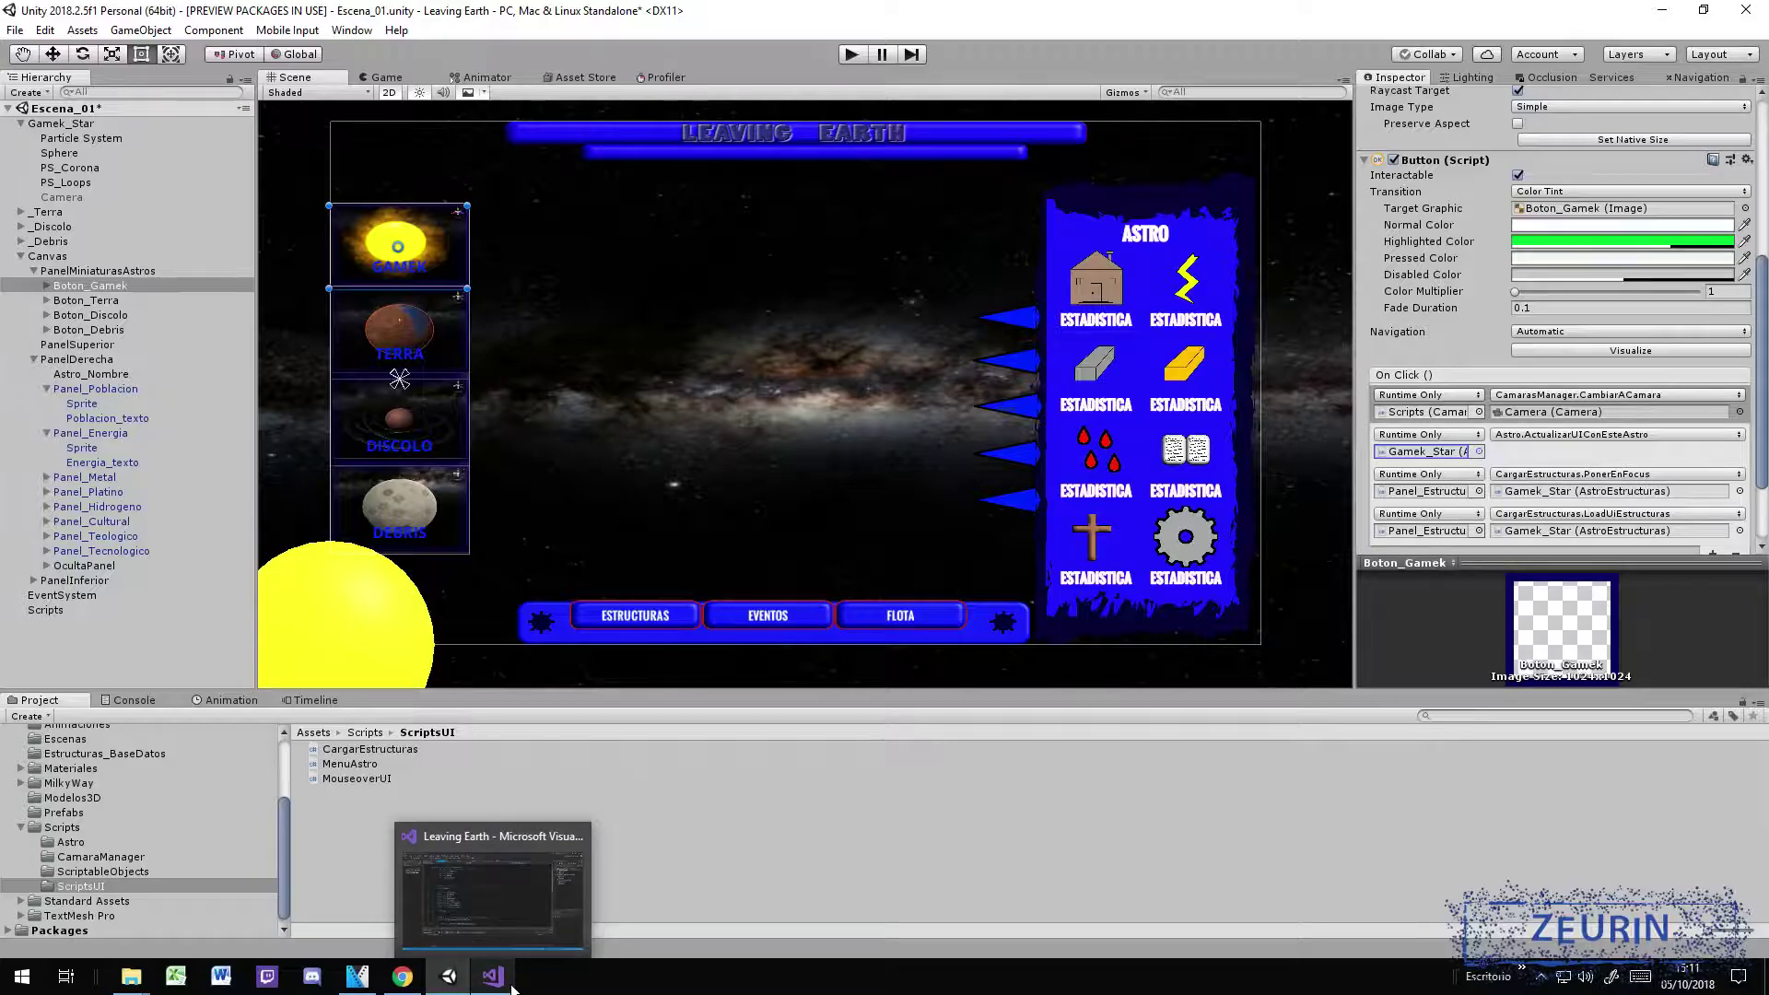
left_click(513, 989)
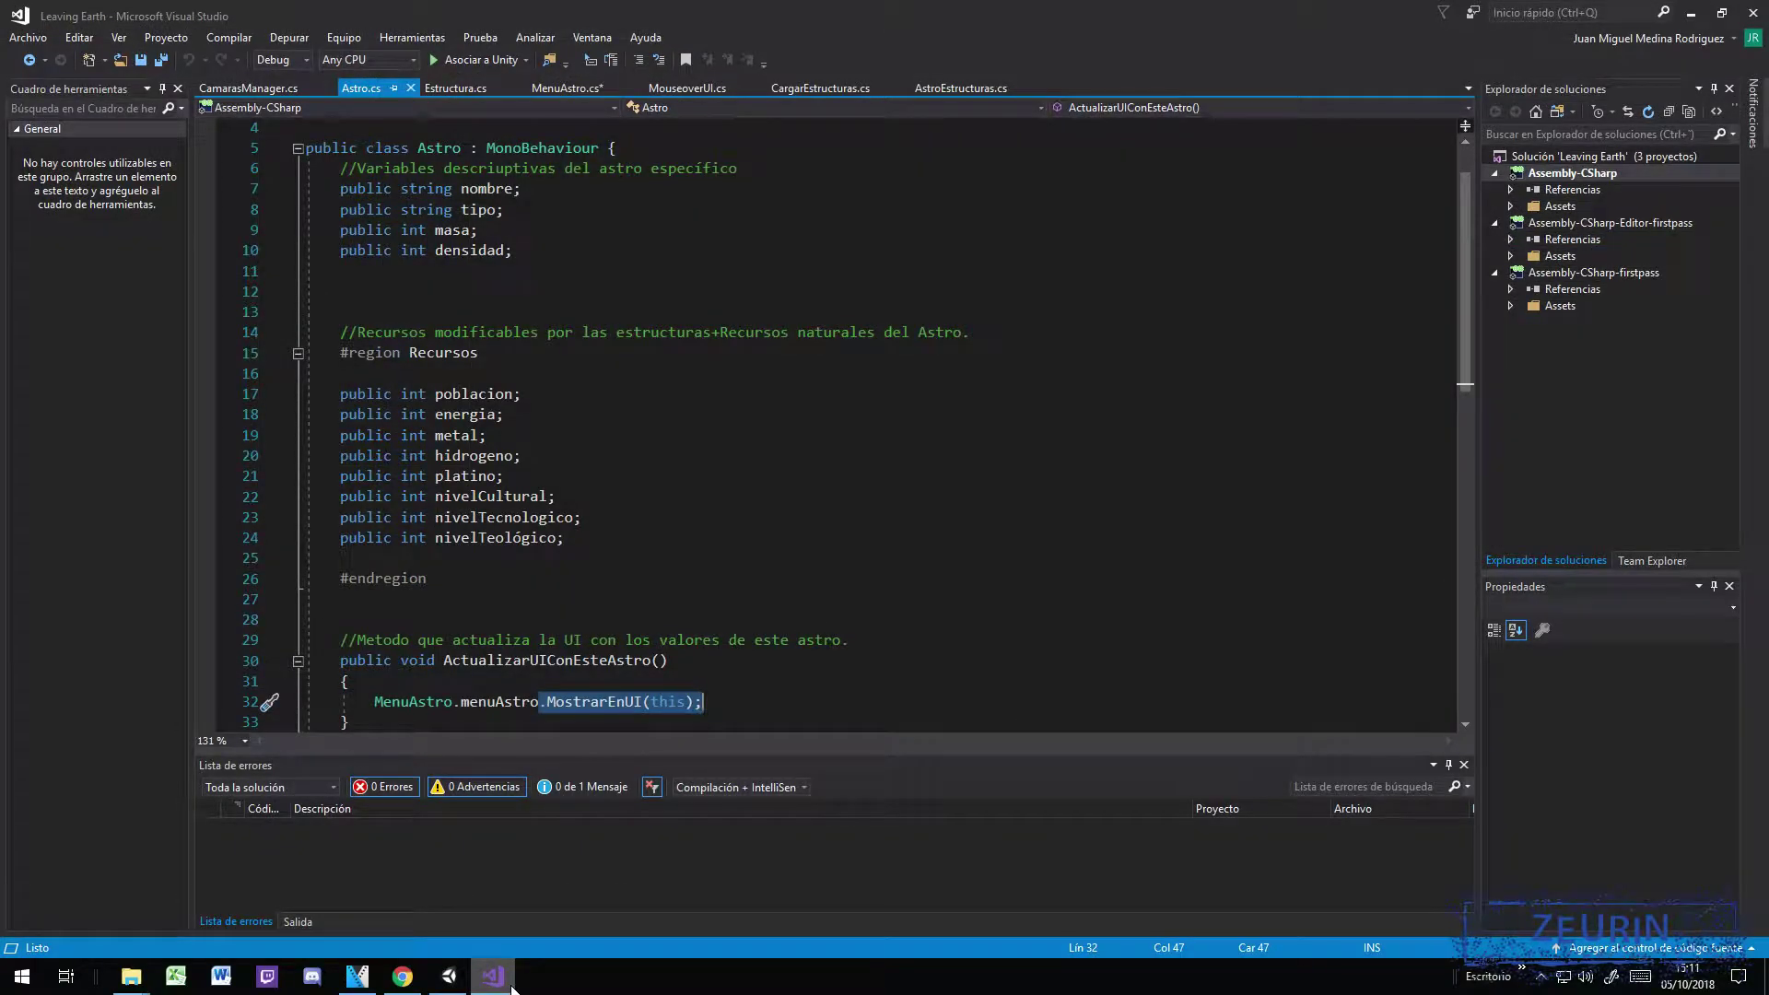
left_click(448, 976)
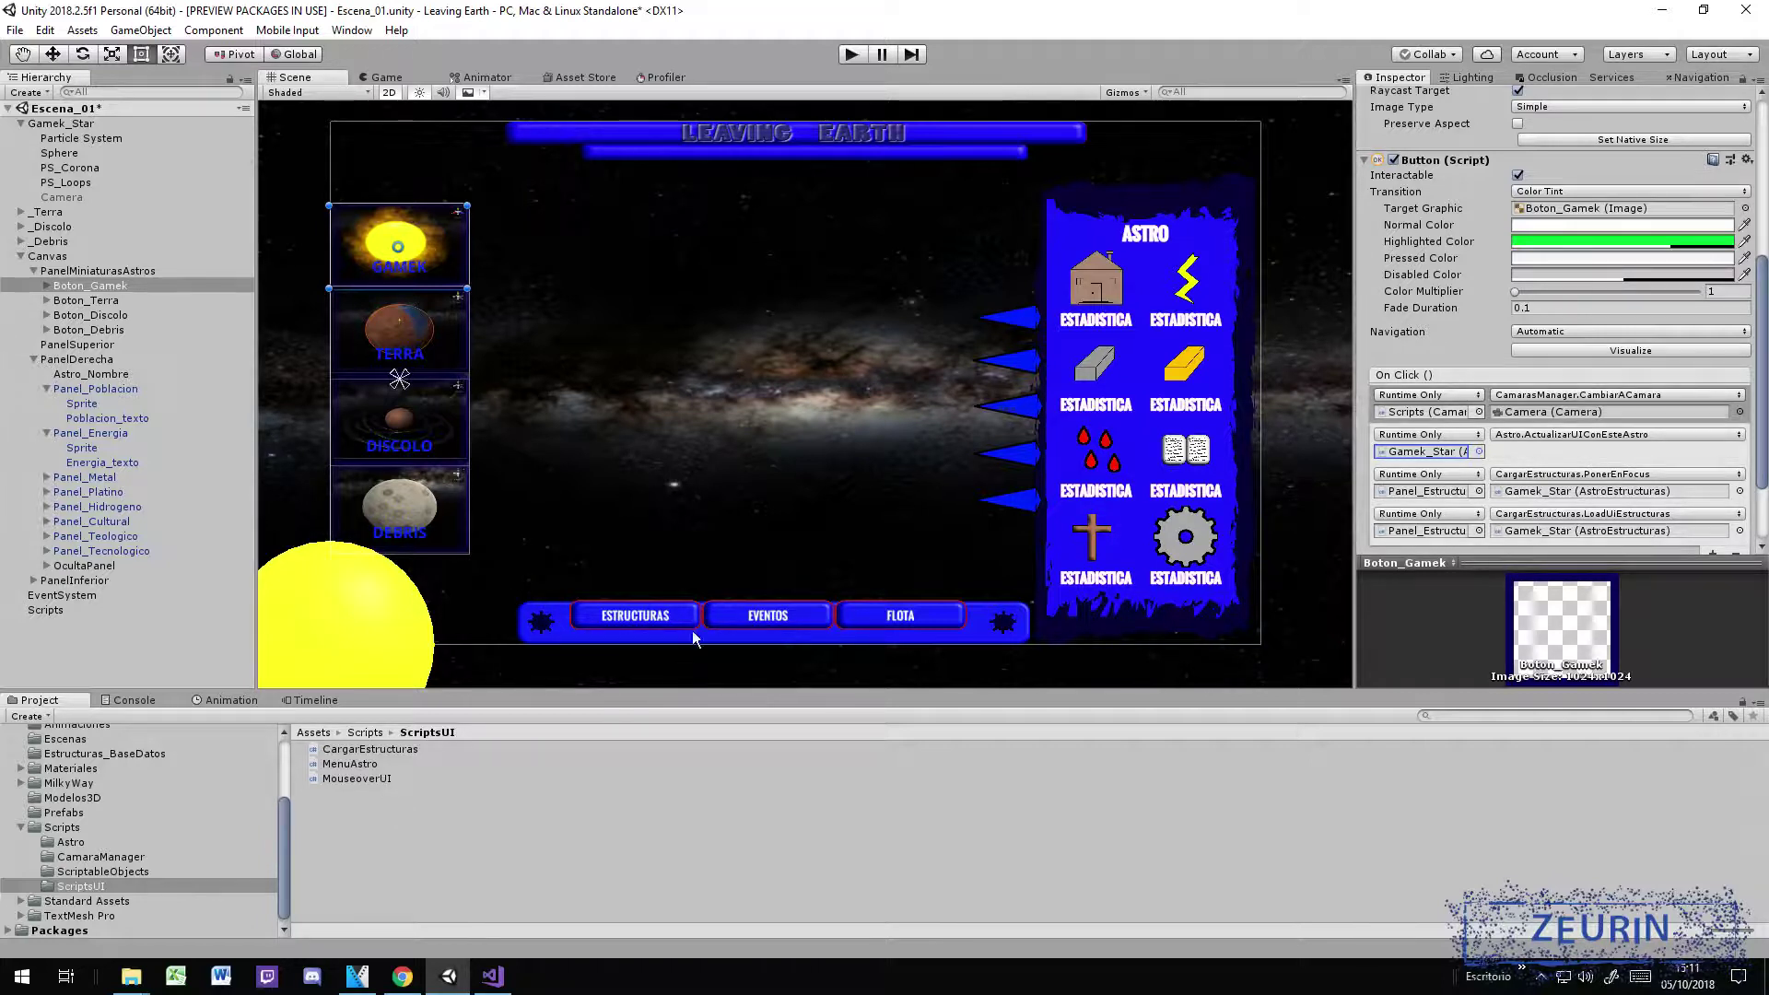
Step: Collapse PanelMiniaturasAstros and PanelDerecha, then select the PanelInferior bottom bar
left_click(34, 271)
left_click(34, 300)
left_click(54, 316)
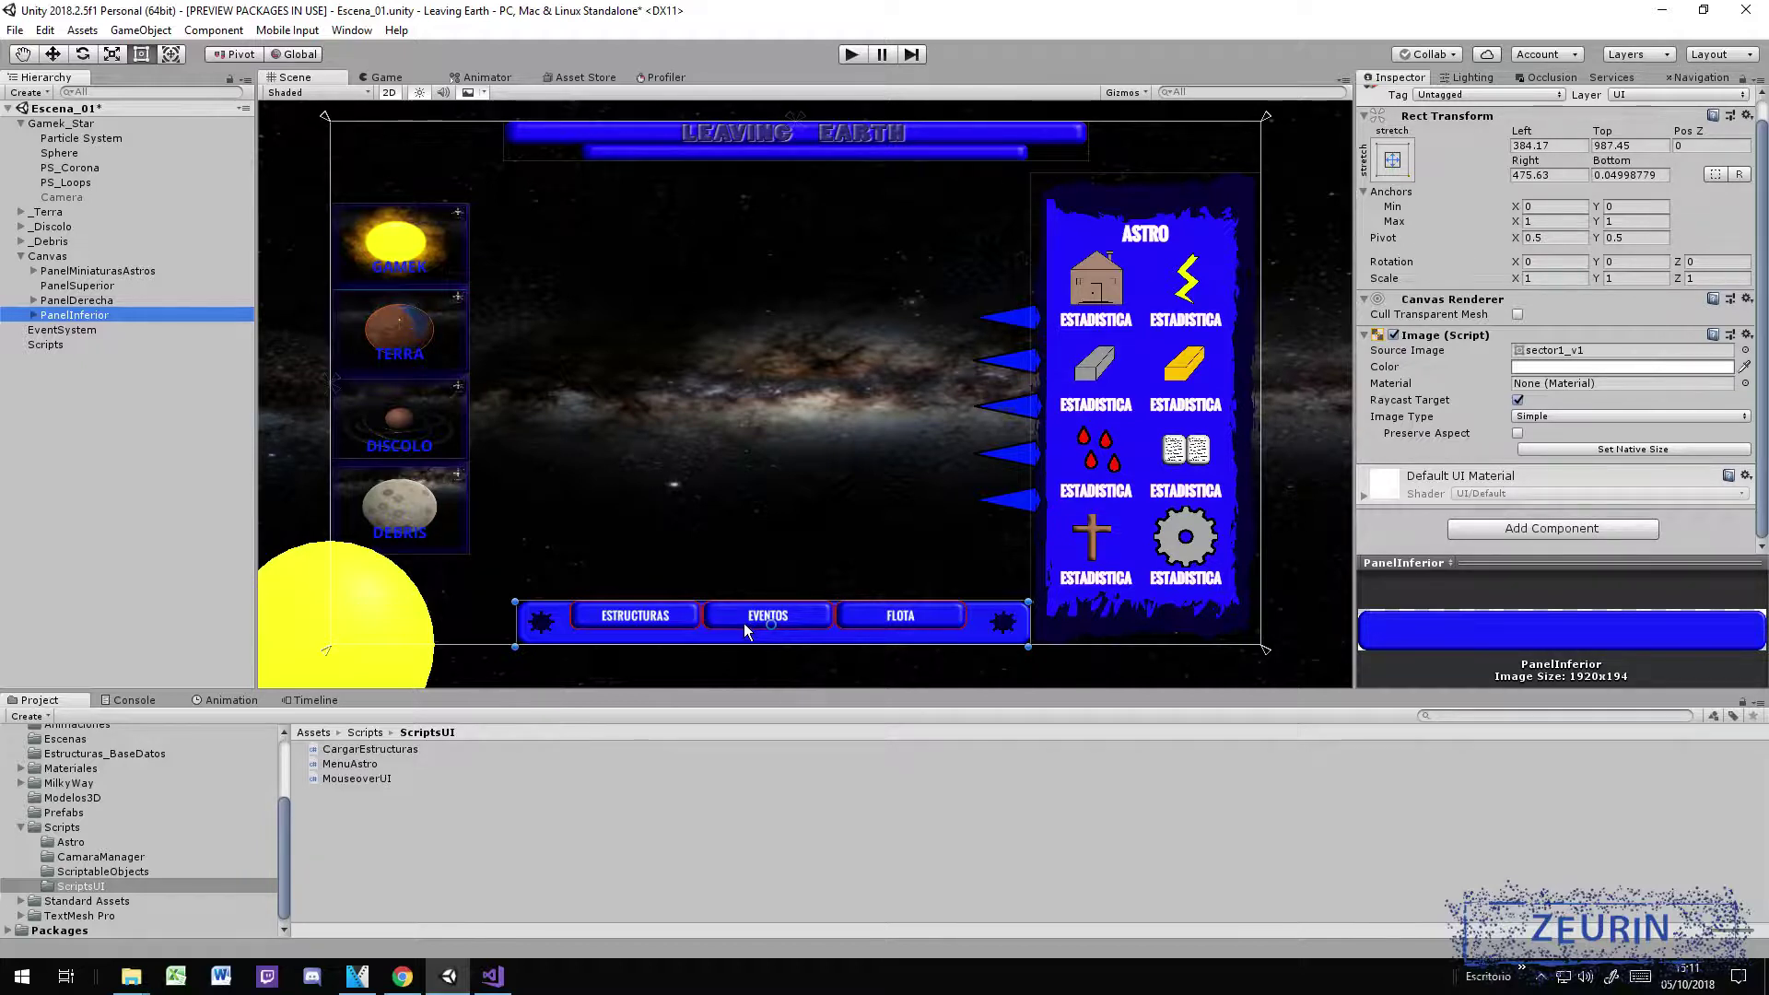
Step: Select B_Tropas, the FLOTA button, from the Scene view to see its Image and Button components
left_click(856, 623)
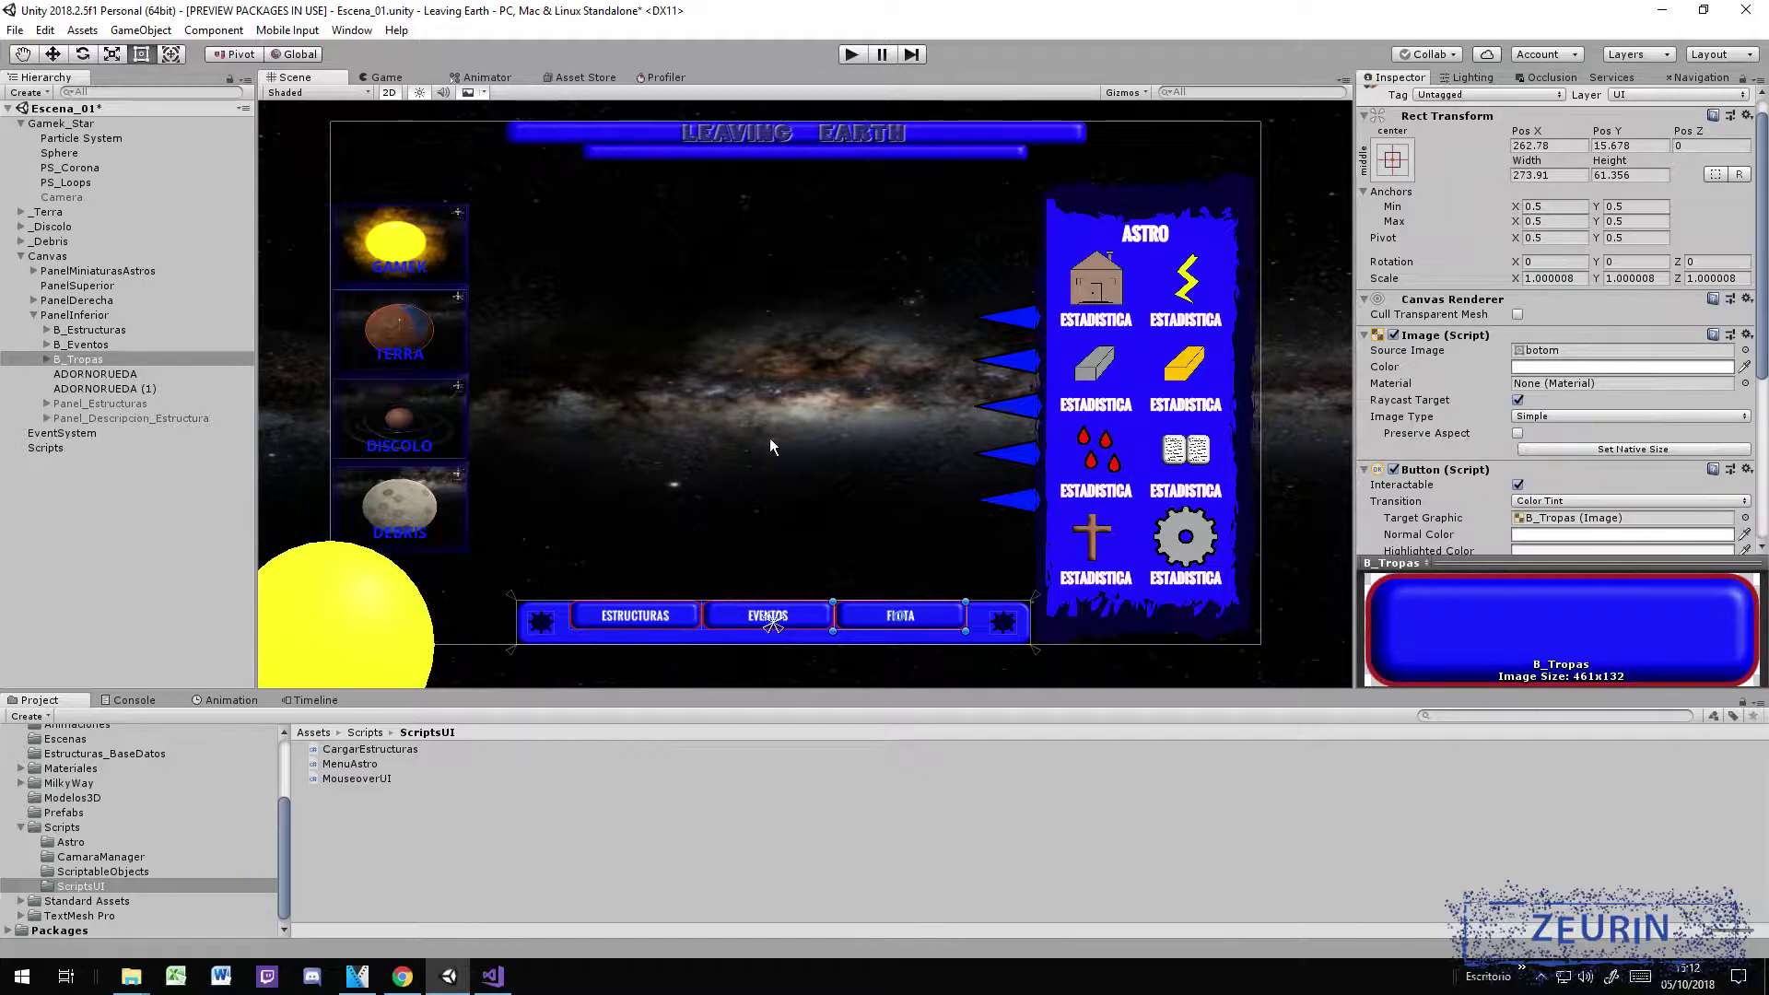
left_click(757, 619)
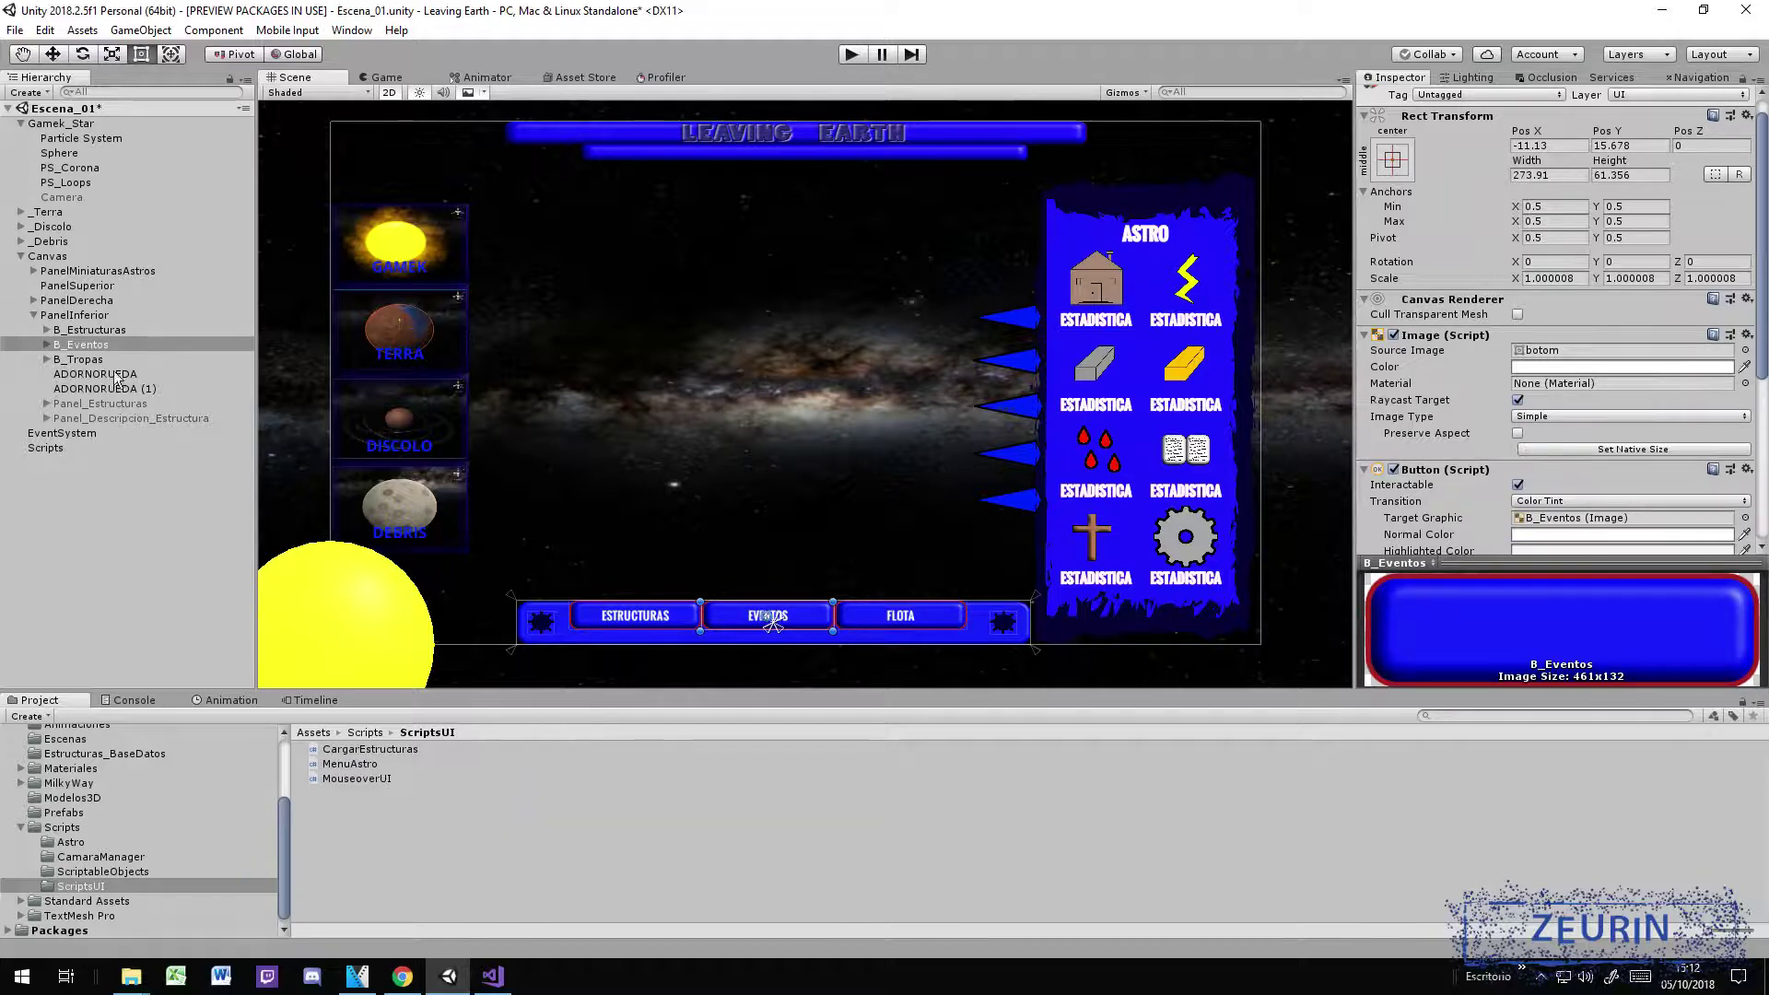
left_click(73, 314)
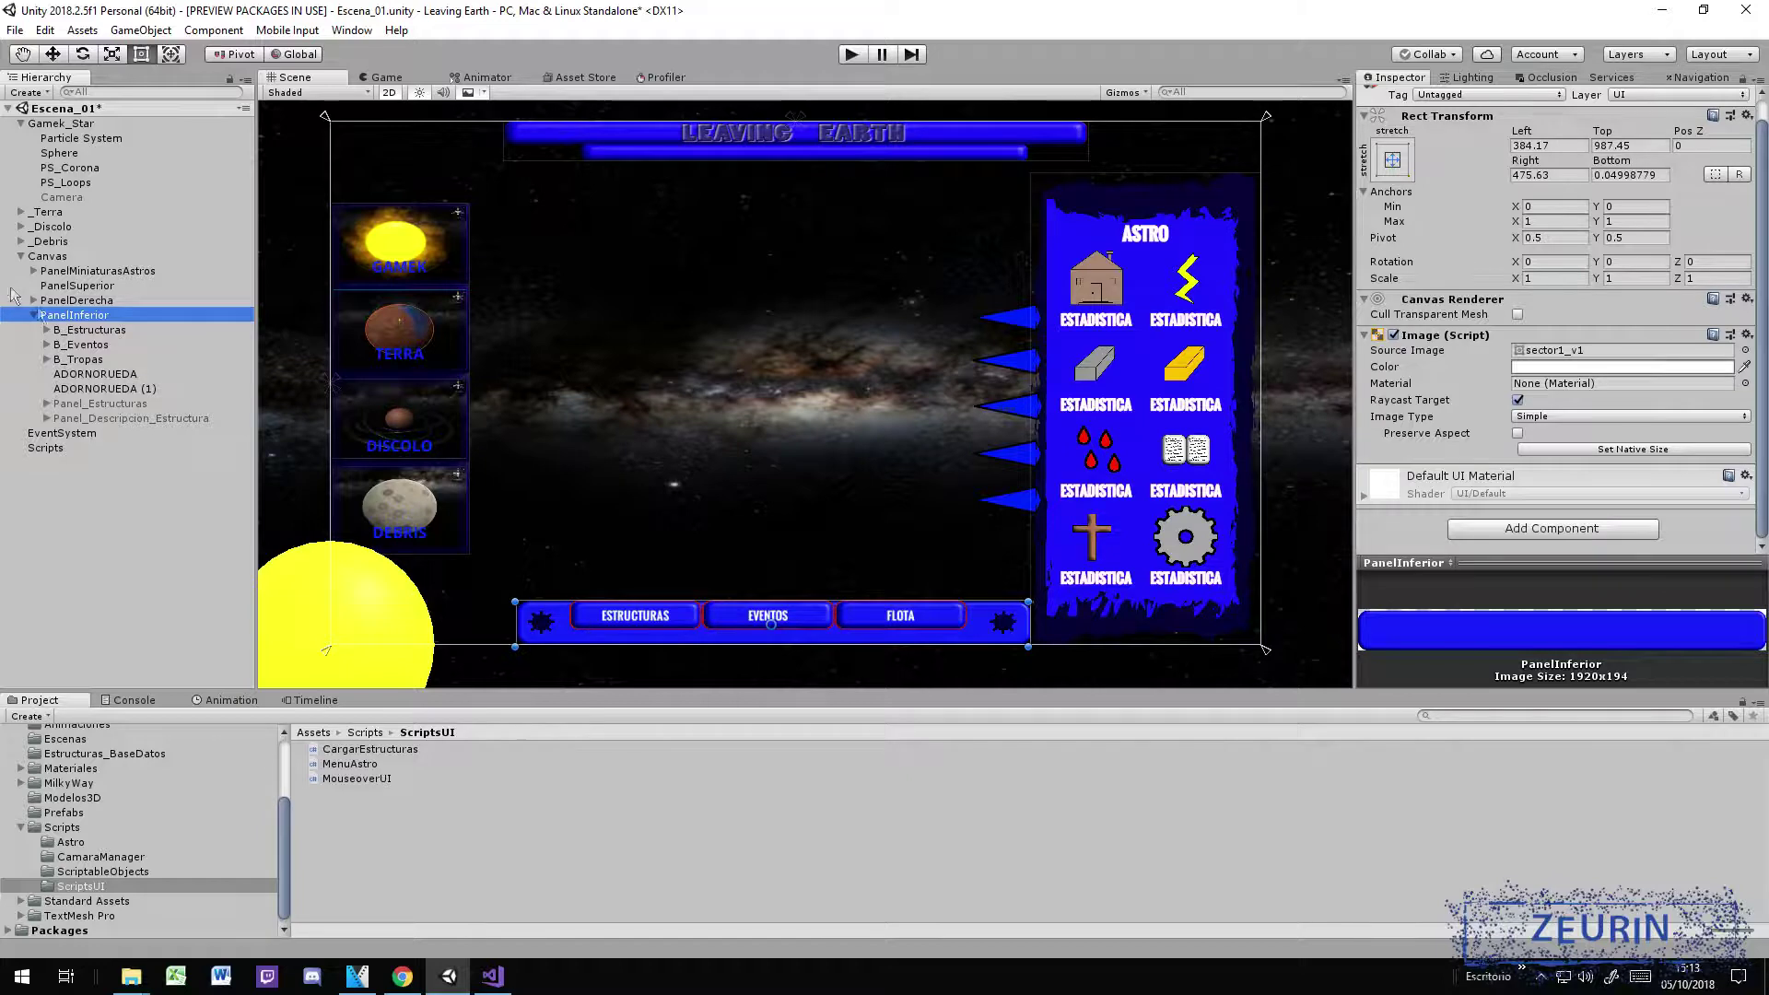
left_click(625, 623)
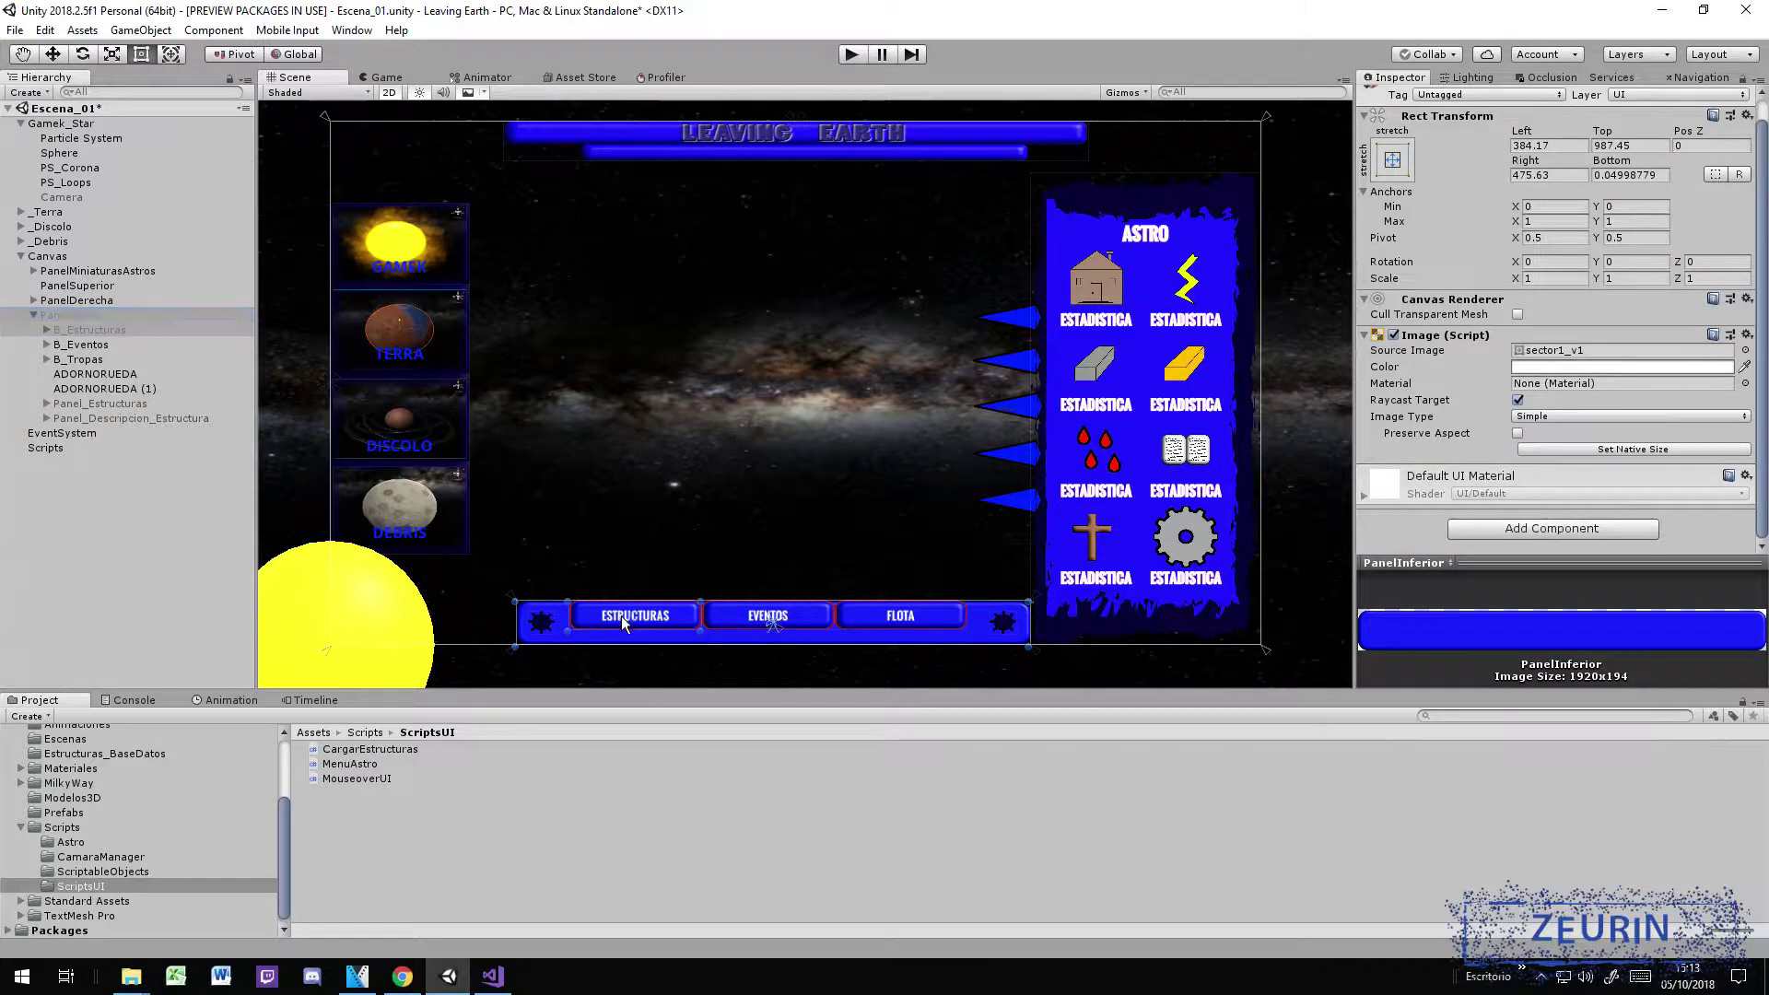
left_click(742, 625)
left_click(849, 625)
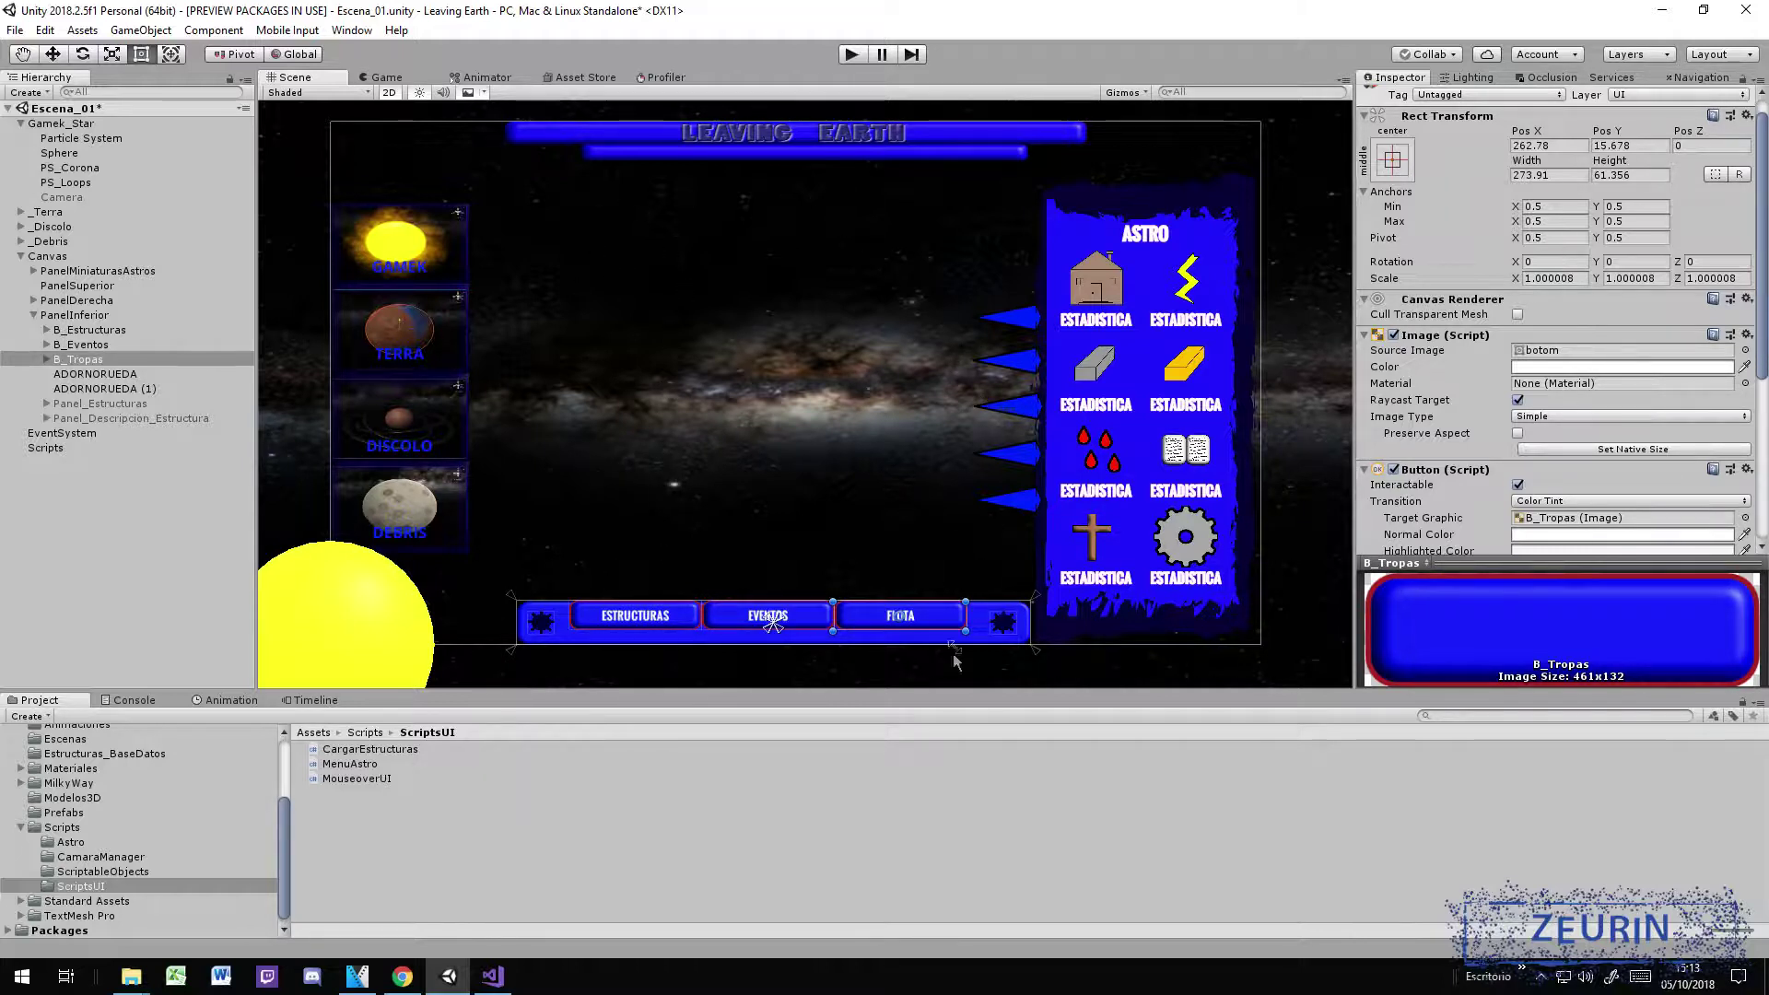
left_click(83, 402)
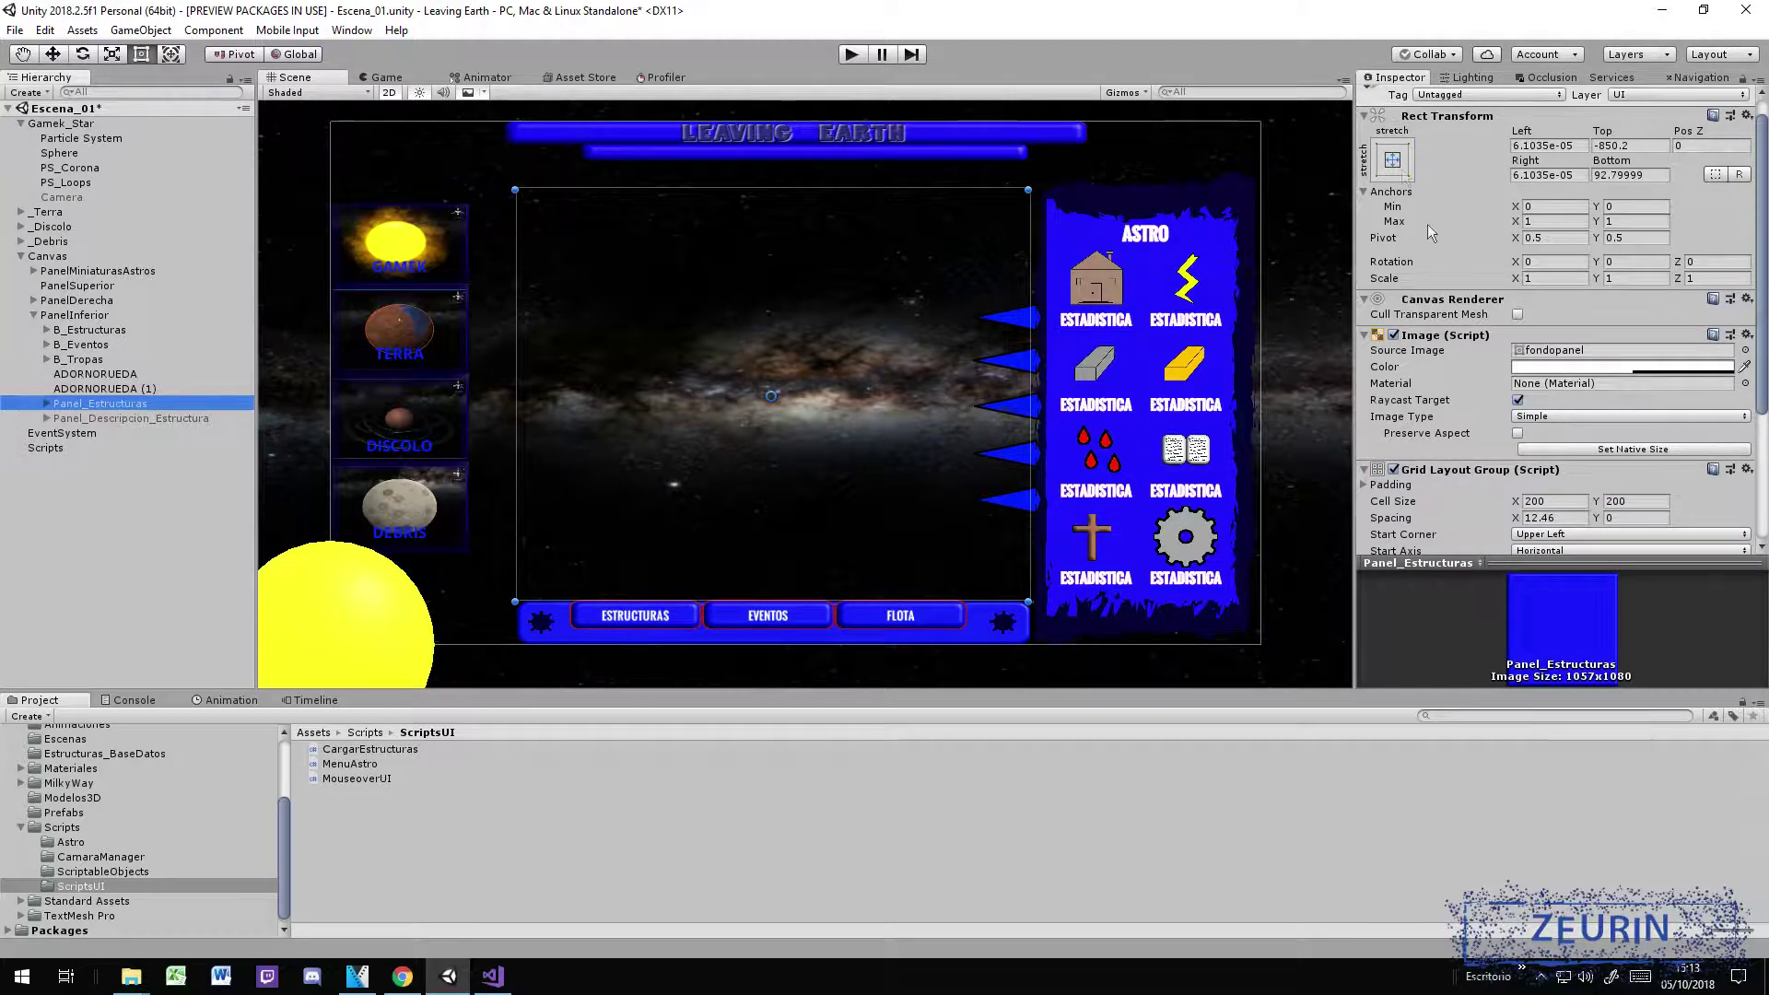
left_click(1401, 98)
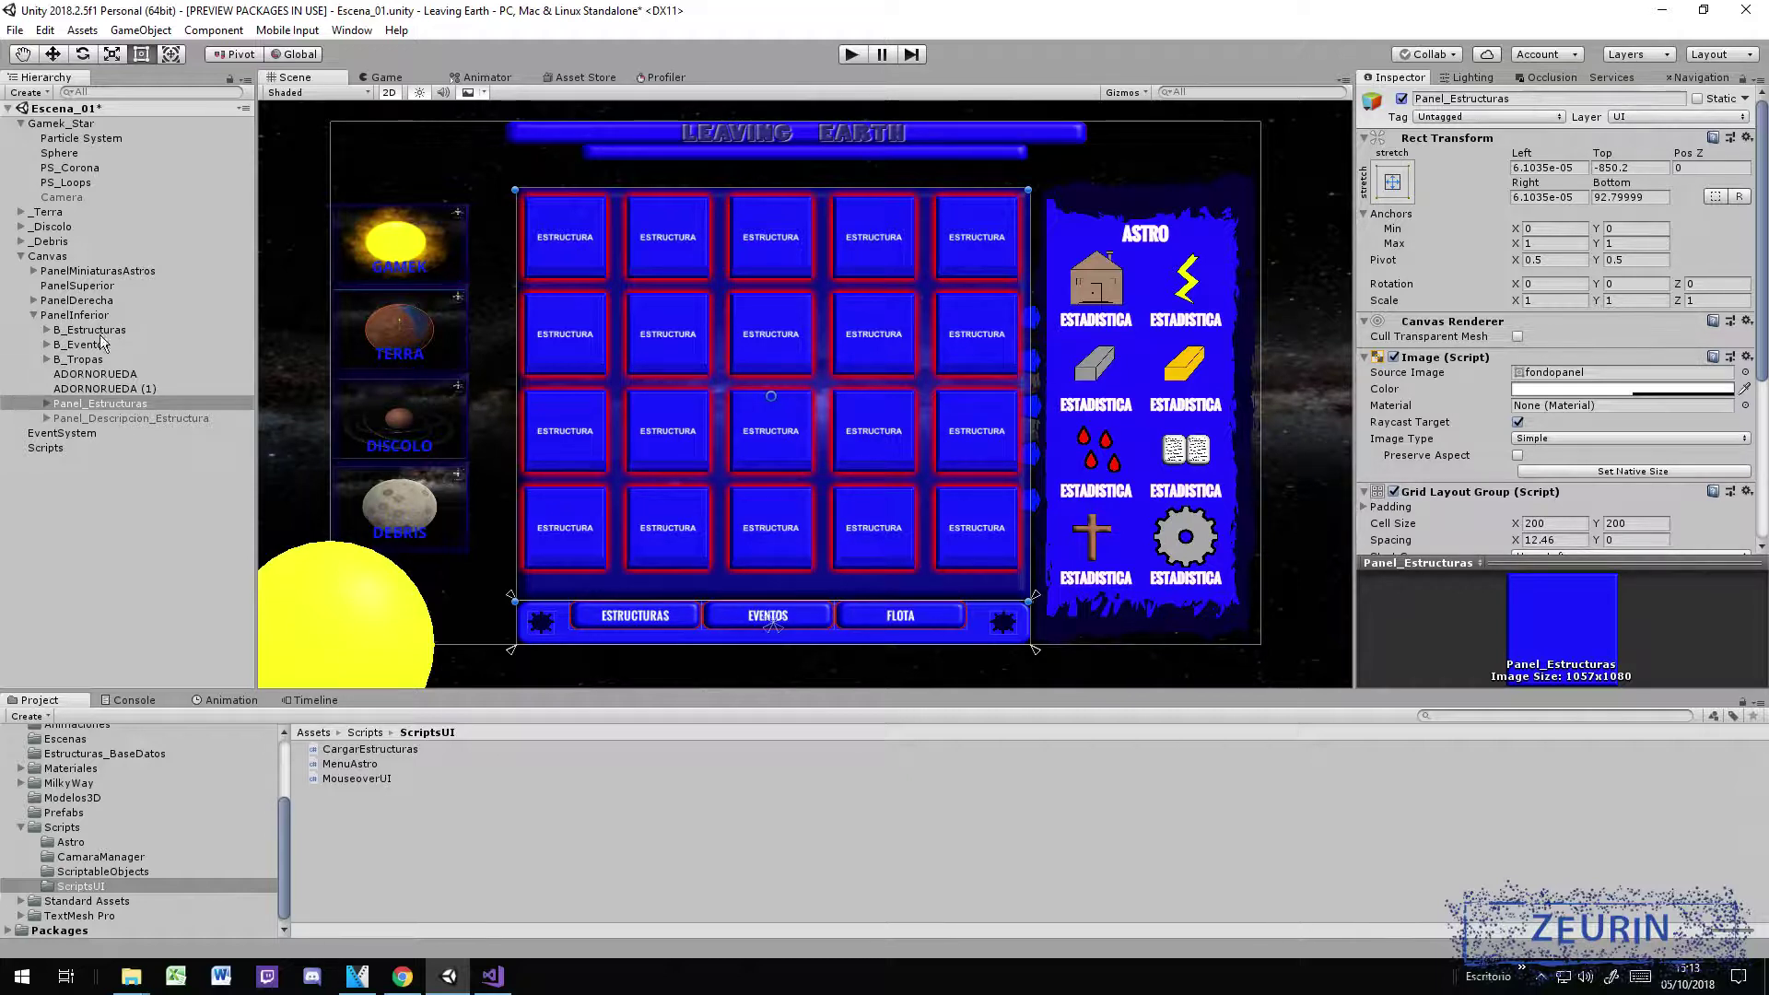
left_click(115, 388)
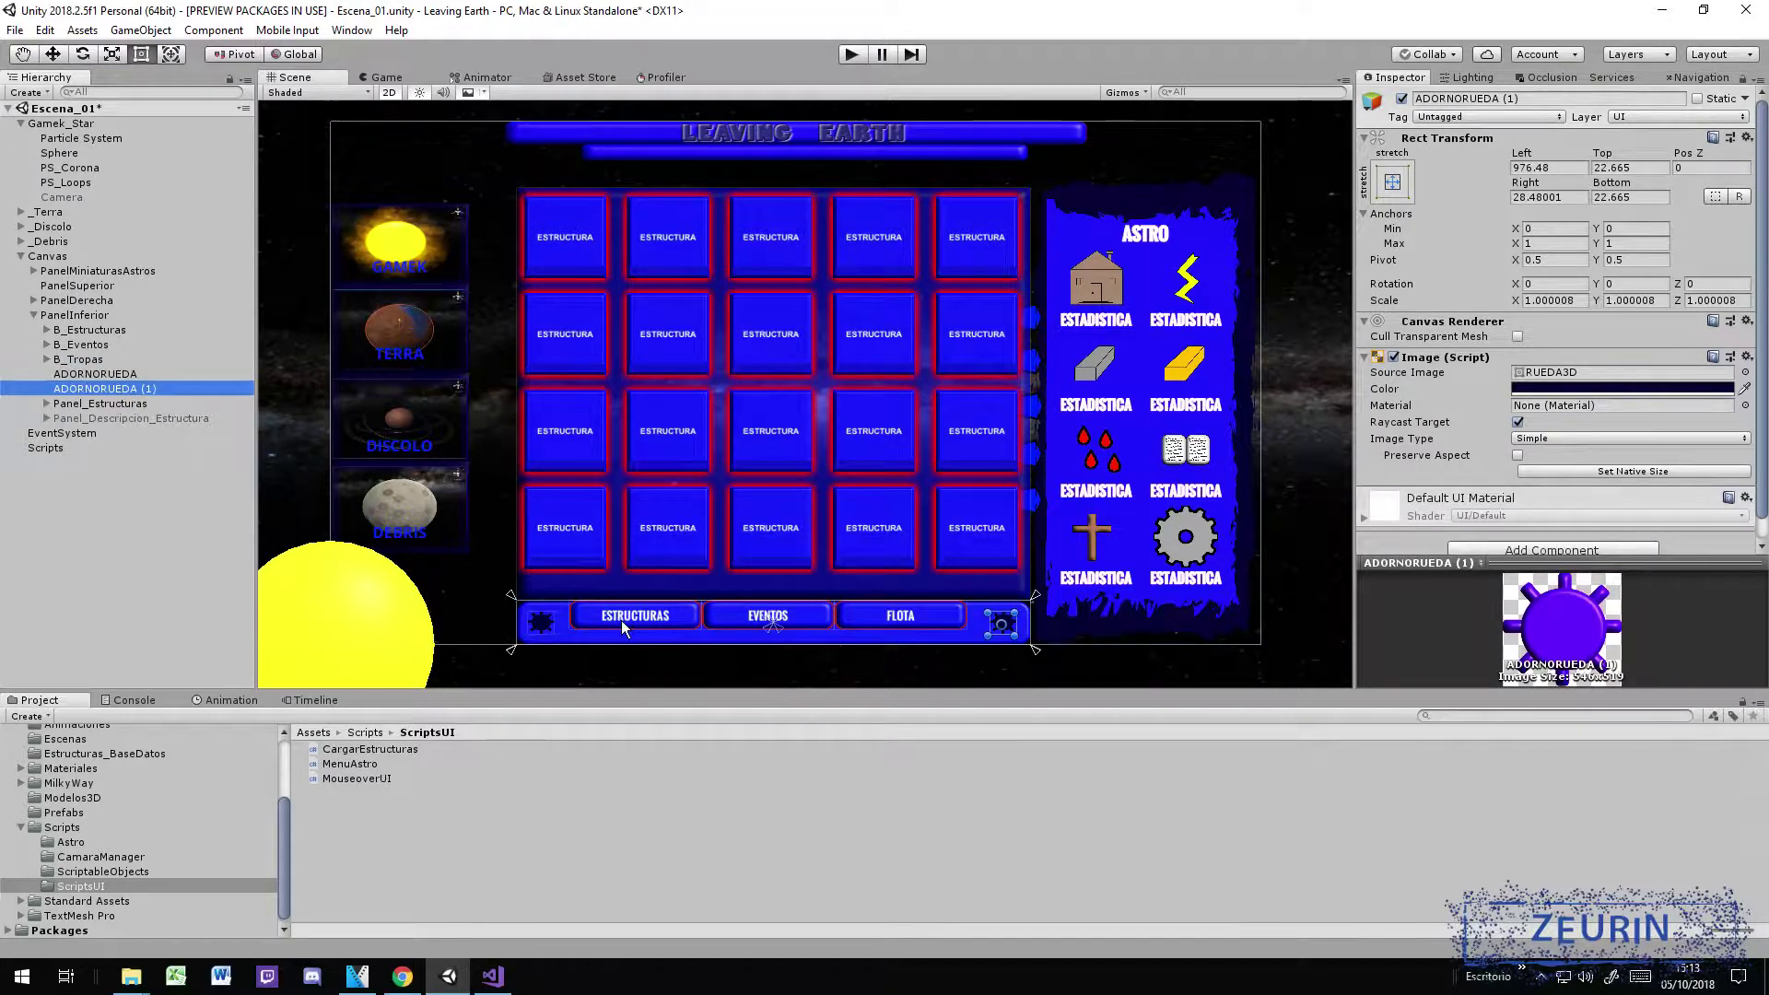
left_click(92, 360)
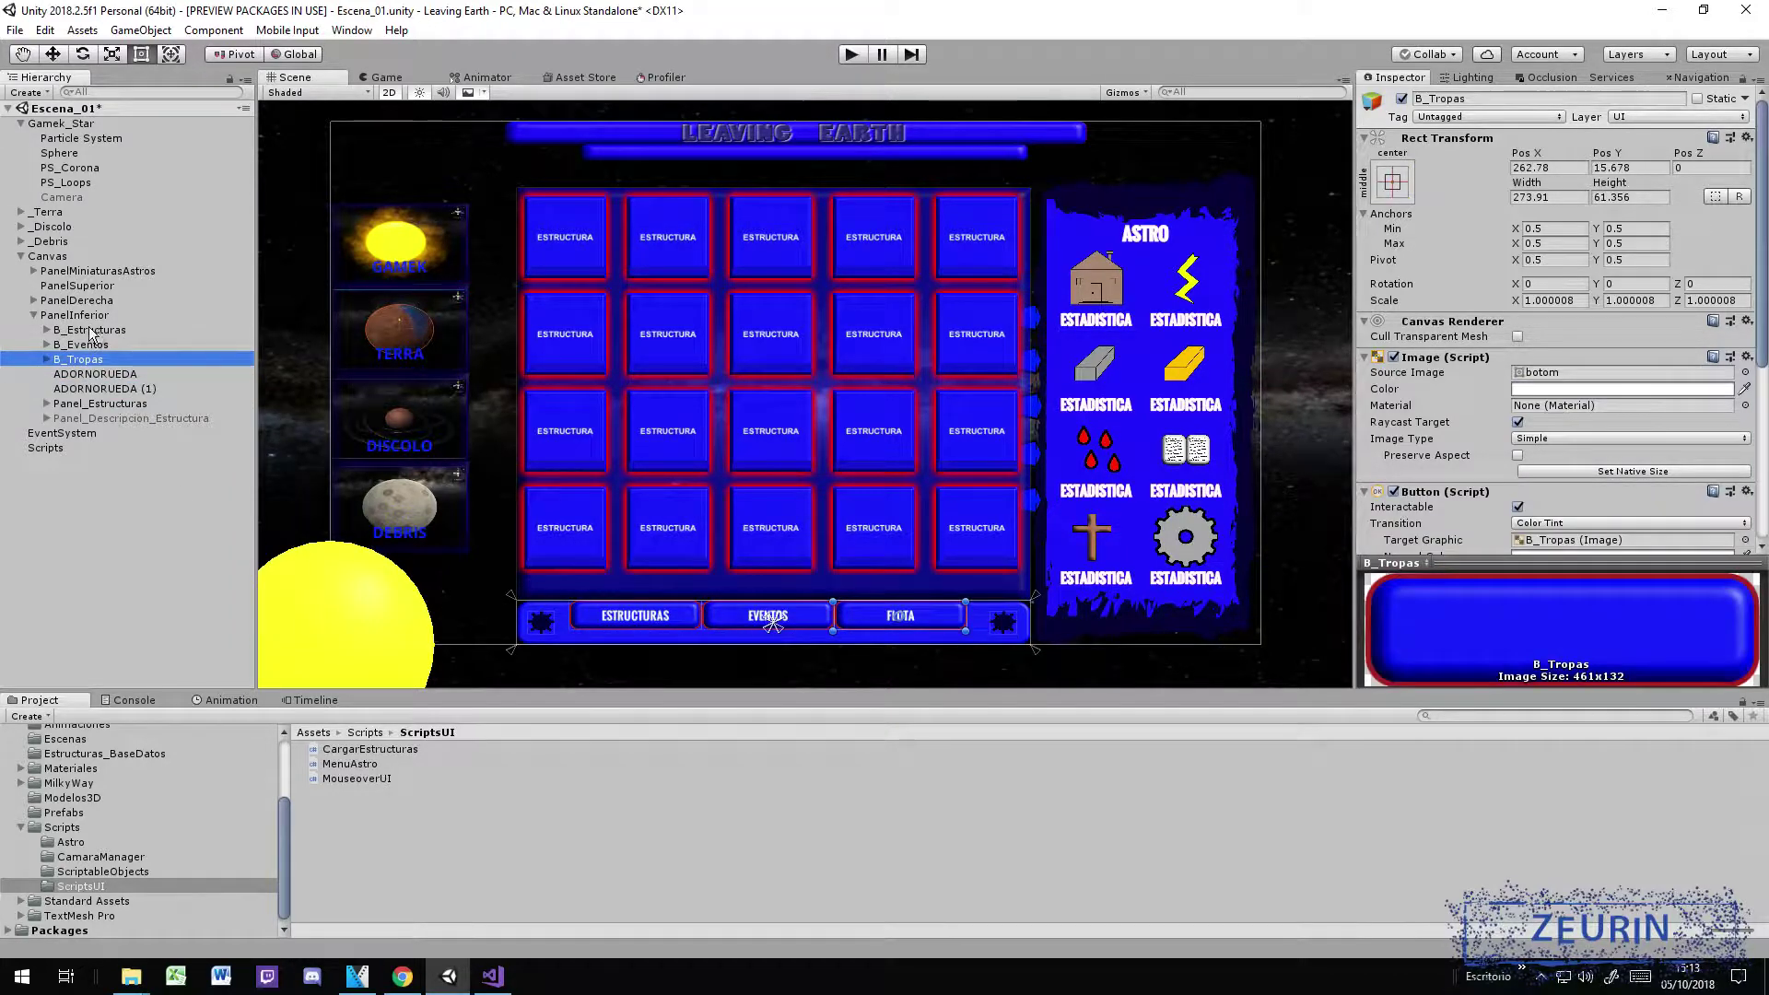
left_click(112, 331)
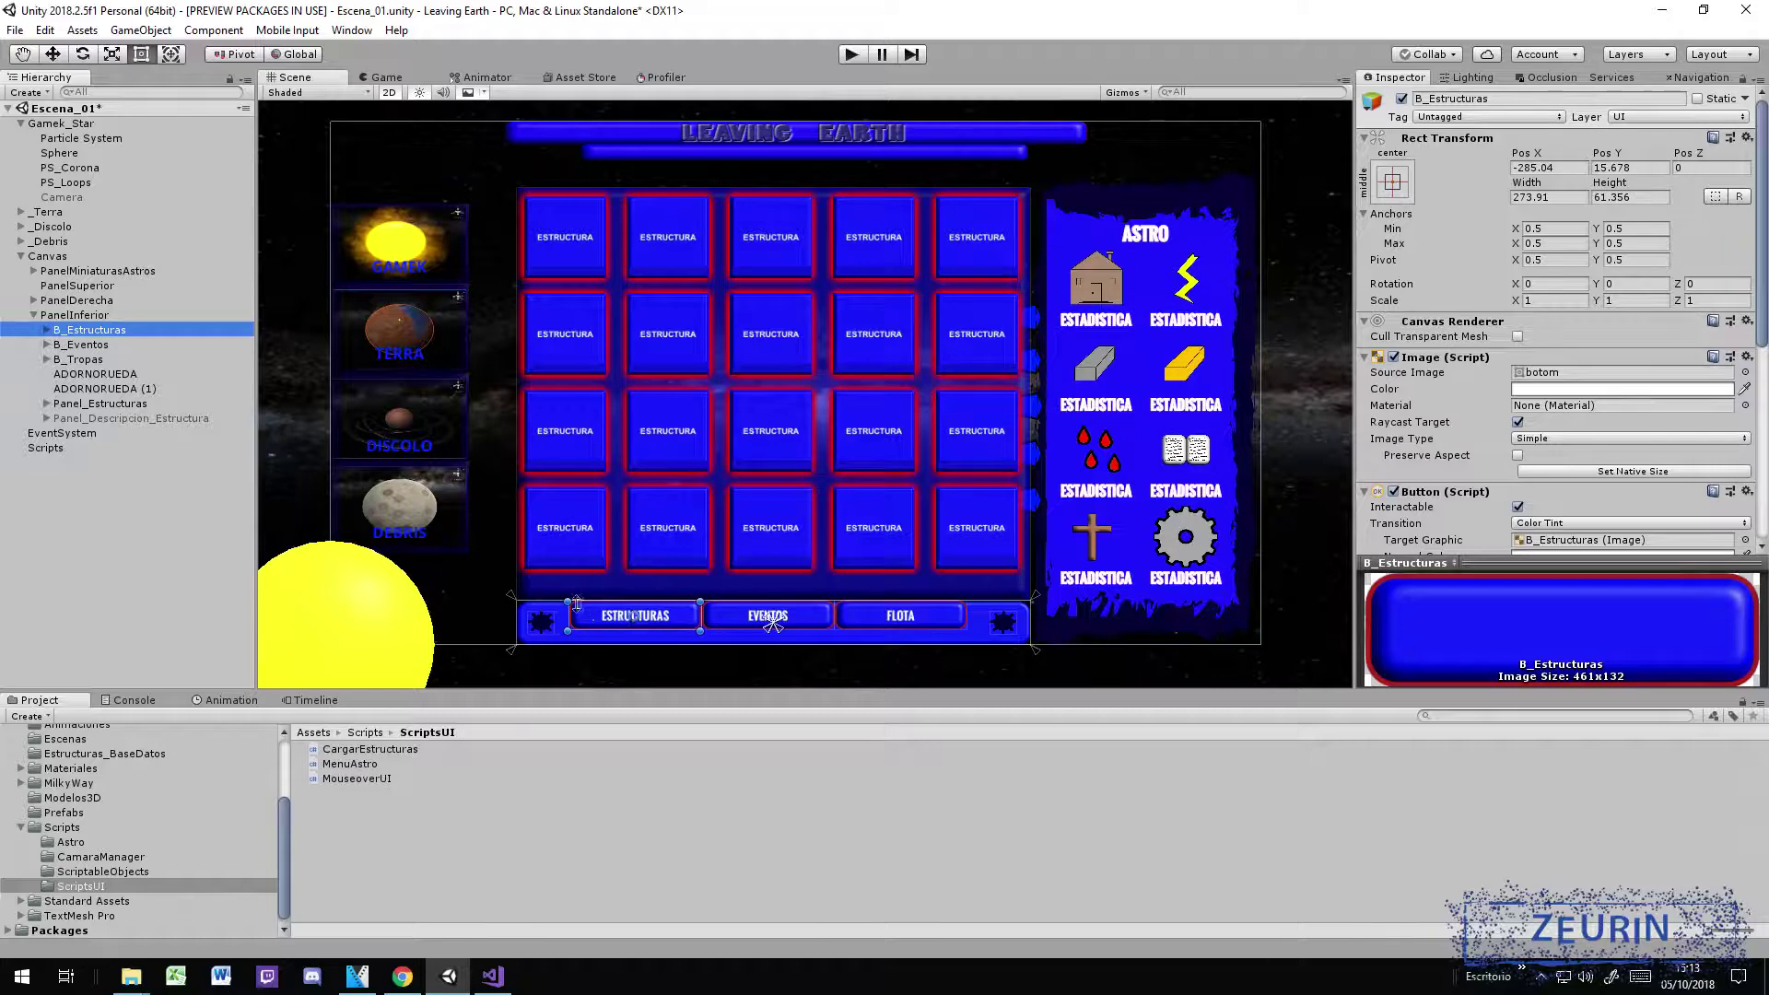
scroll(1449, 491, "down", 4)
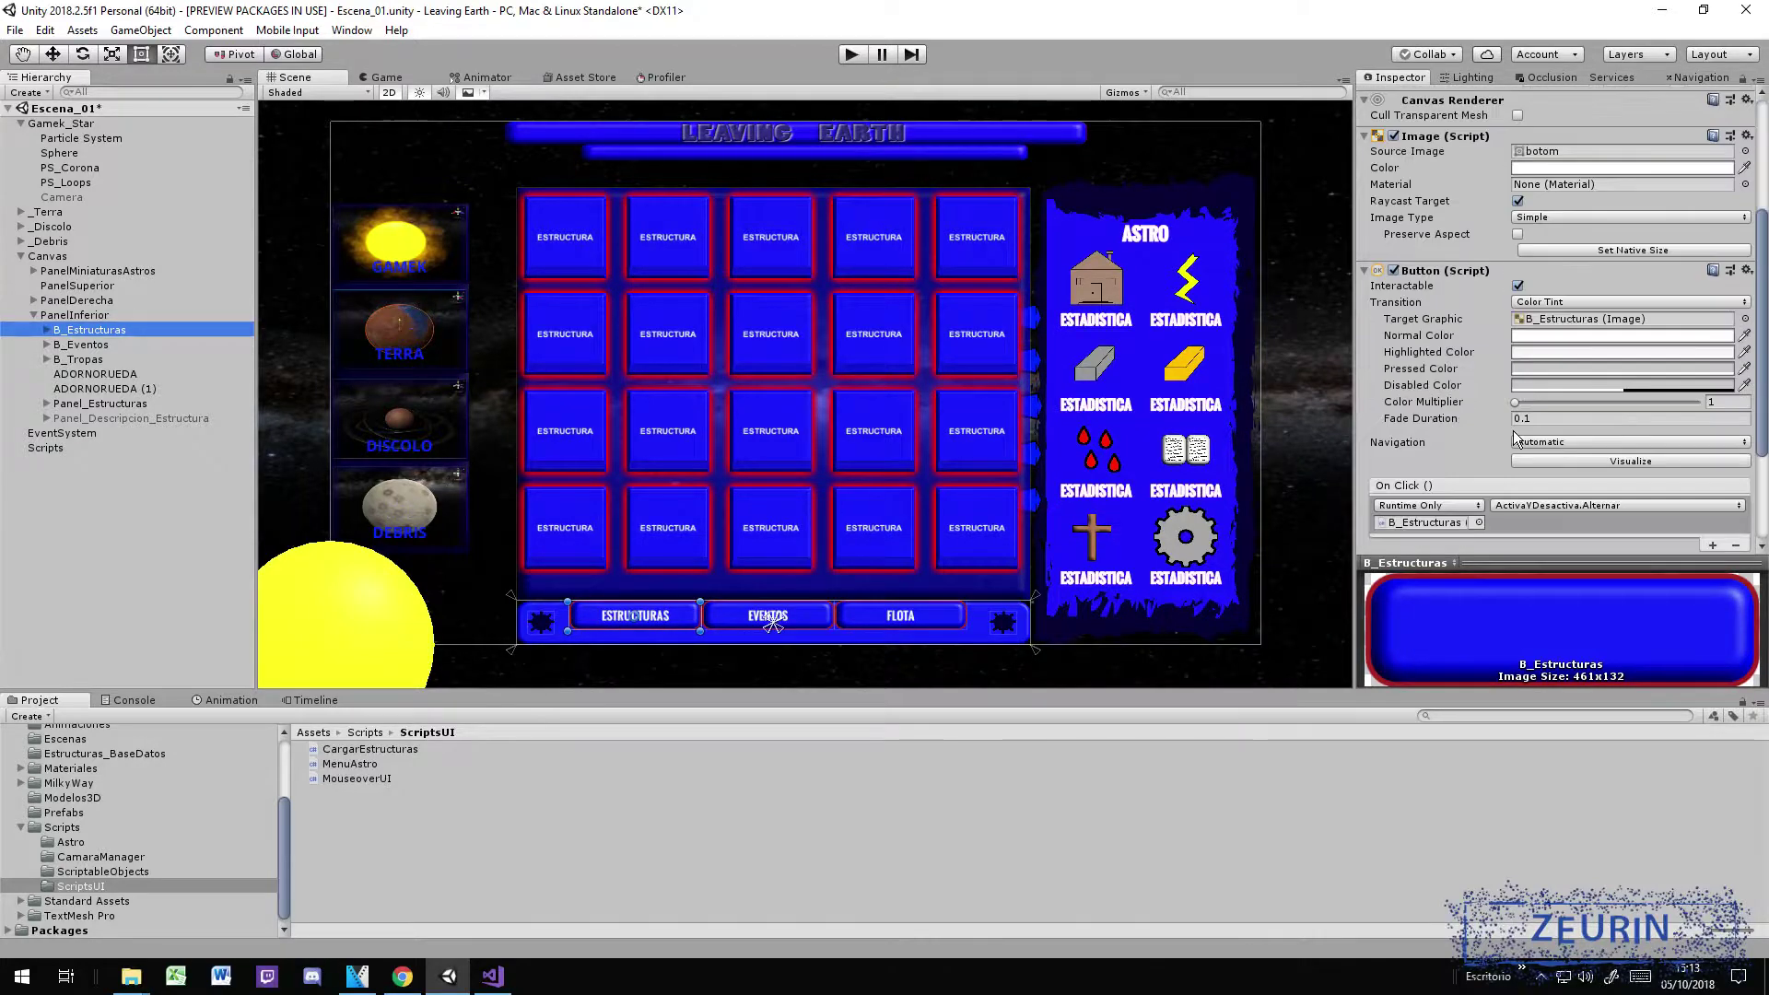
scroll(1495, 443, "down", 2)
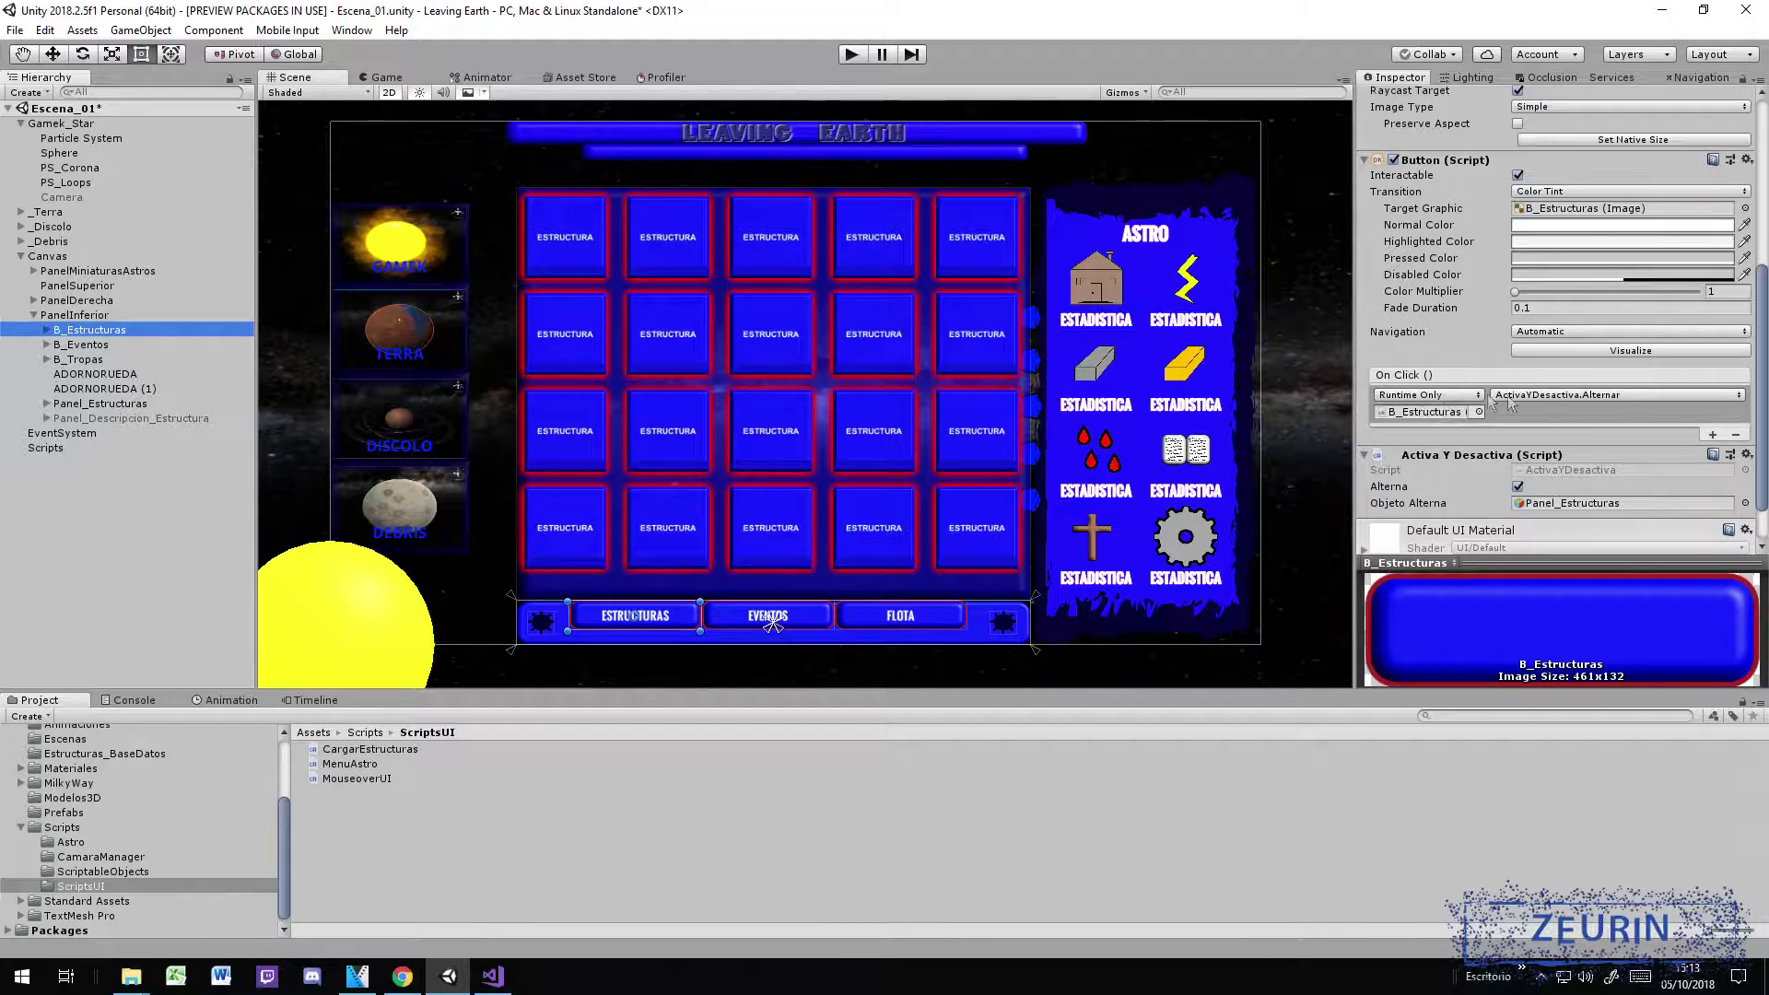
left_click(1584, 473)
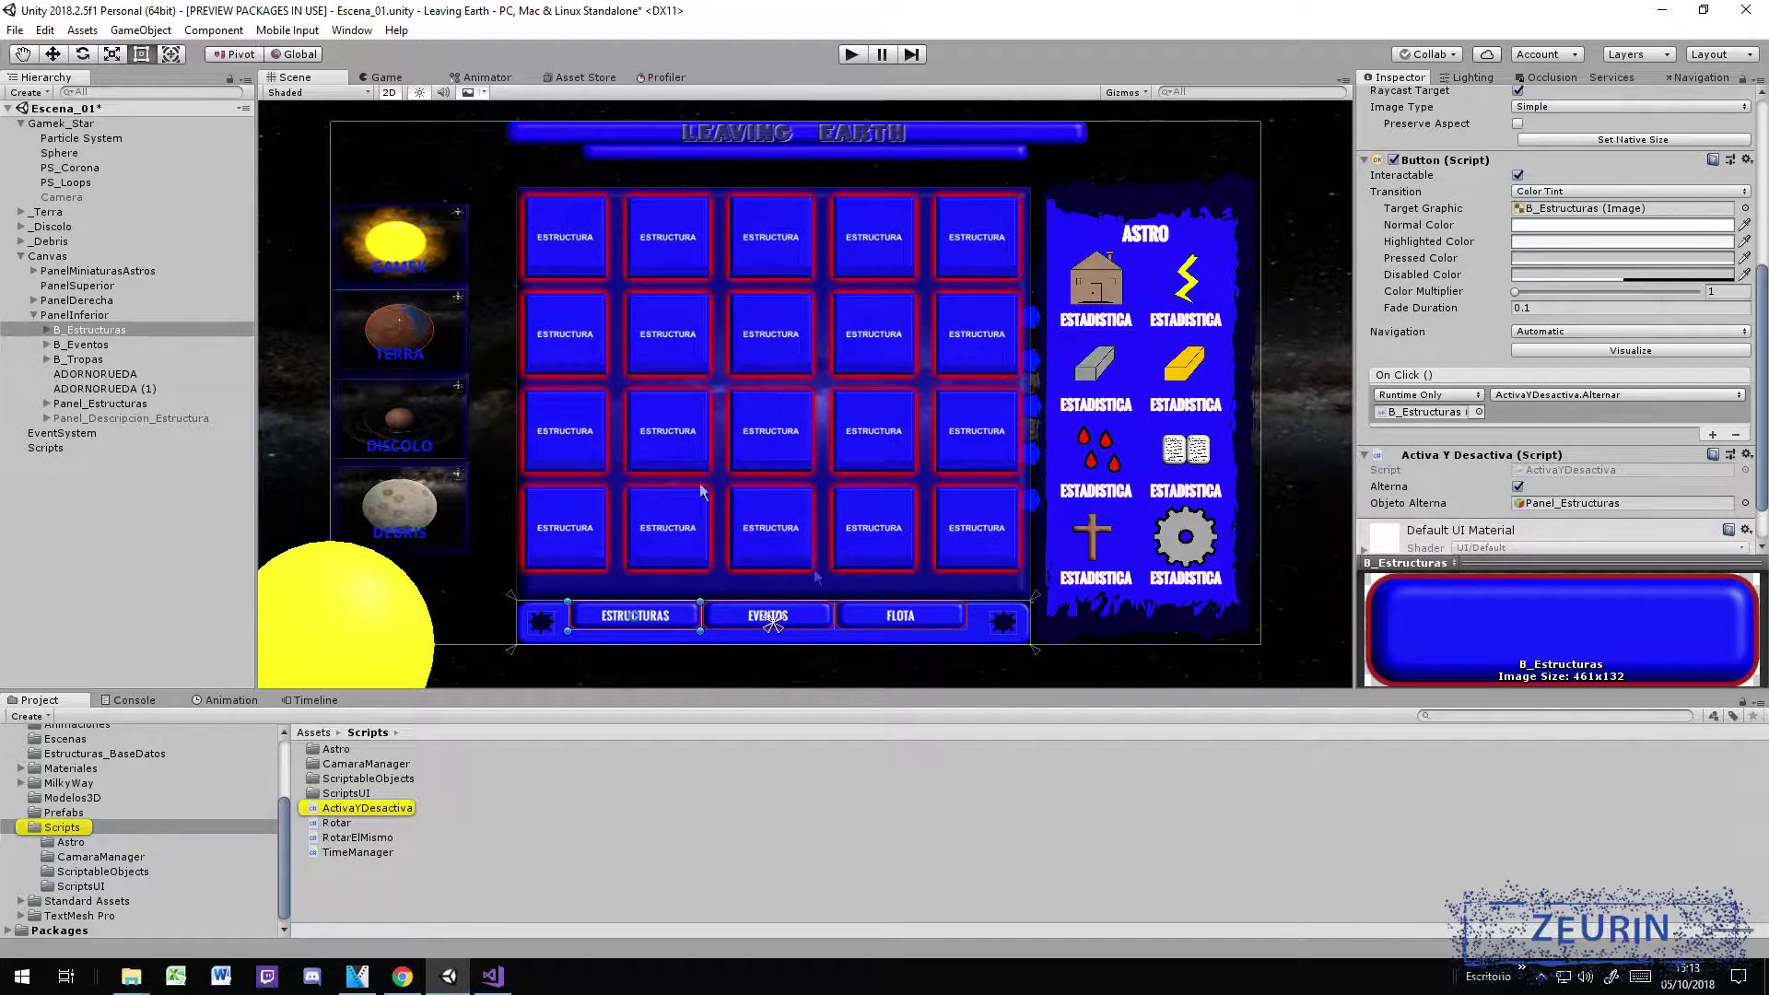
left_click(101, 405)
scroll(1425, 190, "up", 5)
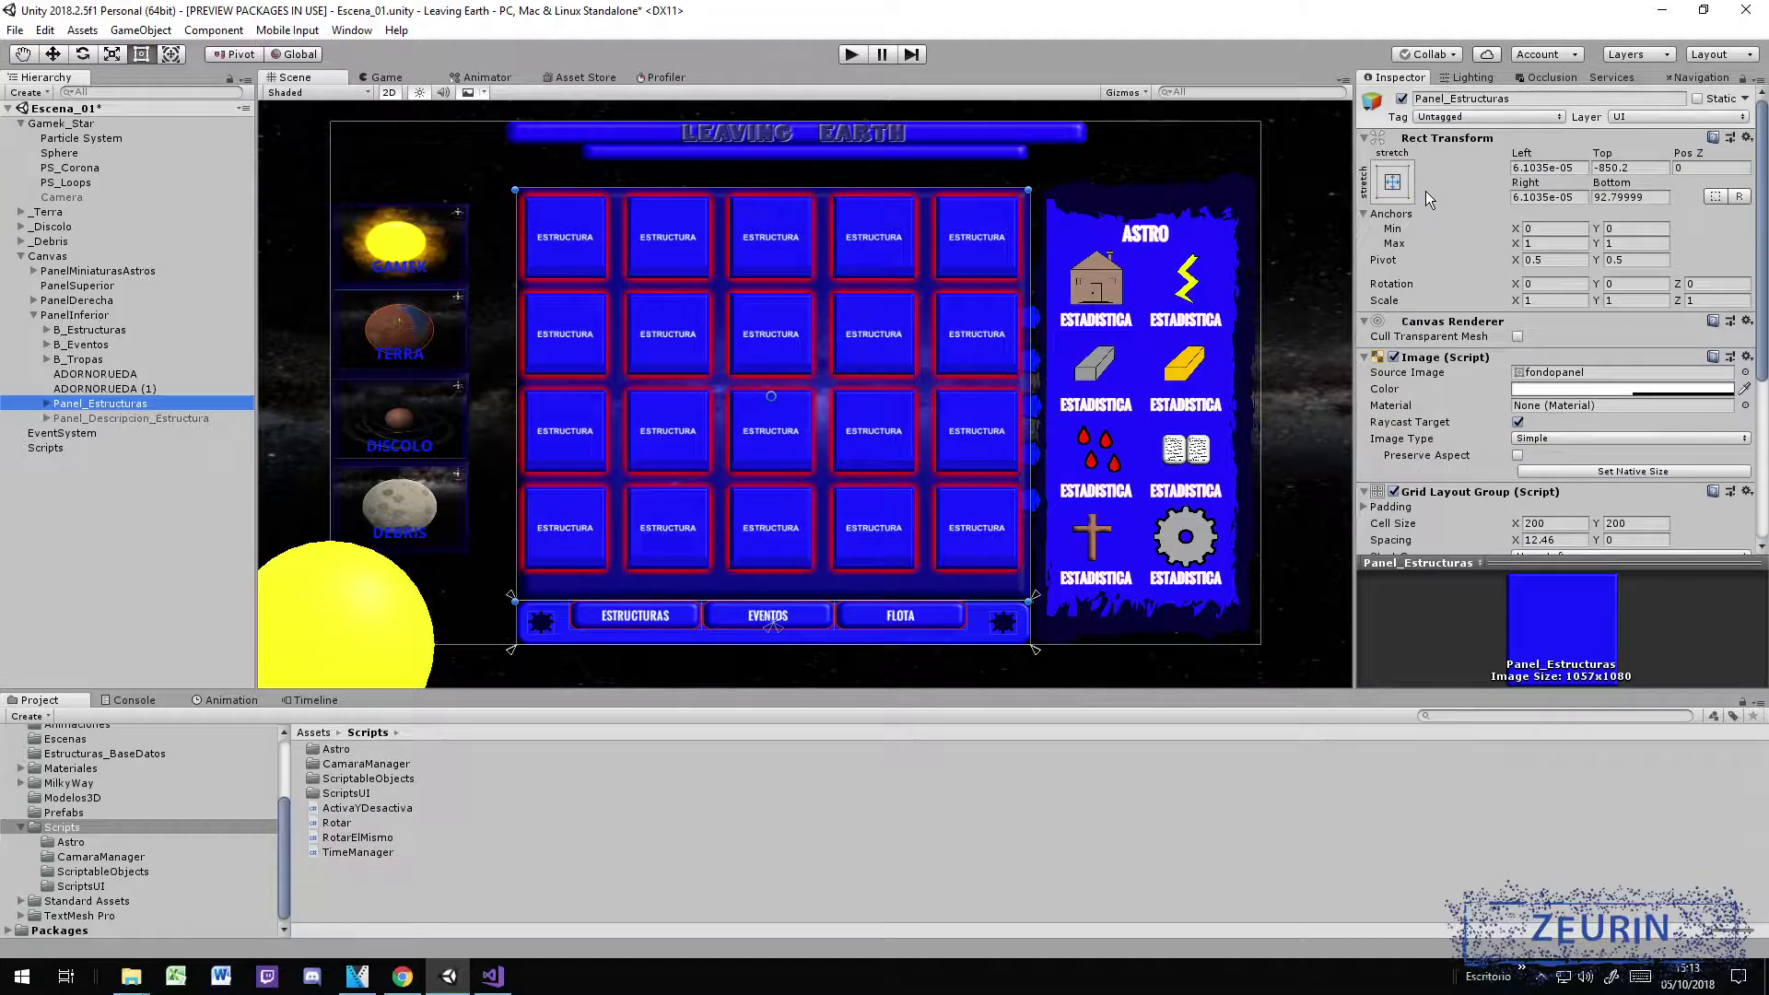
left_click(1401, 99)
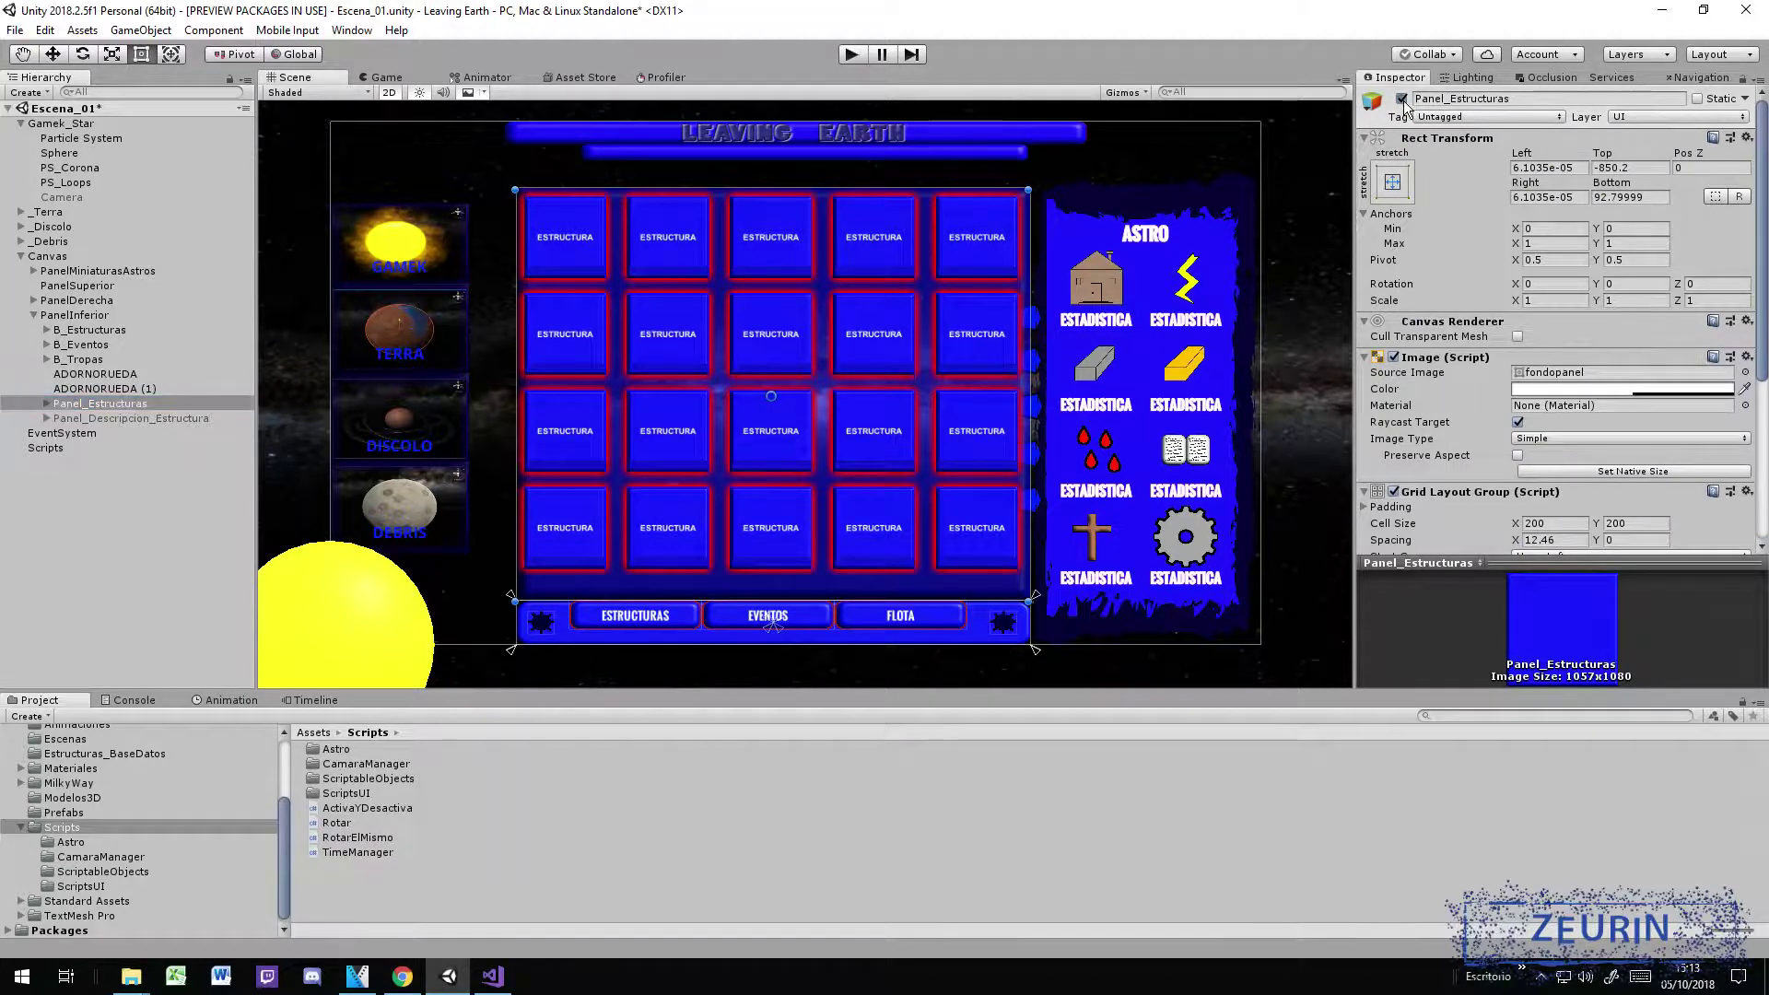
left_click(1401, 98)
left_click(1401, 99)
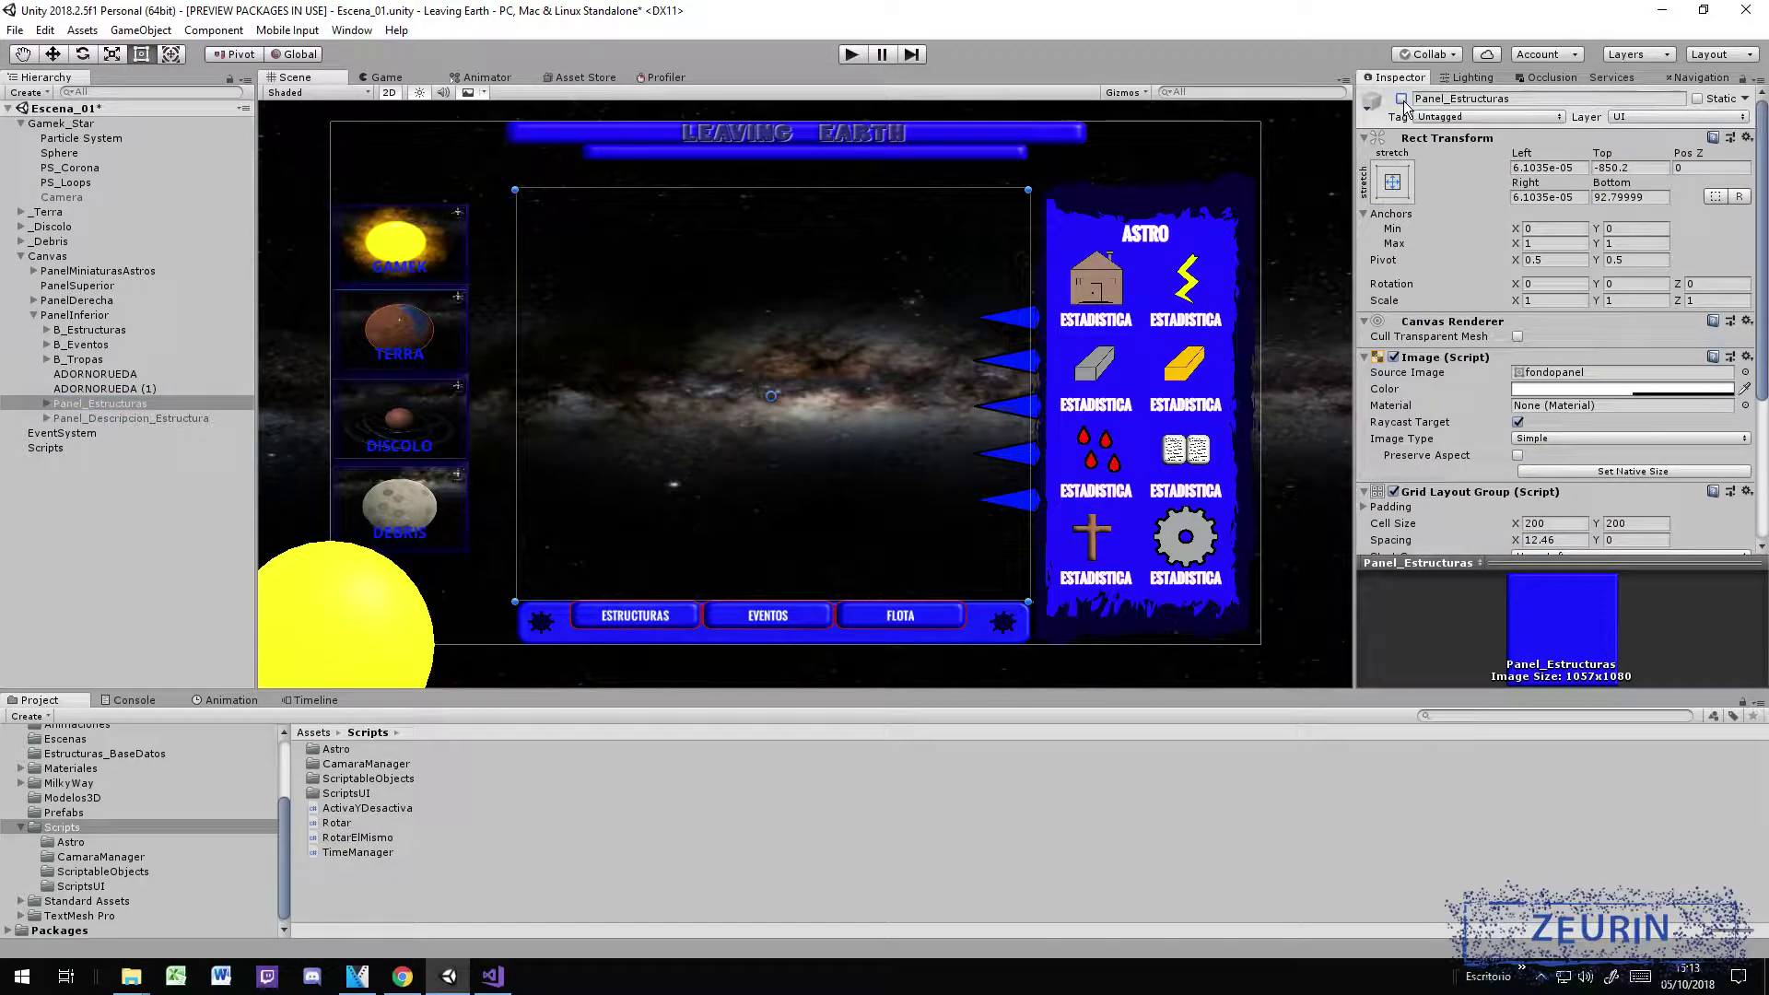
left_click(1402, 99)
left_click(1402, 100)
left_click(1402, 100)
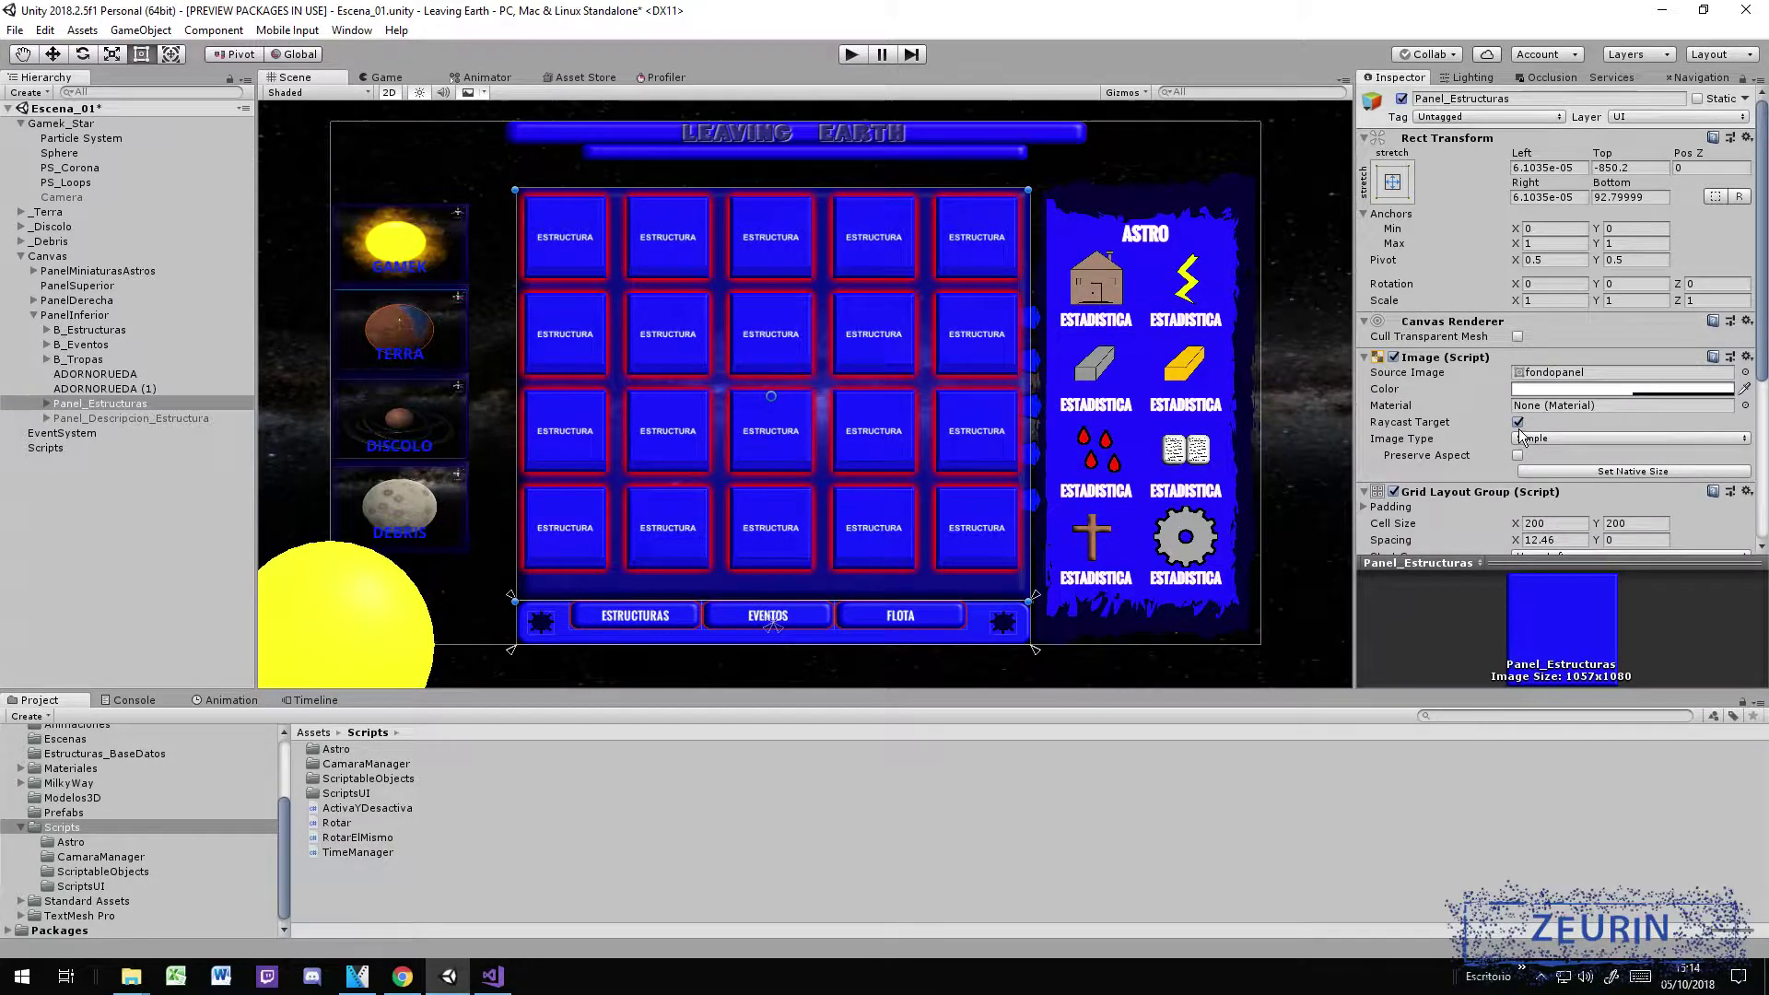
scroll(1518, 429, "down", 3)
scroll(1518, 429, "down", 3)
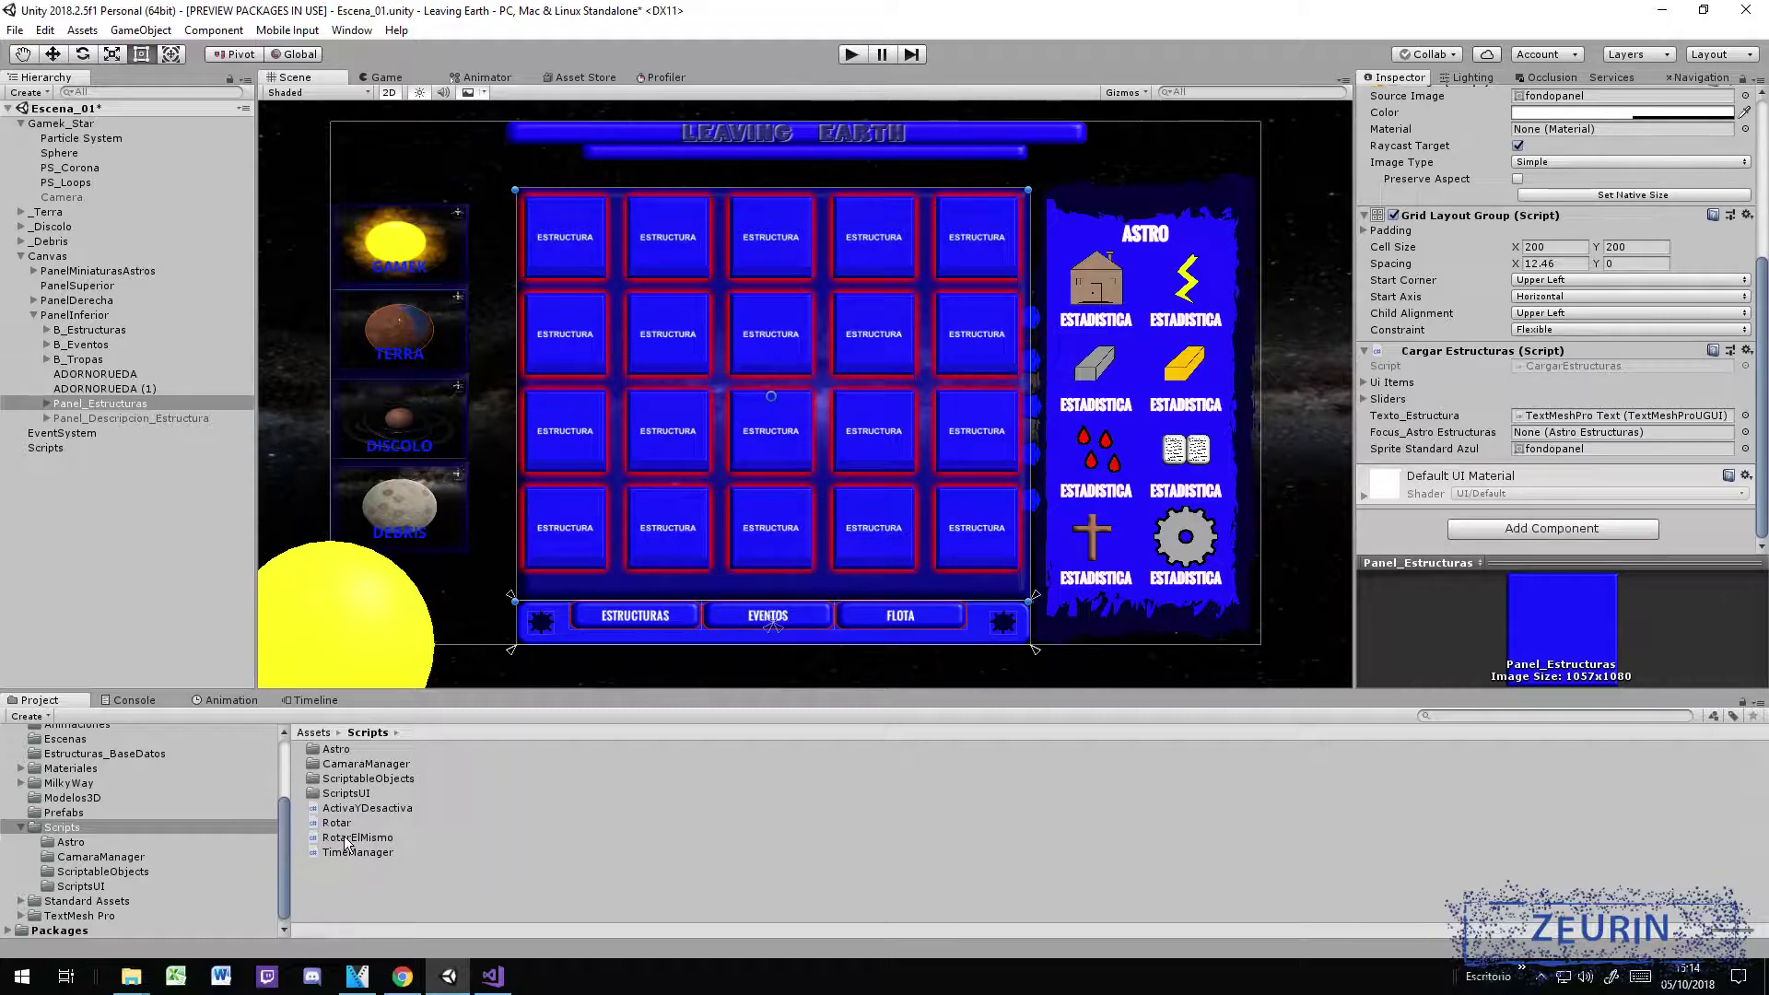
double_click(374, 809)
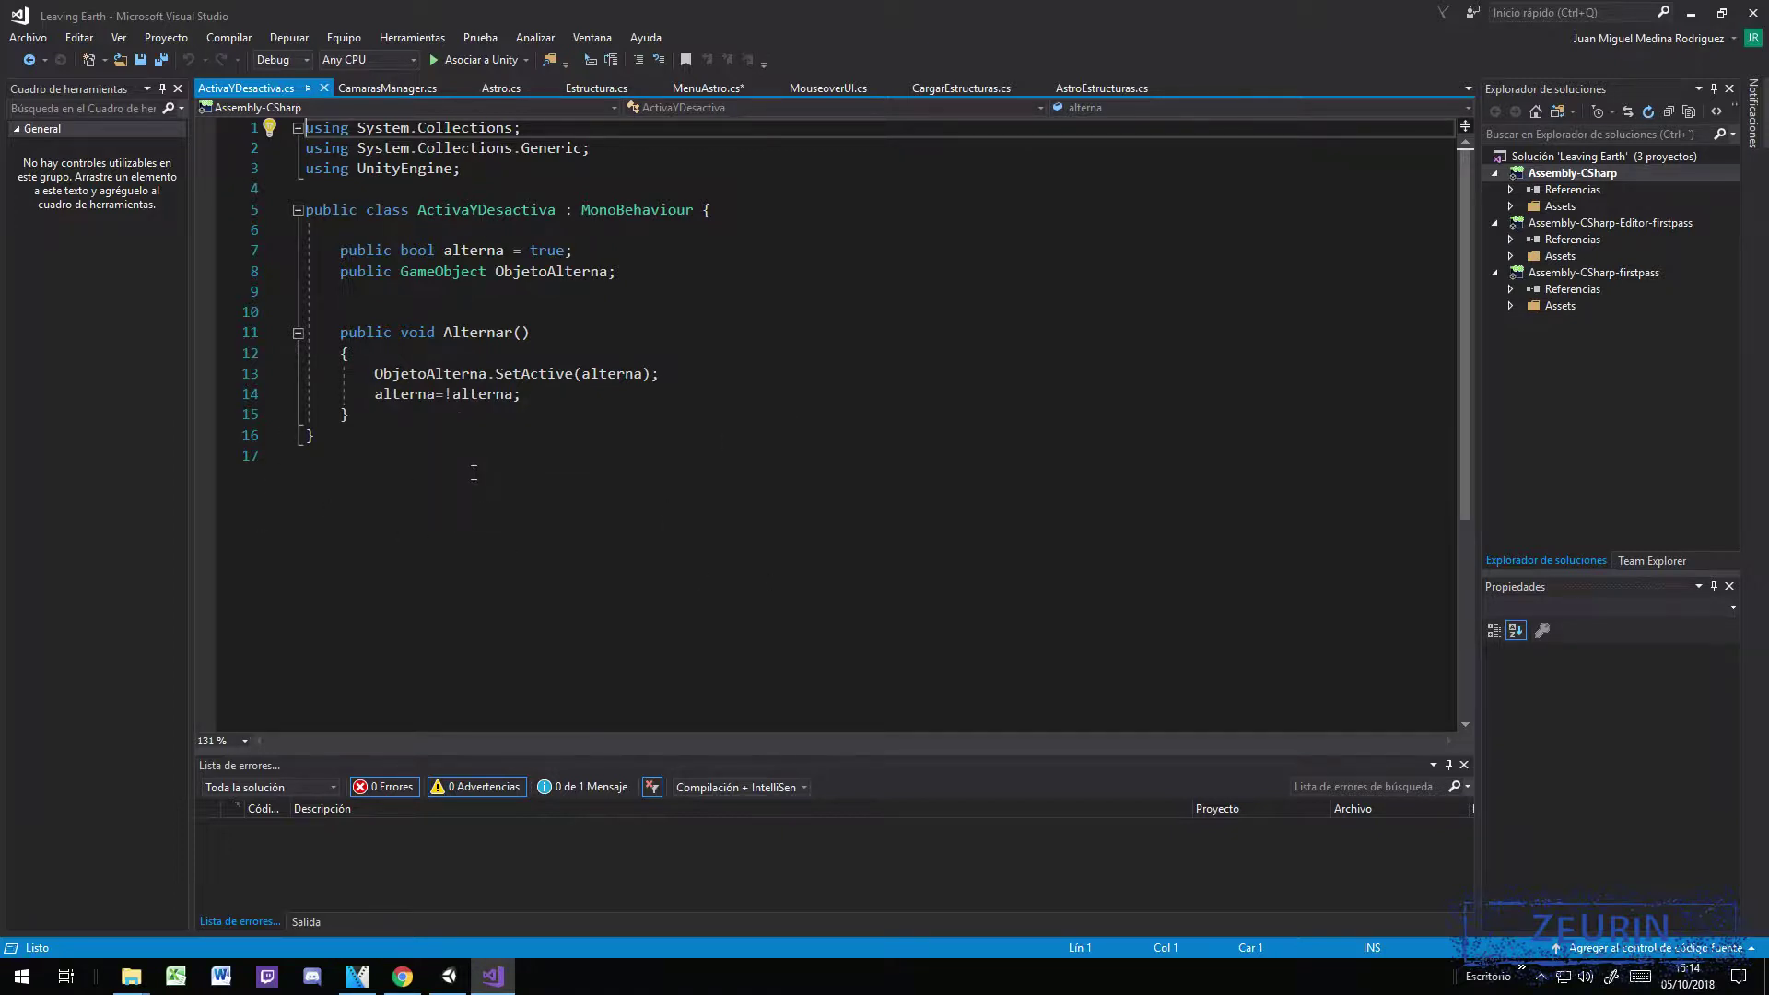
Step: Walk through ActivaYDesactiva's Alternar code, highlighting the alterna=!alterna line, then return to Unity
left_click_drag(474, 473, 342, 229)
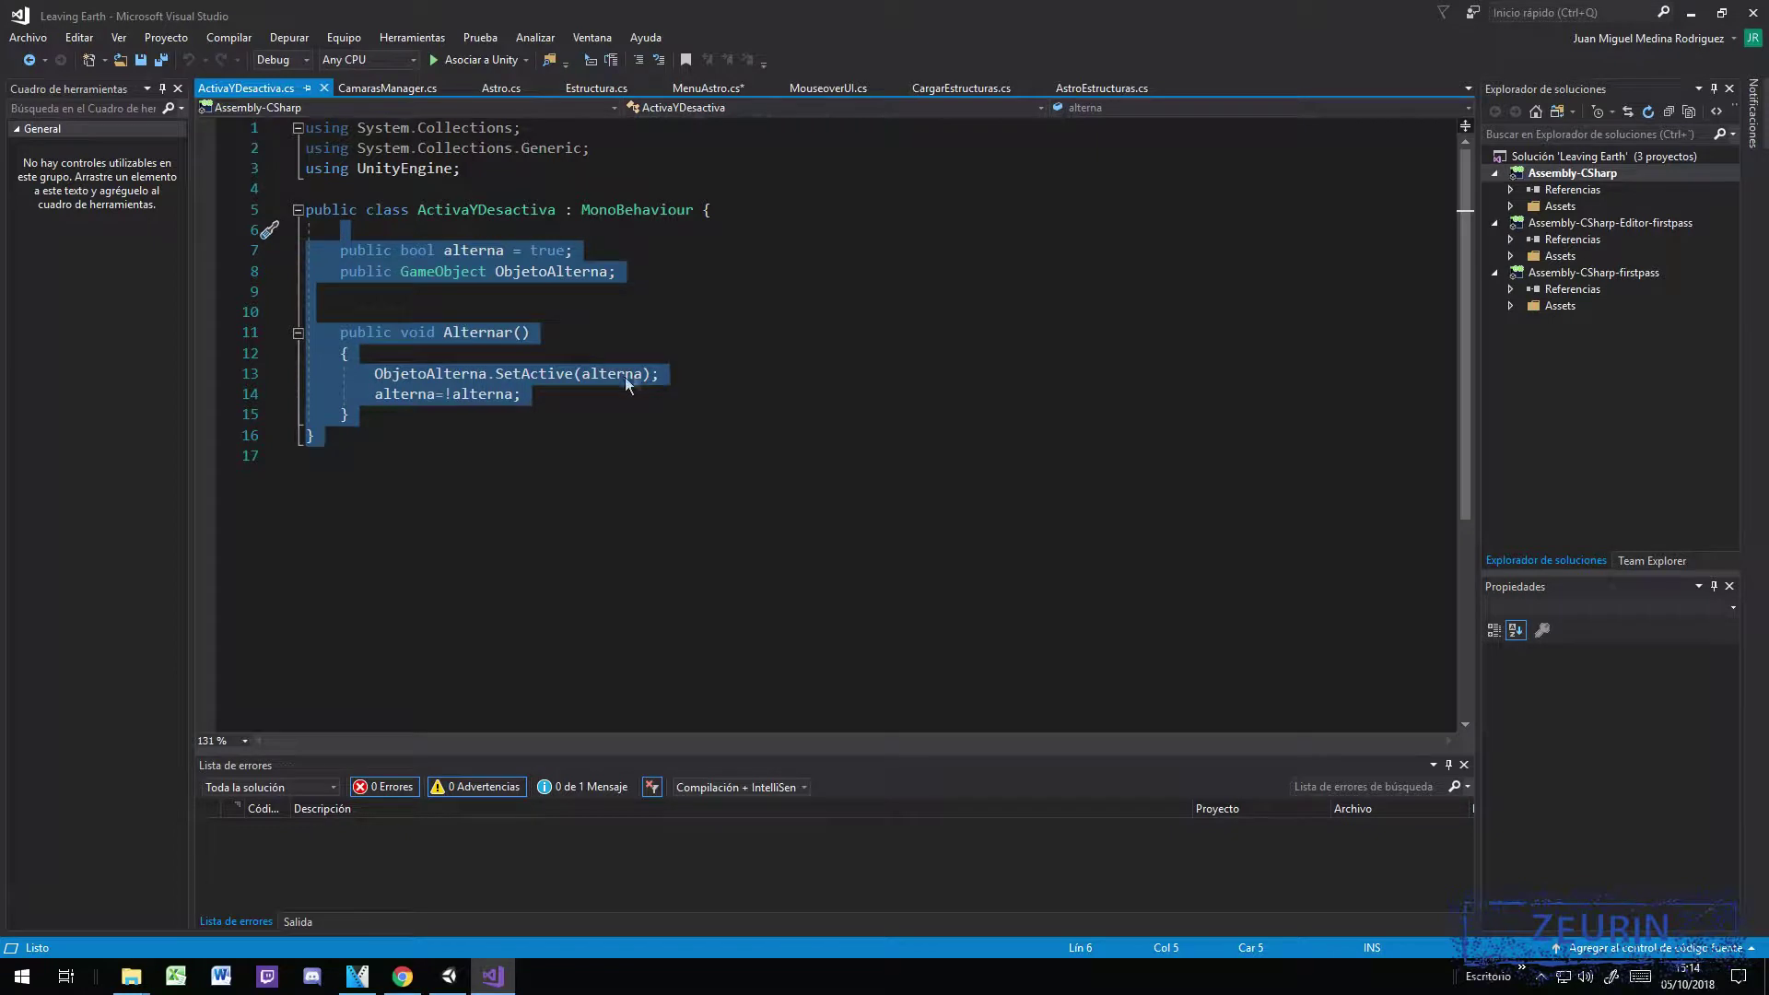
left_click_drag(530, 395, 375, 403)
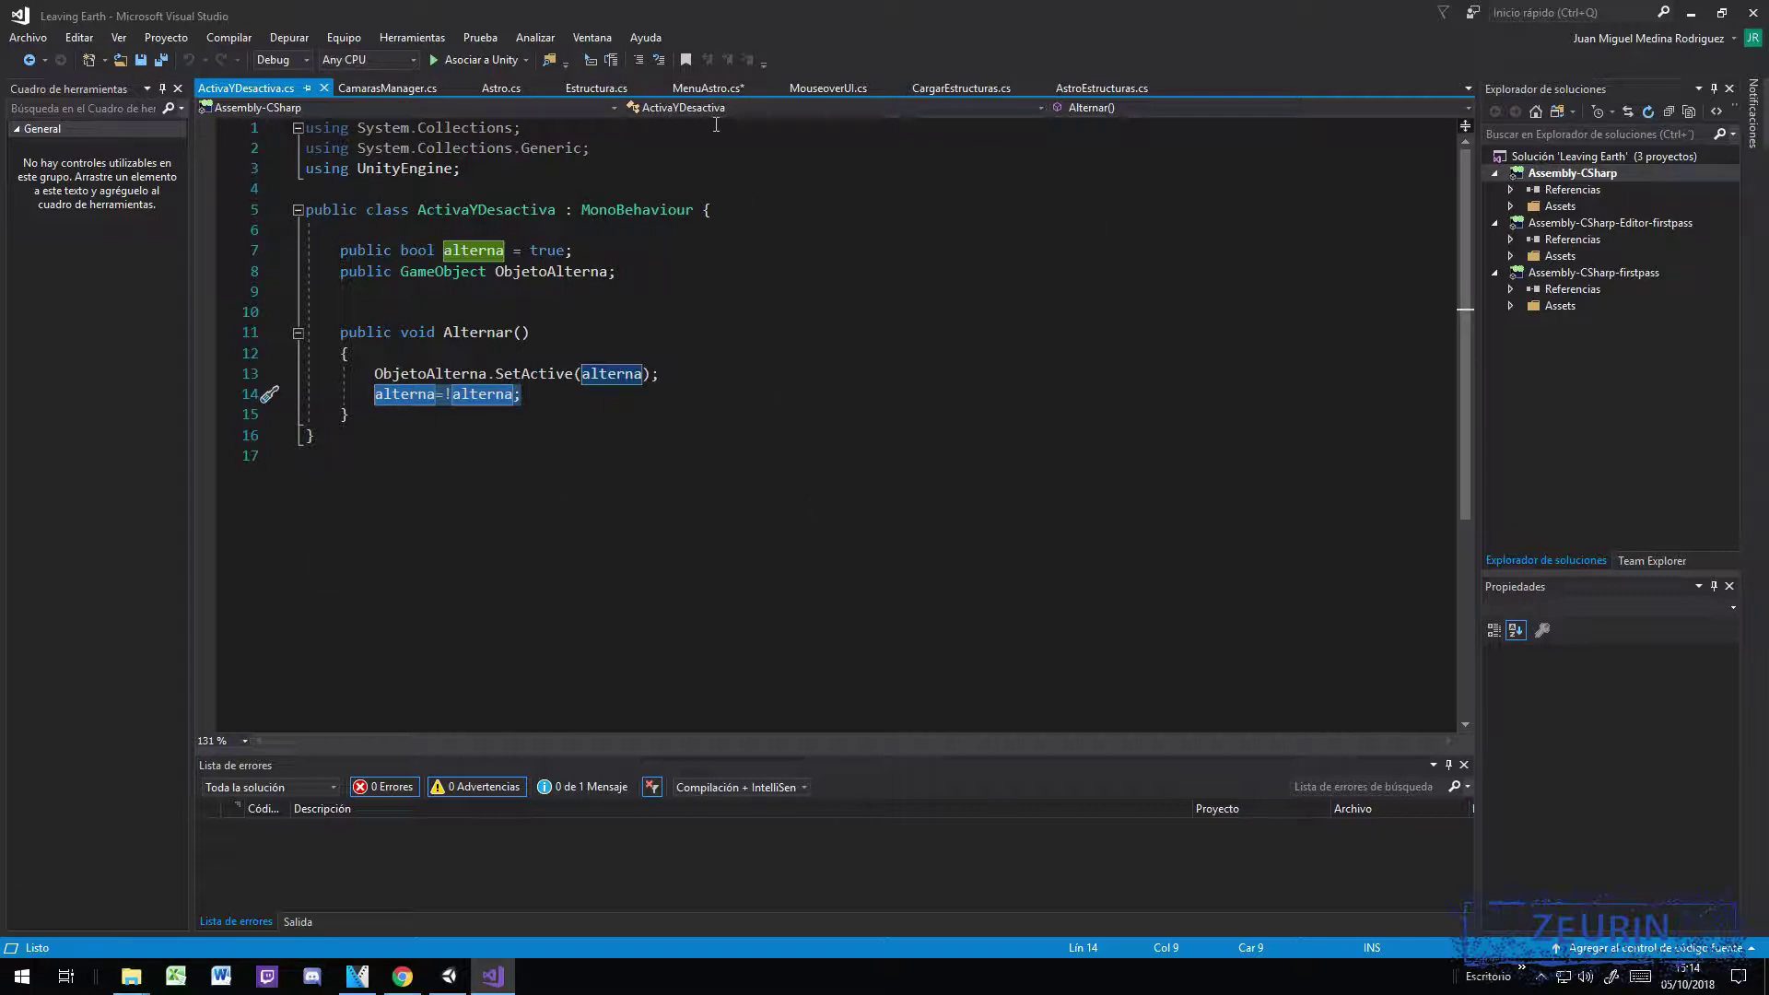
left_click(505, 972)
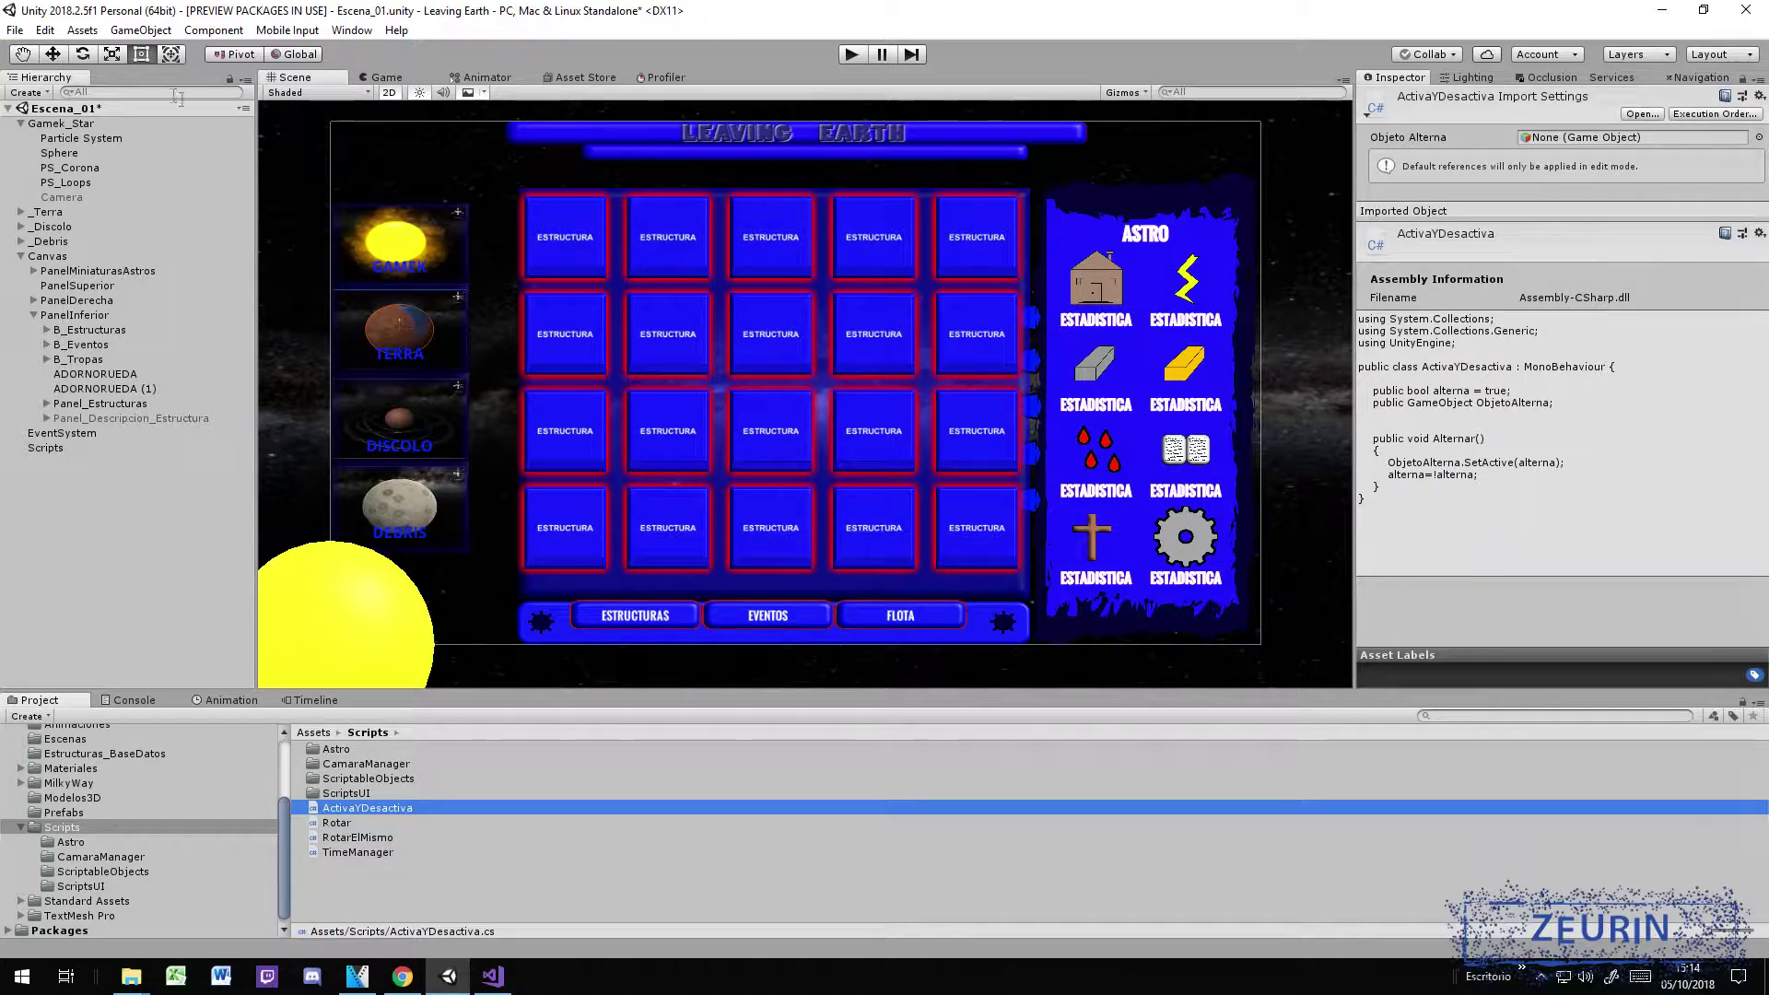
Step: Show Panel_Estructuras' Grid Layout Group (200×200 cells) and search 'grid' in Add Component without adding
left_click(120, 407)
scroll(1534, 280, "down", 3)
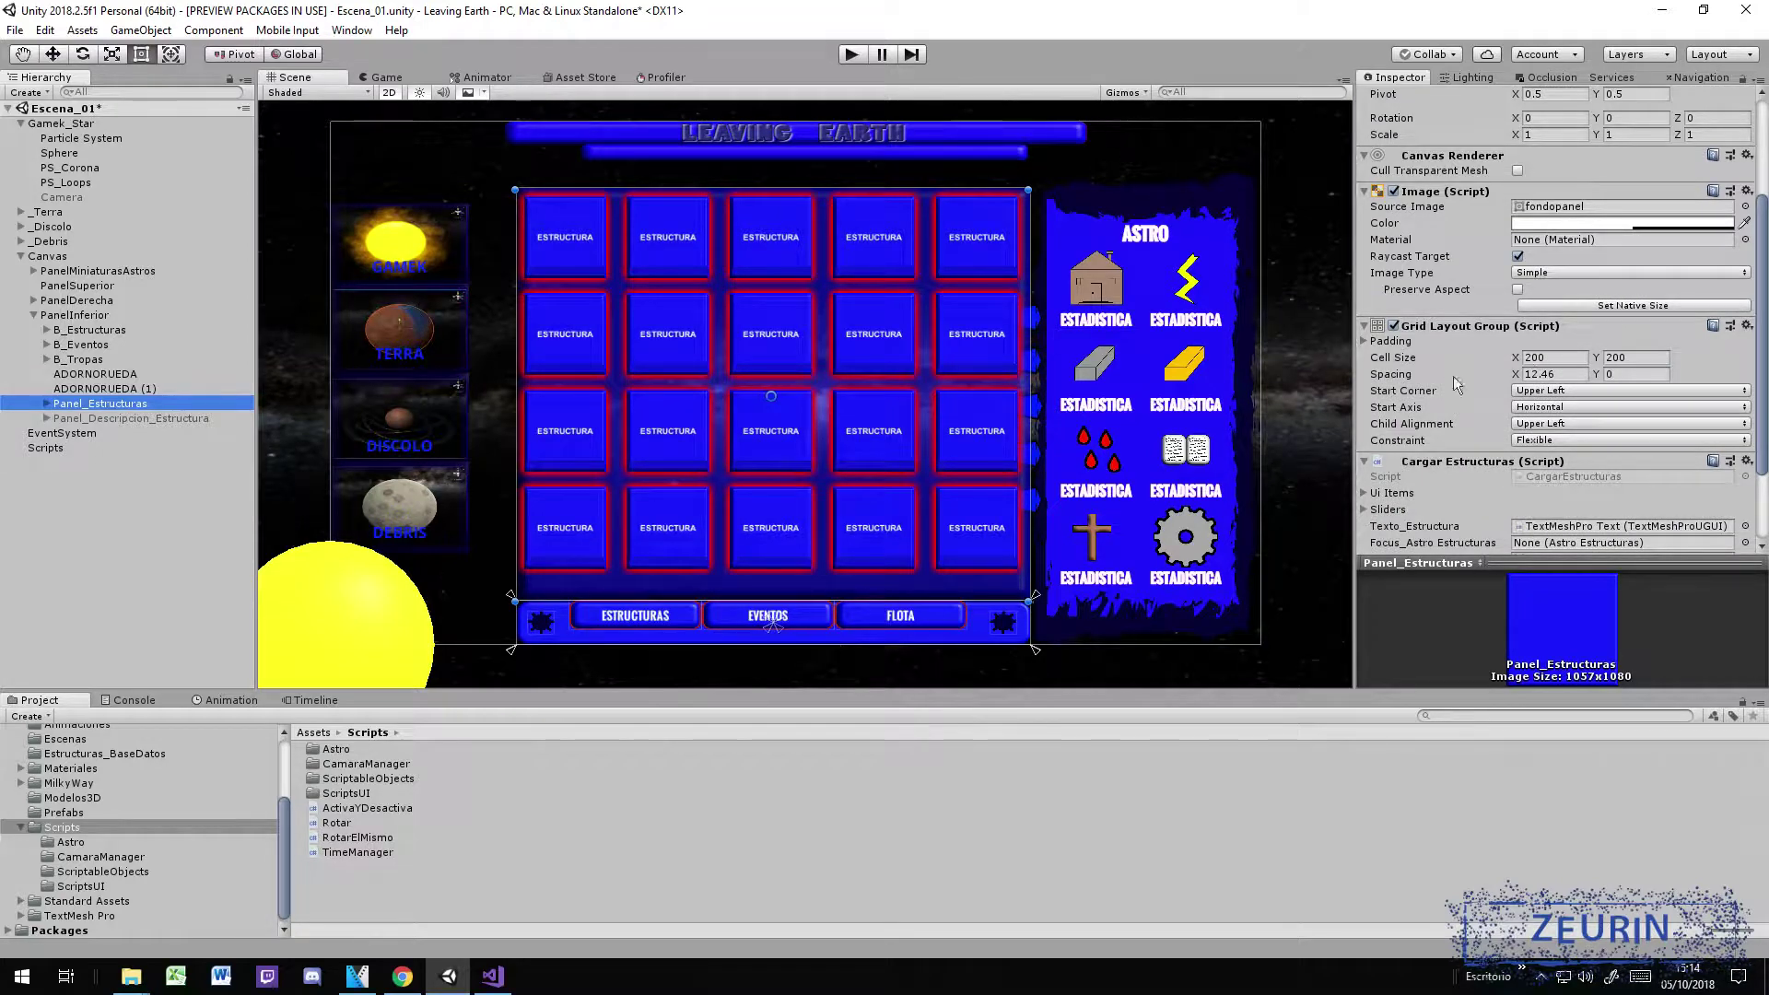
scroll(1500, 350, "down", 1)
scroll(1499, 350, "down", 1)
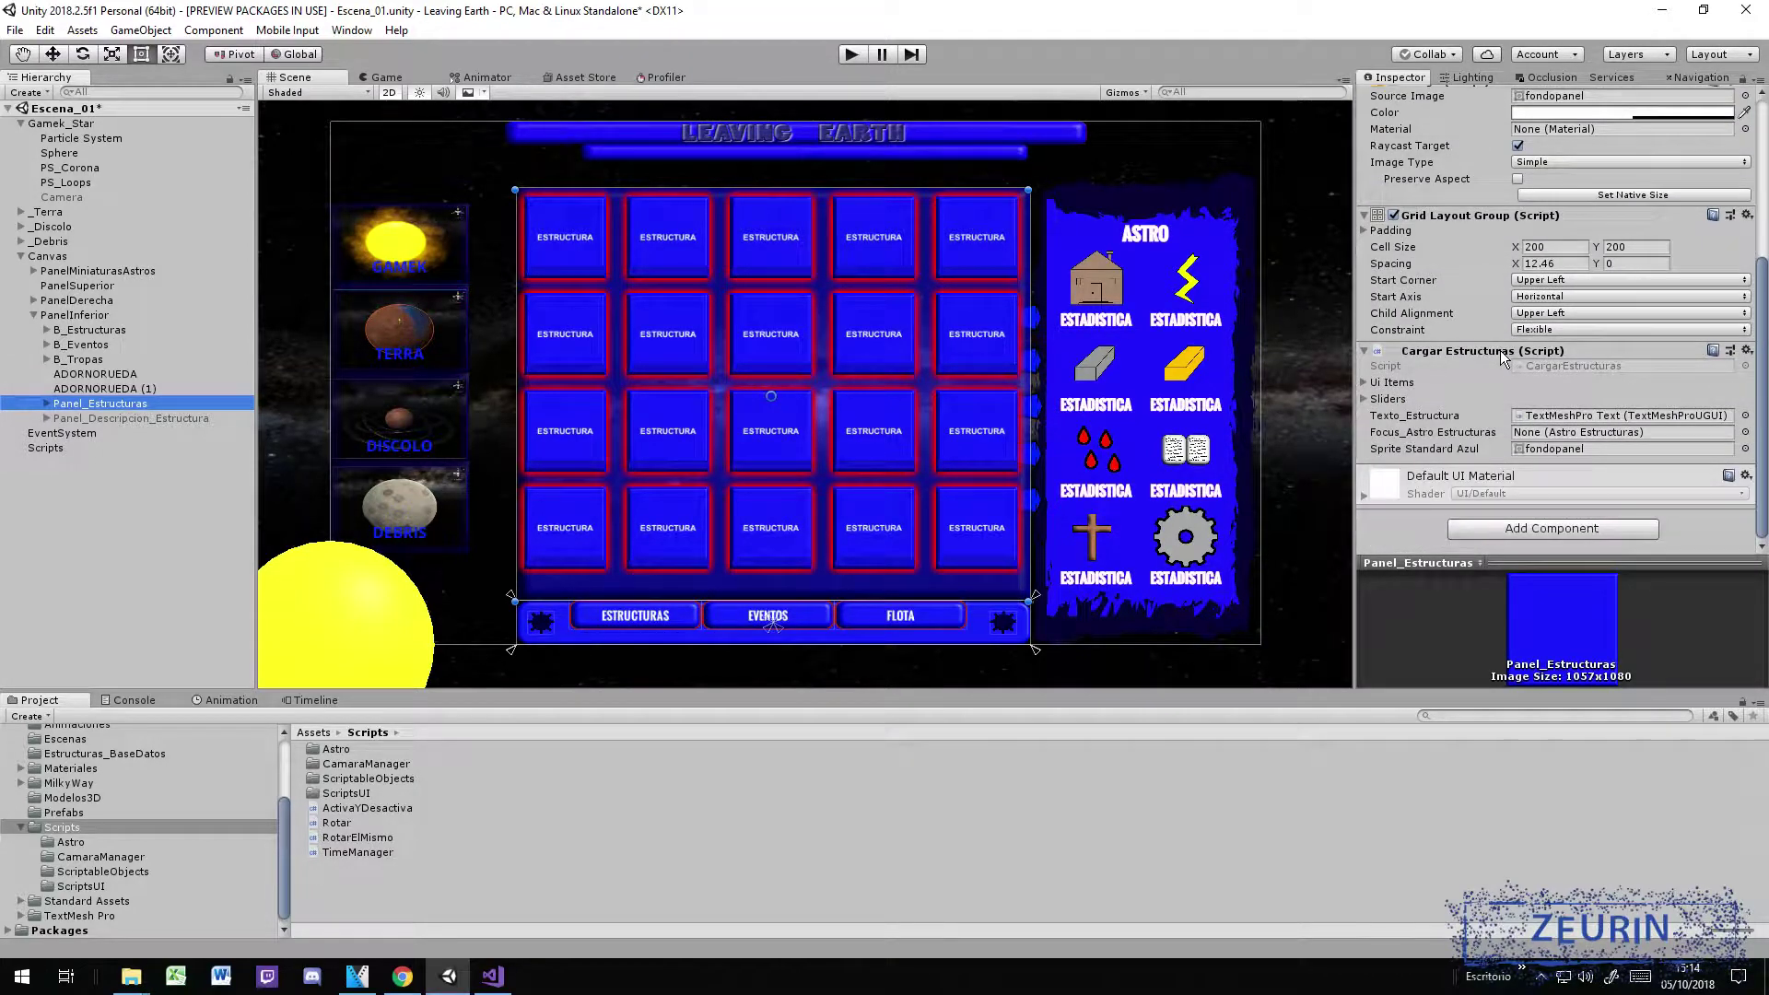
left_click(1584, 528)
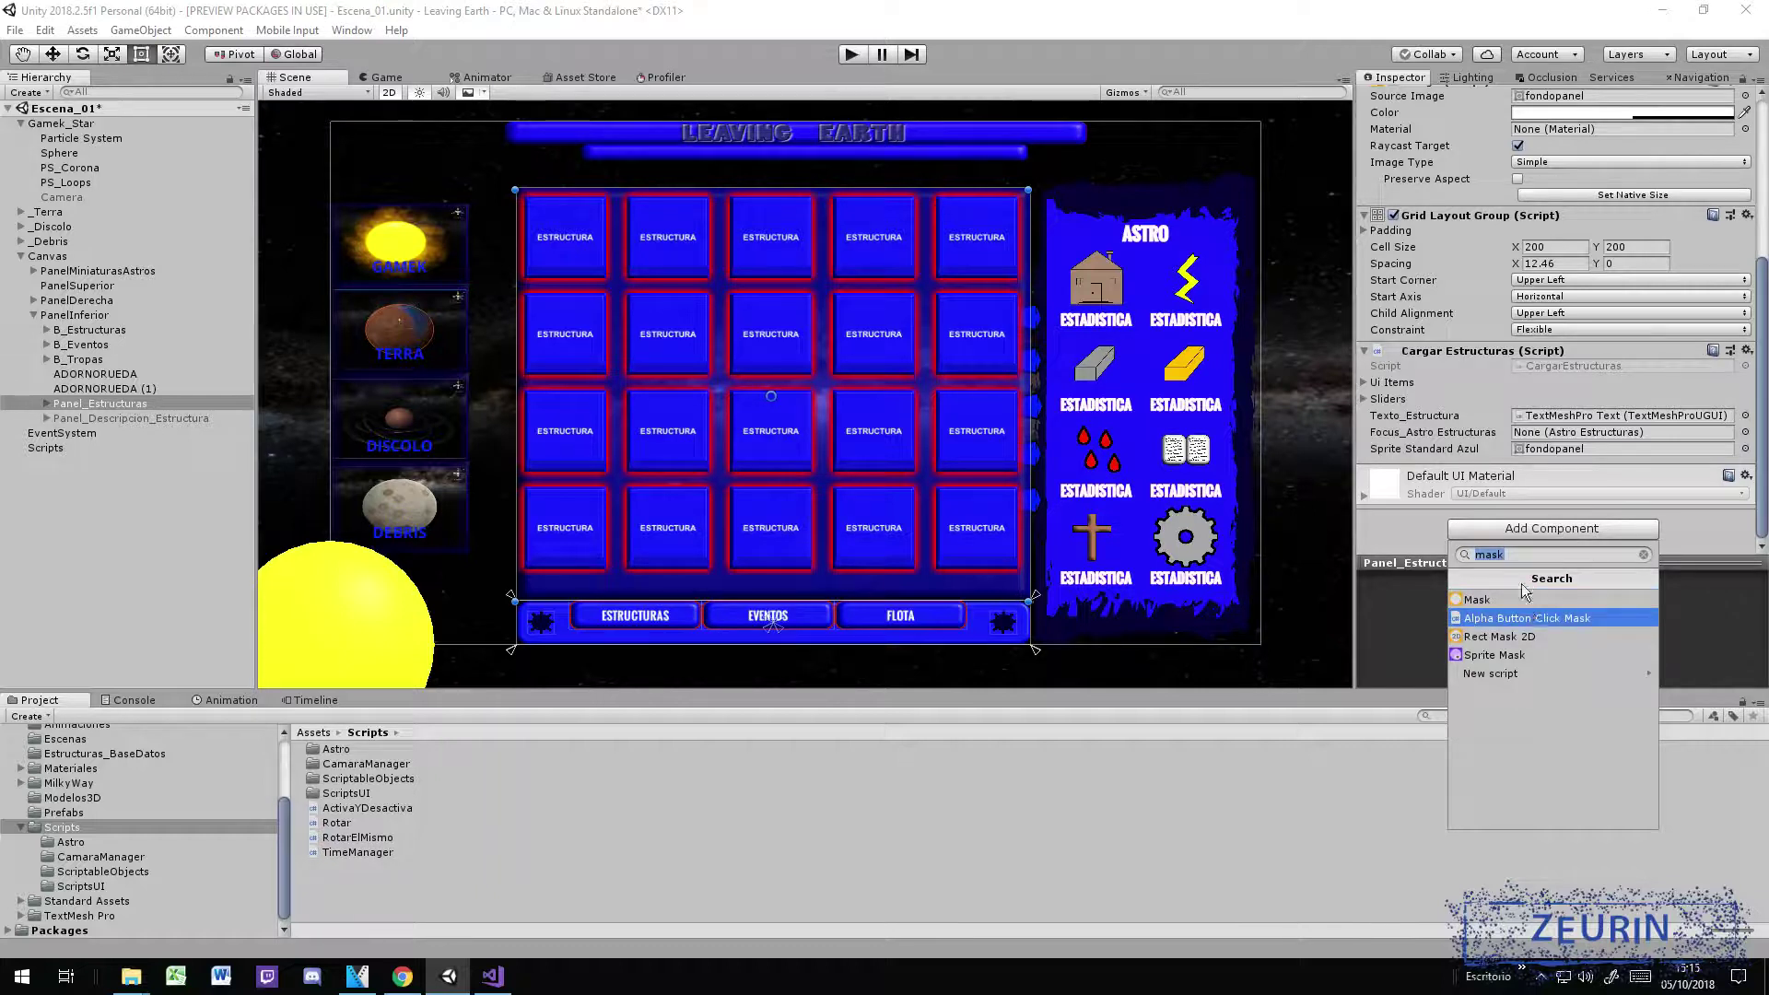
type("gridf")
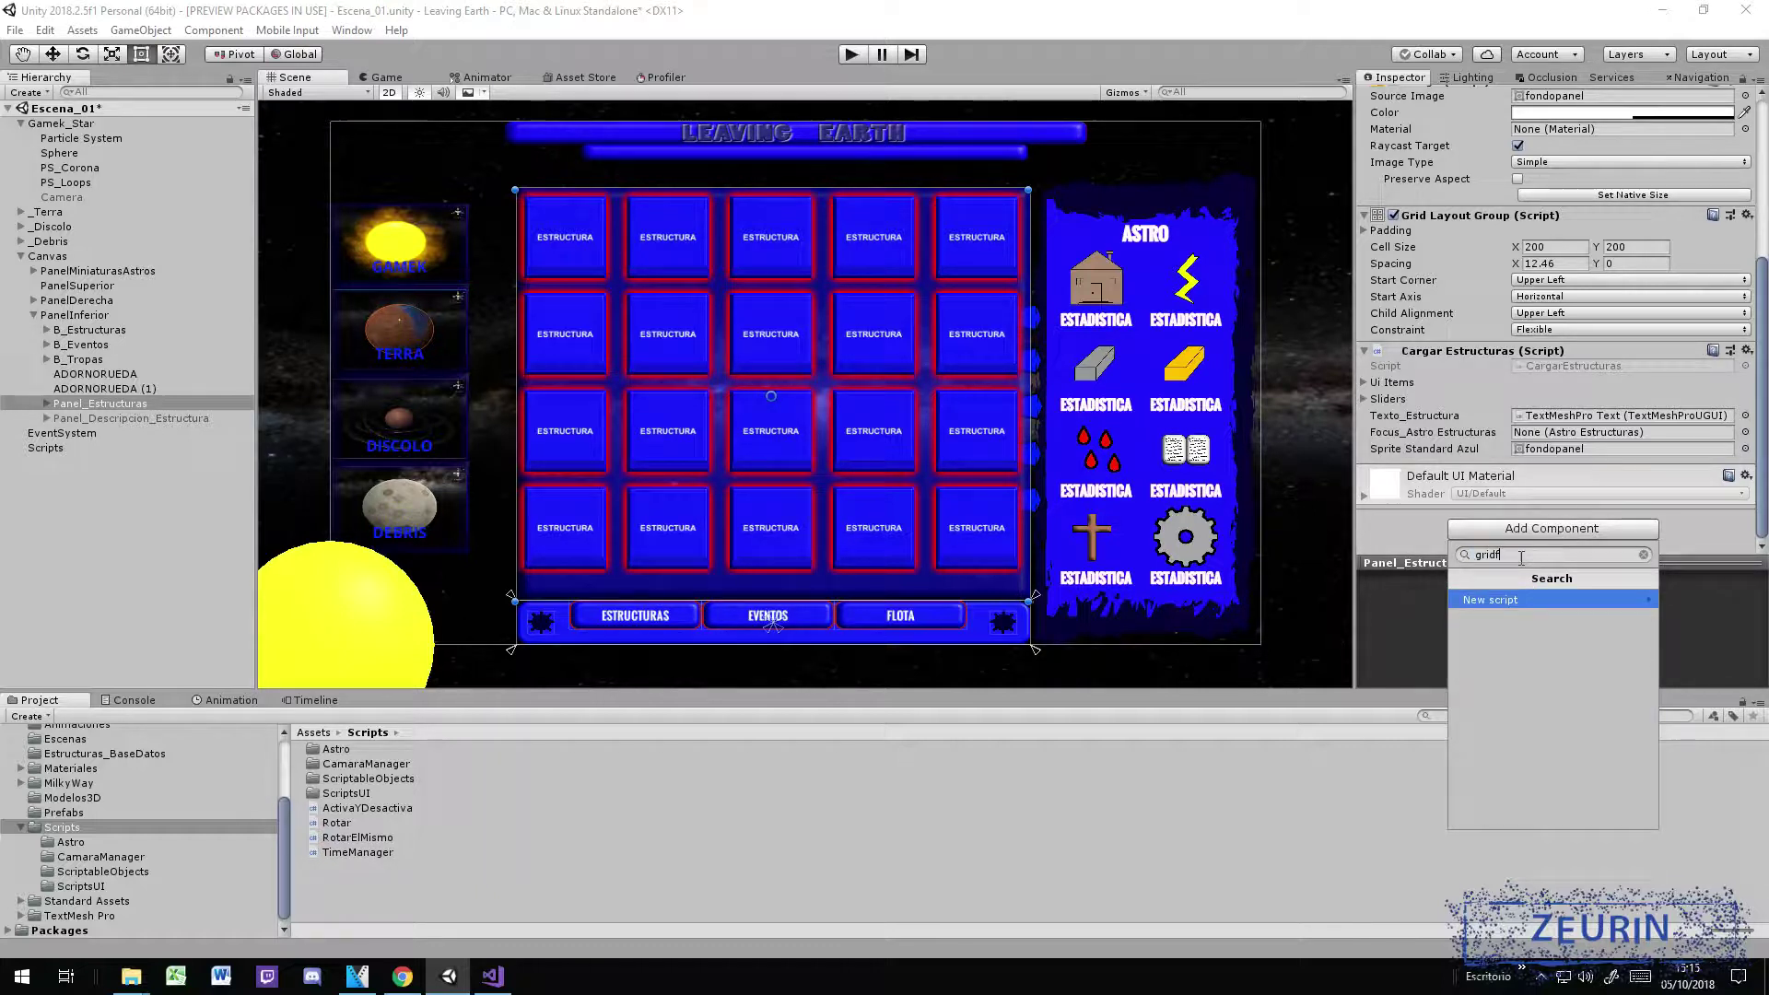
key("BackSpace")
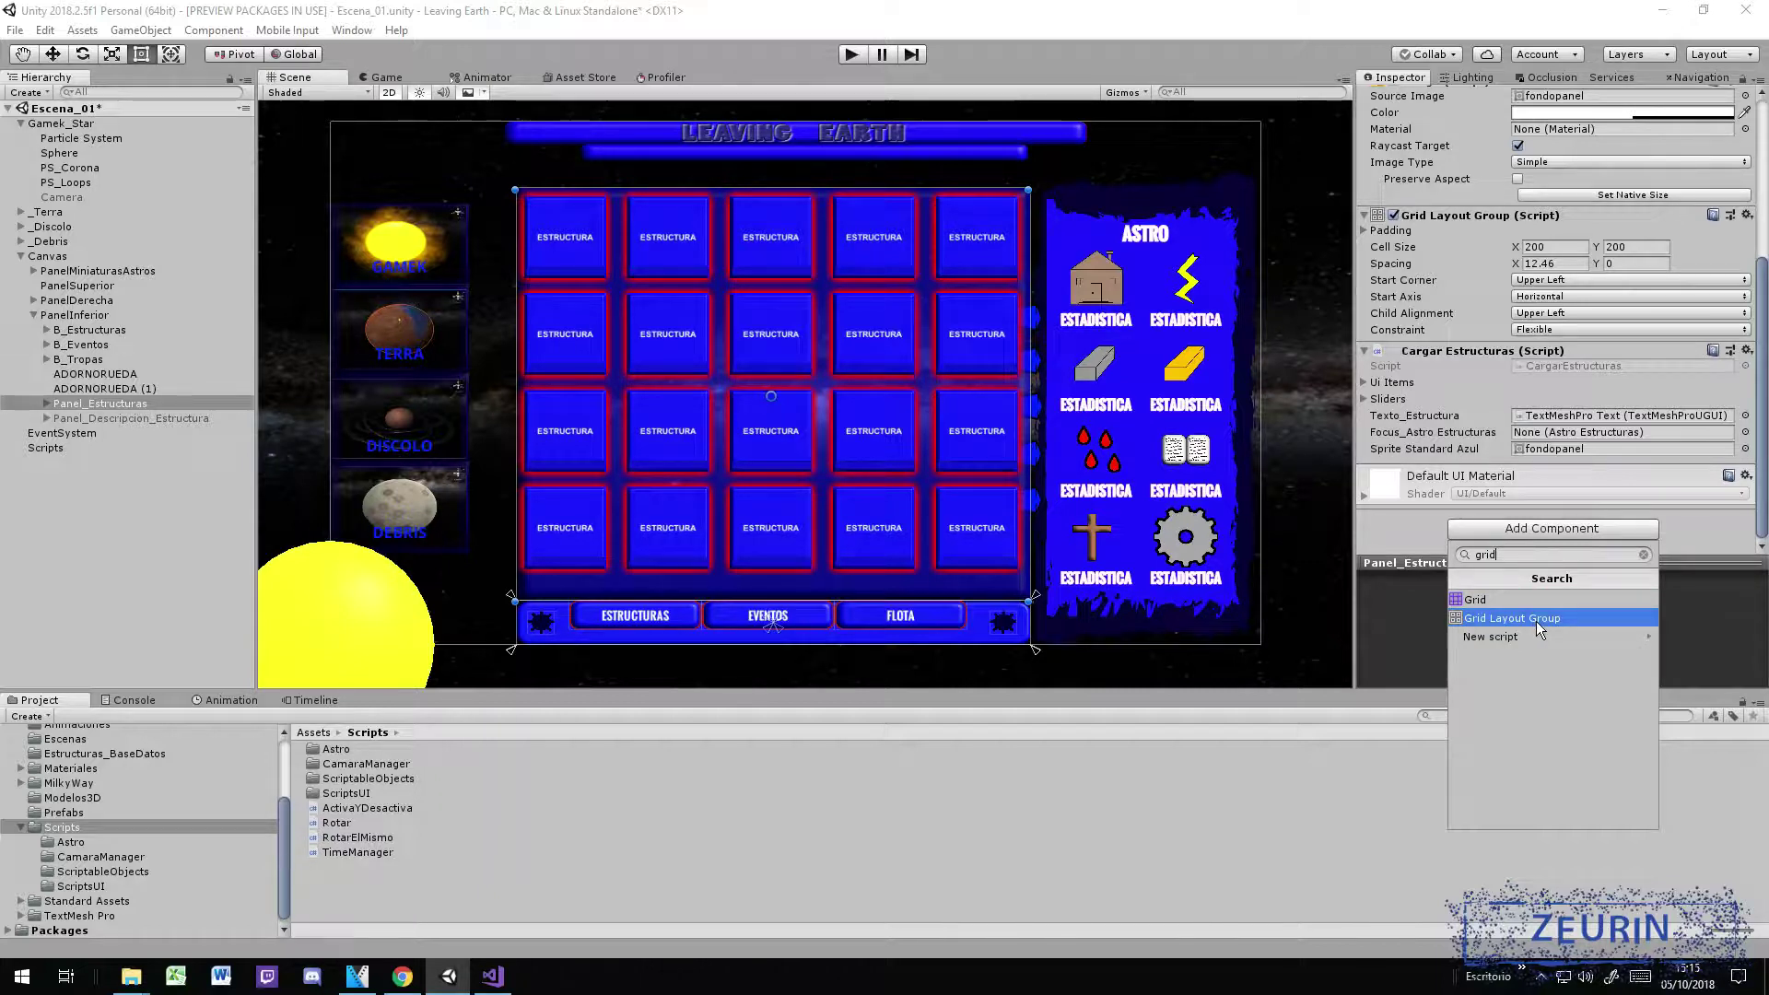
left_click(1312, 4)
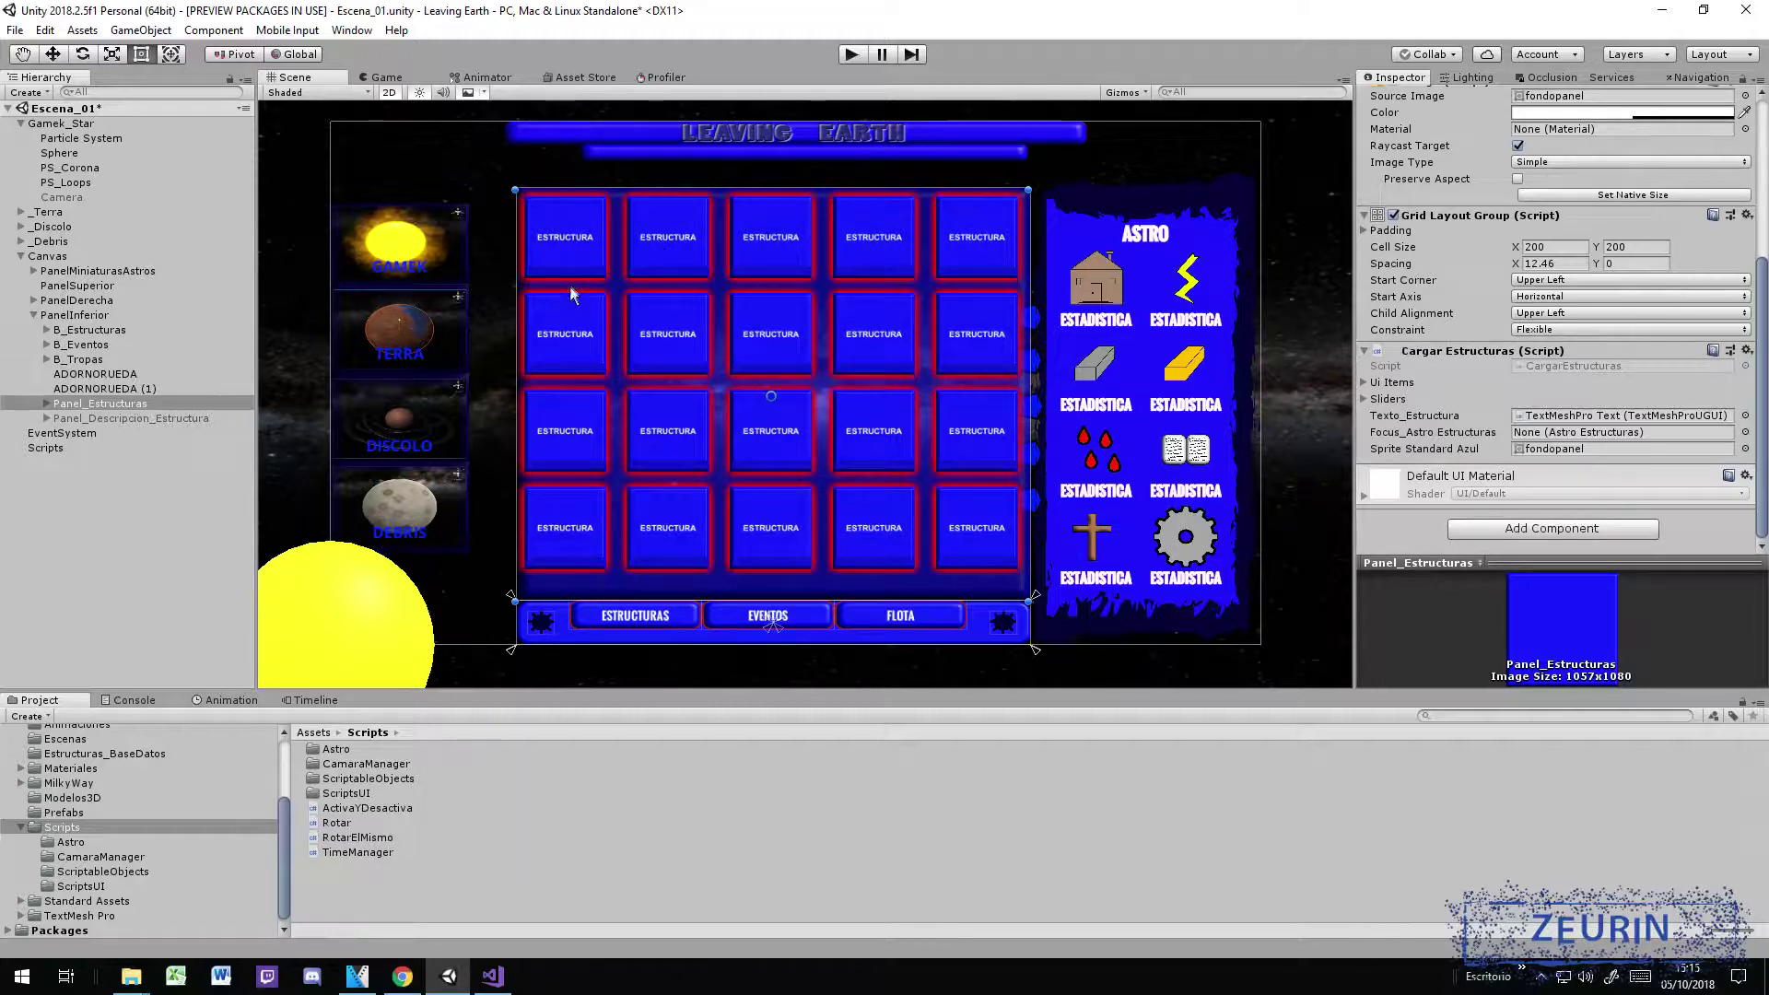
Step: Expand Panel_Estructuras and click through its first Estructura_Item_UI children and their grid cells in the scene
left_click(43, 402)
left_click(96, 418)
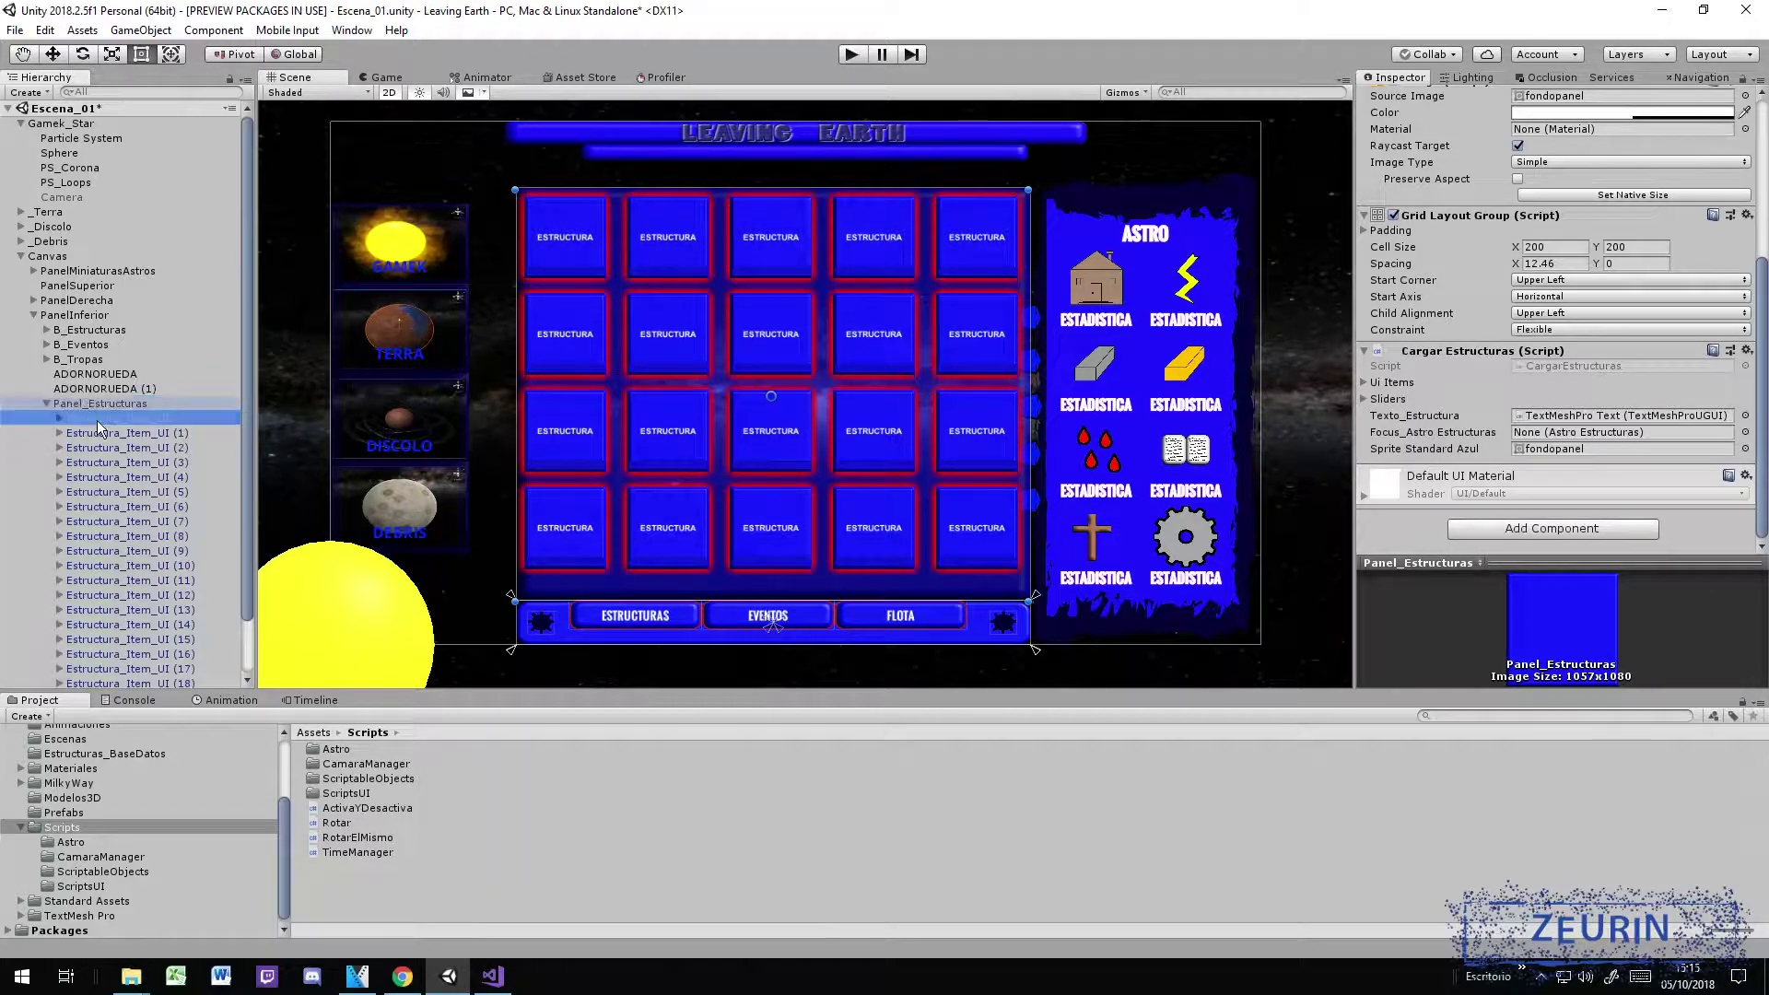
left_click(136, 433)
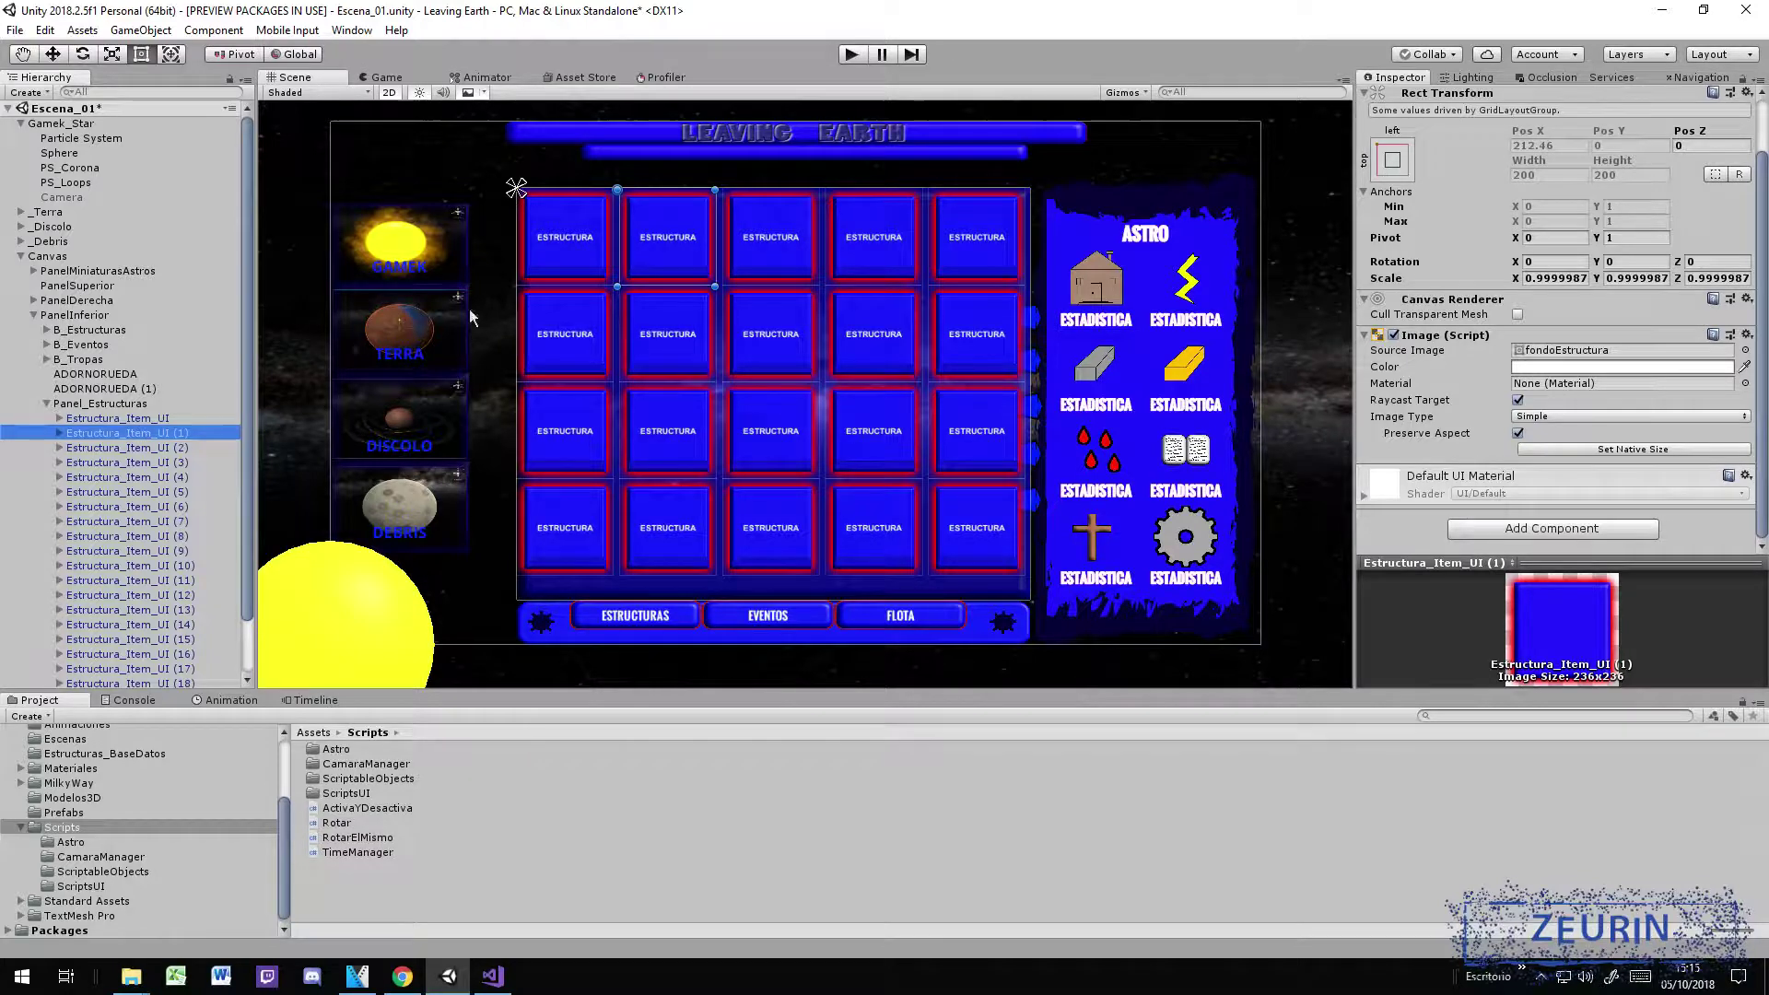
left_click(572, 254)
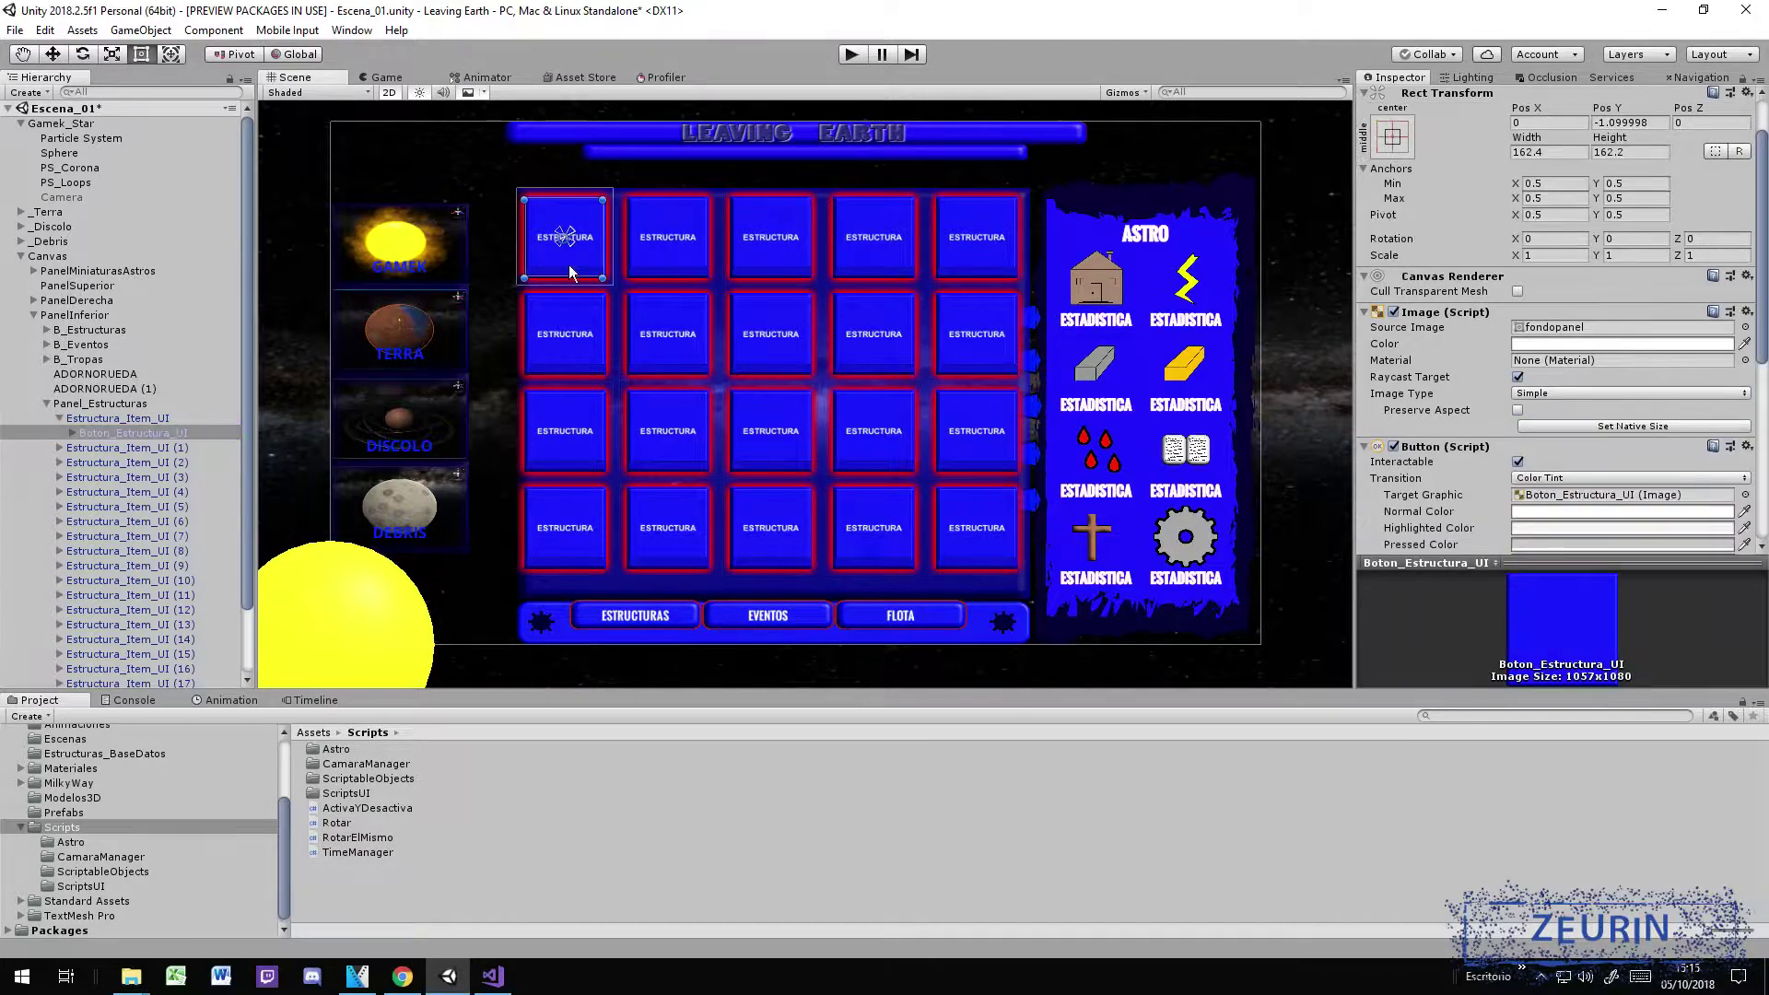
left_click(578, 329)
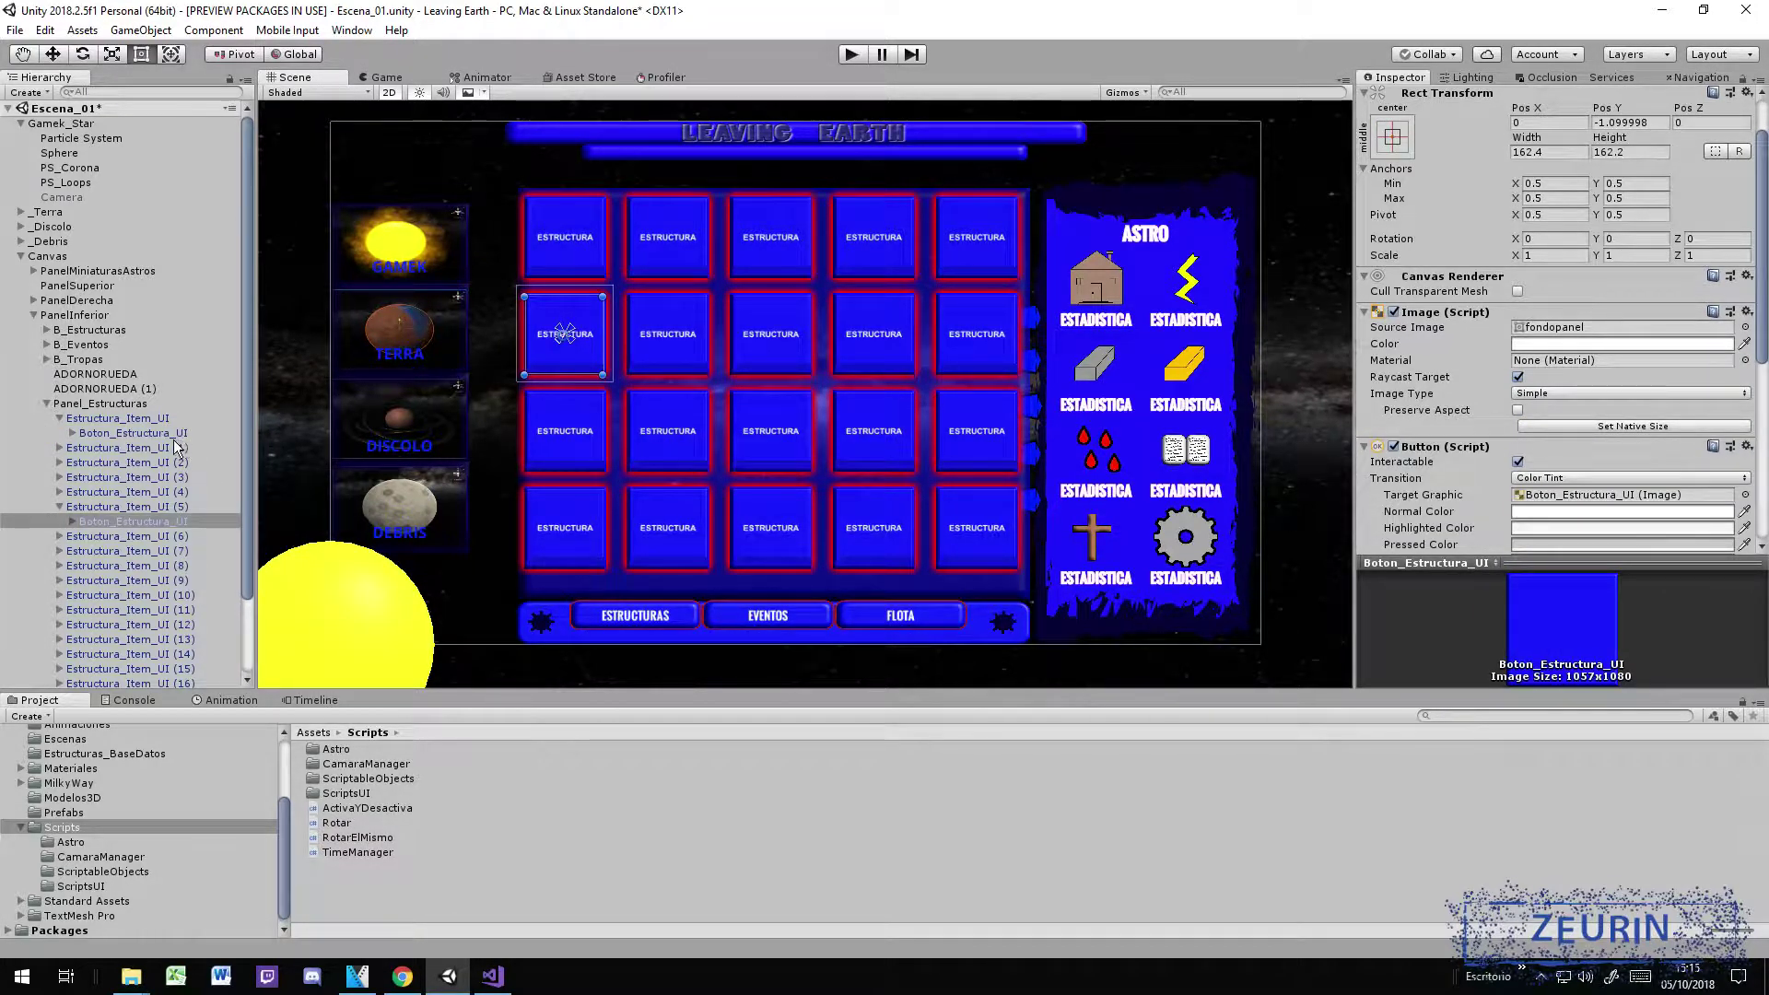
left_click(130, 420, "ctrl")
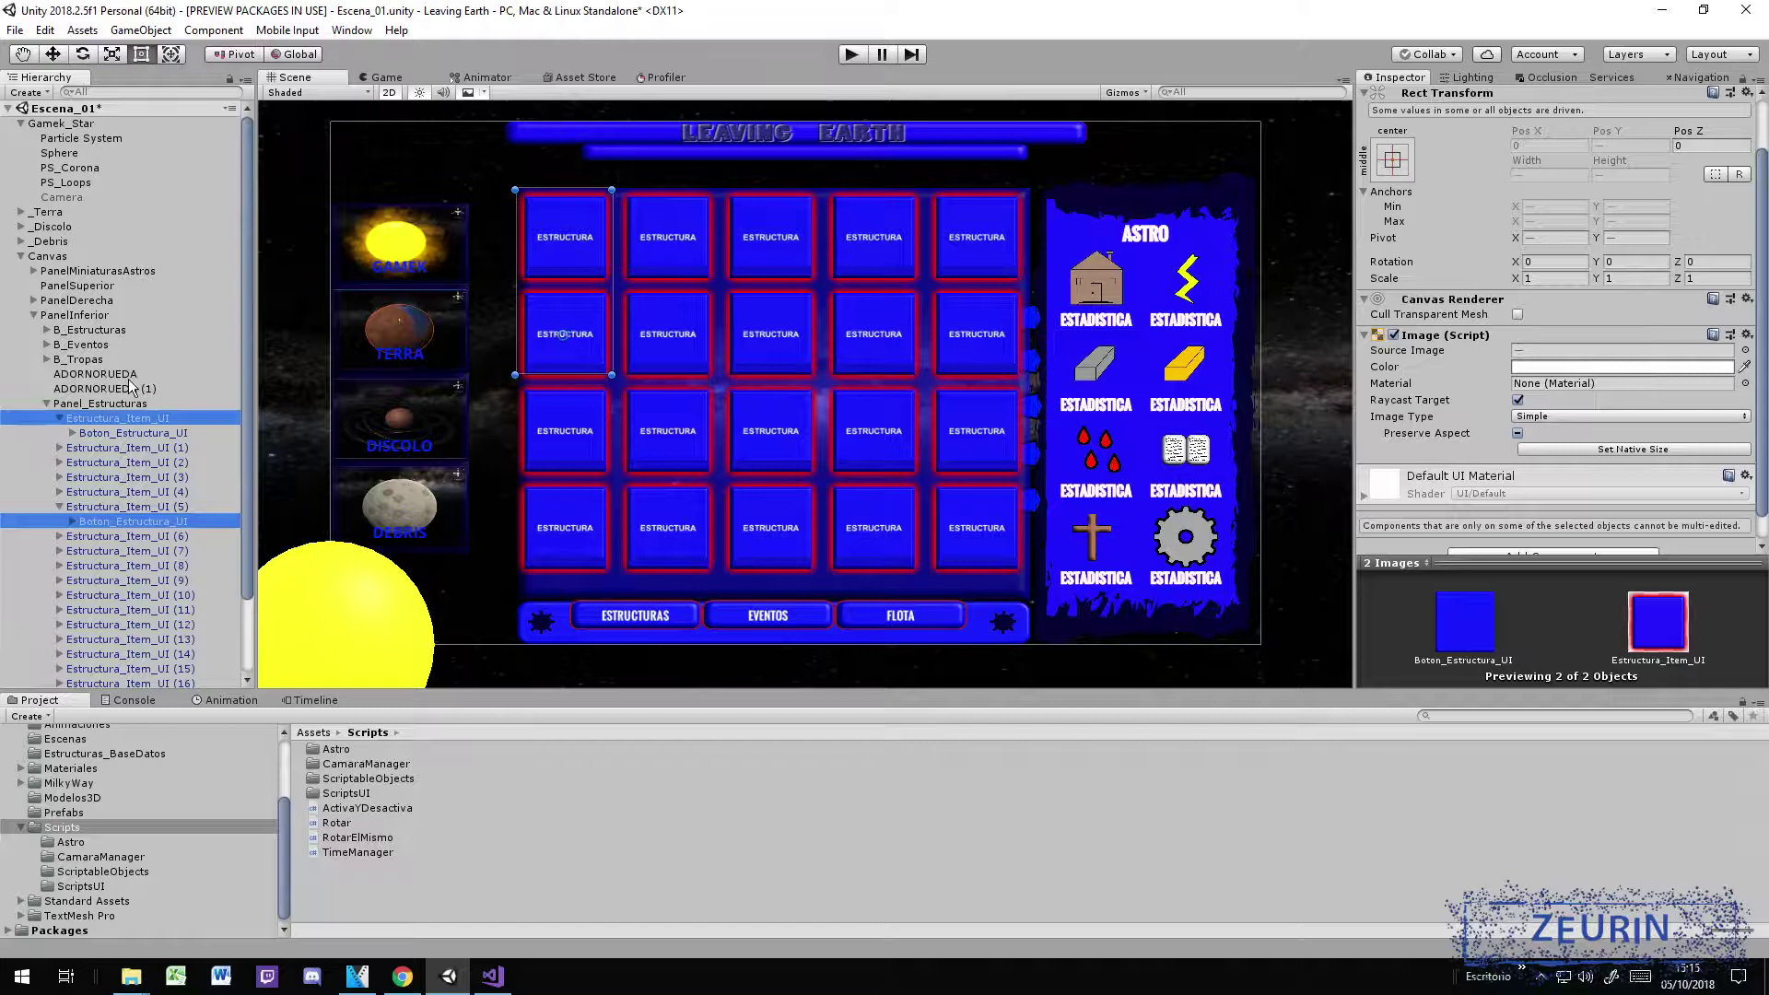
left_click(137, 403)
scroll(1616, 446, "down", 2)
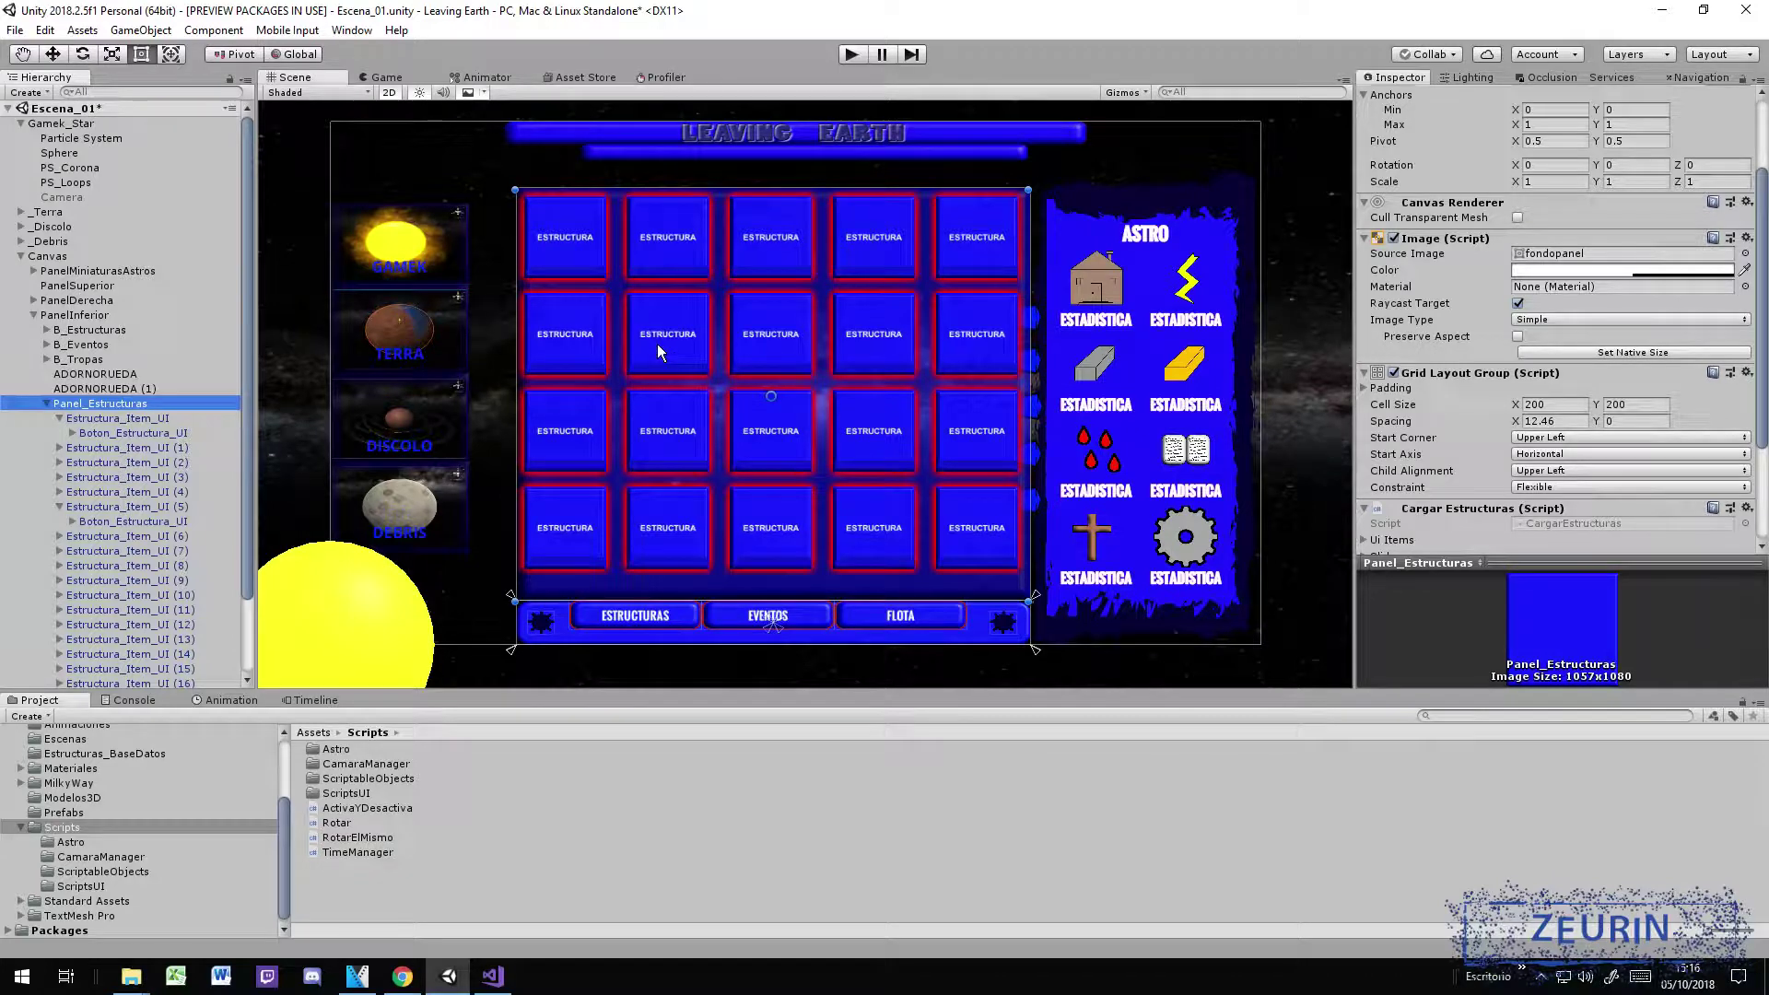
Step: Collapse the open items, expand the first Estructura_Item_UI and select its Boton_Estructura_UI
left_click(60, 418)
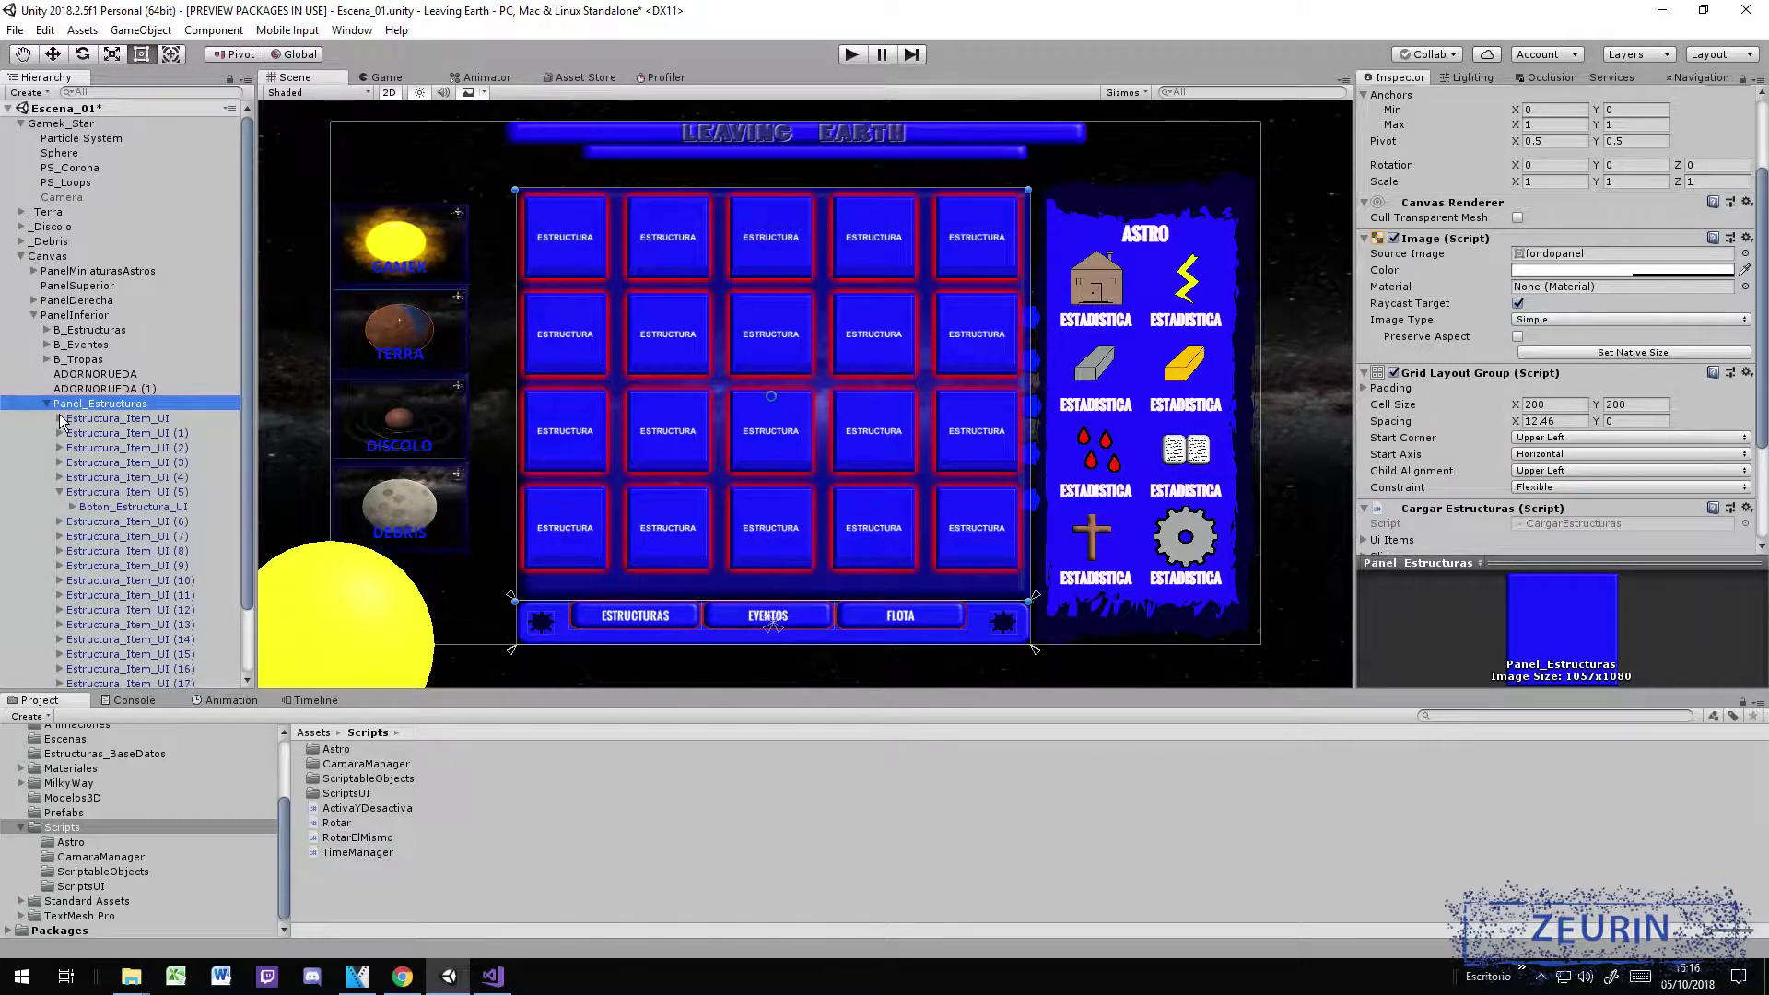
scroll(65, 422, "down", 3)
left_click(58, 417)
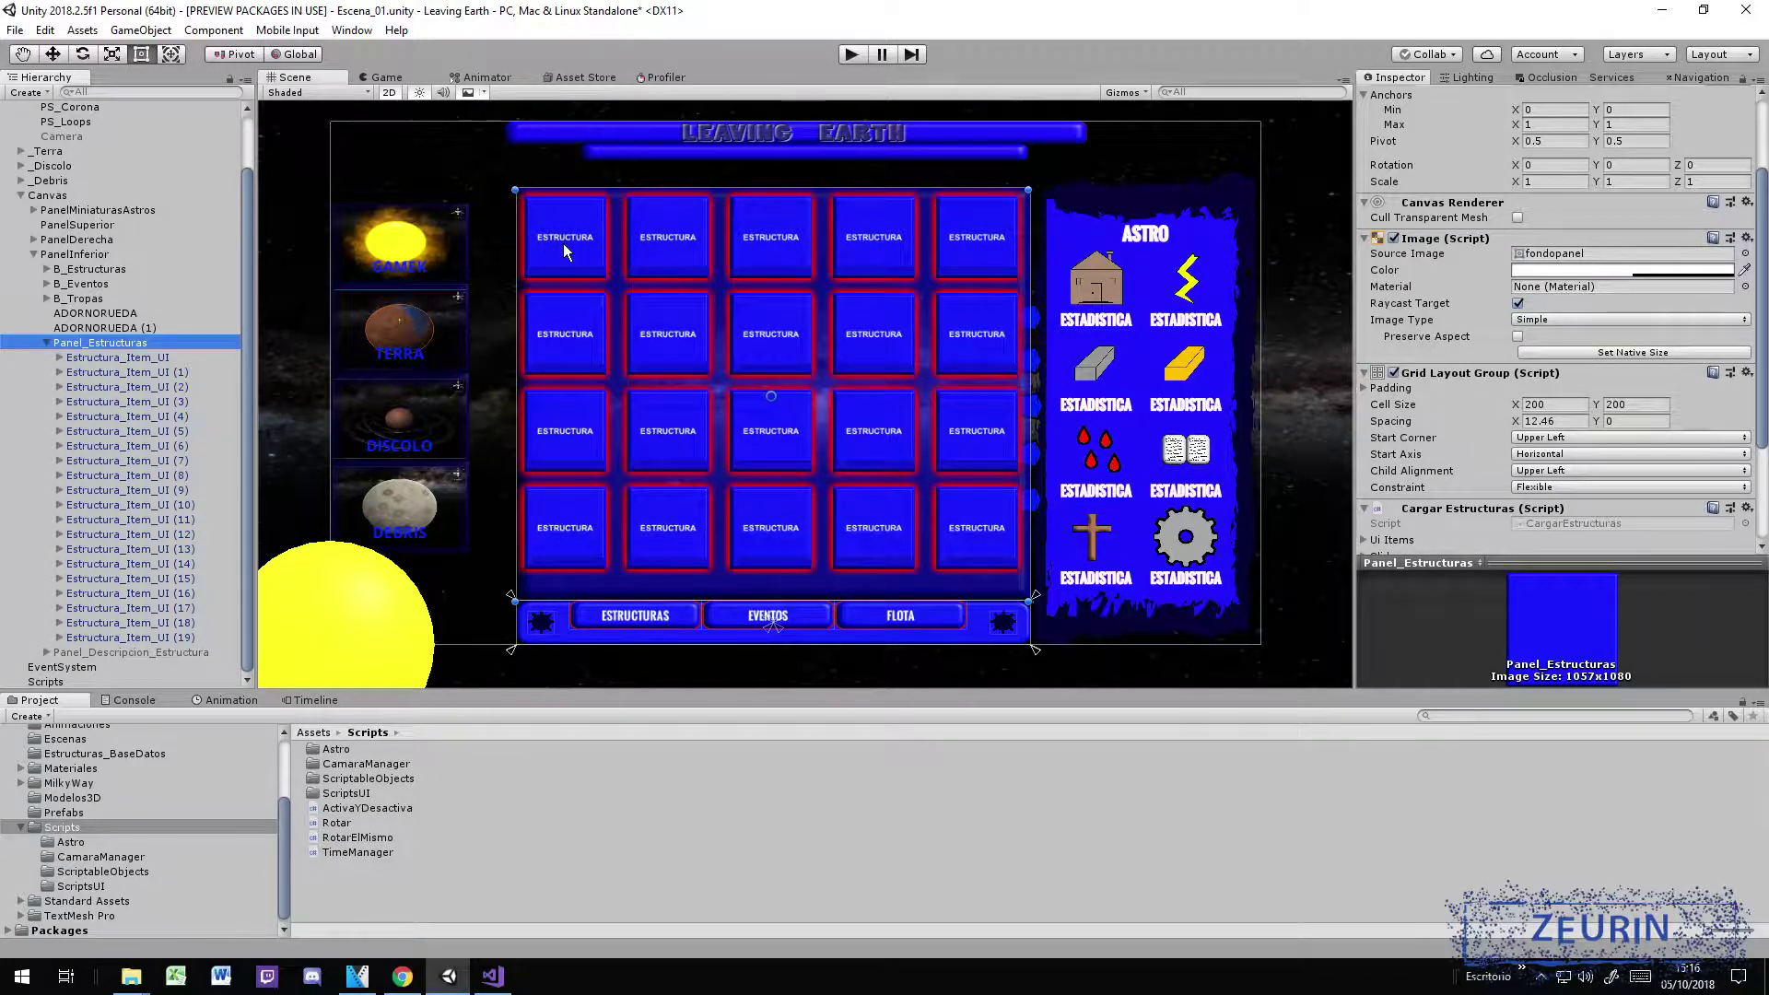
left_click(152, 372)
left_click(152, 358)
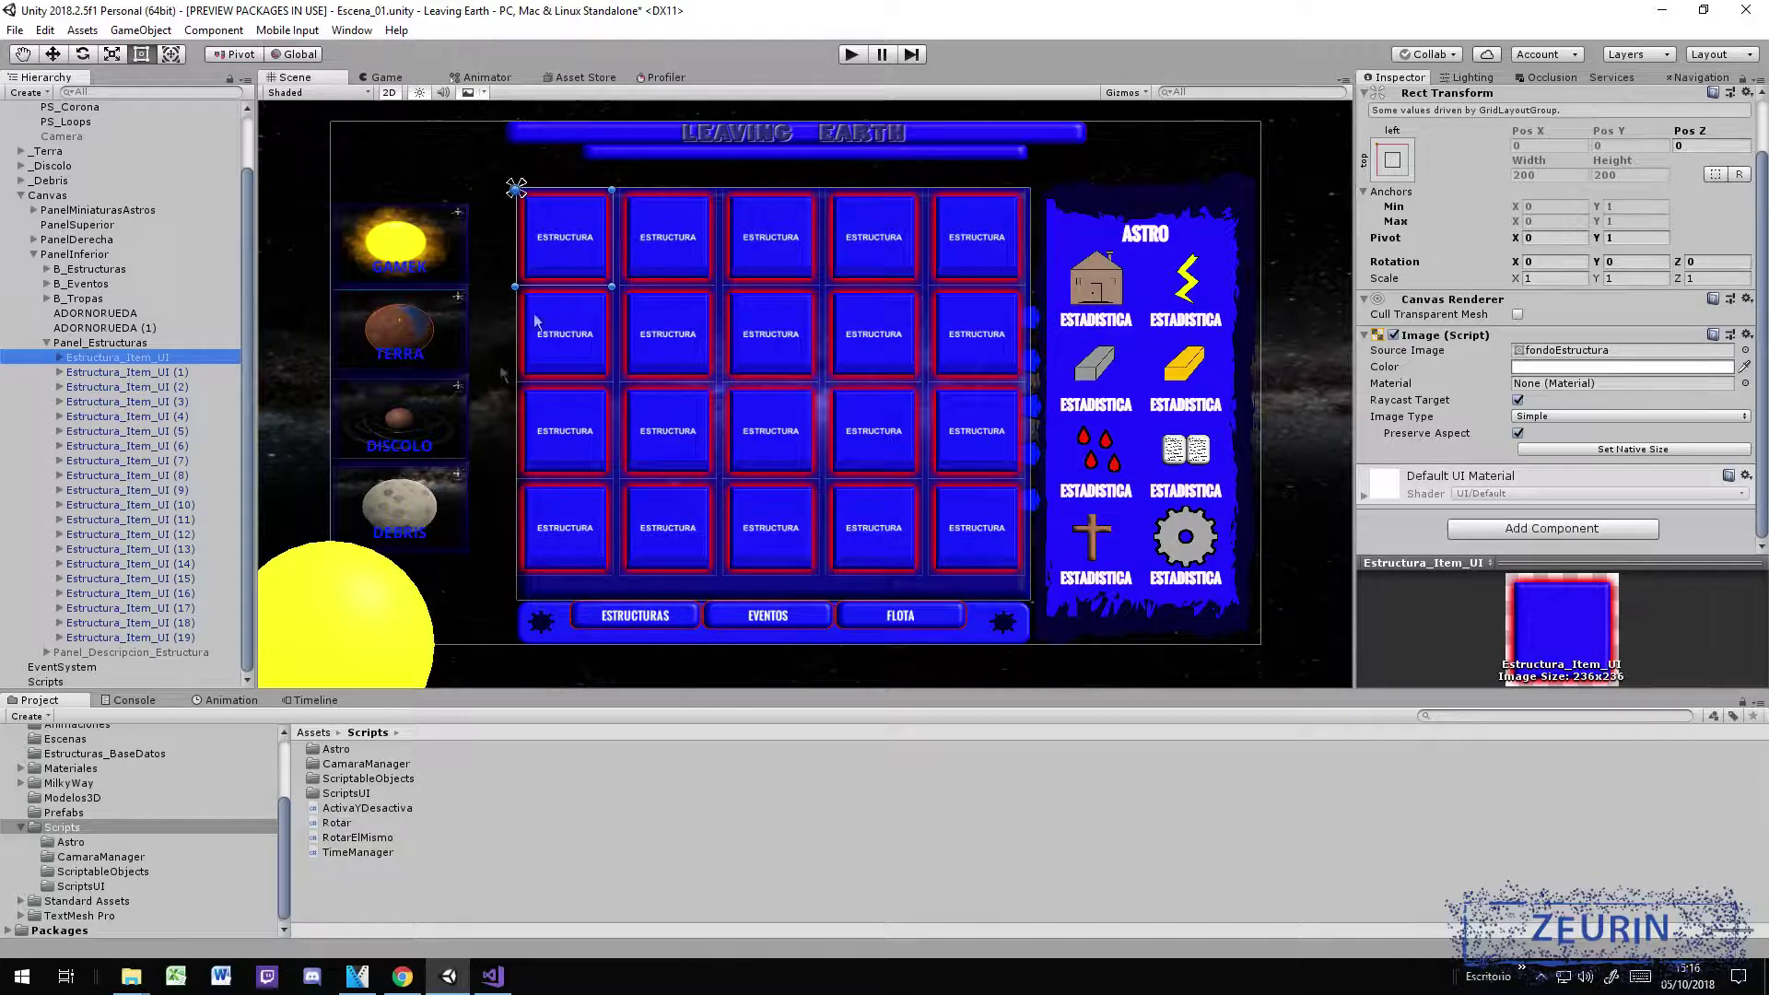
left_click(59, 357)
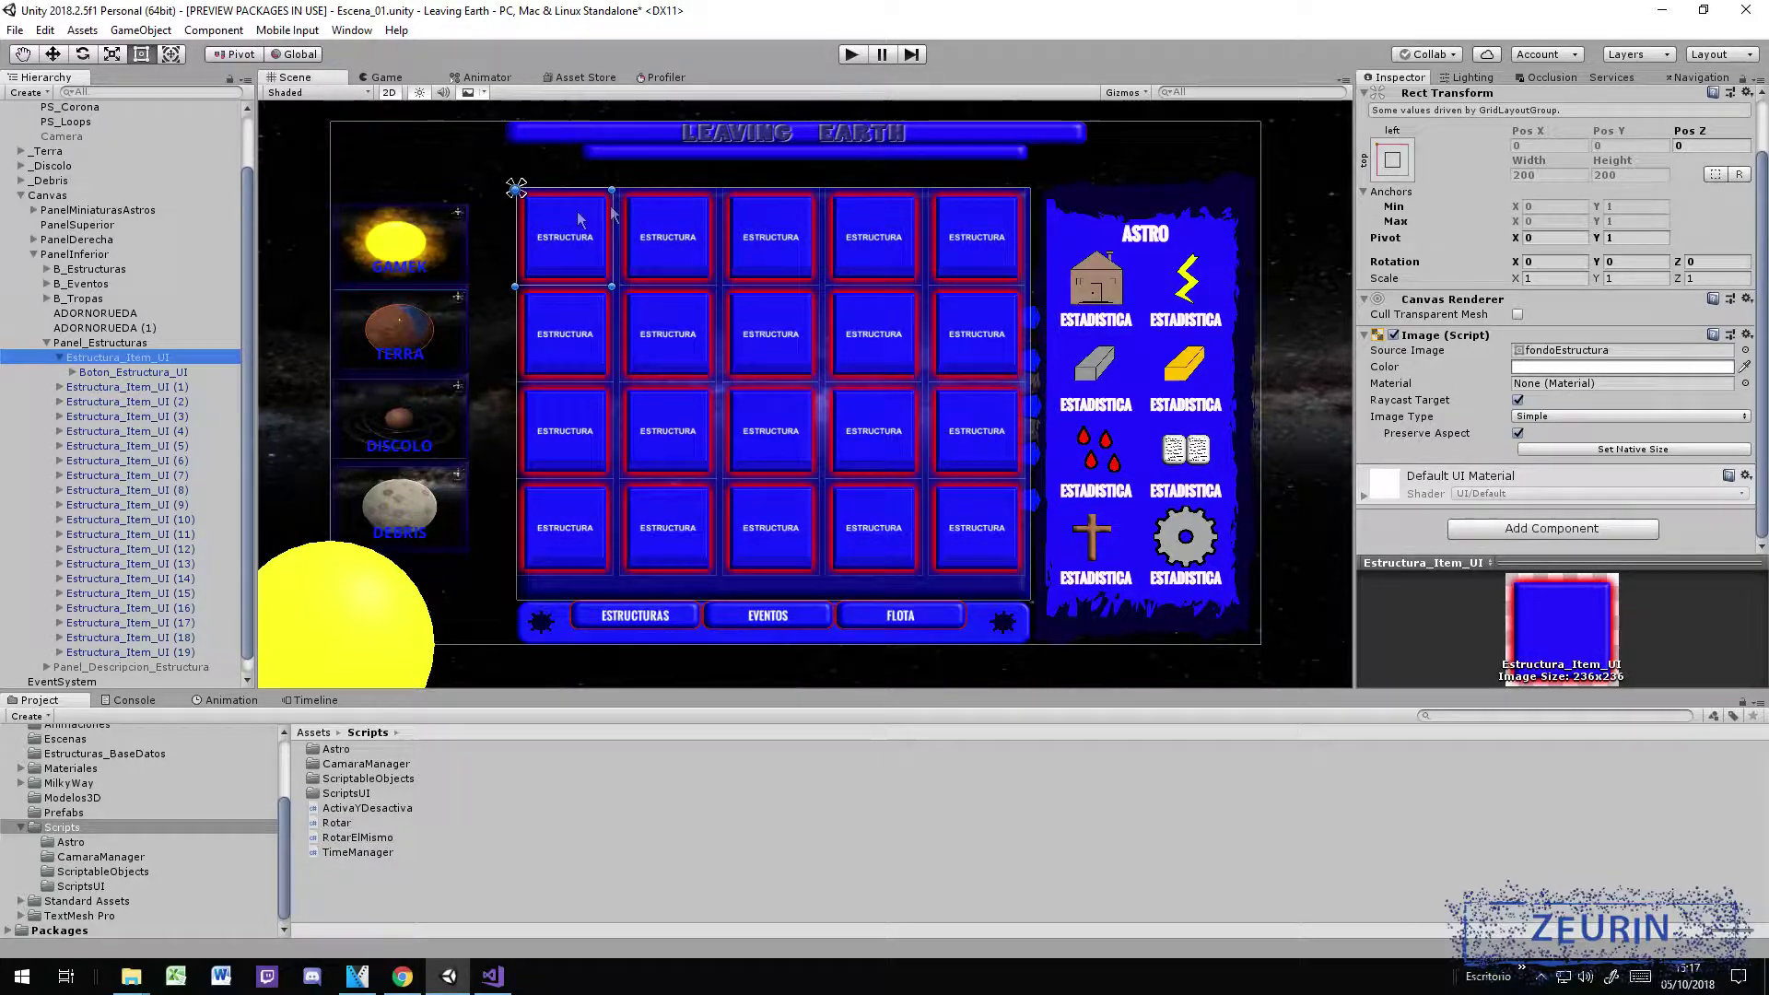
left_click(103, 378)
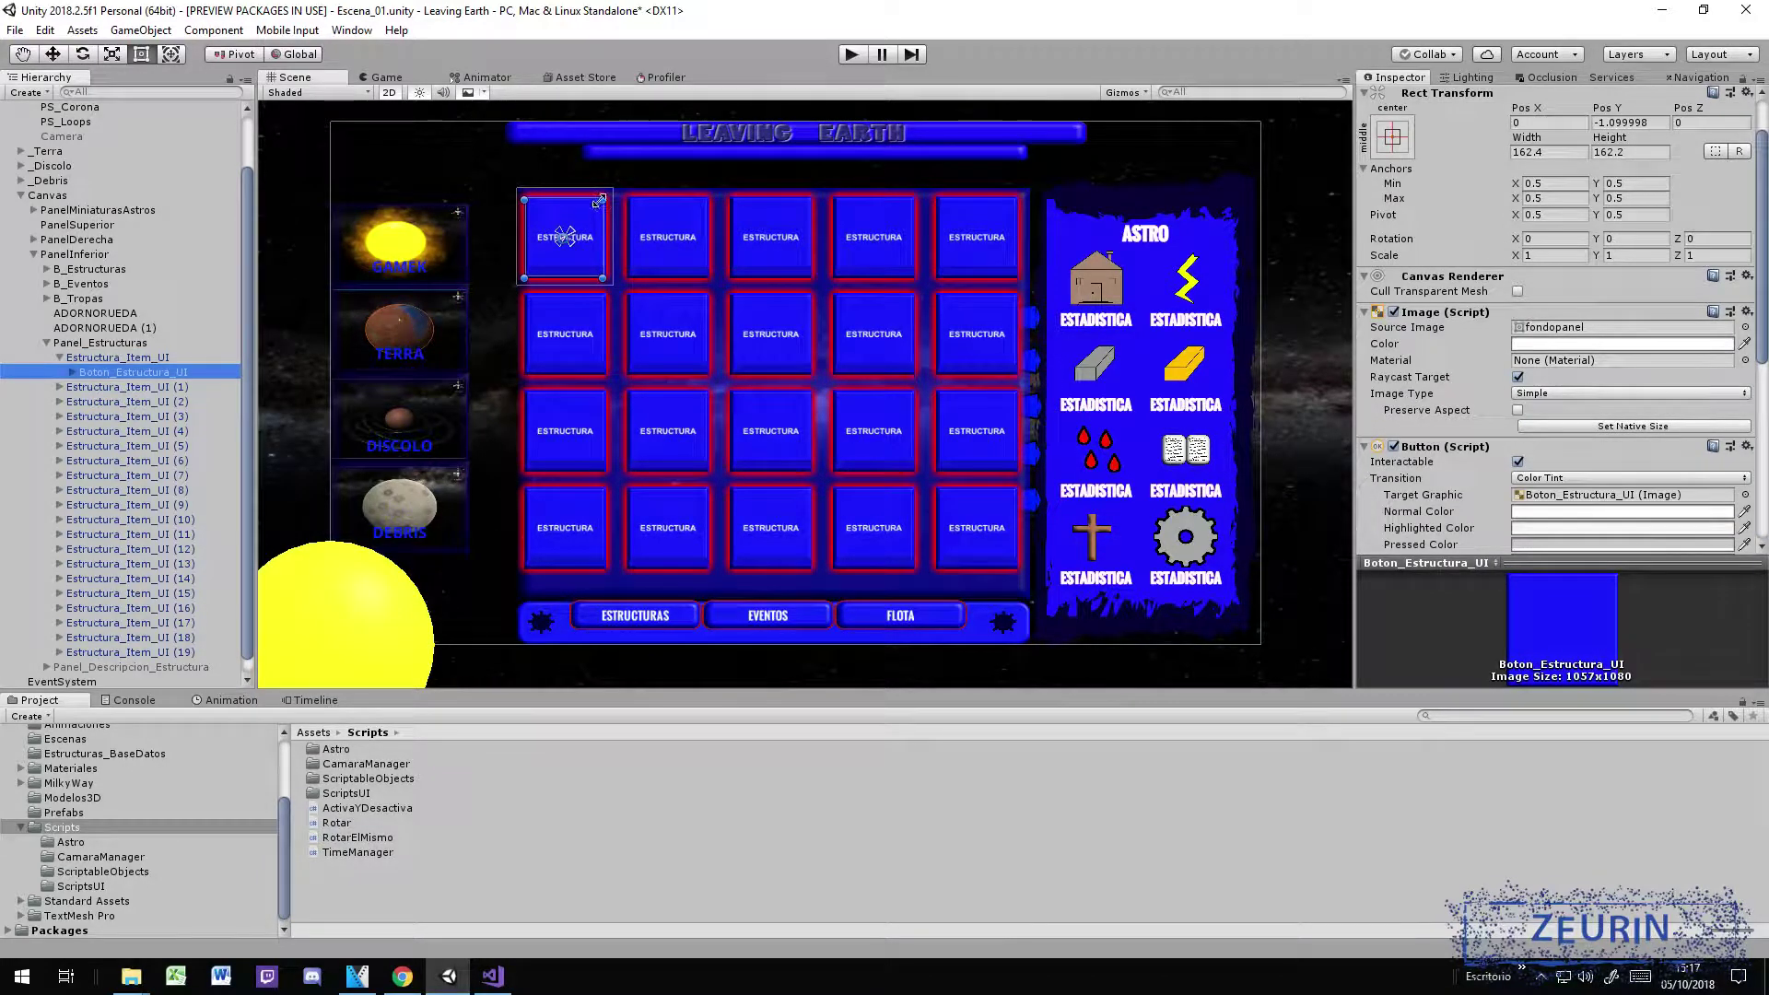
Step: Expand Boton_Estructura_UI, inspect its Text and Slider children, then reselect the button
left_click(73, 371)
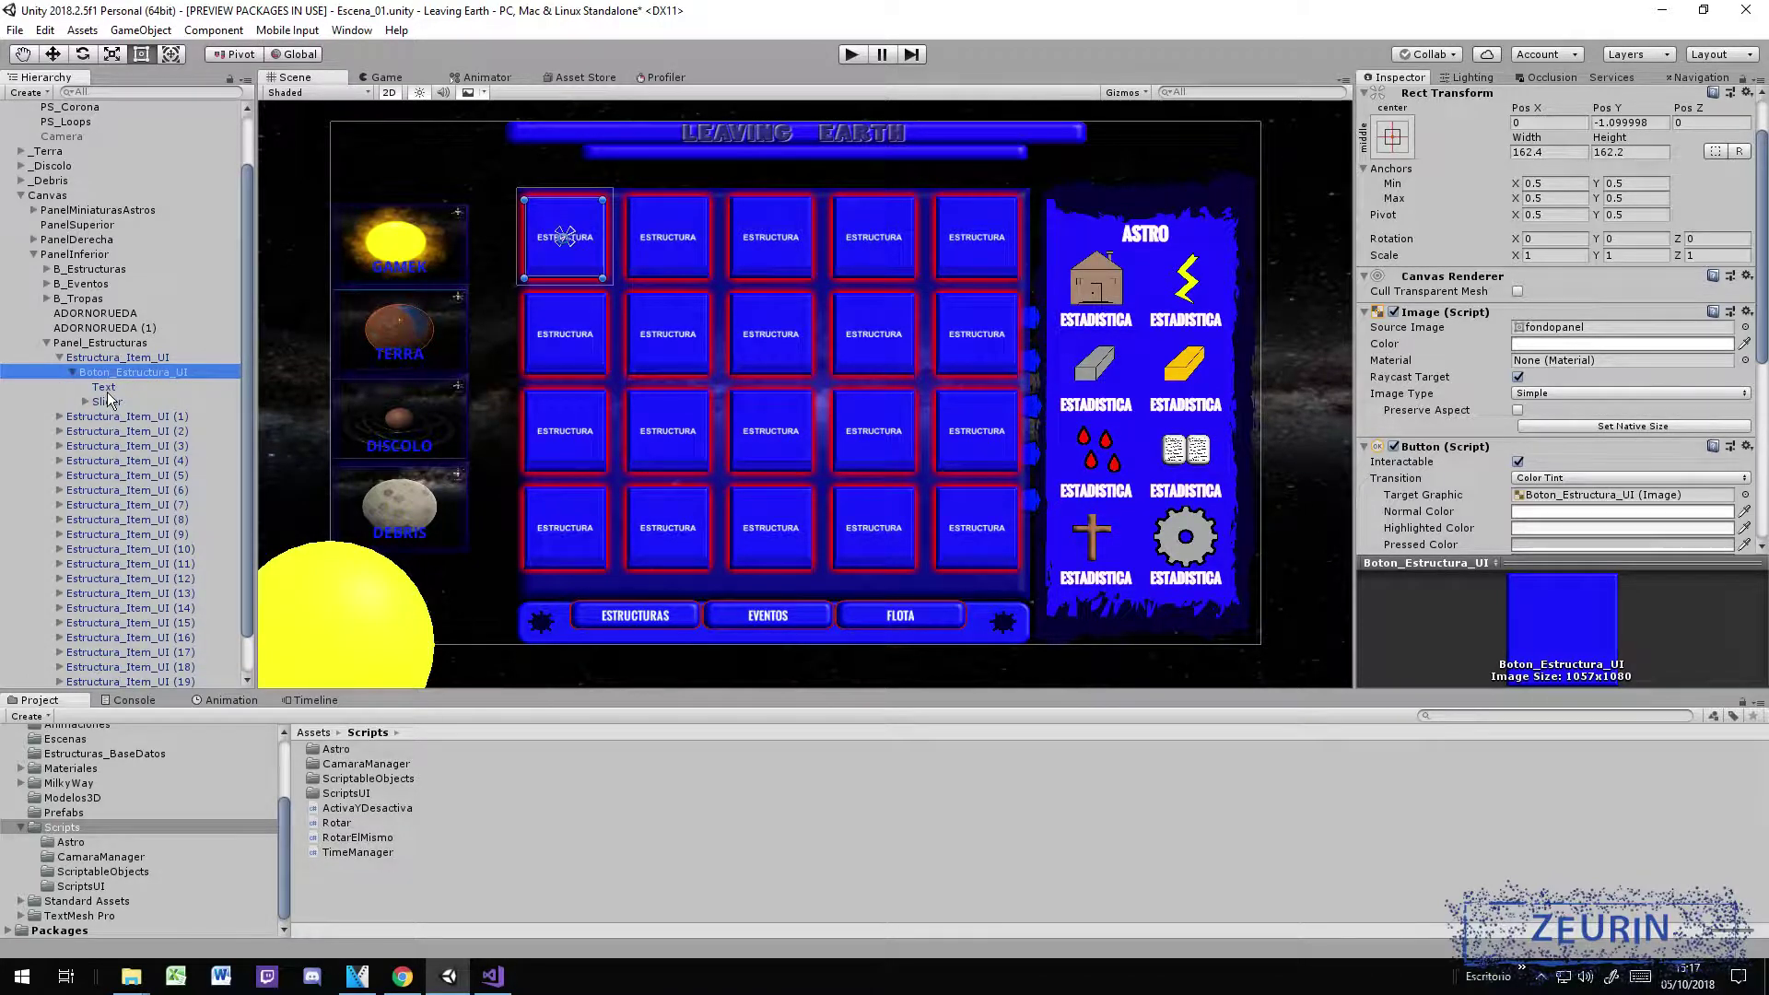
left_click(107, 389)
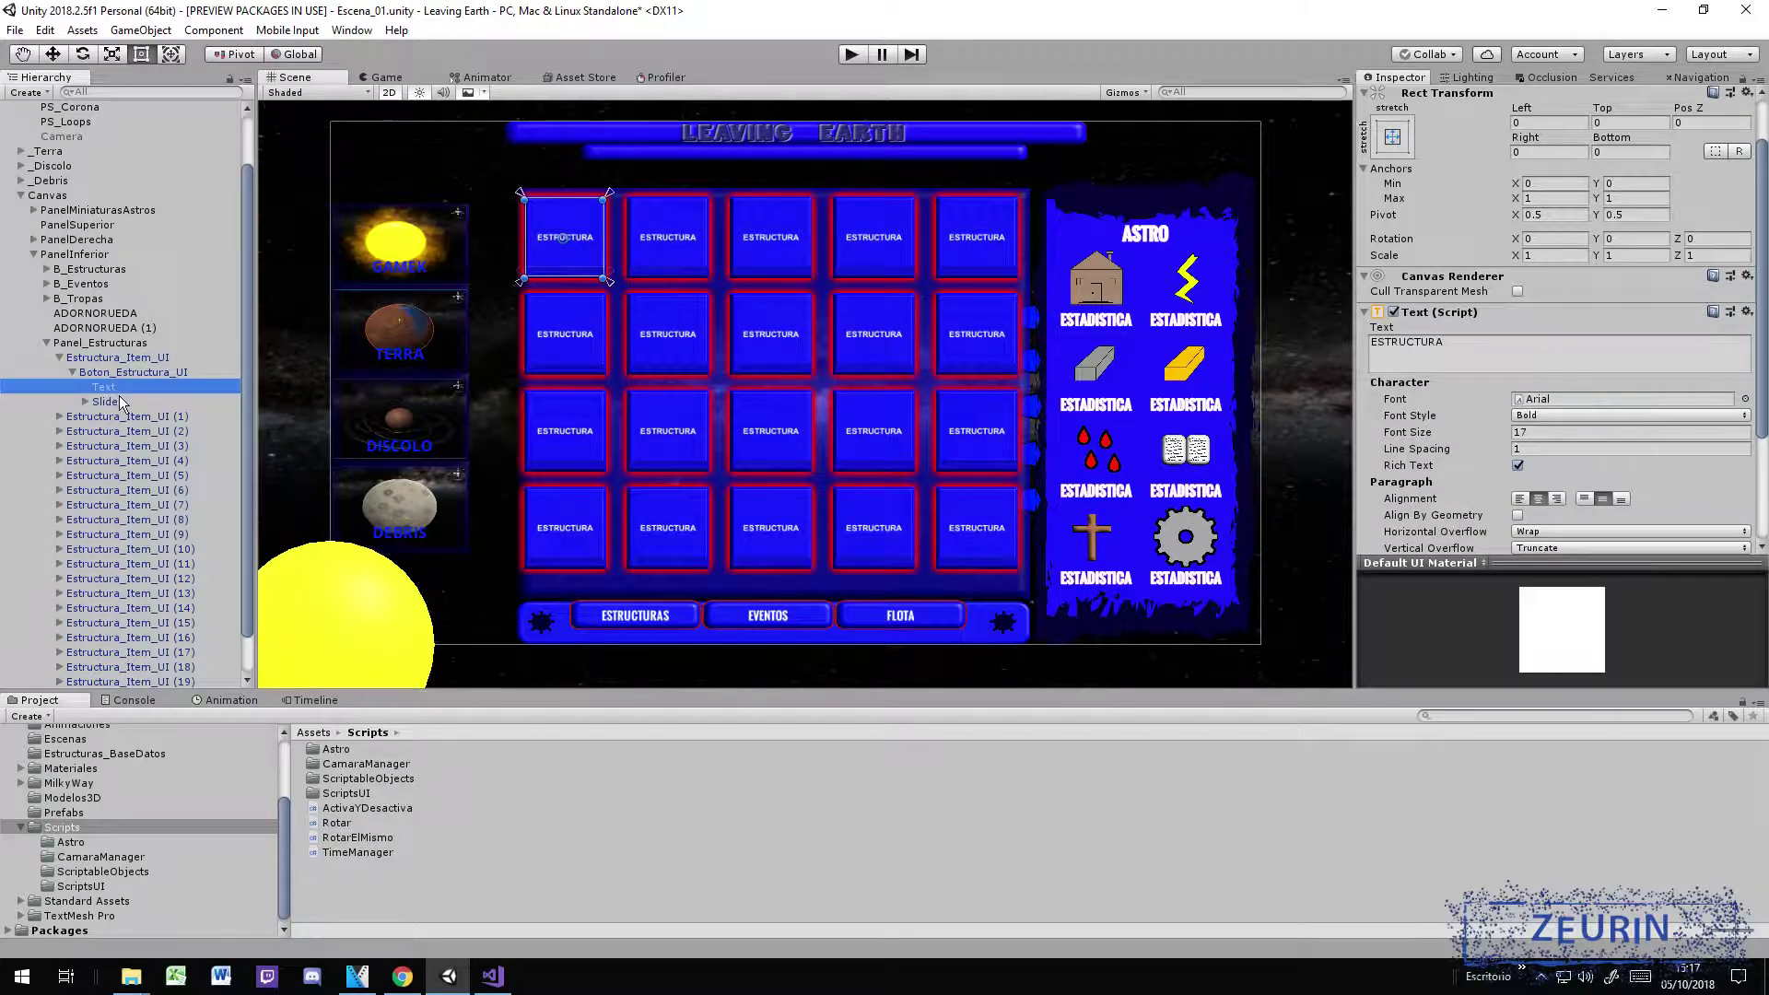
left_click(118, 402)
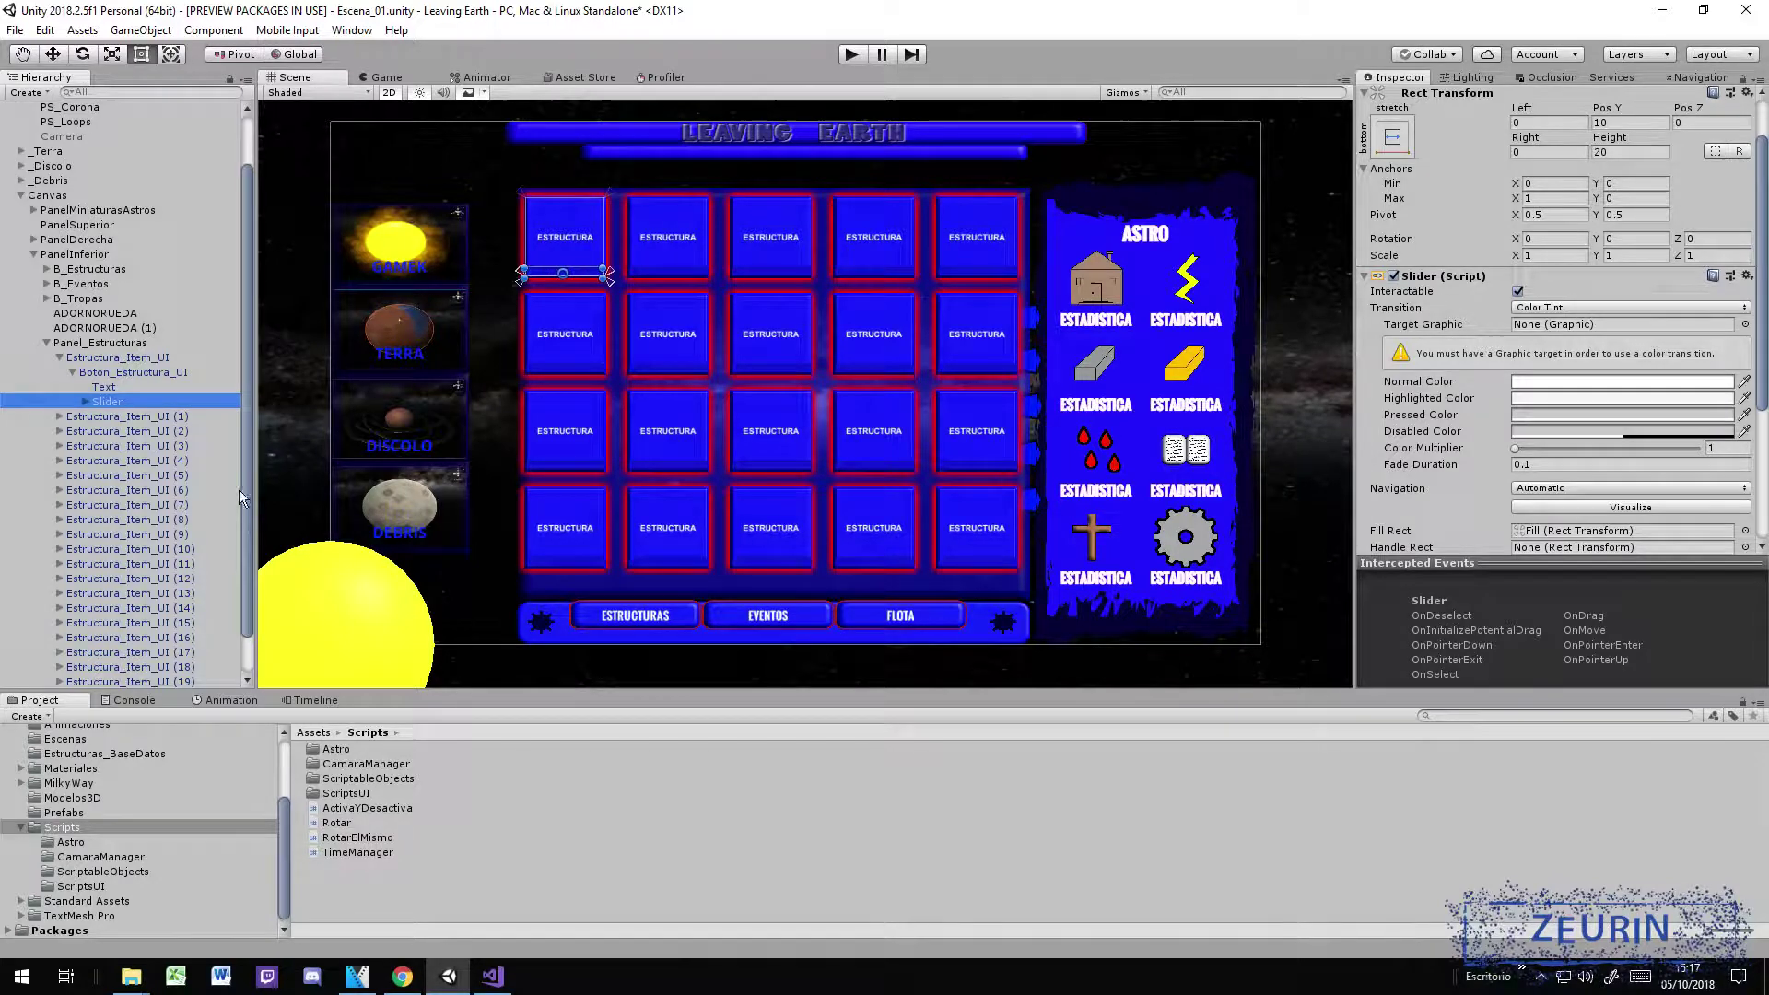
left_click(98, 373)
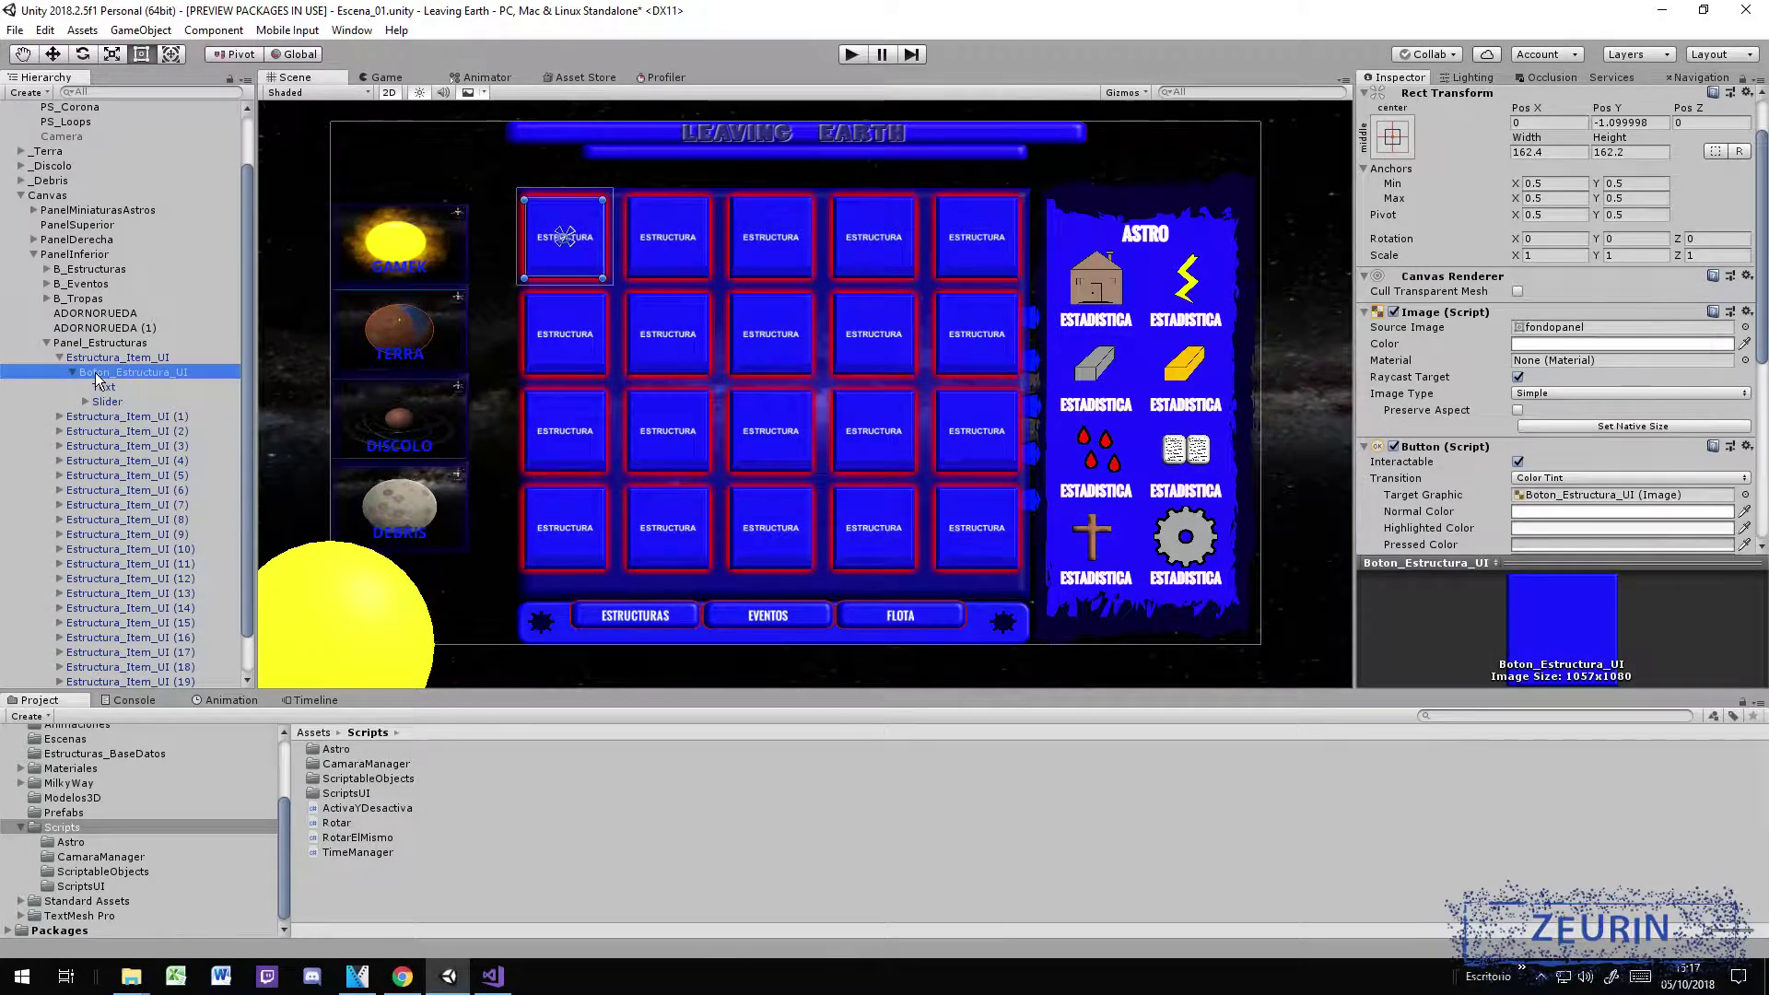
Step: Collapse the hierarchy tree and show the Prefabs folder holding the Estructura_Item_UI prefab
left_click(72, 372)
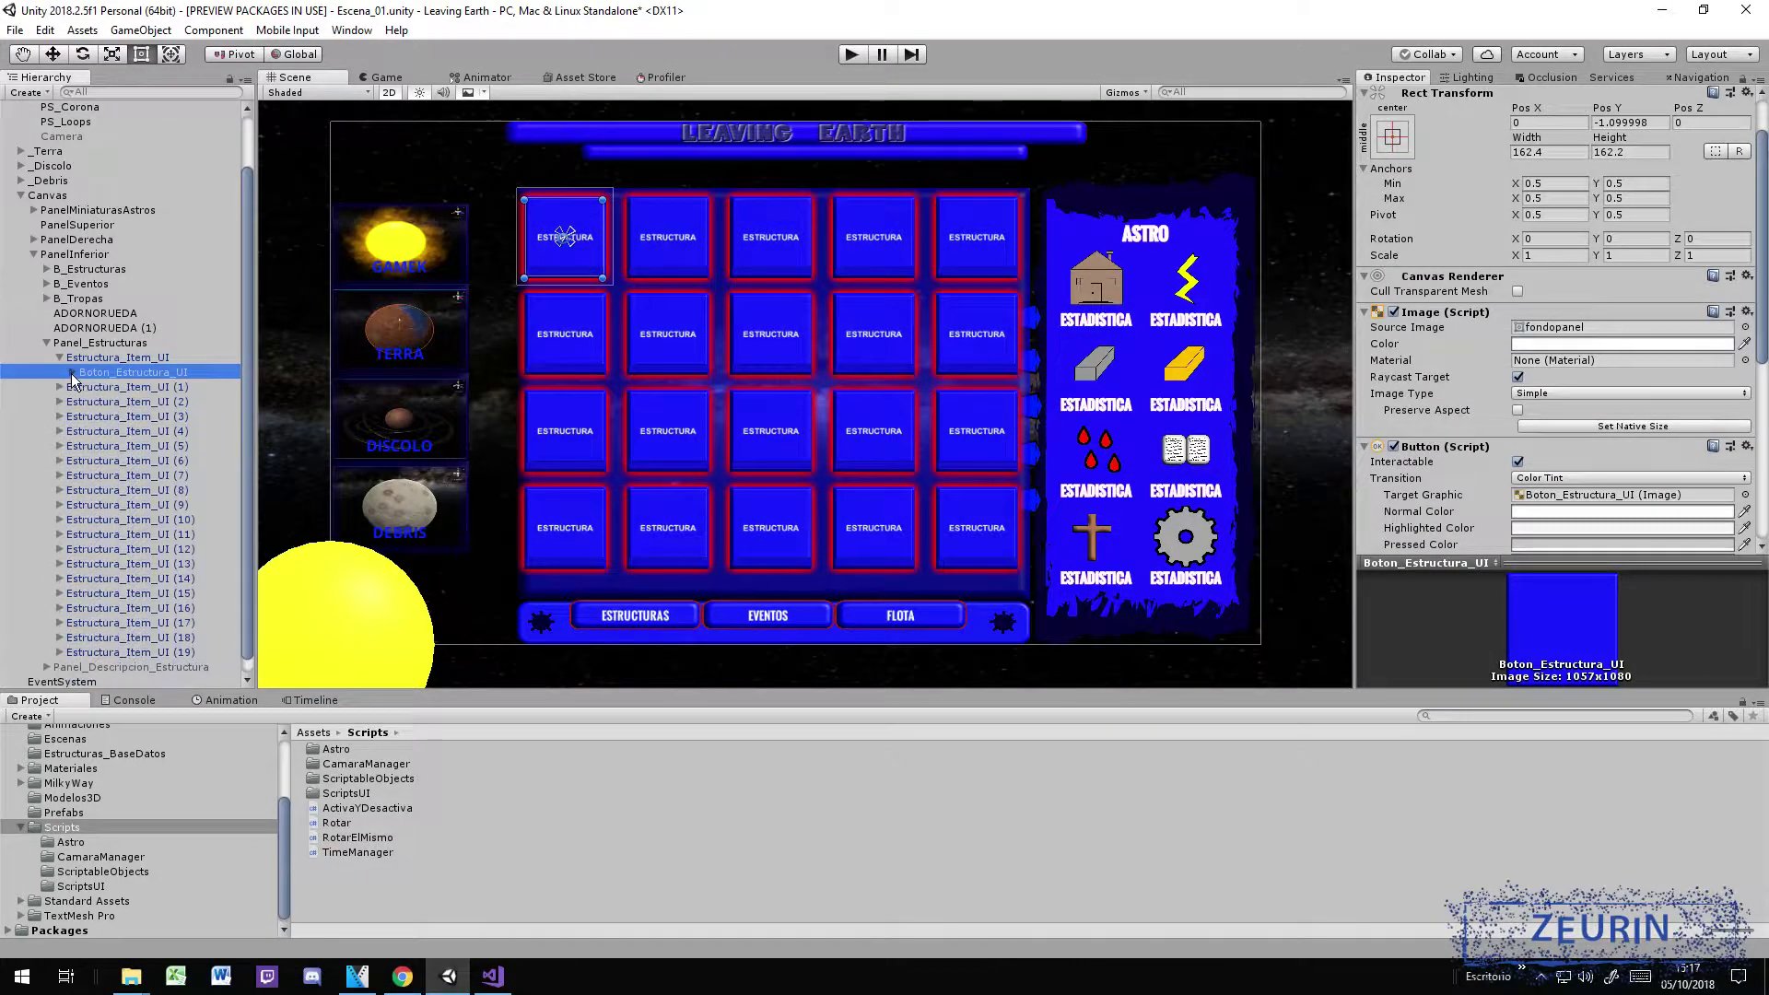
left_click(61, 358)
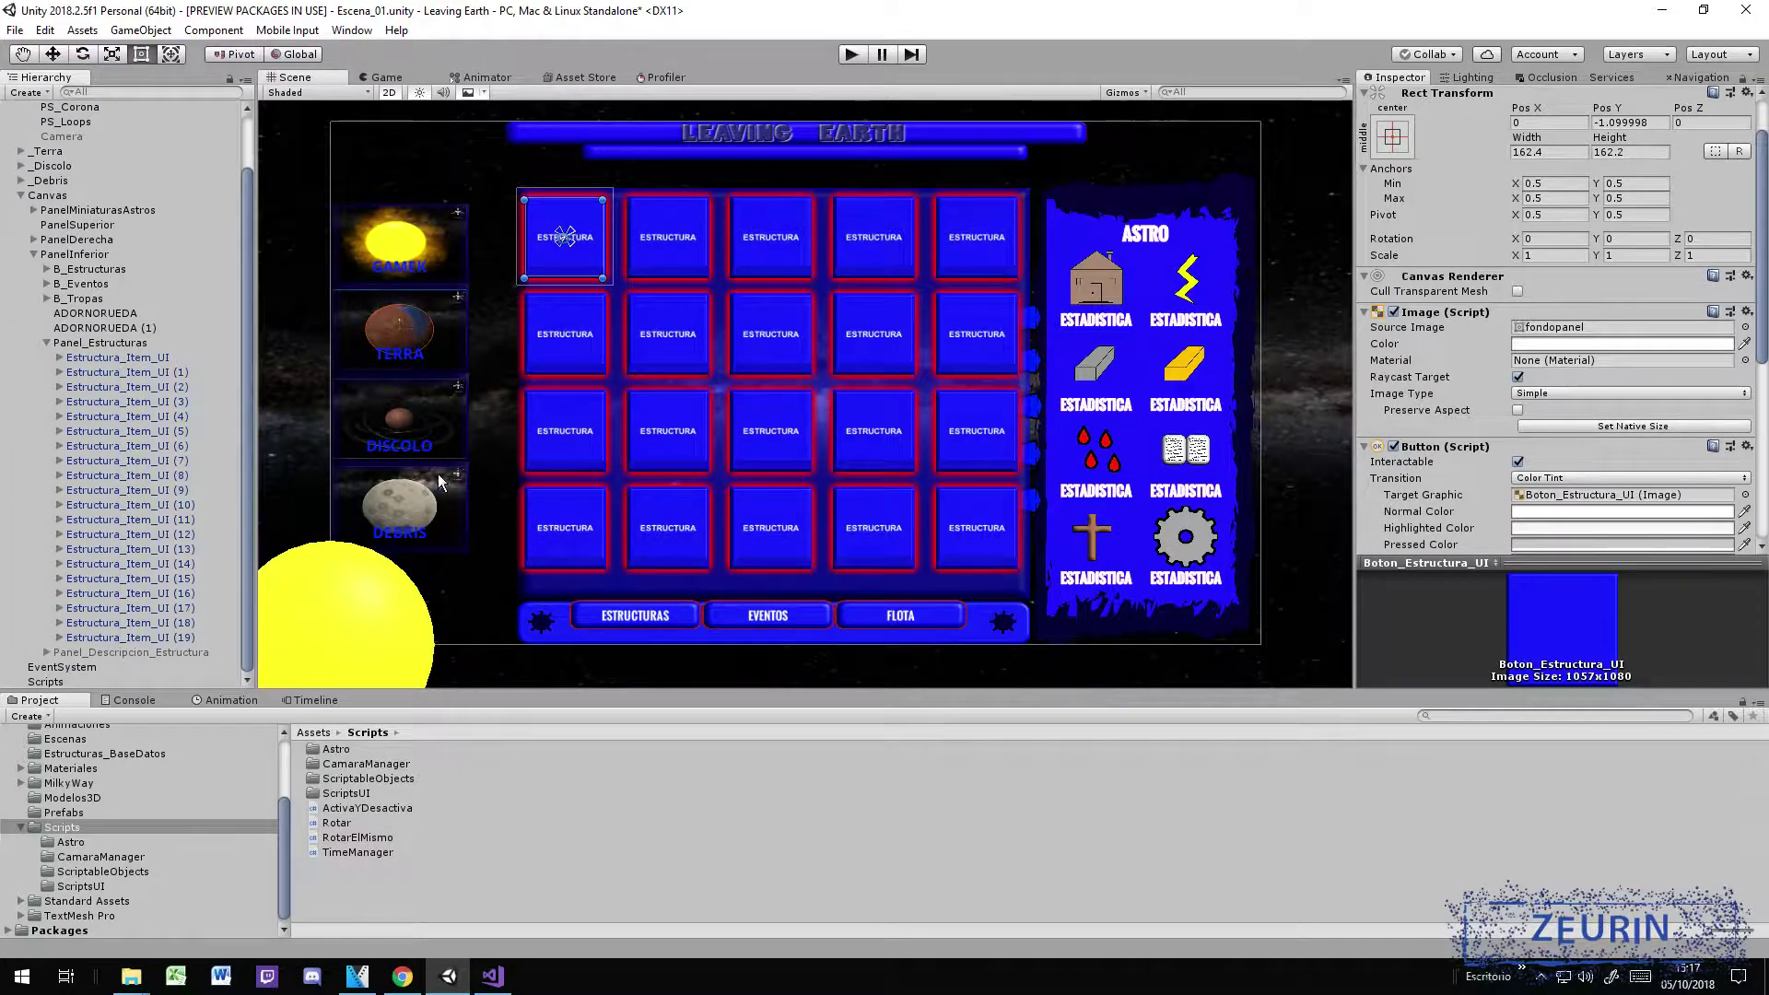
left_click(80, 812)
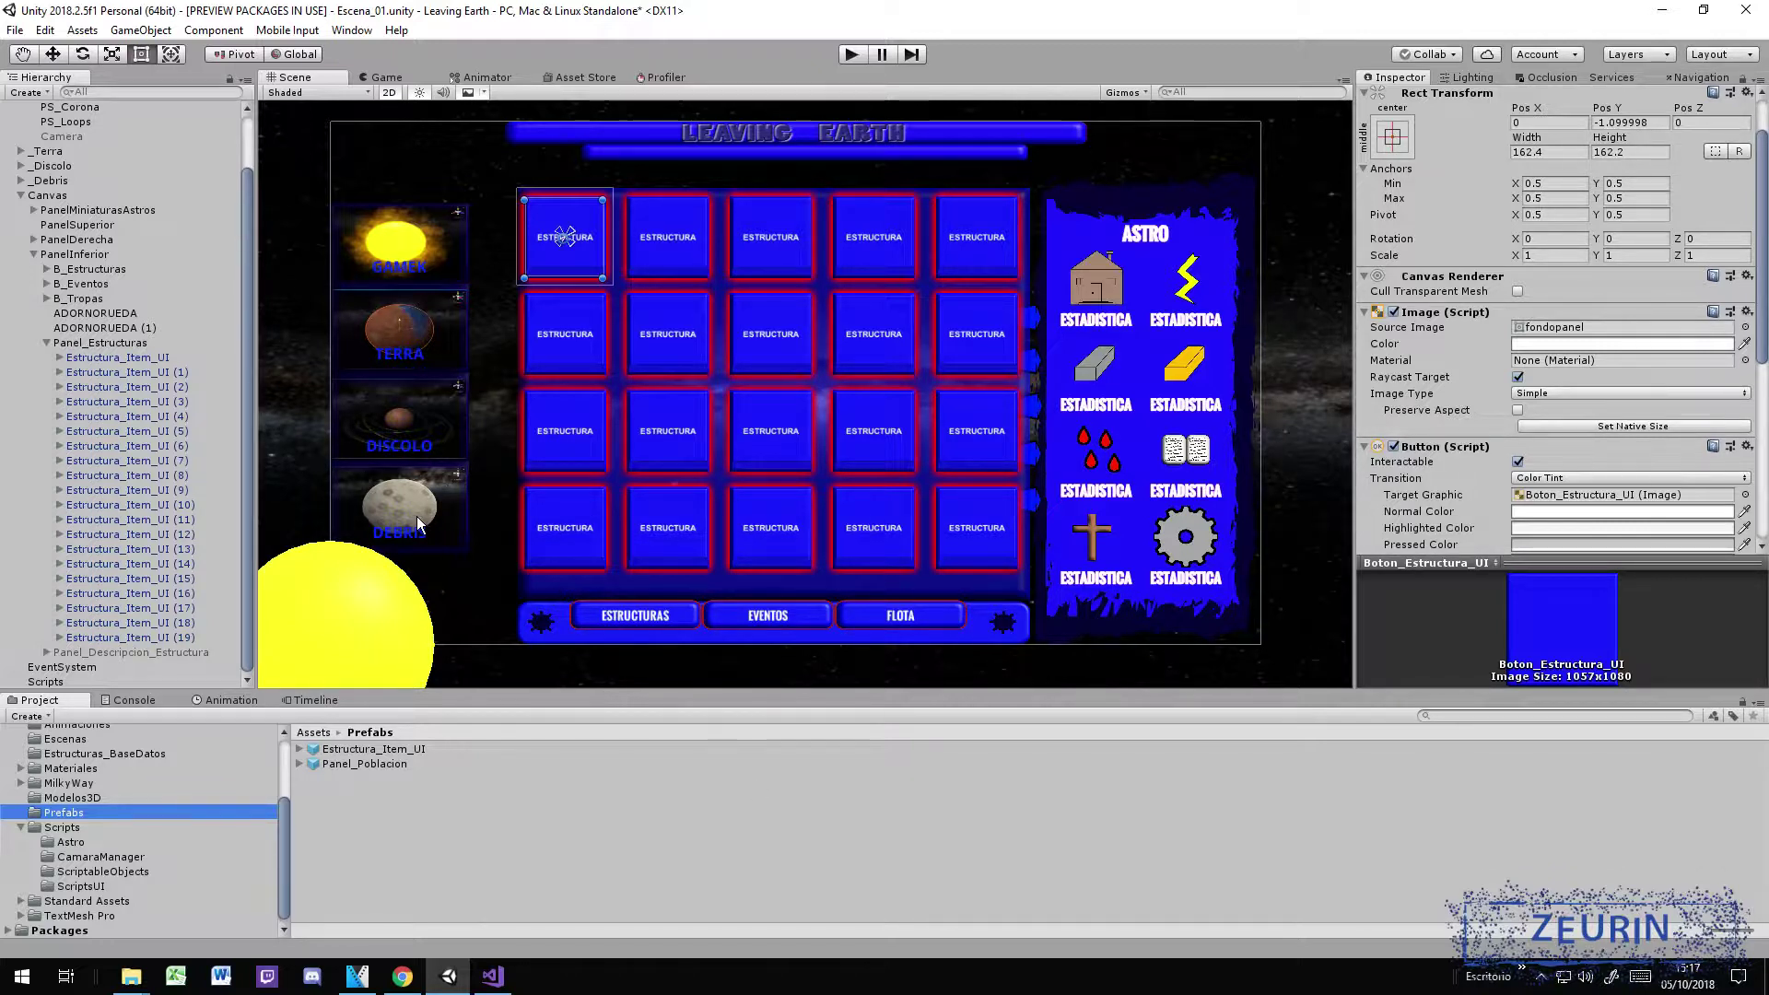
Step: Scroll the button's Inspector, then select Panel_Estructuras to view its Grid Layout Group and Cargar Estructuras fields
scroll(1461, 340, "down", 3)
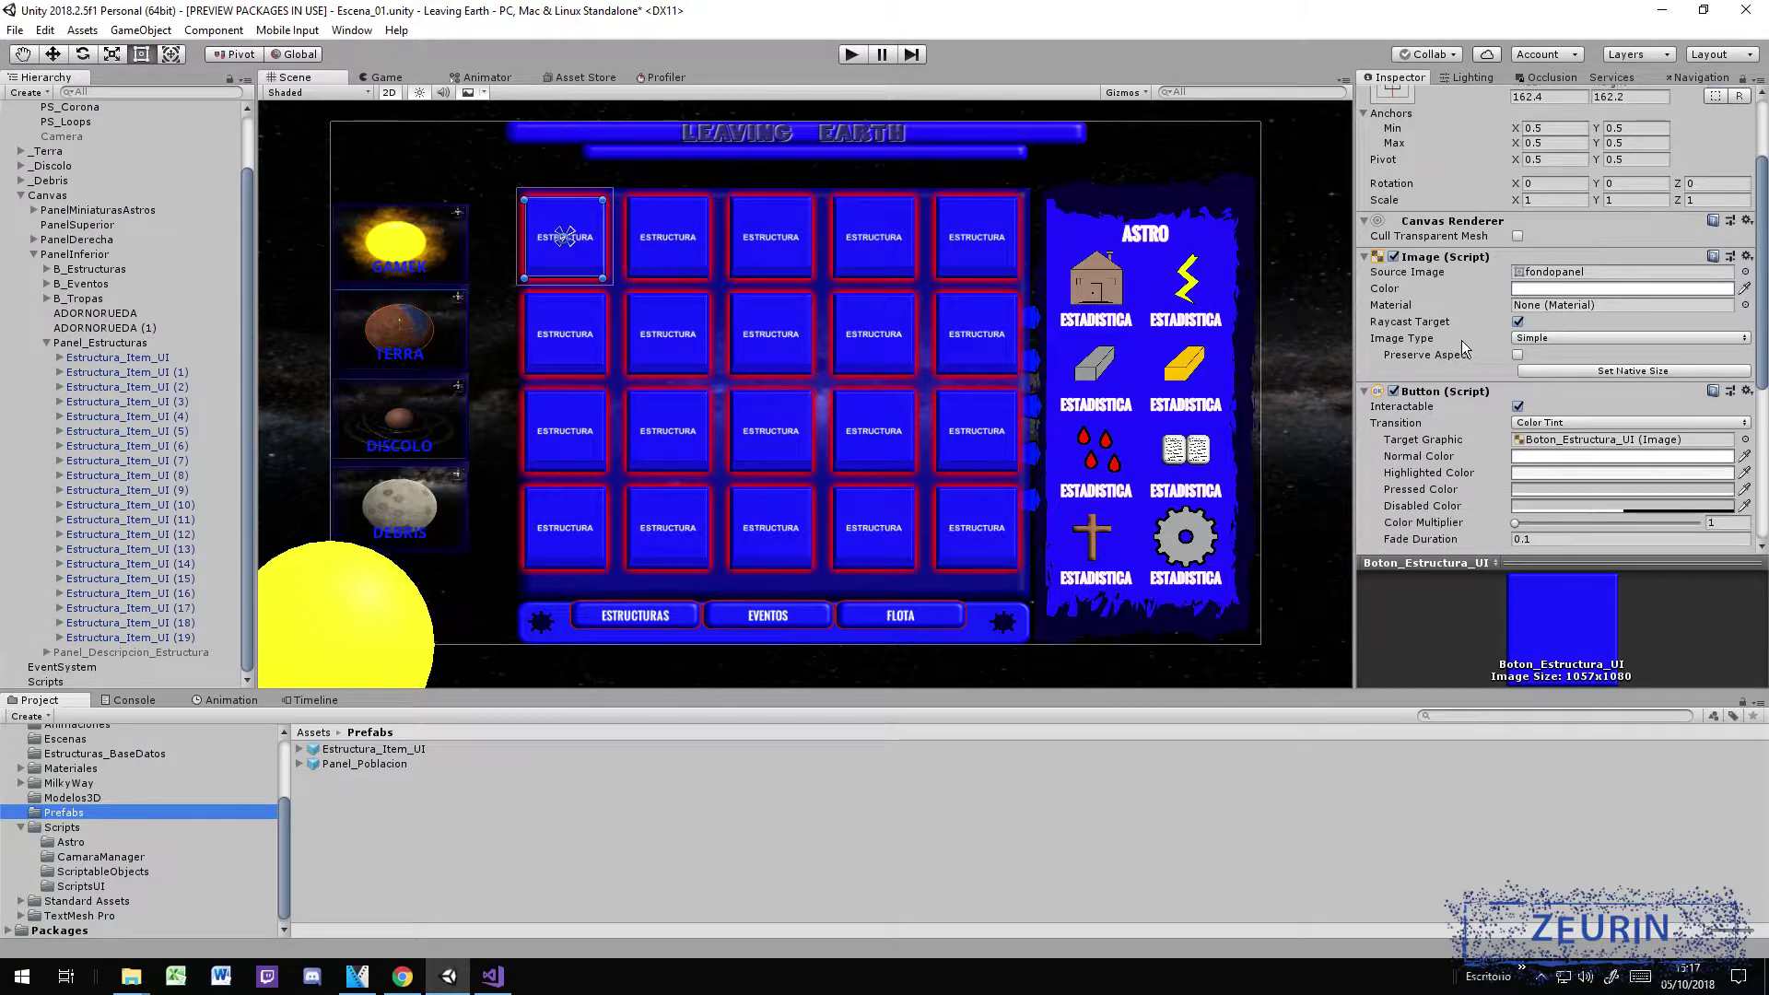
scroll(1461, 340, "down", 5)
scroll(1462, 345, "down", 5)
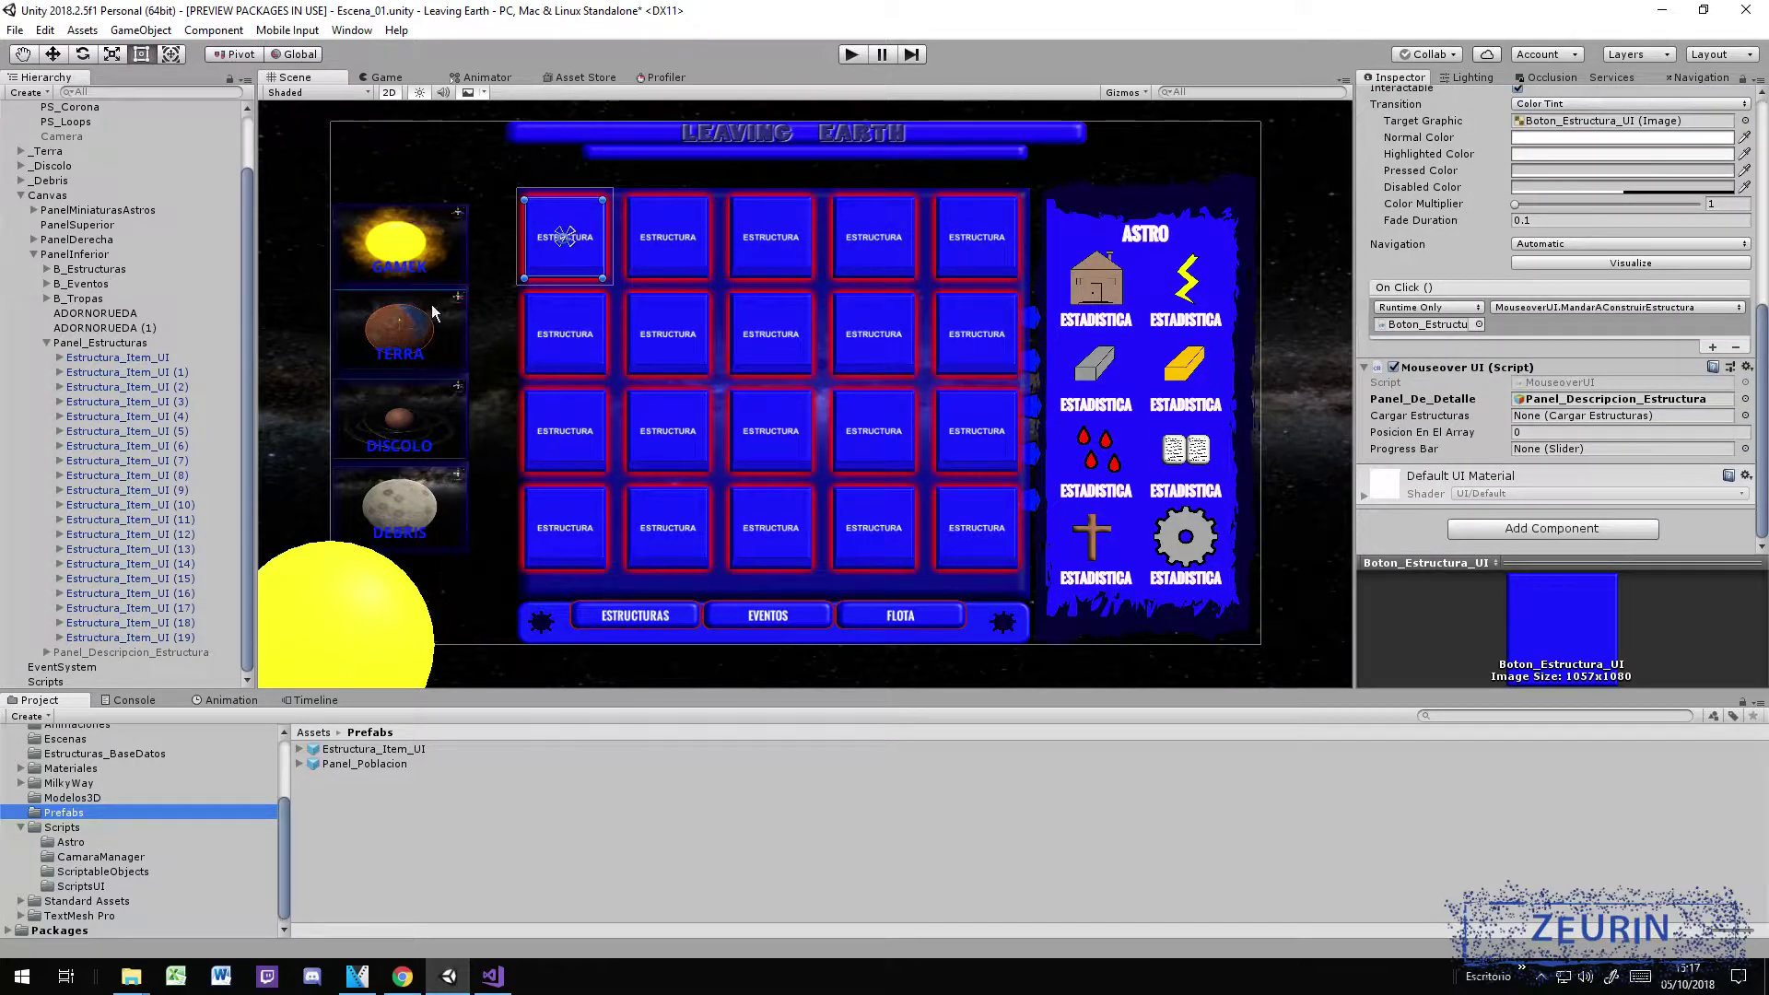
left_click(115, 344)
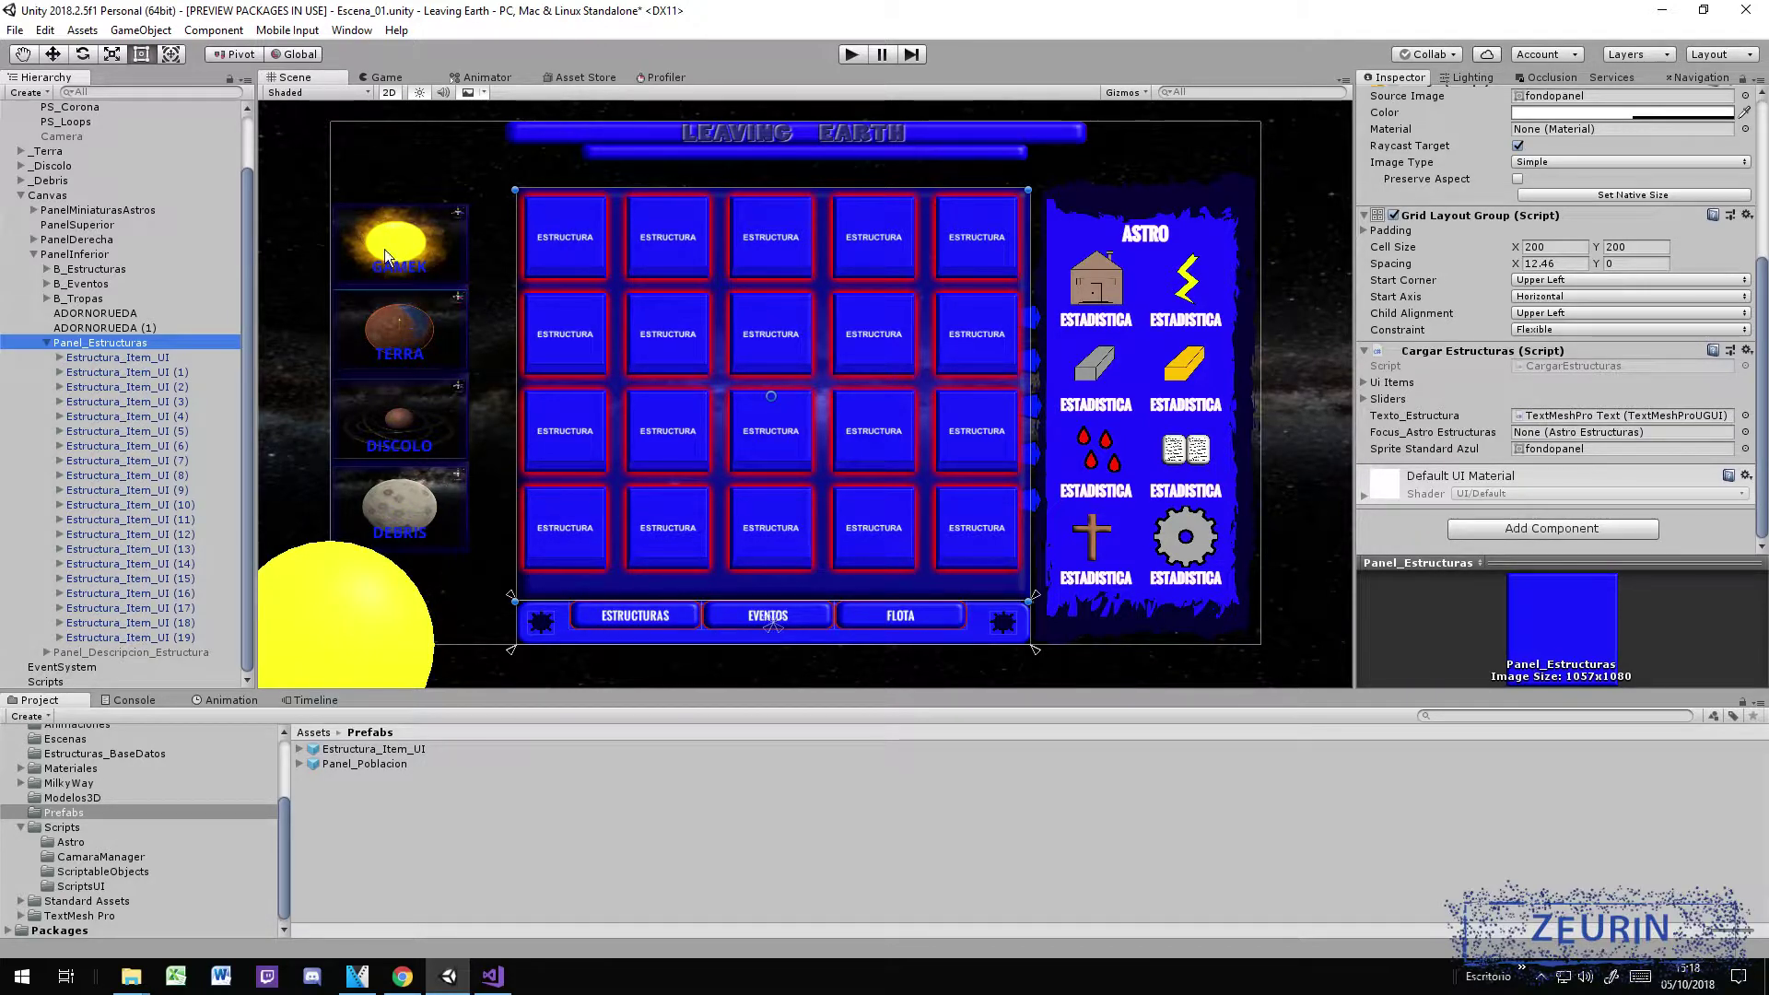
left_click(493, 982)
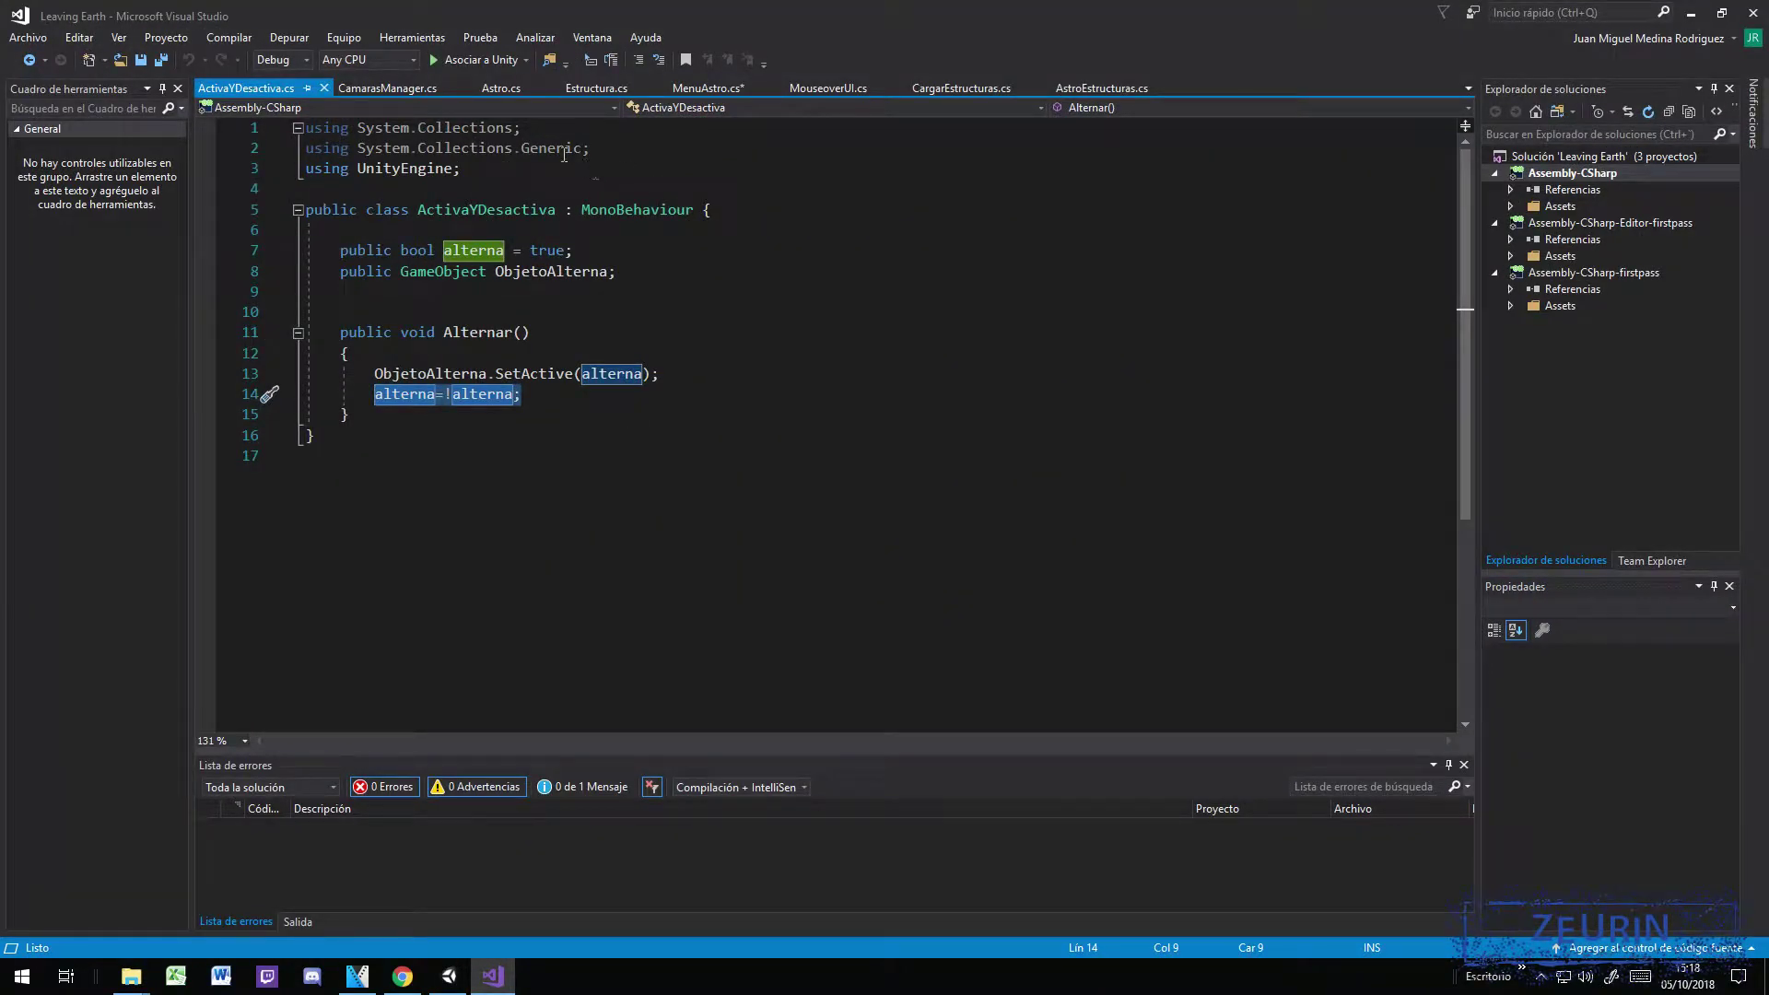
Step: Highlight the Estructuras list on line 16 of AstroEstructuras.cs, compare with Unity, then open CargarEstructuras.cs
left_click(1106, 88)
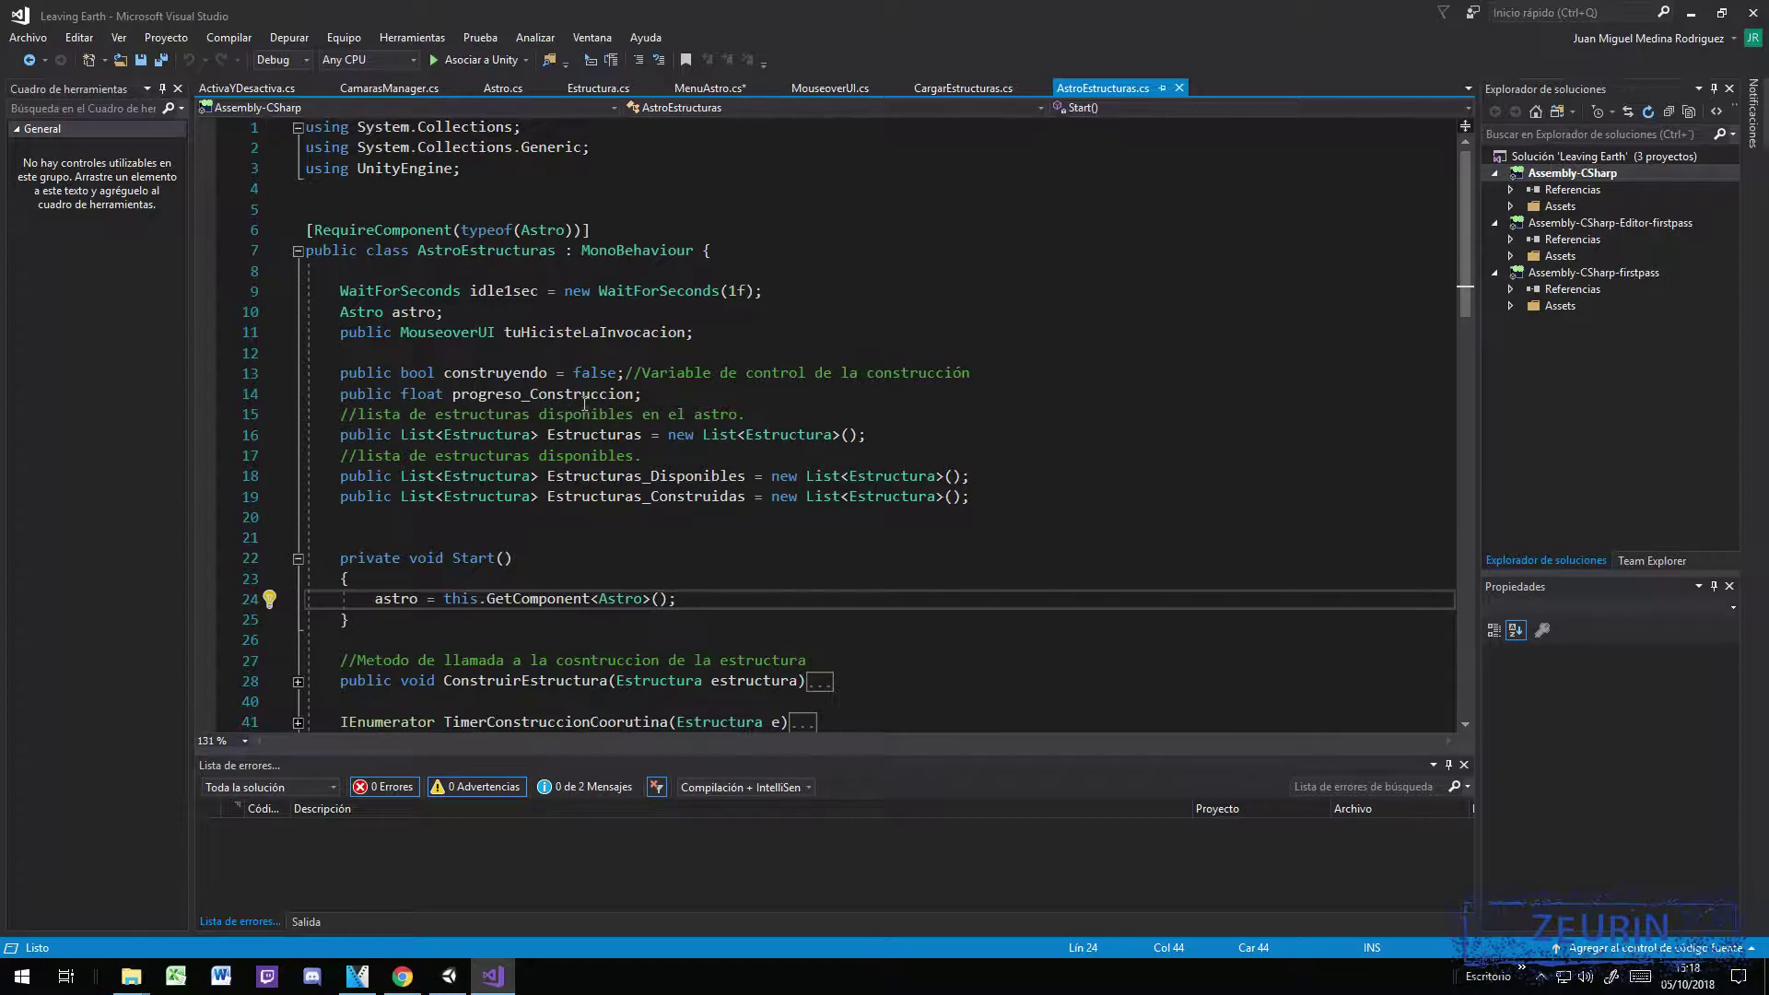
mouse_move(879, 440)
left_mouse_down()
mouse_move(358, 434)
mouse_move(343, 415)
left_mouse_up()
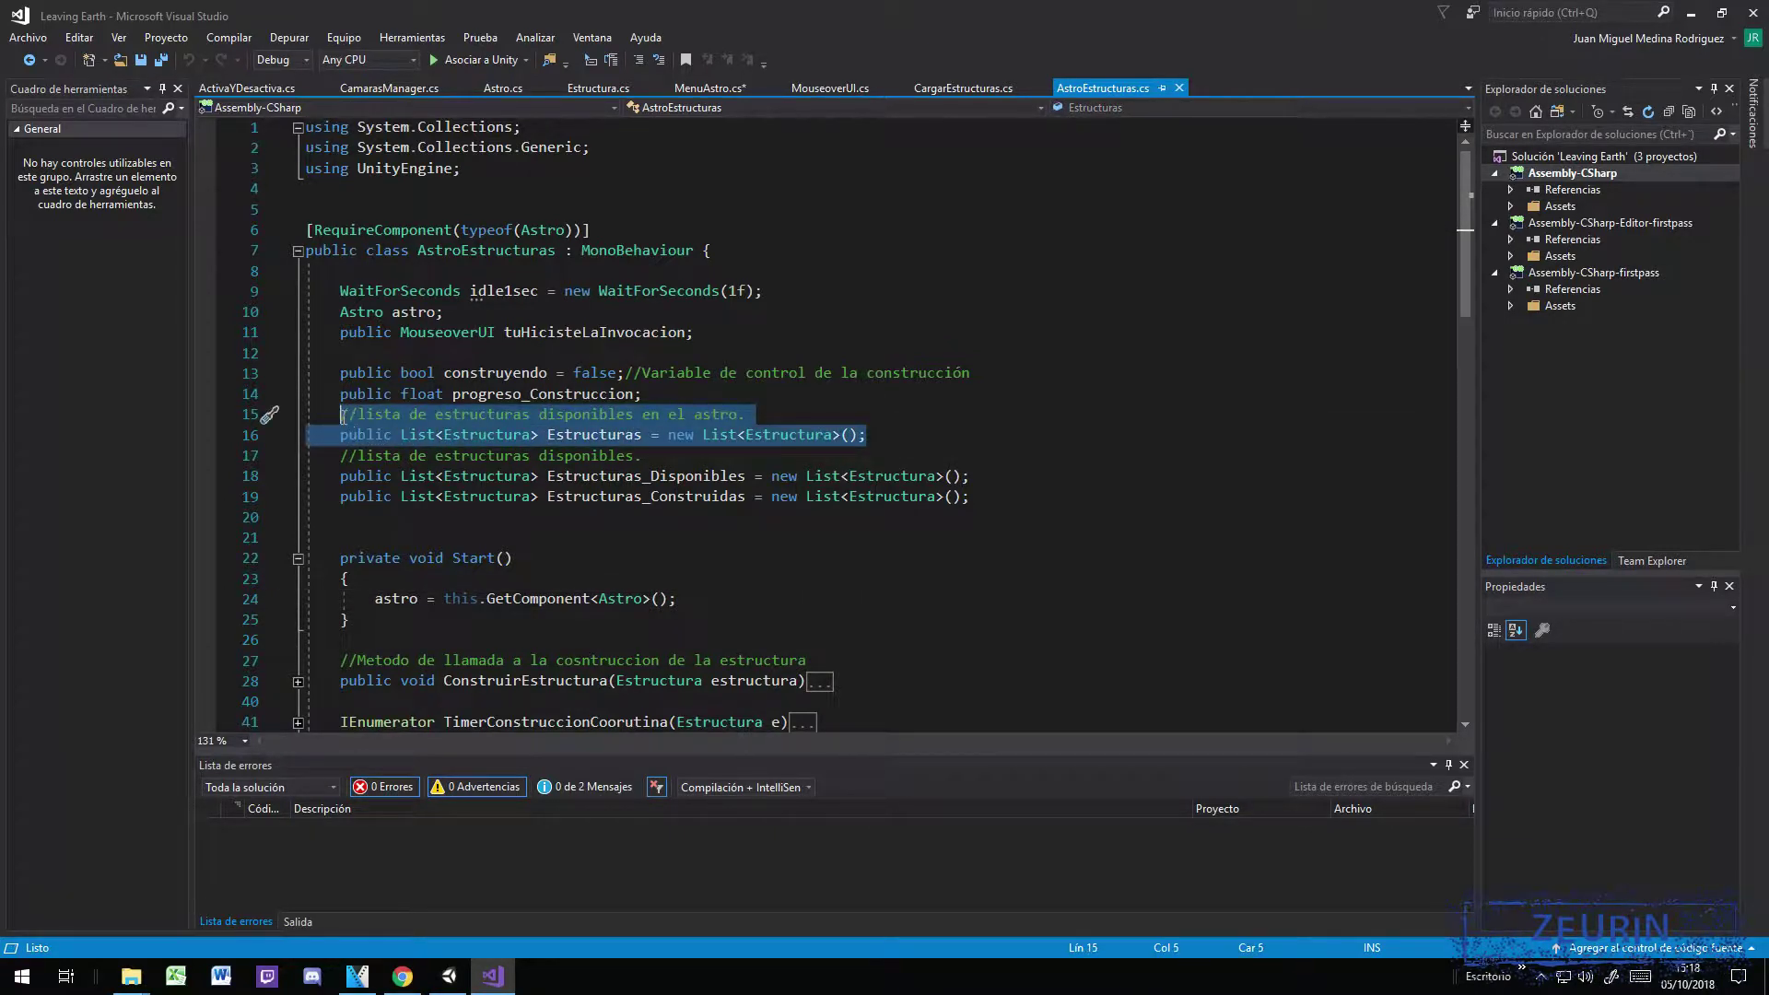
left_click(449, 976)
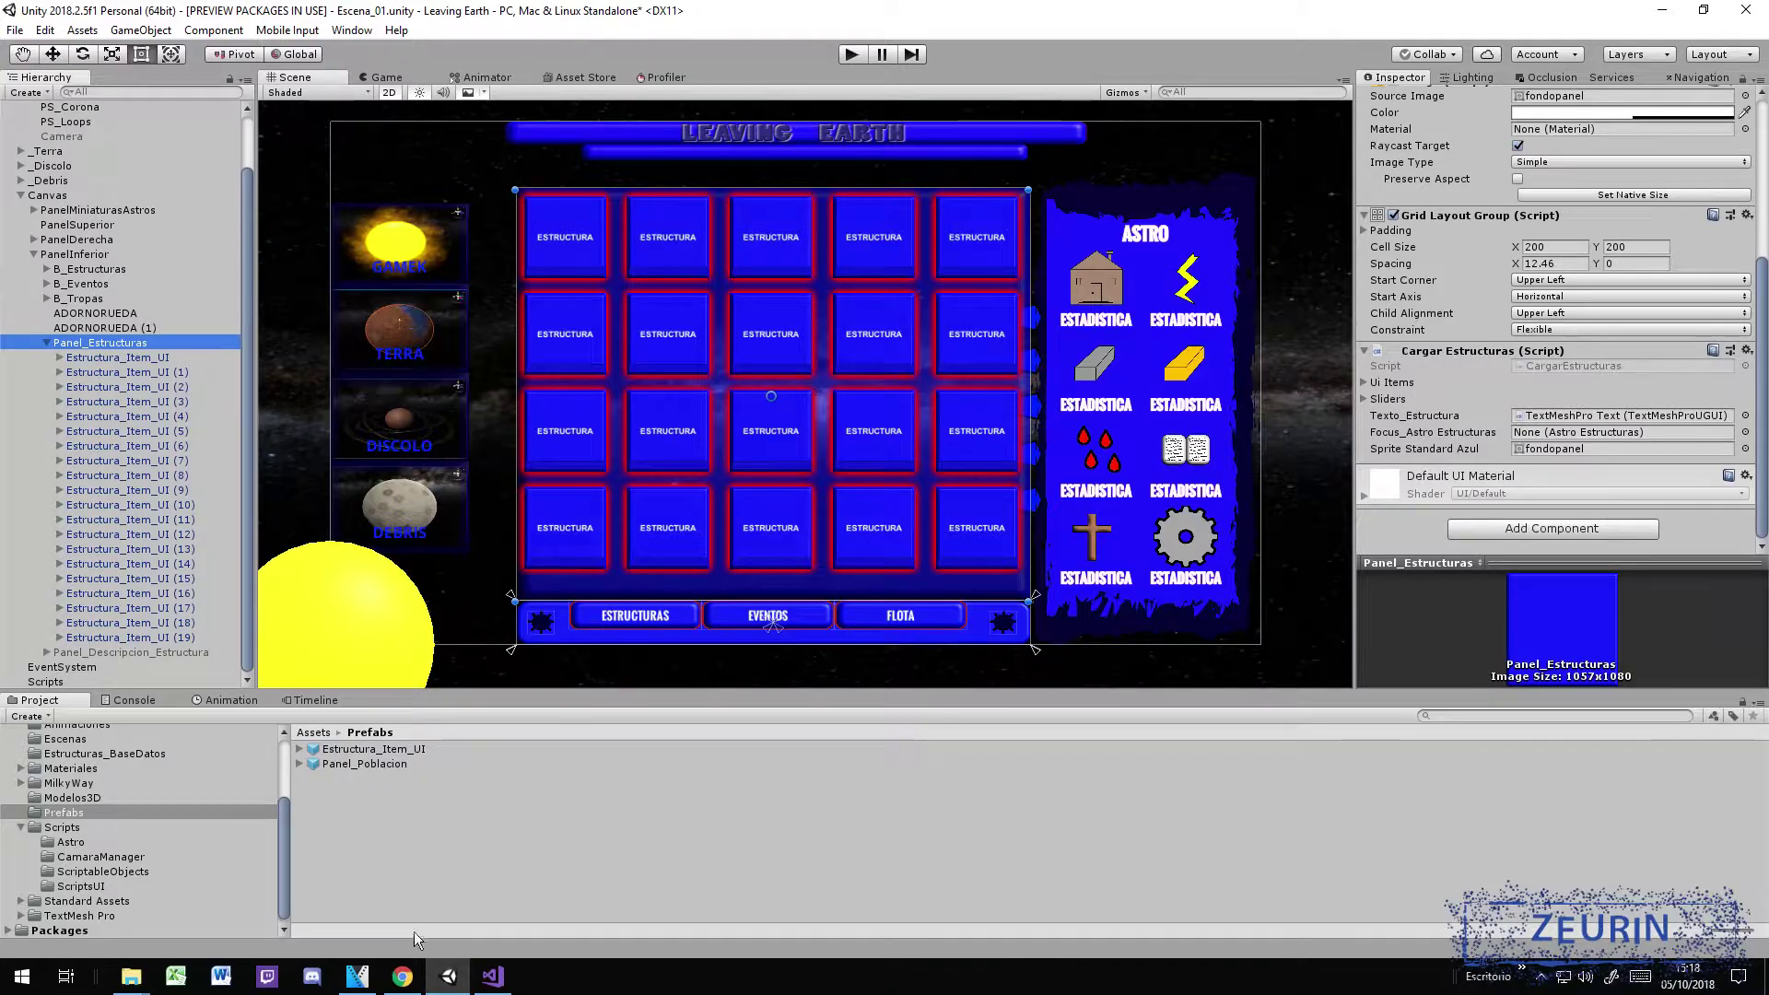
left_click(493, 975)
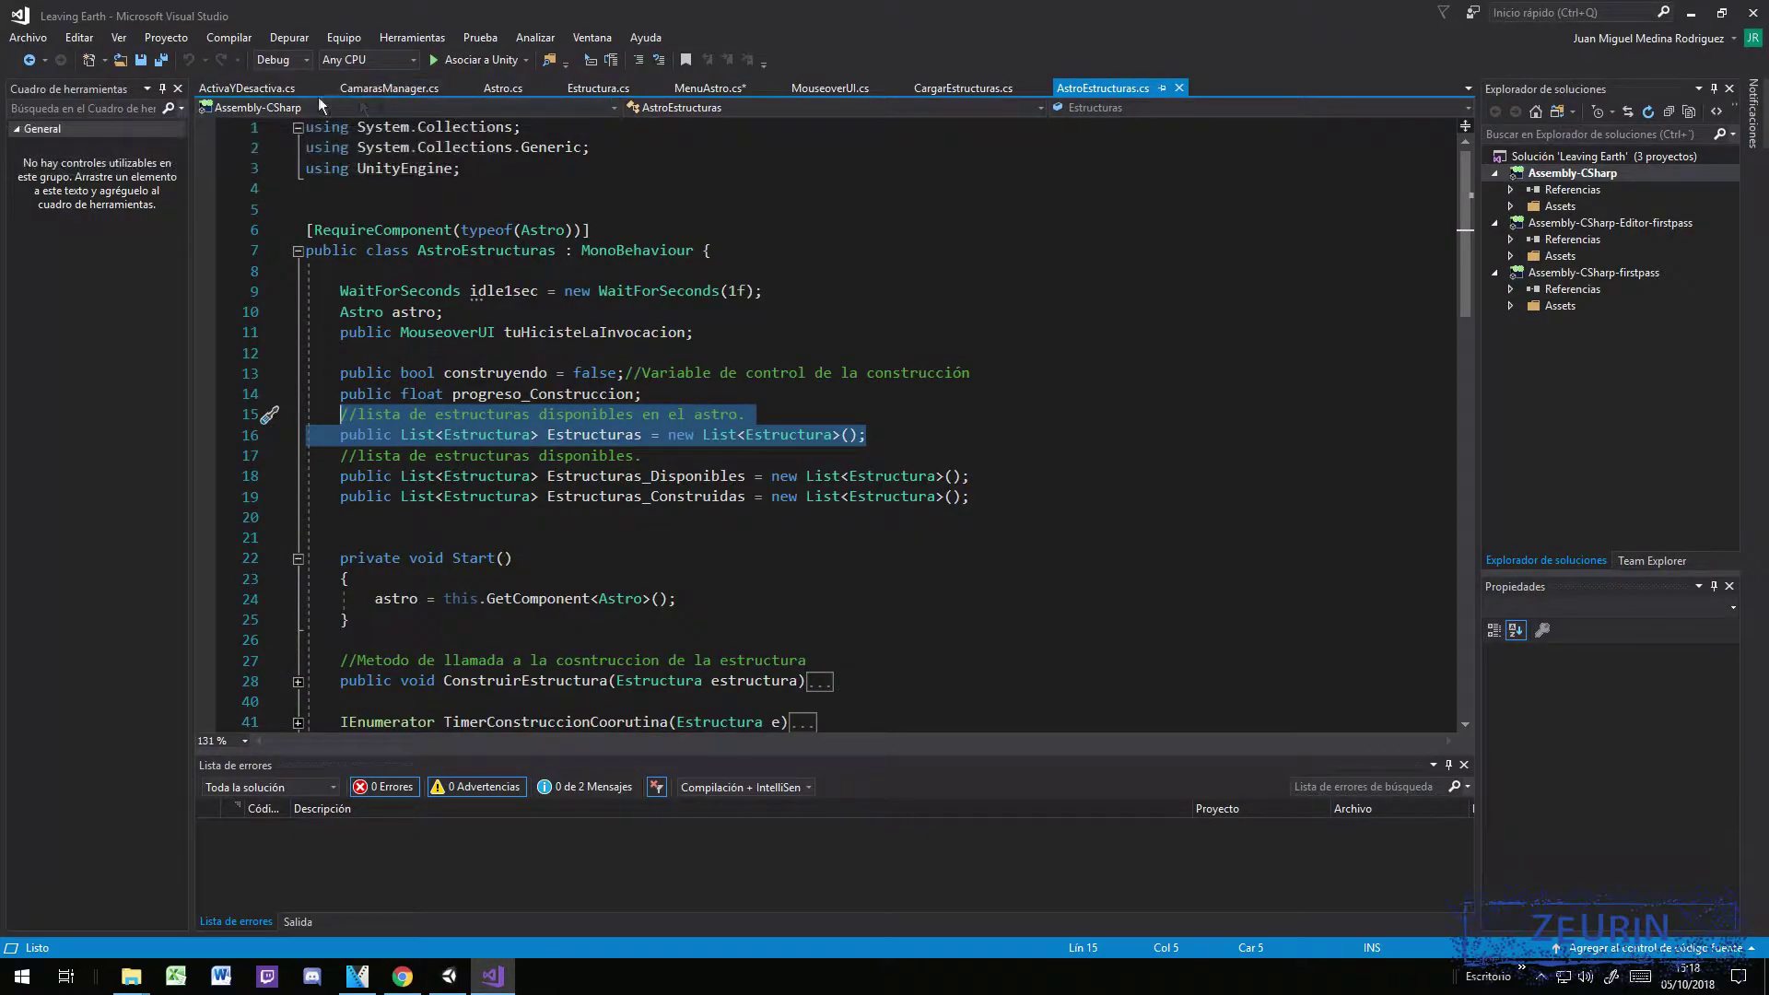
left_click(955, 88)
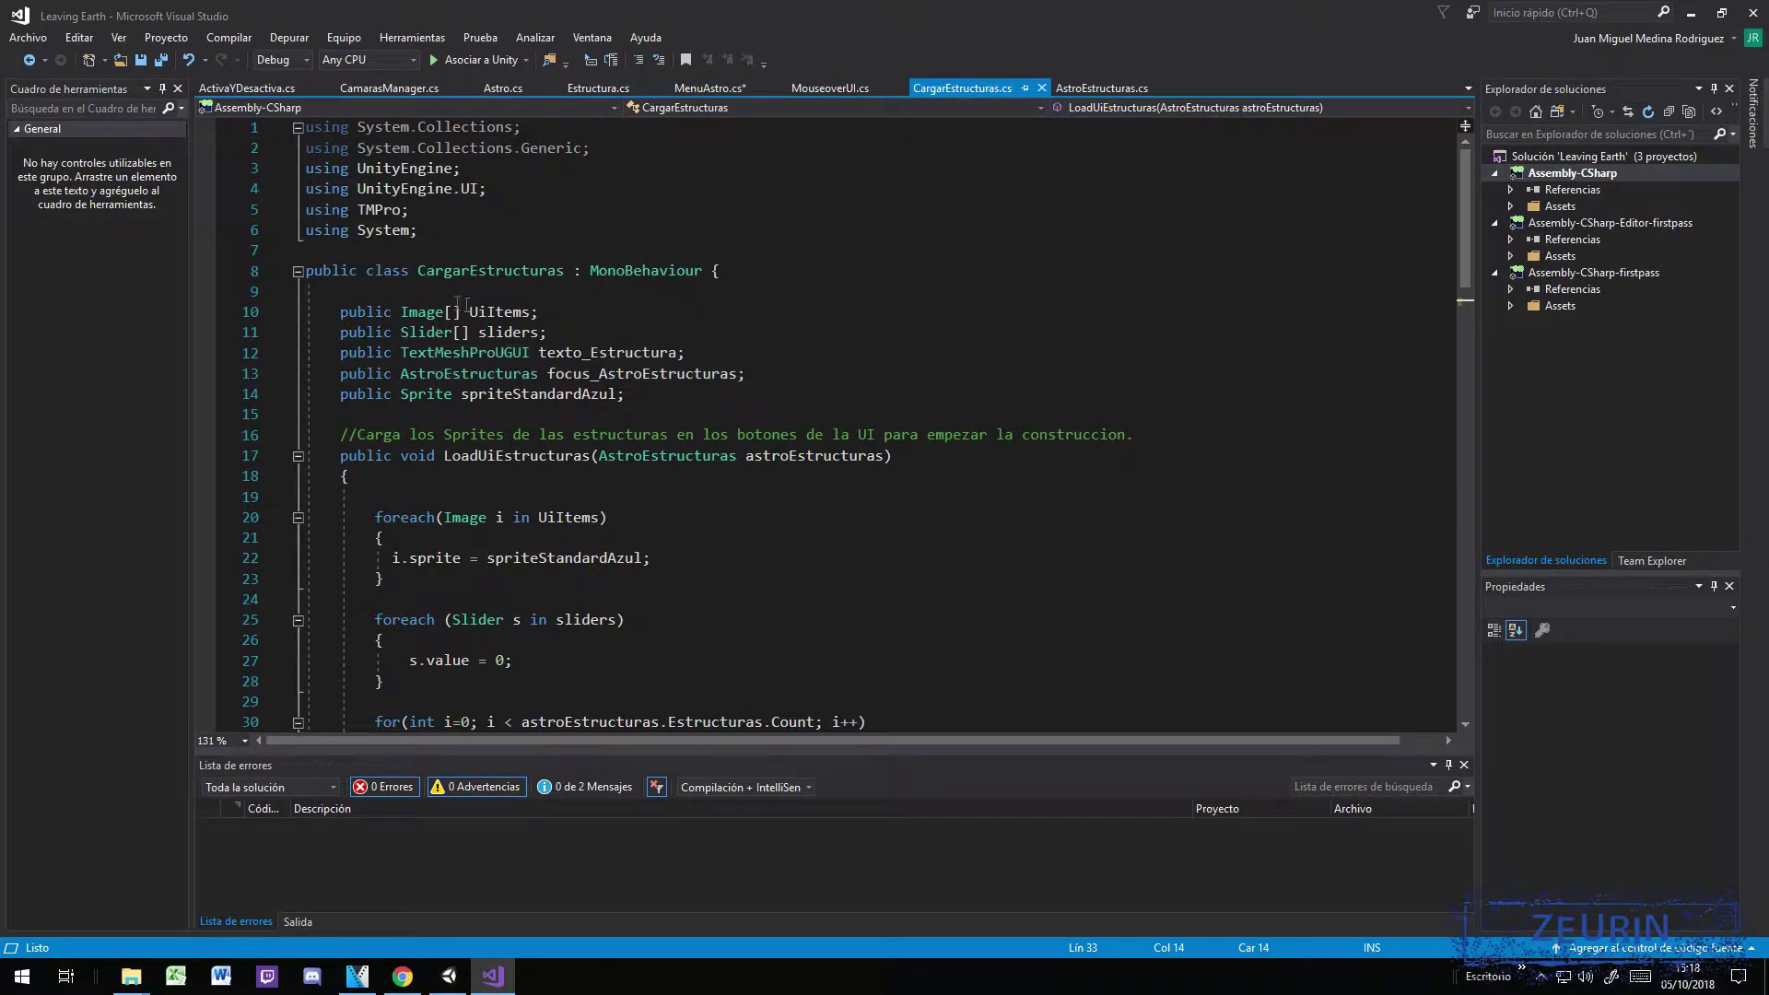
Step: Select the UiItems, sliders, texto_Estructura and focus_AstroEstructuras declarations in CargarEstructuras.cs one by one
left_click(575, 308)
key("shift+ctrl+Left")
key("shift+ctrl+Left")
key("shift+ctrl+Left")
key("shift+ctrl+Left")
key("shift+ctrl+Left")
key("shift+Right")
key("shift+Right")
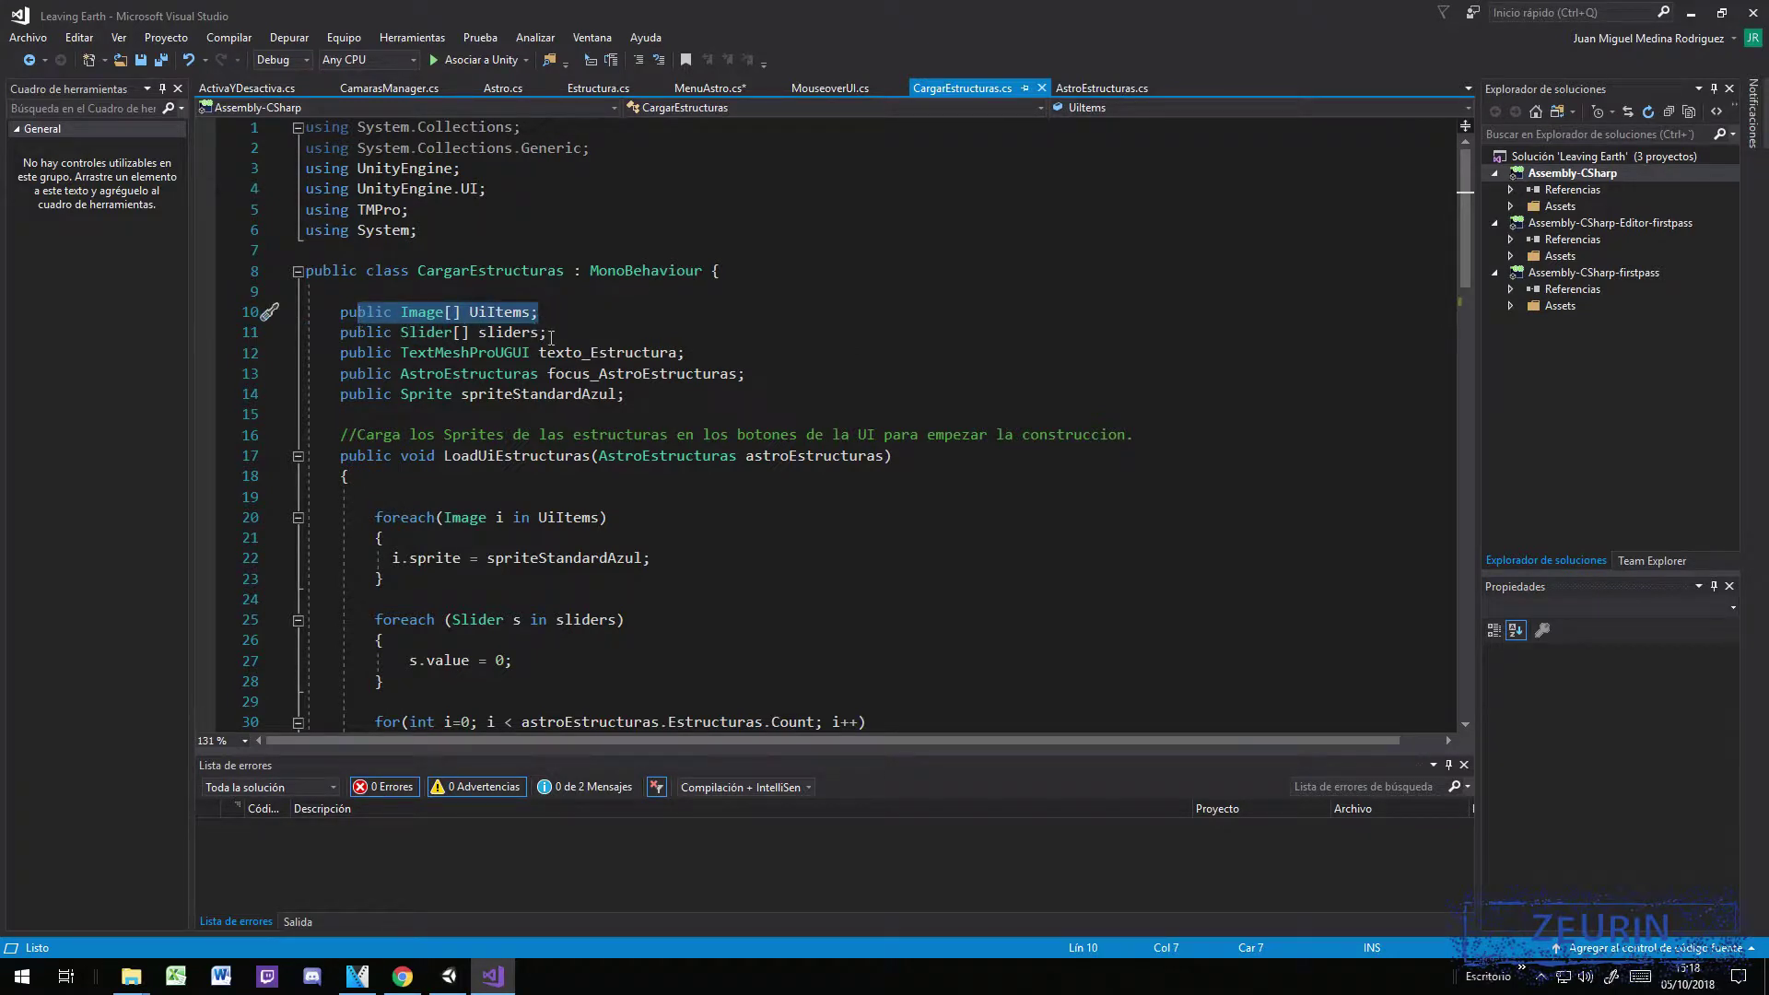
left_click_drag(551, 333, 334, 331)
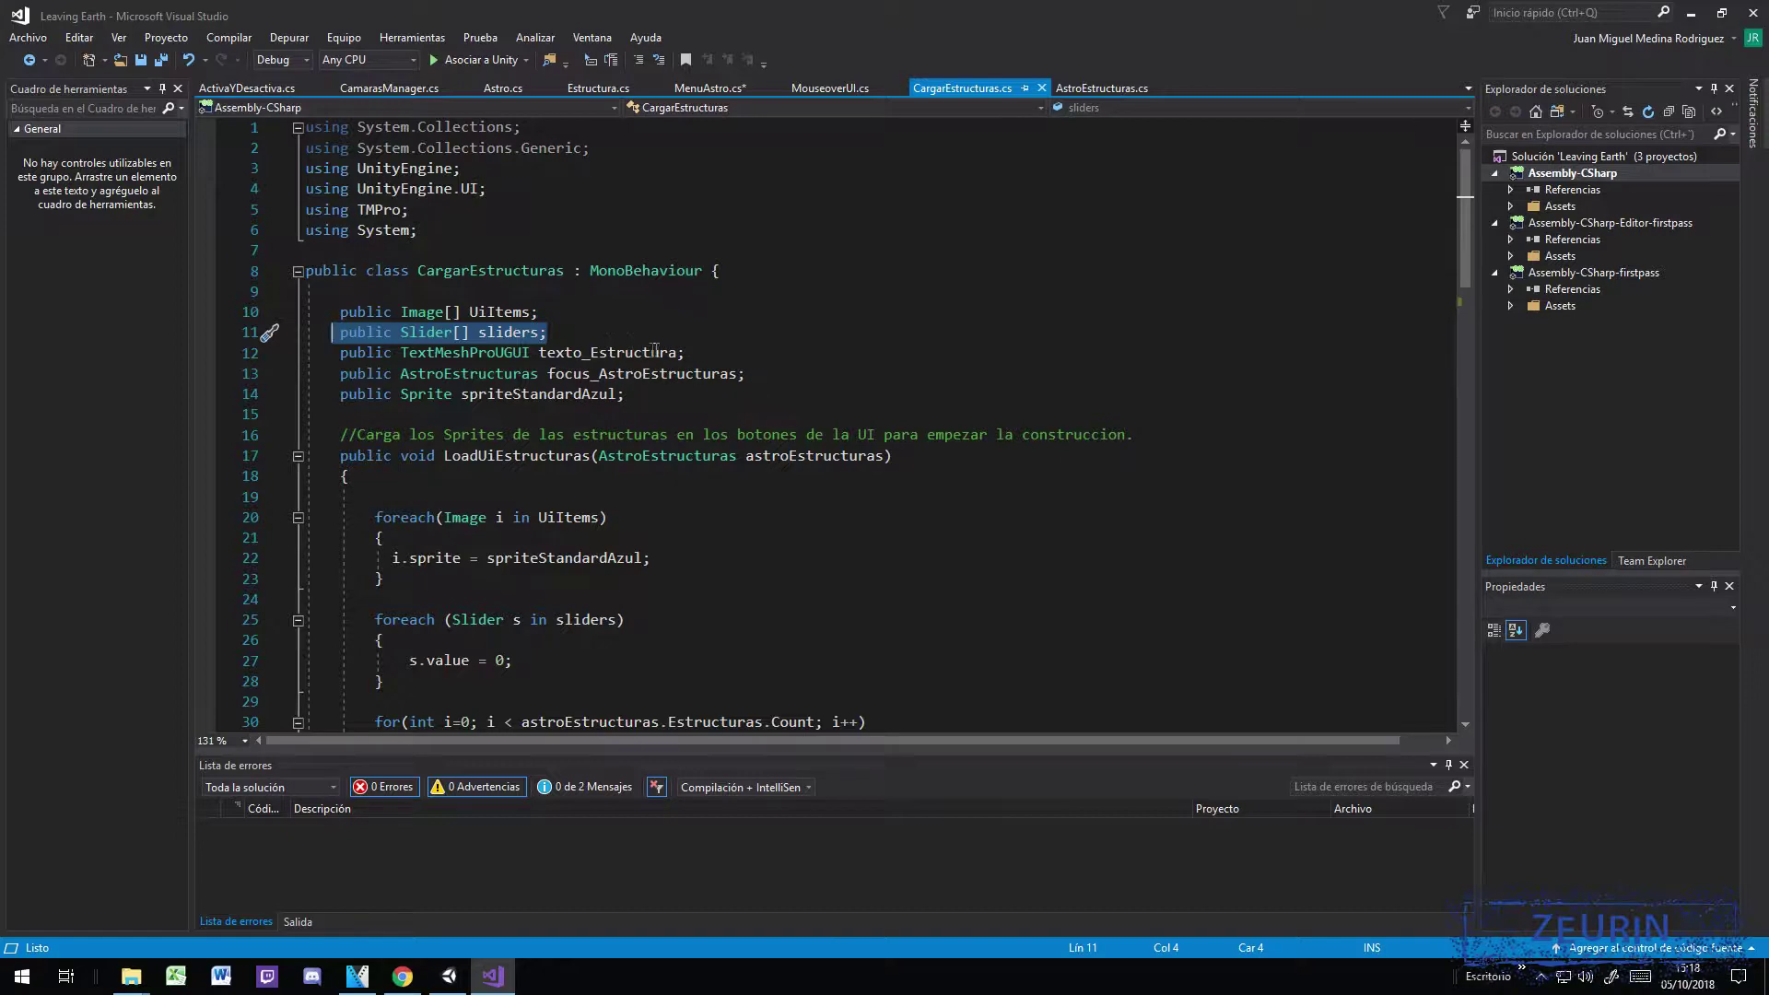
left_click_drag(703, 353, 329, 348)
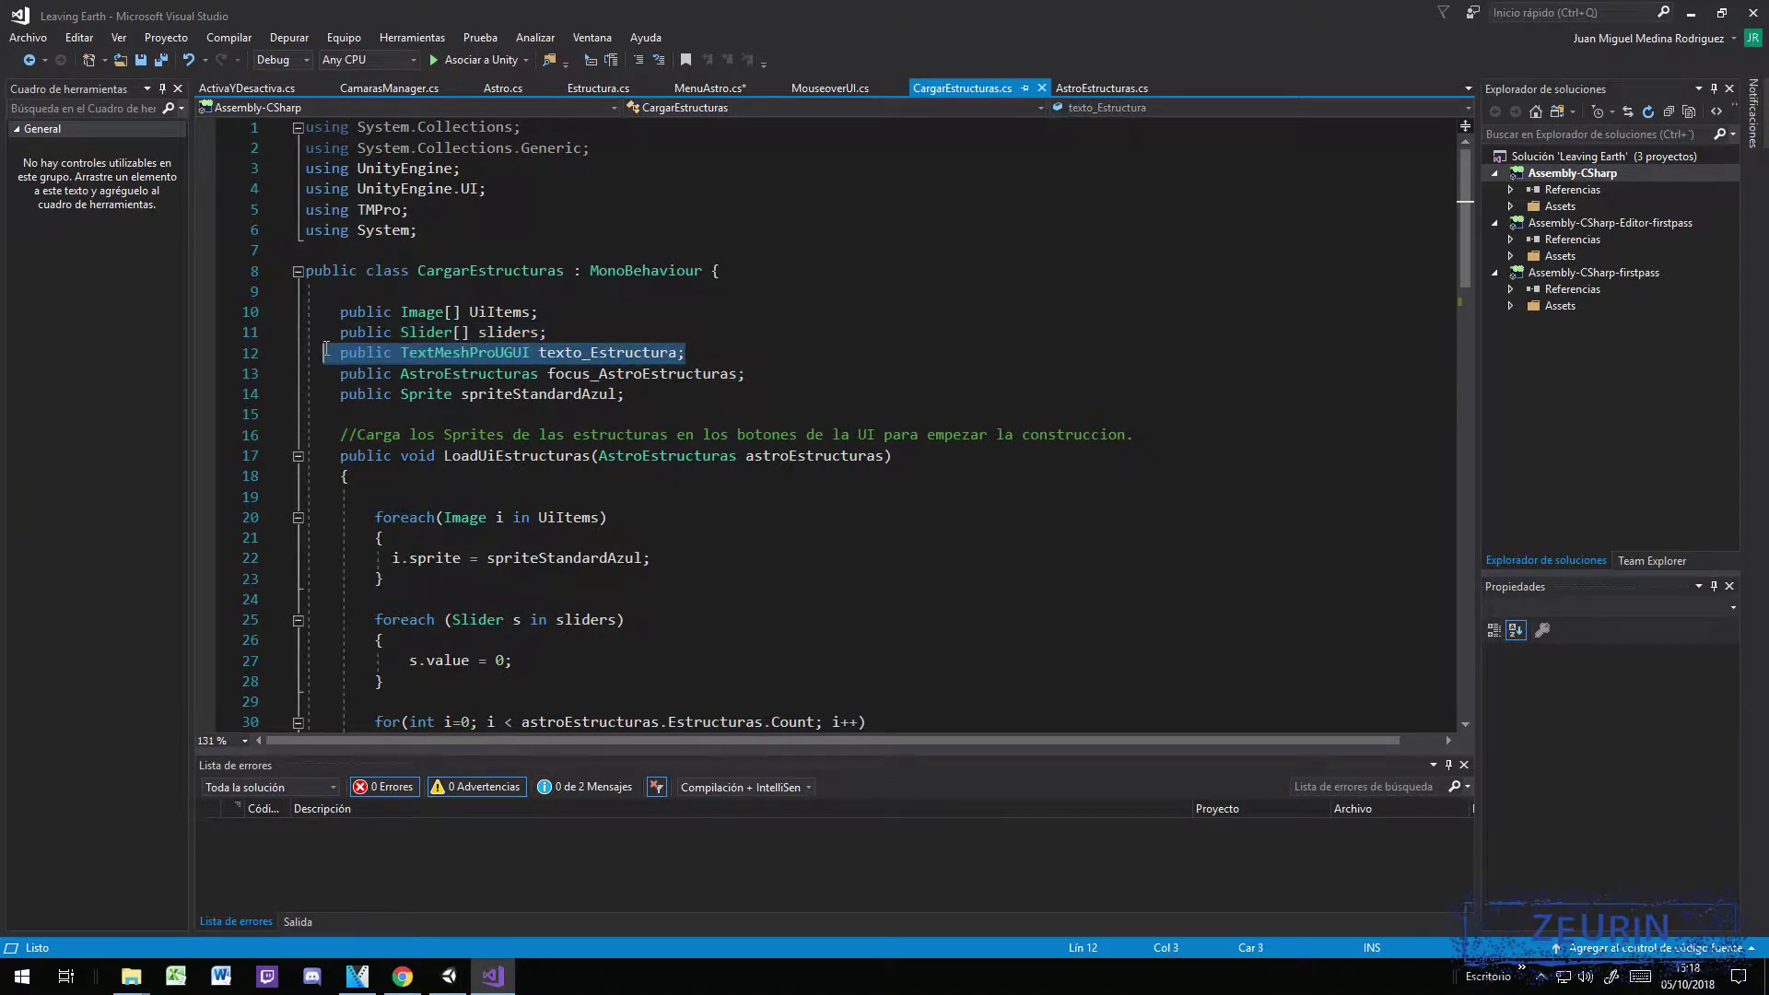
left_click_drag(338, 346, 340, 343)
left_click_drag(746, 373, 342, 374)
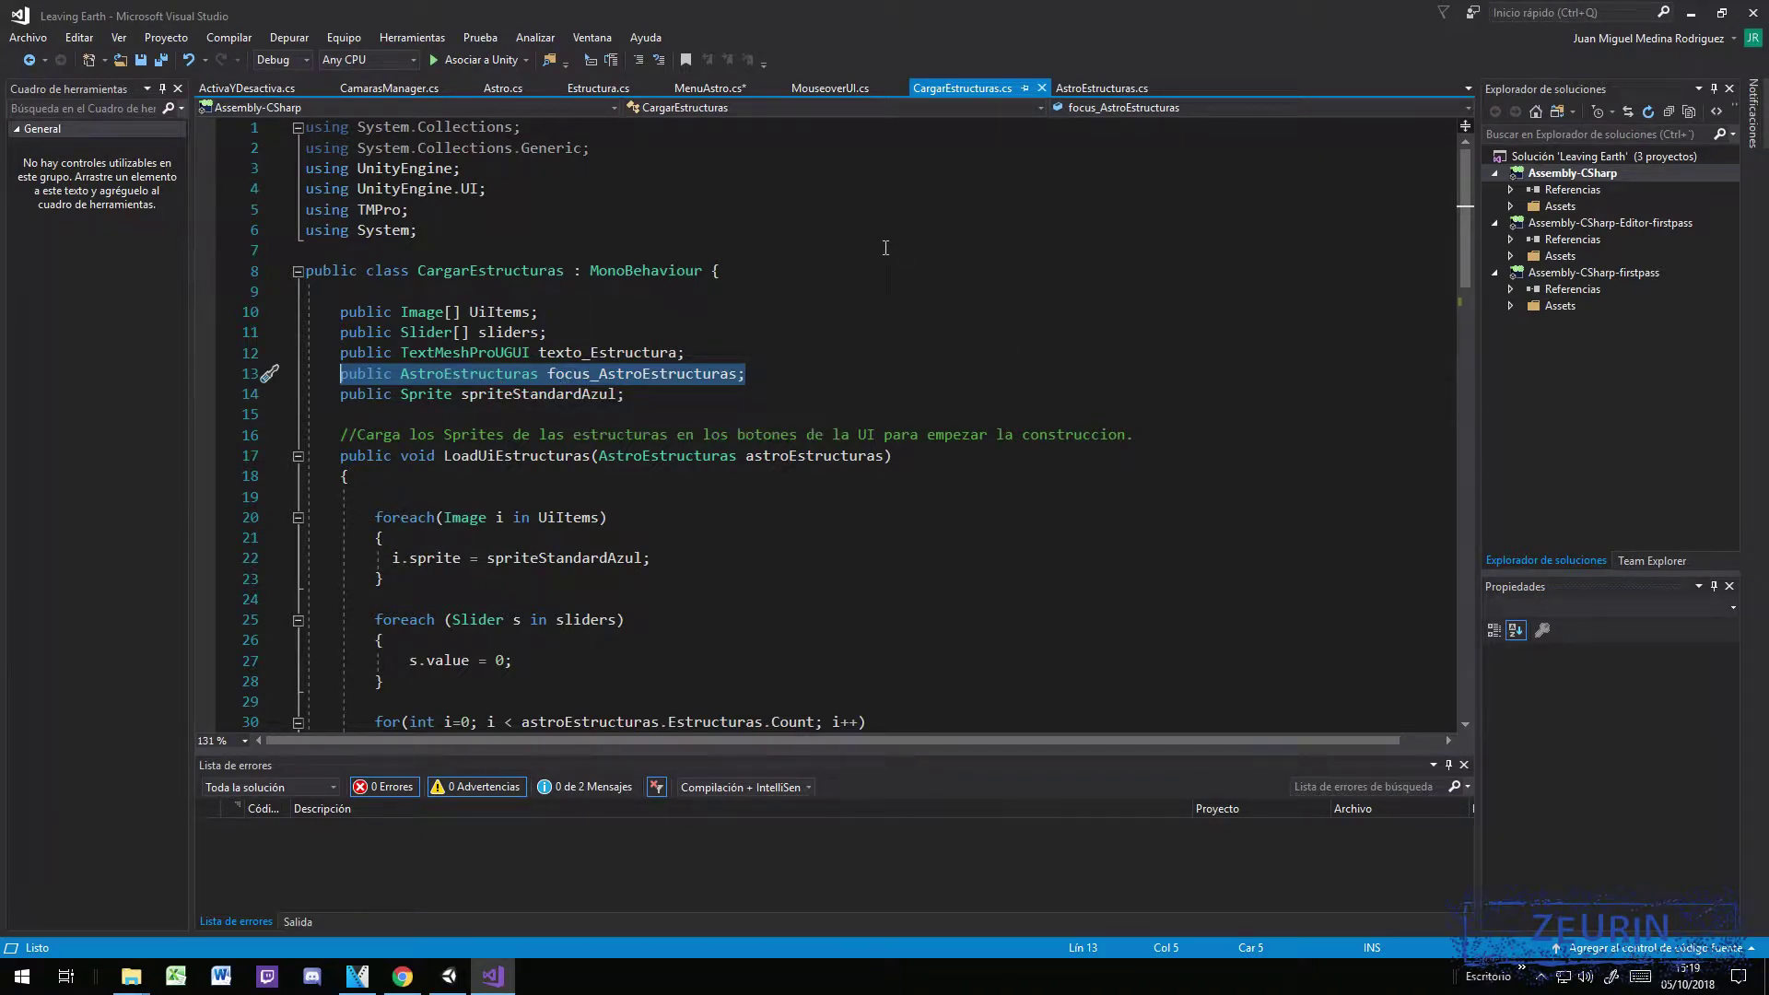
Step: After checking Unity, select the spriteStandardAzul declaration, then return to the Unity editor
left_click(448, 975)
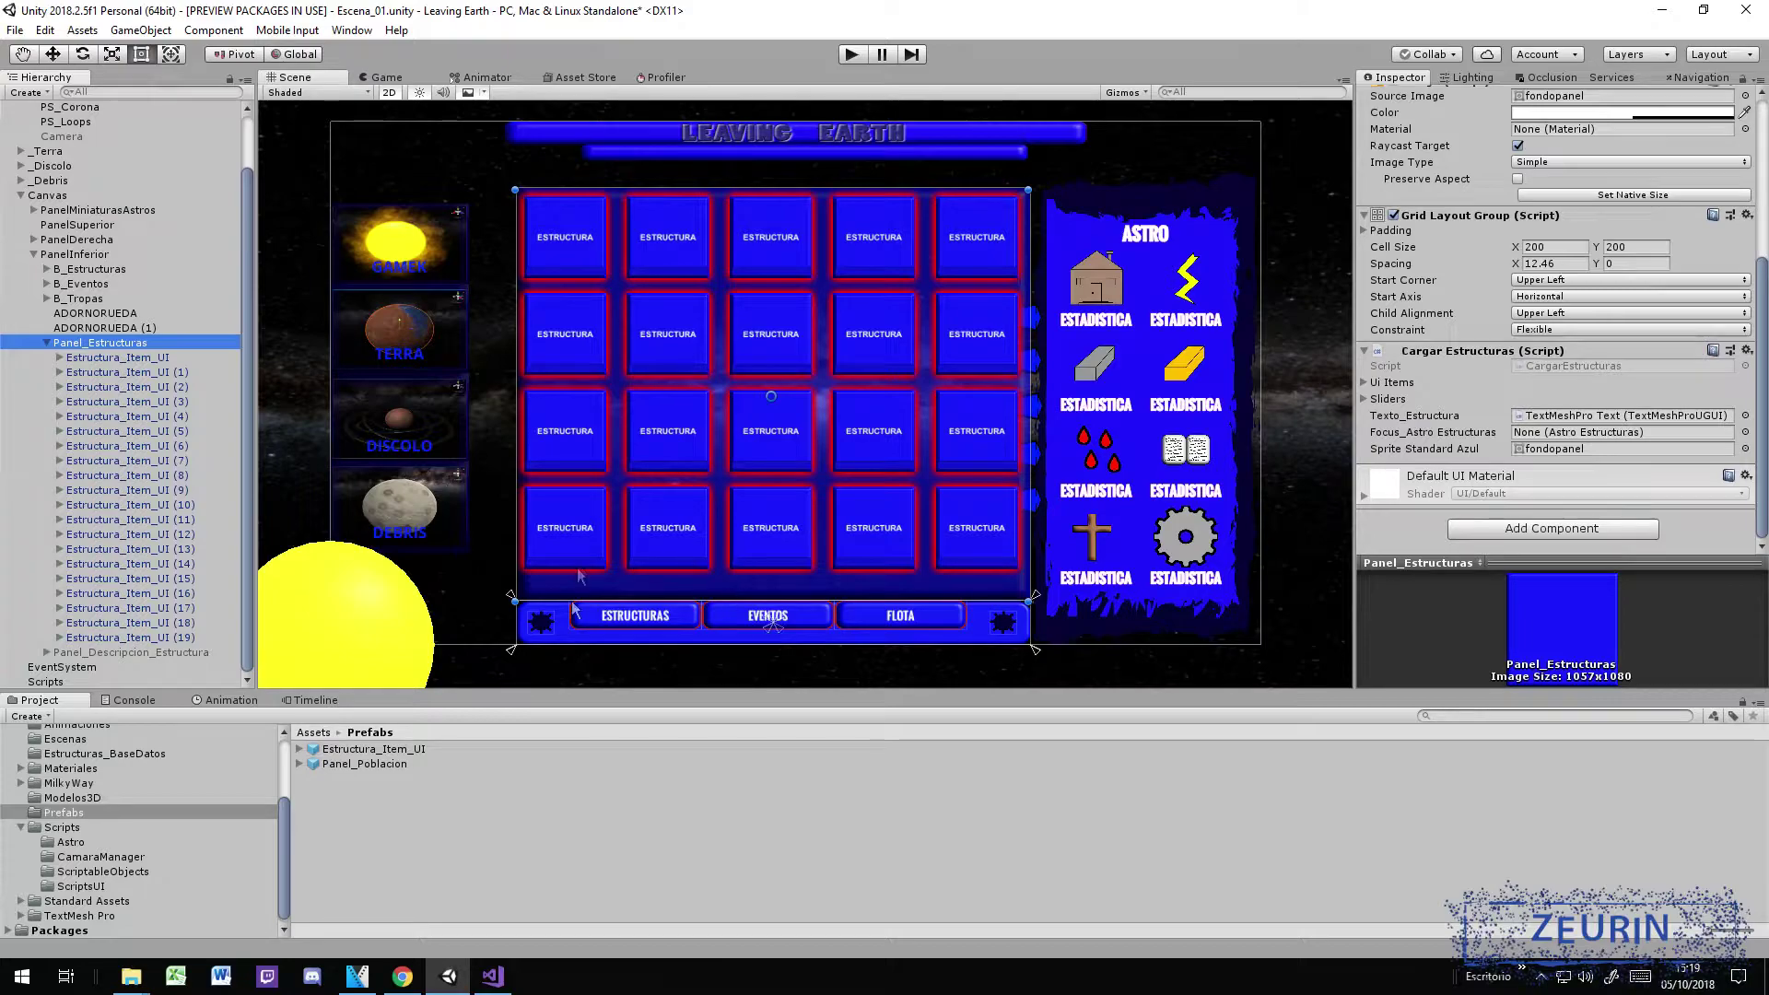
left_click(493, 977)
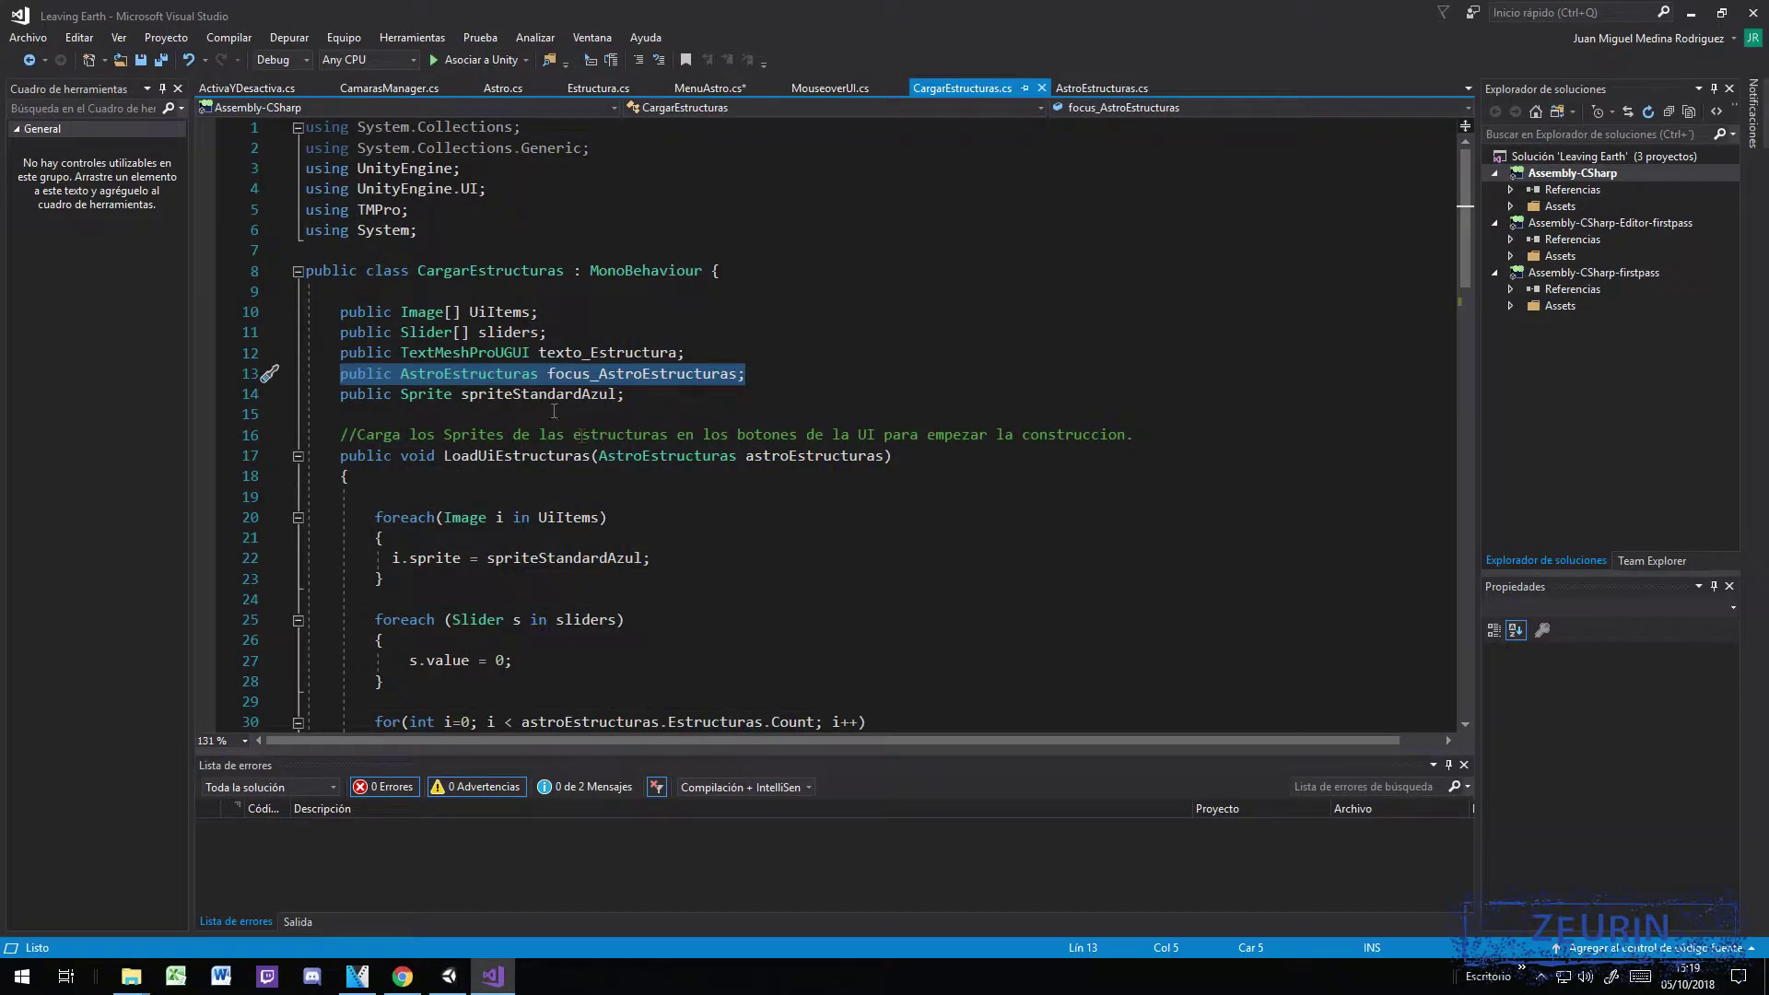
scroll(668, 376, "down", 2)
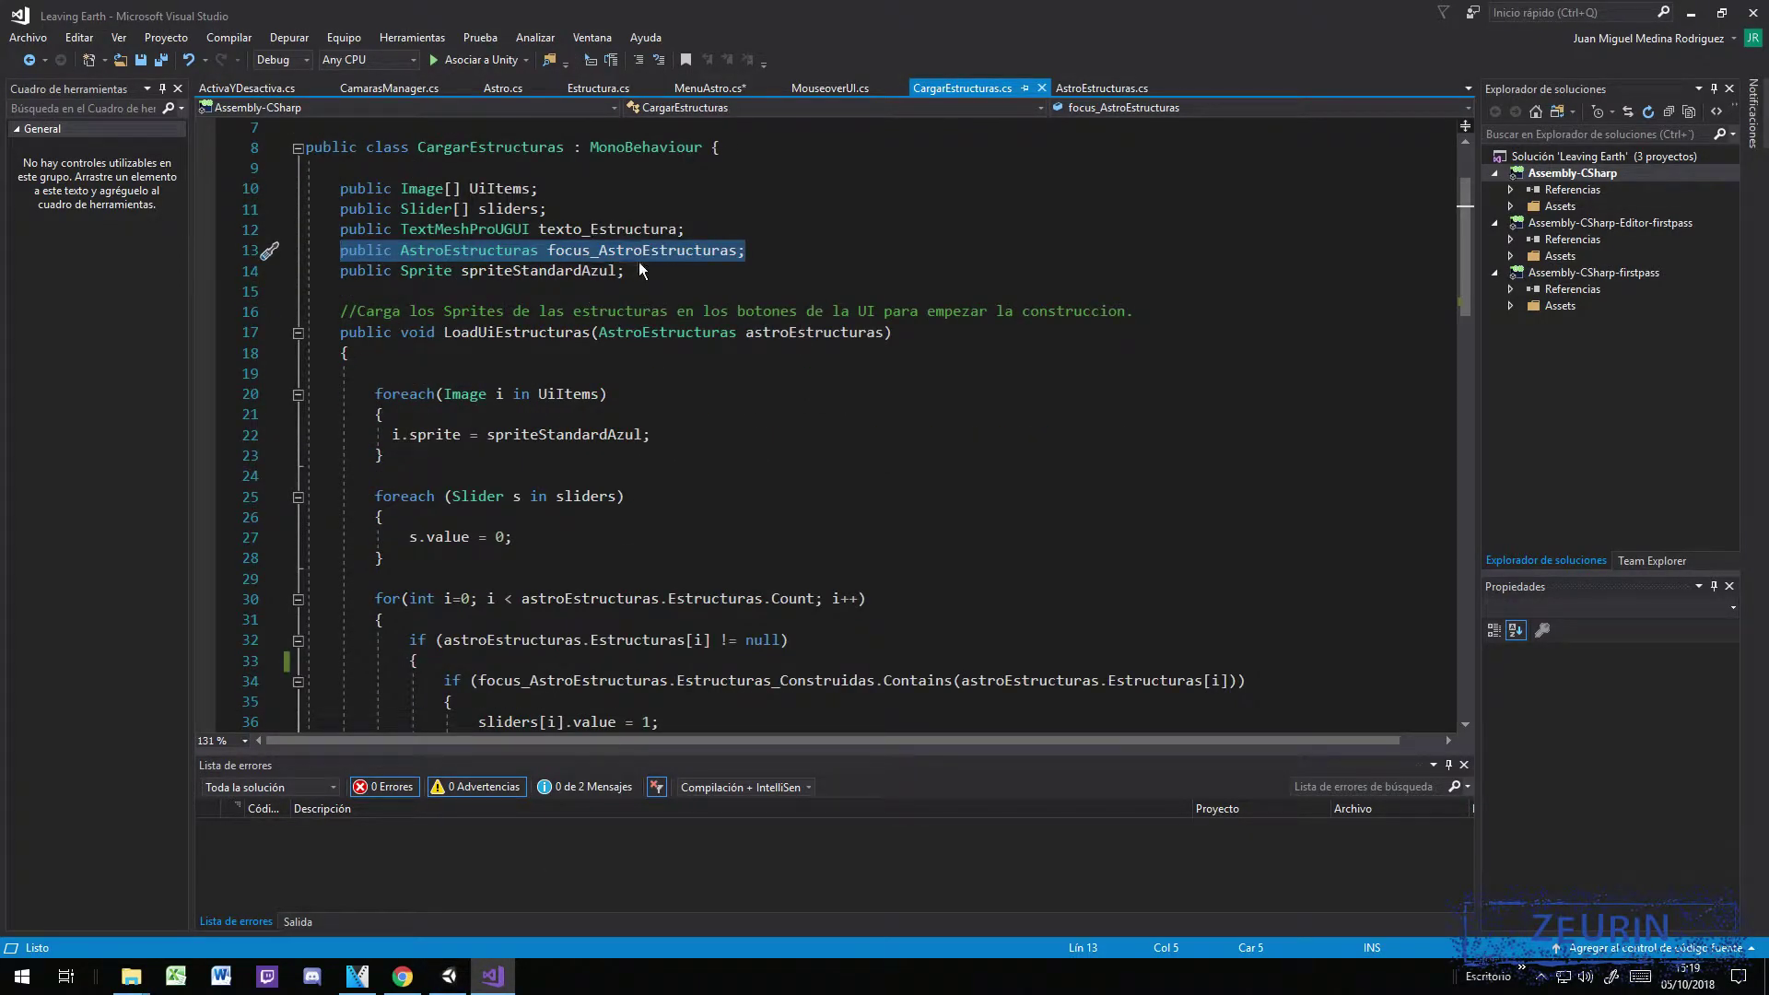
left_click_drag(626, 271, 341, 271)
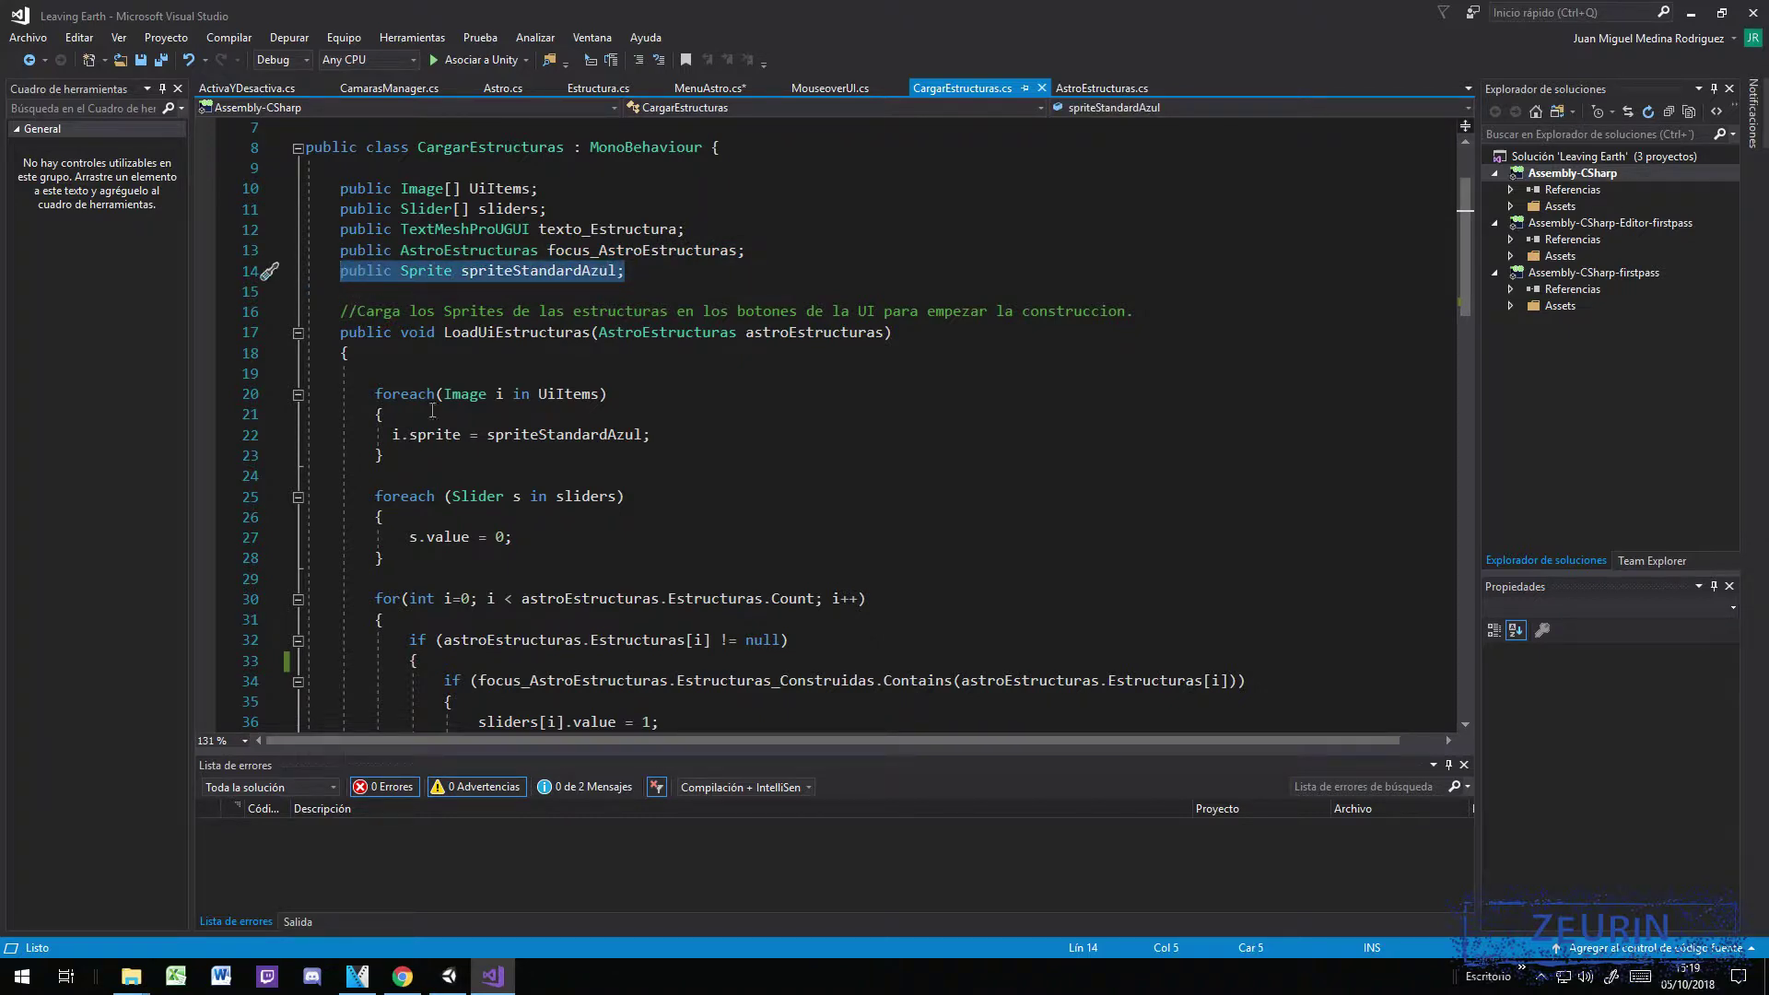
left_click(449, 975)
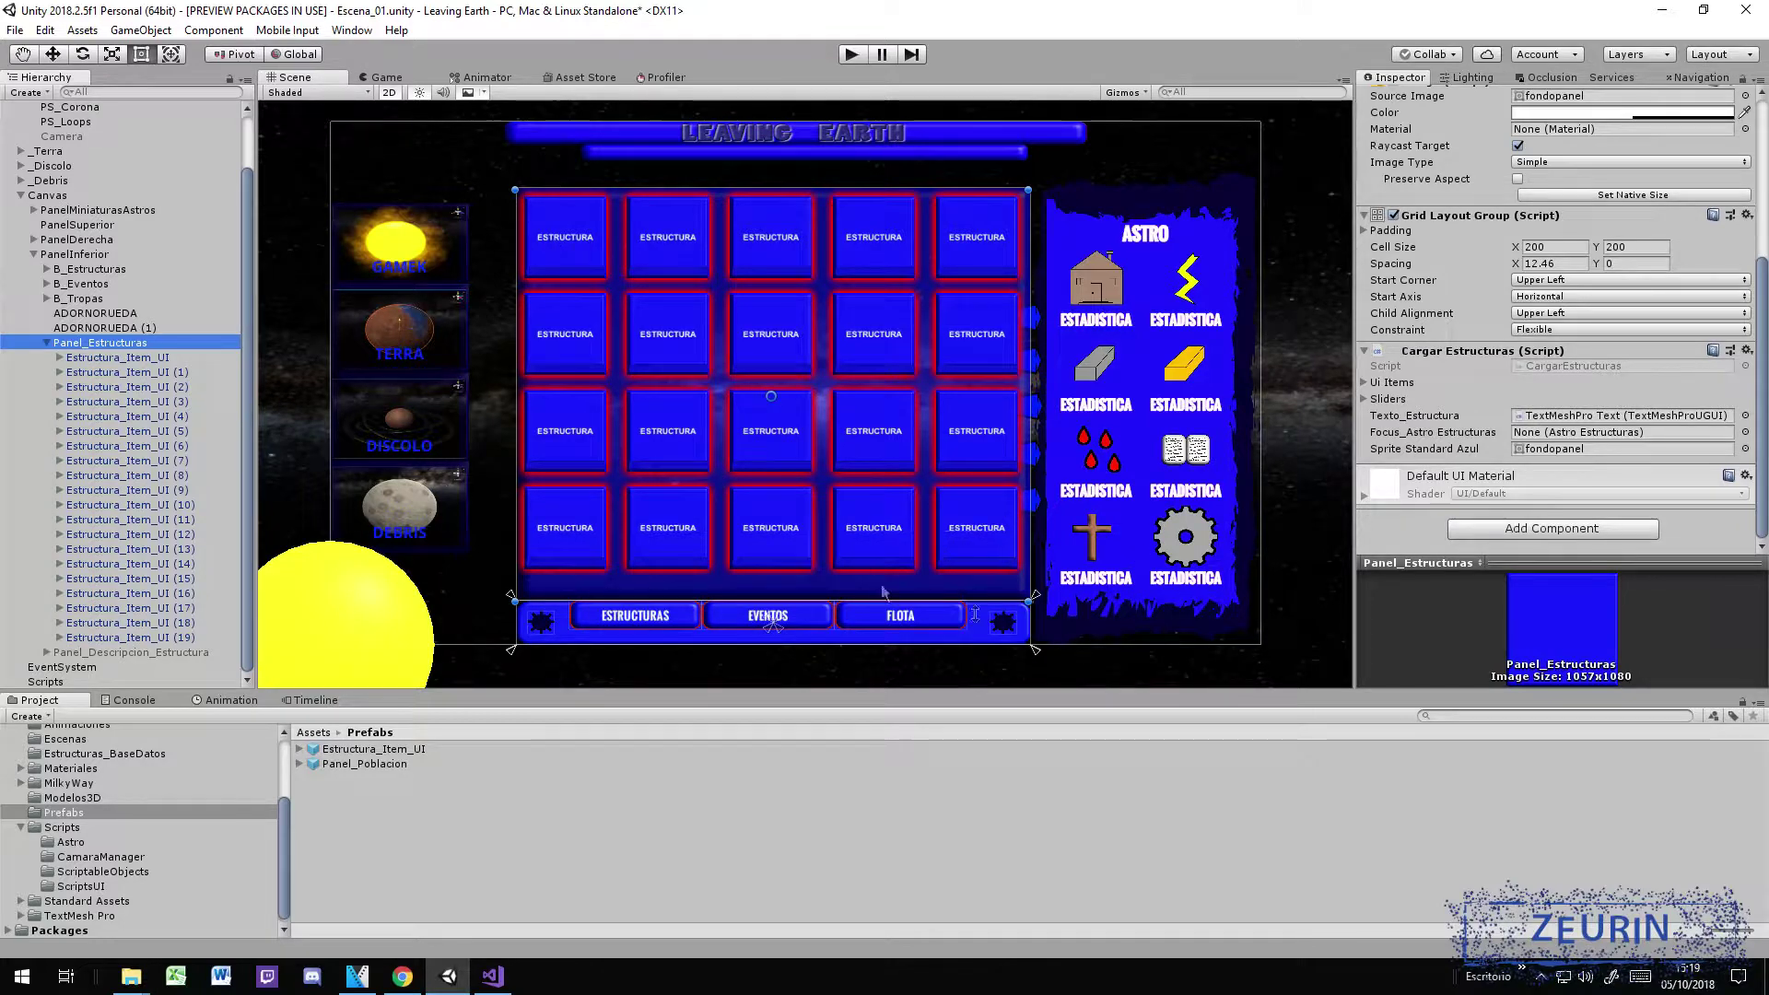
Step: Back in CargarEstructuras.cs, place the caret in LoadUiEstructuras and scroll through its body
left_click(492, 976)
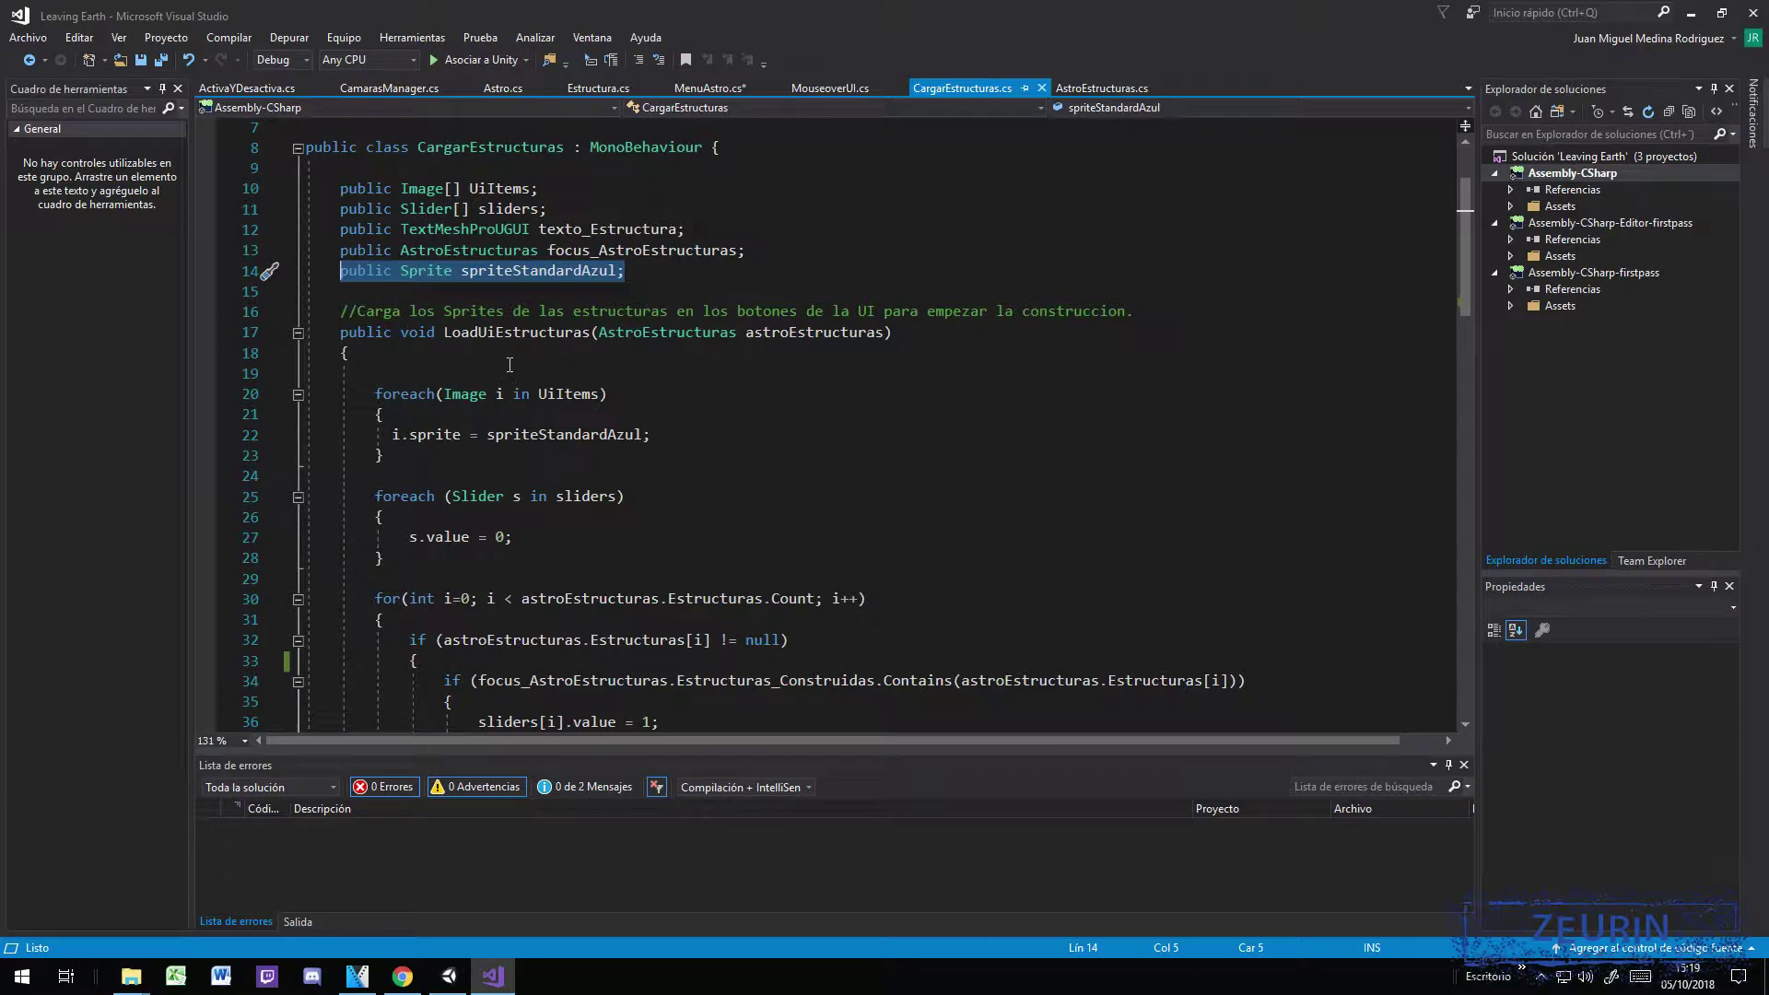
left_click(641, 354)
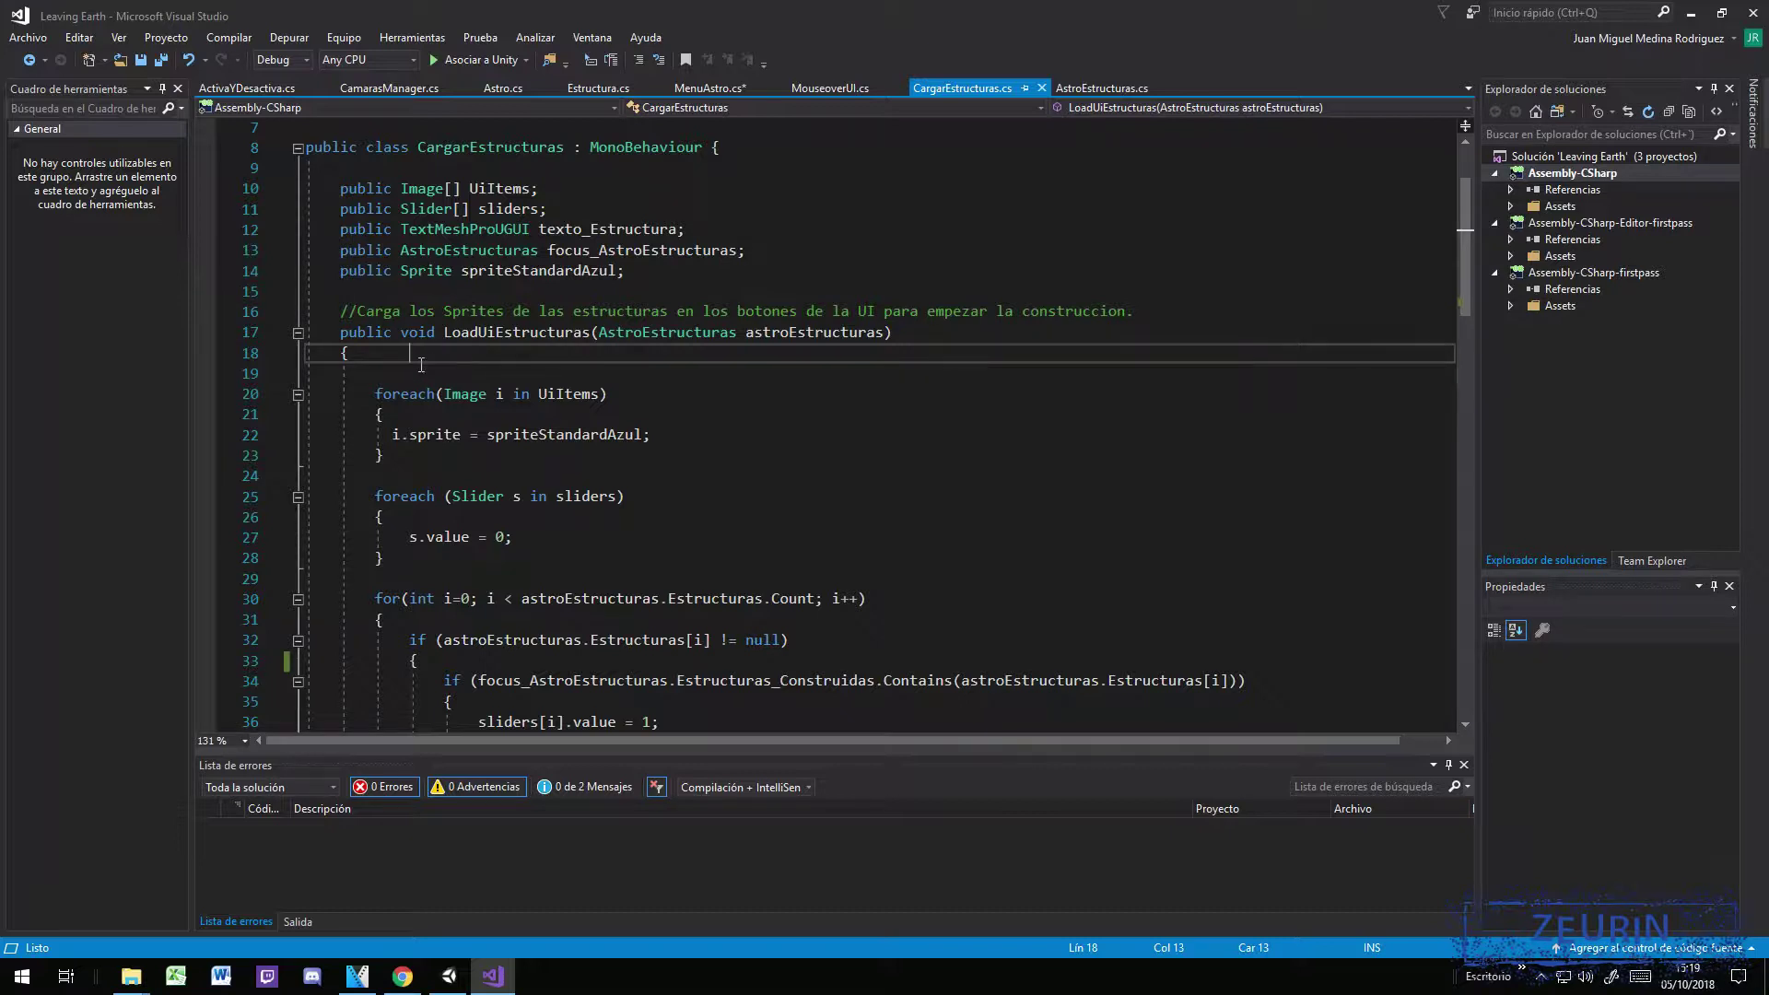
scroll(442, 313, "down", 2)
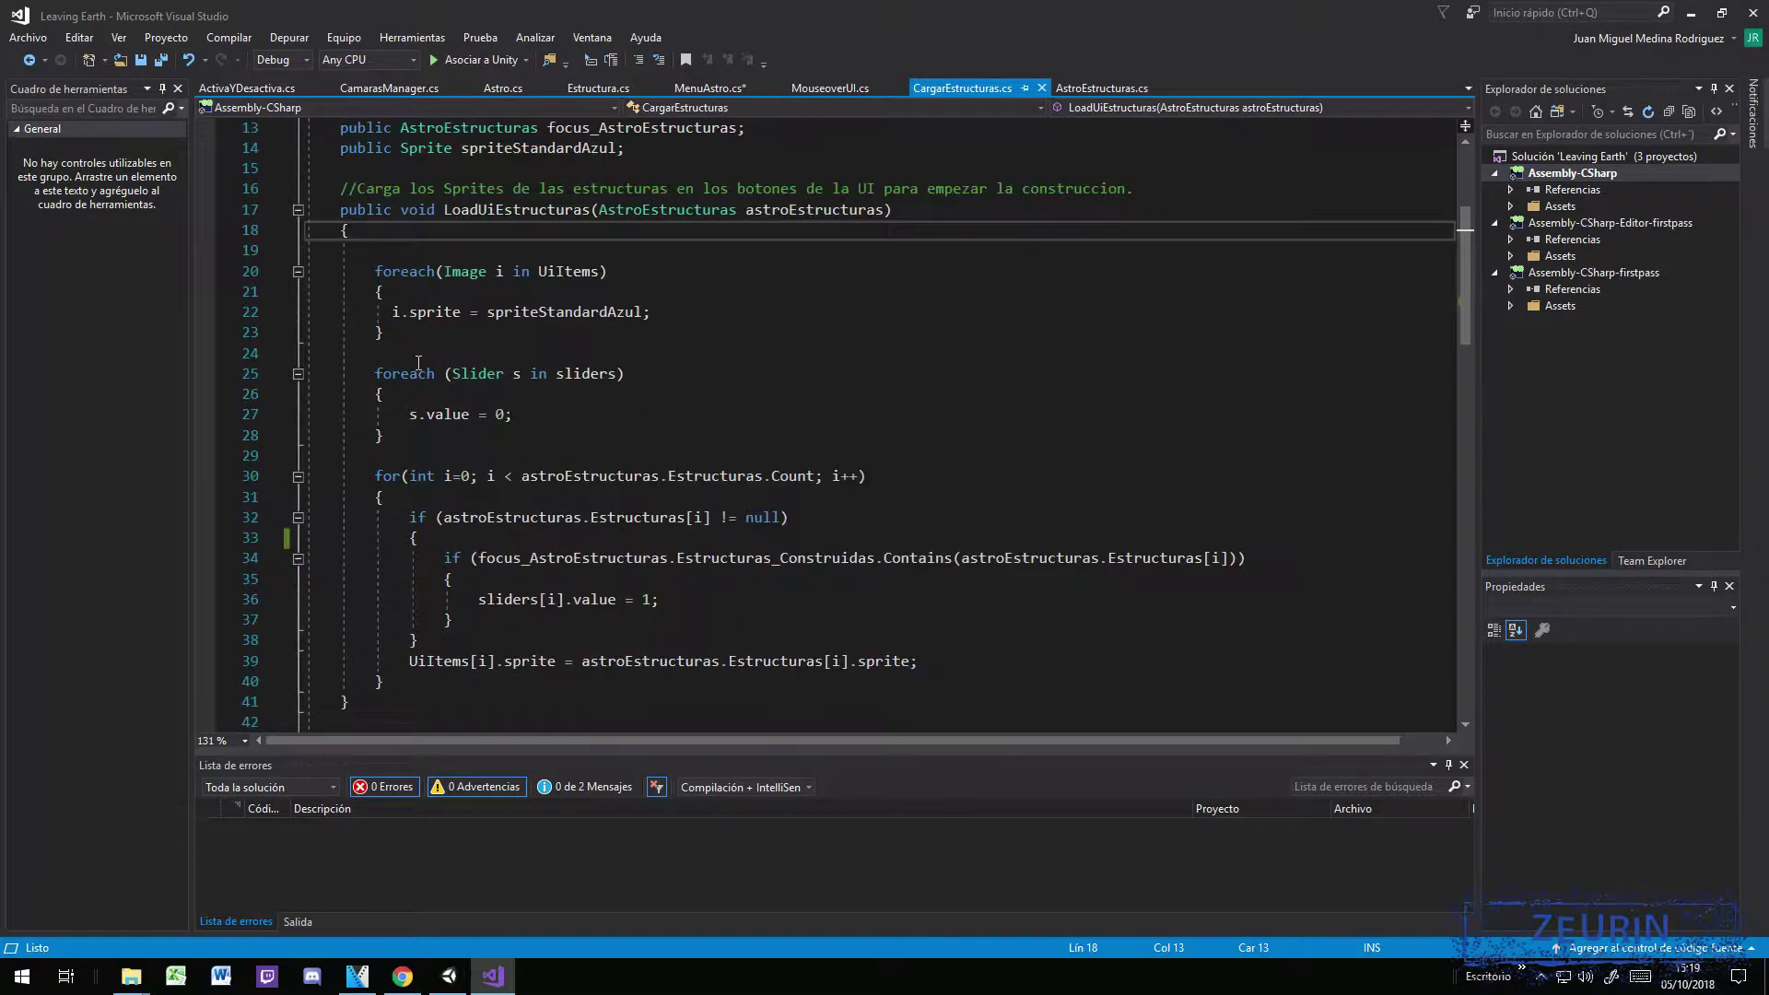
scroll(498, 237, "up", 1)
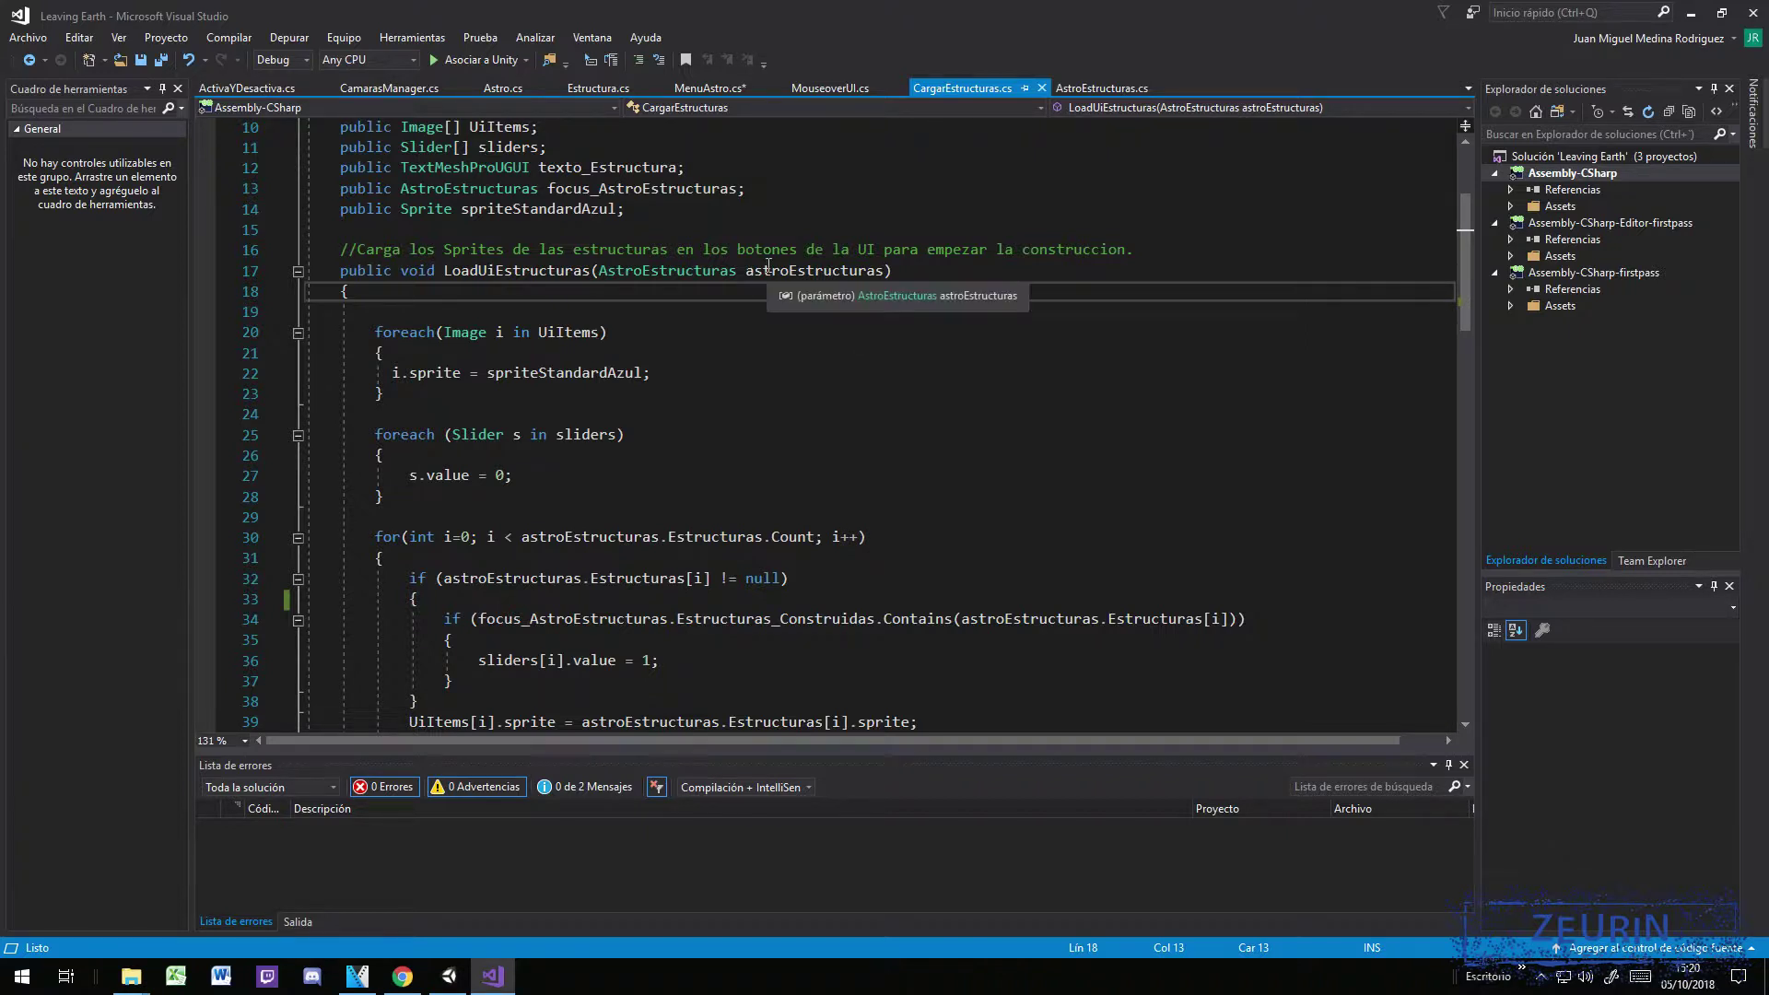
scroll(602, 293, "up", 1)
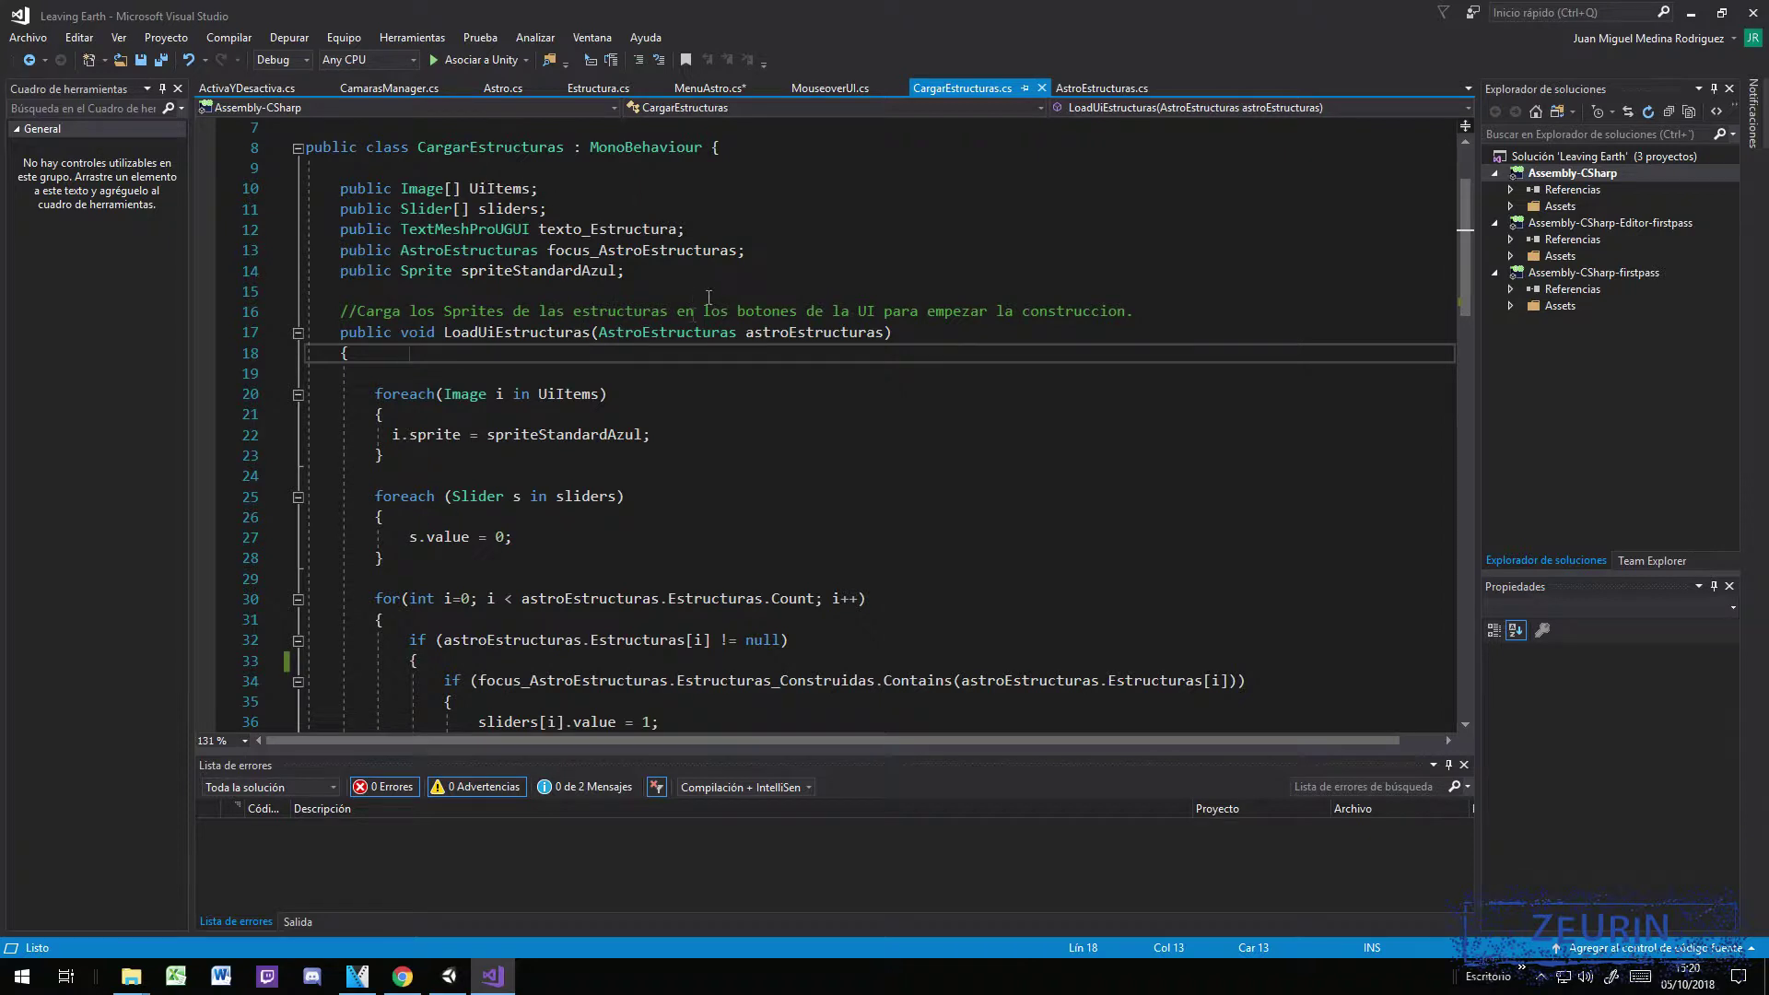
scroll(608, 401, "down", 1)
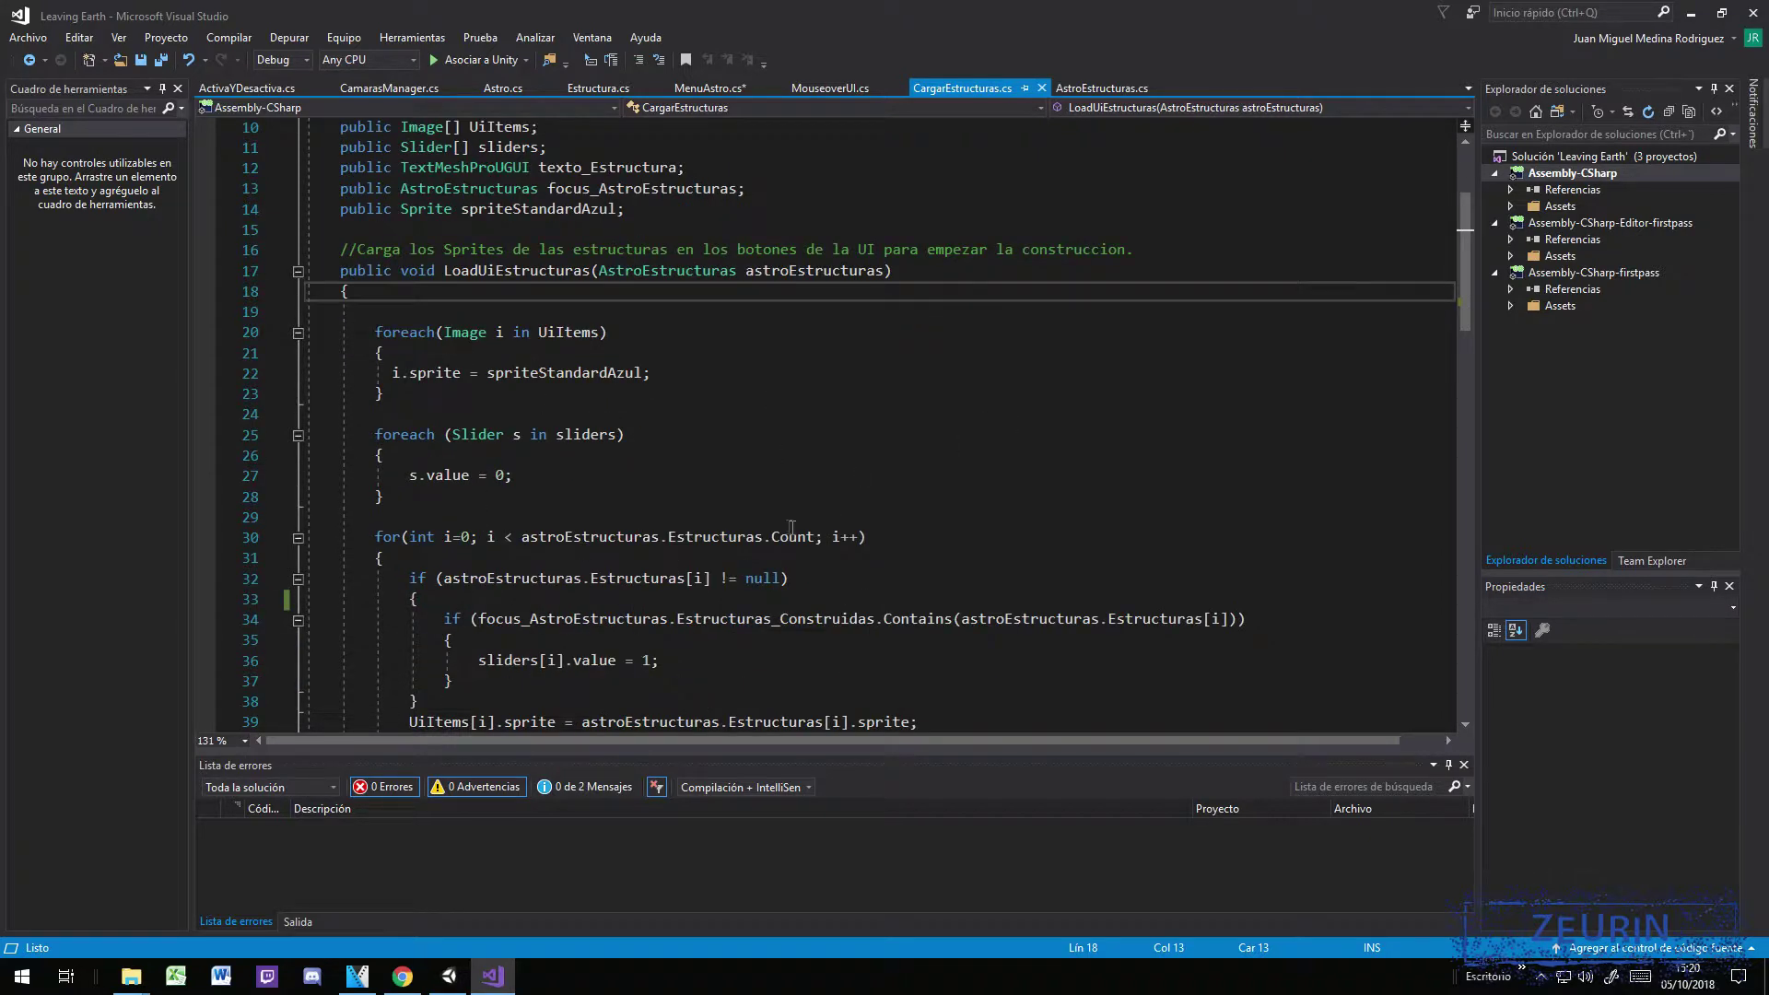
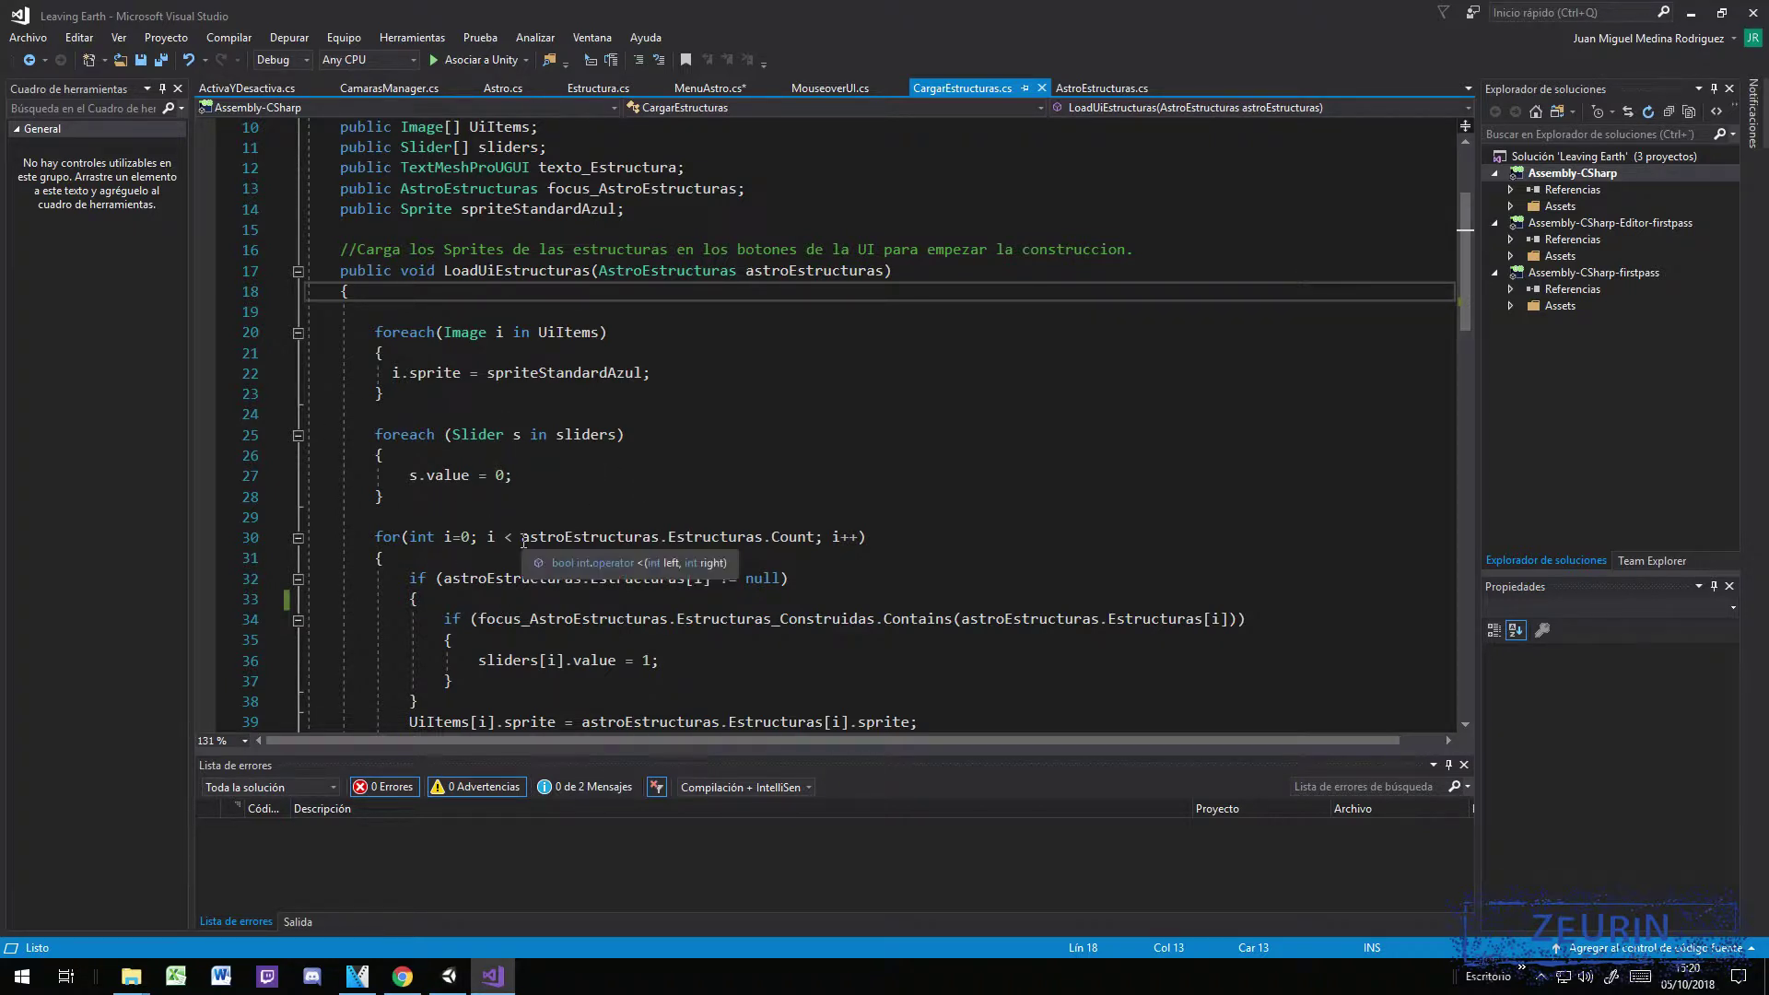
Step: Scroll through the script, then select the first two structure tiles in the Unity scene
scroll(530, 343, "down", 2)
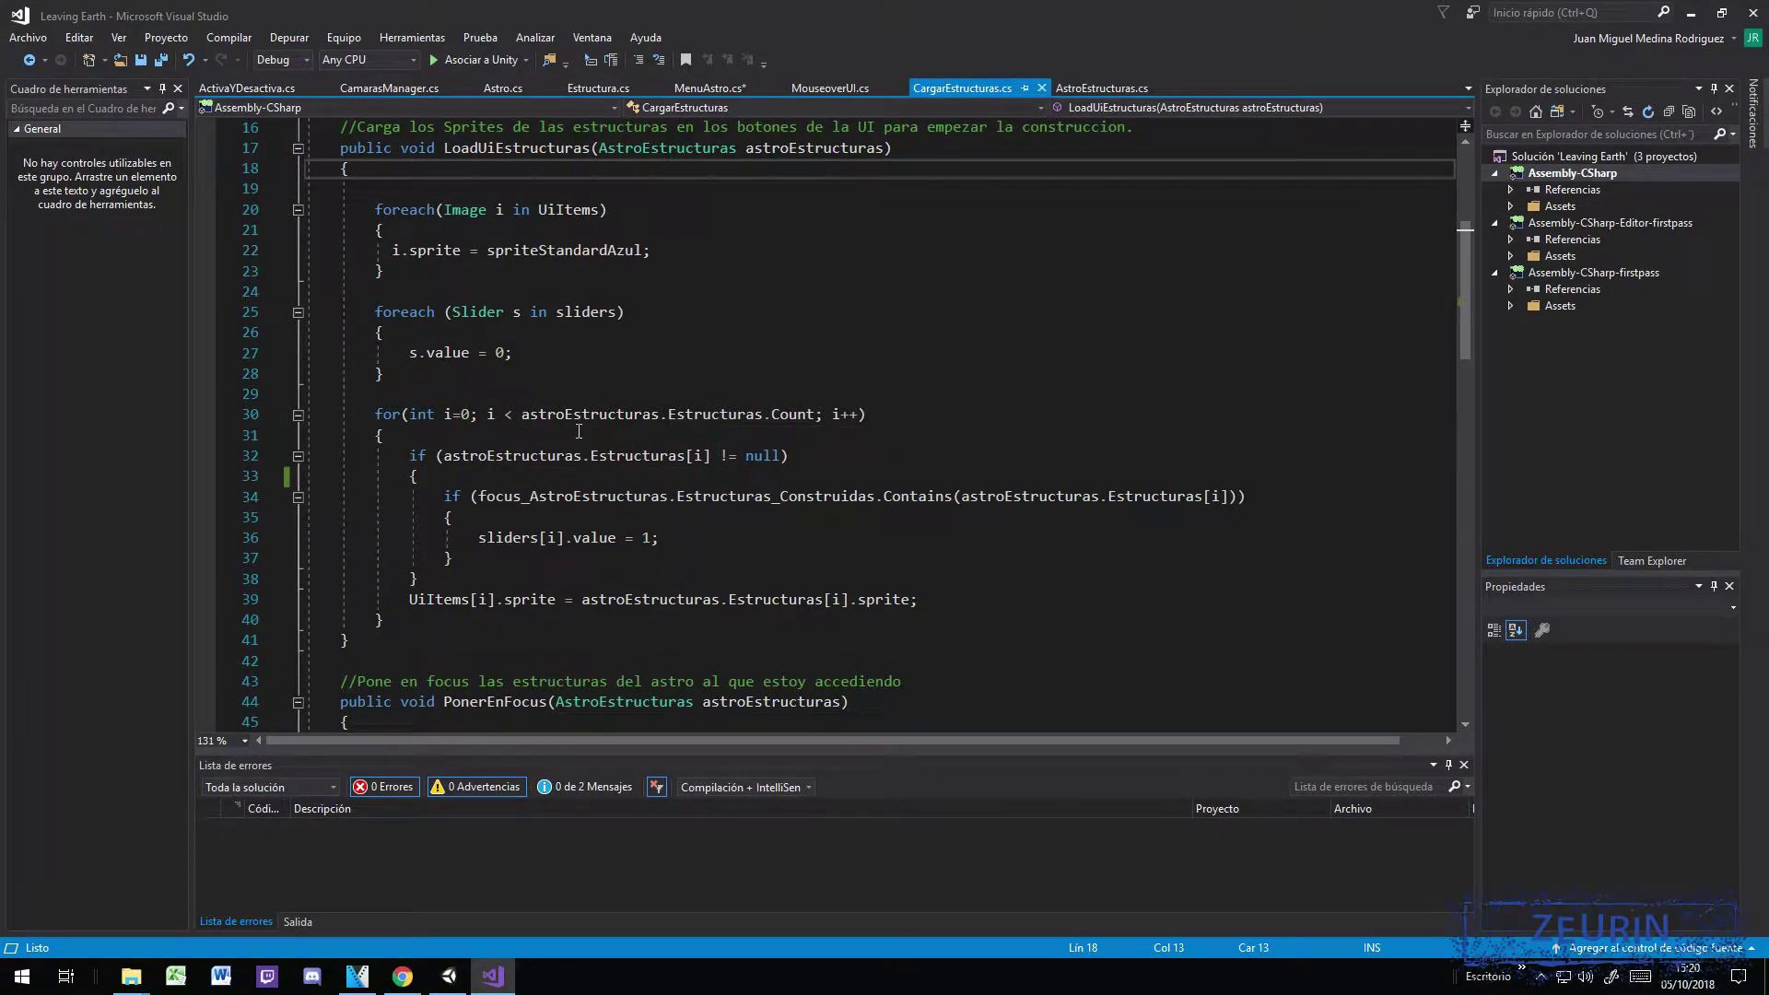
scroll(648, 427, "up", 5)
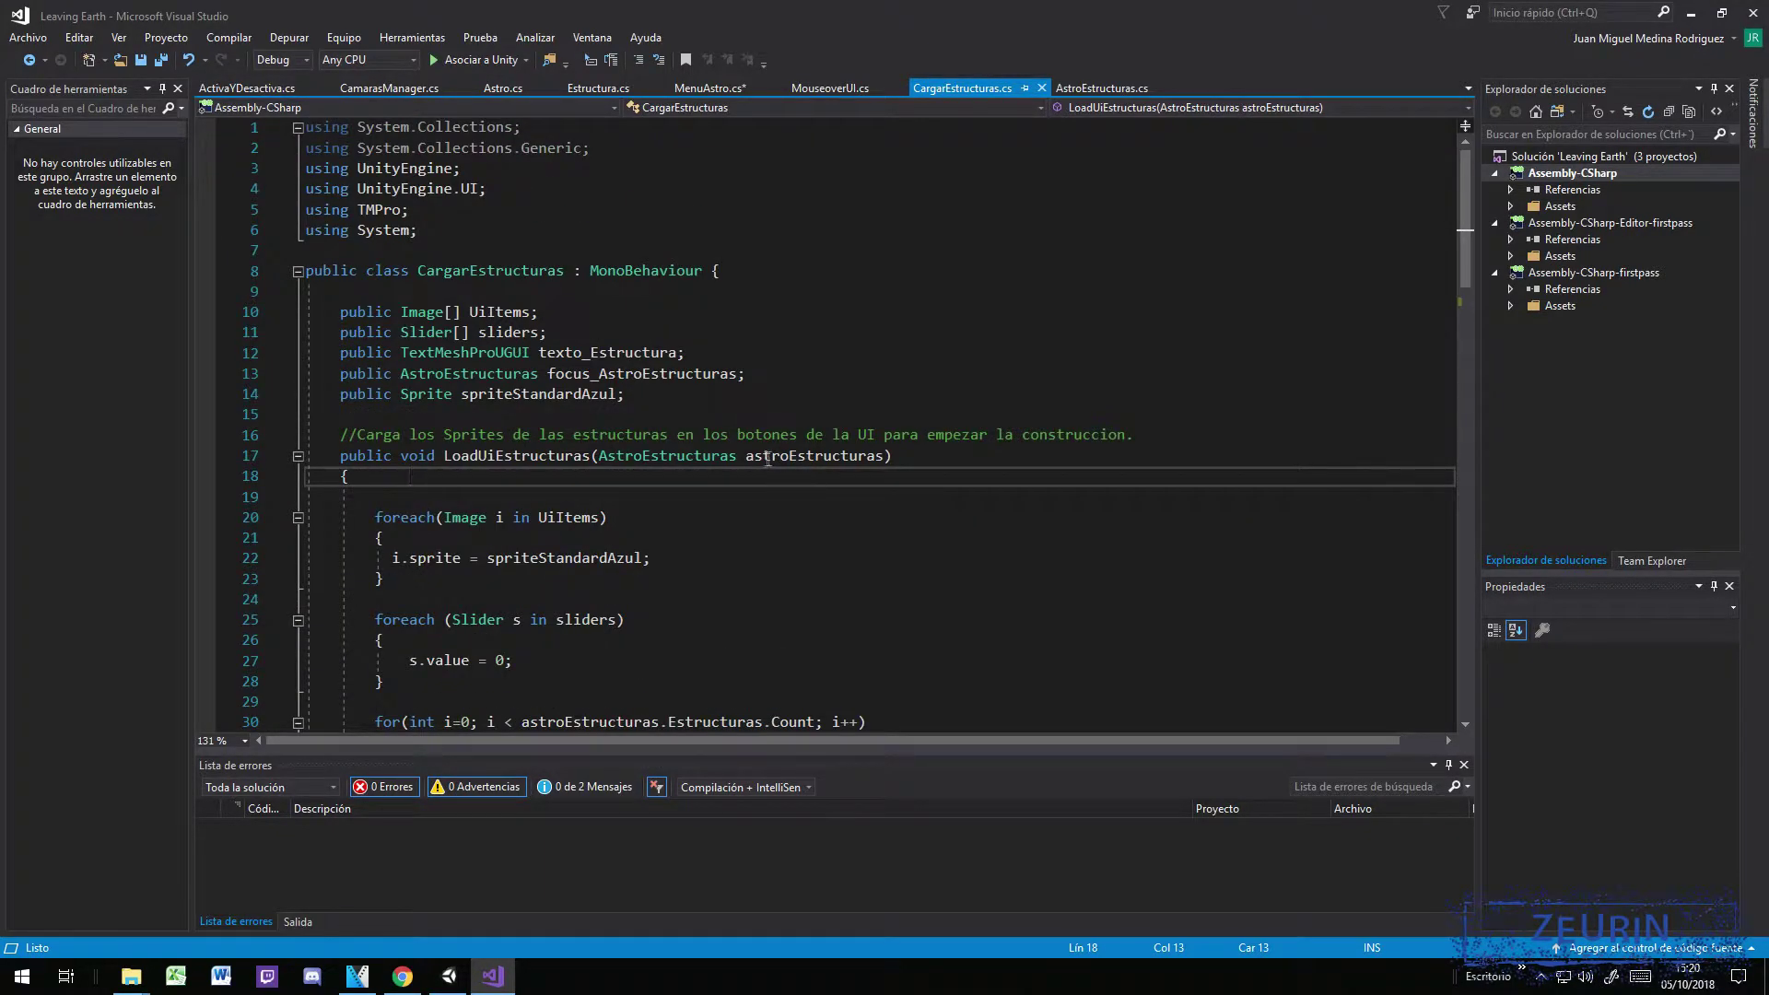
scroll(747, 489, "down", 5)
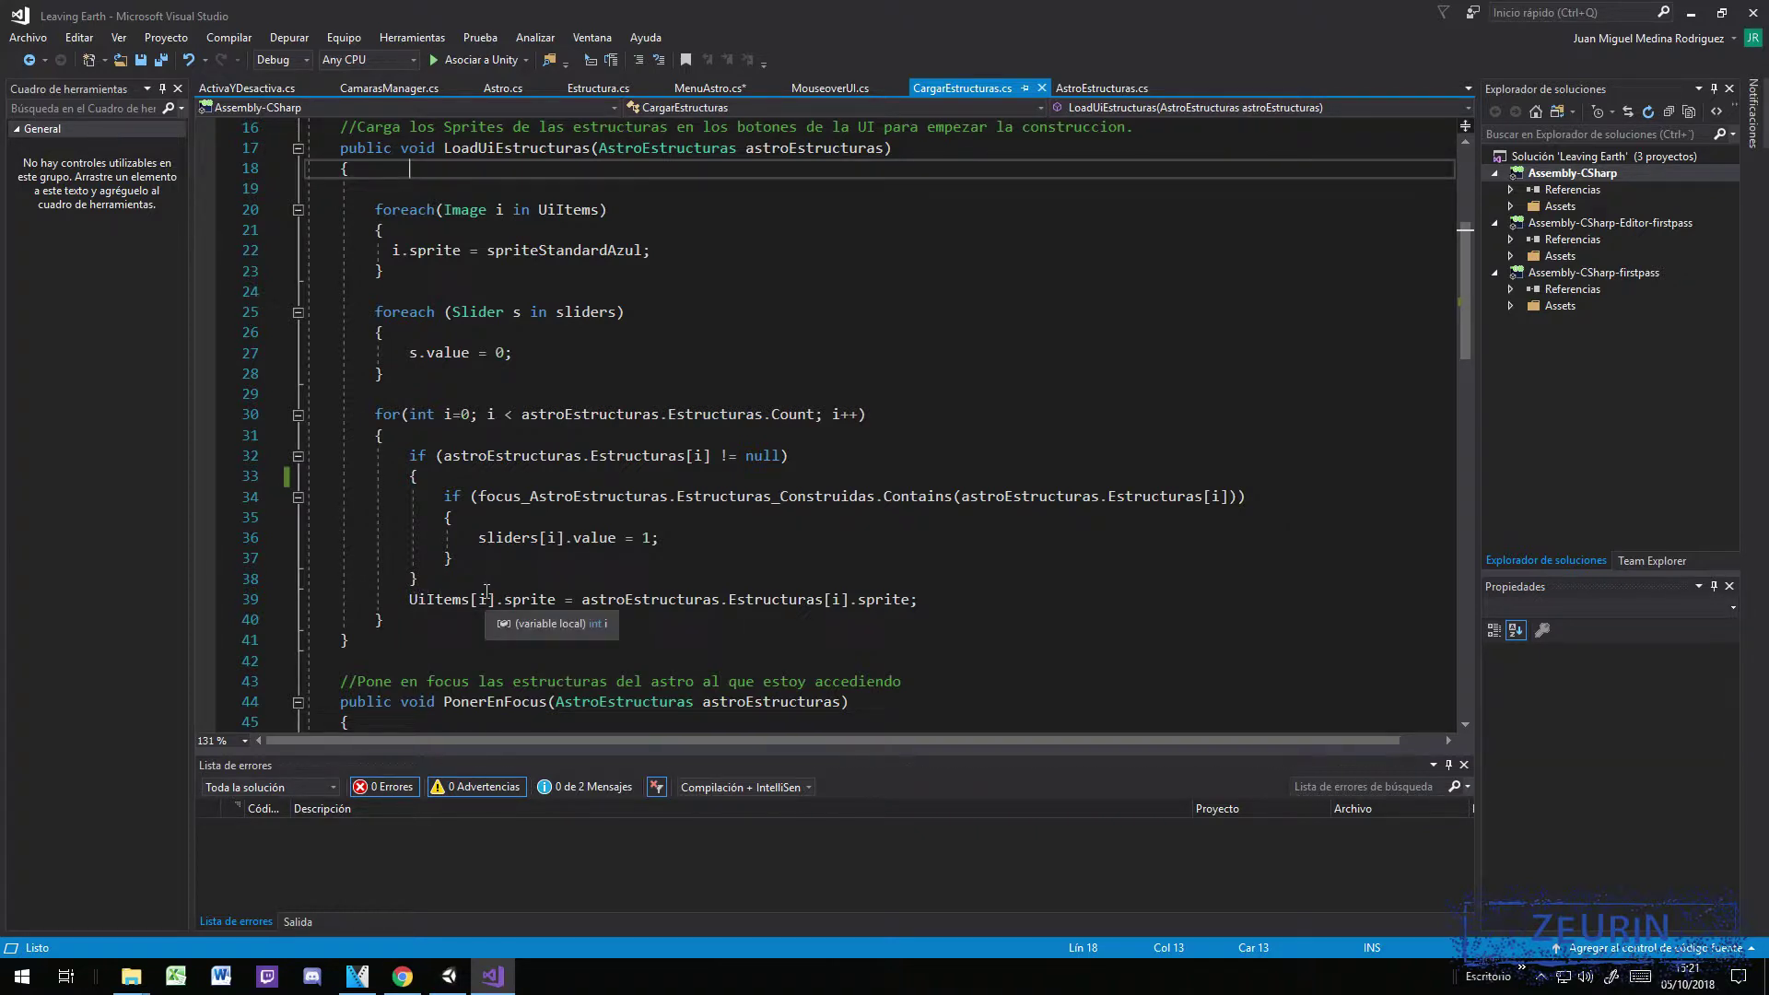
scroll(487, 593, "up", 5)
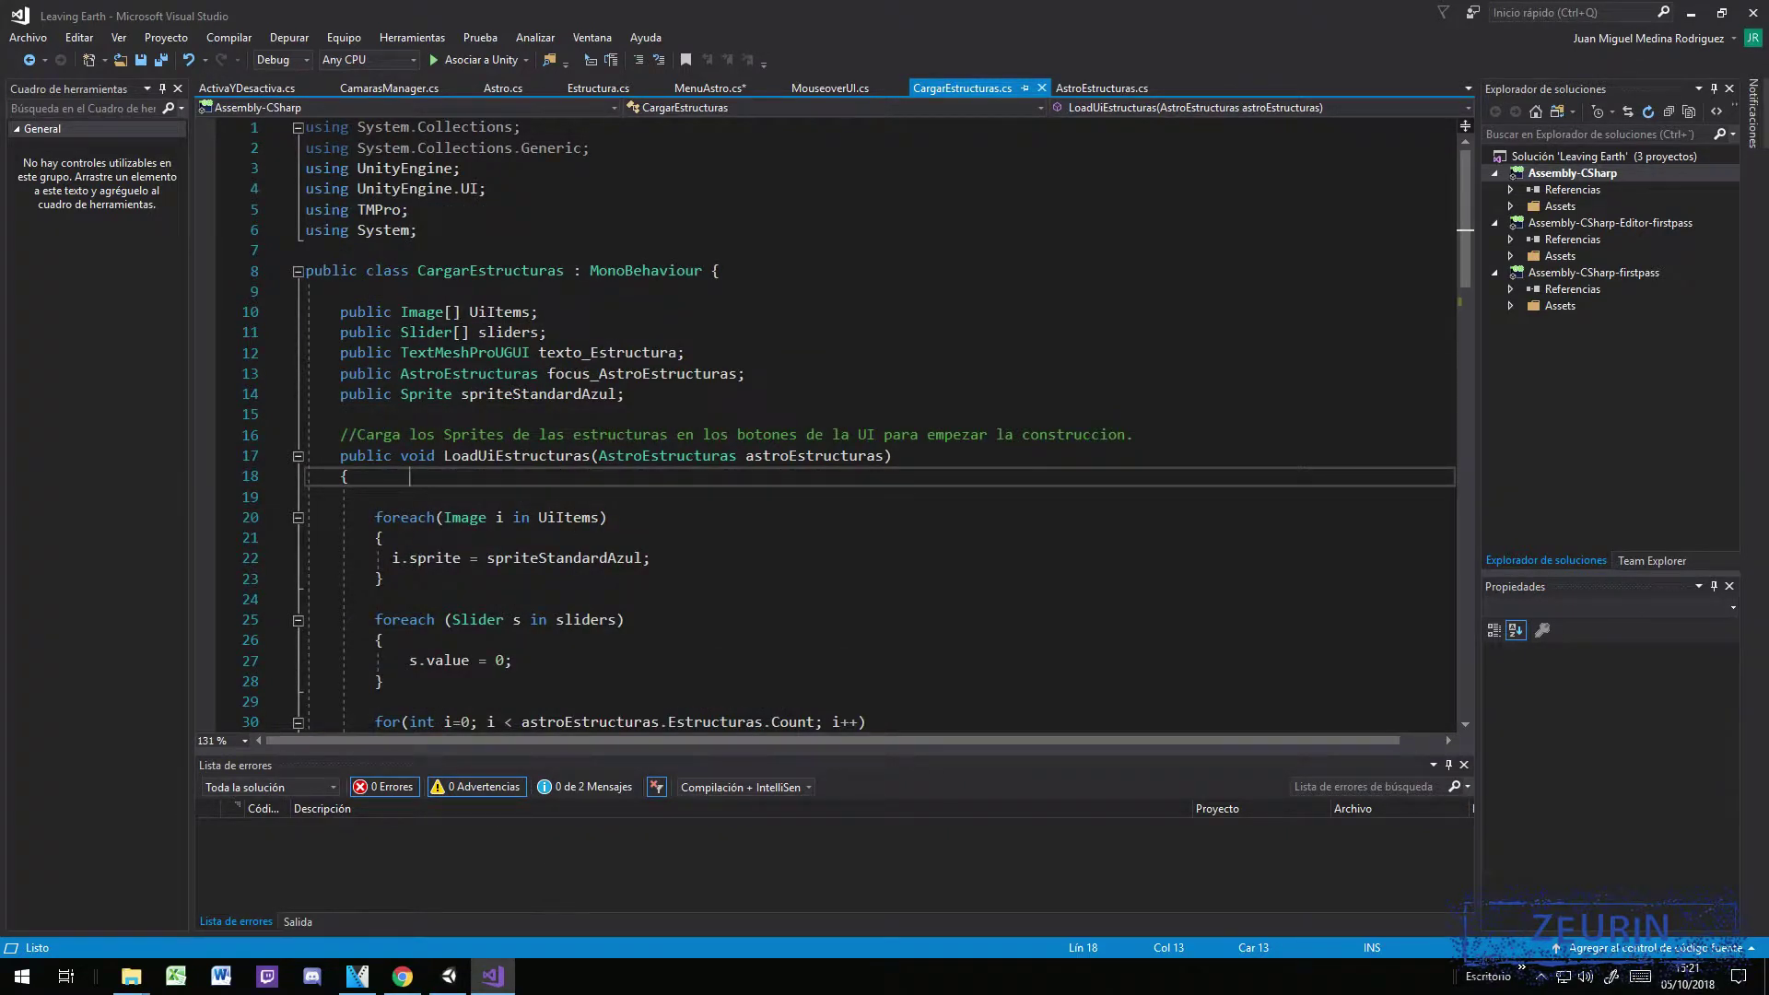
left_click(464, 981)
left_click(571, 256)
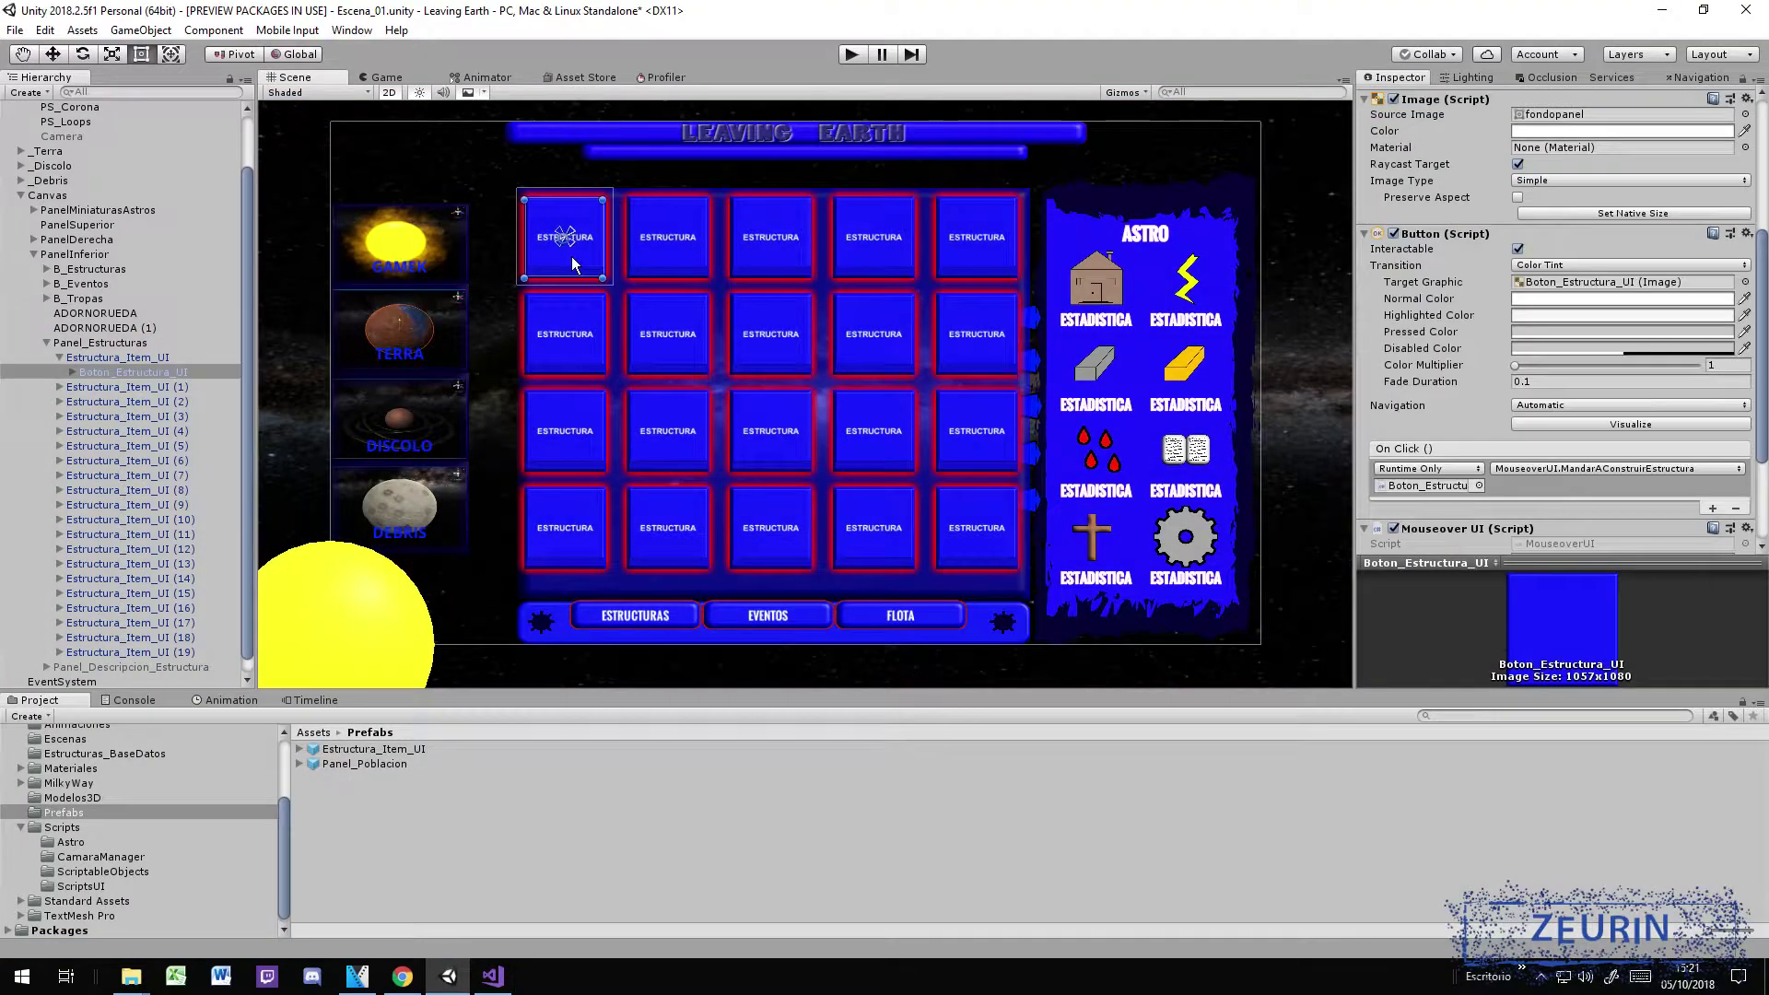
left_click(671, 260)
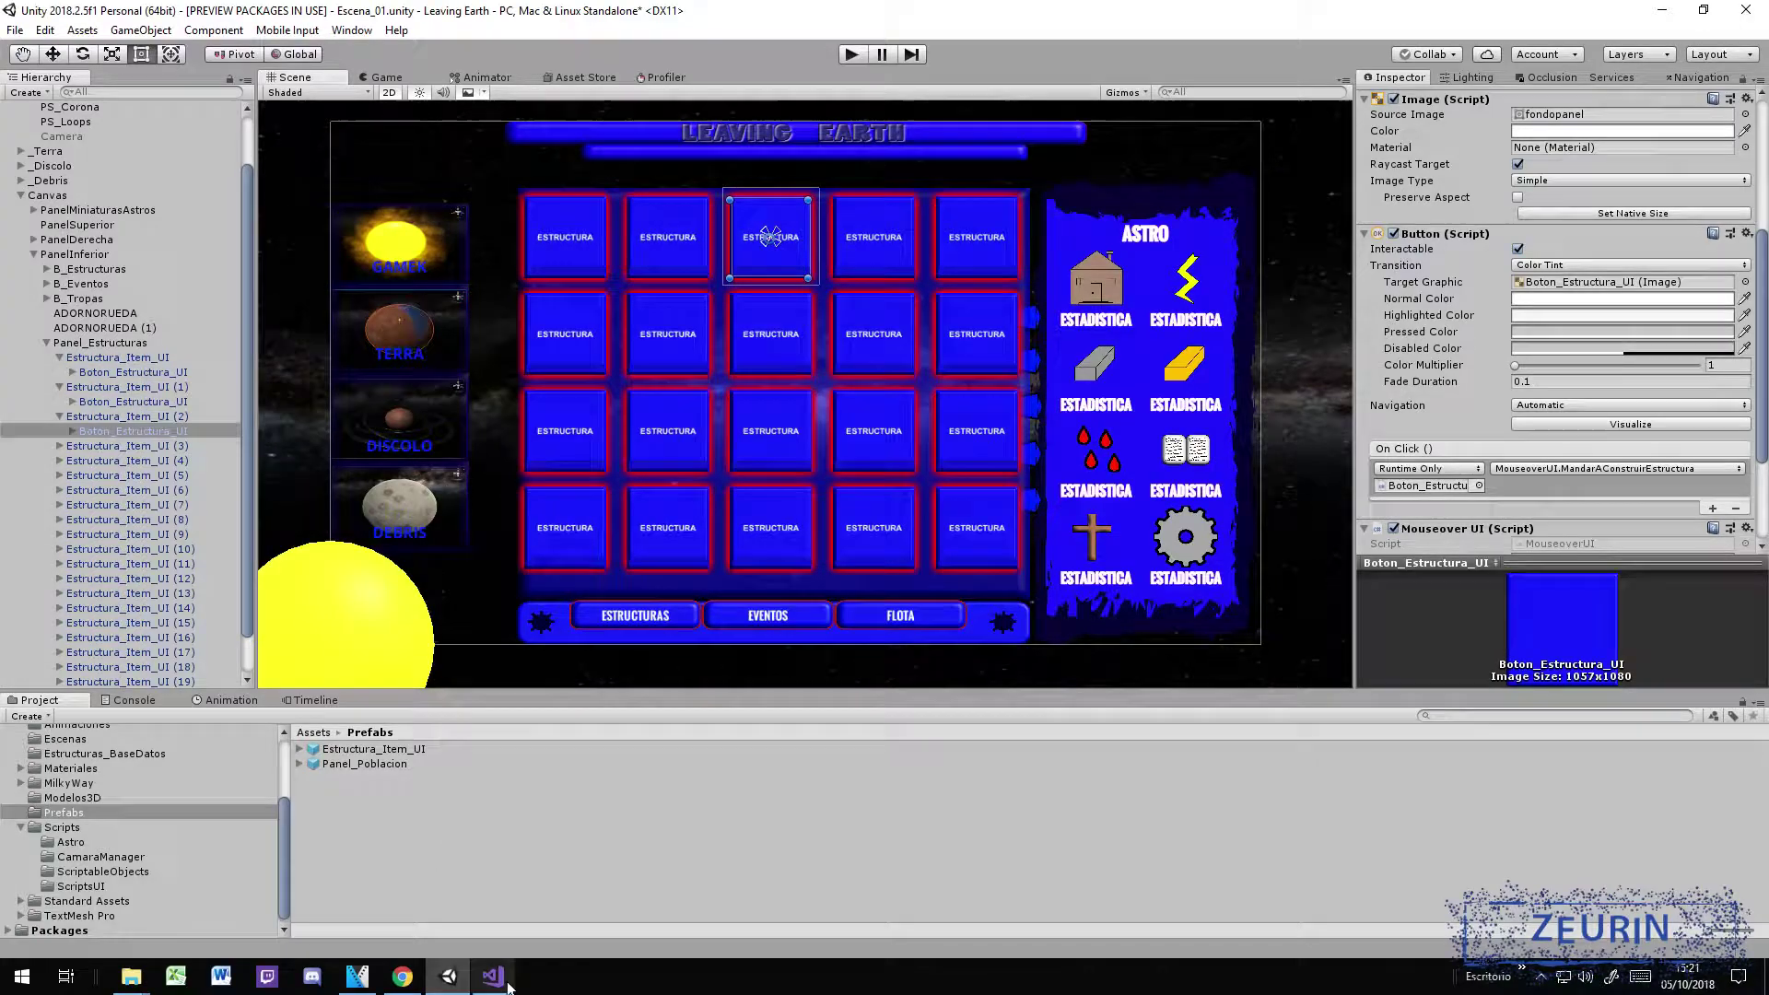
Step: Highlight line 39's sprite expression taken from astroEstructuras, then compare it in Unity
left_click(492, 975)
scroll(639, 490, "down", 4)
scroll(639, 490, "down", 3)
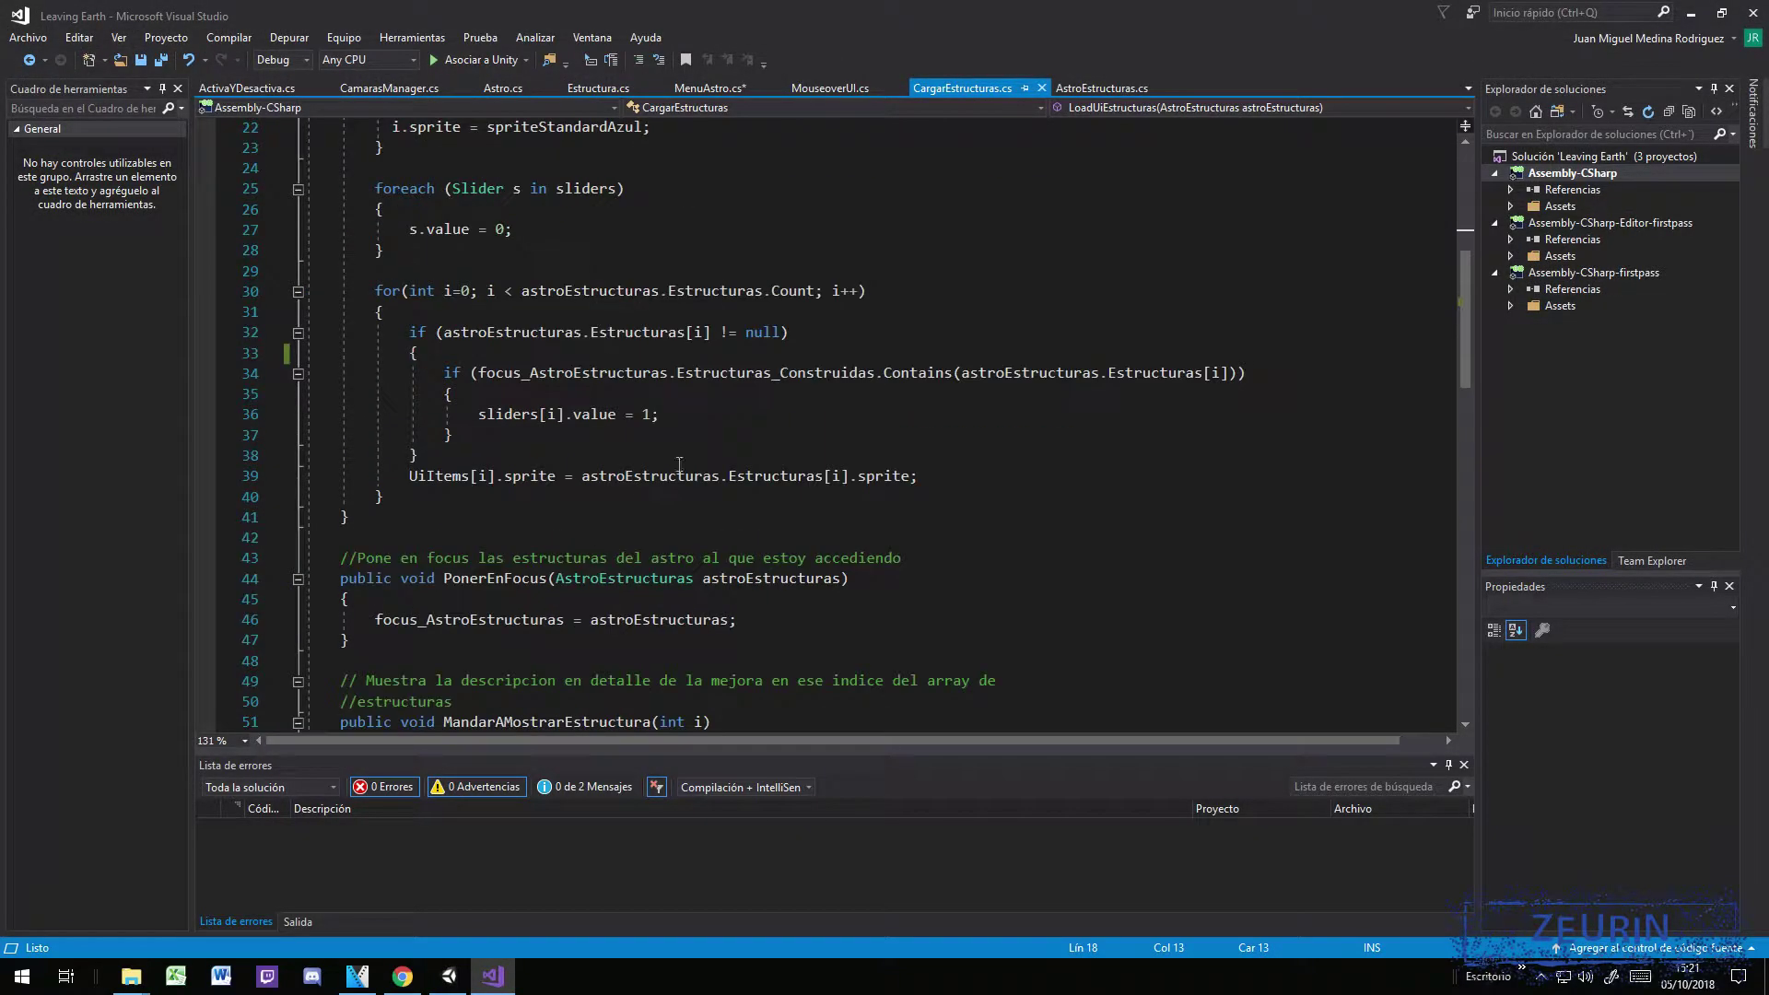
left_click_drag(925, 479, 584, 479)
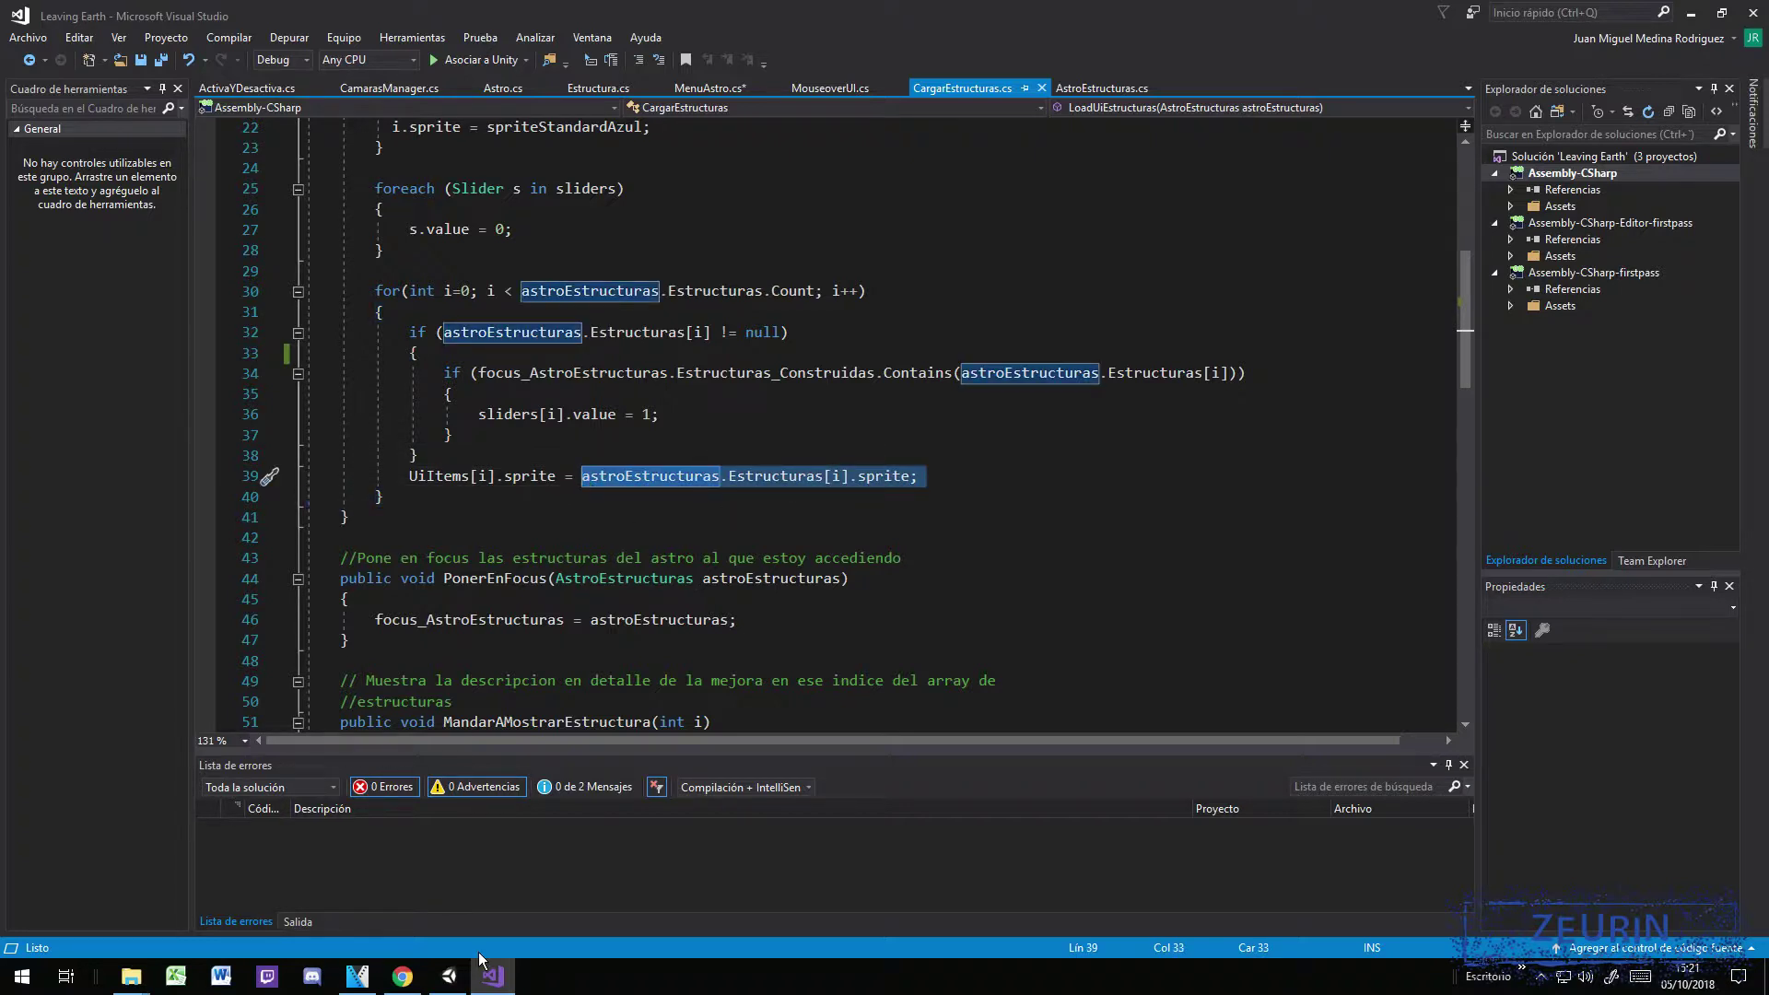
left_click(449, 975)
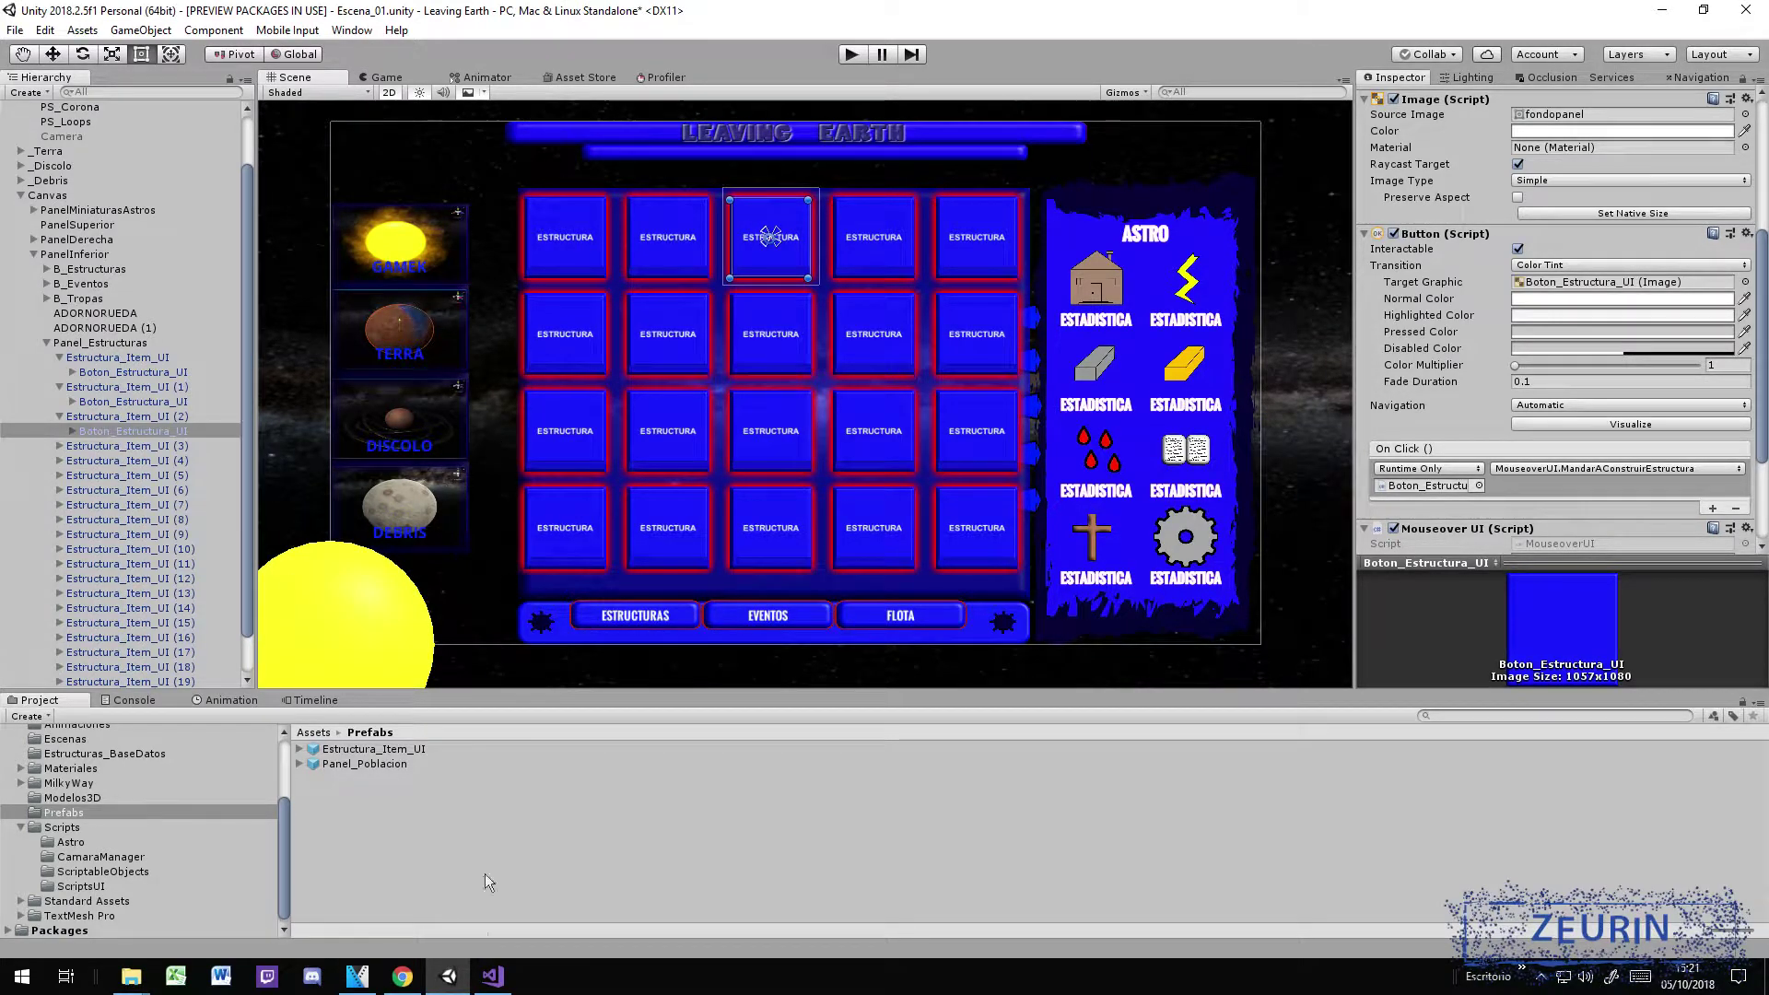
Step: Highlight the PonerEnFocus method and its comment, then look at Unity again
left_click(493, 976)
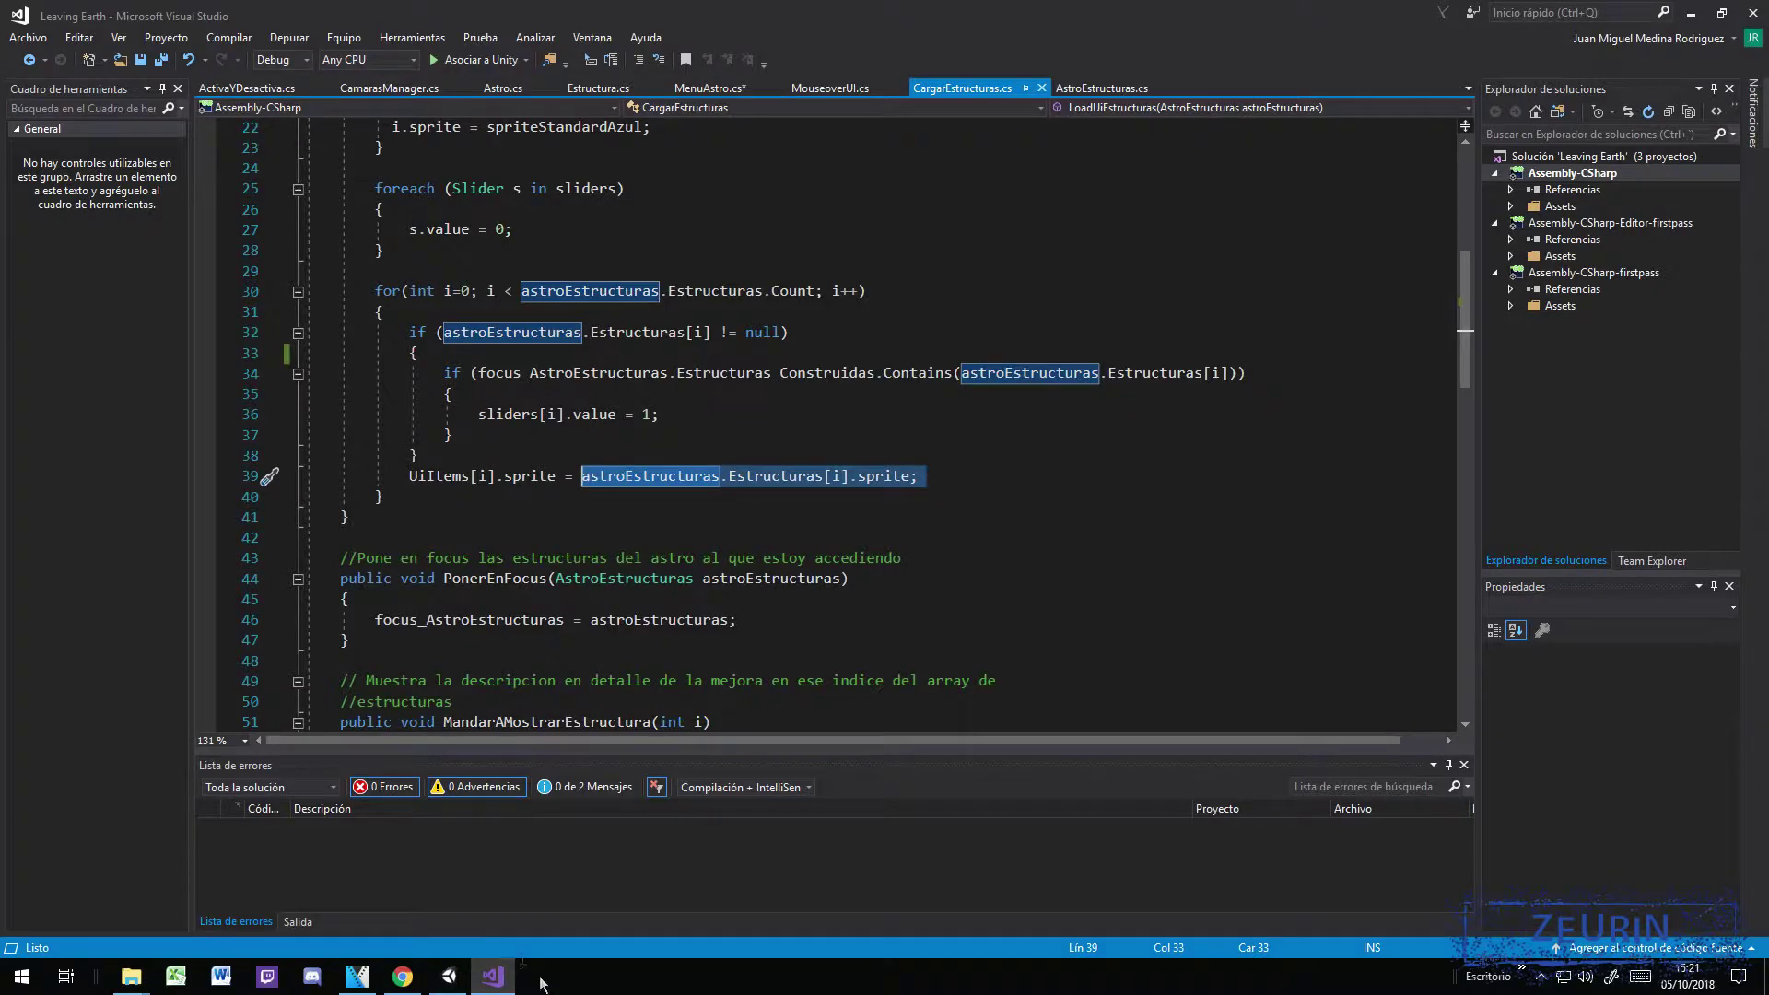
scroll(540, 451, "down", 2)
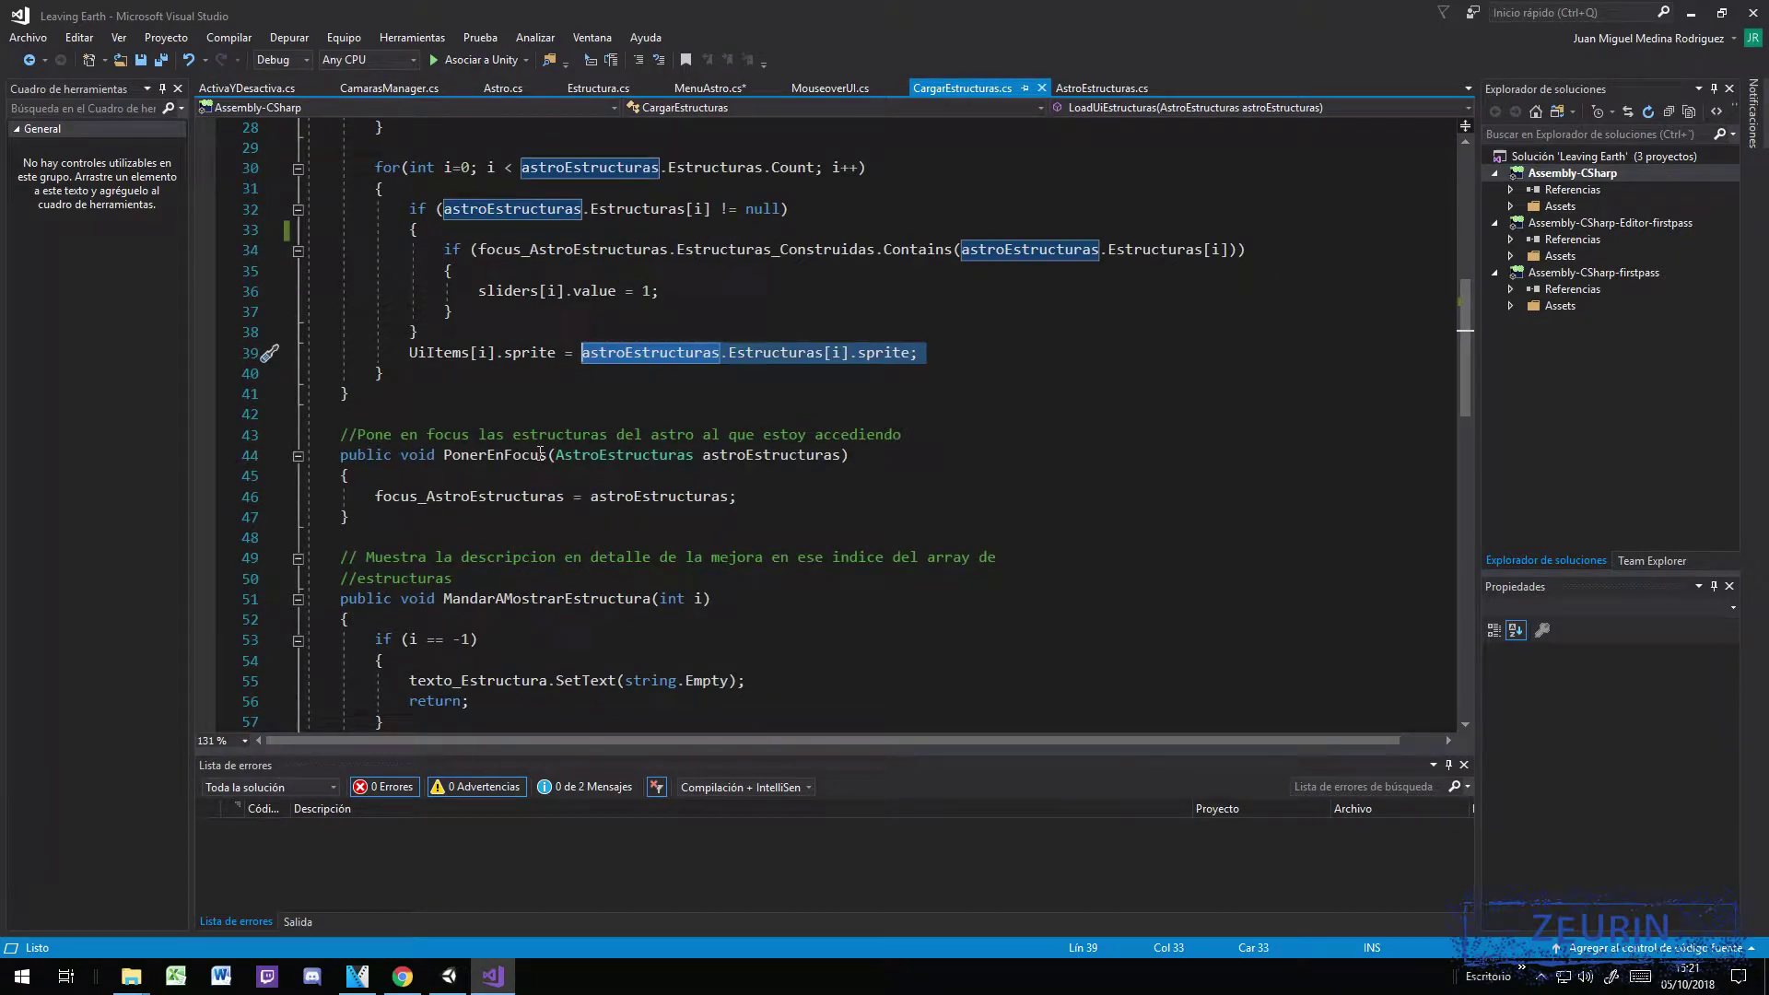
scroll(598, 483, "up", 1)
scroll(386, 441, "down", 1)
left_click_drag(404, 512, 346, 444)
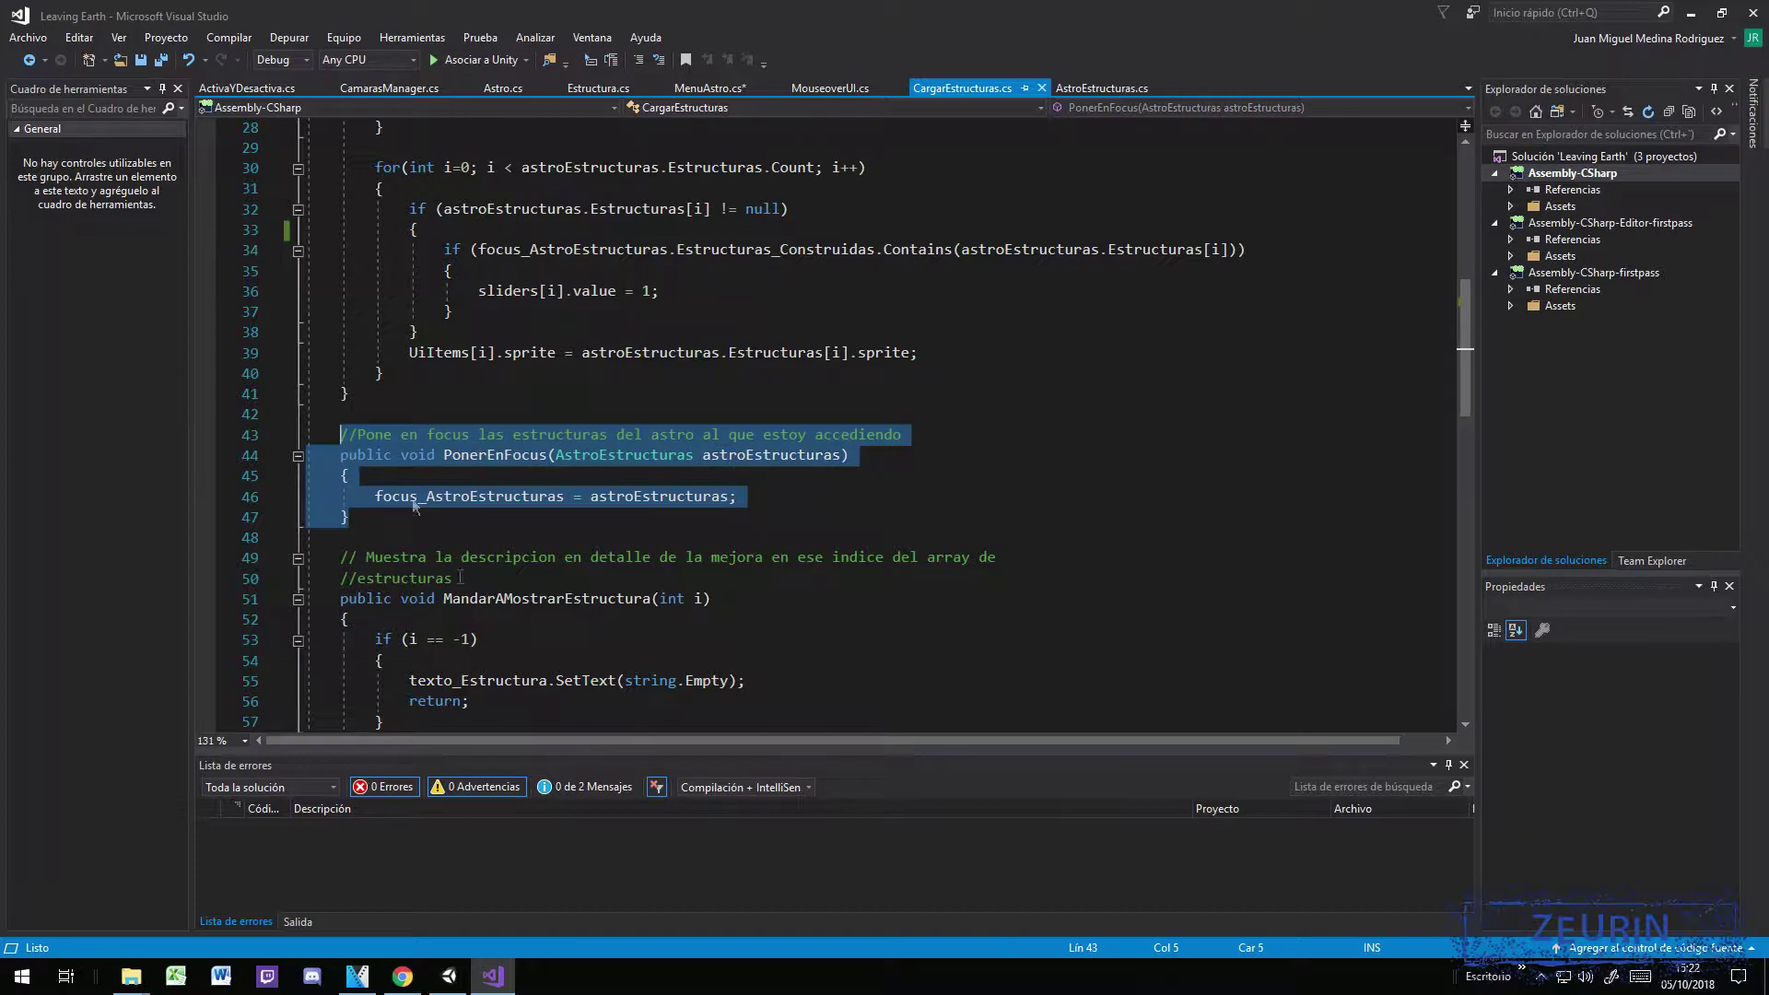
left_click(448, 976)
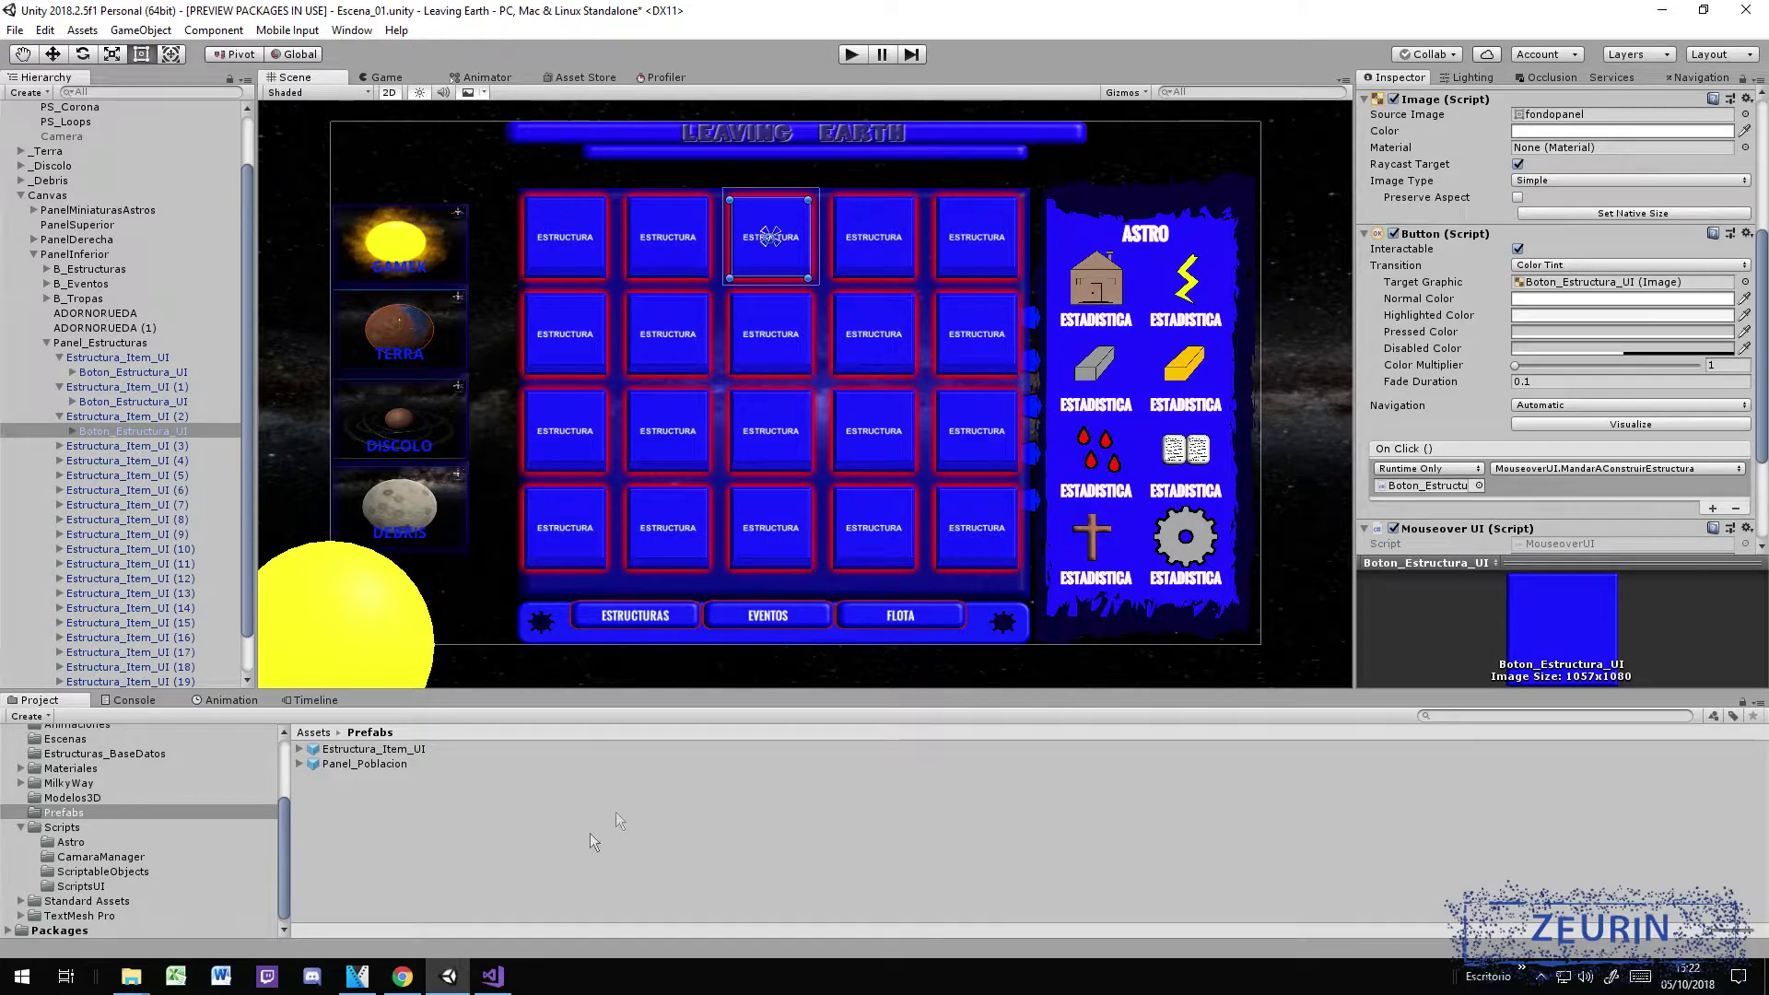
Step: Check the script once more, then select the Boton_Gamek planet button in Unity
left_click(492, 975)
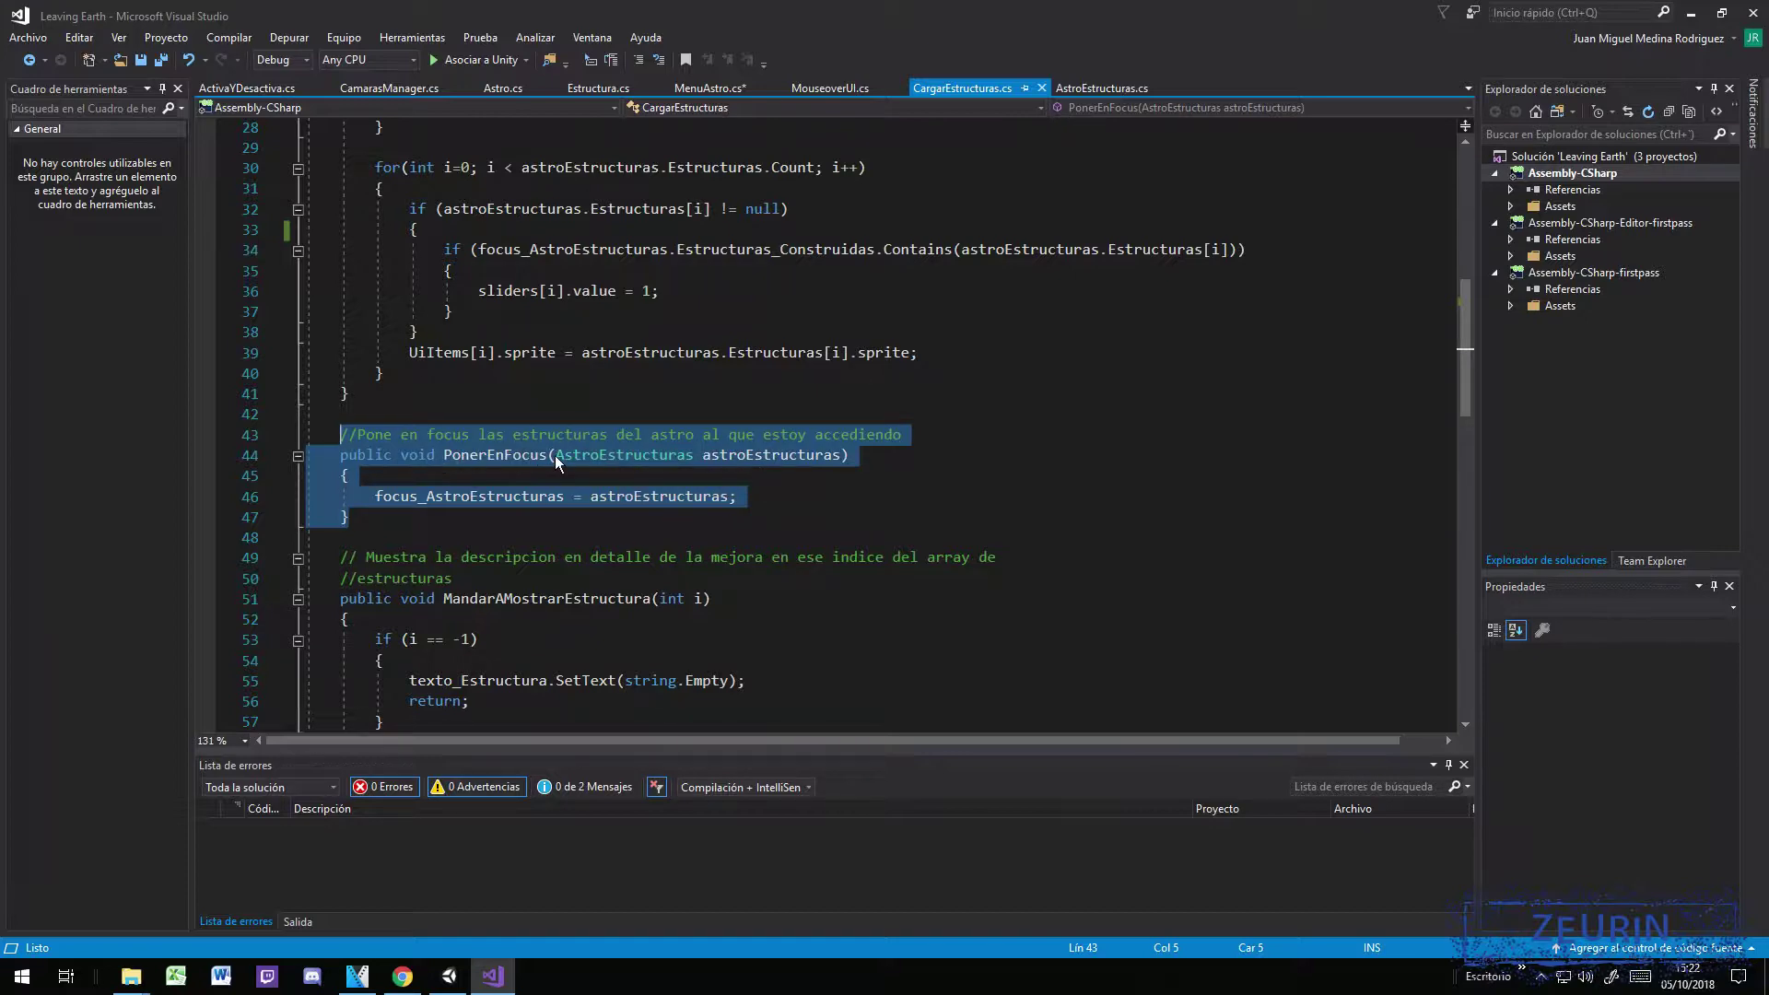
left_click(448, 976)
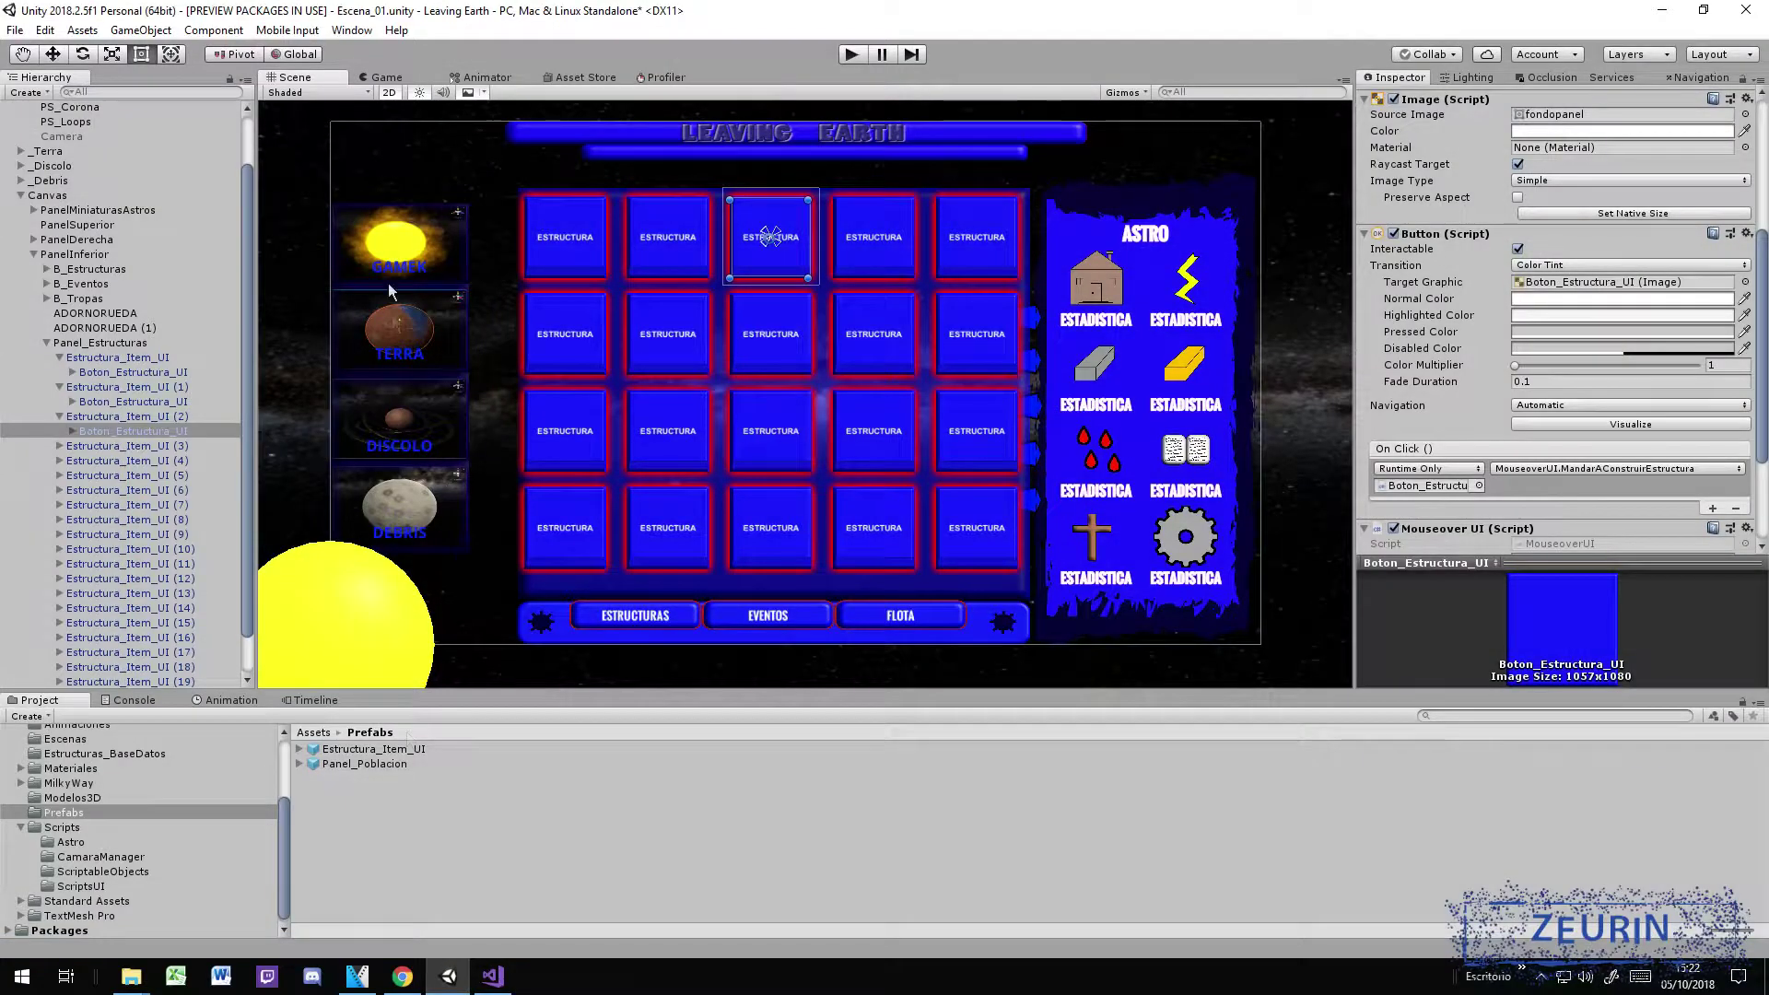
left_click(398, 242)
Step: Inspect Boton_Gamek's On Click calls to PonerEnFocus and LoadUIEstructuras, both passing Gamek_Star
scroll(1486, 386, "down", 4)
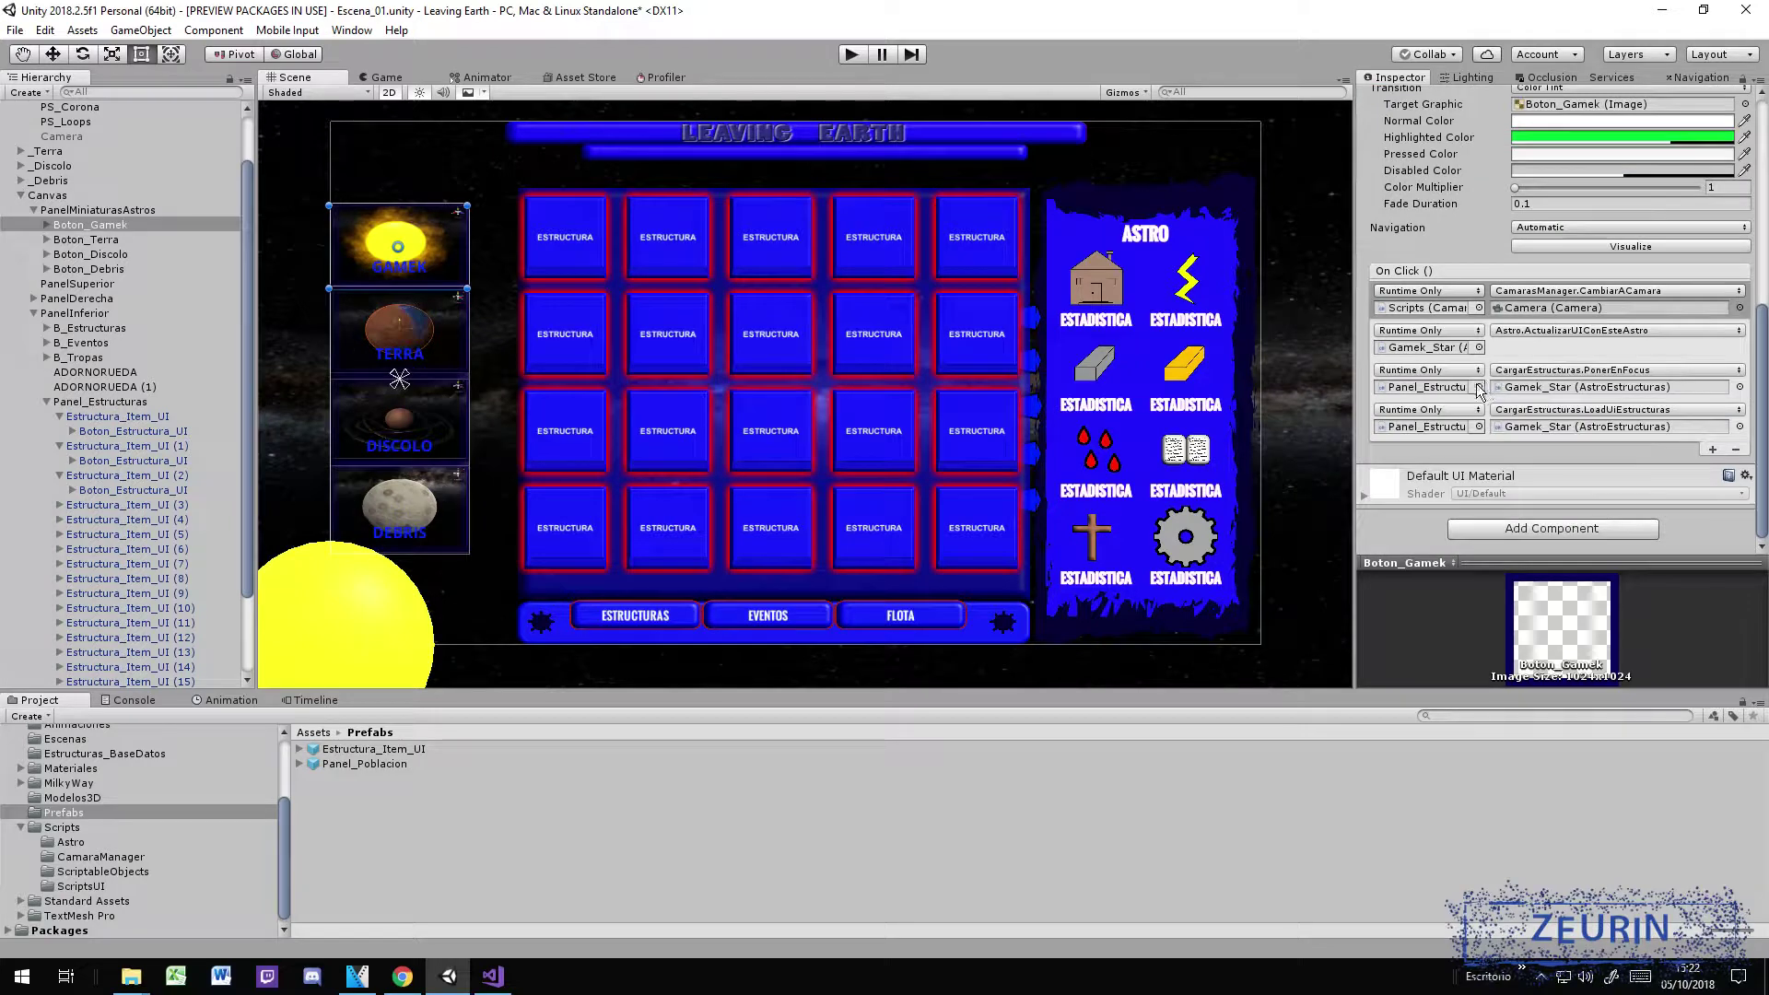
left_click(1573, 371)
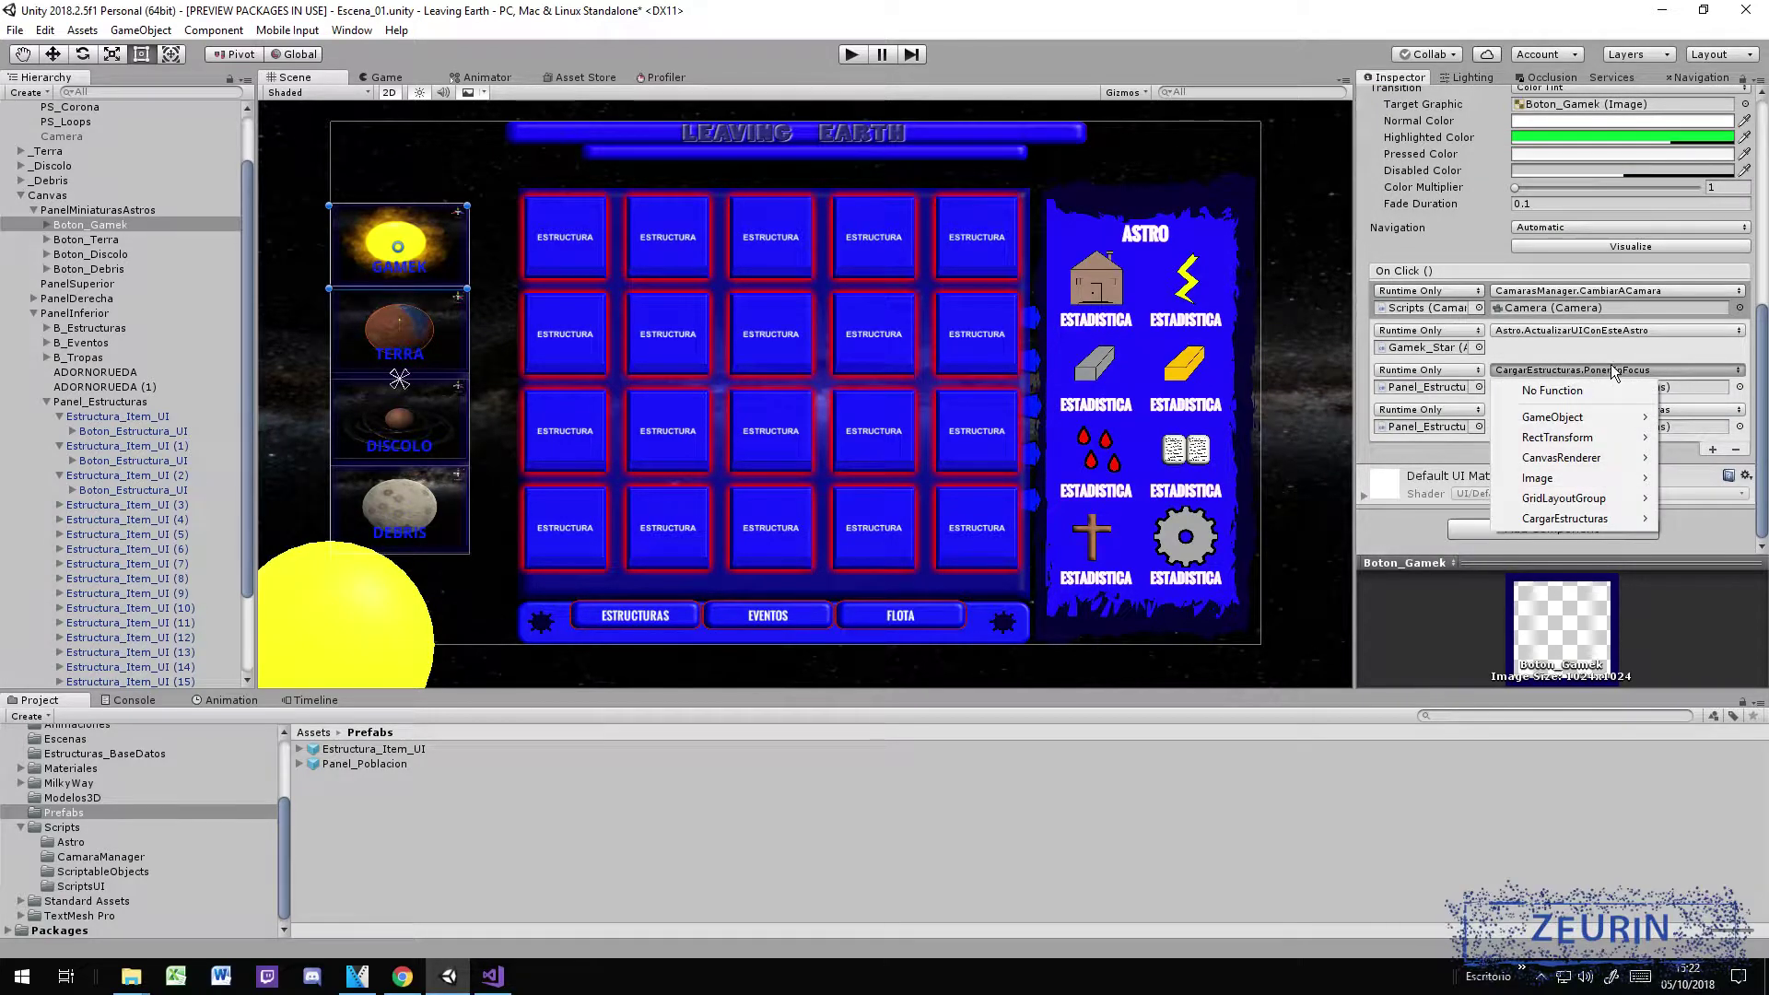
left_click(1649, 357)
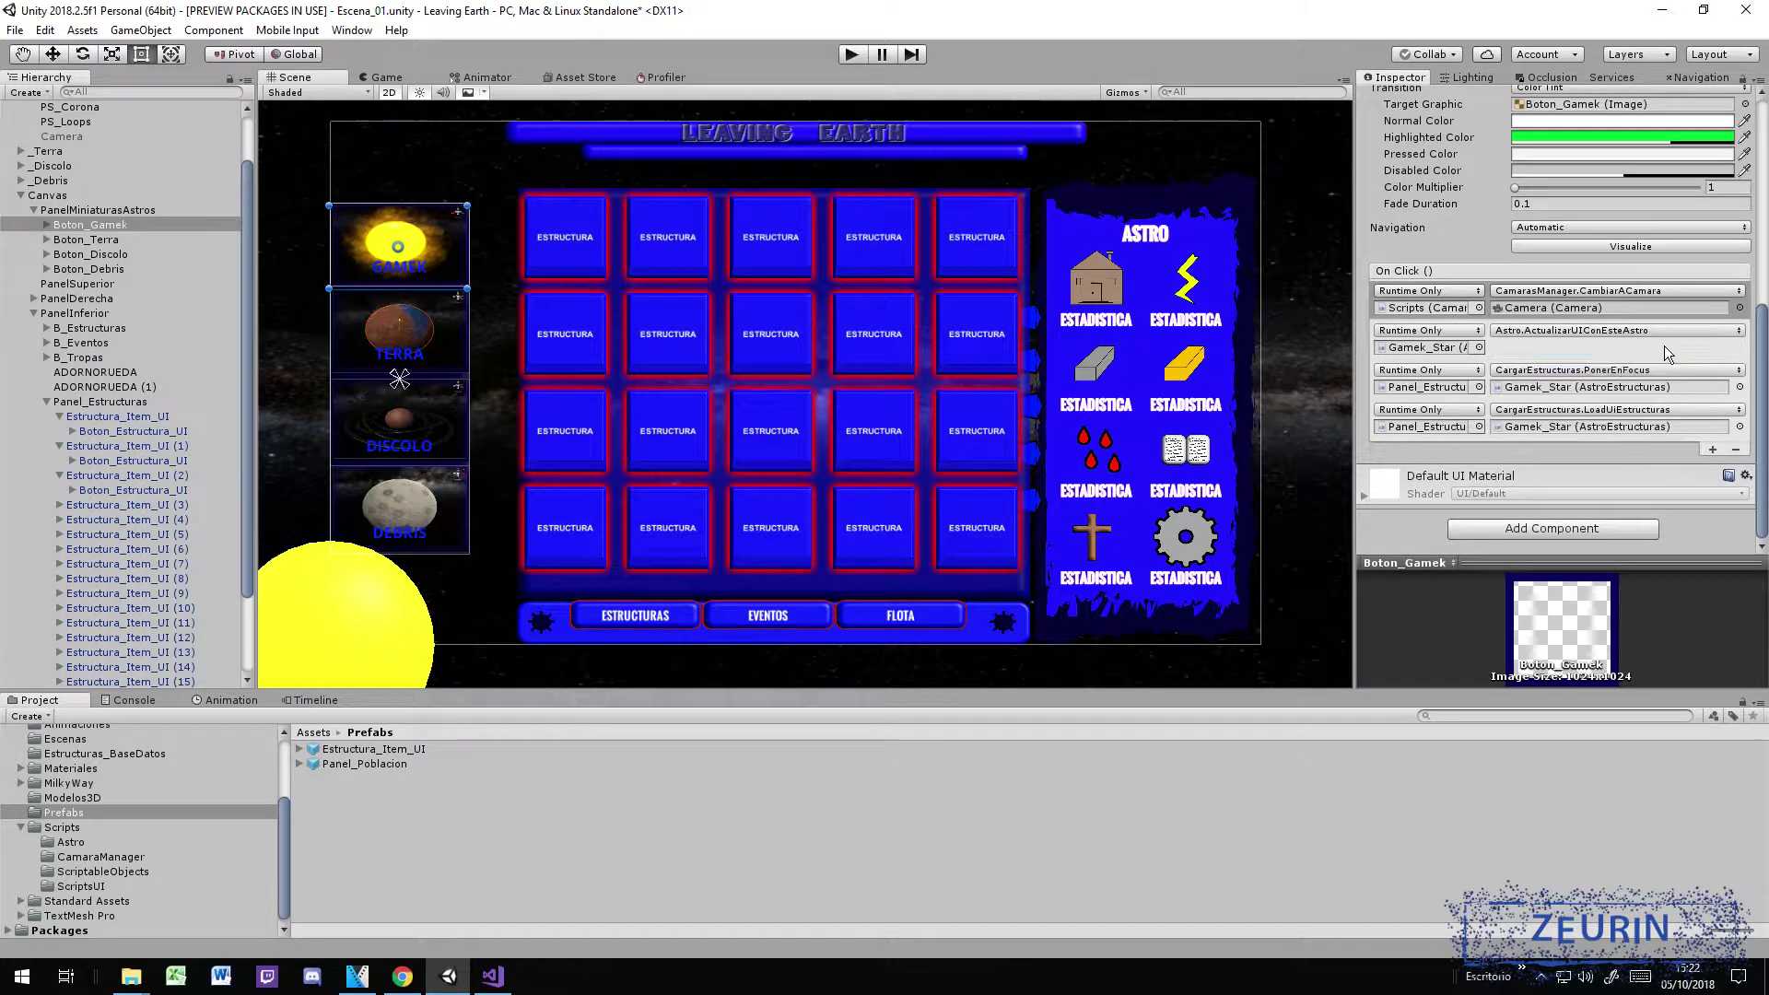
left_click(1494, 391)
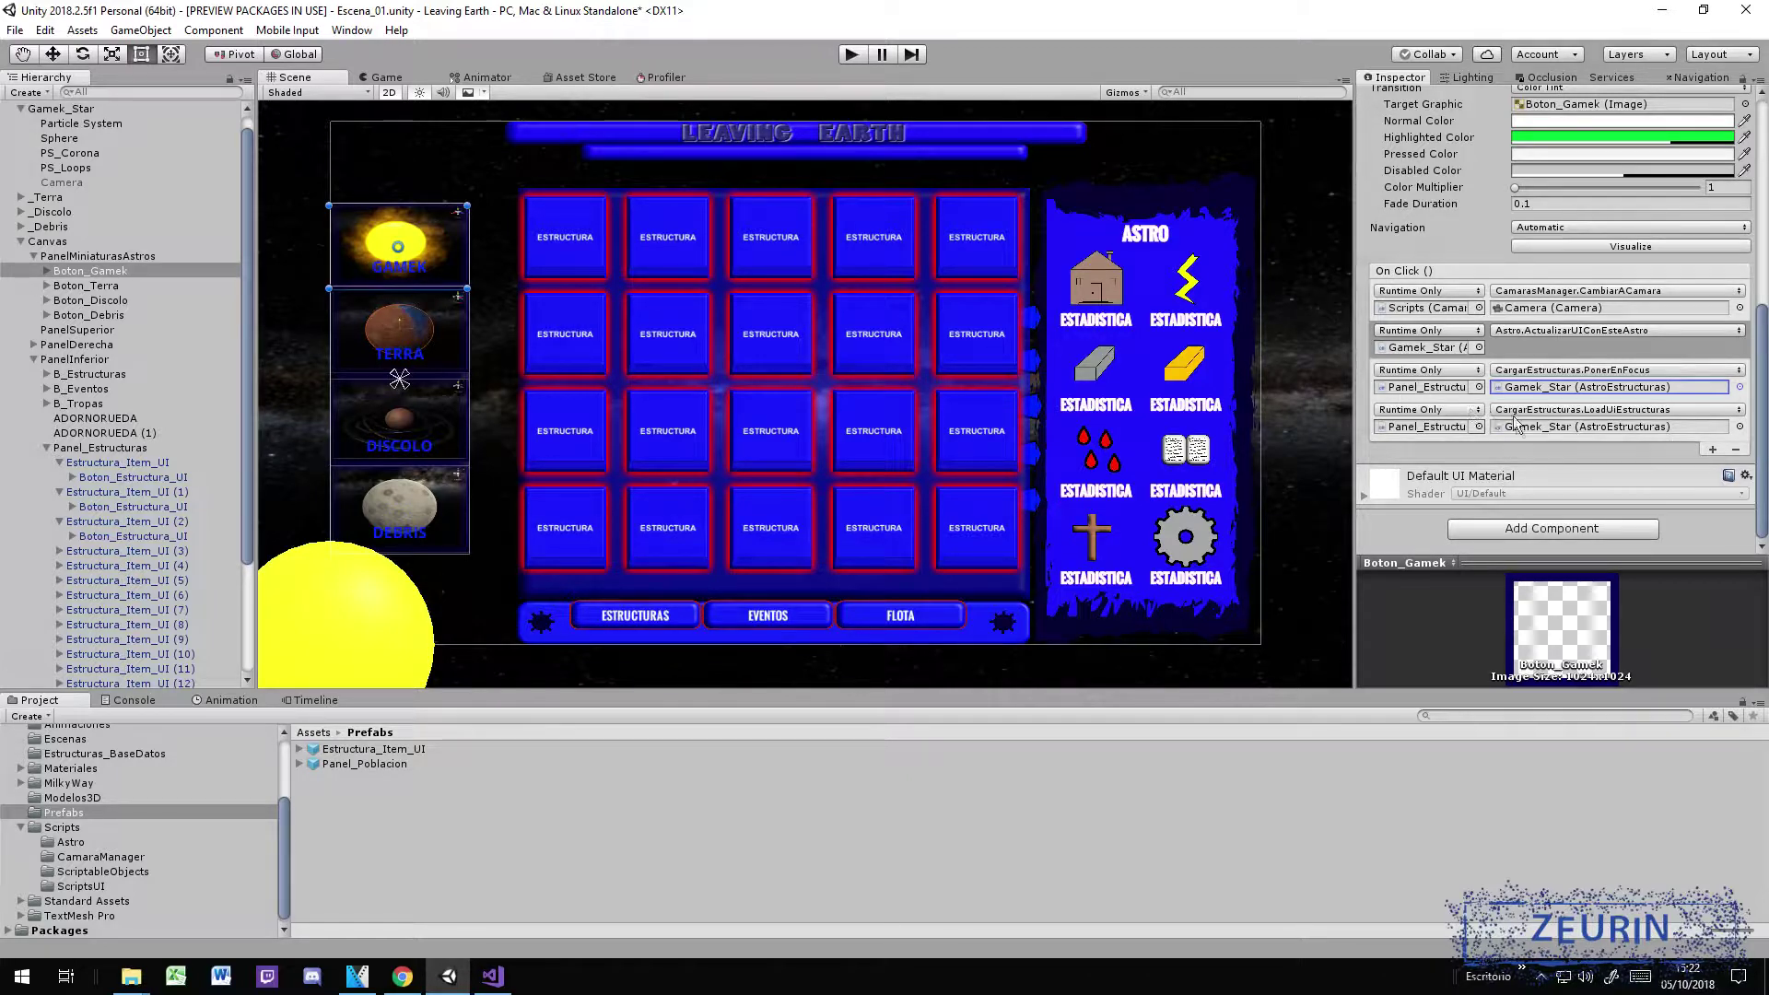
left_click(493, 975)
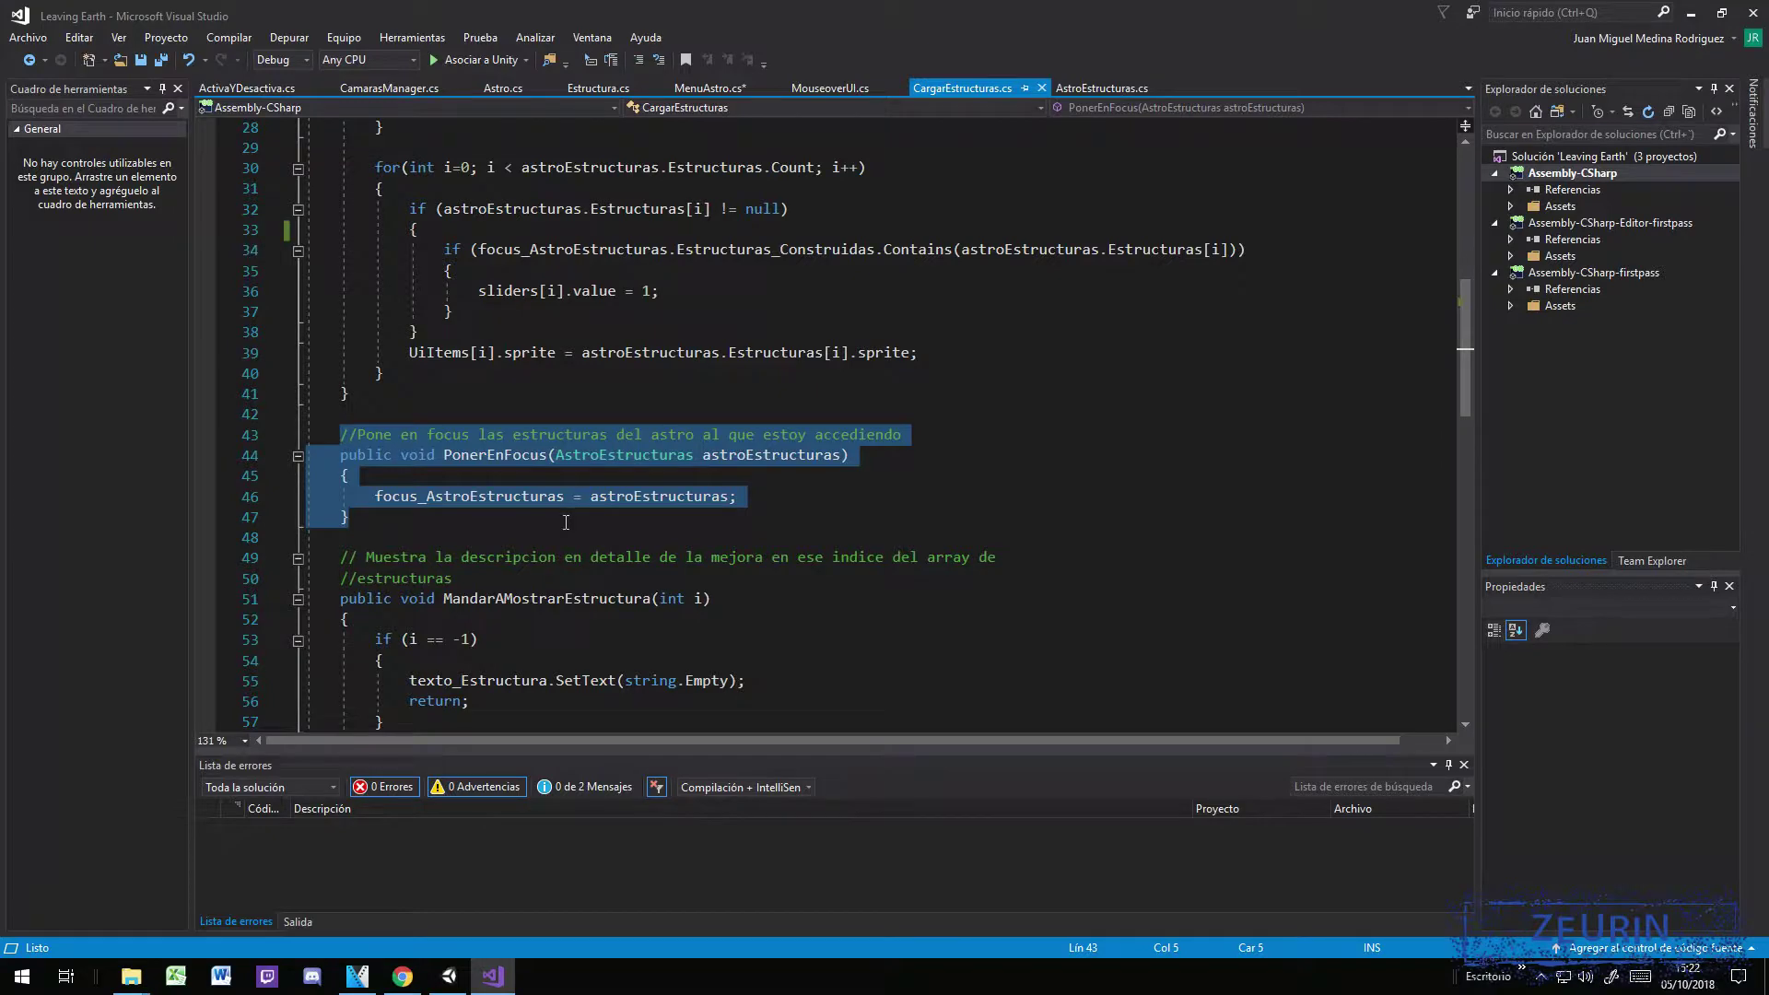
Step: Highlight focus_AstroEstructuras on line 46 and read through MandarAMostrarEstructura and MostrarMejoraEnDetalle
scroll(565, 522, "down", 1)
left_click(497, 437)
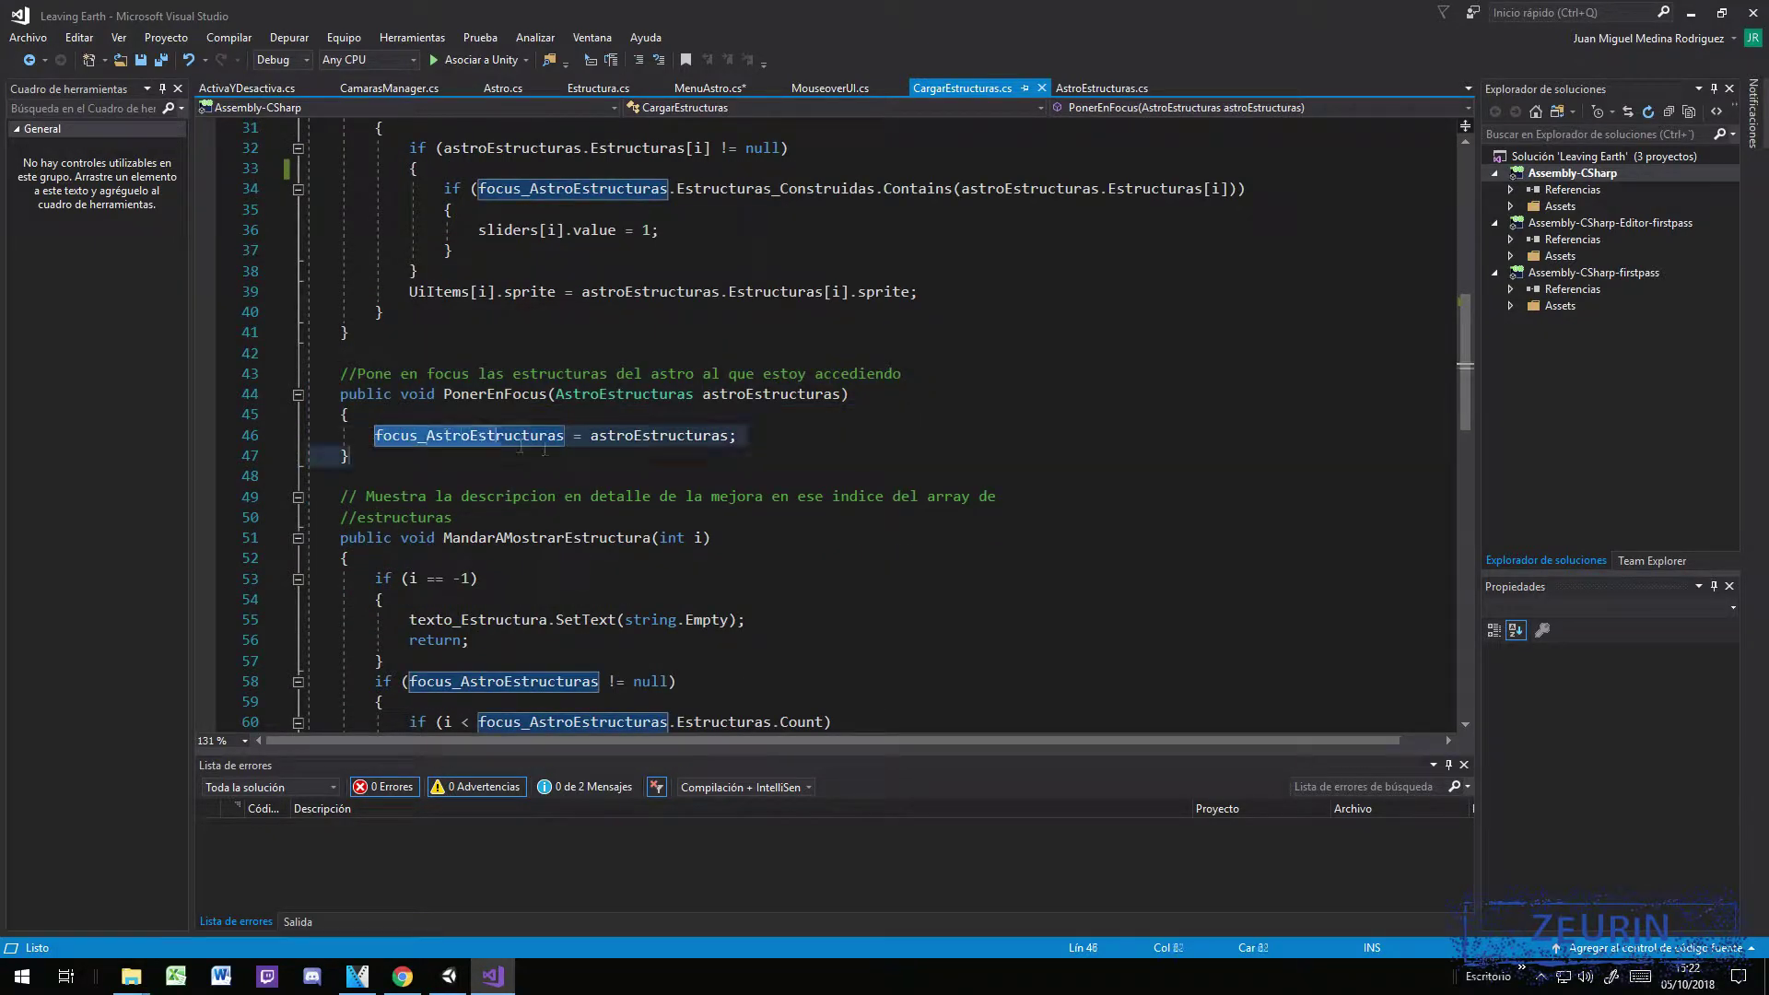
left_click_drag(520, 448, 738, 437)
scroll(547, 483, "down", 2)
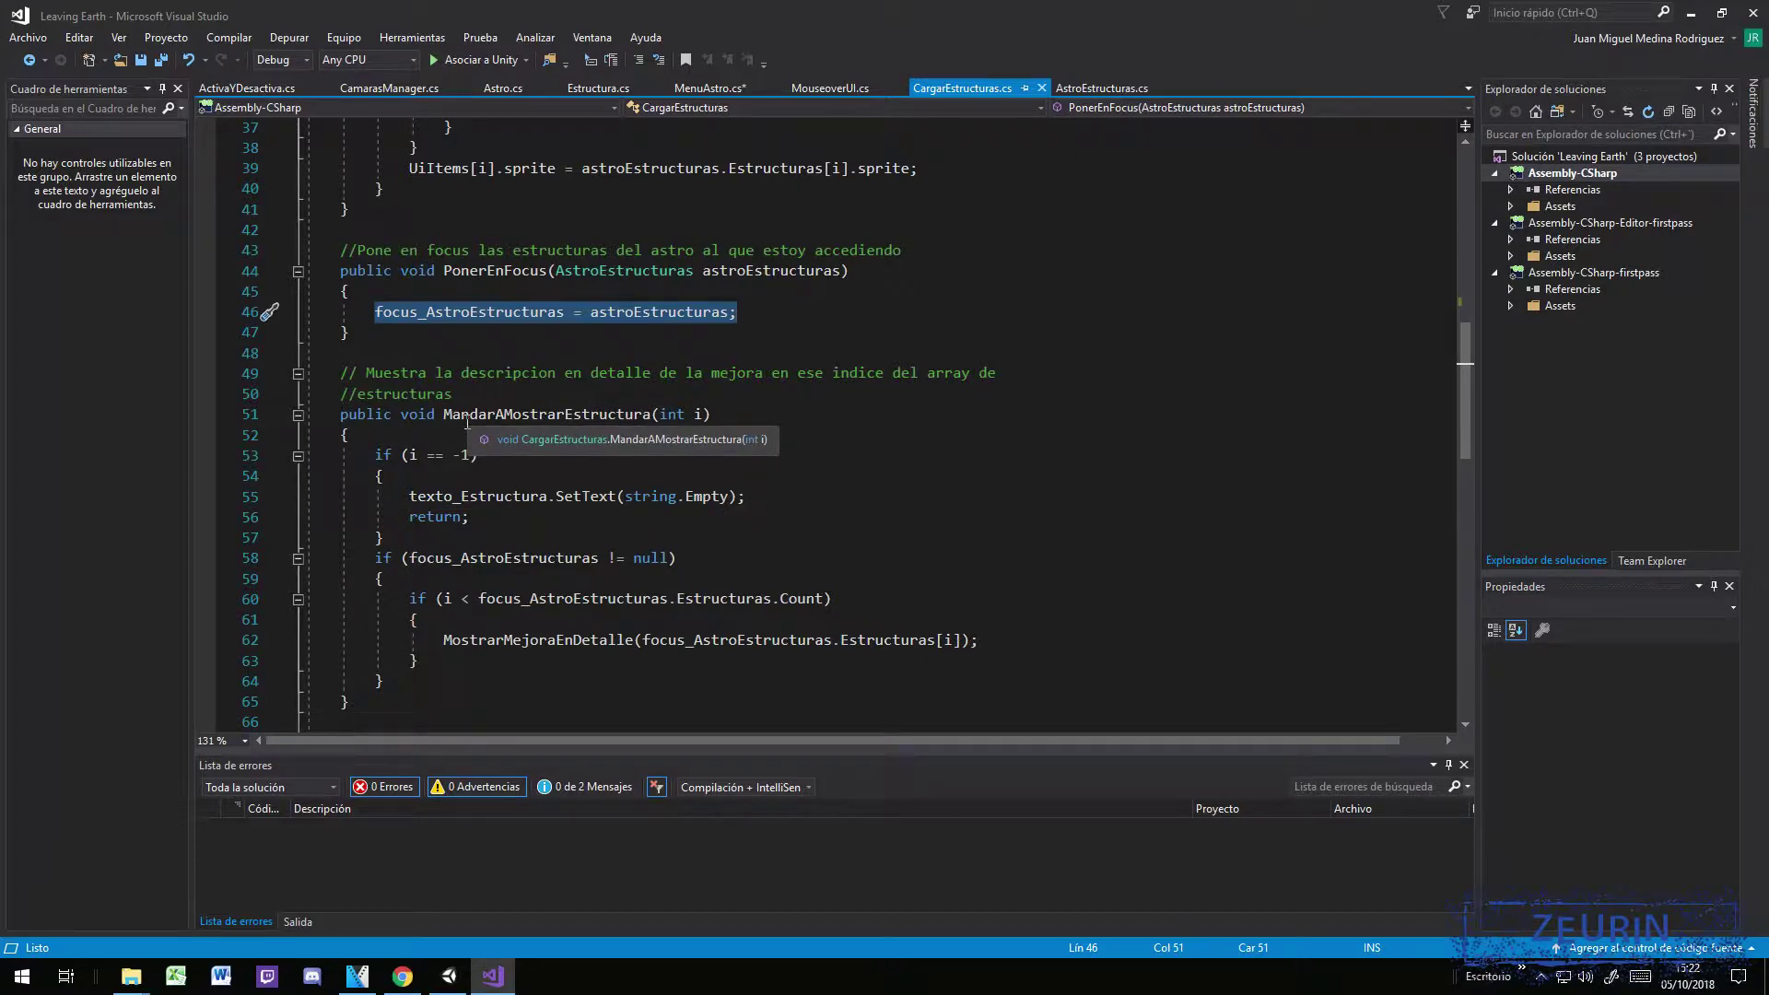
scroll(466, 425, "down", 3)
scroll(456, 451, "up", 5)
scroll(448, 475, "up", 6)
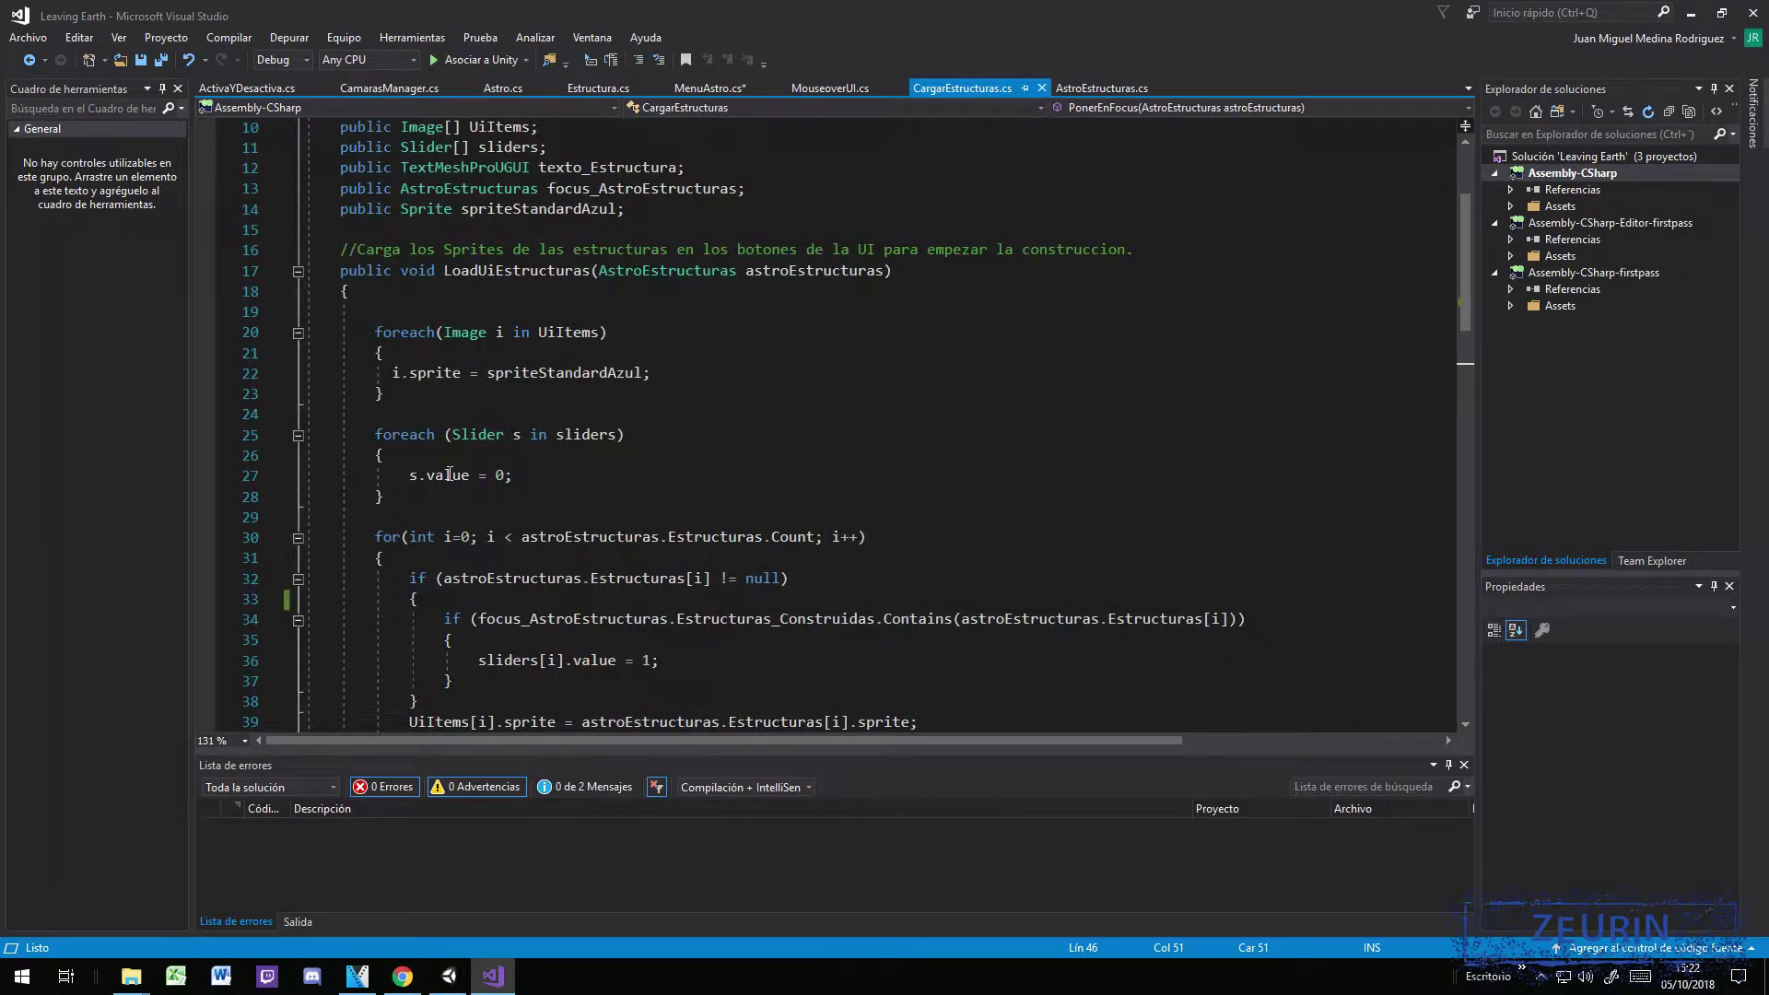
scroll(449, 475, "up", 2)
scroll(450, 474, "down", 11)
scroll(449, 474, "down", 2)
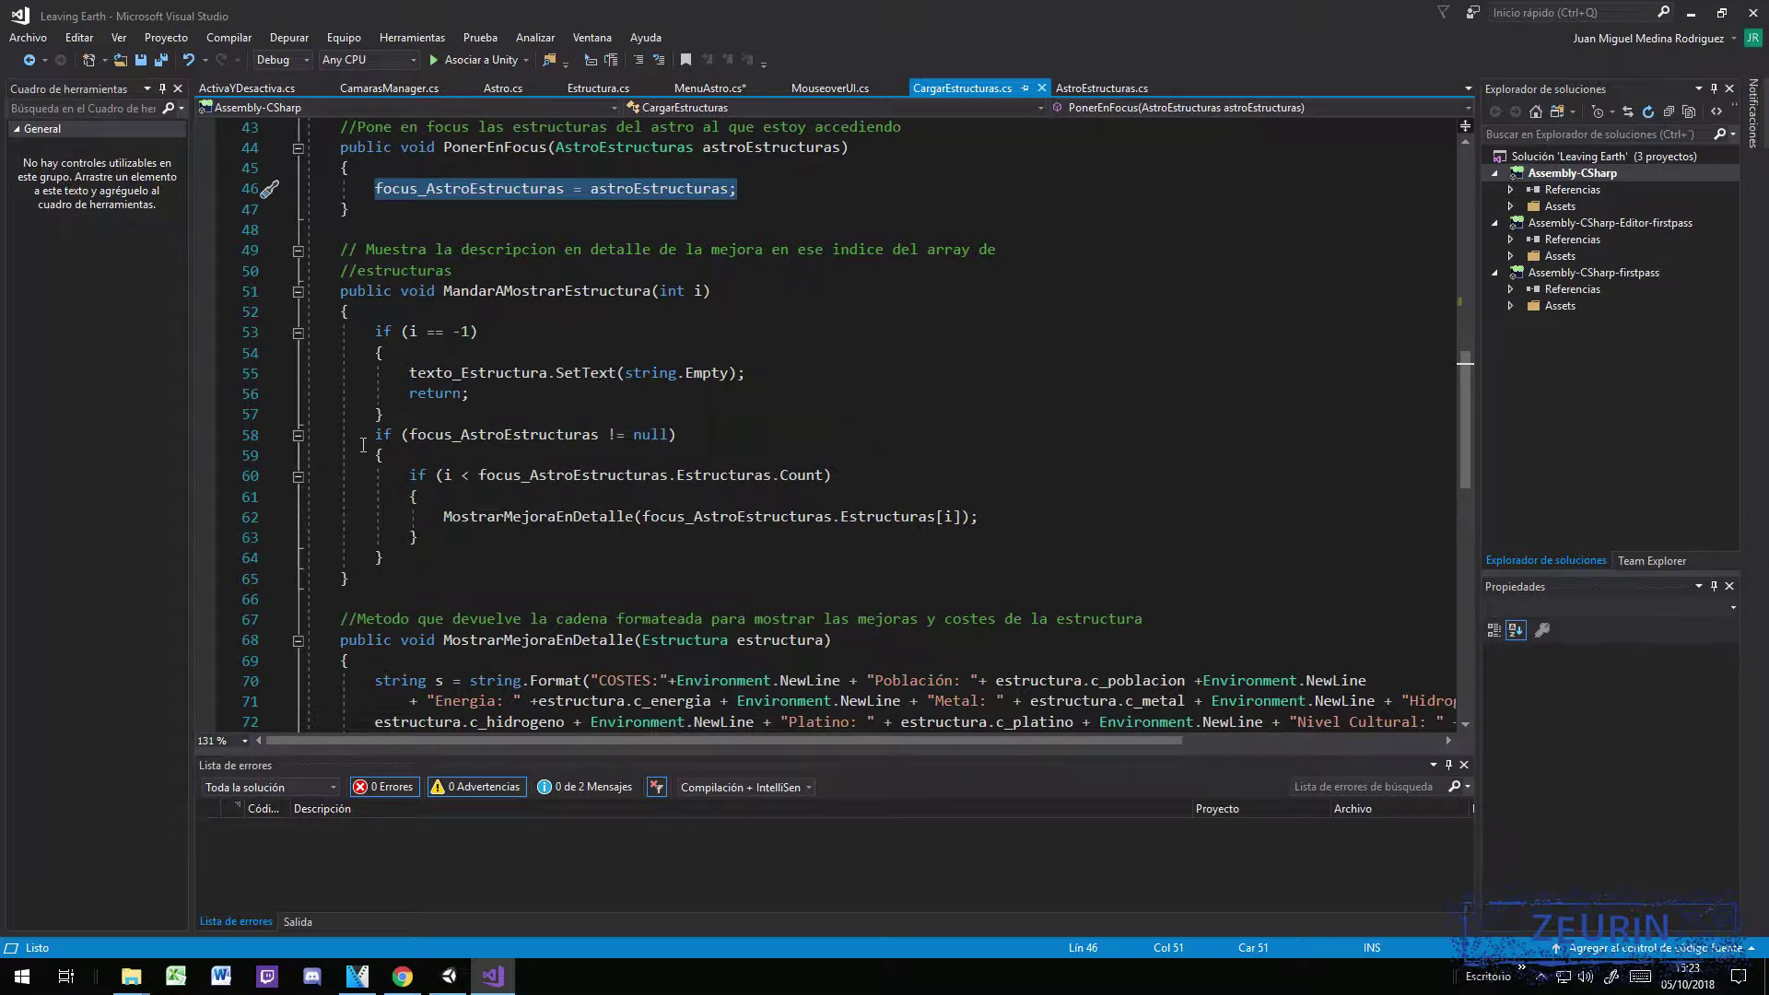
left_click(449, 975)
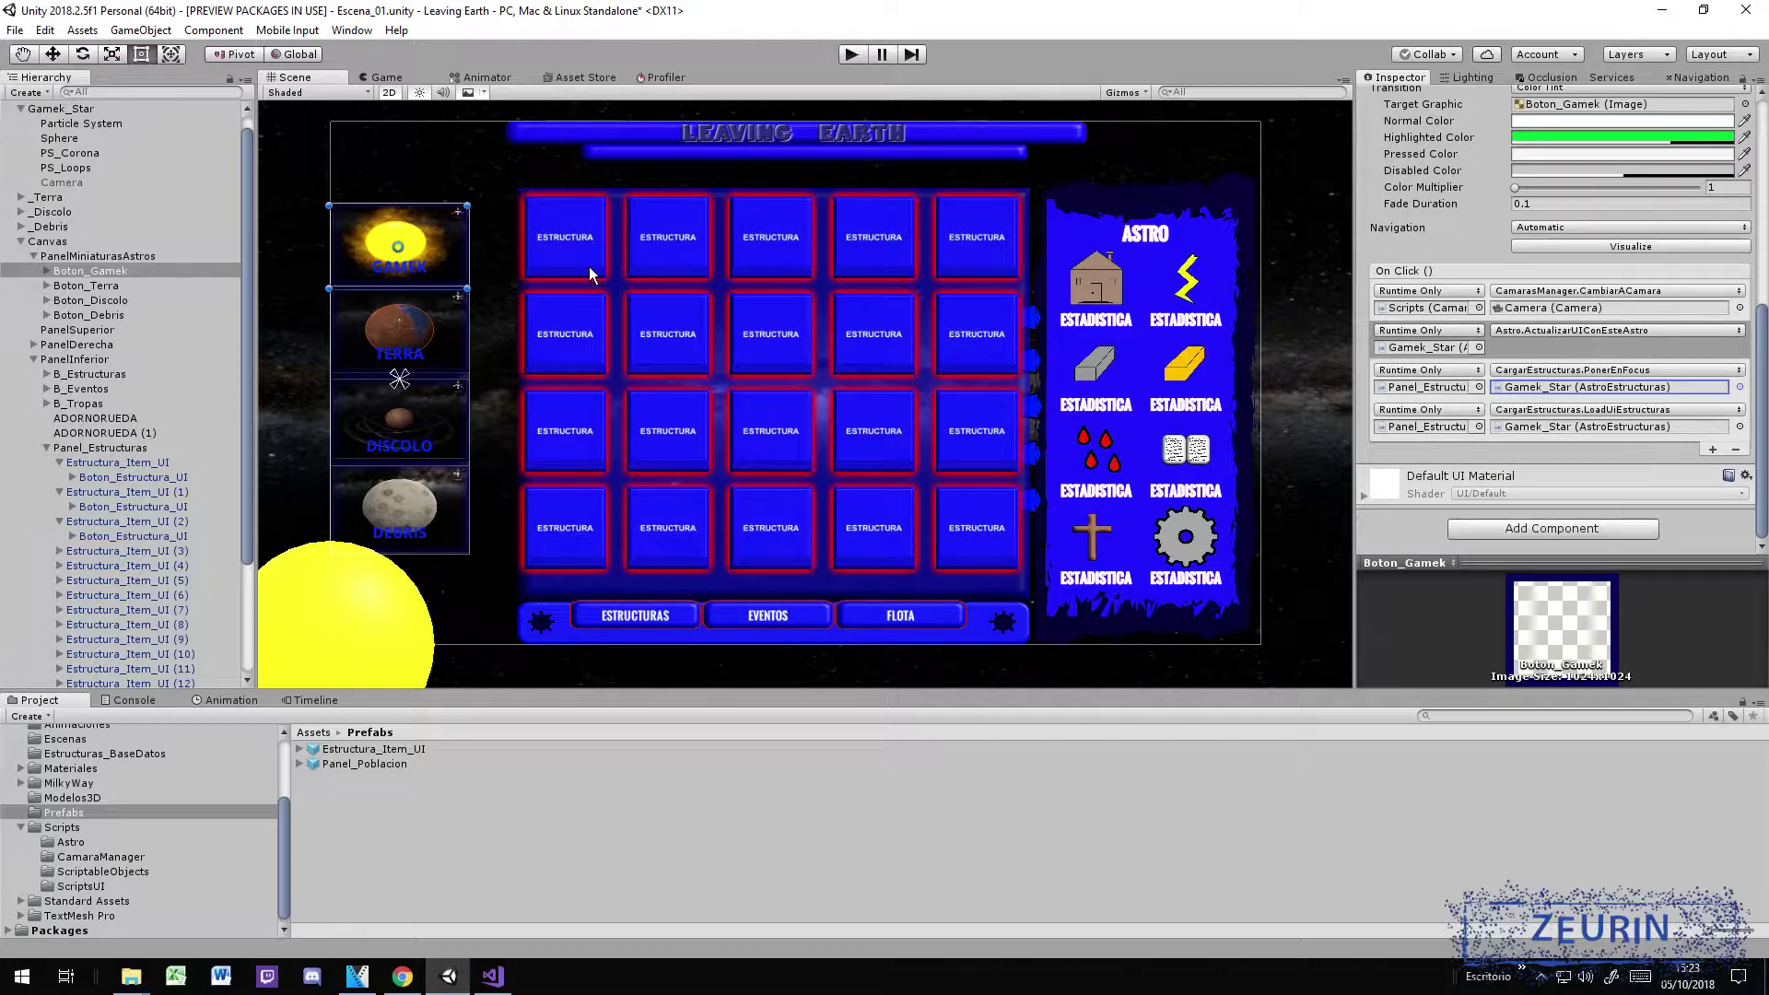
left_click(500, 976)
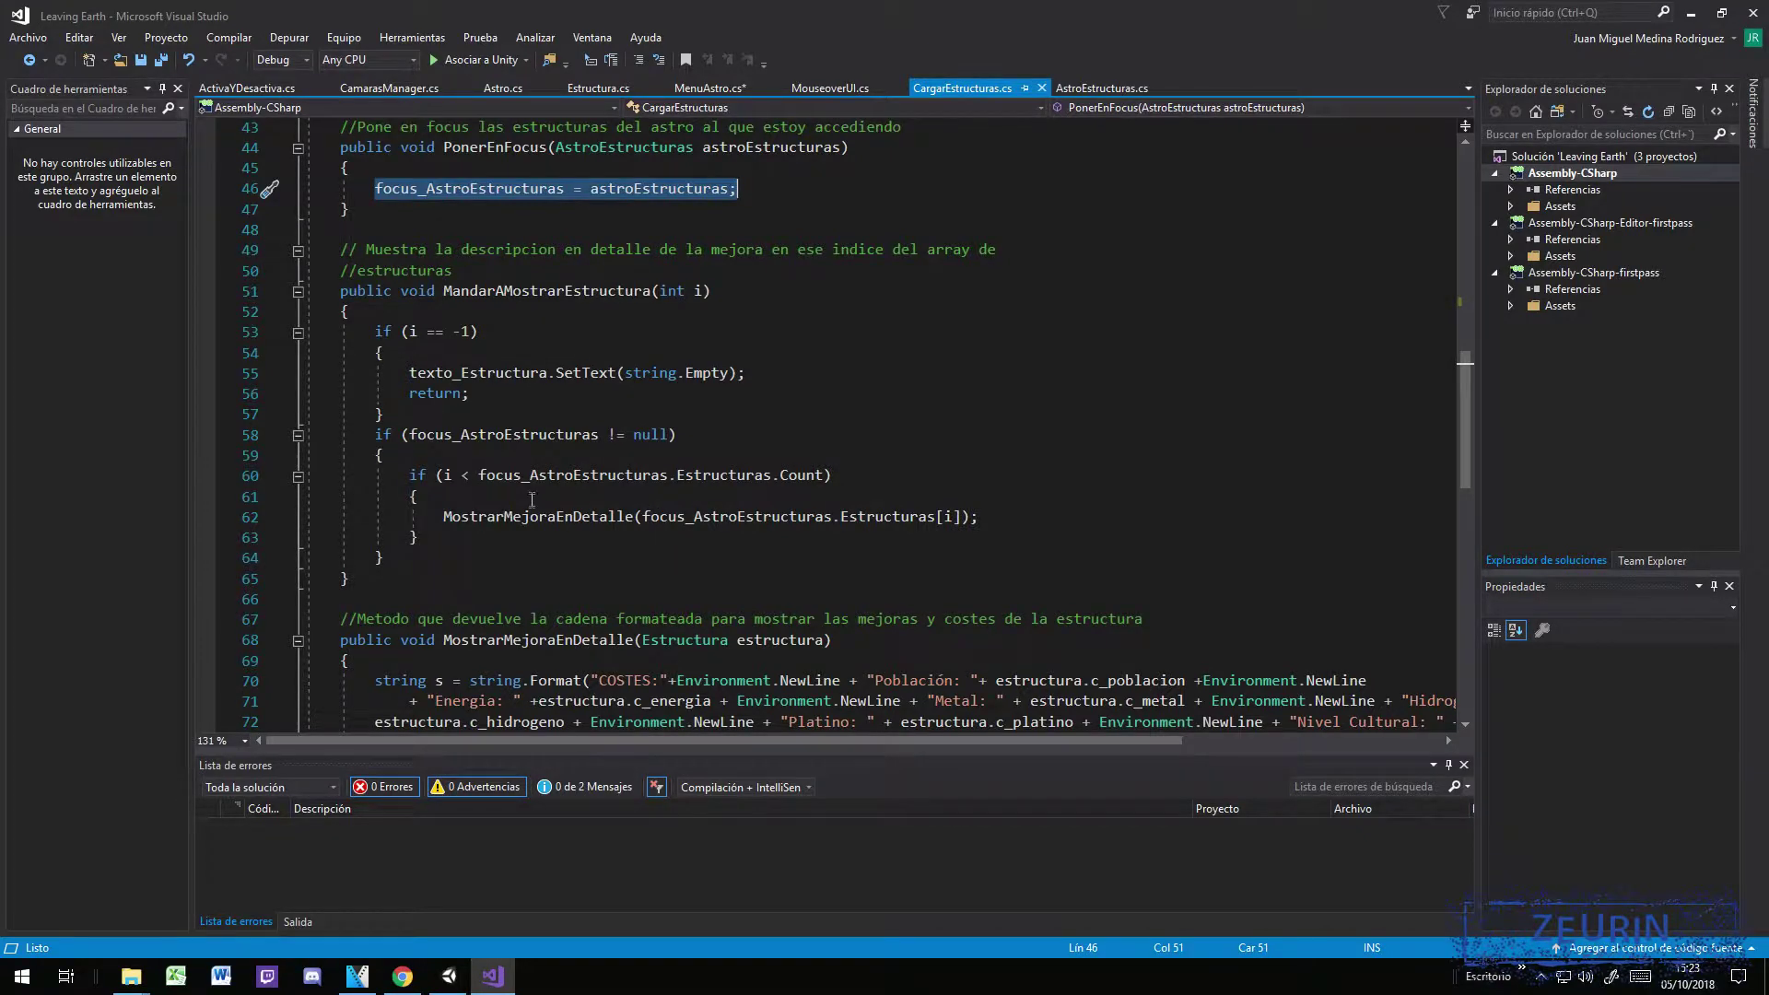
scroll(631, 557, "down", 2)
scroll(590, 534, "down", 2)
scroll(535, 508, "down", 1)
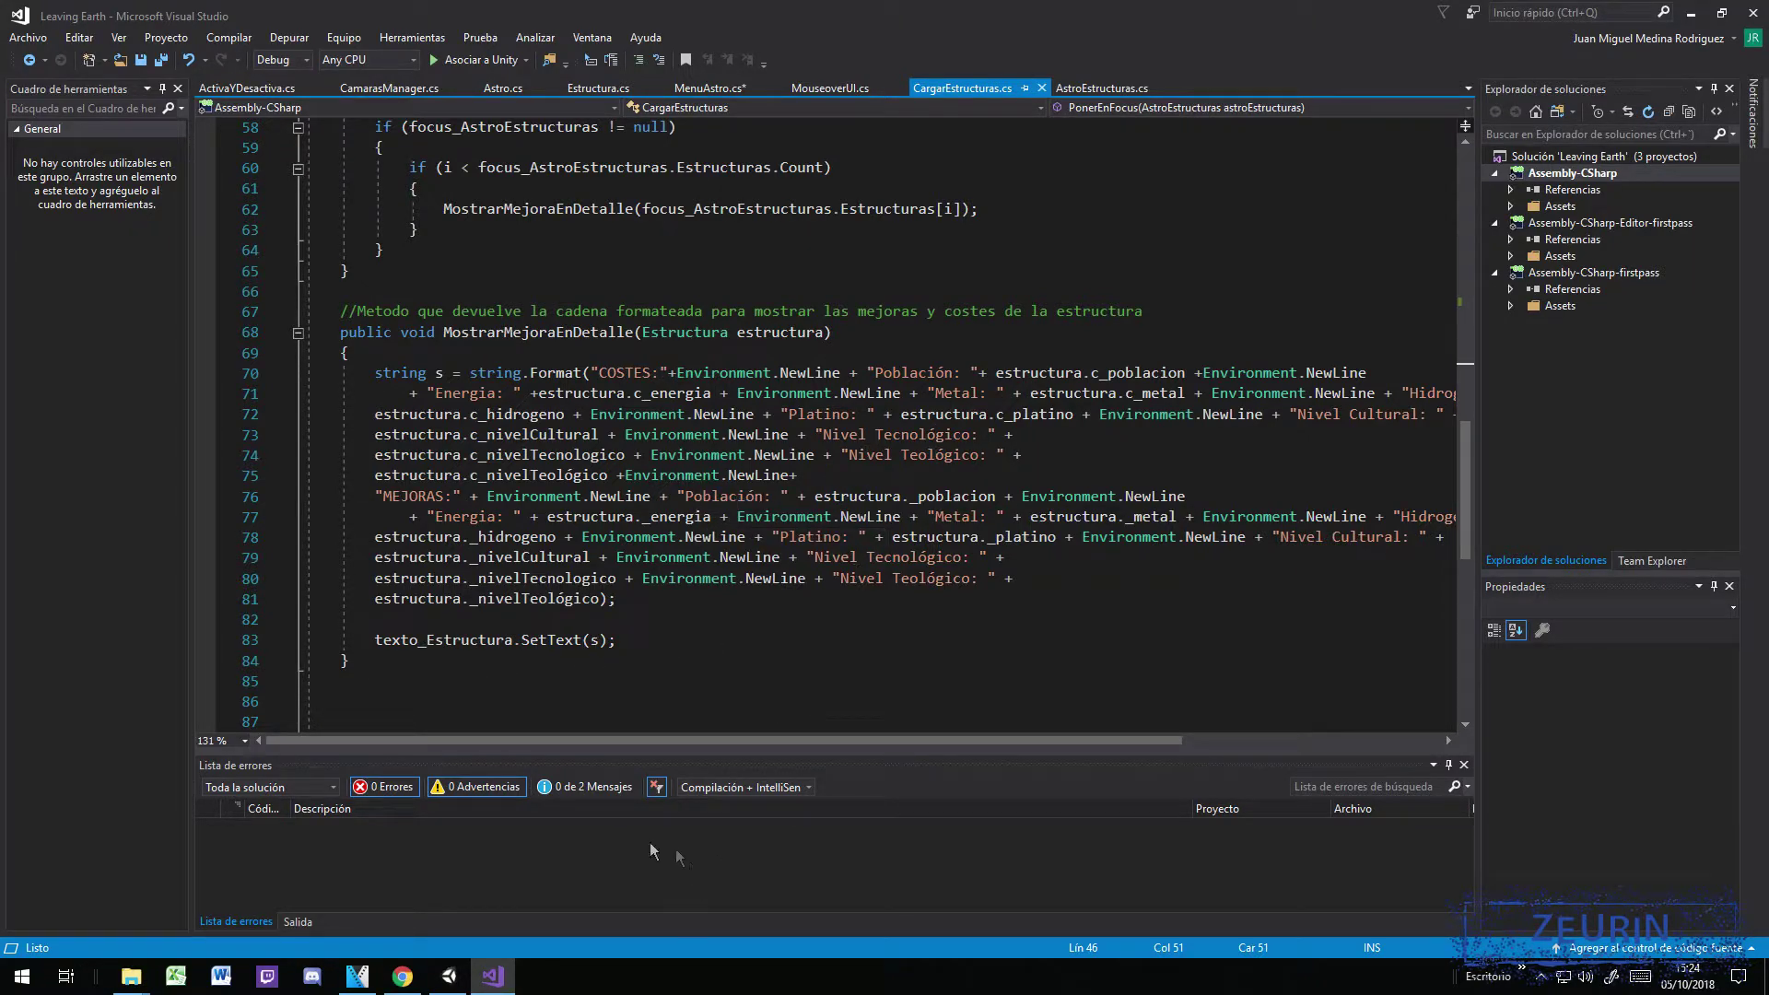
left_click(461, 963)
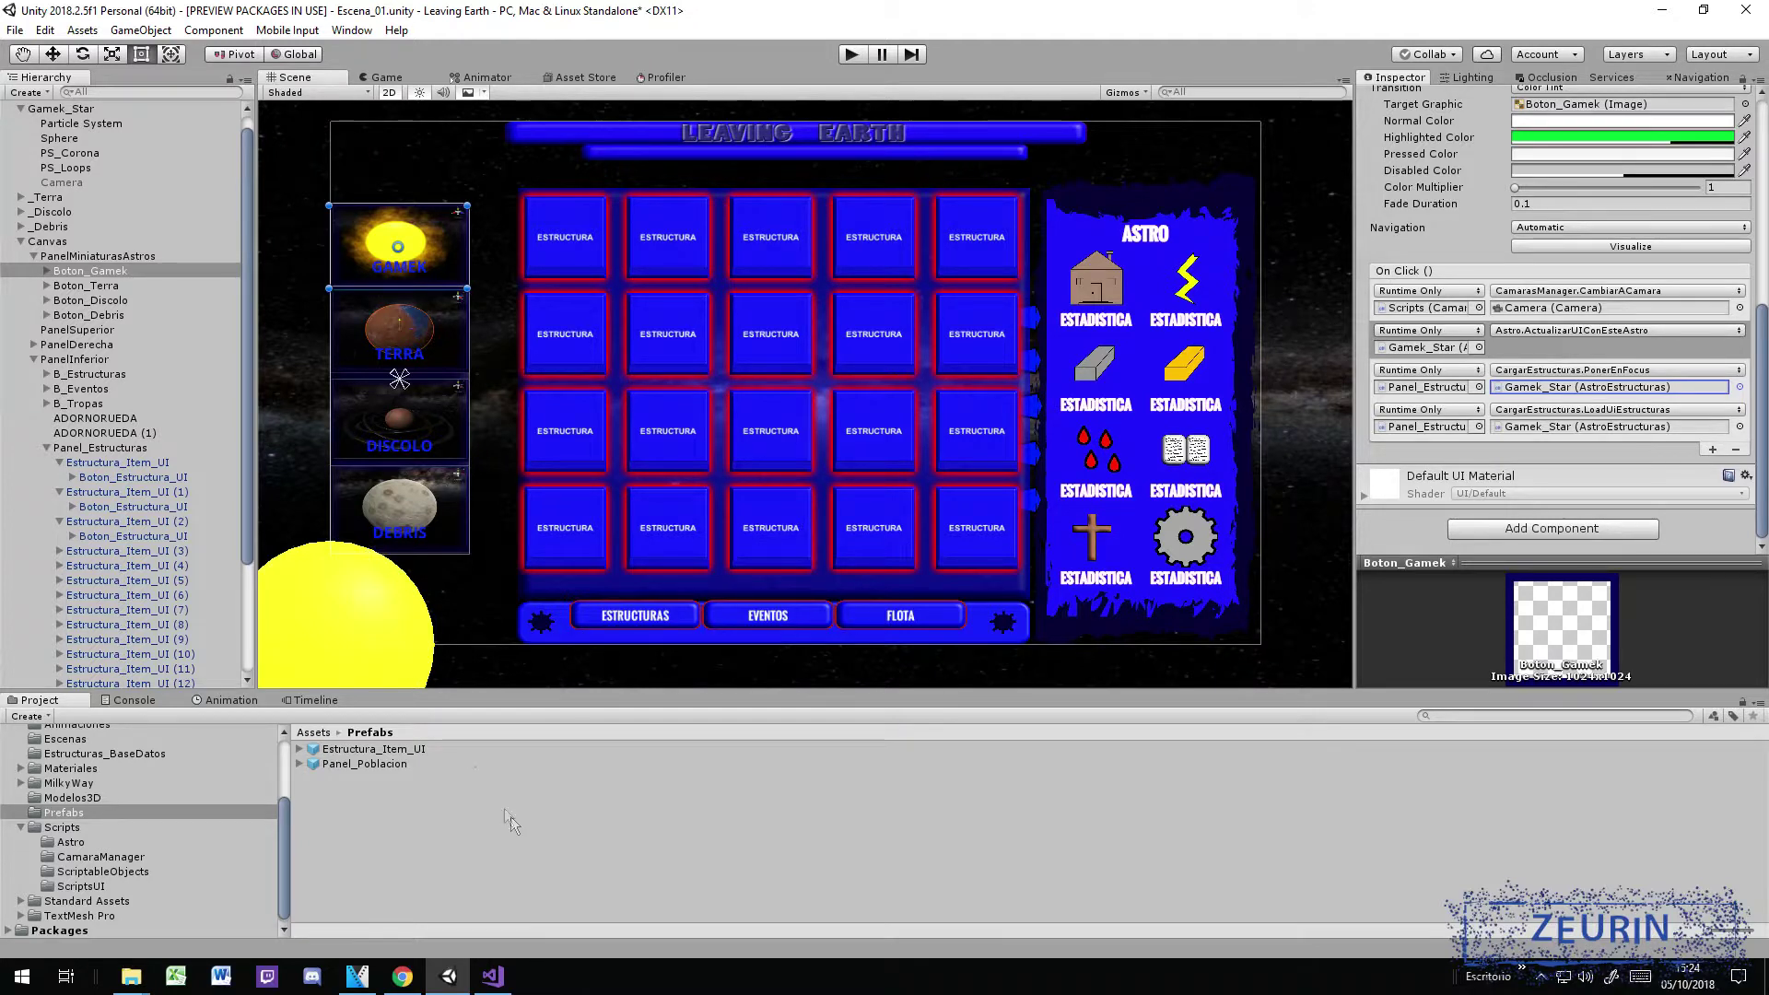
left_click(498, 977)
left_click(499, 982)
left_click(846, 53)
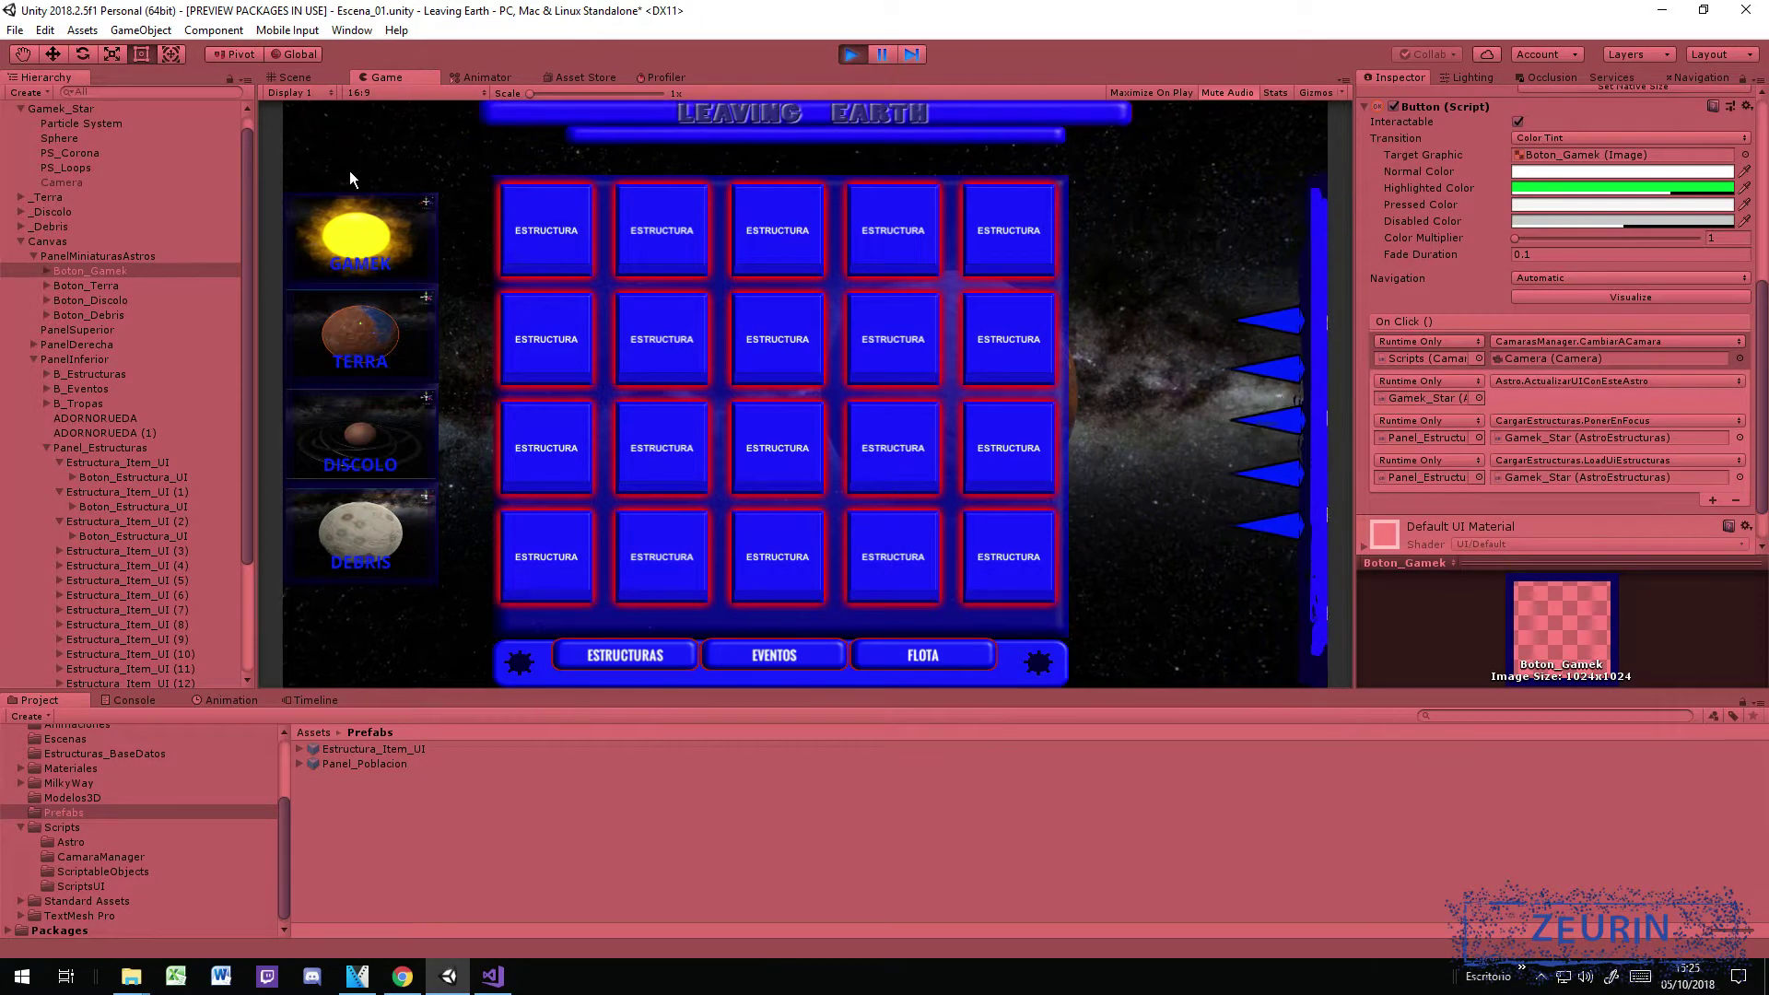
left_click(359, 236)
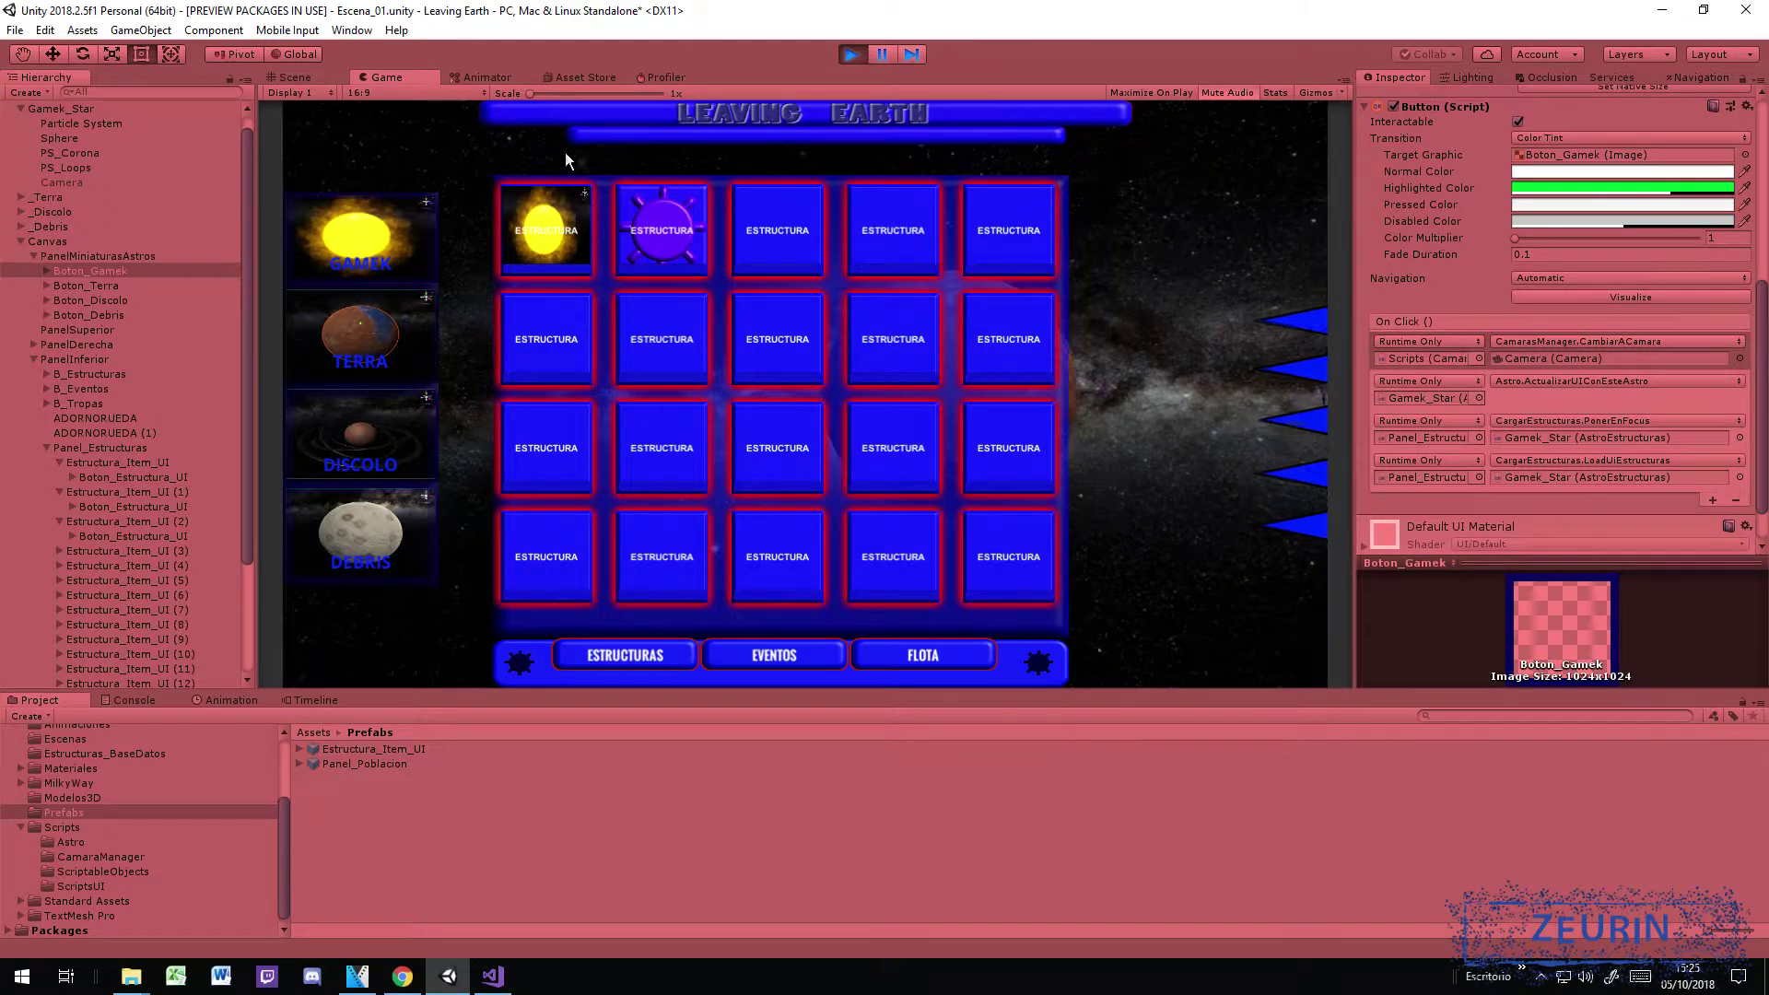
mouse_move(670, 215)
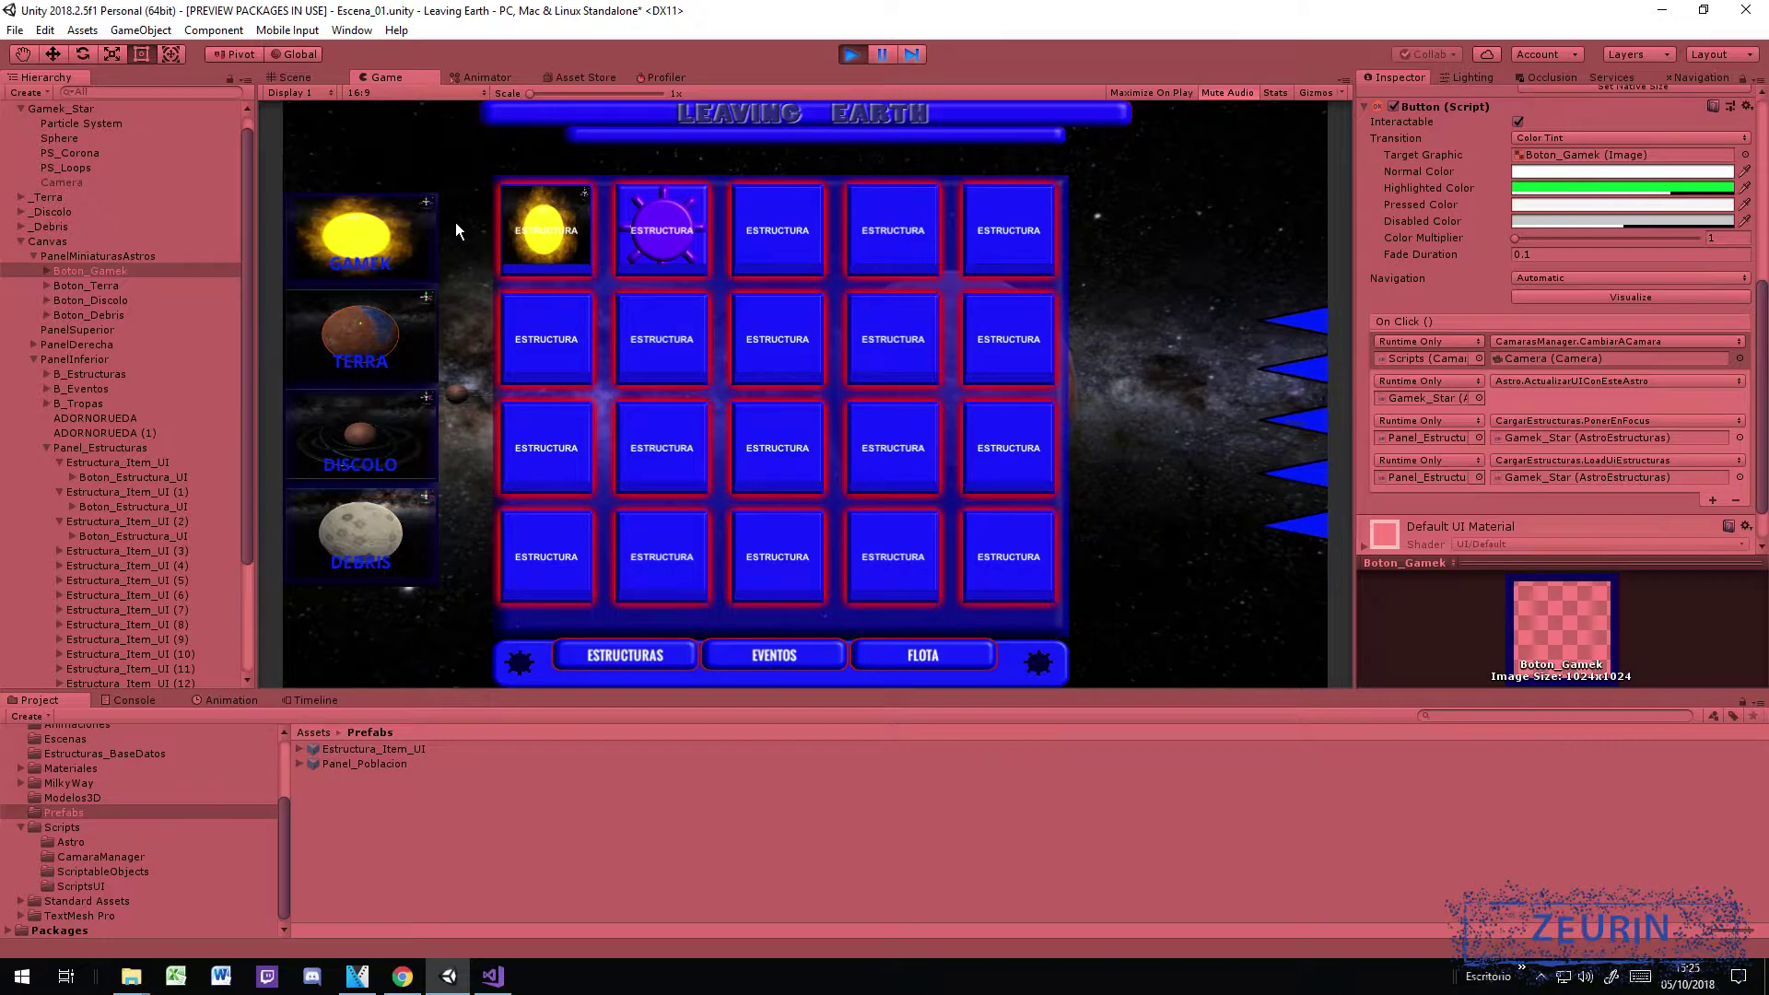
mouse_move(529, 214)
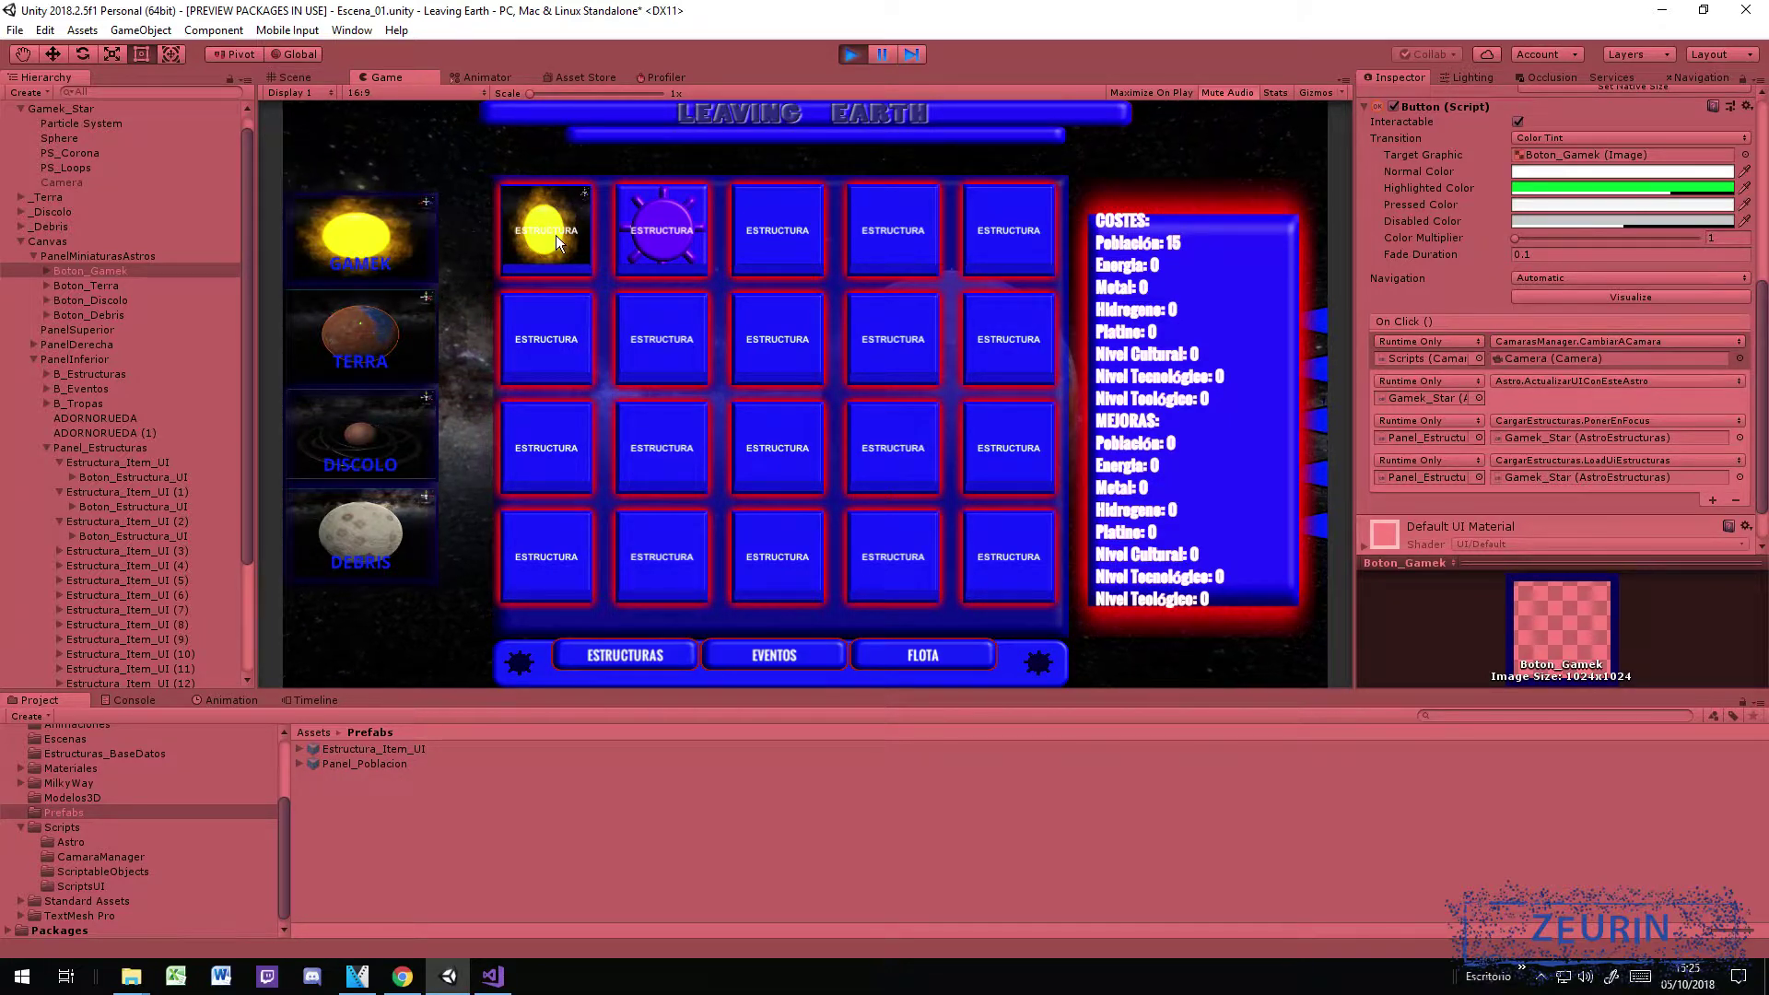
left_click(847, 59)
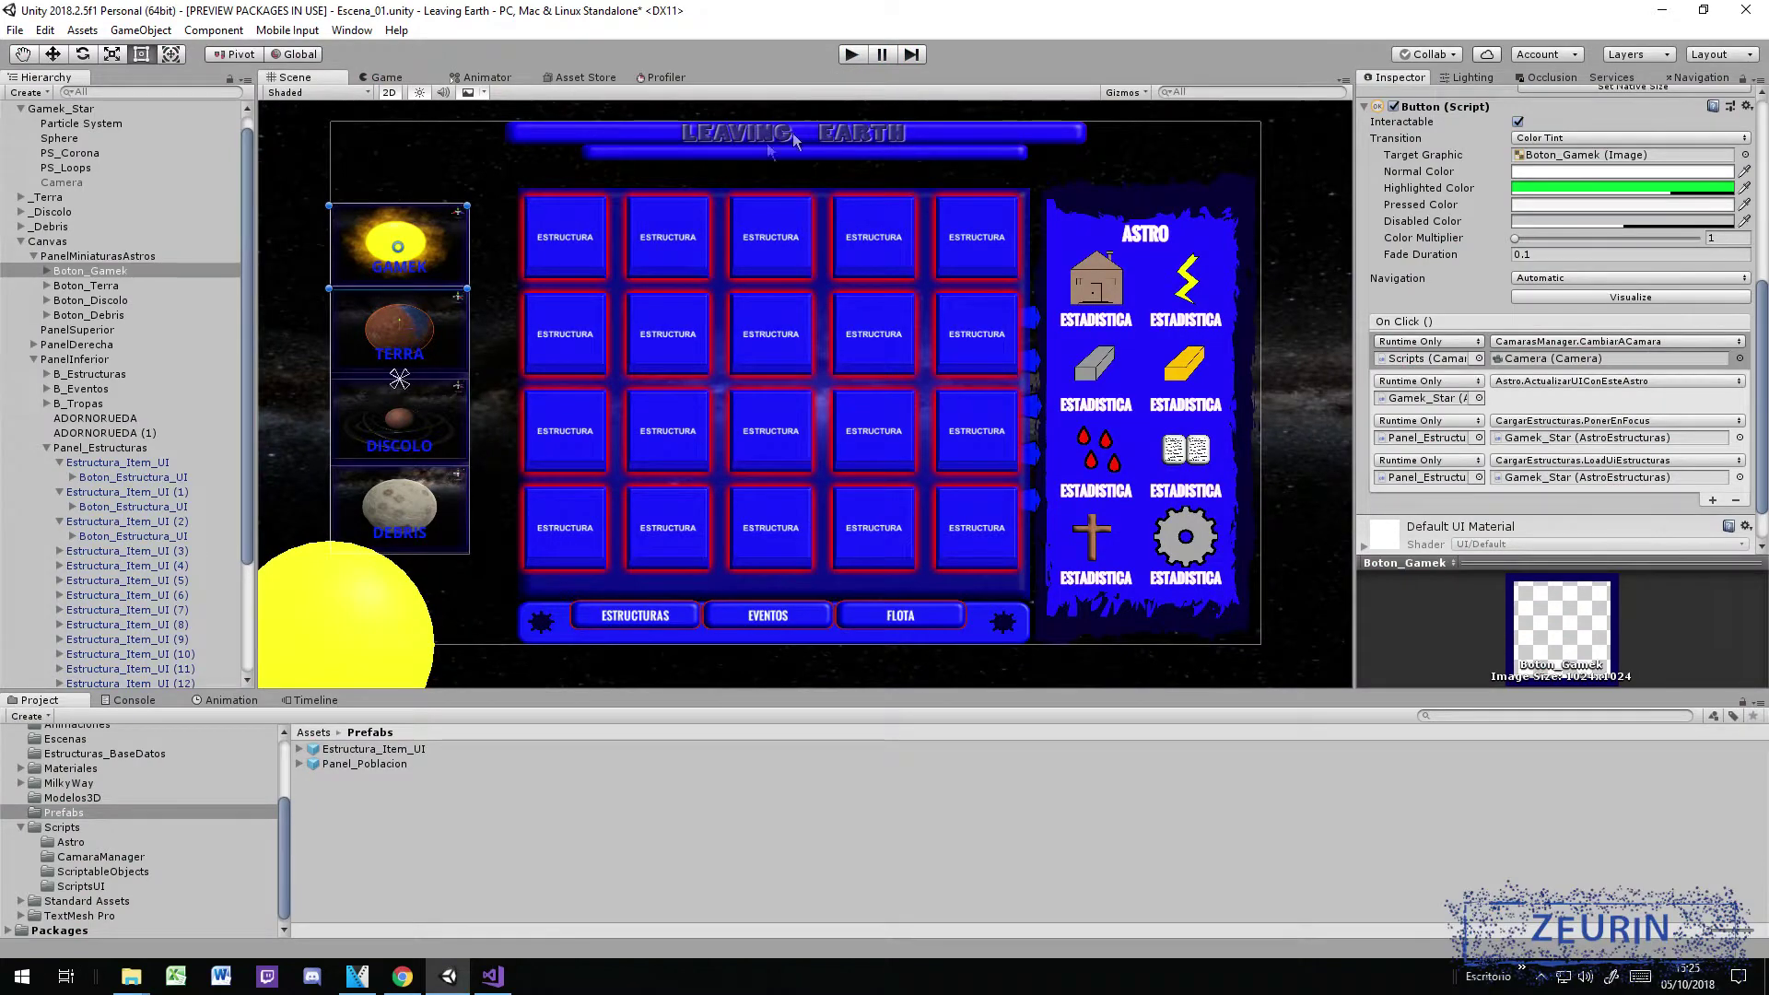
left_click(493, 975)
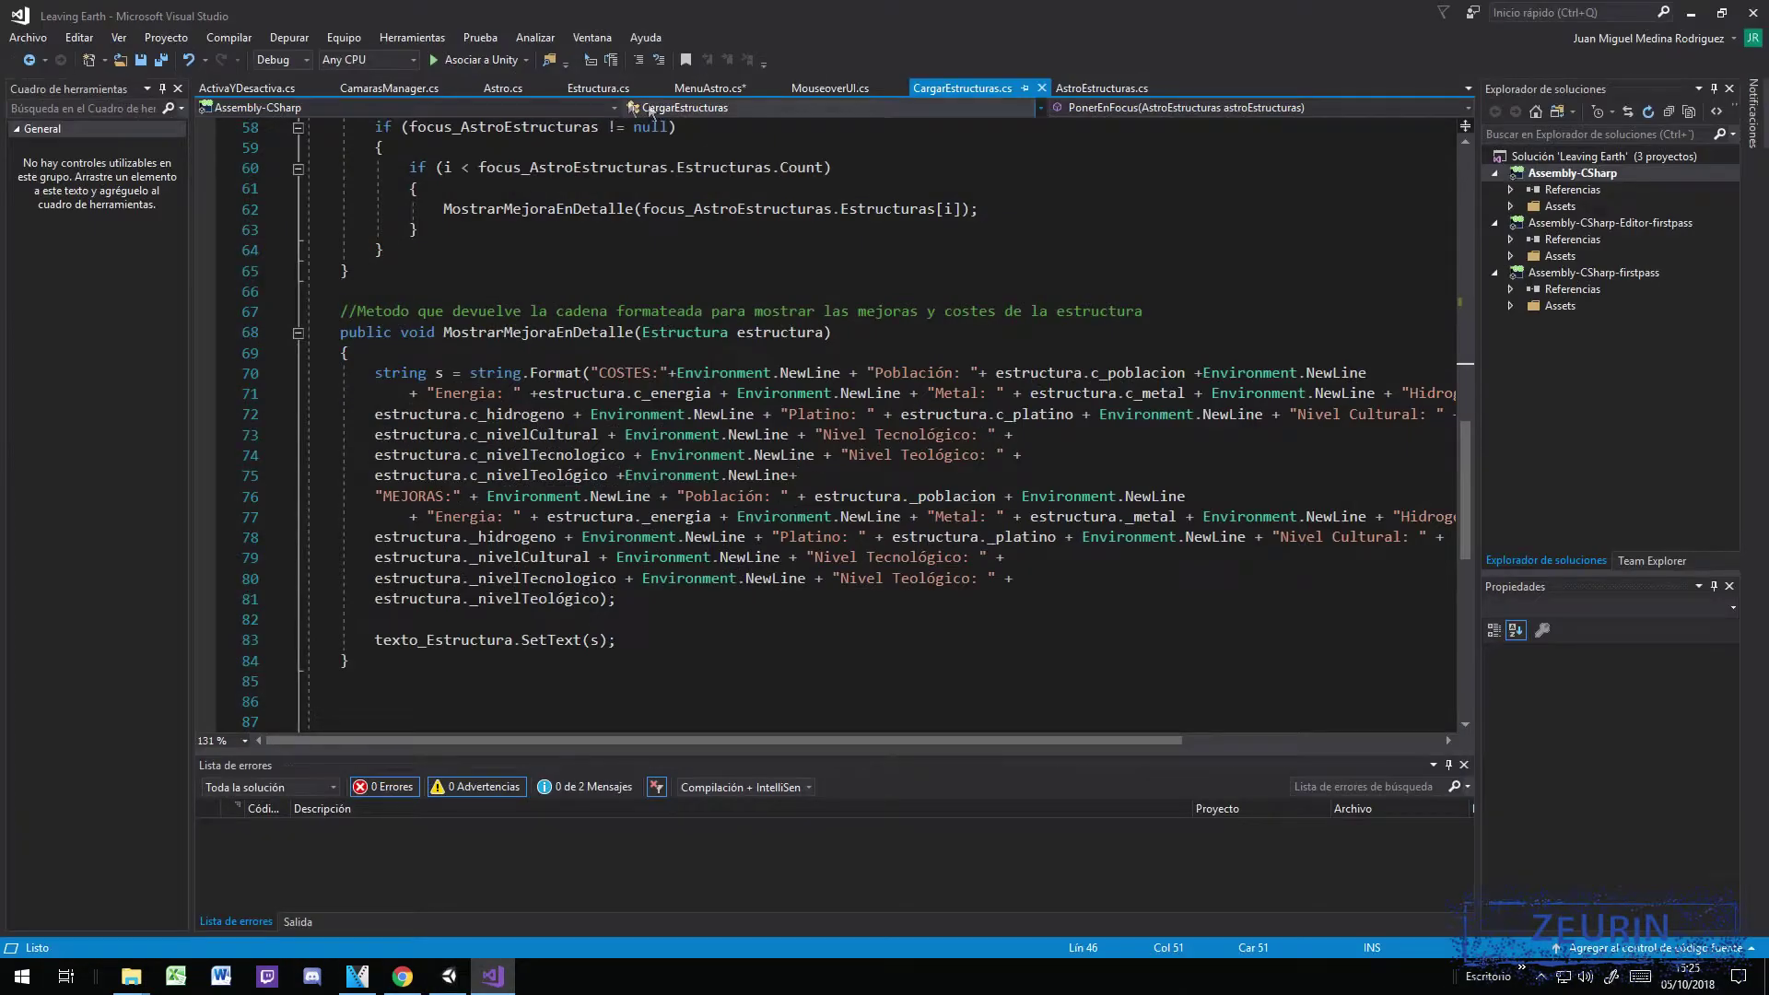
left_click(818, 87)
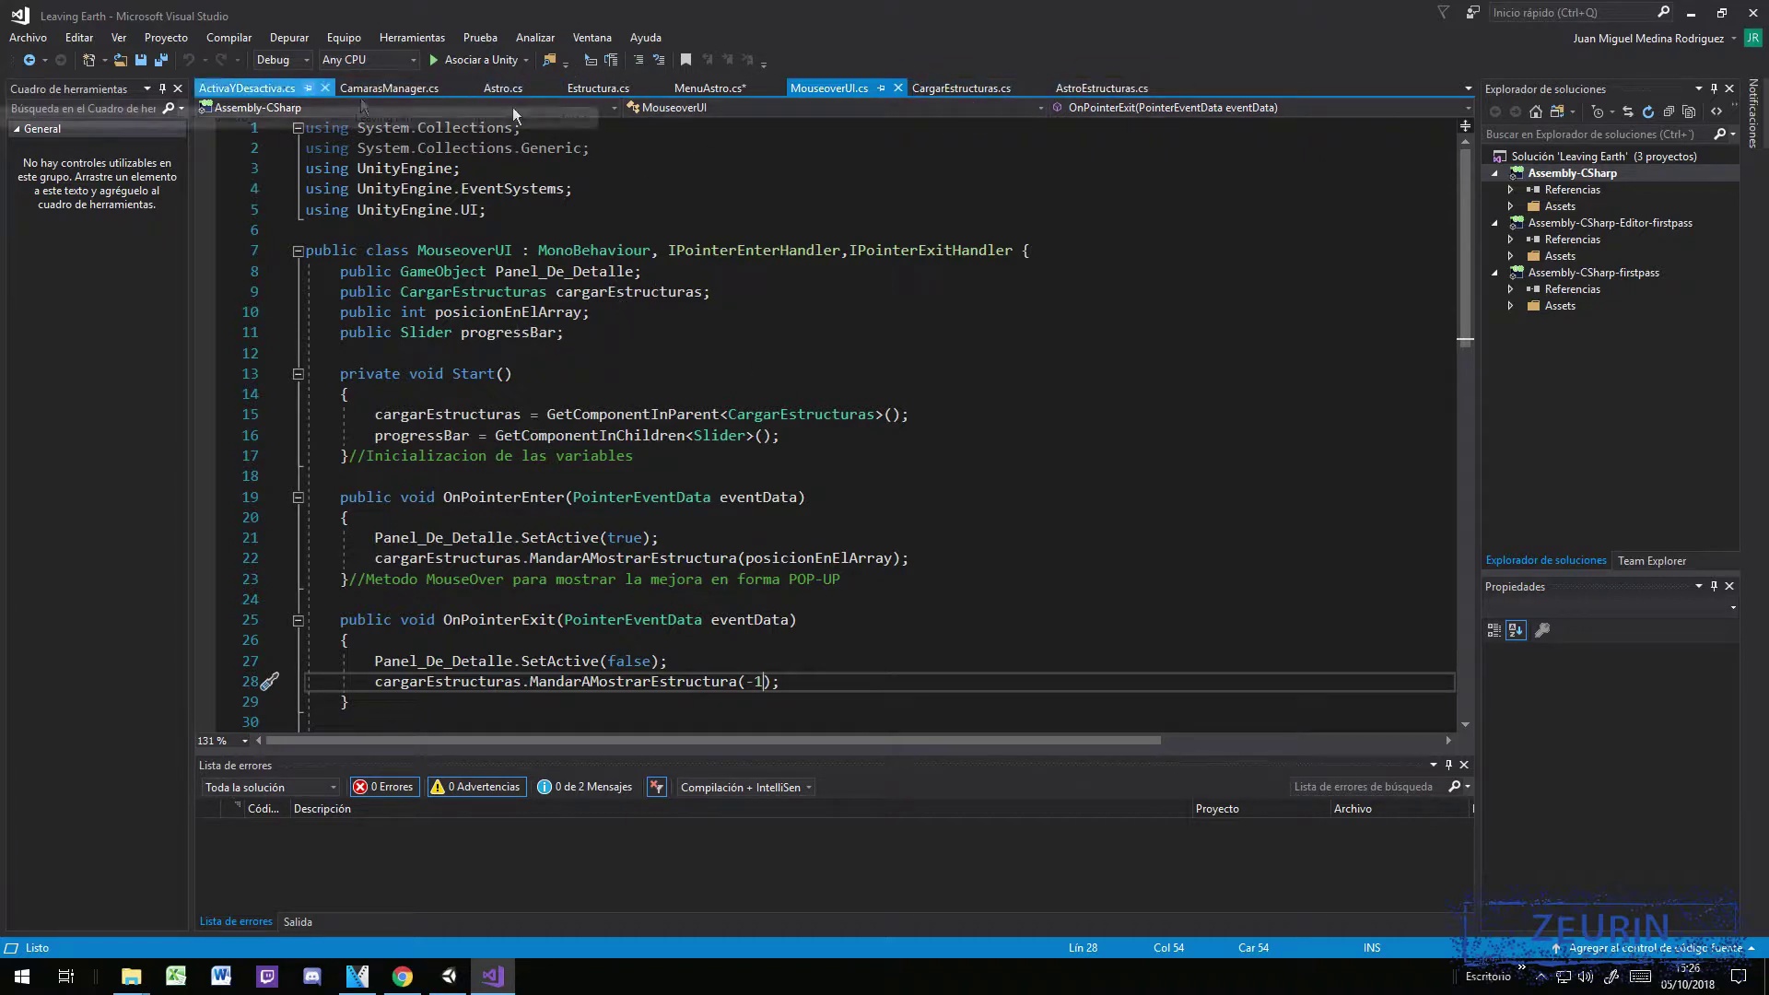
left_click(981, 102)
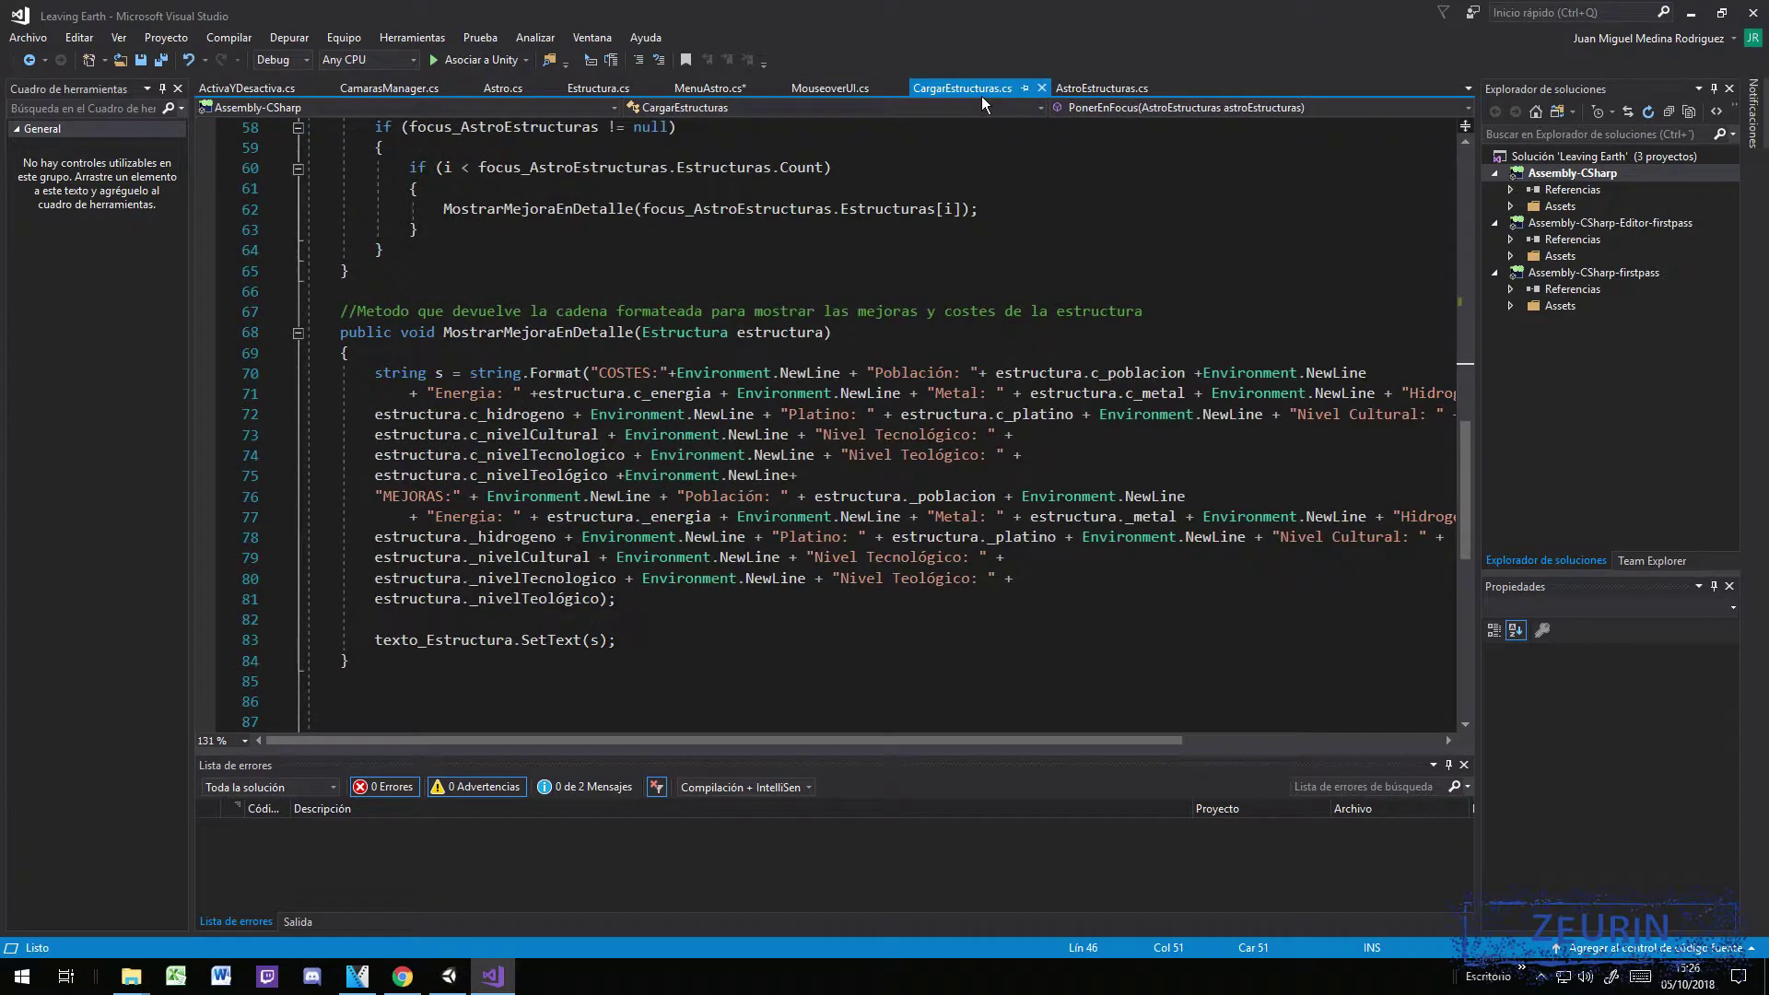
scroll(903, 341, "up", 4)
scroll(826, 419, "down", 4)
scroll(552, 402, "up", 4)
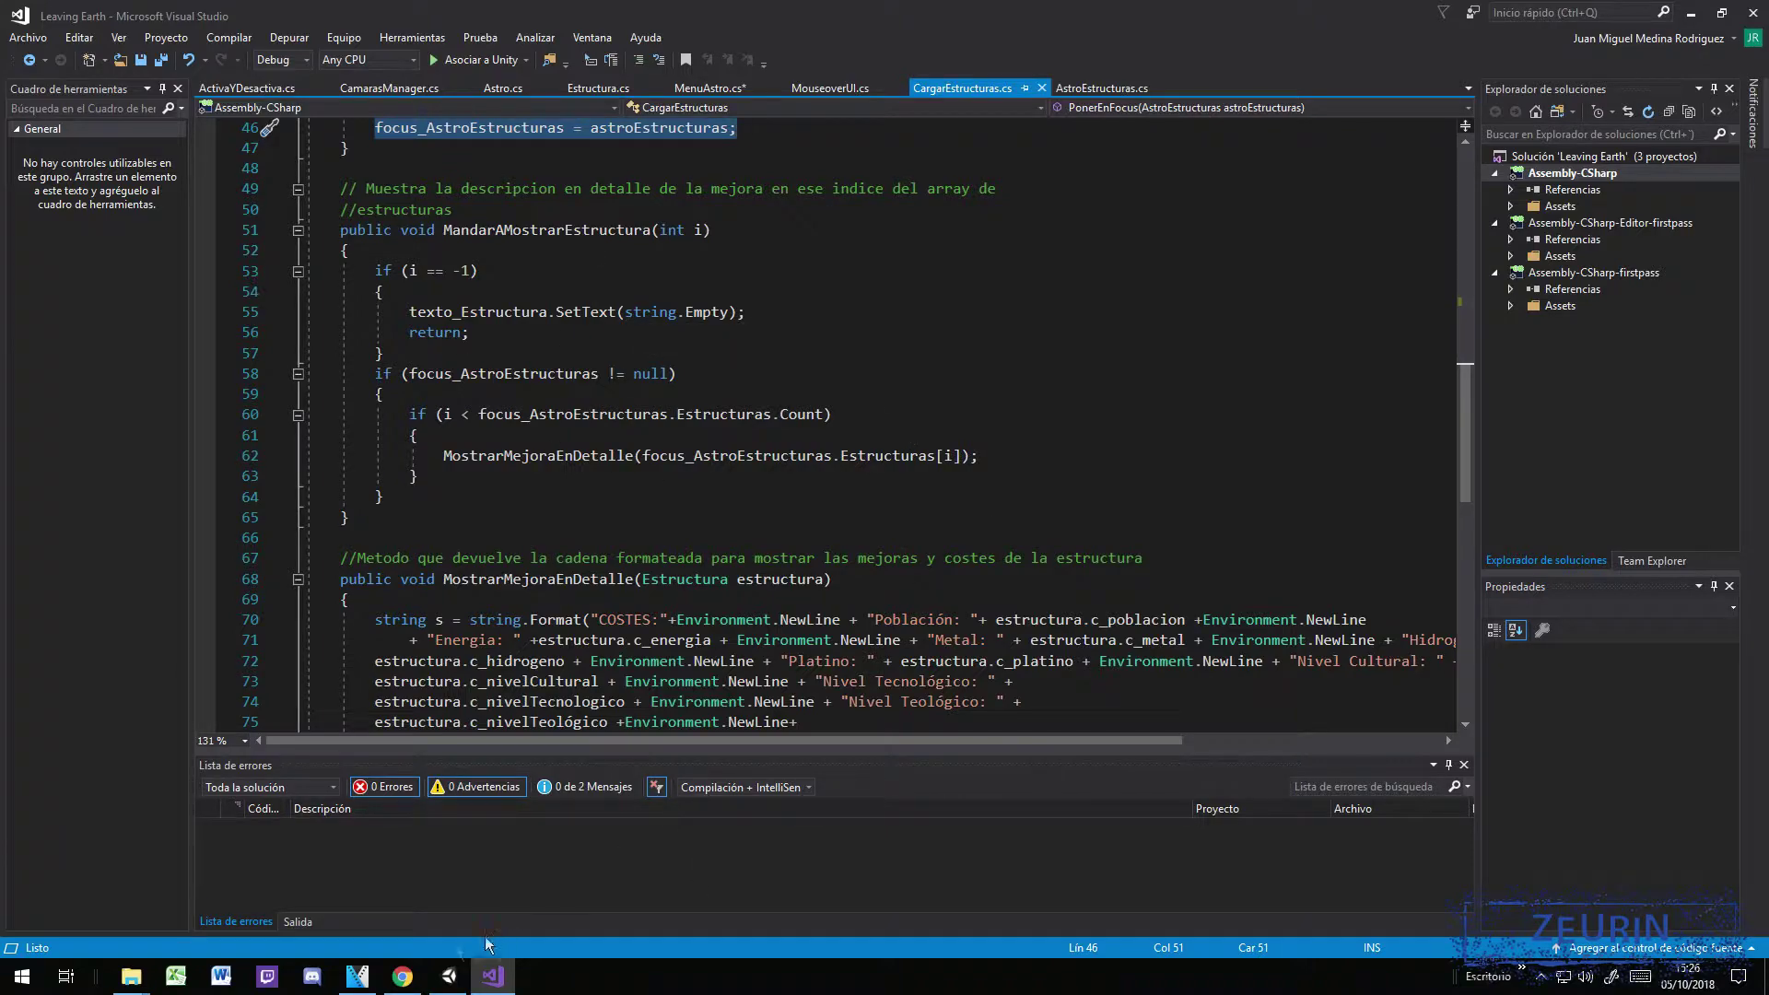
left_click(449, 975)
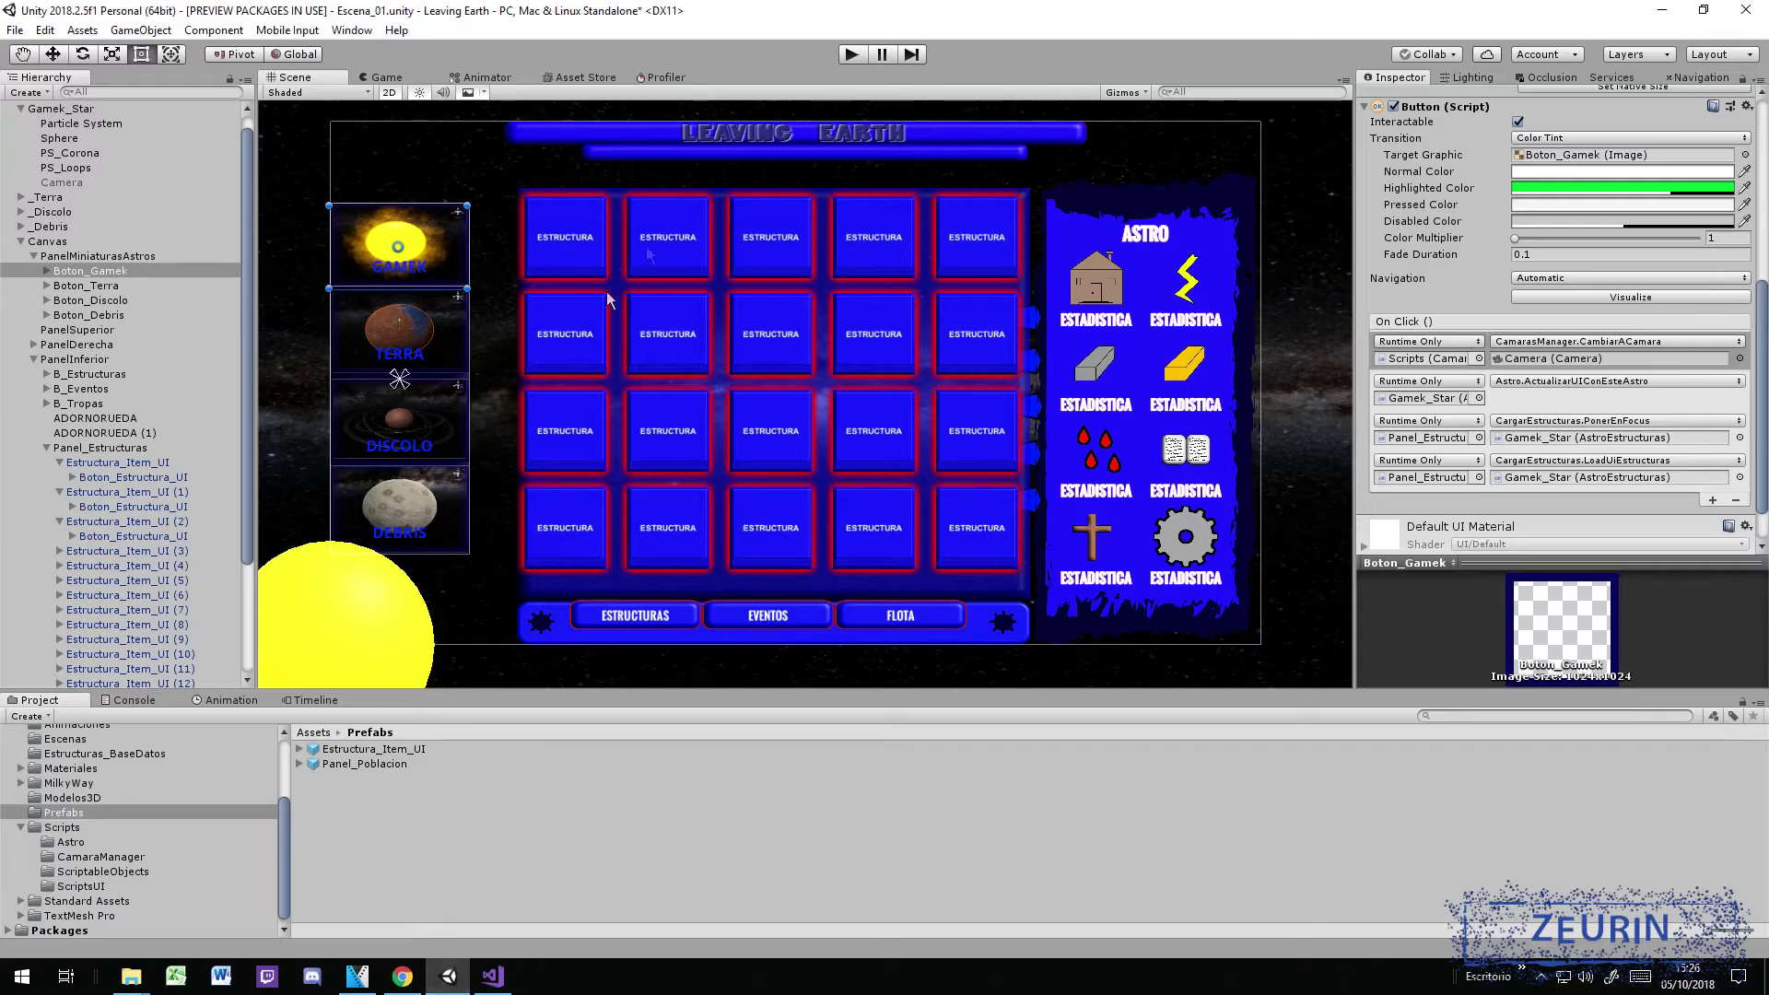
Step: Select Boton_Estructura_UI and glance at its MouseoverUI.cs script targeting Panel_Descripcion_Estructura
left_click(554, 230)
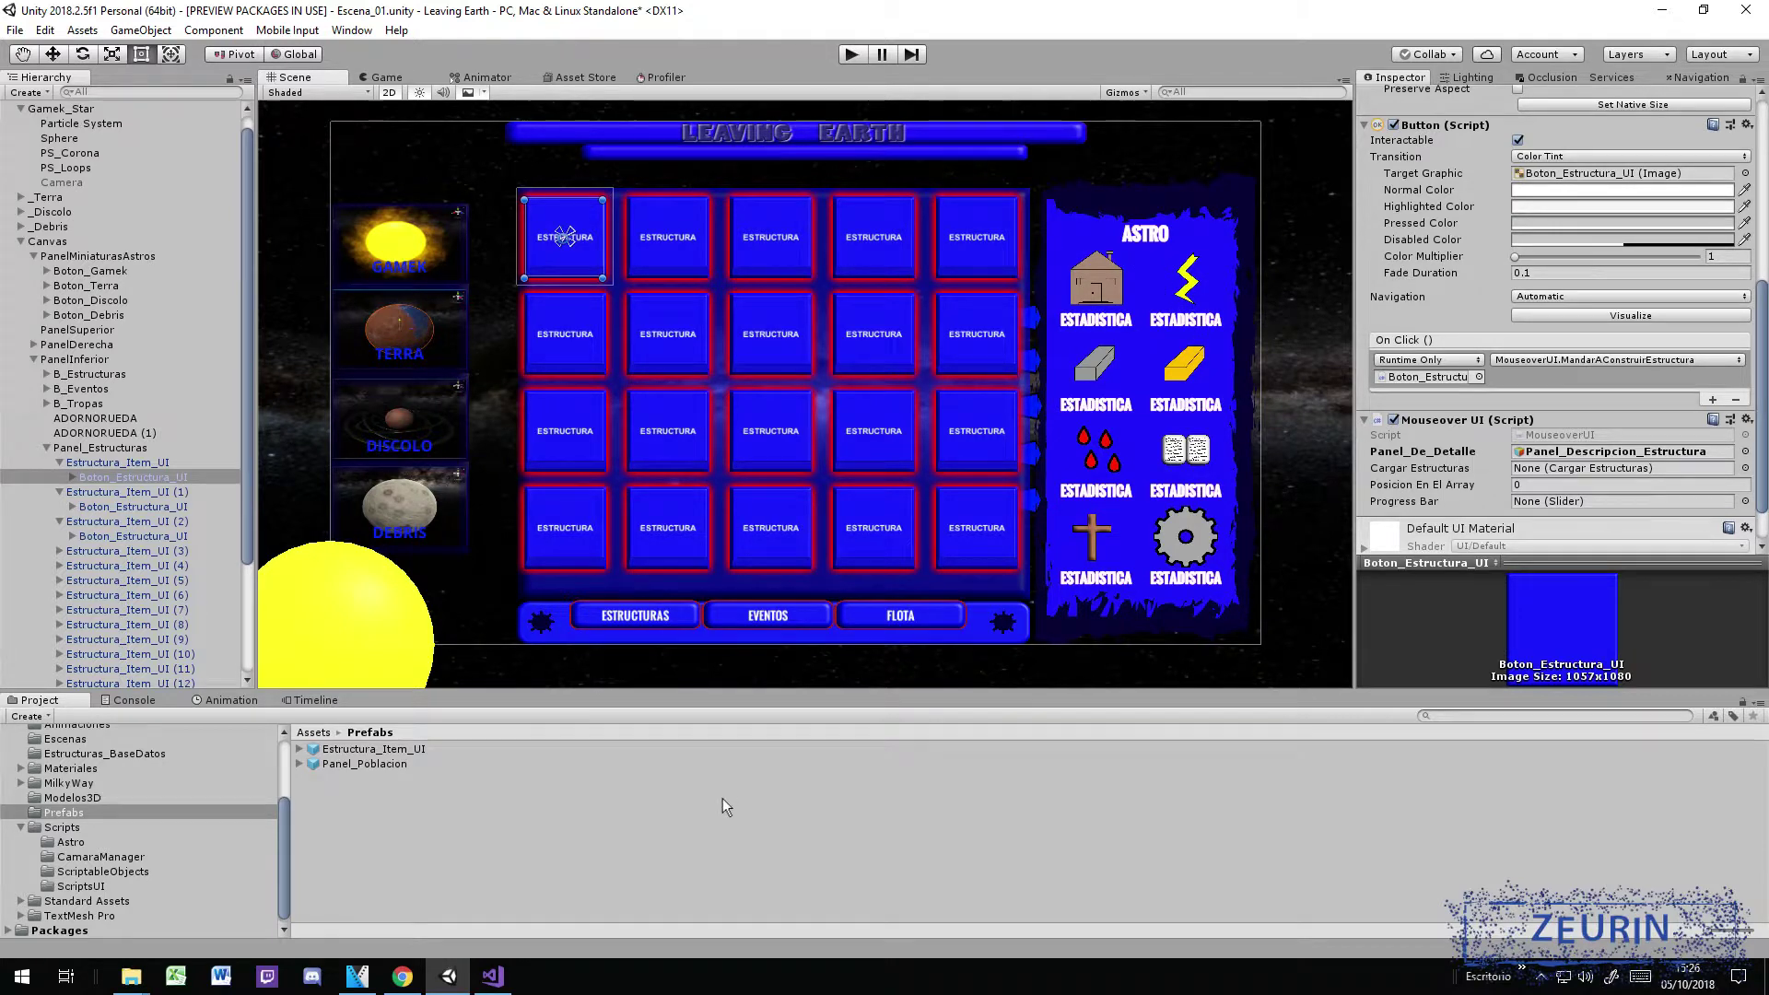
left_click(493, 976)
left_click(823, 88)
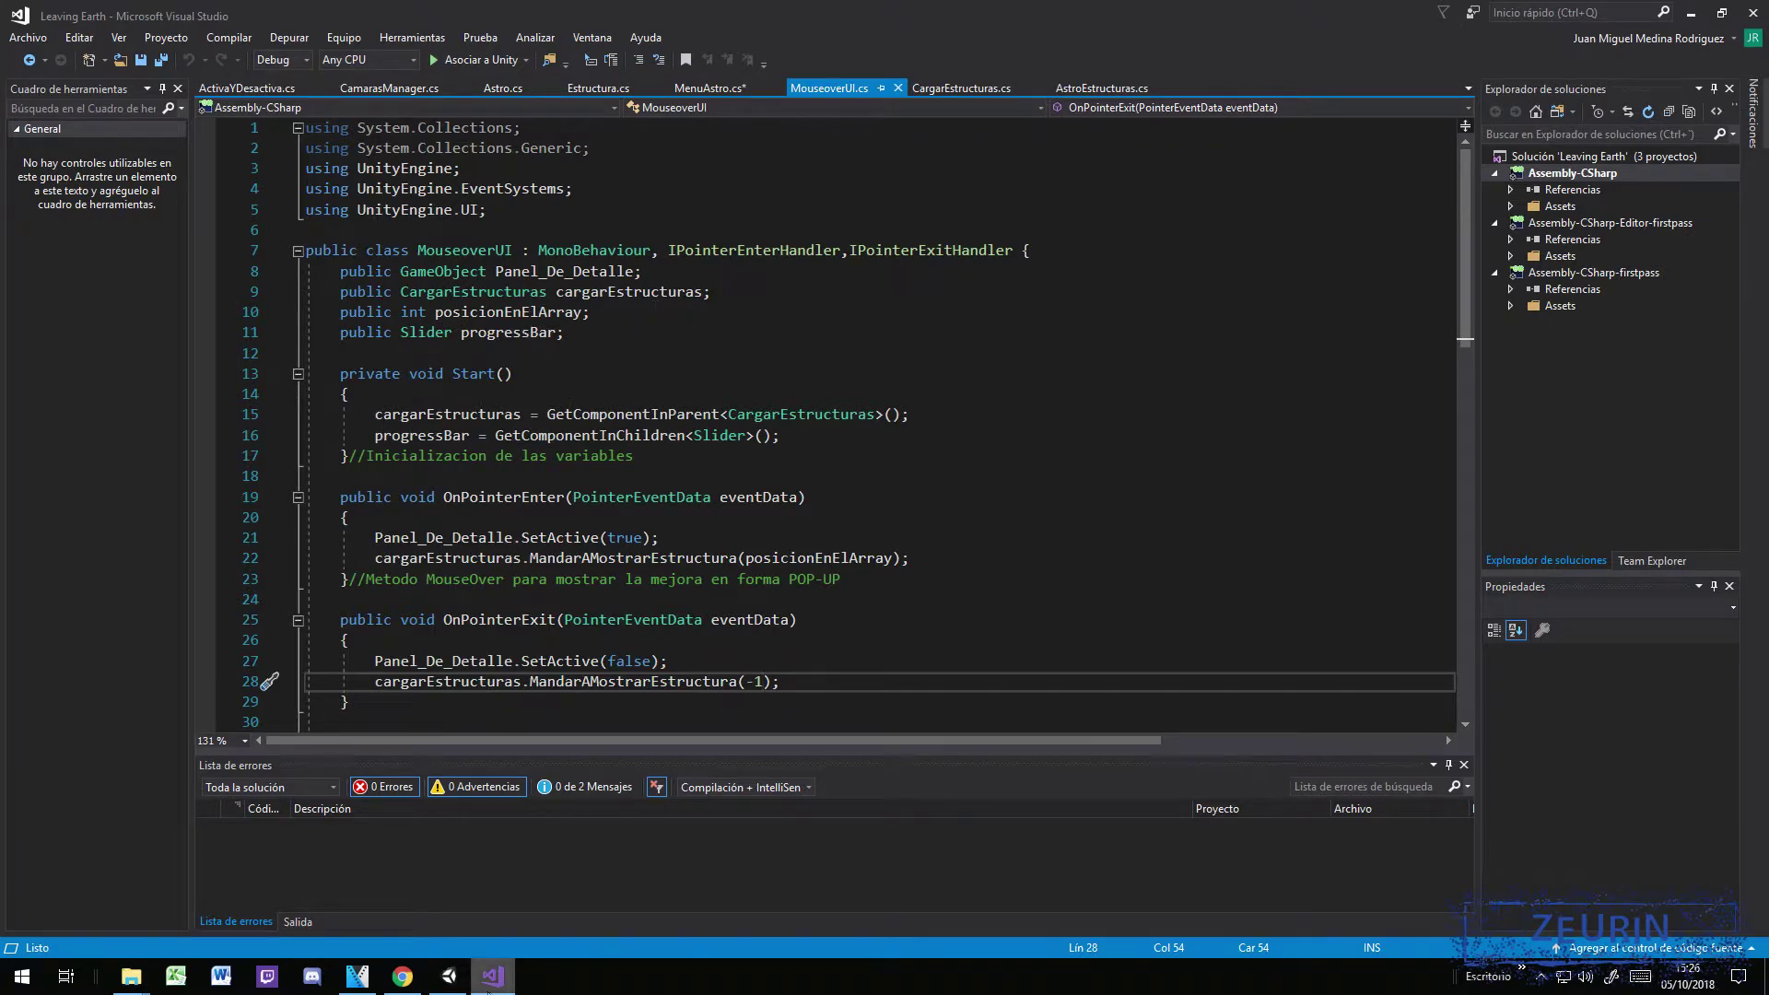
left_click(449, 975)
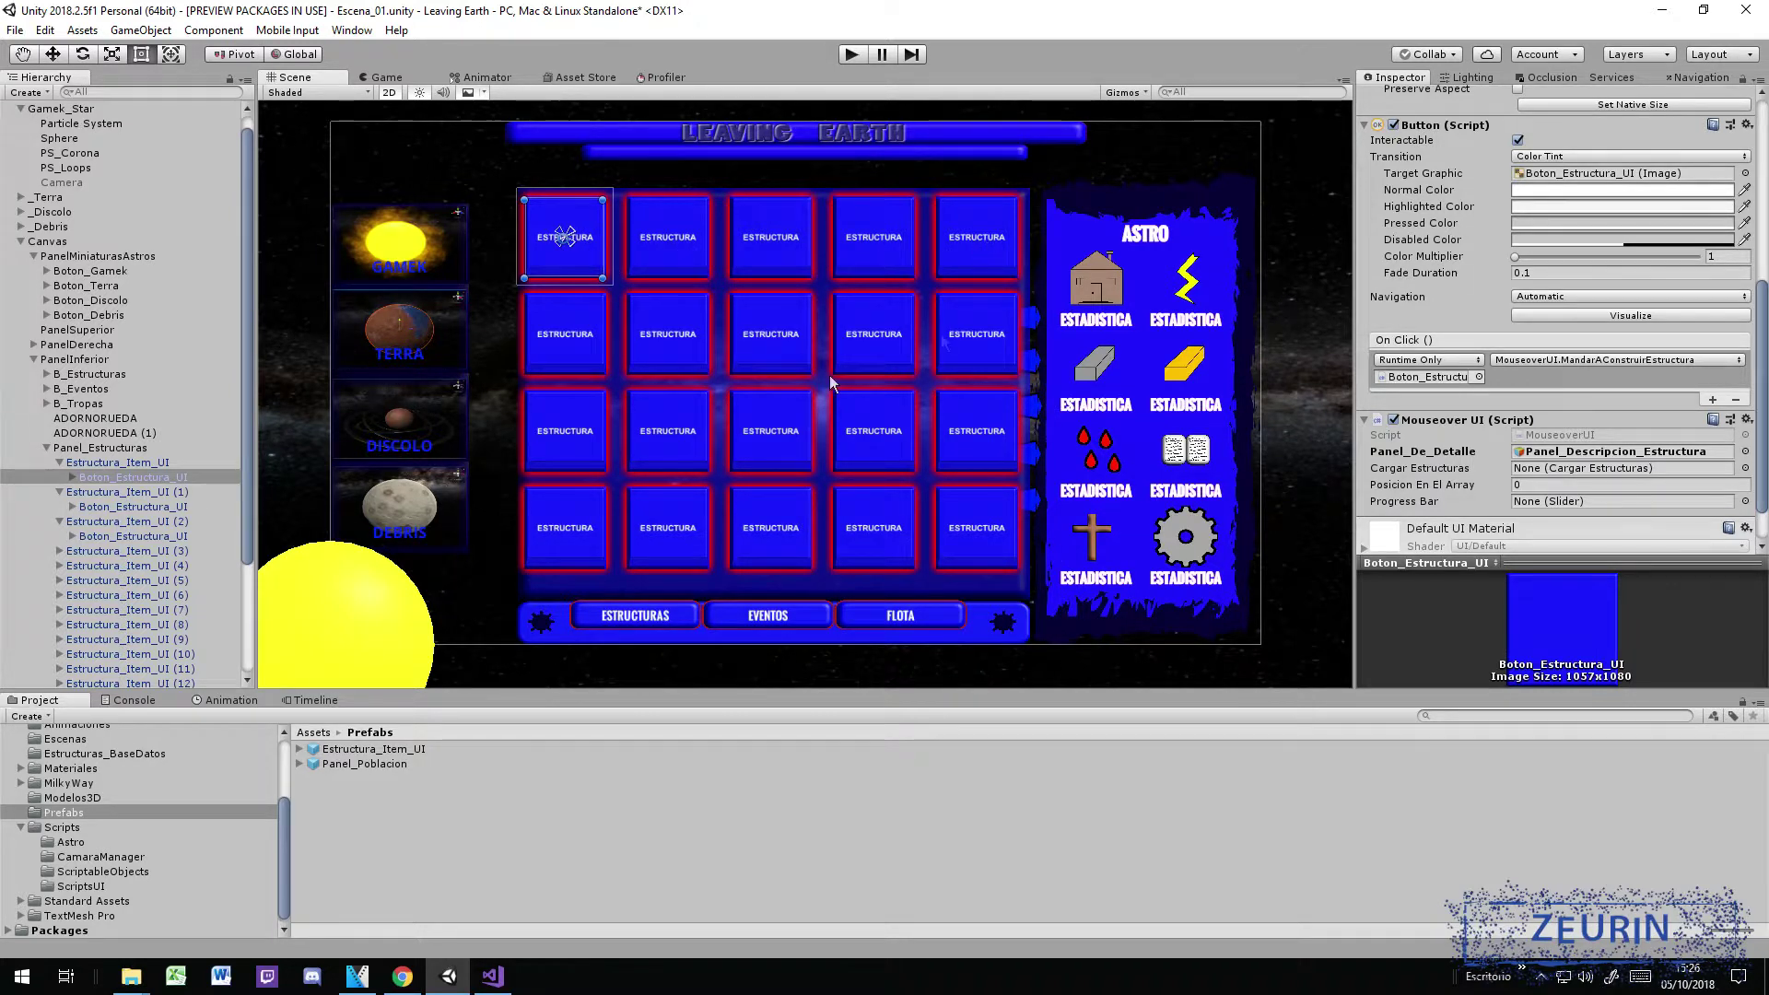
Step: Read through MouseoverUI.cs and highlight line 7's IPointerEnterHandler and IPointerExitHandler interfaces
left_click(504, 976)
scroll(647, 483, "down", 2)
scroll(647, 484, "down", 1)
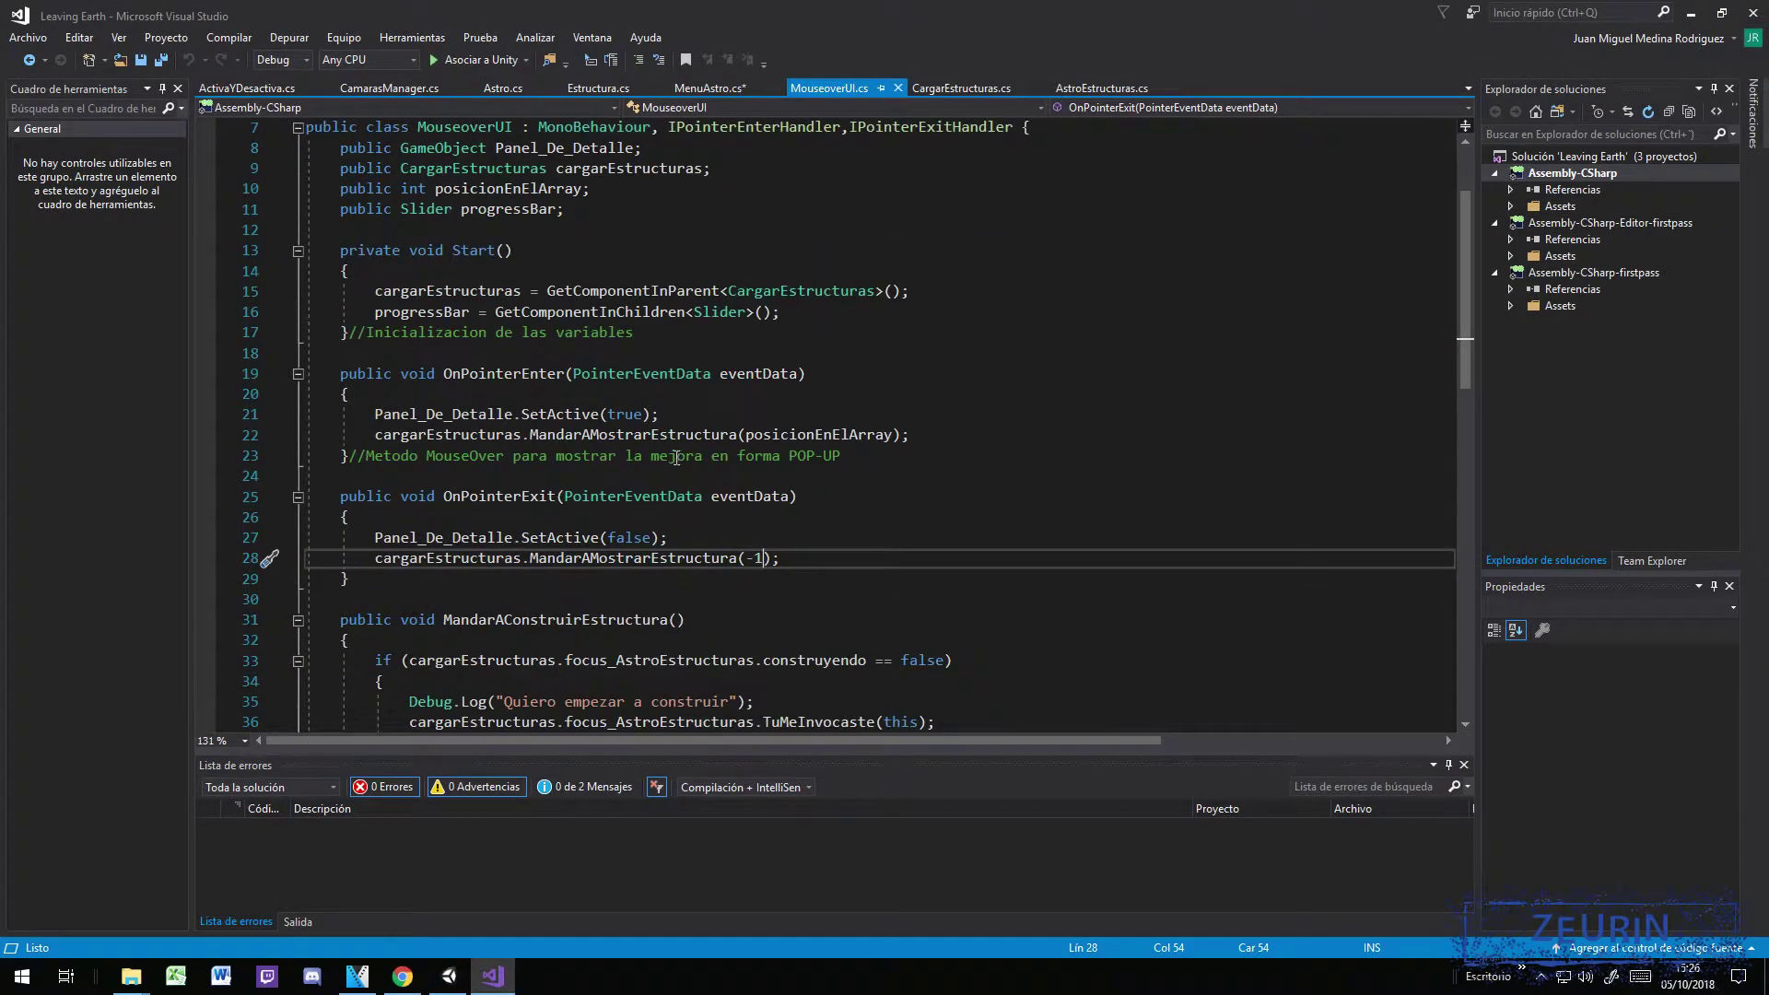
scroll(646, 483, "up", 3)
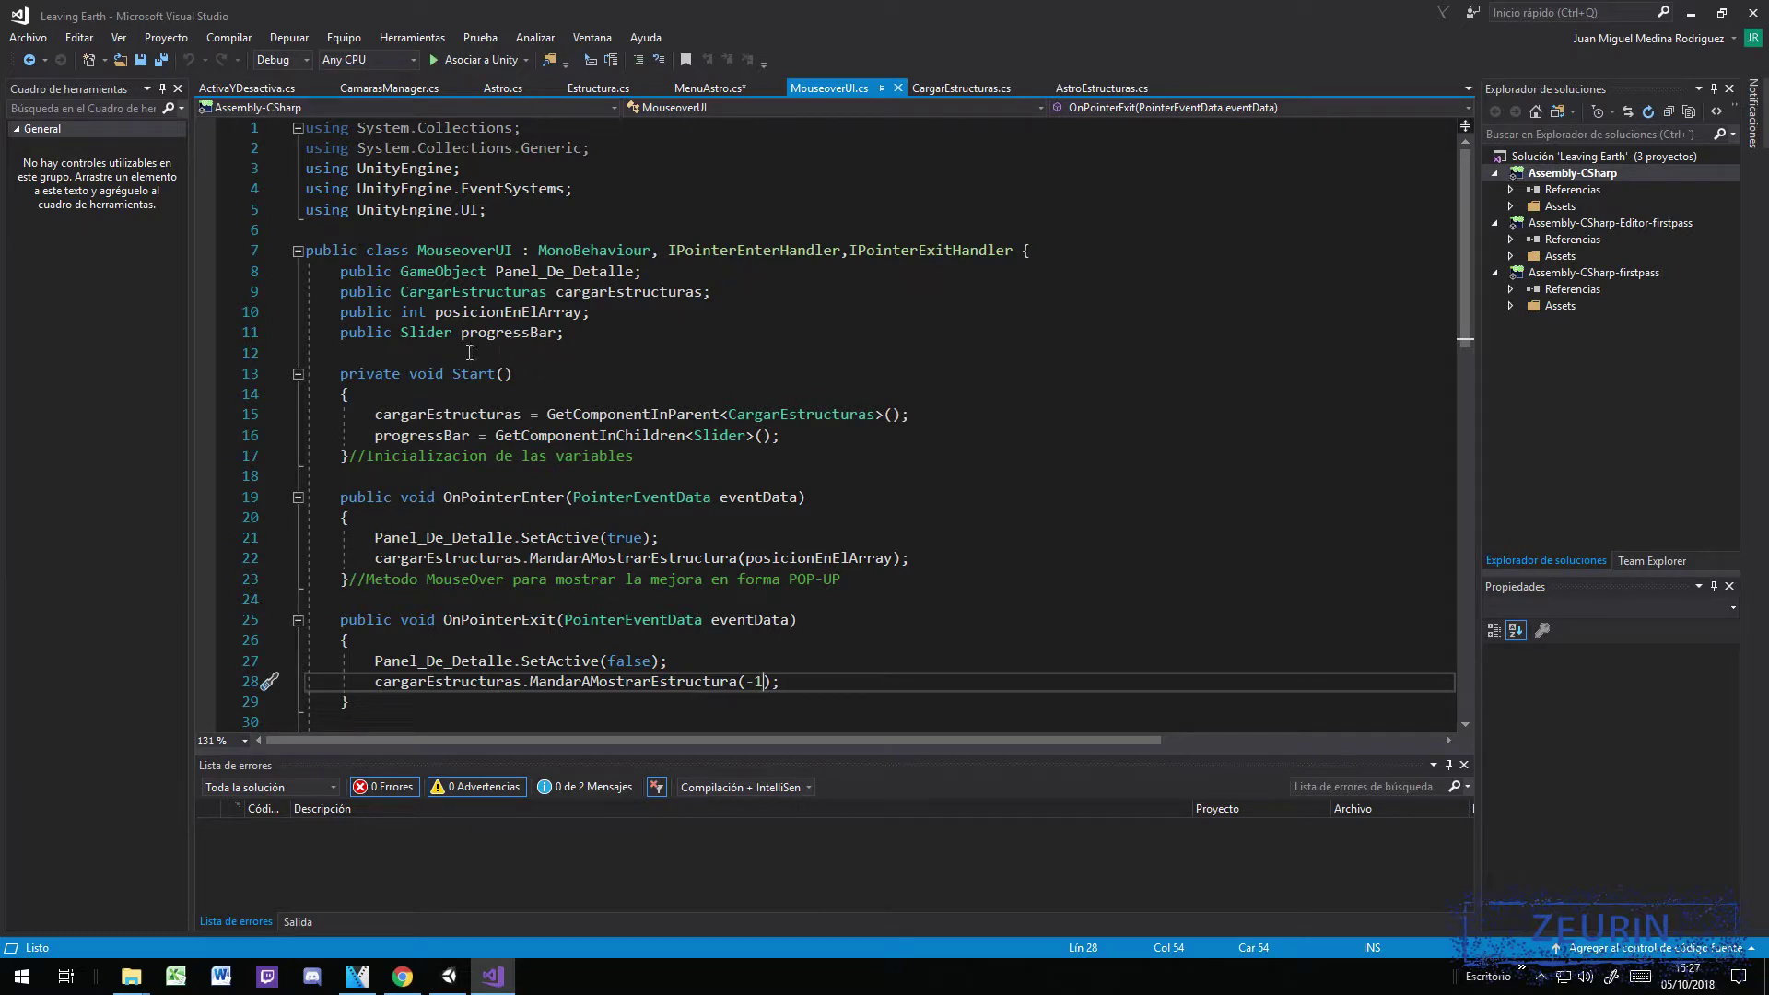
scroll(433, 396, "down", 3)
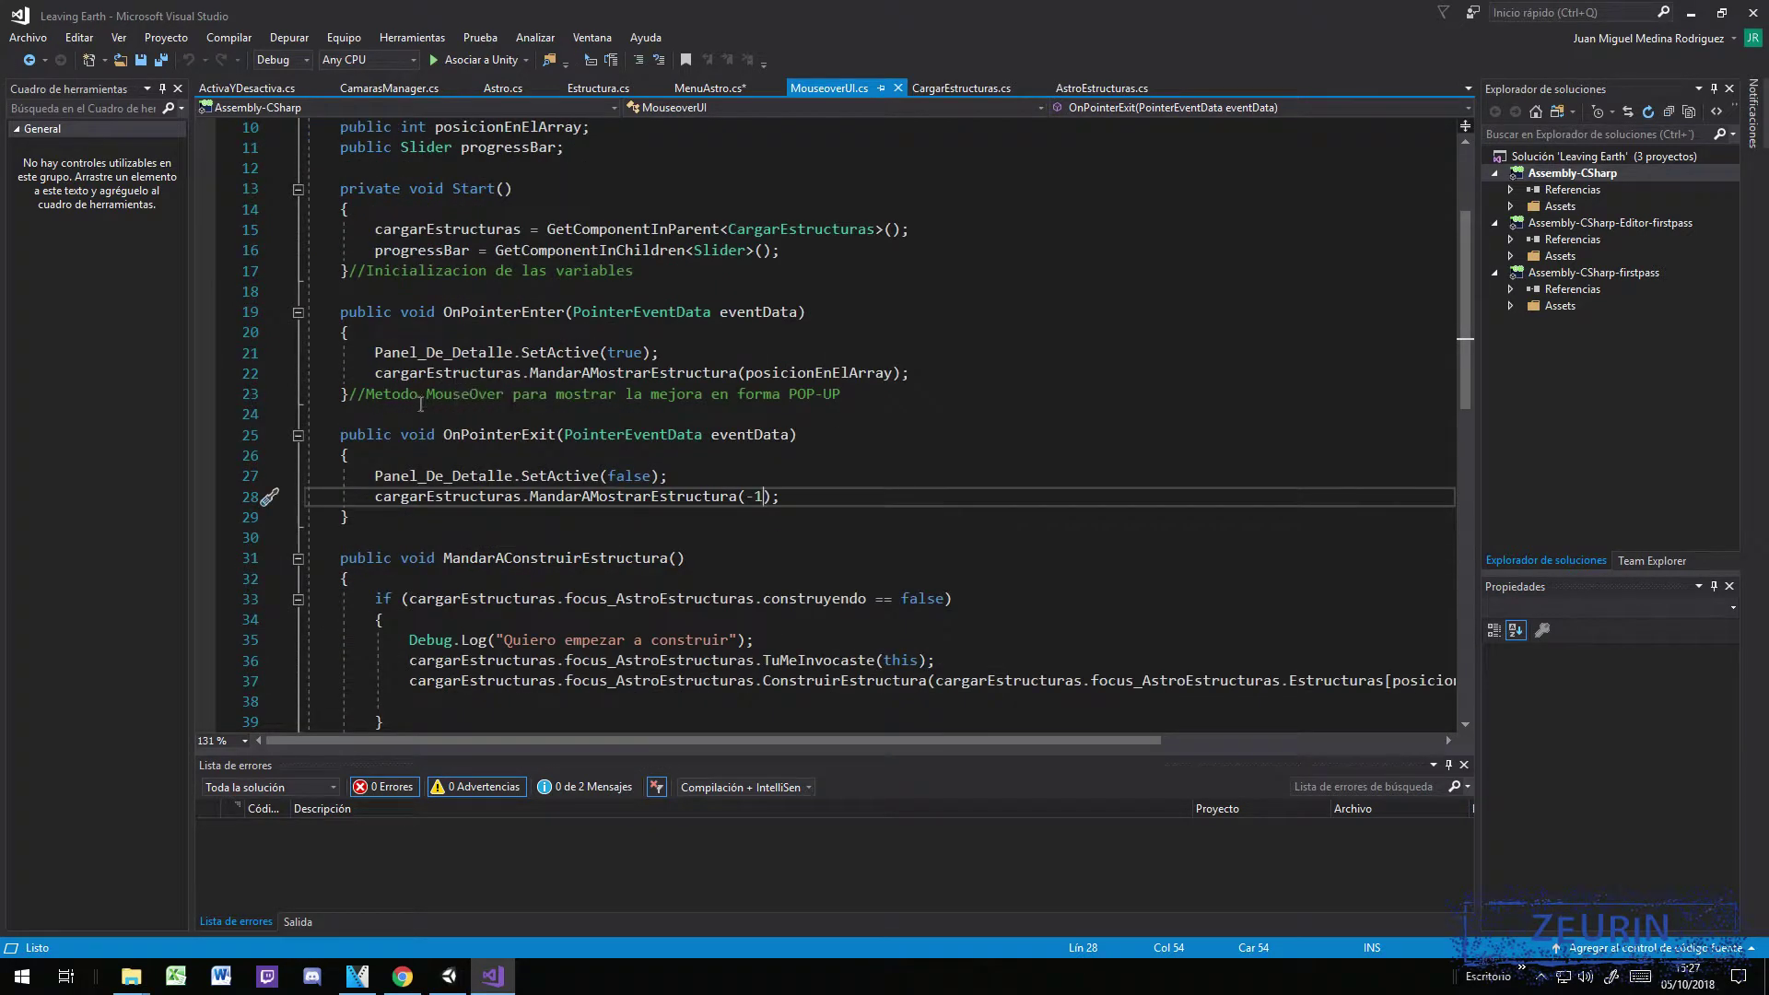
scroll(521, 369, "up", 3)
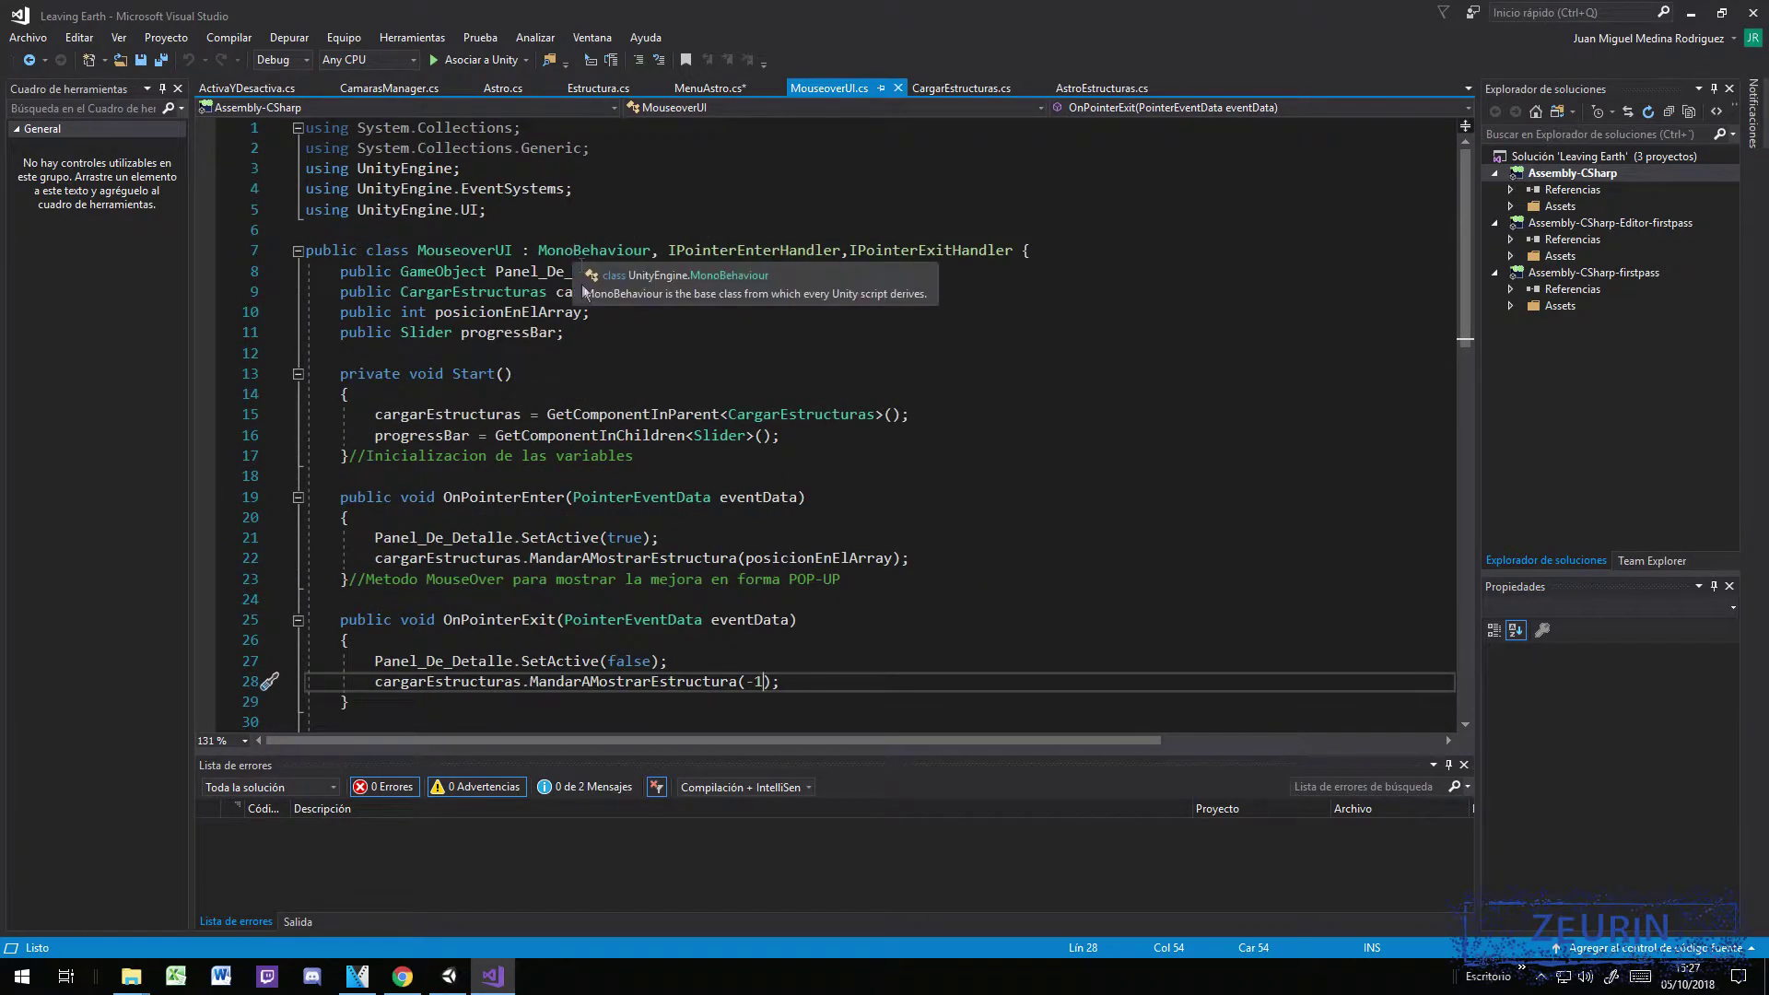
left_click_drag(668, 251, 1035, 259)
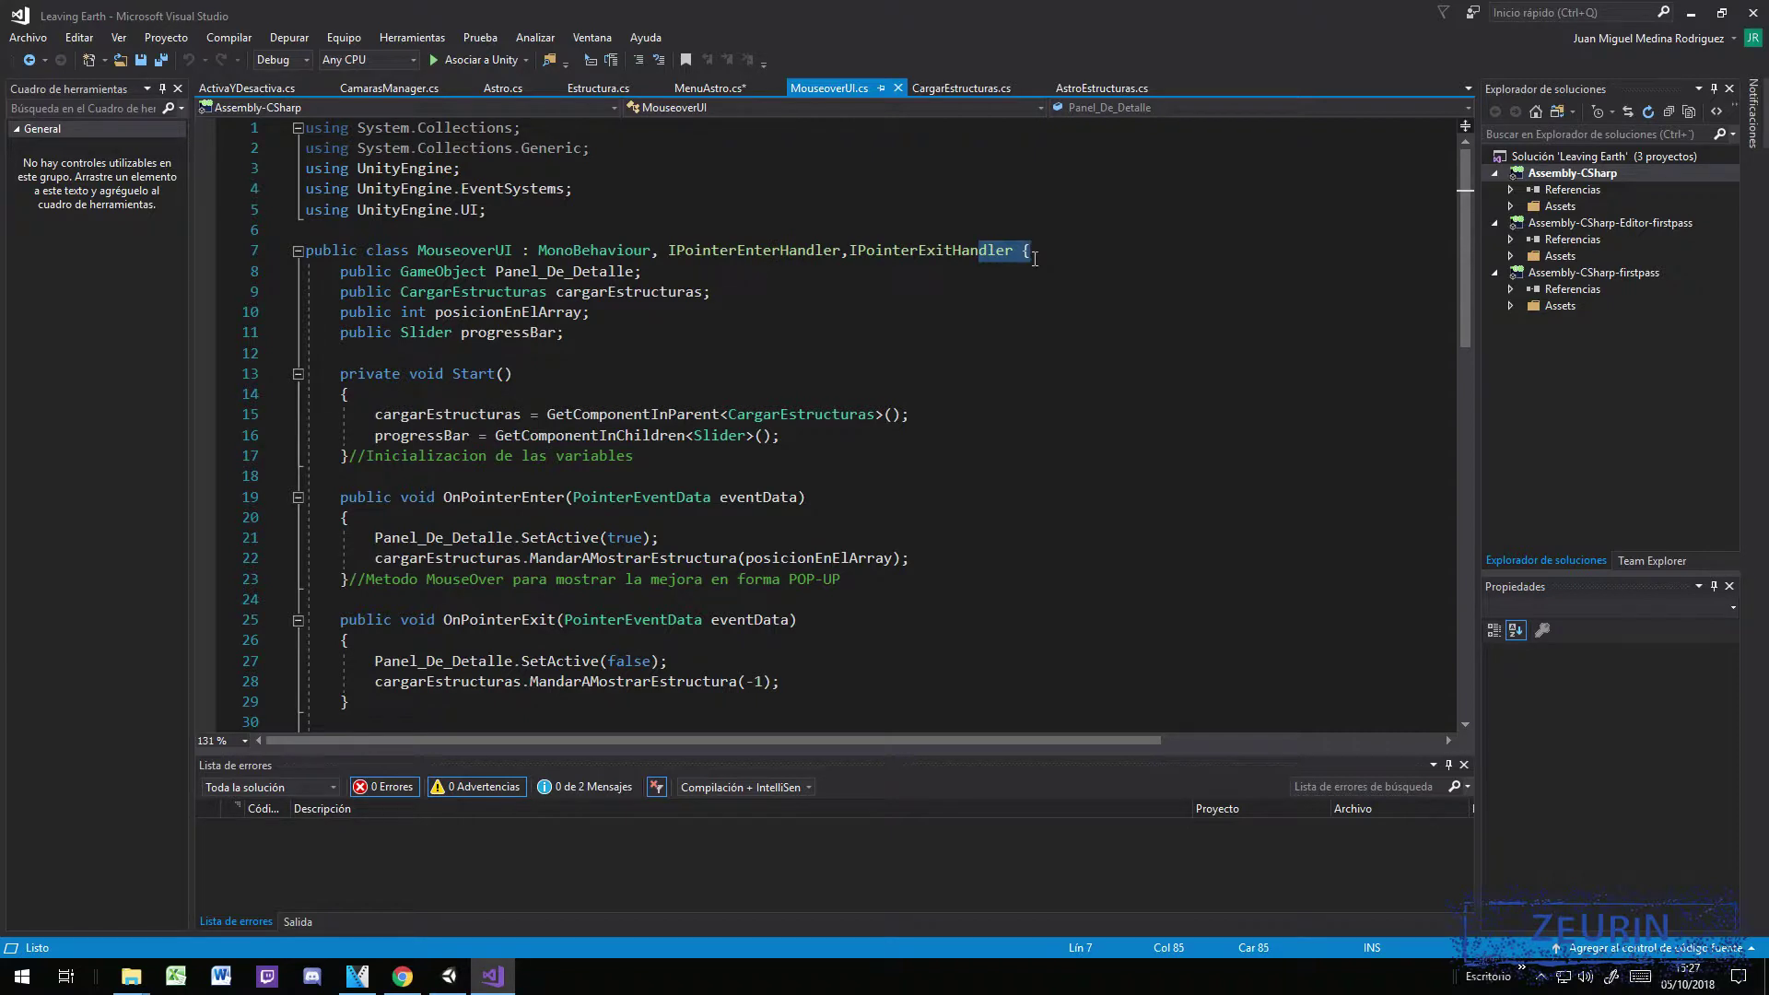
left_click_drag(1034, 259, 688, 249)
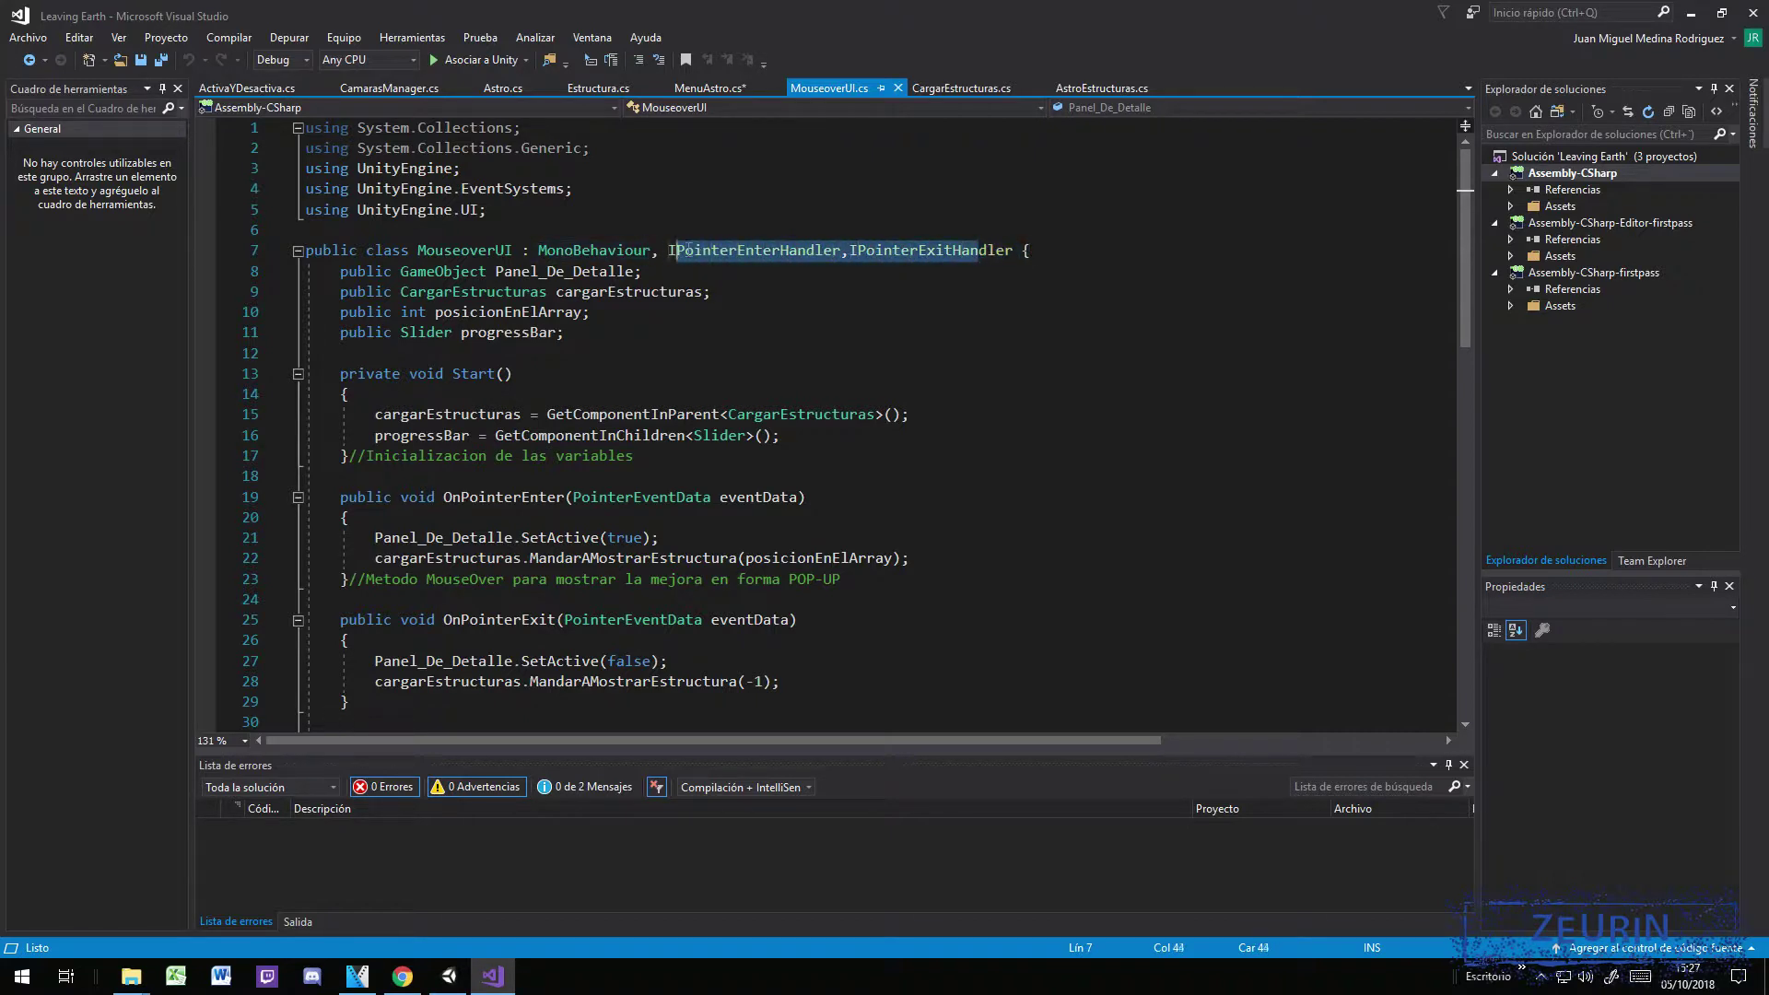
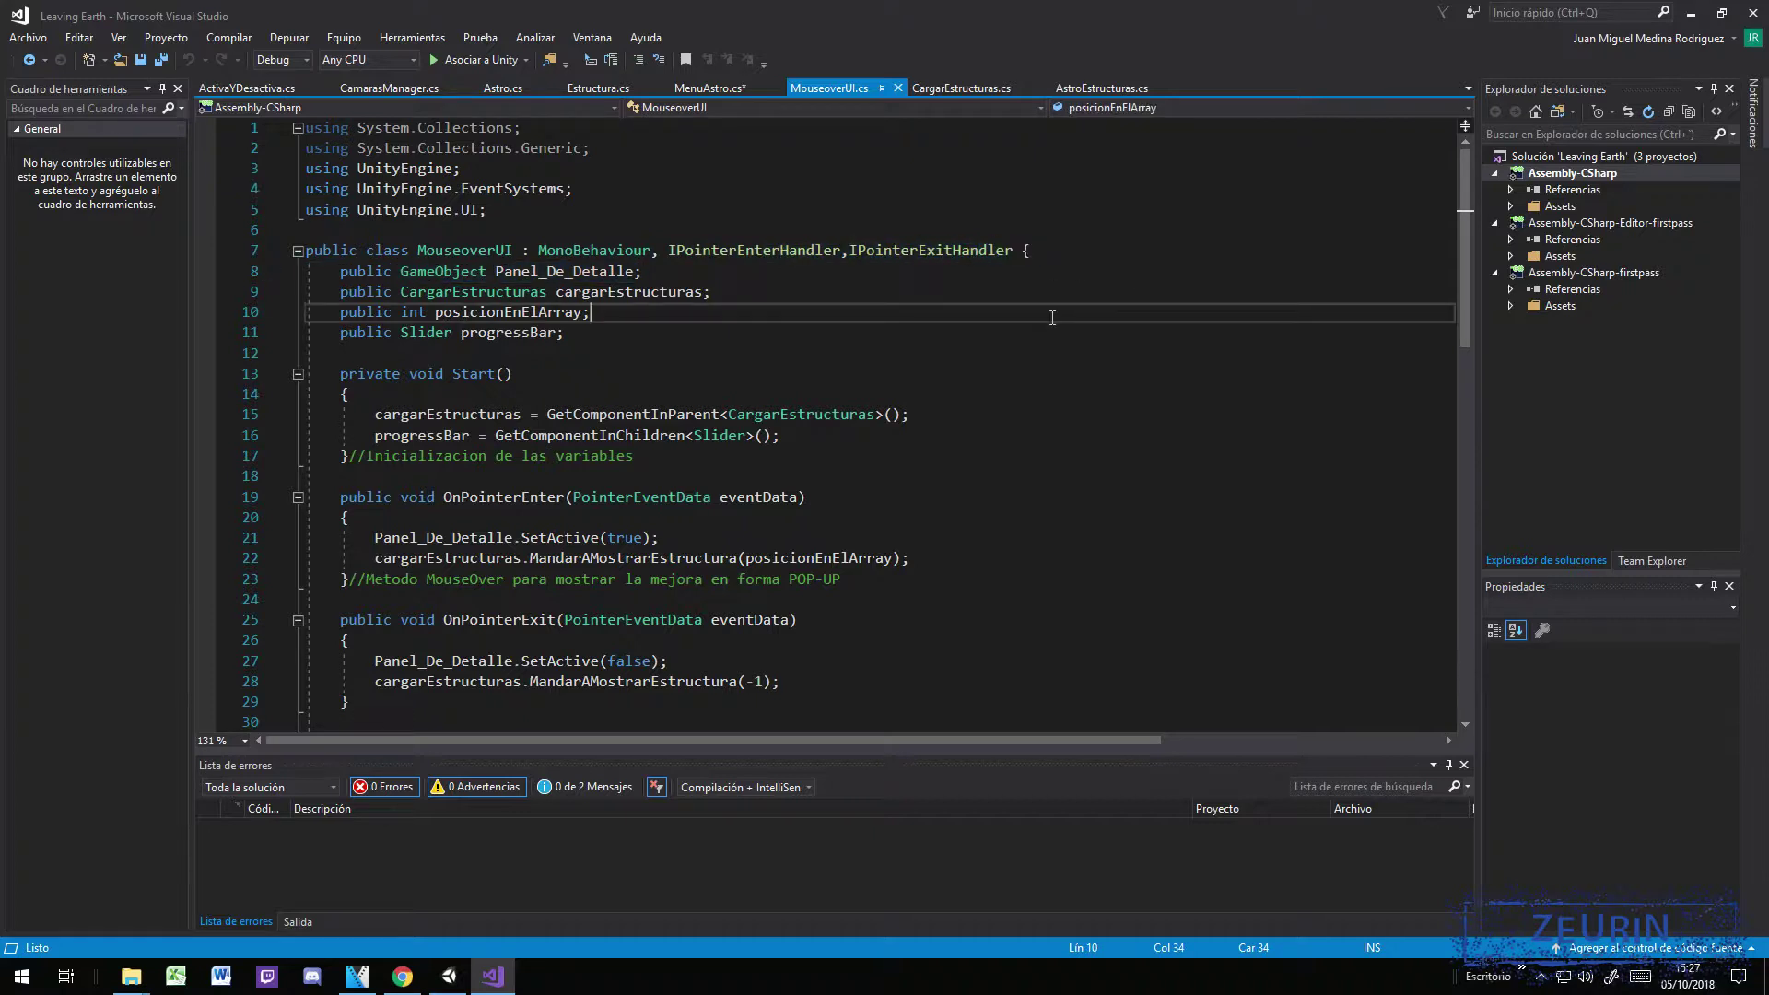
Step: Review OnPointerEnter and OnPointerExit in MouseoverUI.cs, highlighting their MandarAMostrarEstructura calls
scroll(633, 346, "down", 1)
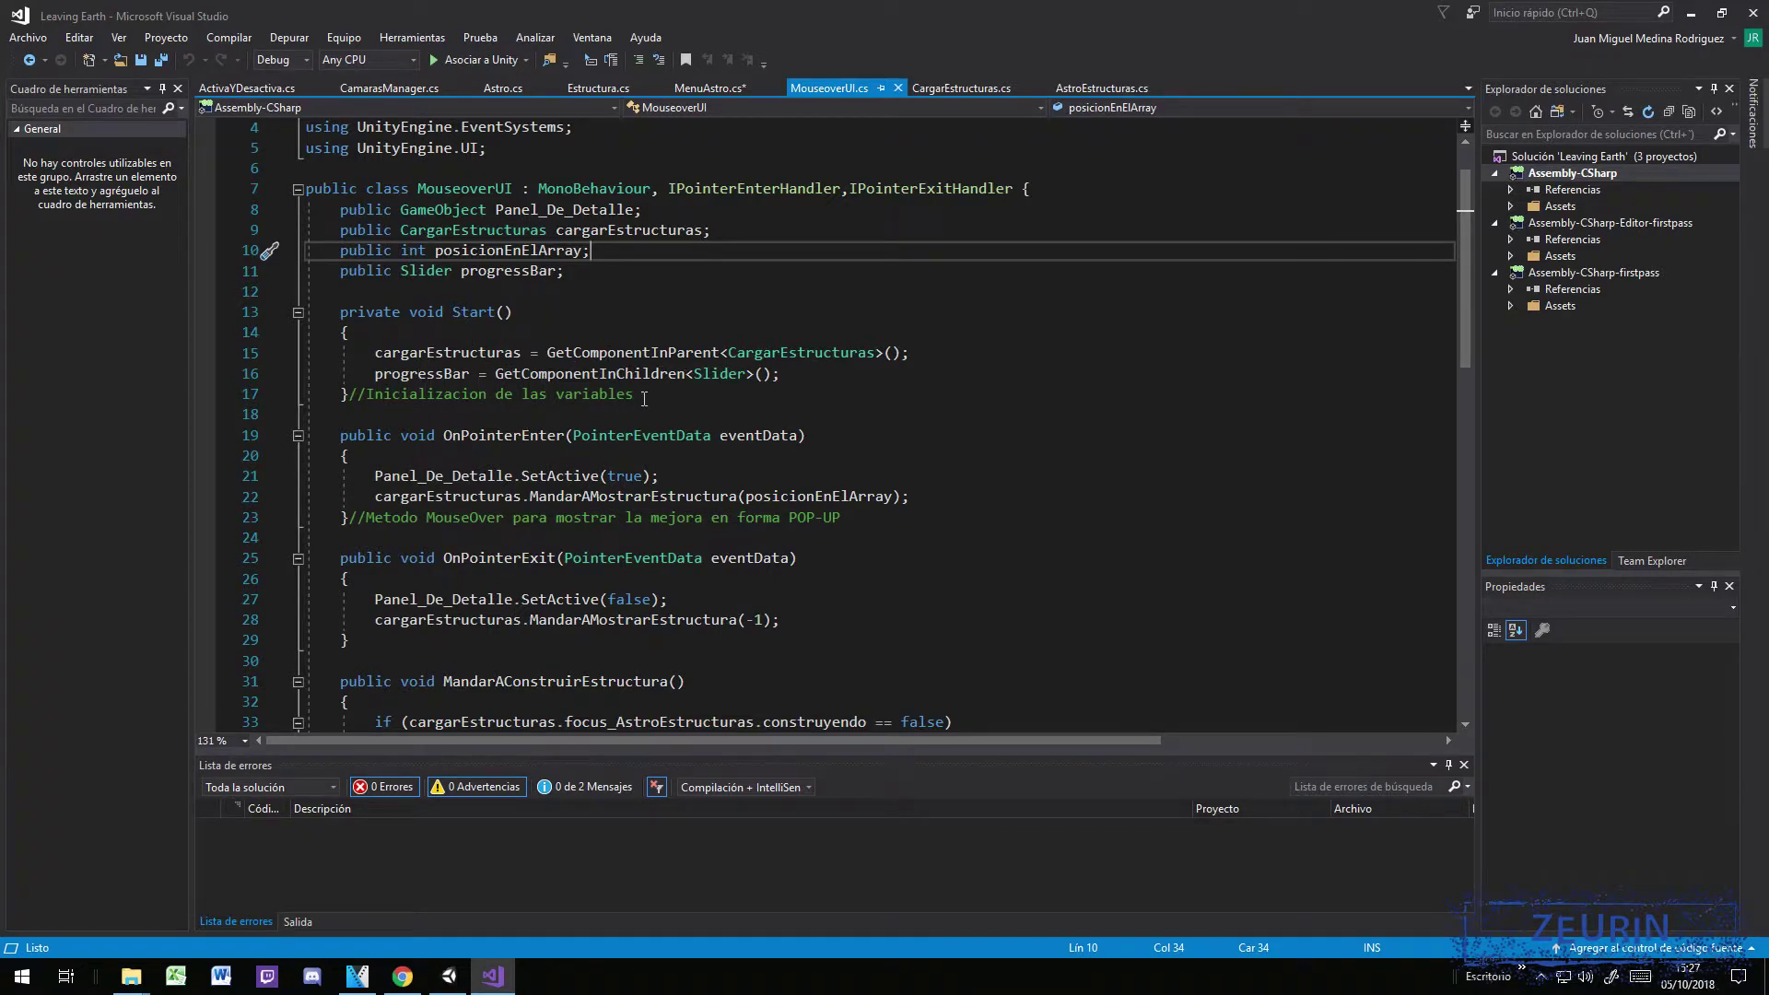
scroll(644, 398, "down", 2)
left_click_drag(340, 312, 847, 311)
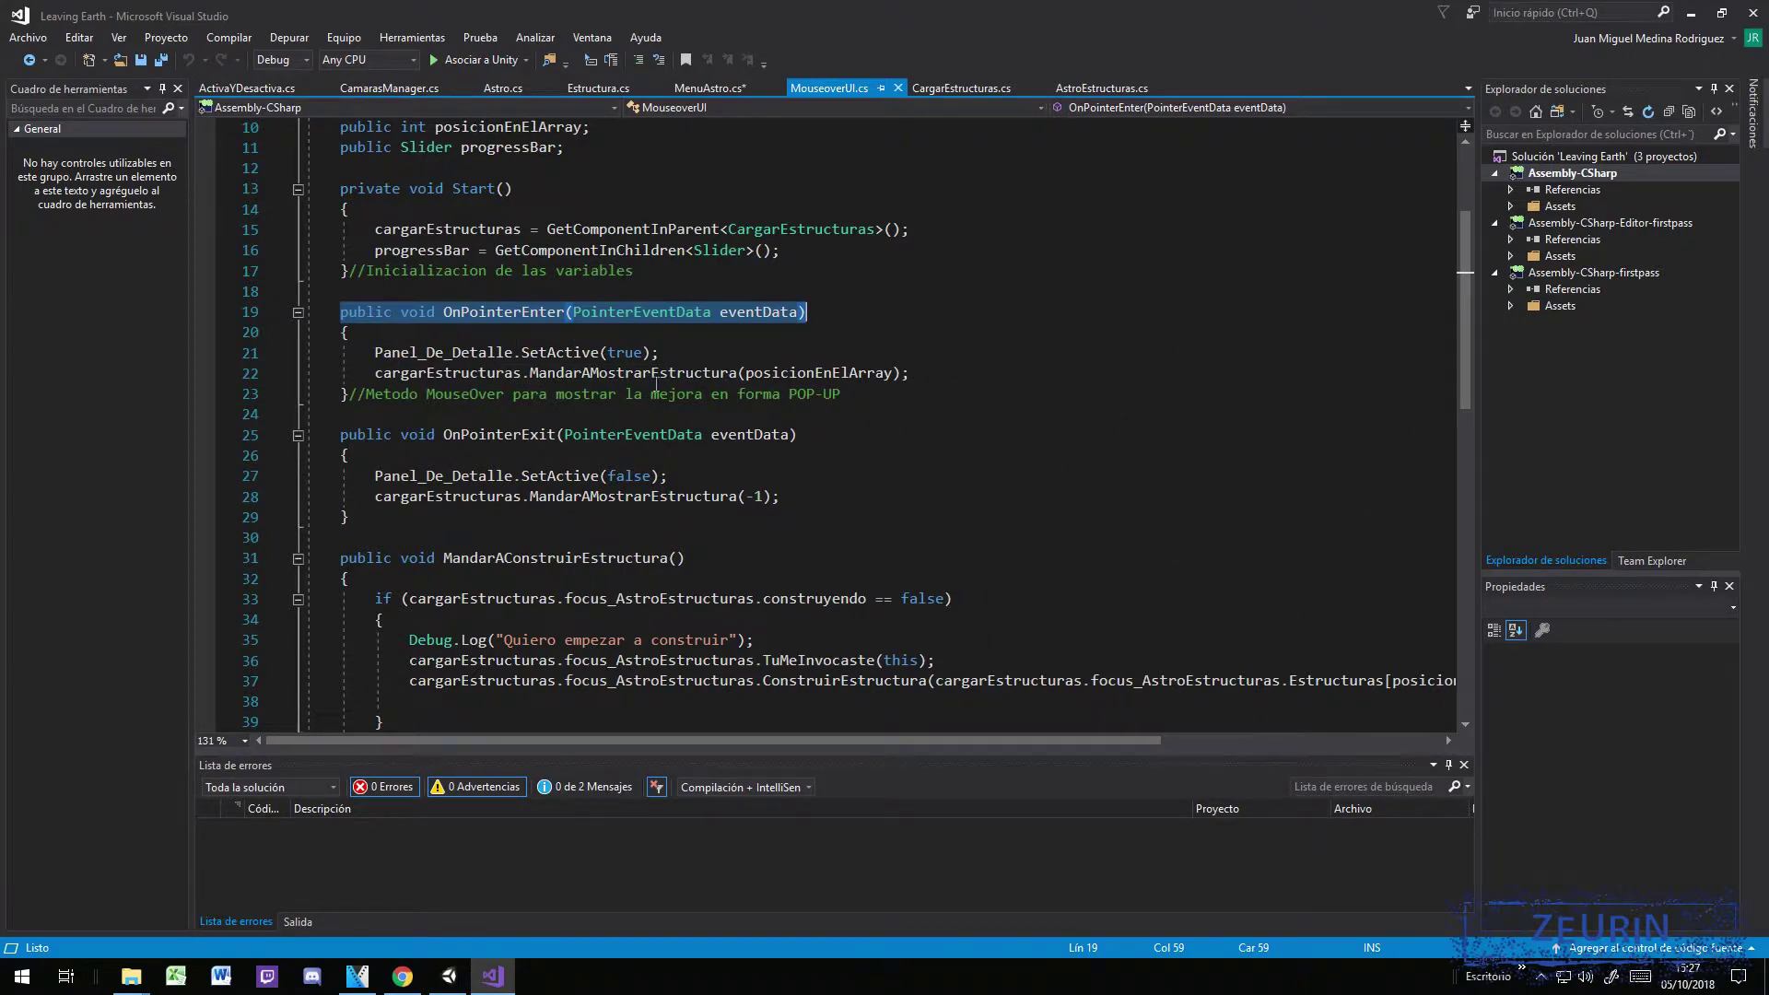
left_click_drag(375, 373, 920, 375)
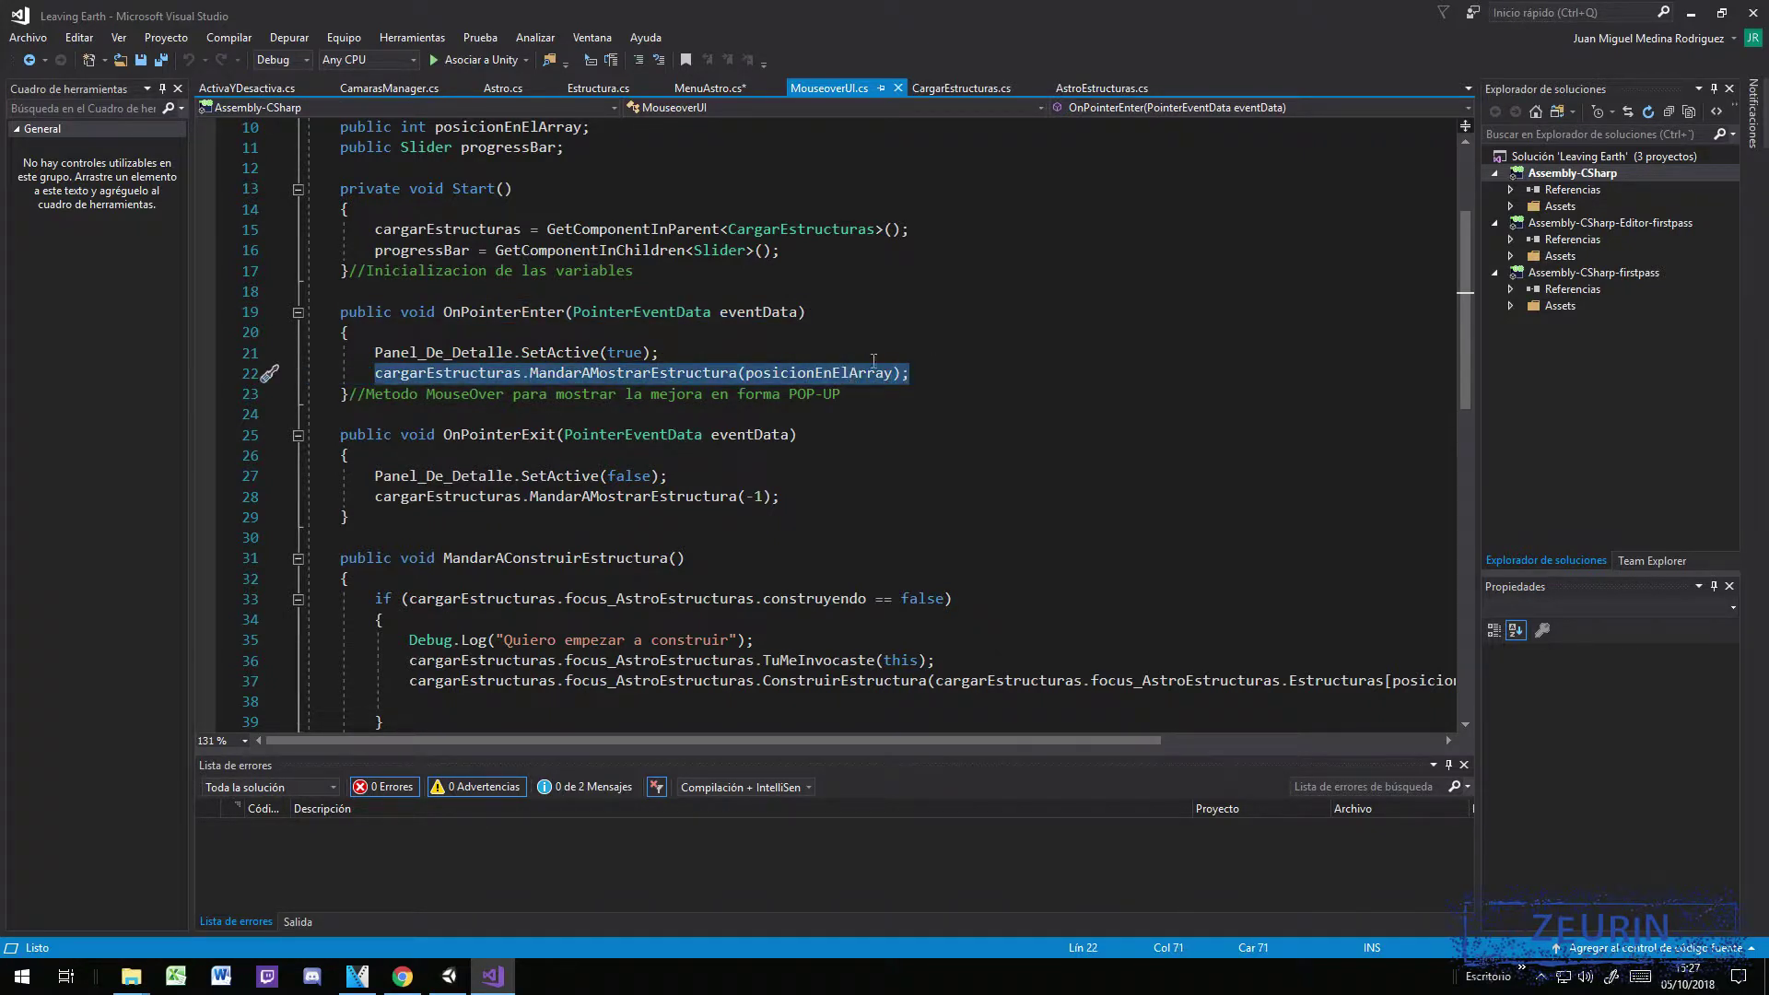
scroll(607, 257, "up", 3)
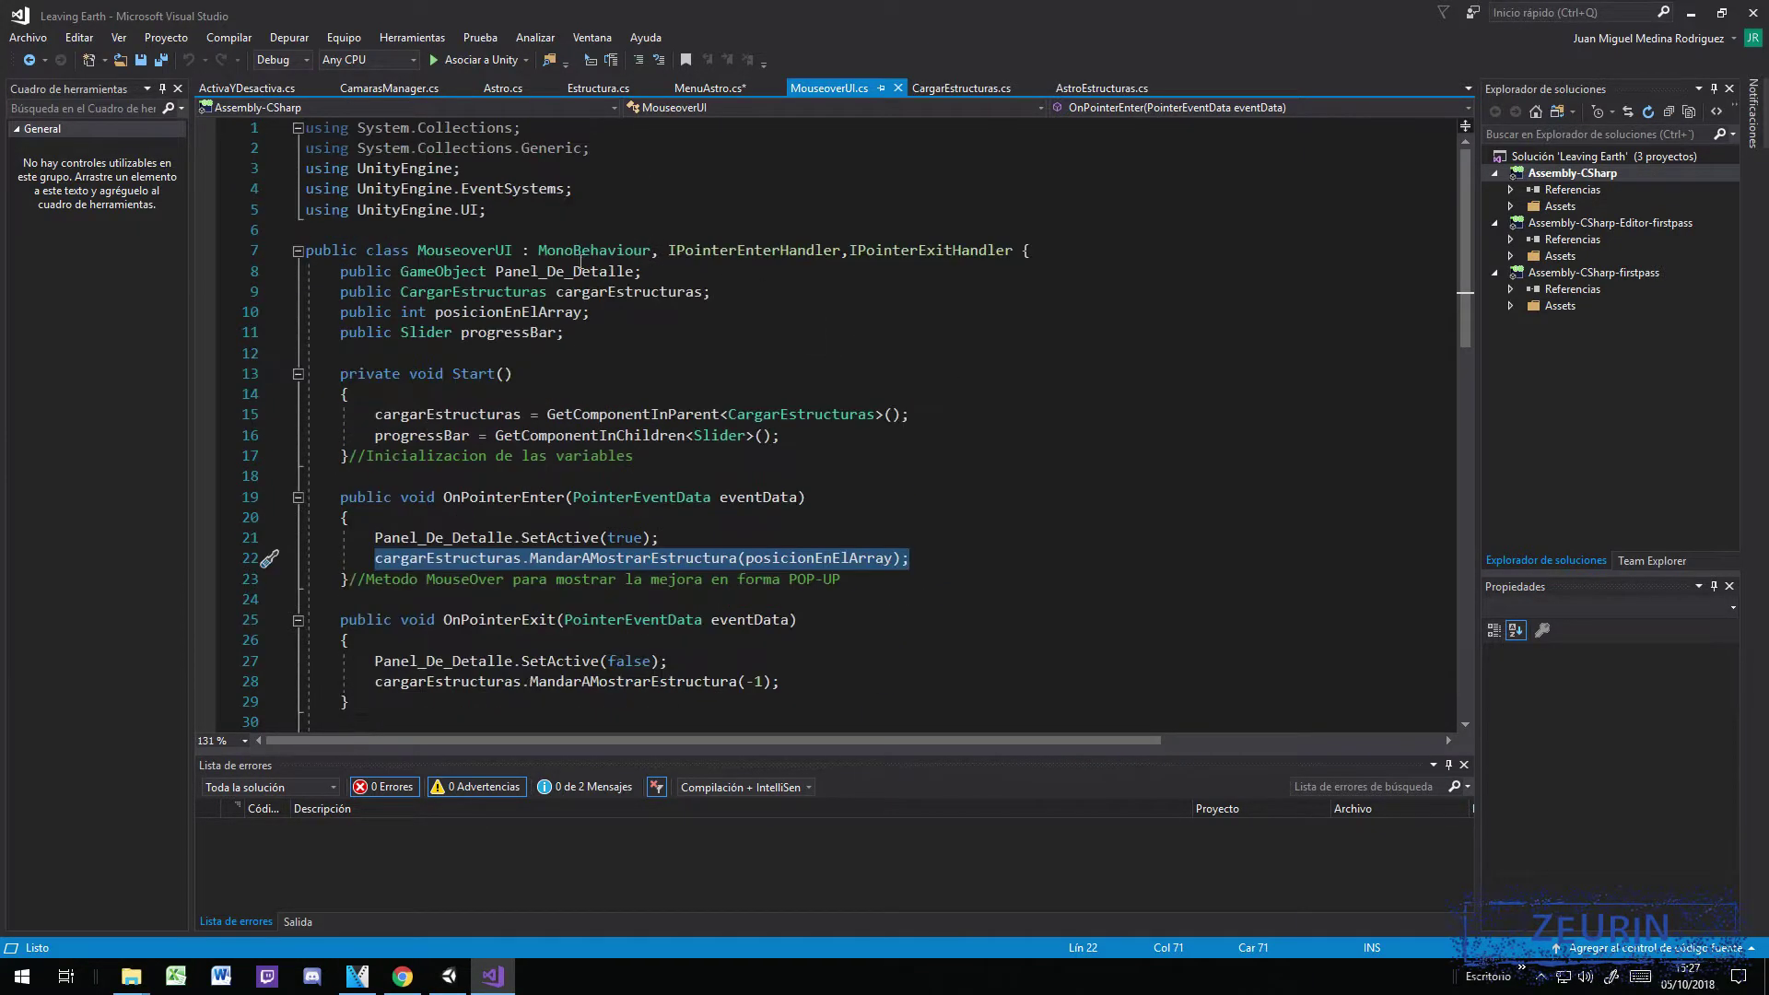
scroll(772, 383, "down", 1)
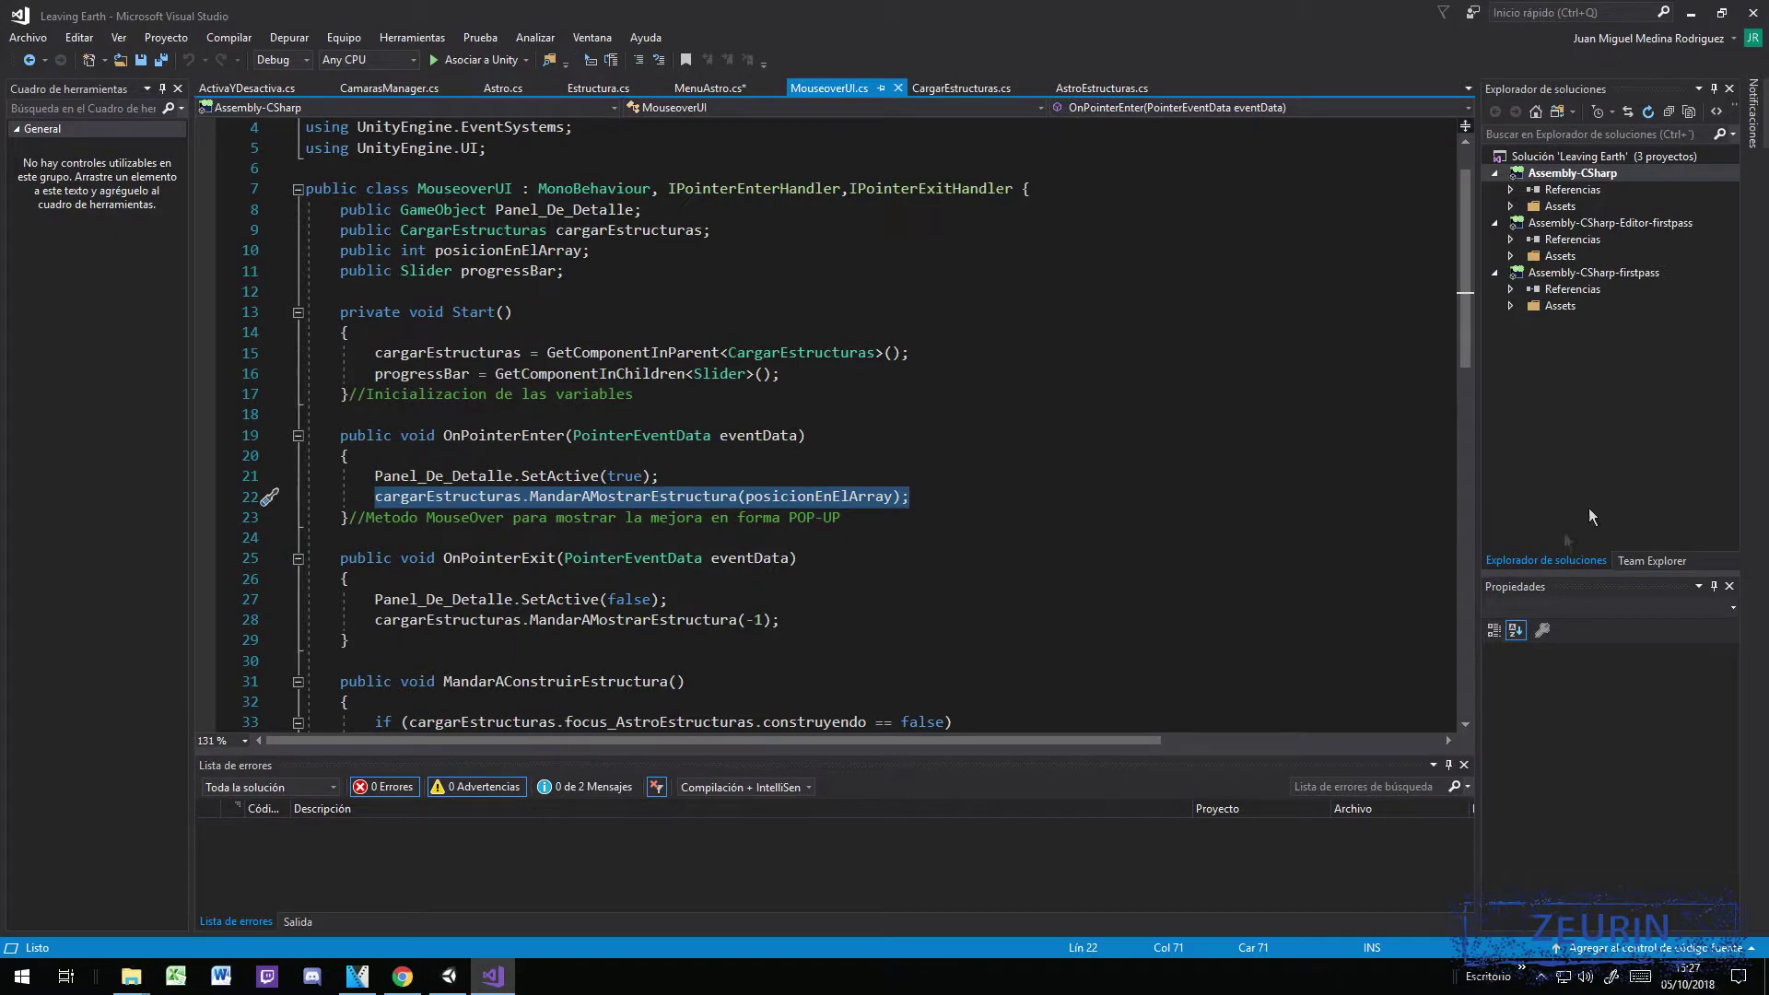
scroll(877, 396, "down", 2)
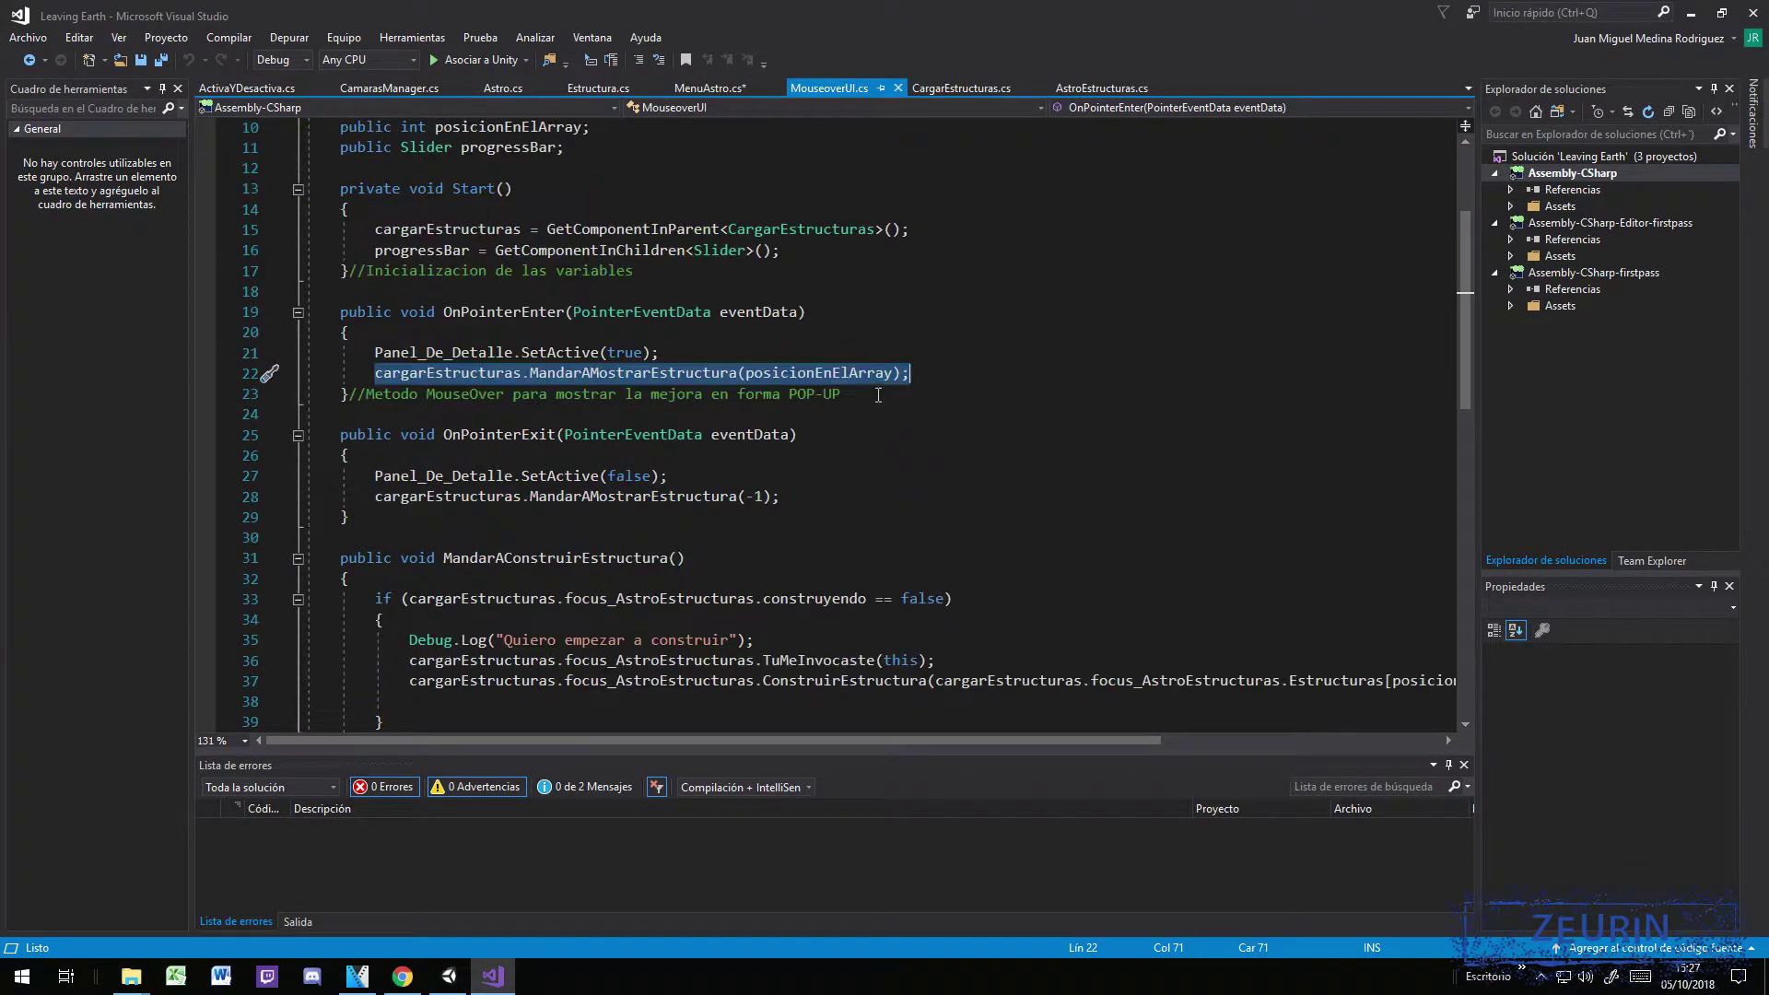
scroll(698, 370, "down", 1)
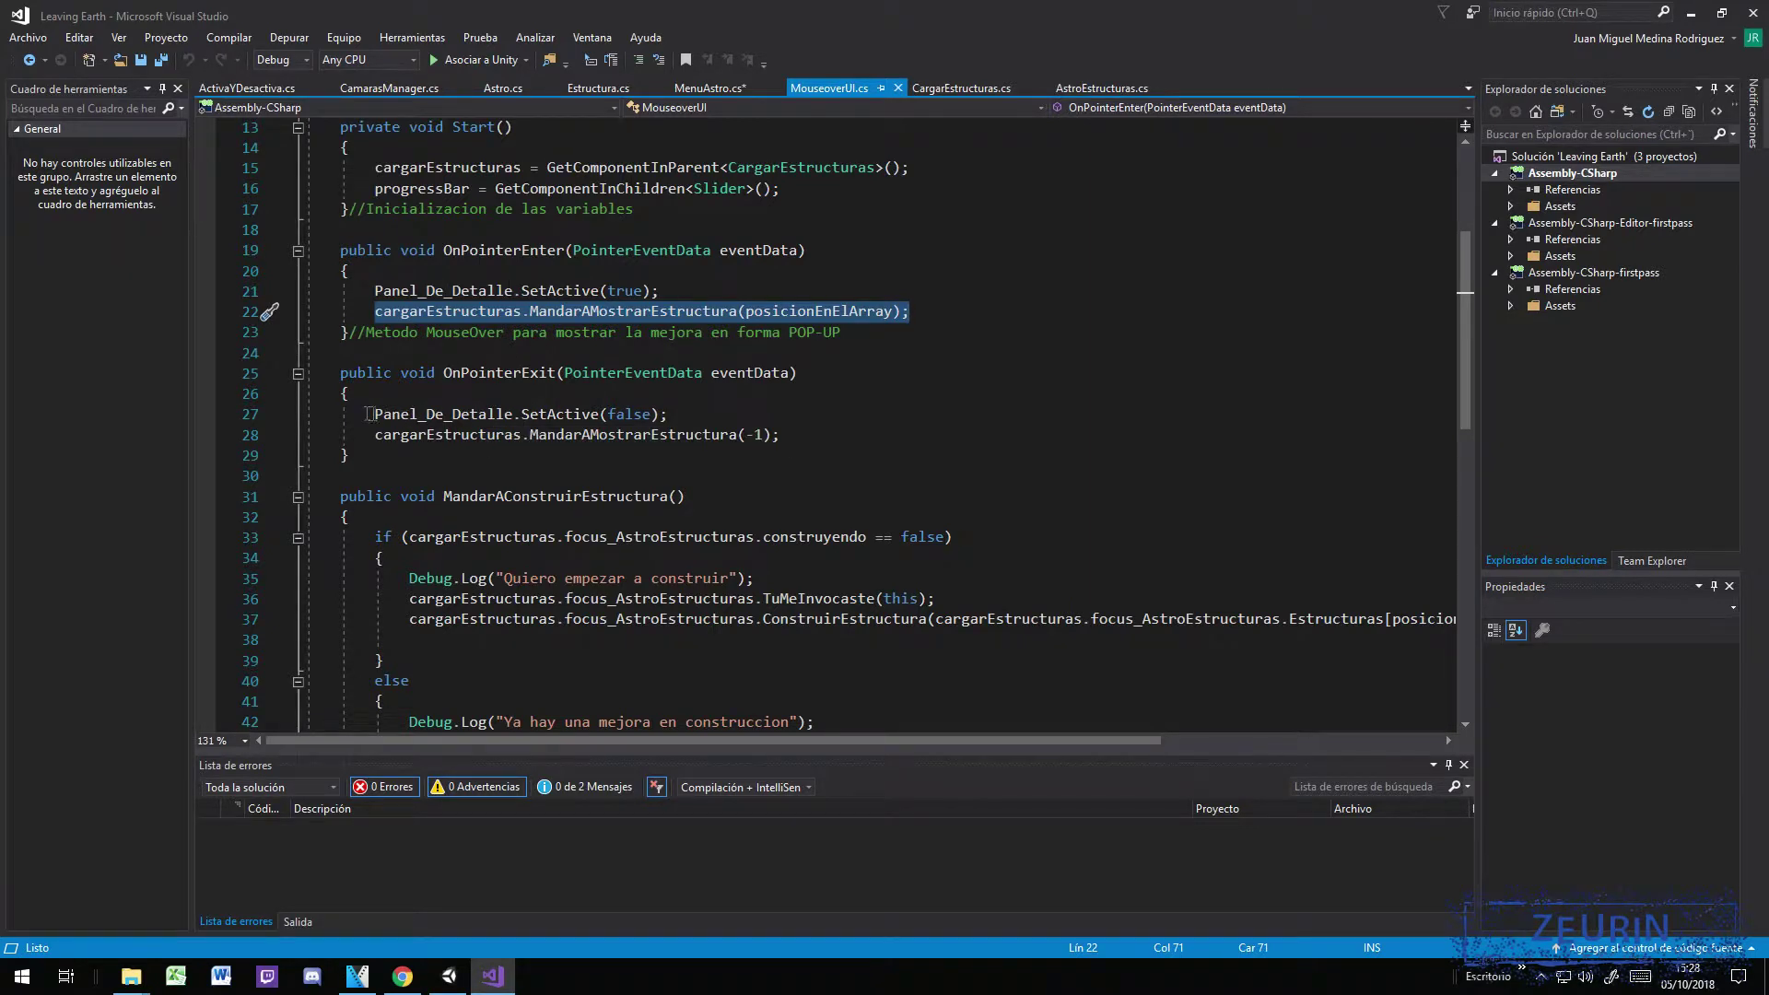
left_click_drag(444, 373, 558, 381)
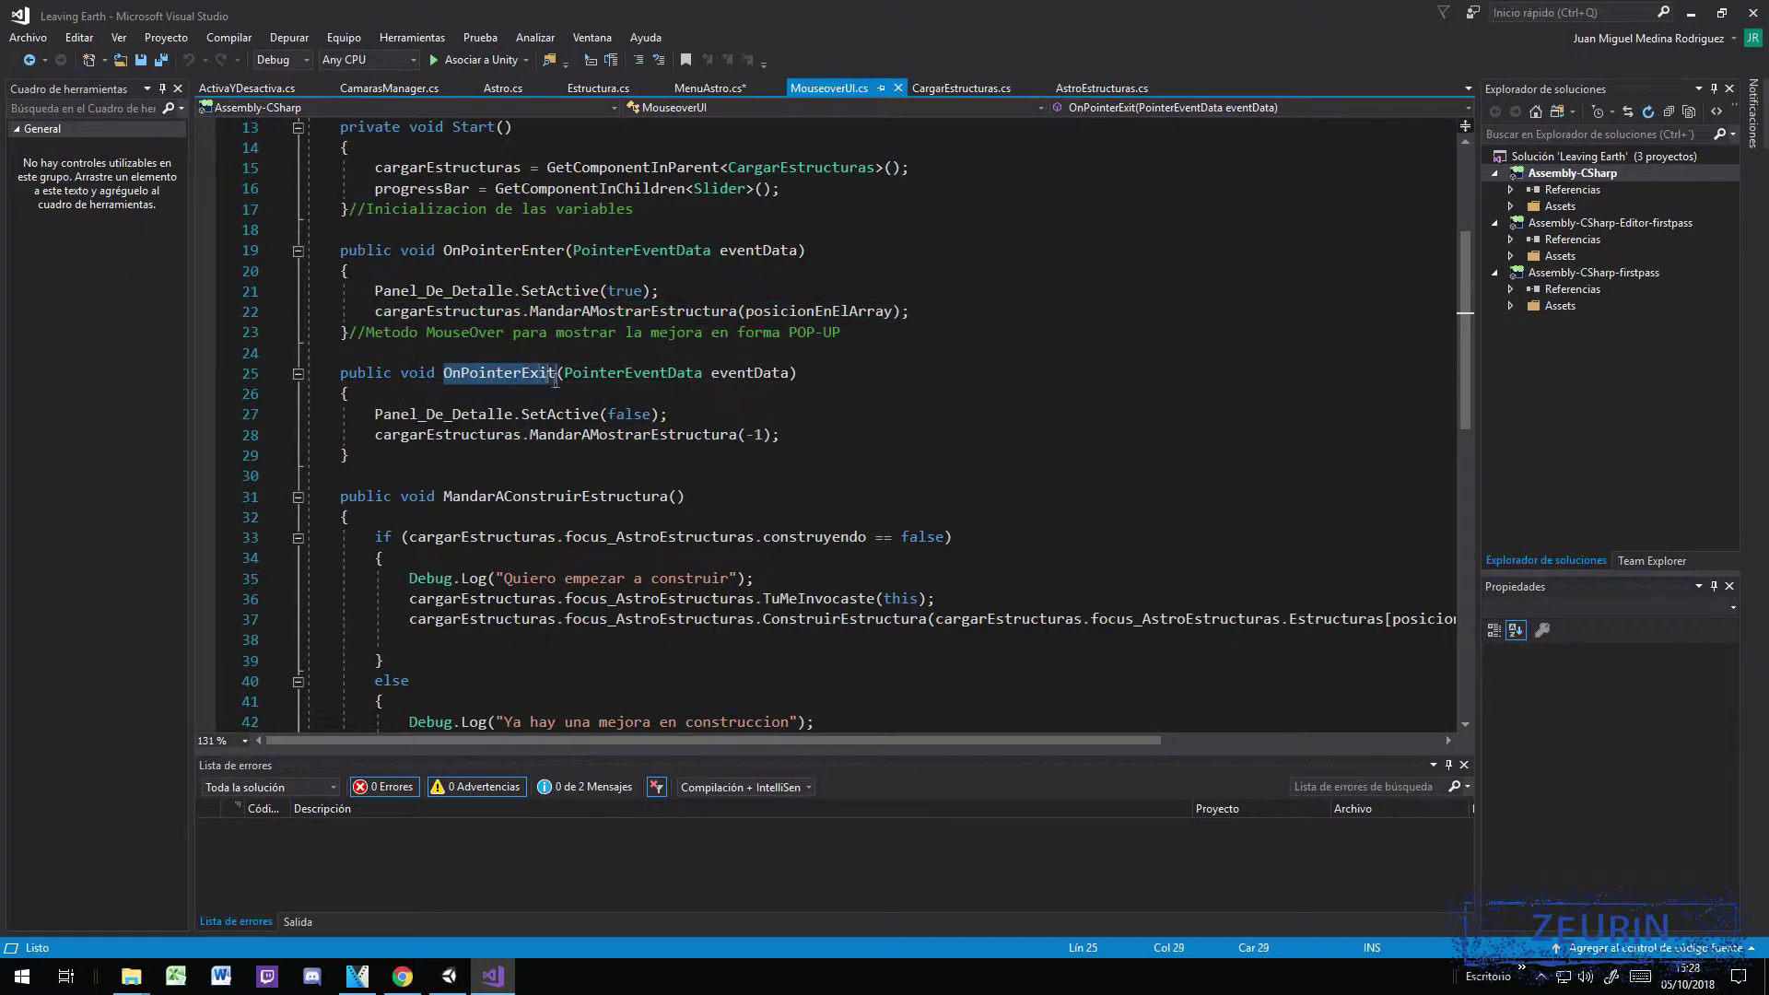
left_click(370, 414)
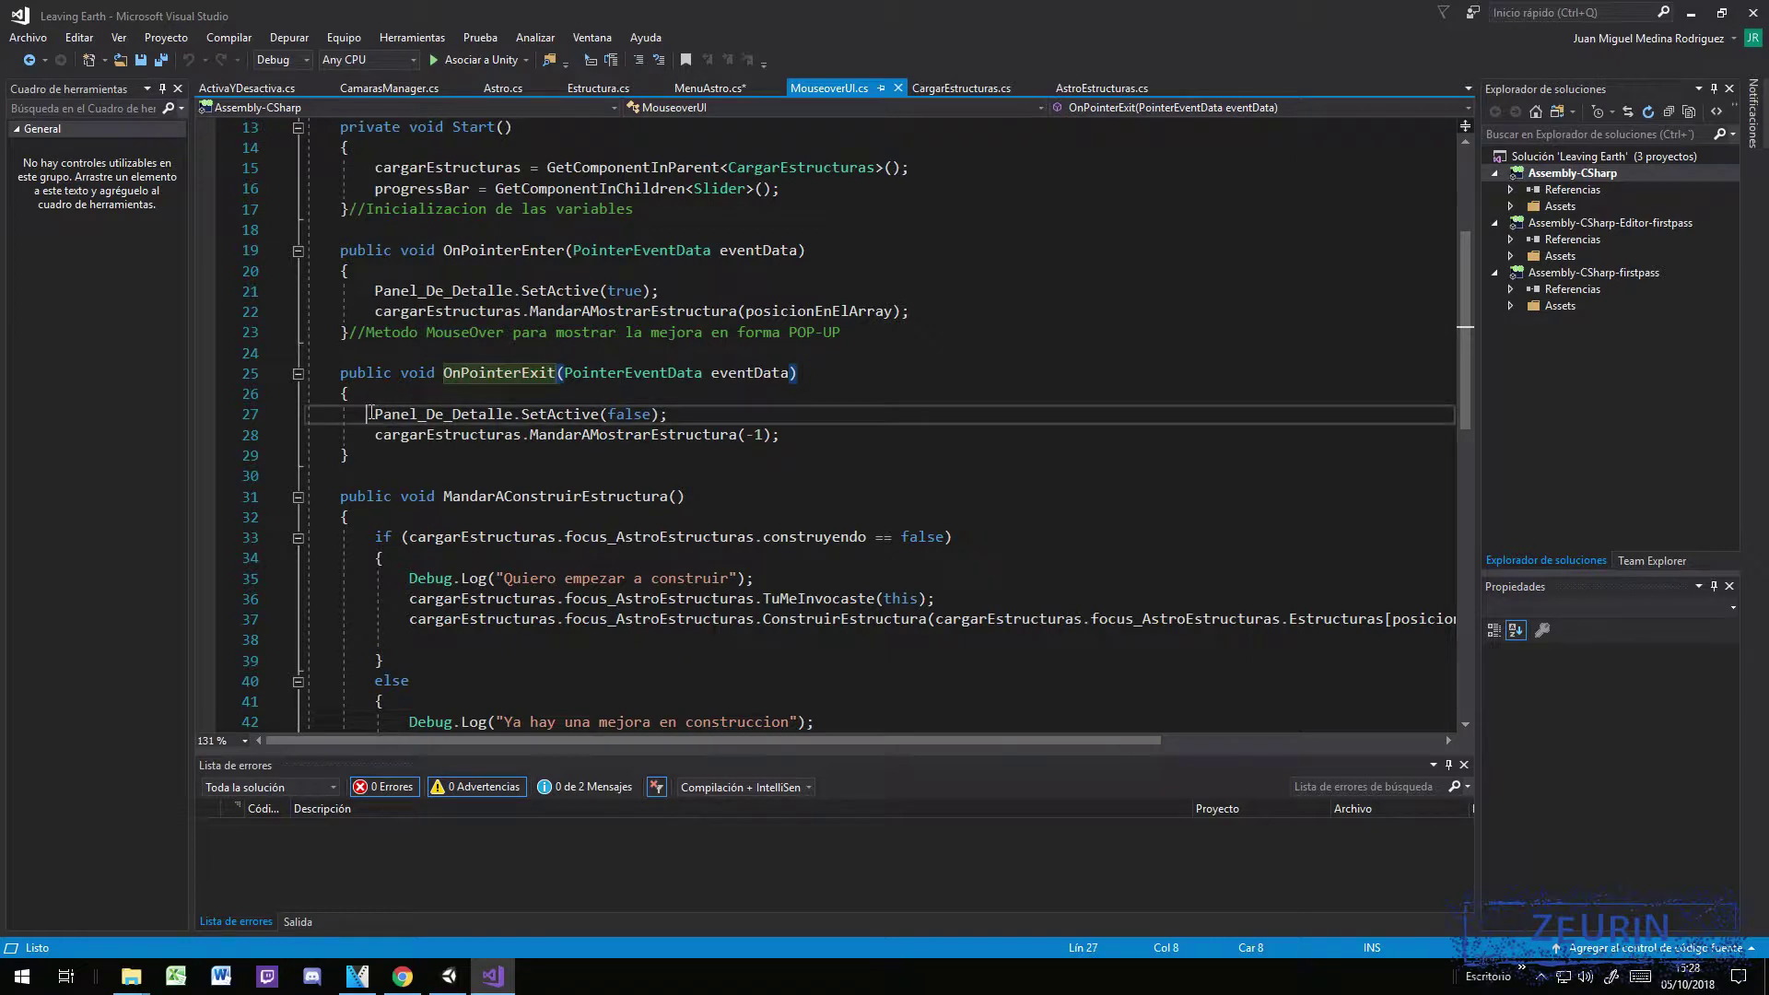
left_click_drag(370, 413, 669, 415)
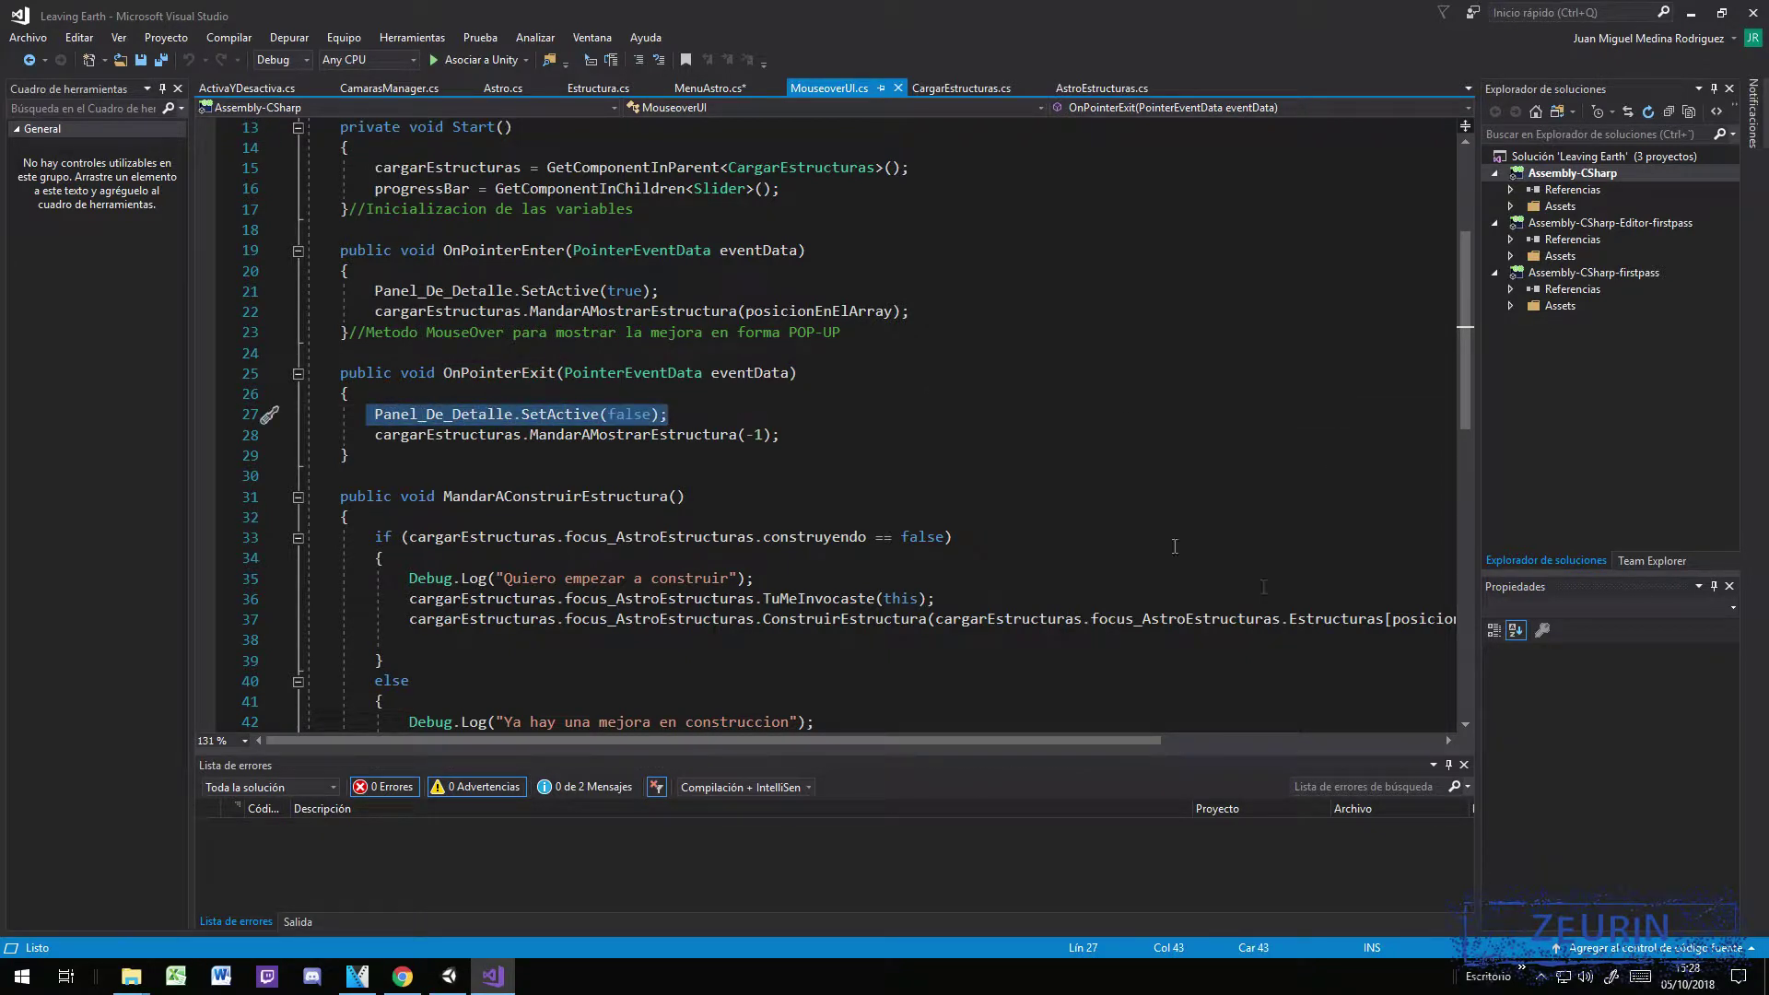
mouse_move(373, 434)
left_mouse_down()
mouse_move(659, 417)
mouse_move(779, 435)
left_mouse_up()
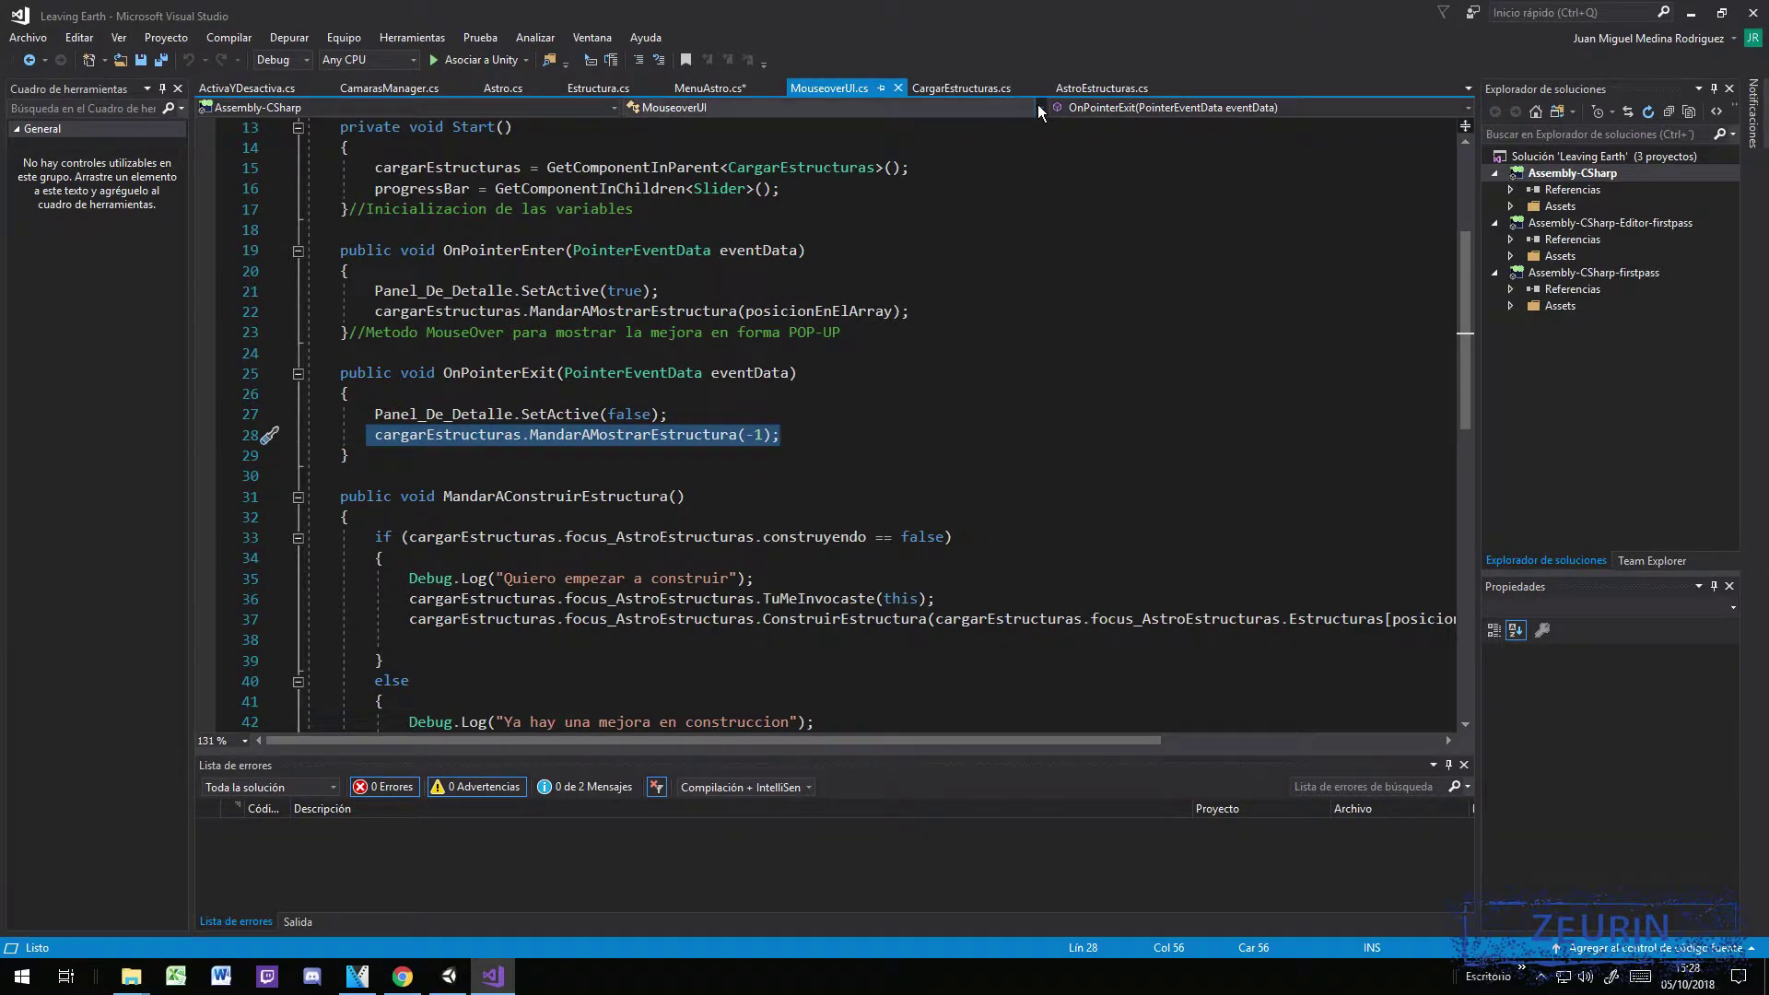
Step: Check the if (i == -1) text-clearing block in CargarEstructuras, then return to MouseoverUI
left_click(982, 91)
scroll(921, 433, "down", 4)
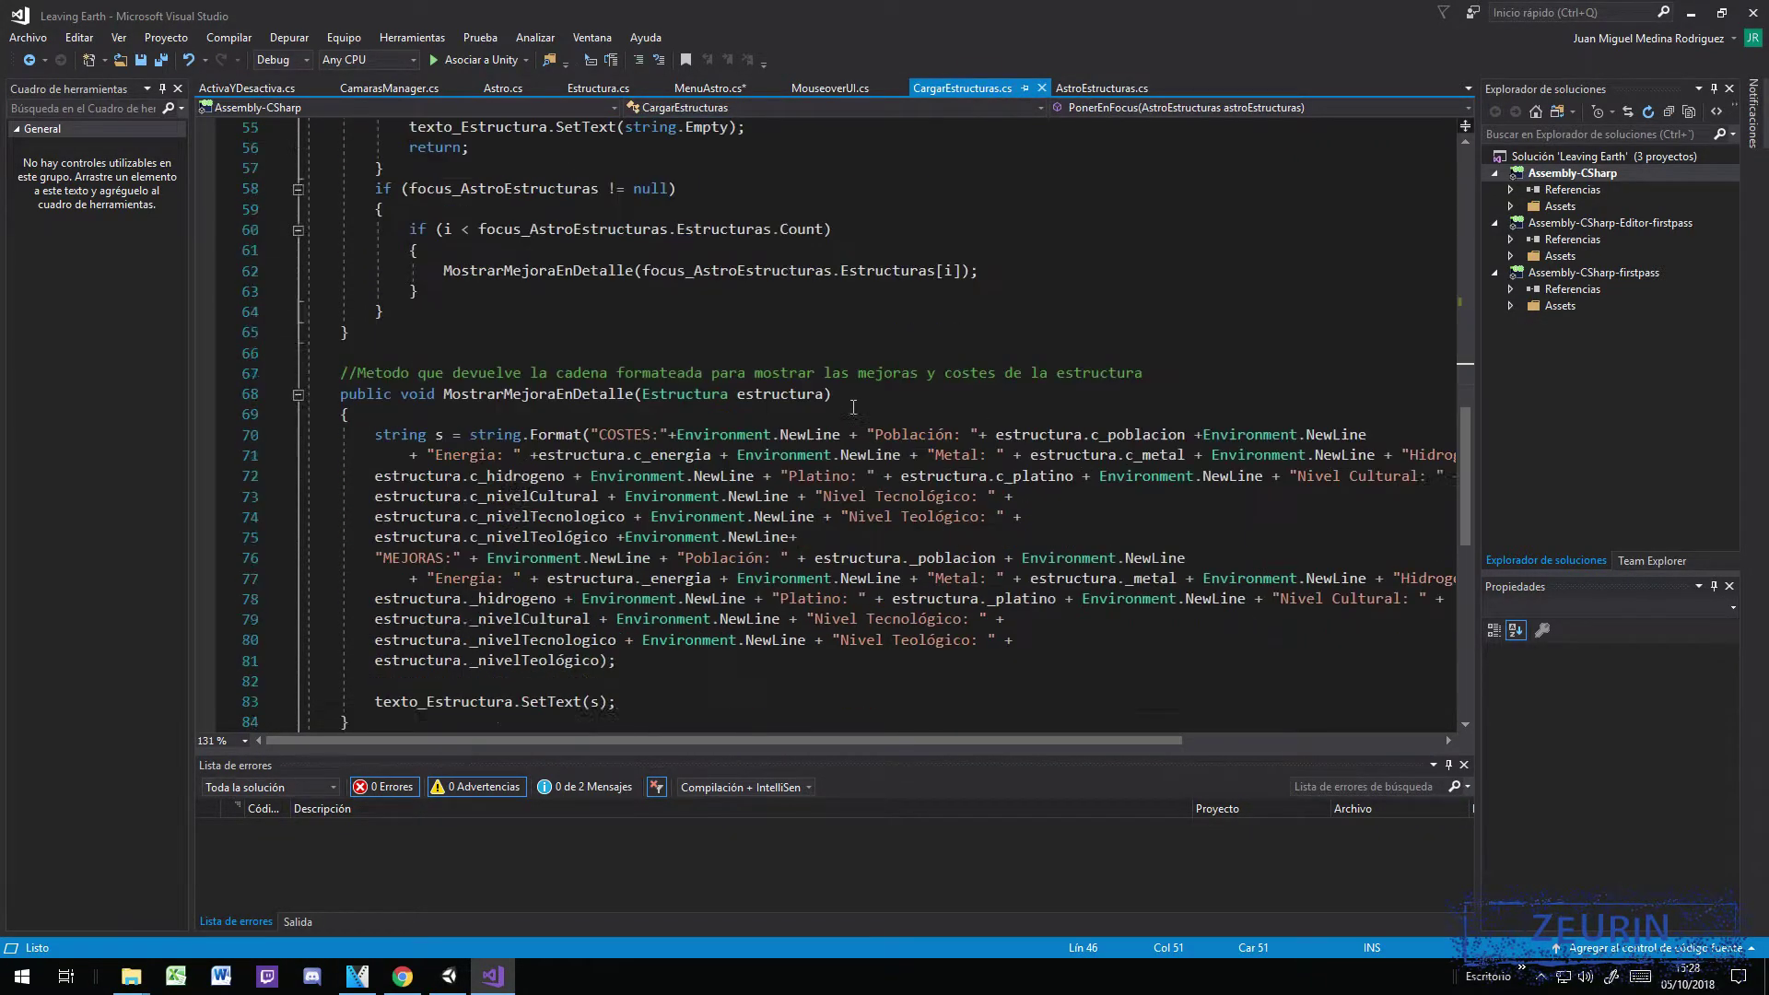
scroll(921, 433, "up", 4)
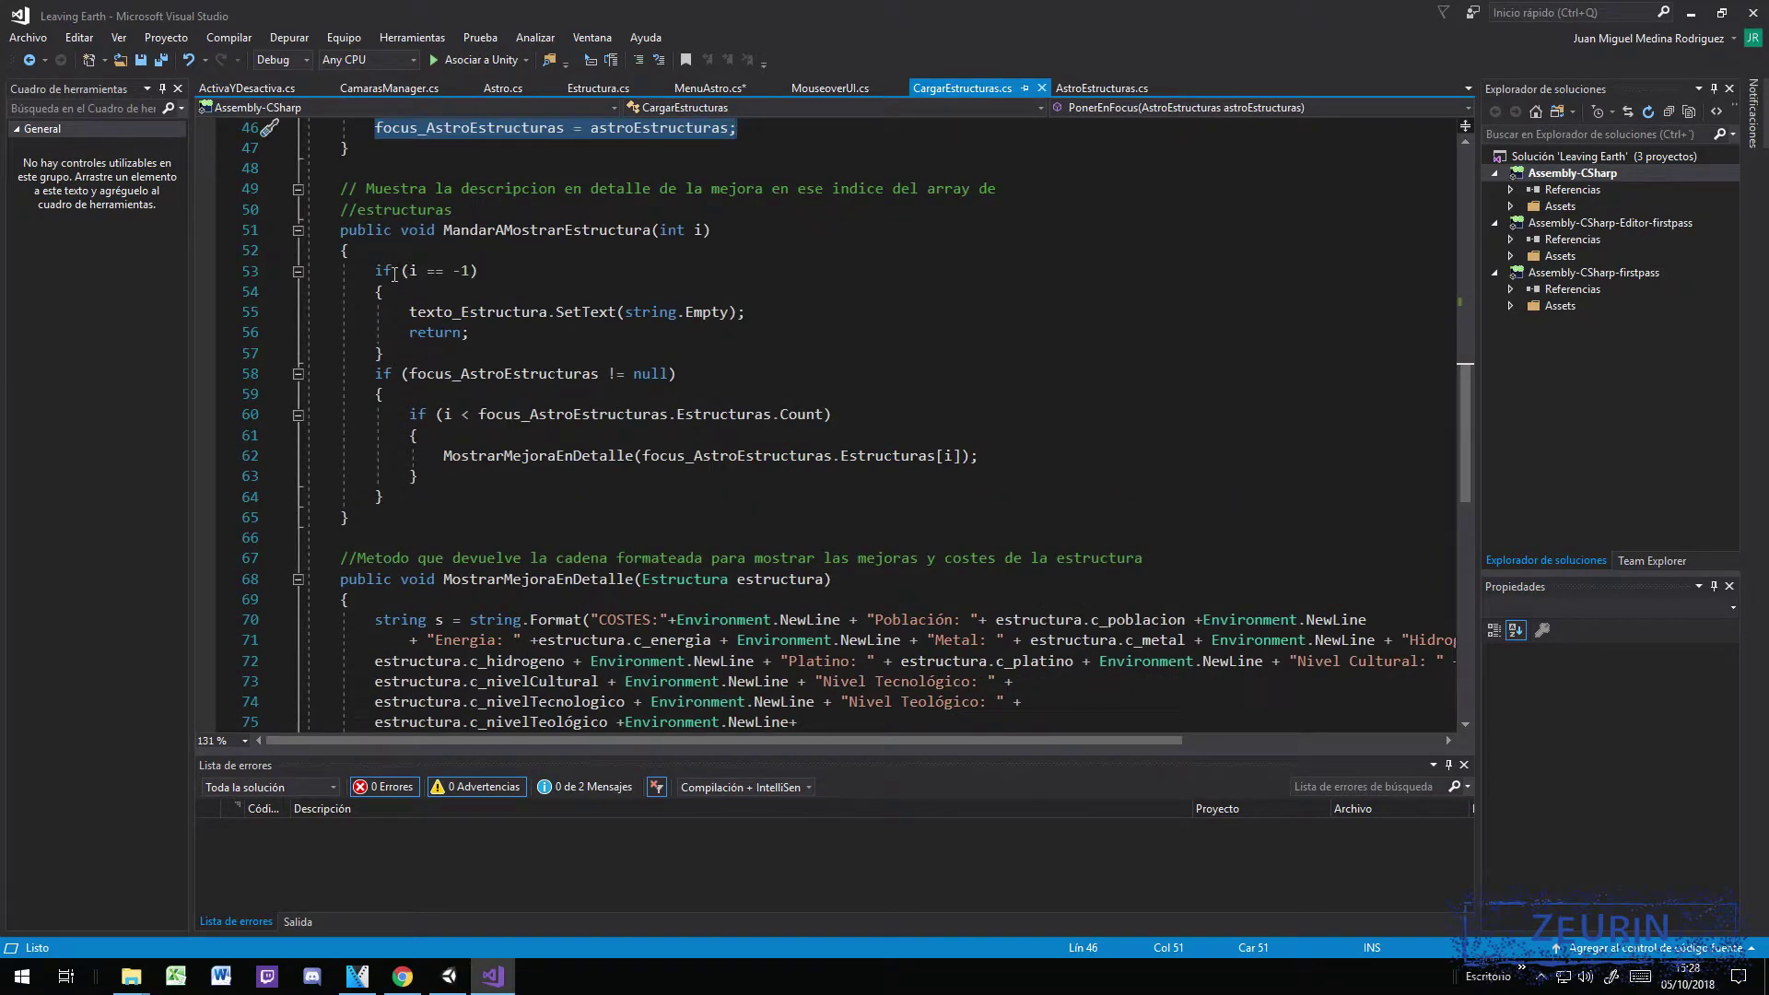
left_click_drag(375, 270, 532, 353)
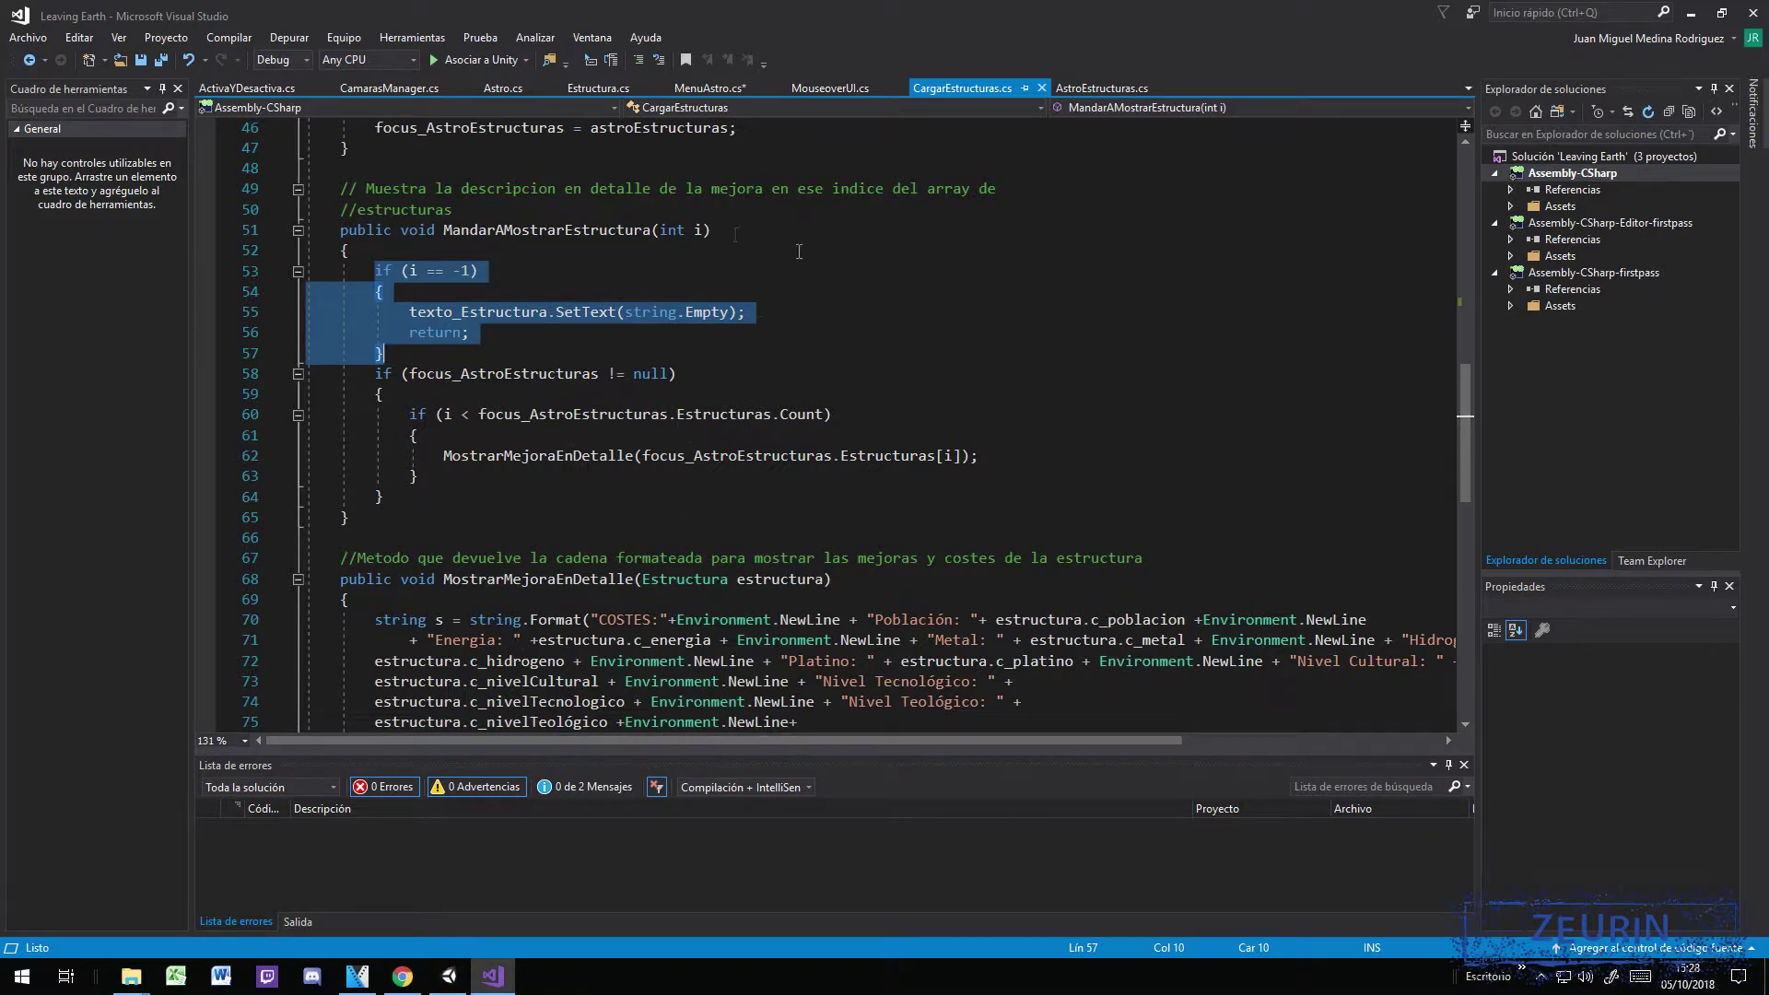
left_click(838, 89)
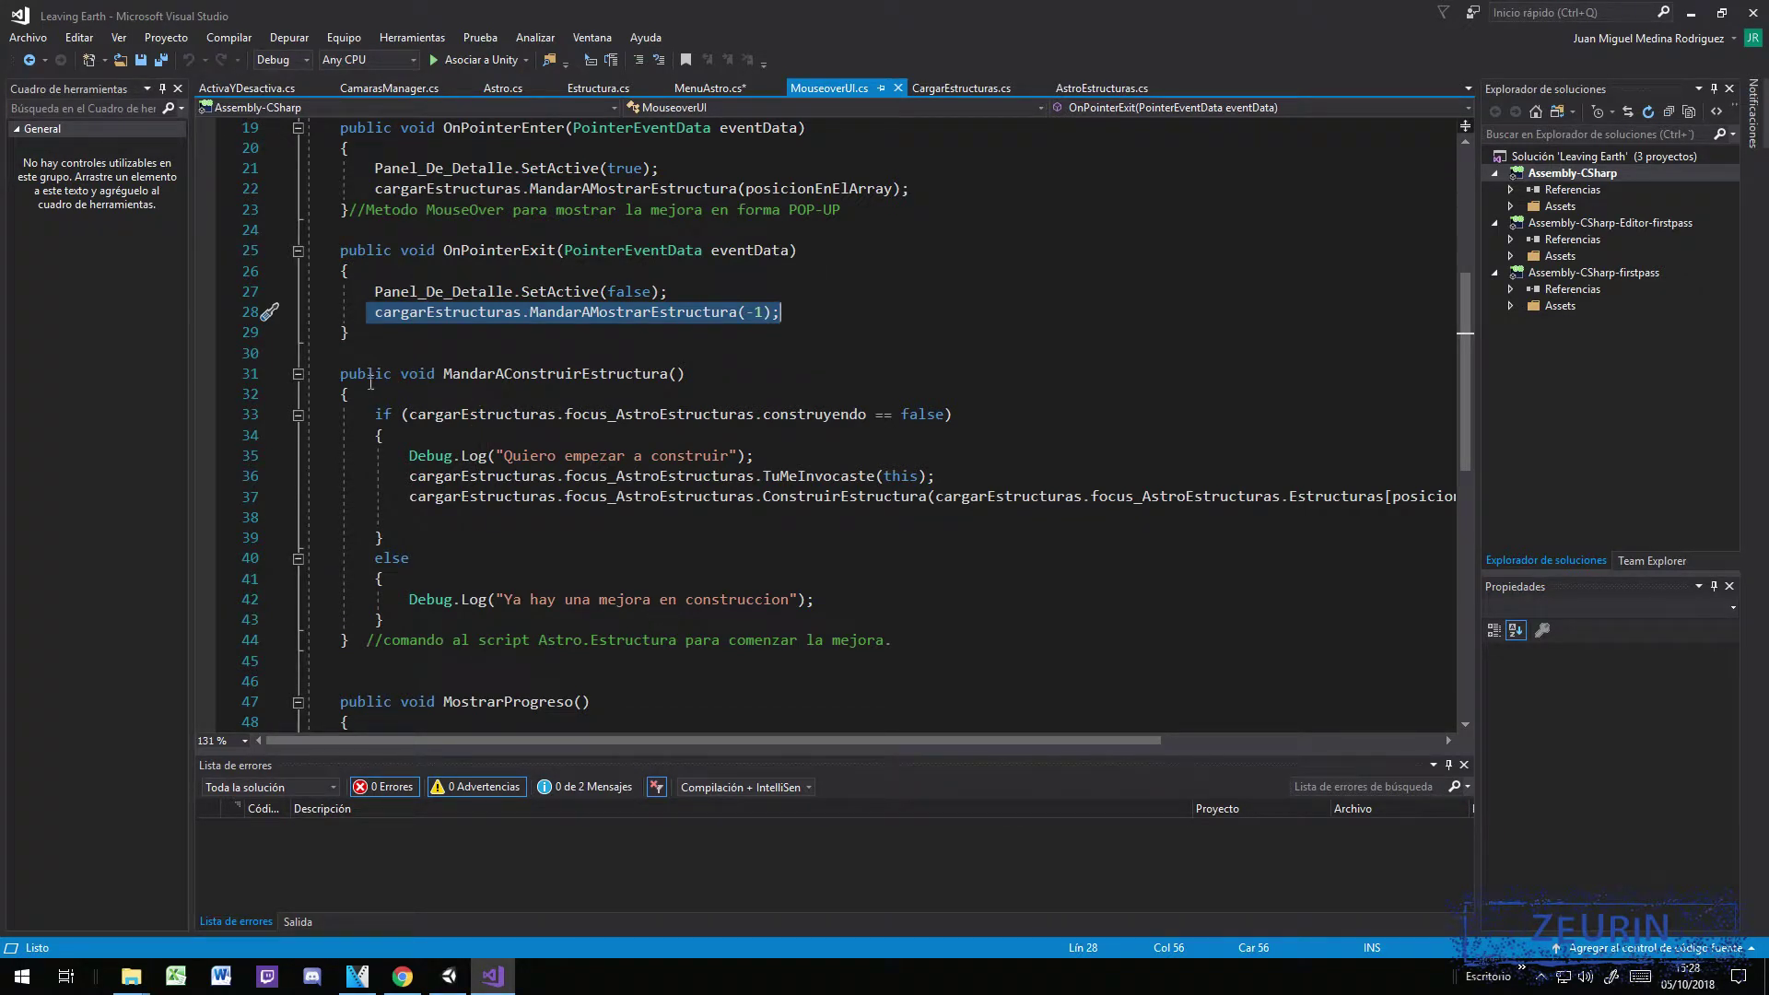
Step: Highlight MandarAConstruirEstructura through its construyendo check, then view AstroEstructuras.cs
mouse_move(341, 375)
left_mouse_down()
mouse_move(591, 394)
mouse_move(711, 456)
mouse_move(740, 553)
left_mouse_up()
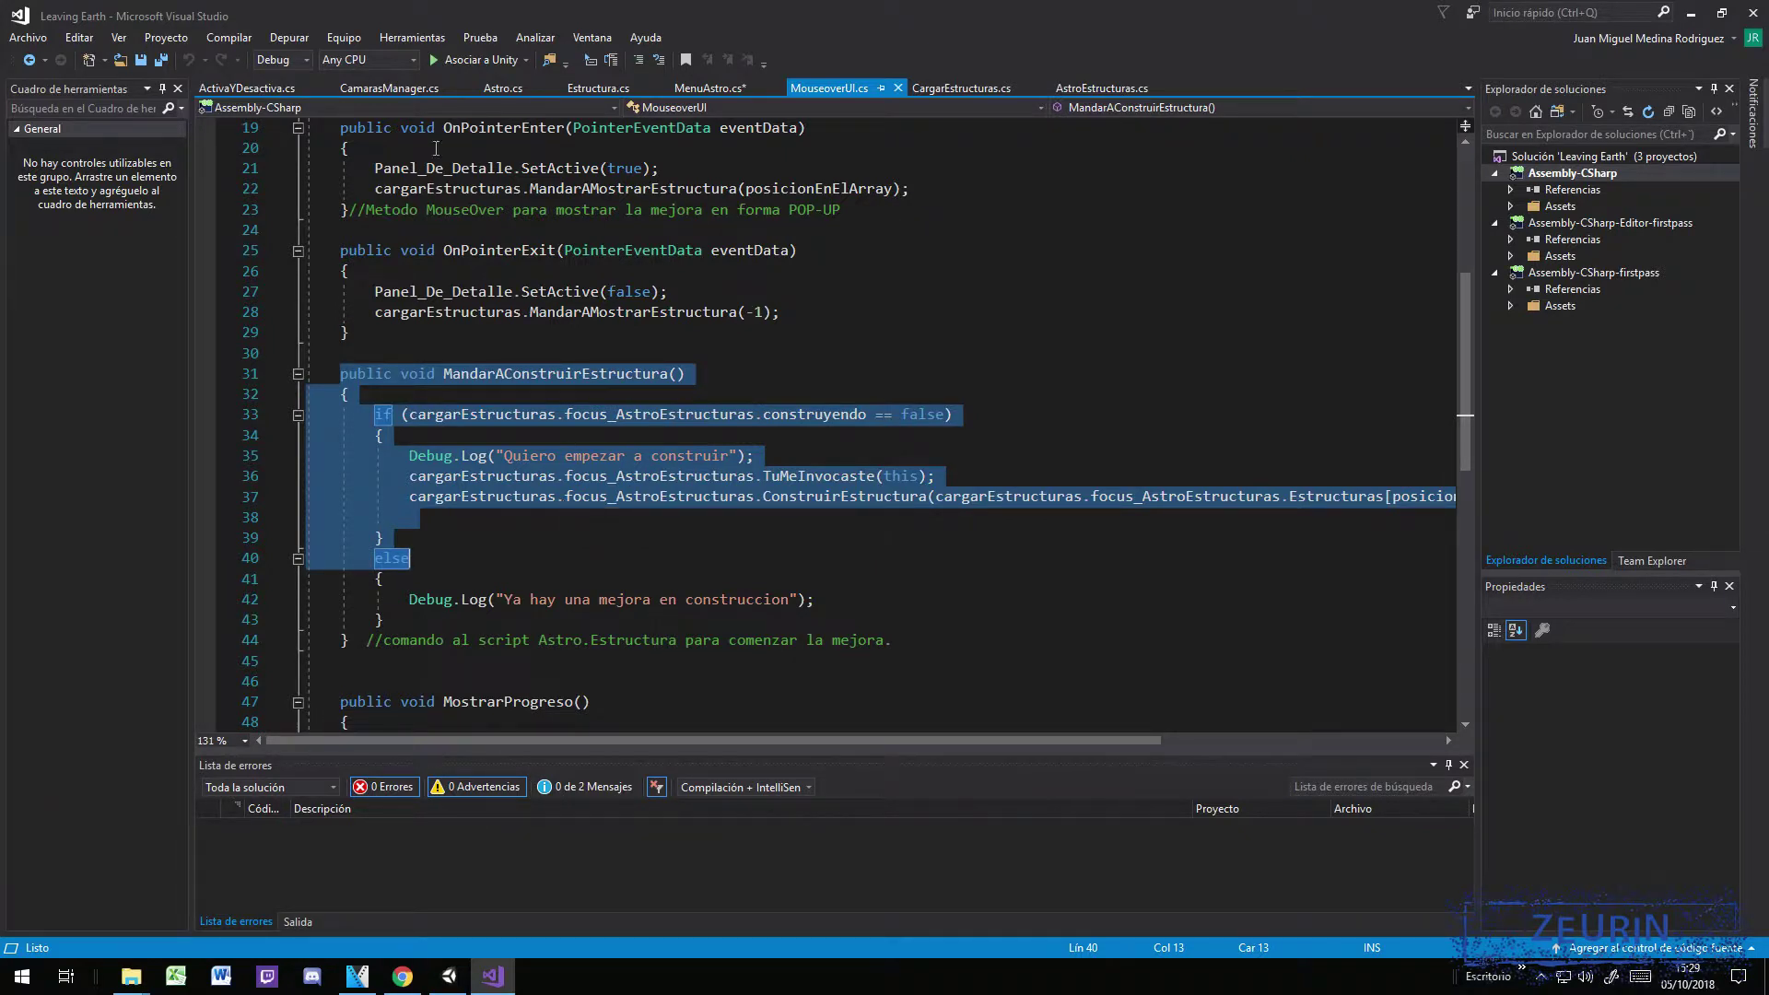
left_click(806, 372)
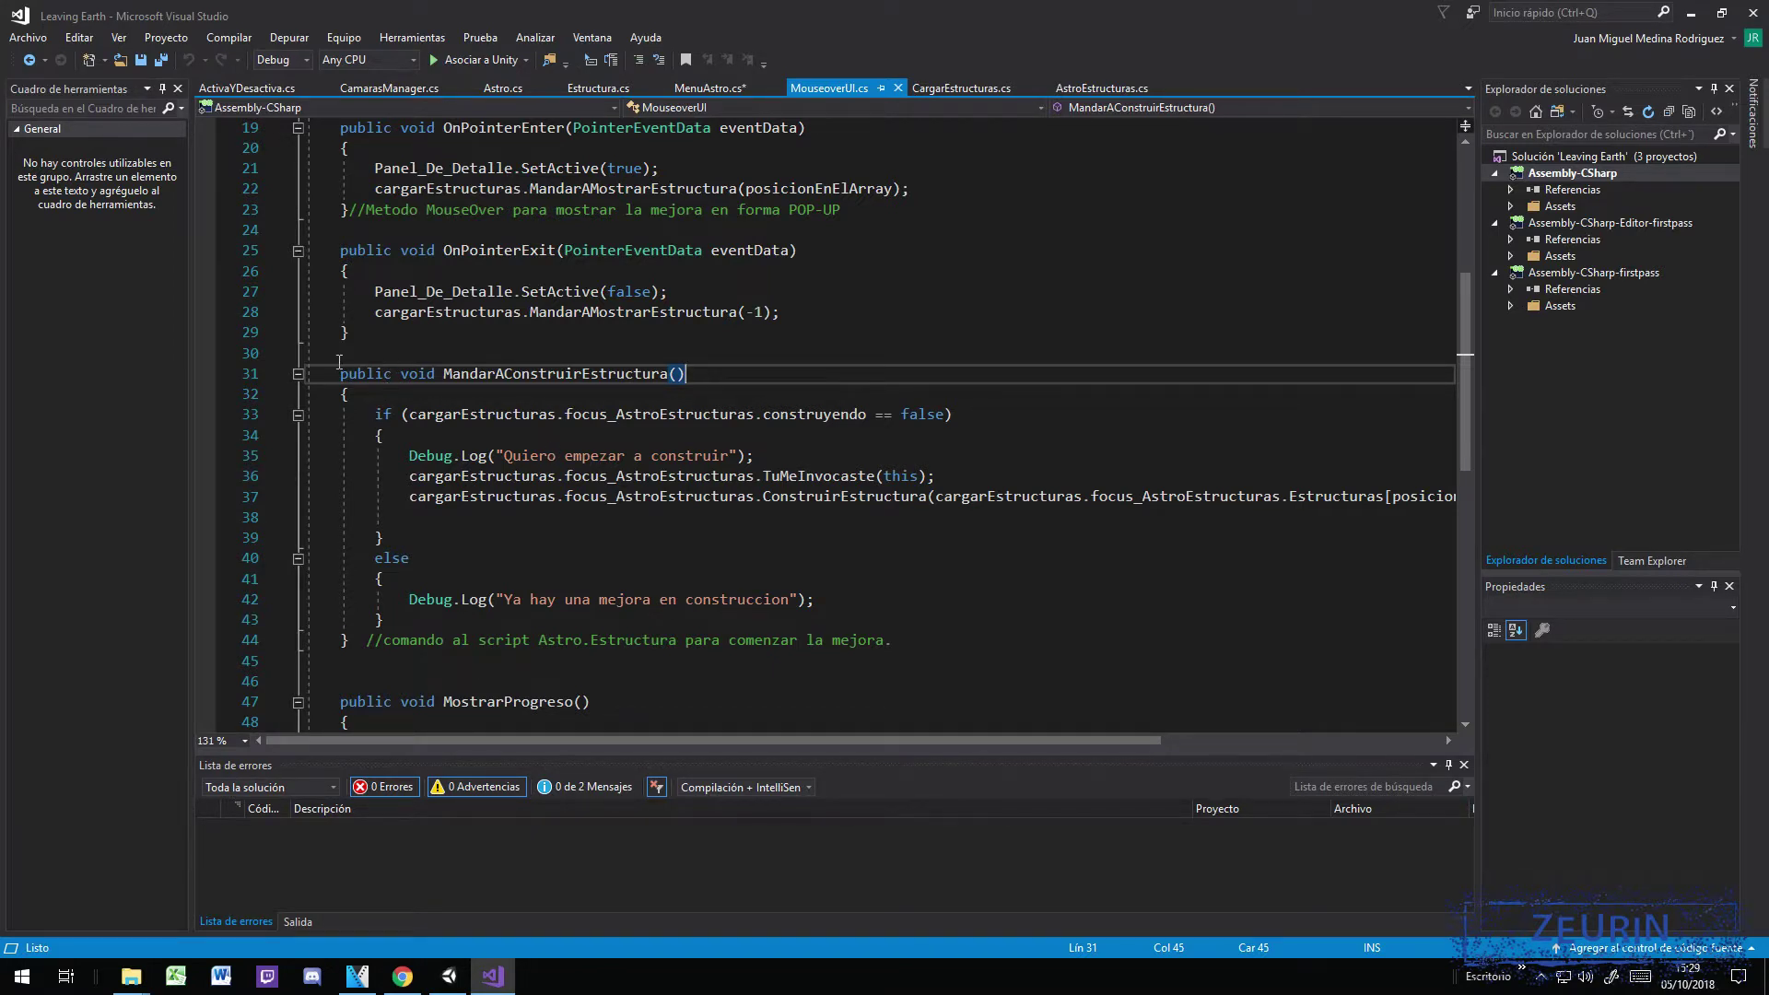
left_click_drag(339, 355, 787, 440)
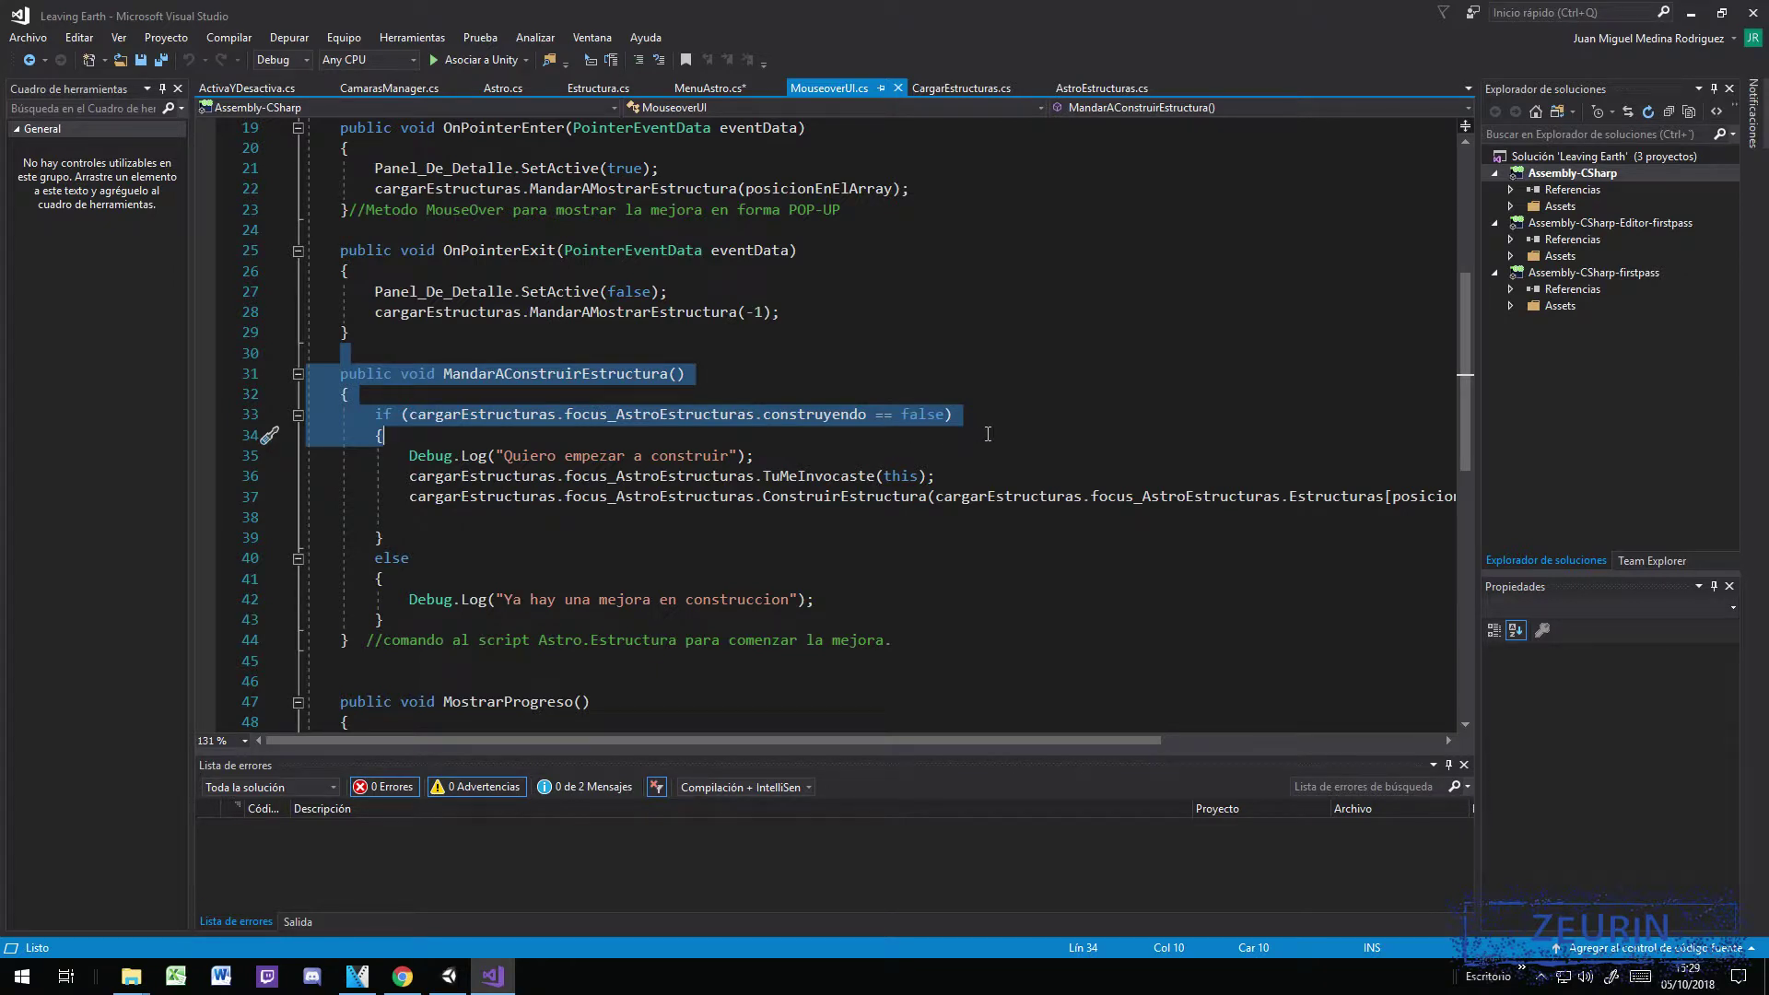
mouse_move(848, 419)
left_click(578, 457)
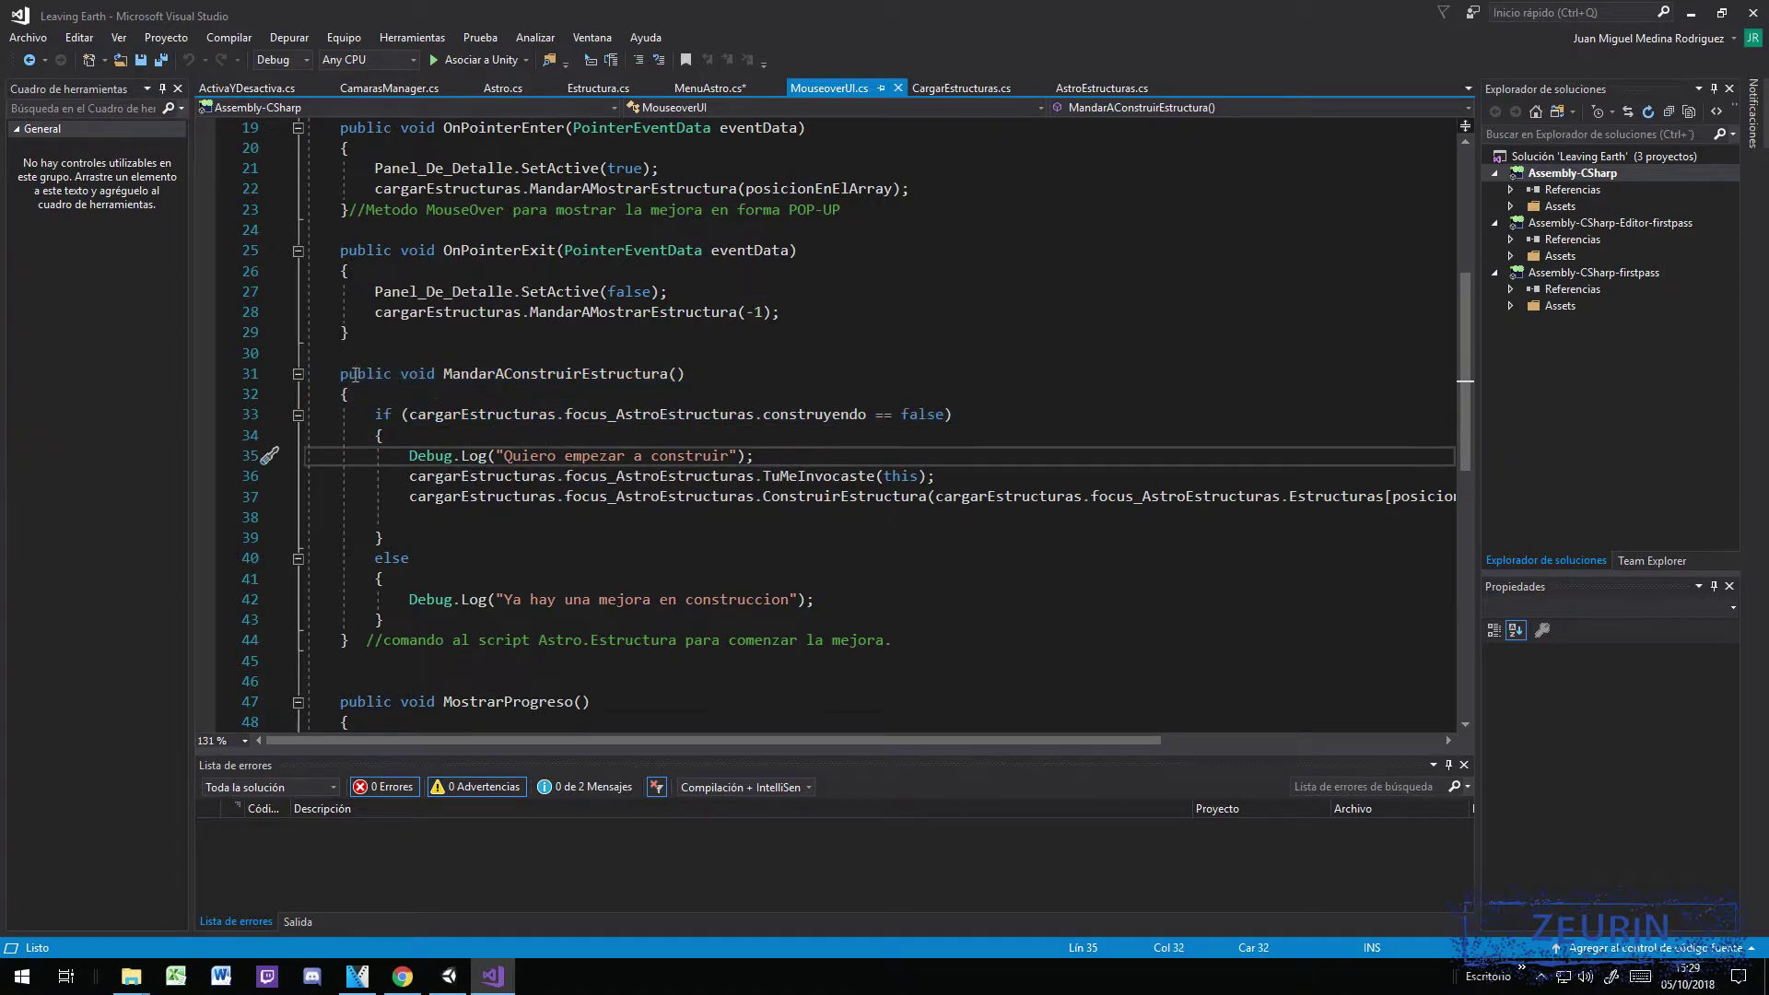
left_click(343, 373)
left_click_drag(343, 373, 384, 435)
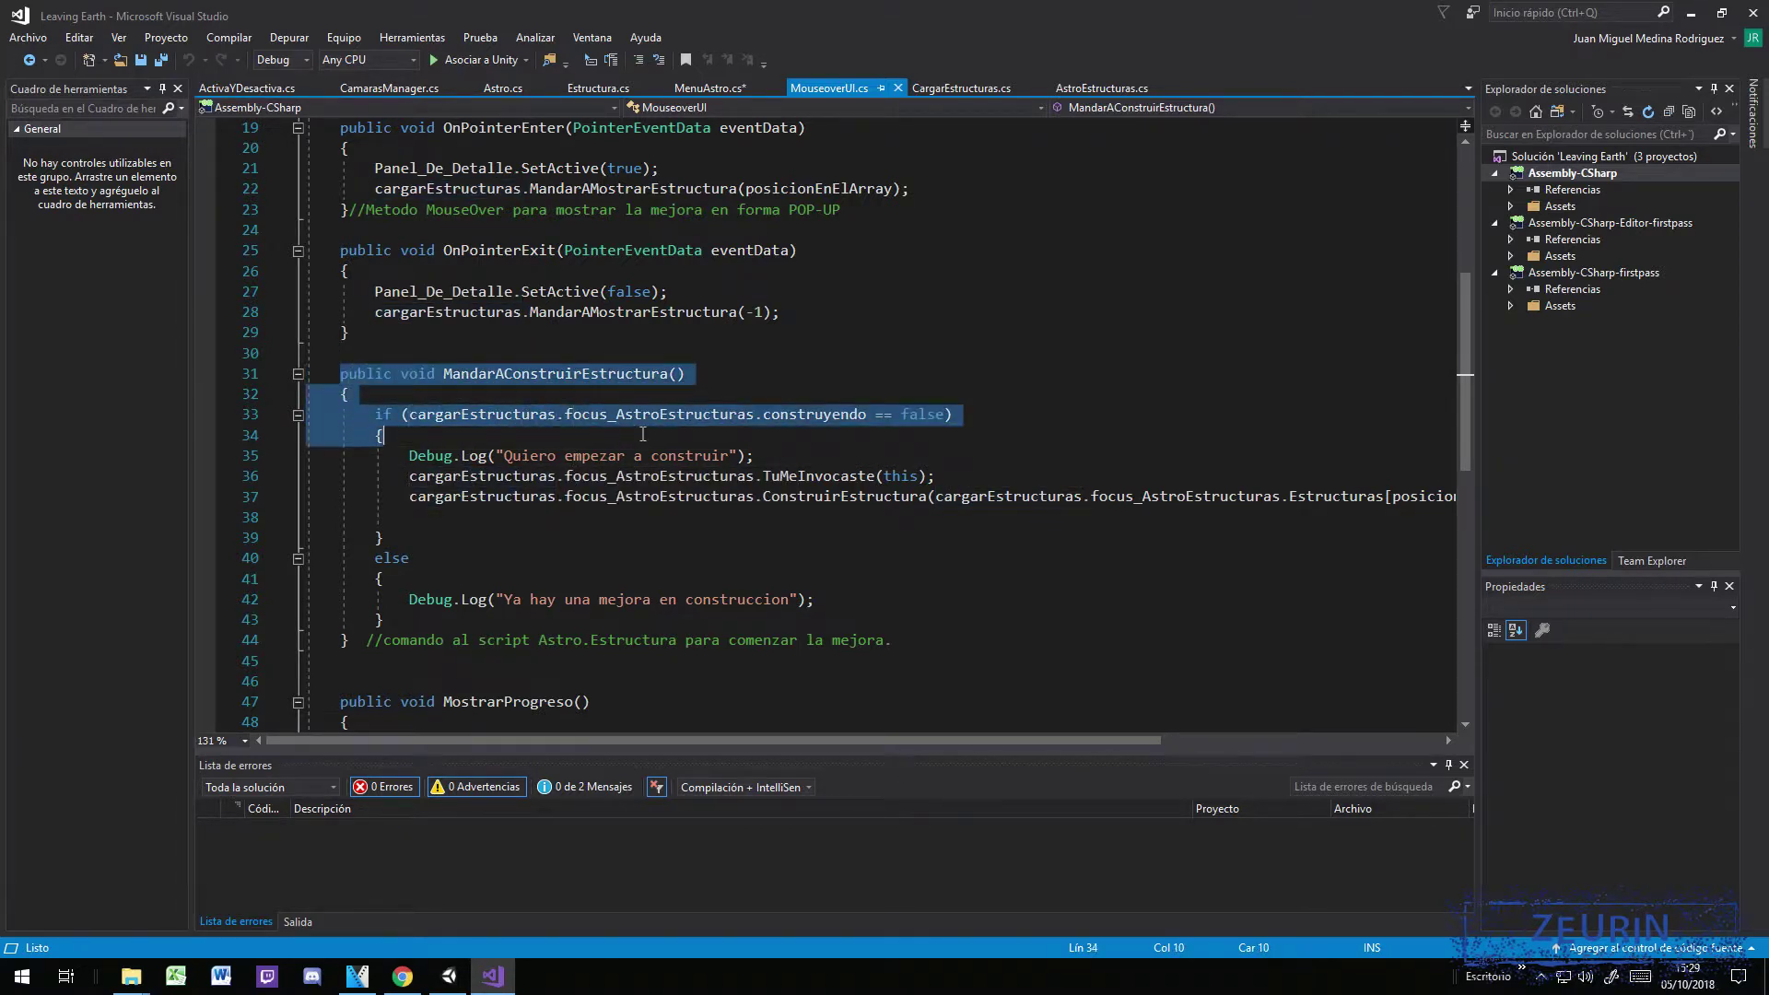
left_click(1122, 92)
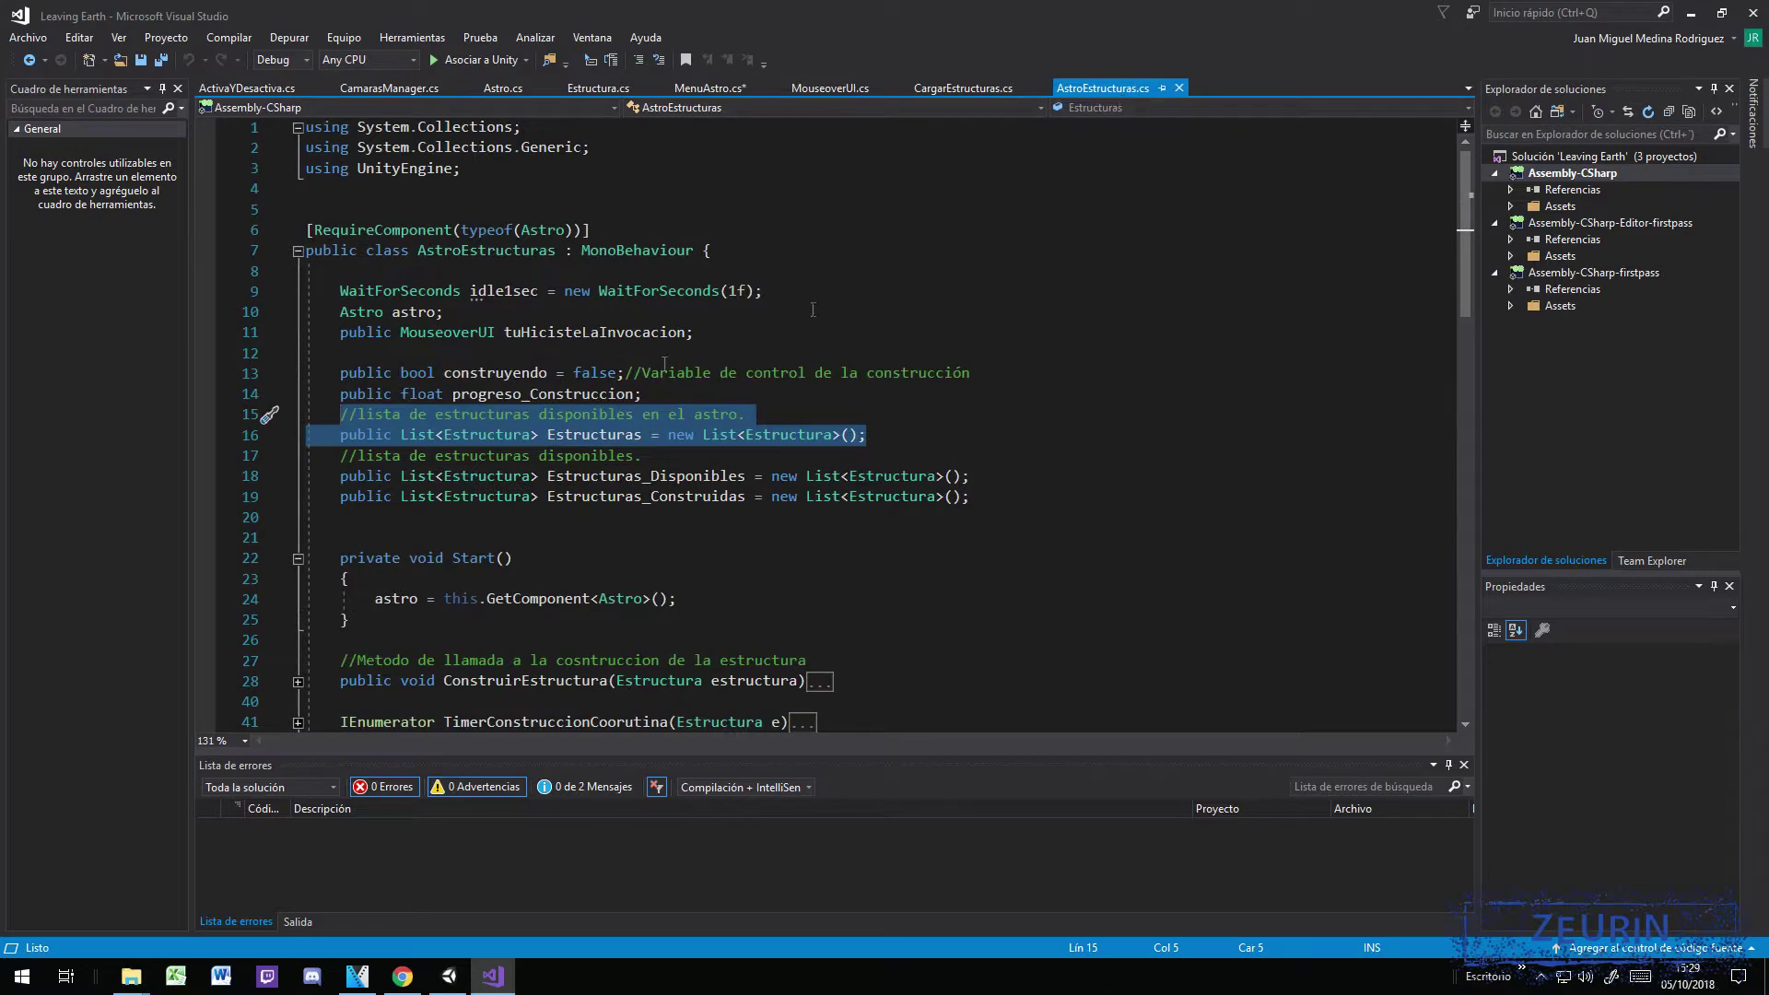
Step: Expand and re-collapse ConstruirEstructura in AstroEstructuras.cs, then move through CargarEstructuras to MenuAstro.cs
scroll(921, 528, "down", 3)
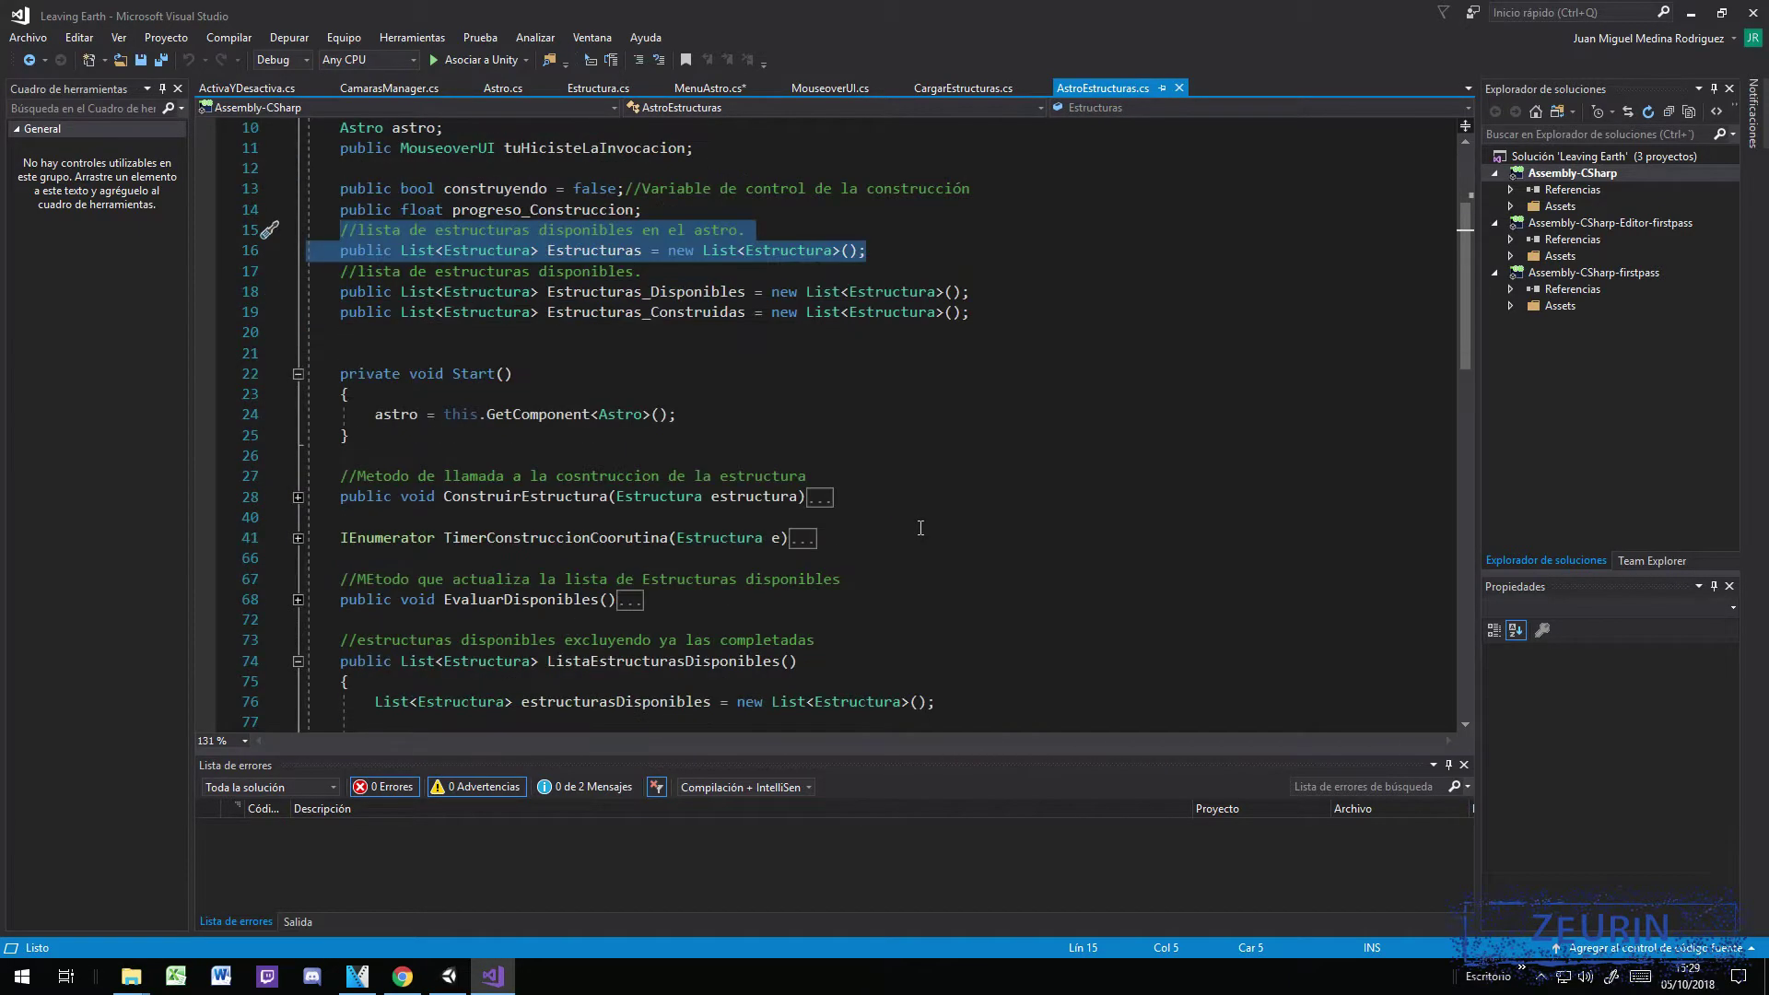
scroll(920, 527, "down", 1)
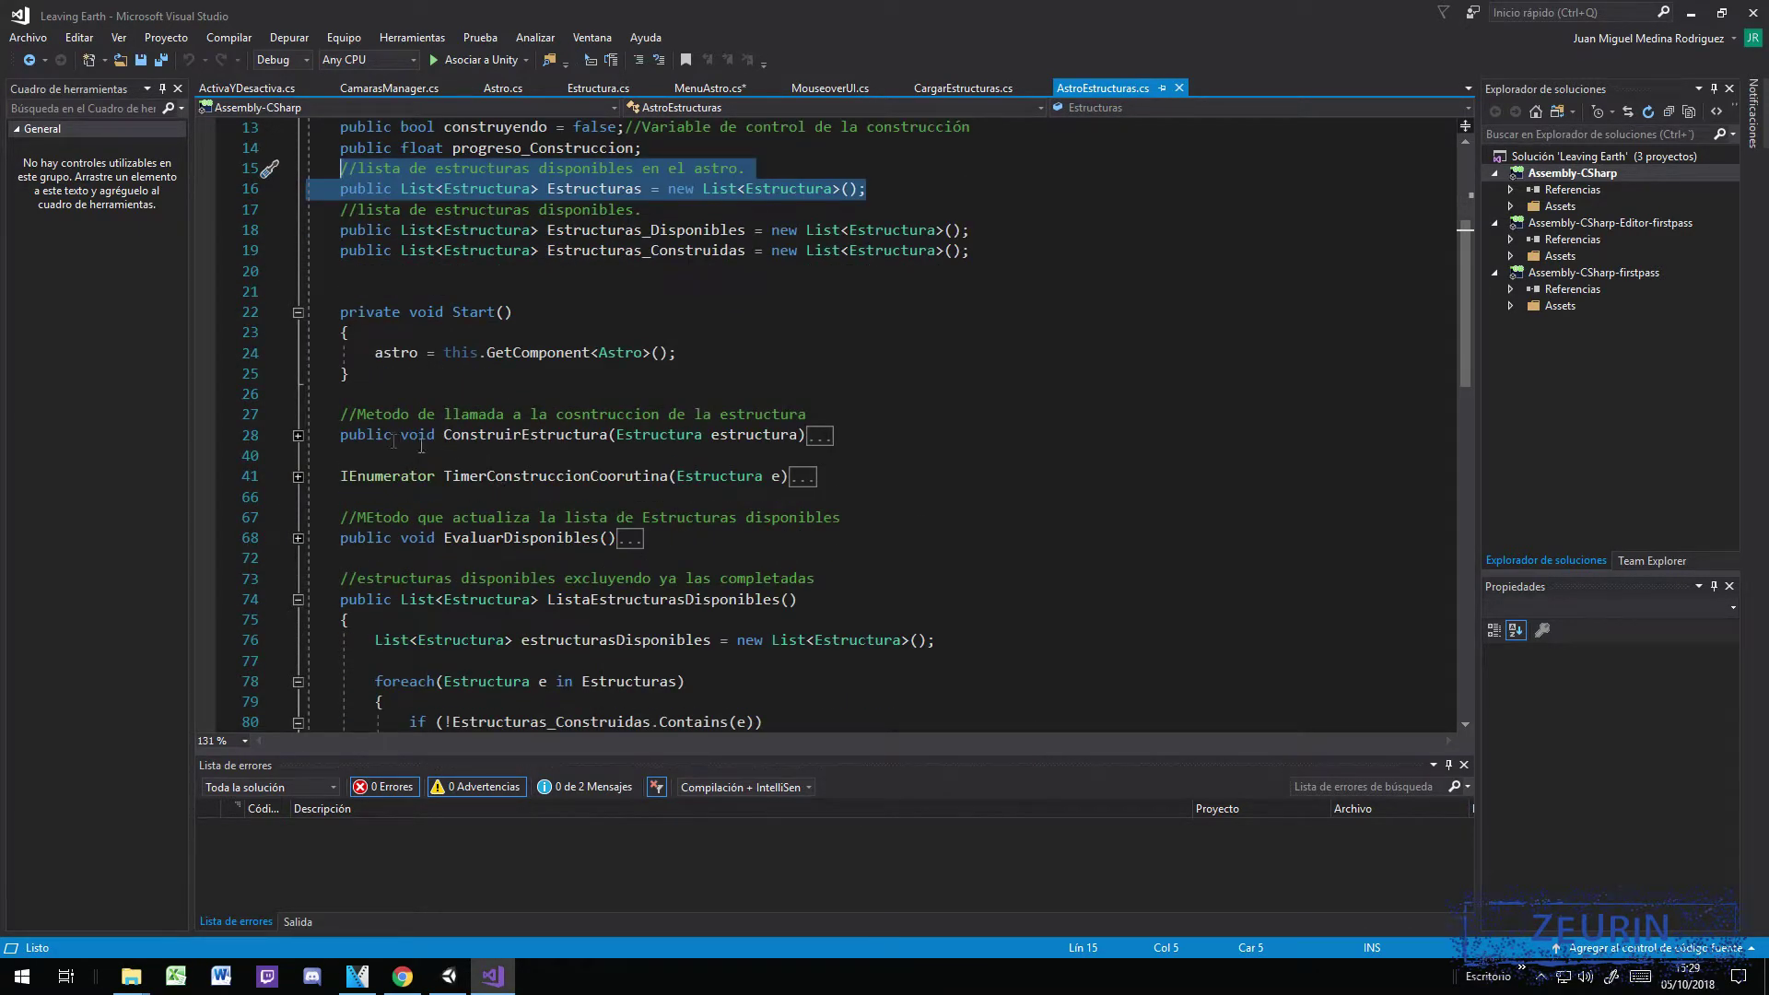
left_click(297, 435)
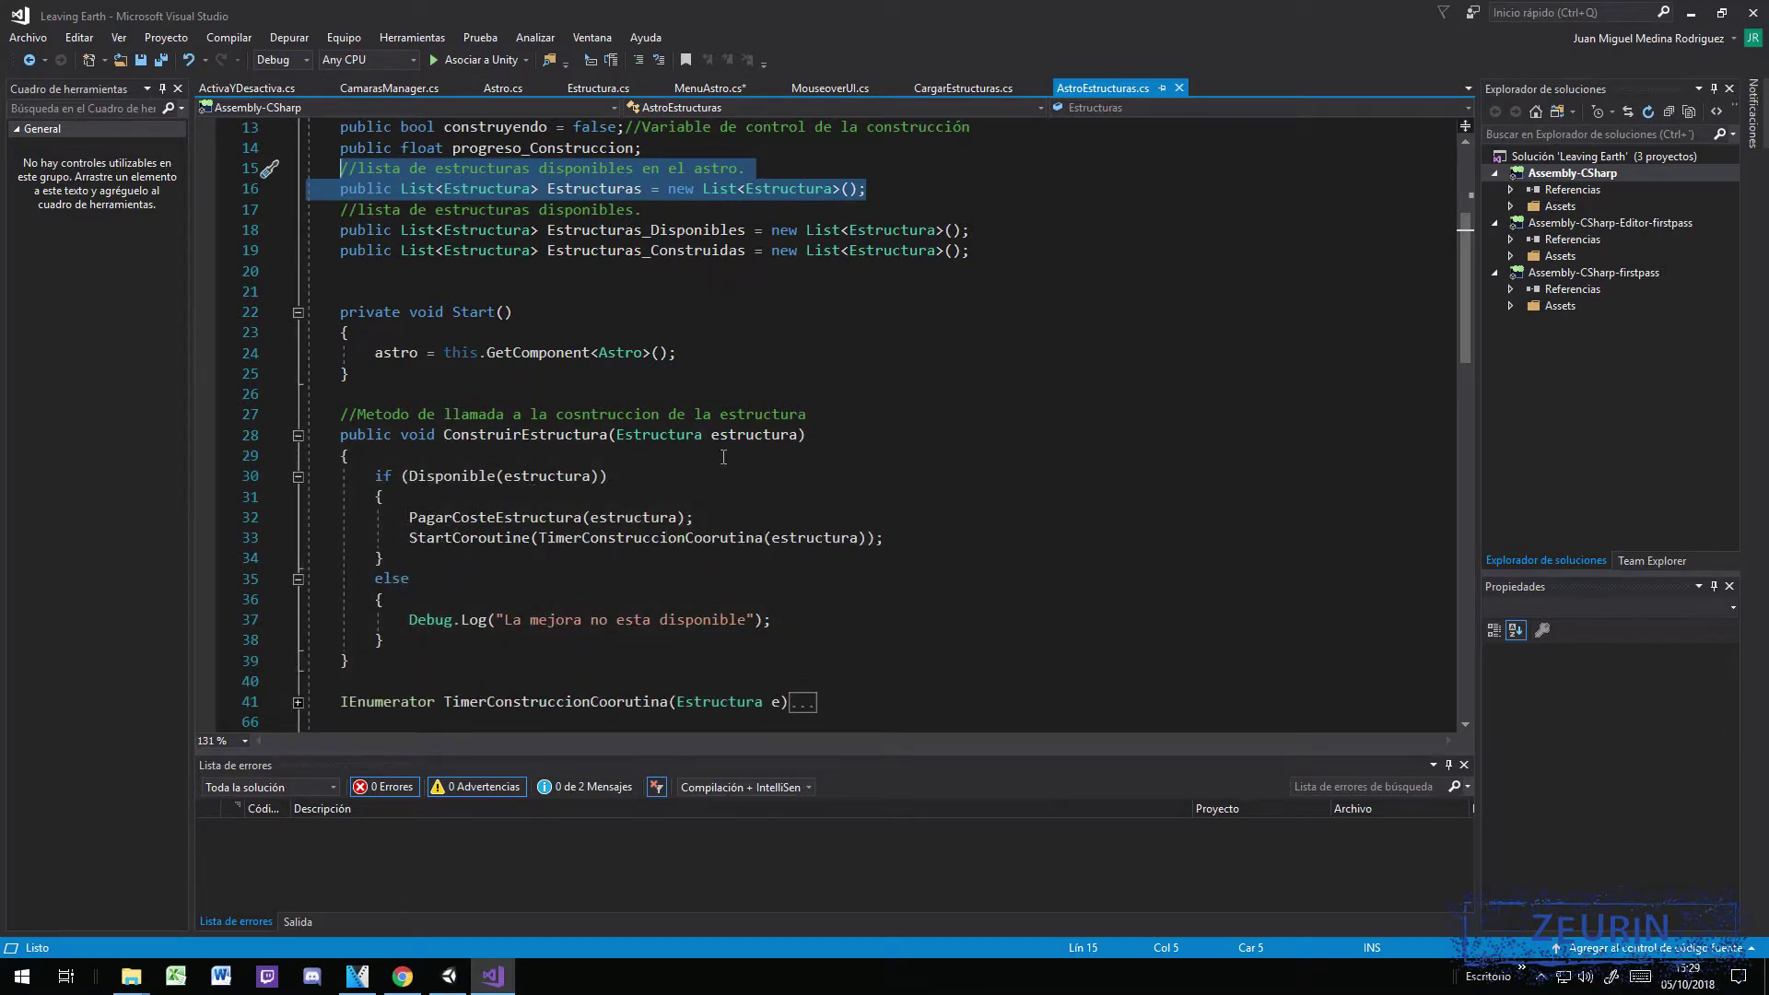
left_click(297, 436)
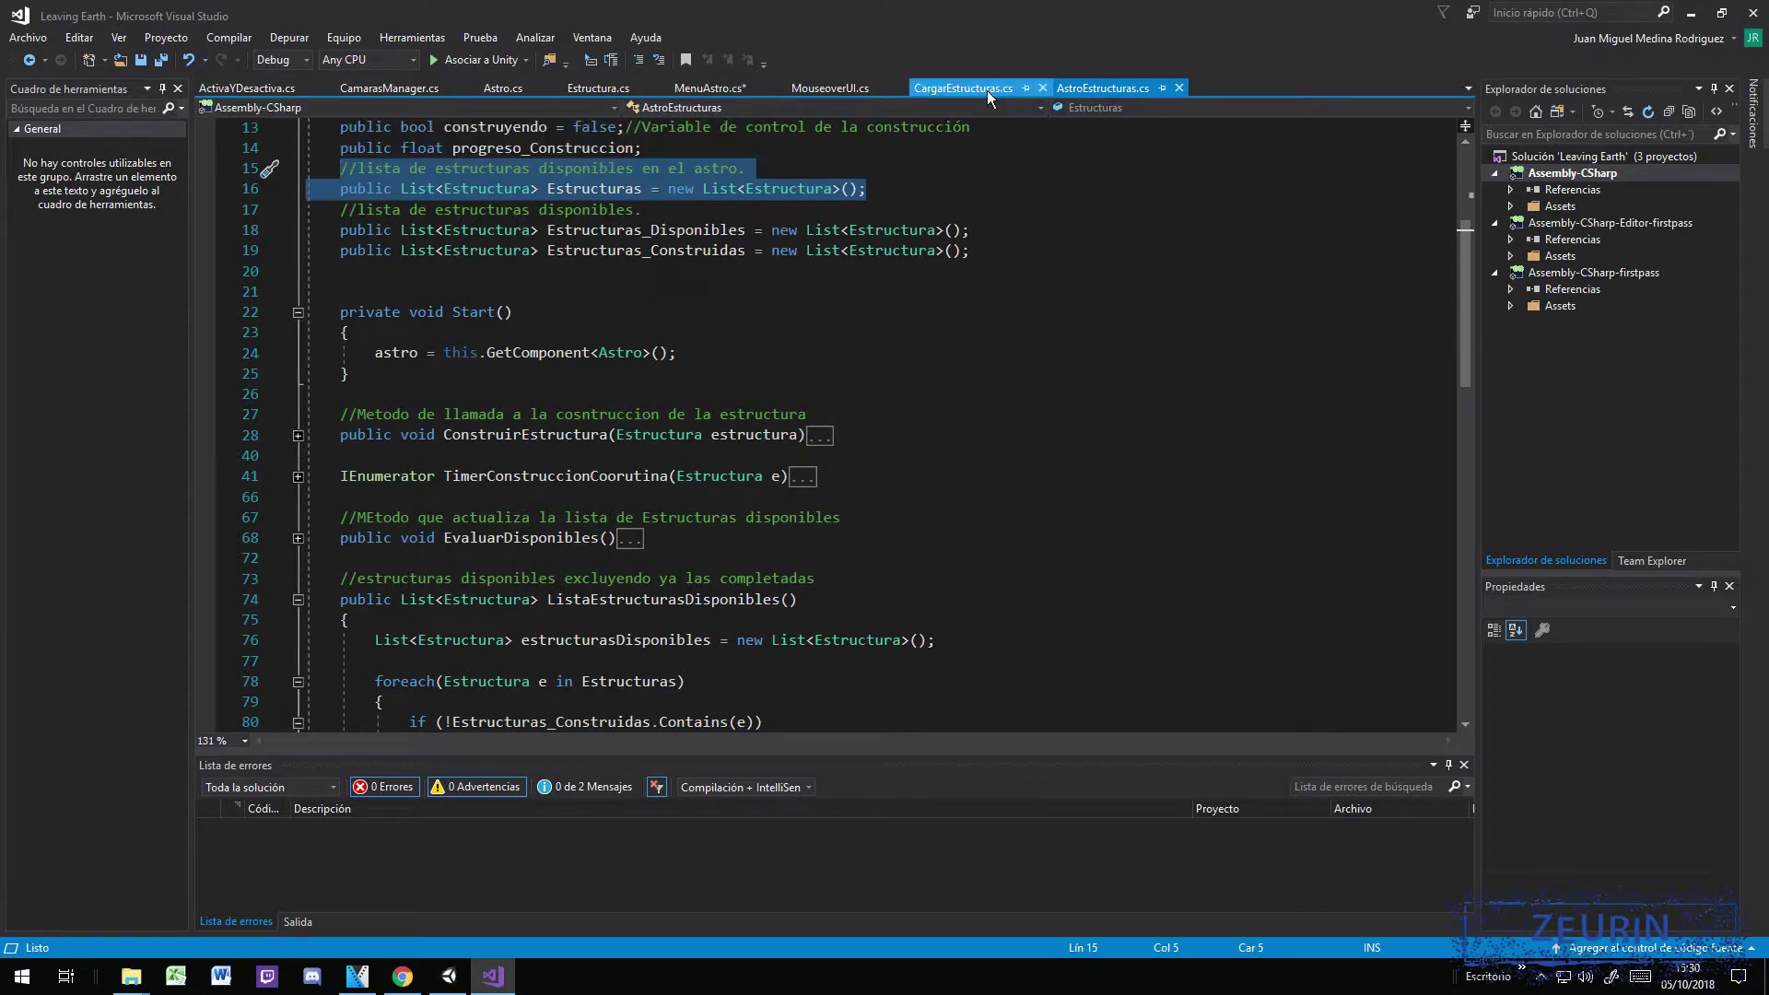
left_click(865, 84)
left_click(721, 84)
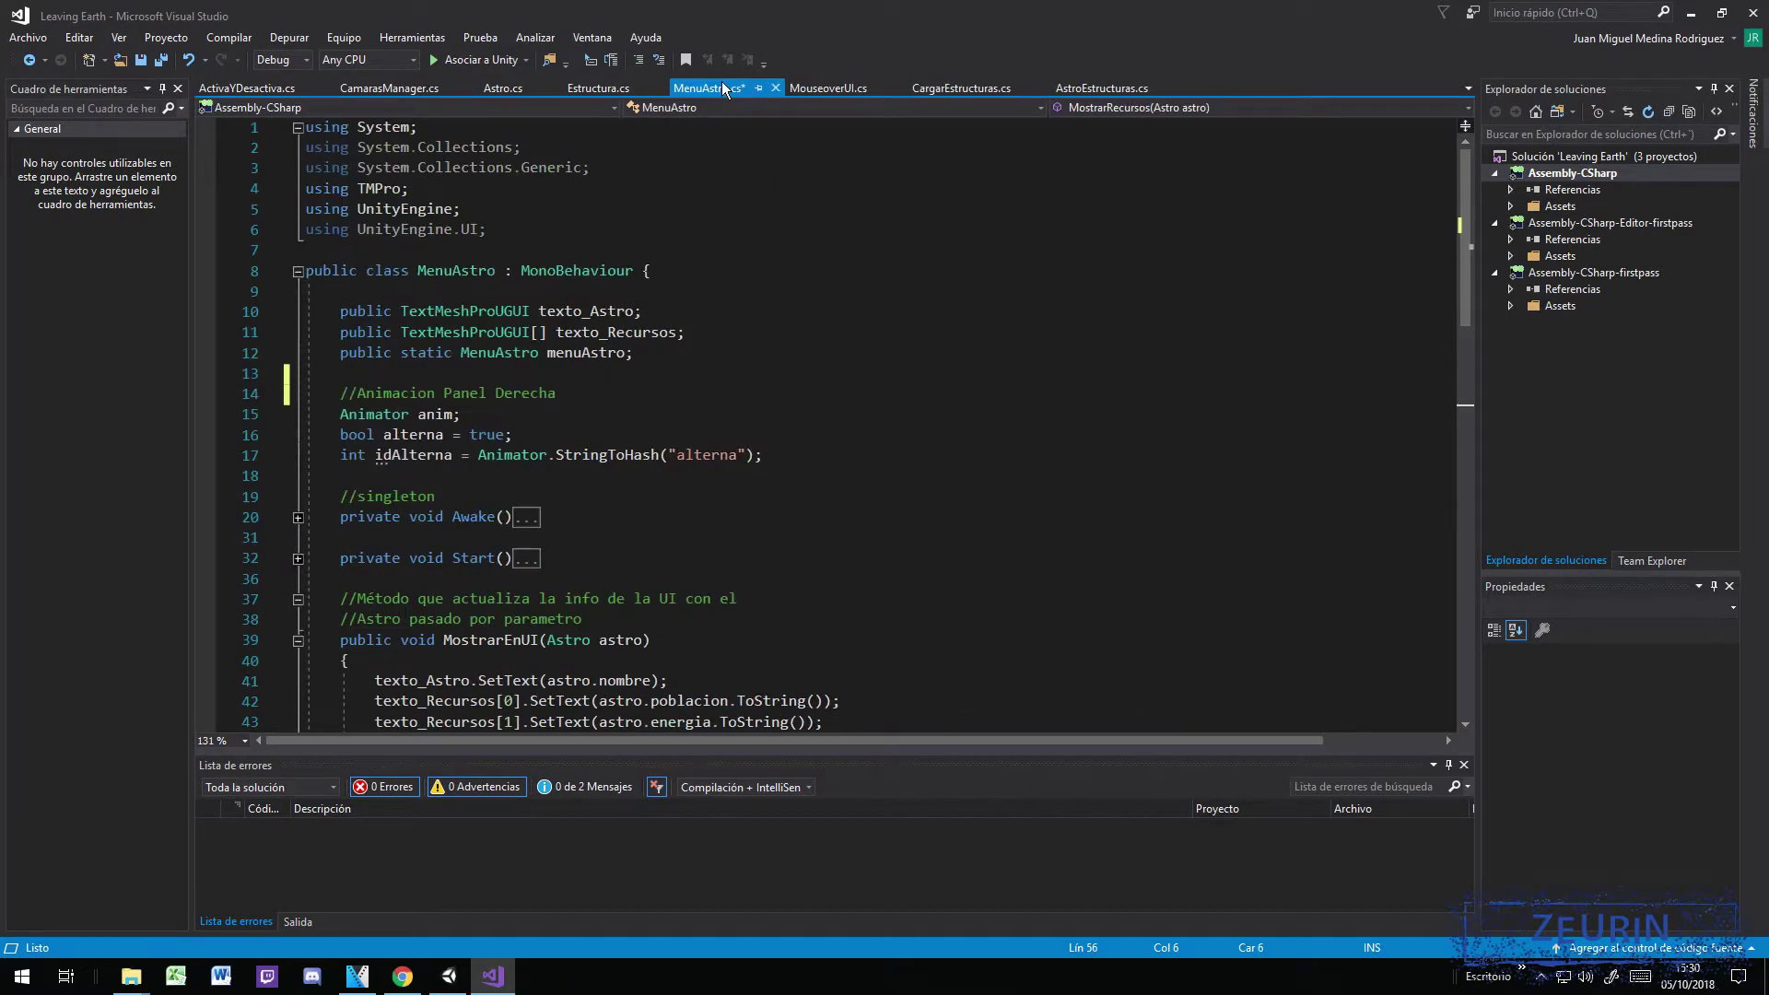
Step: Highlight the 'Quiero empezar a construir' log line in MouseoverUI's MandarAConstruirEstructura
left_click(822, 88)
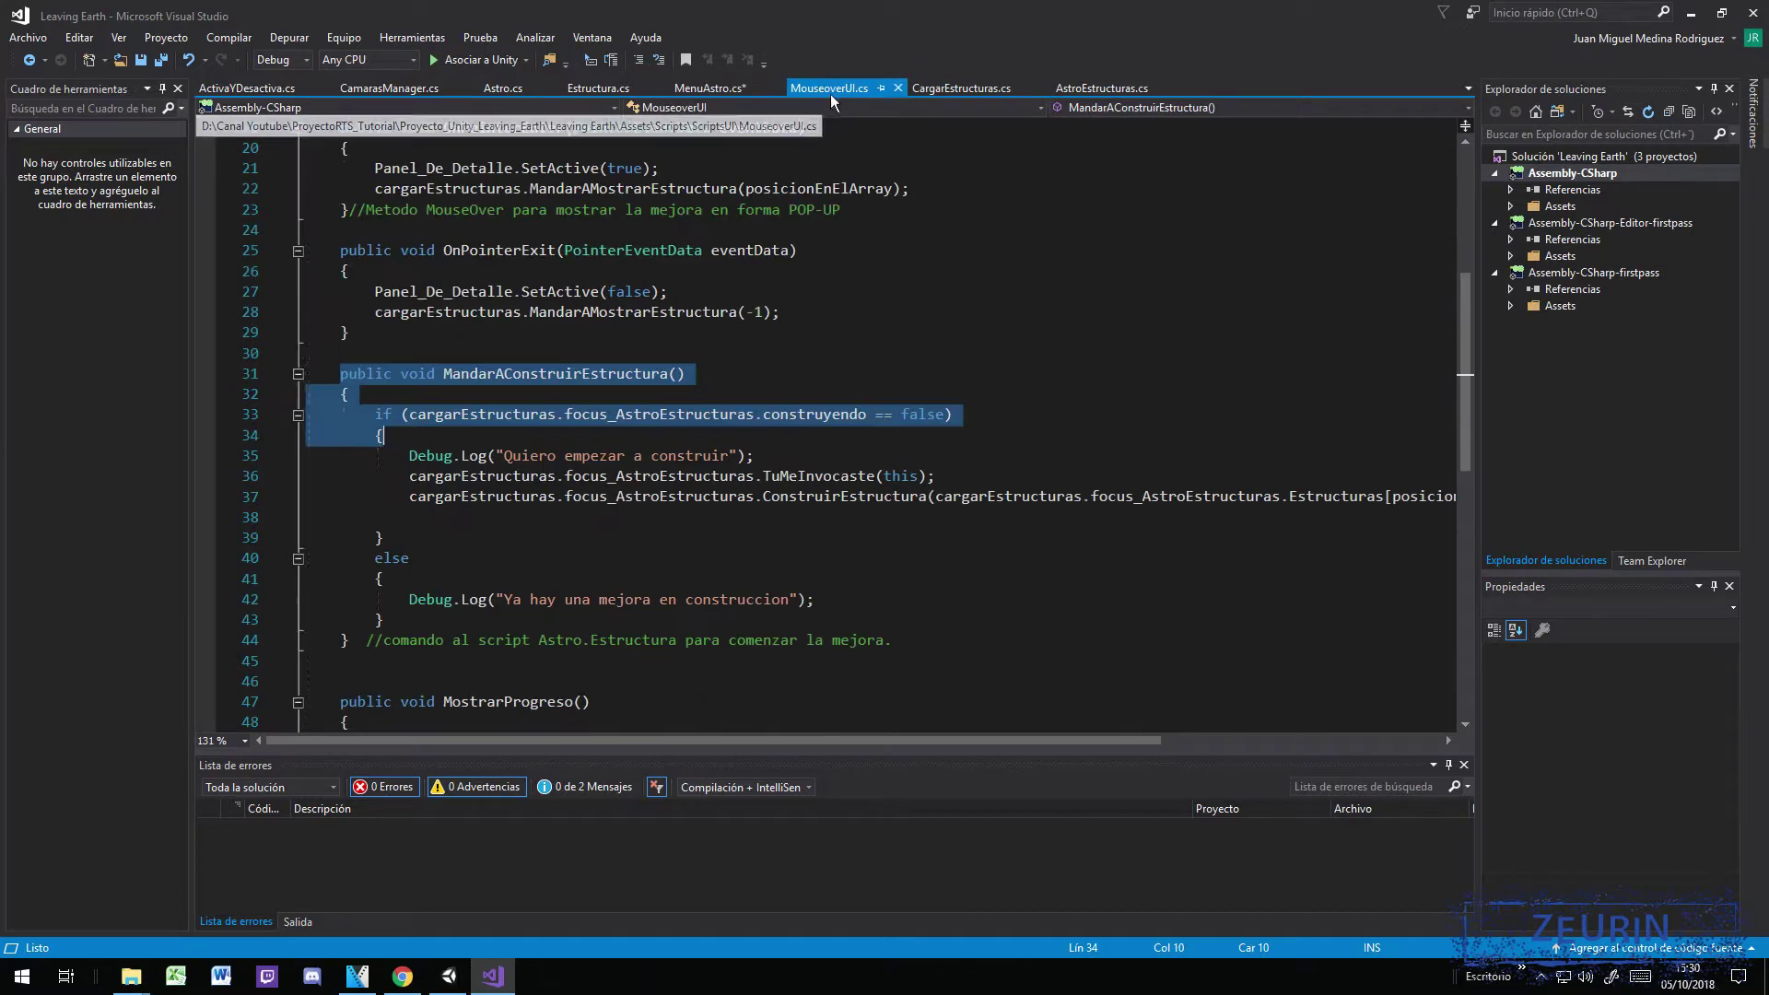
scroll(605, 545, "down", 1)
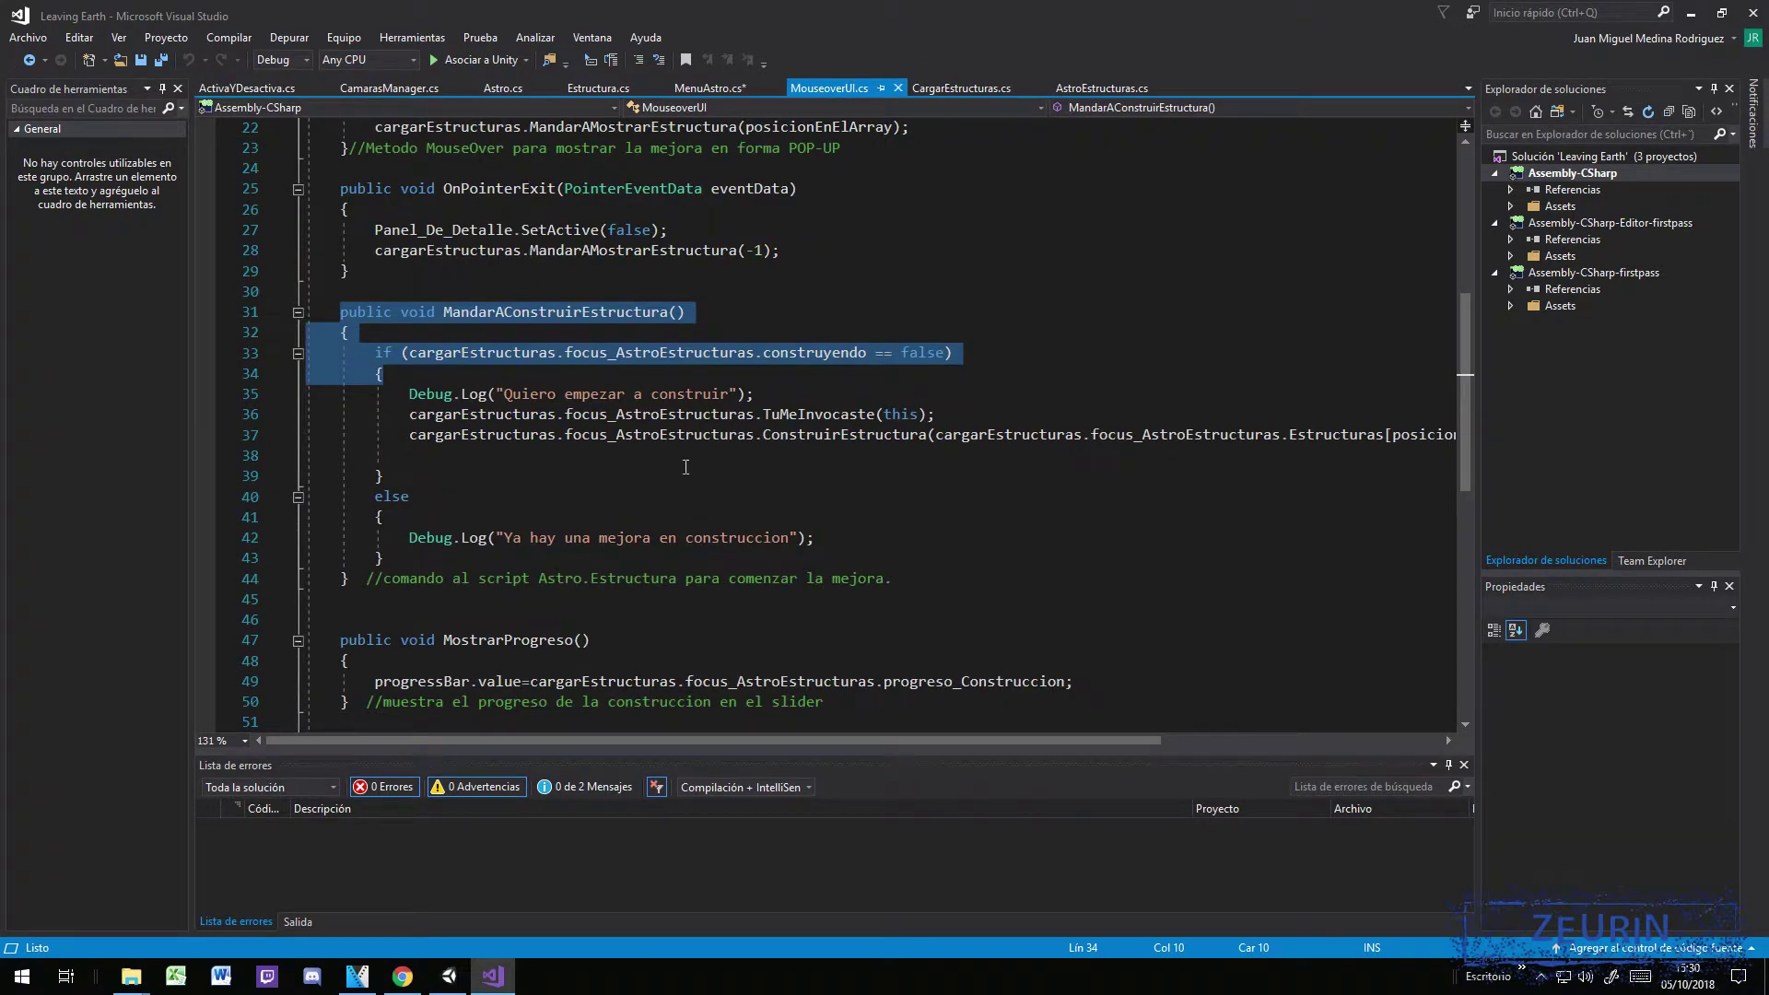
scroll(686, 467, "down", 1)
left_click_drag(409, 332, 750, 346)
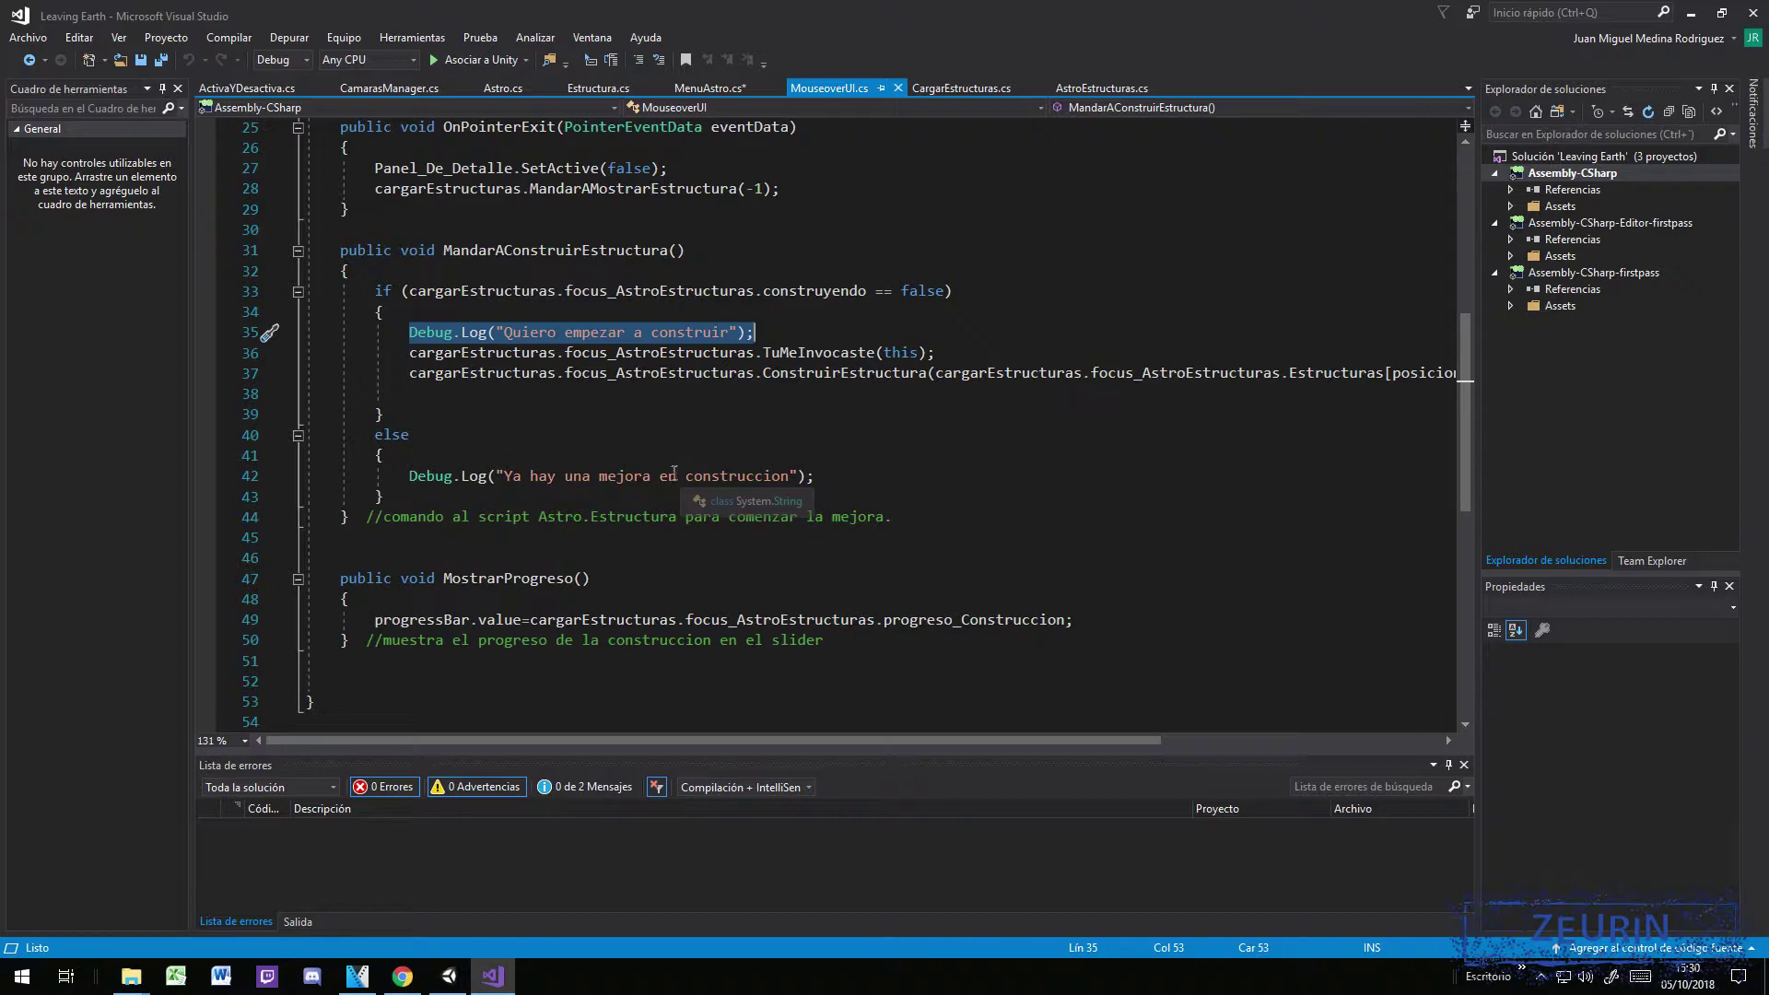
scroll(671, 476, "down", 2)
scroll(670, 476, "up", 1)
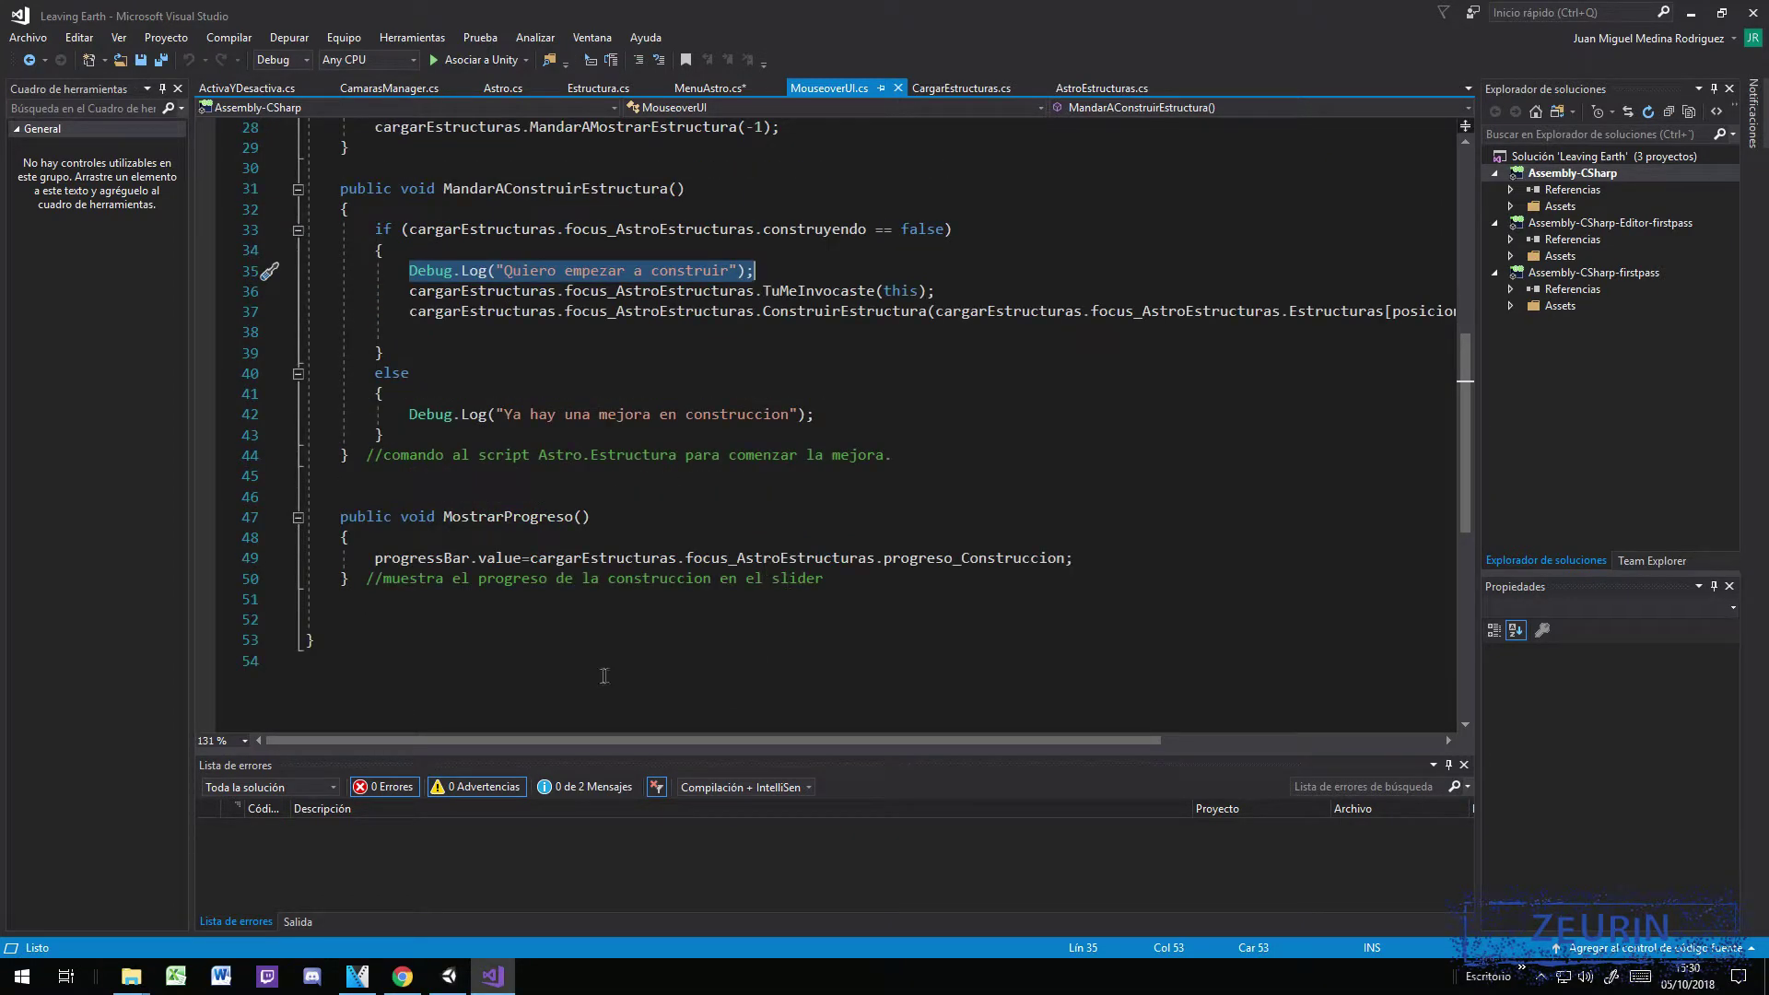
left_click_drag(575, 744, 606, 752)
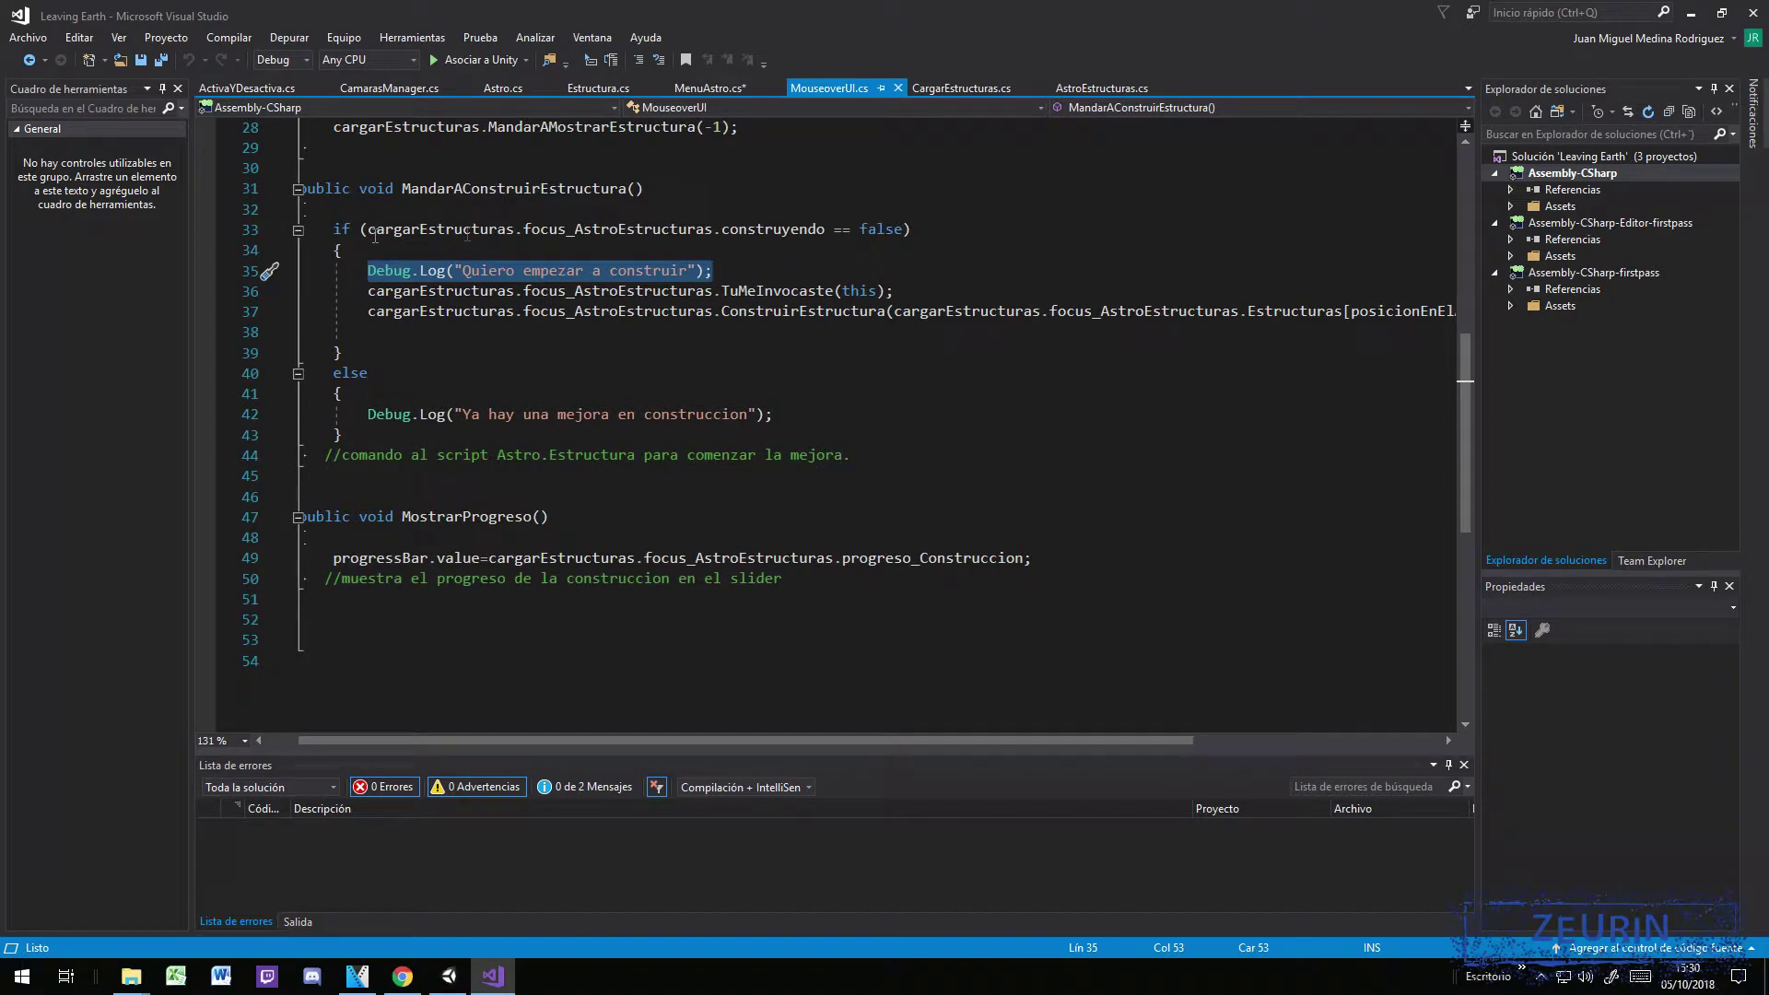
Step: Select the TuMeInvocaste call on line 36, then switch to the Unity editor
mouse_move(770, 300)
left_click_drag(898, 290, 371, 291)
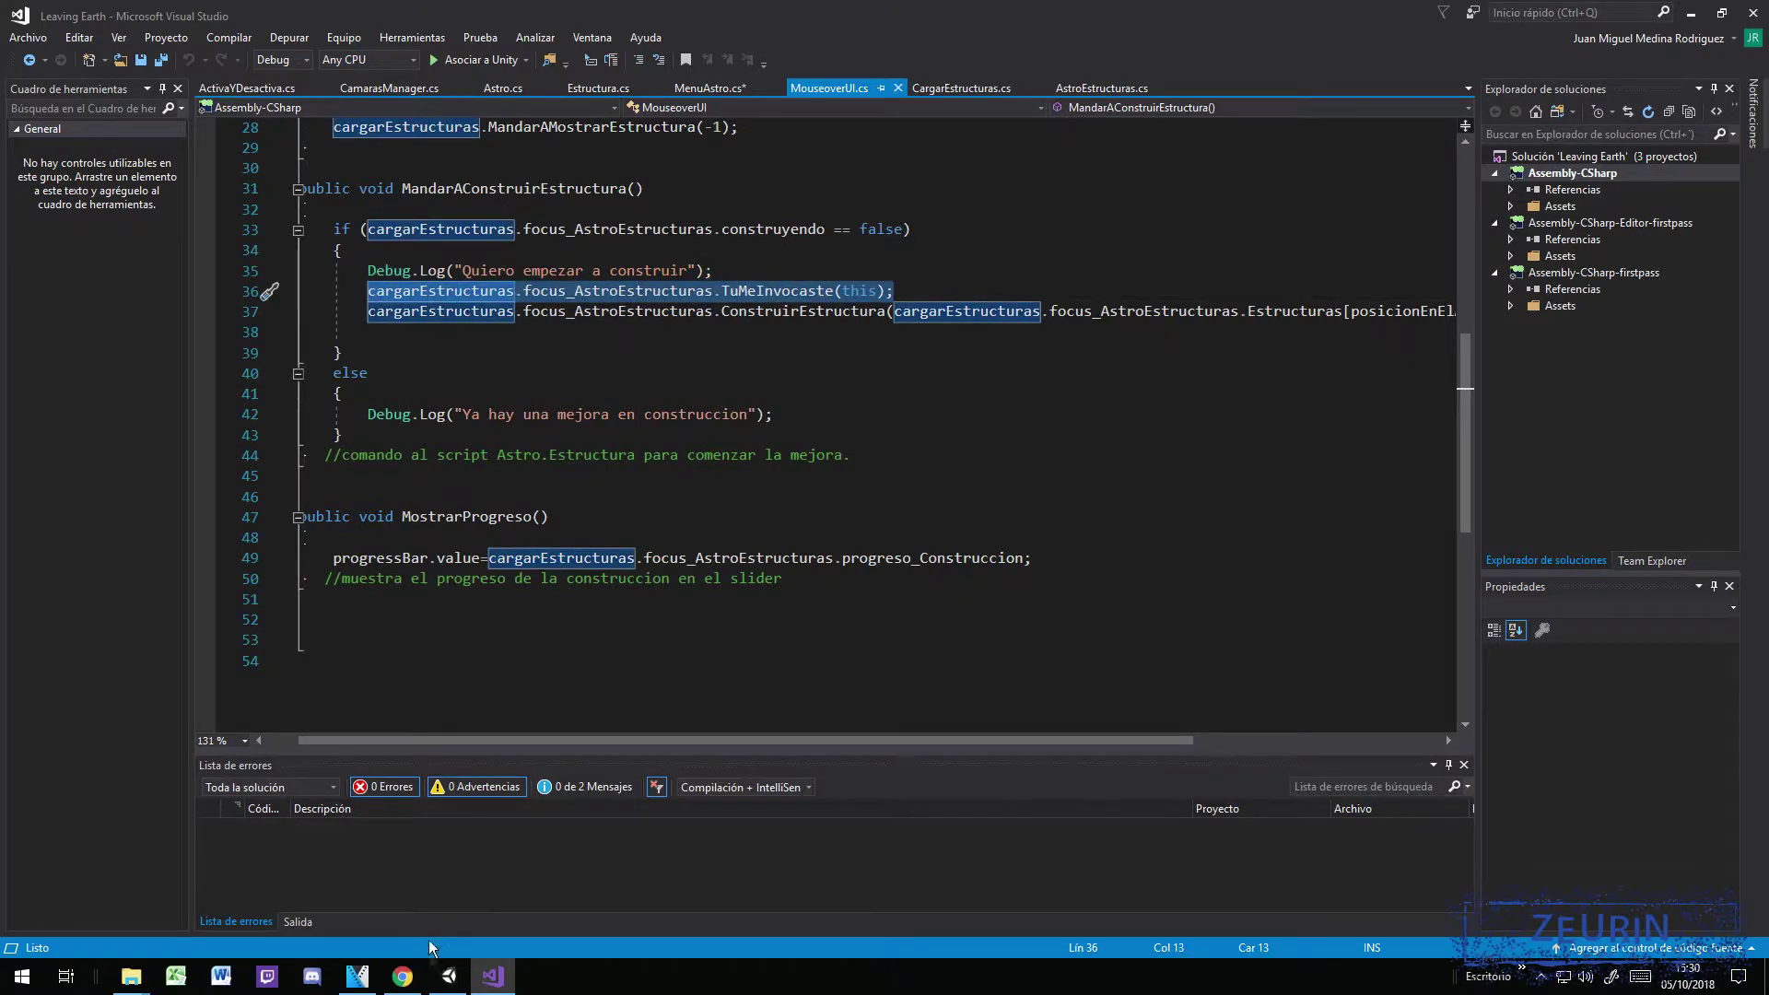
left_click(449, 976)
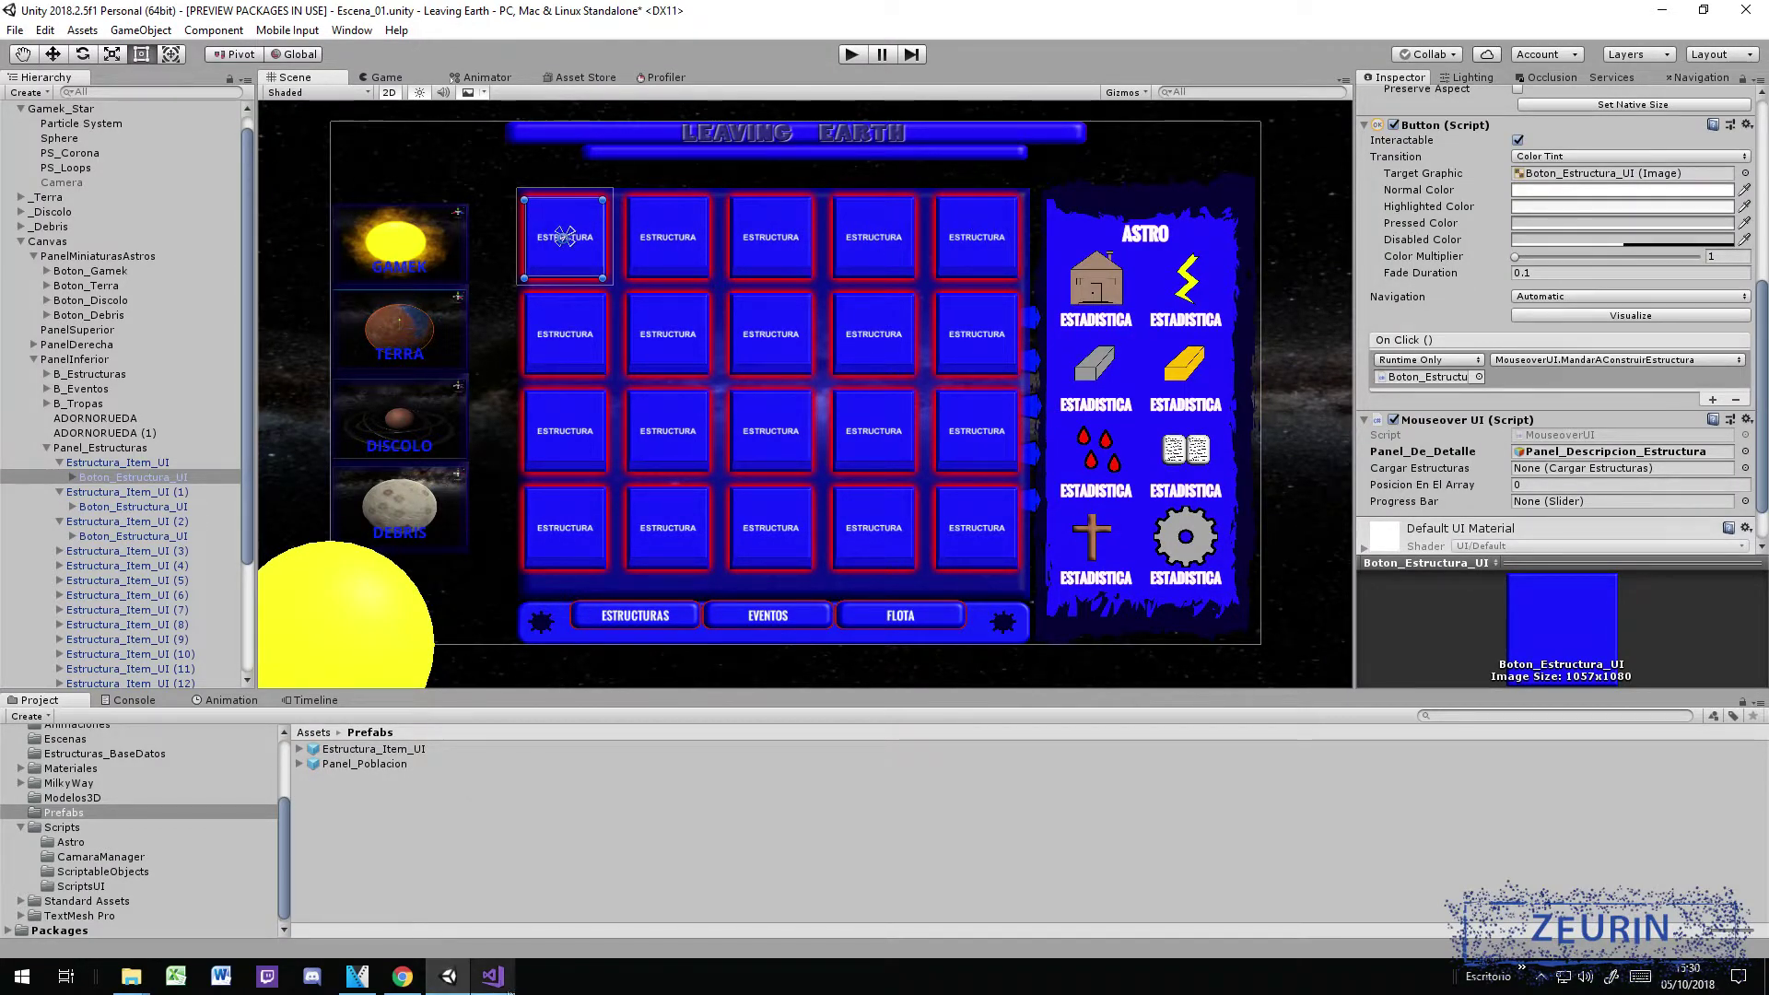
Step: Compare the MouseoverUI and AstroEstructuras scripts and glance back at the Unity editor
left_click(493, 976)
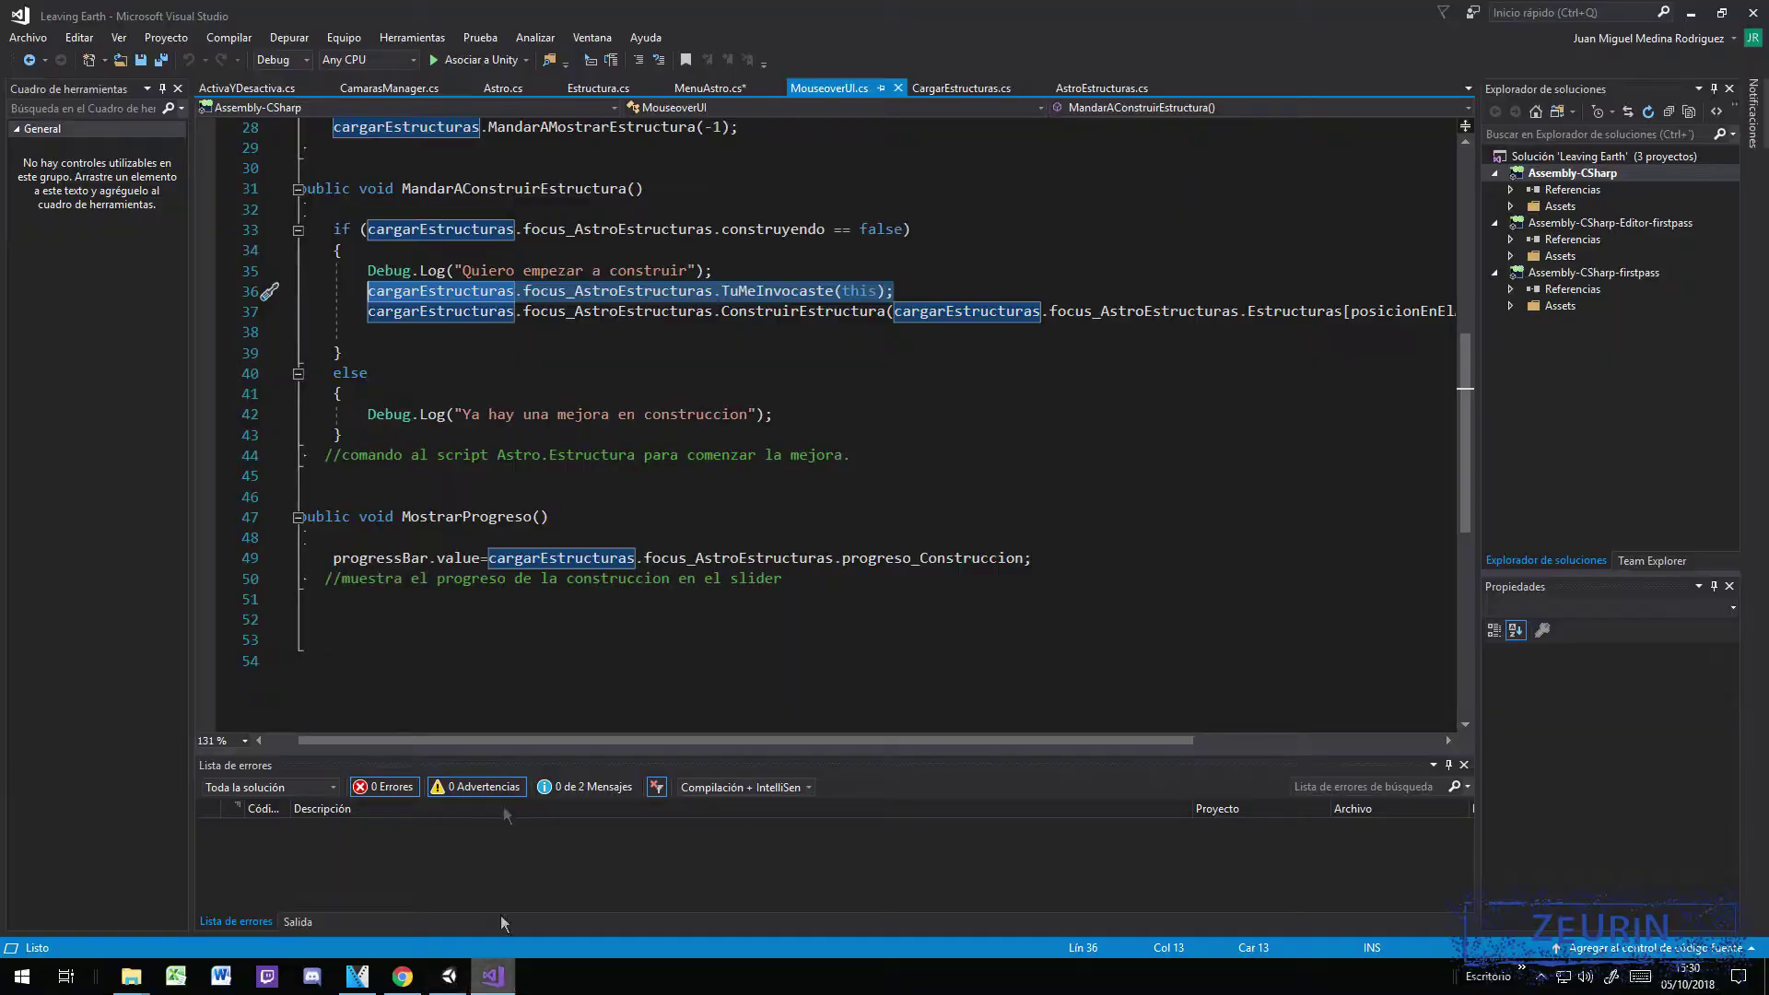
left_click(1078, 87)
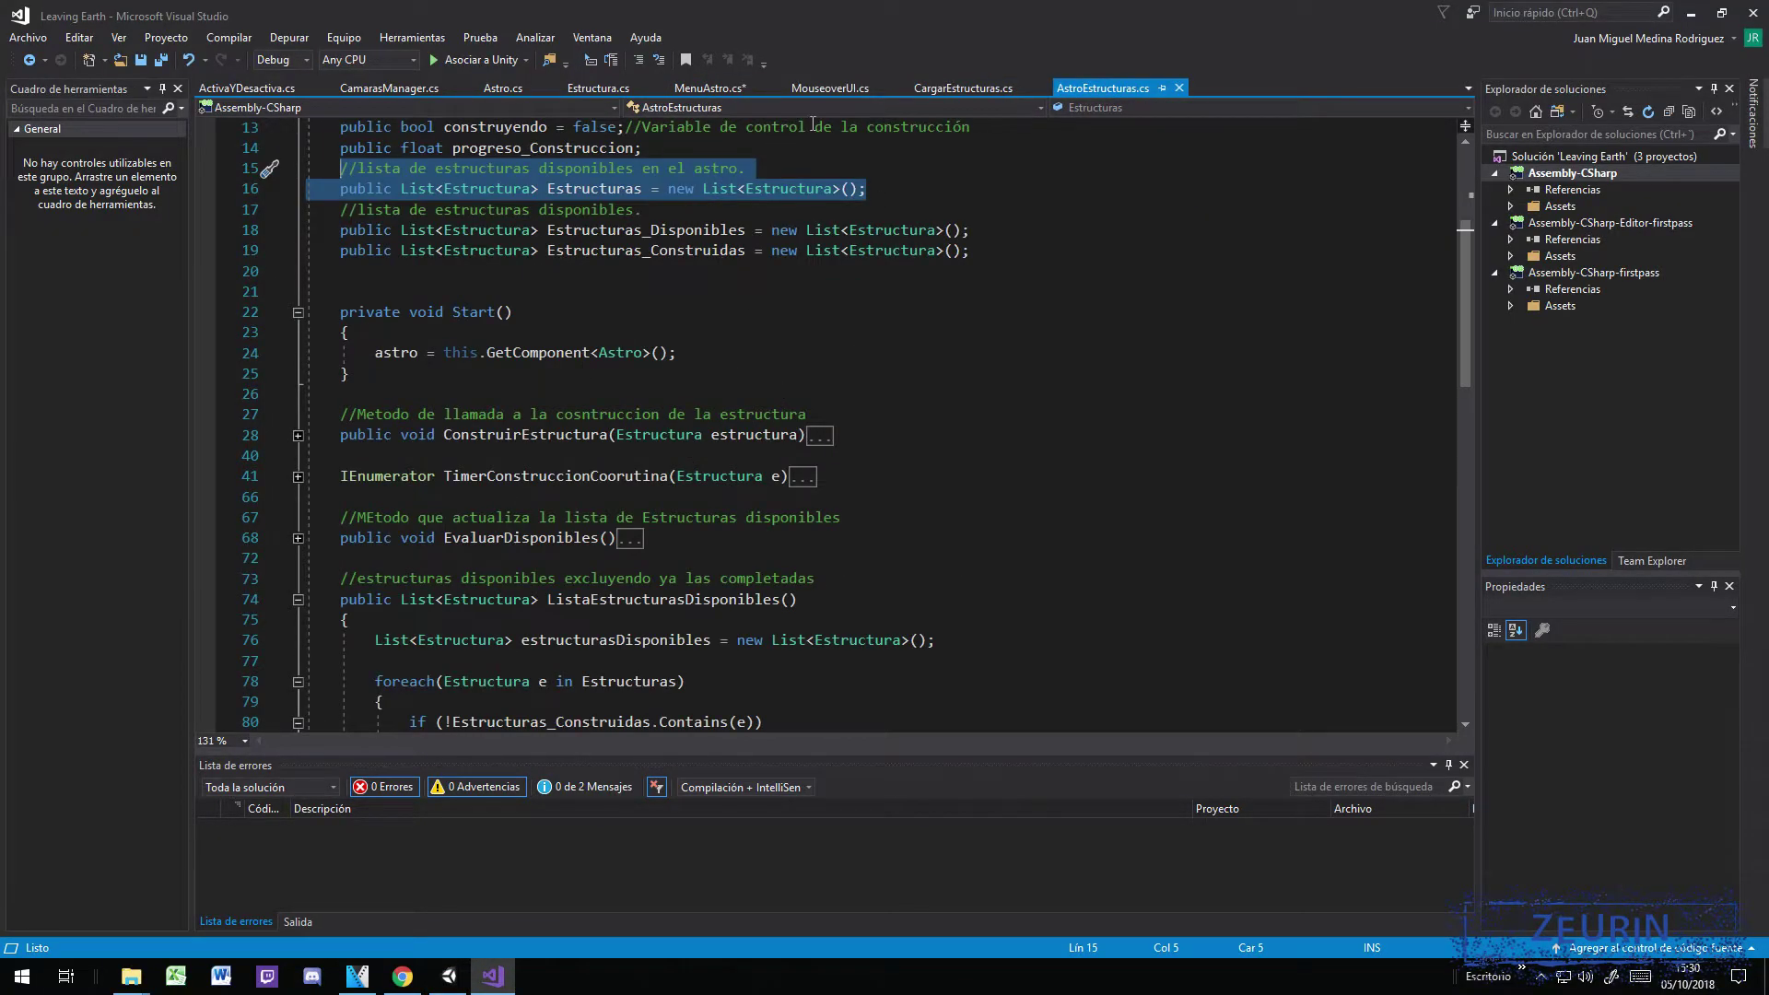
left_click(835, 88)
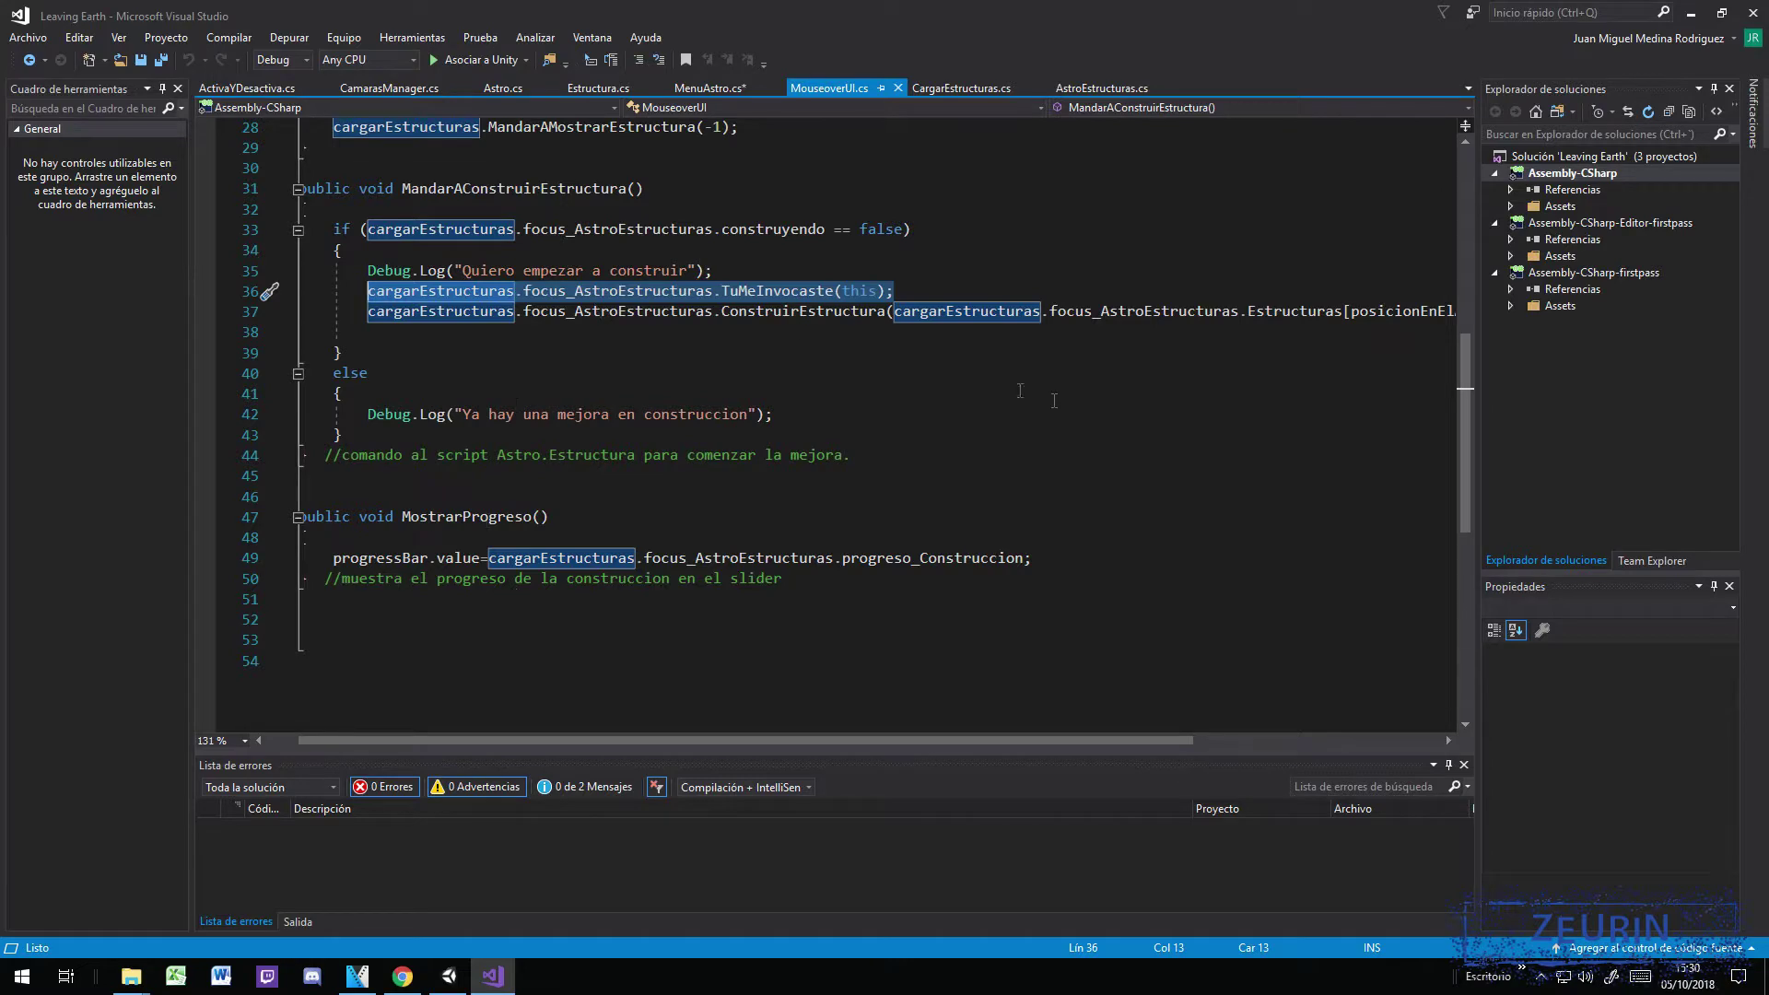
scroll(553, 341, "up", 3)
scroll(553, 341, "down", 2)
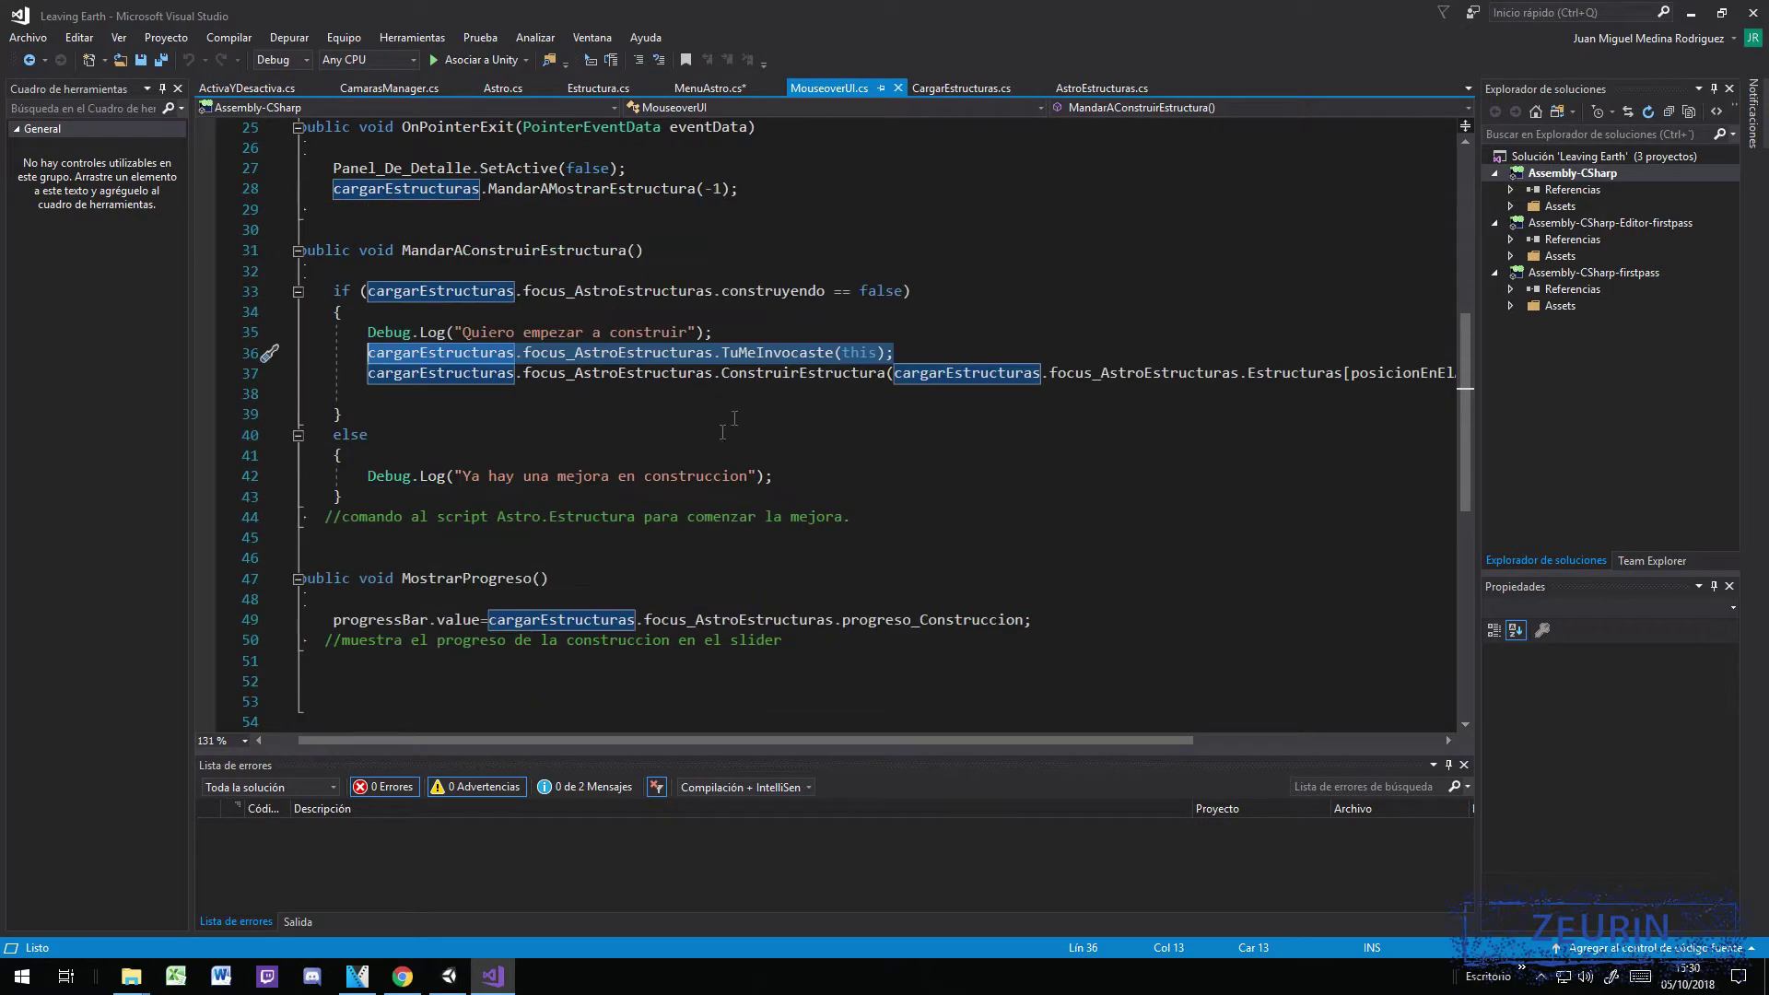
left_click(1120, 89)
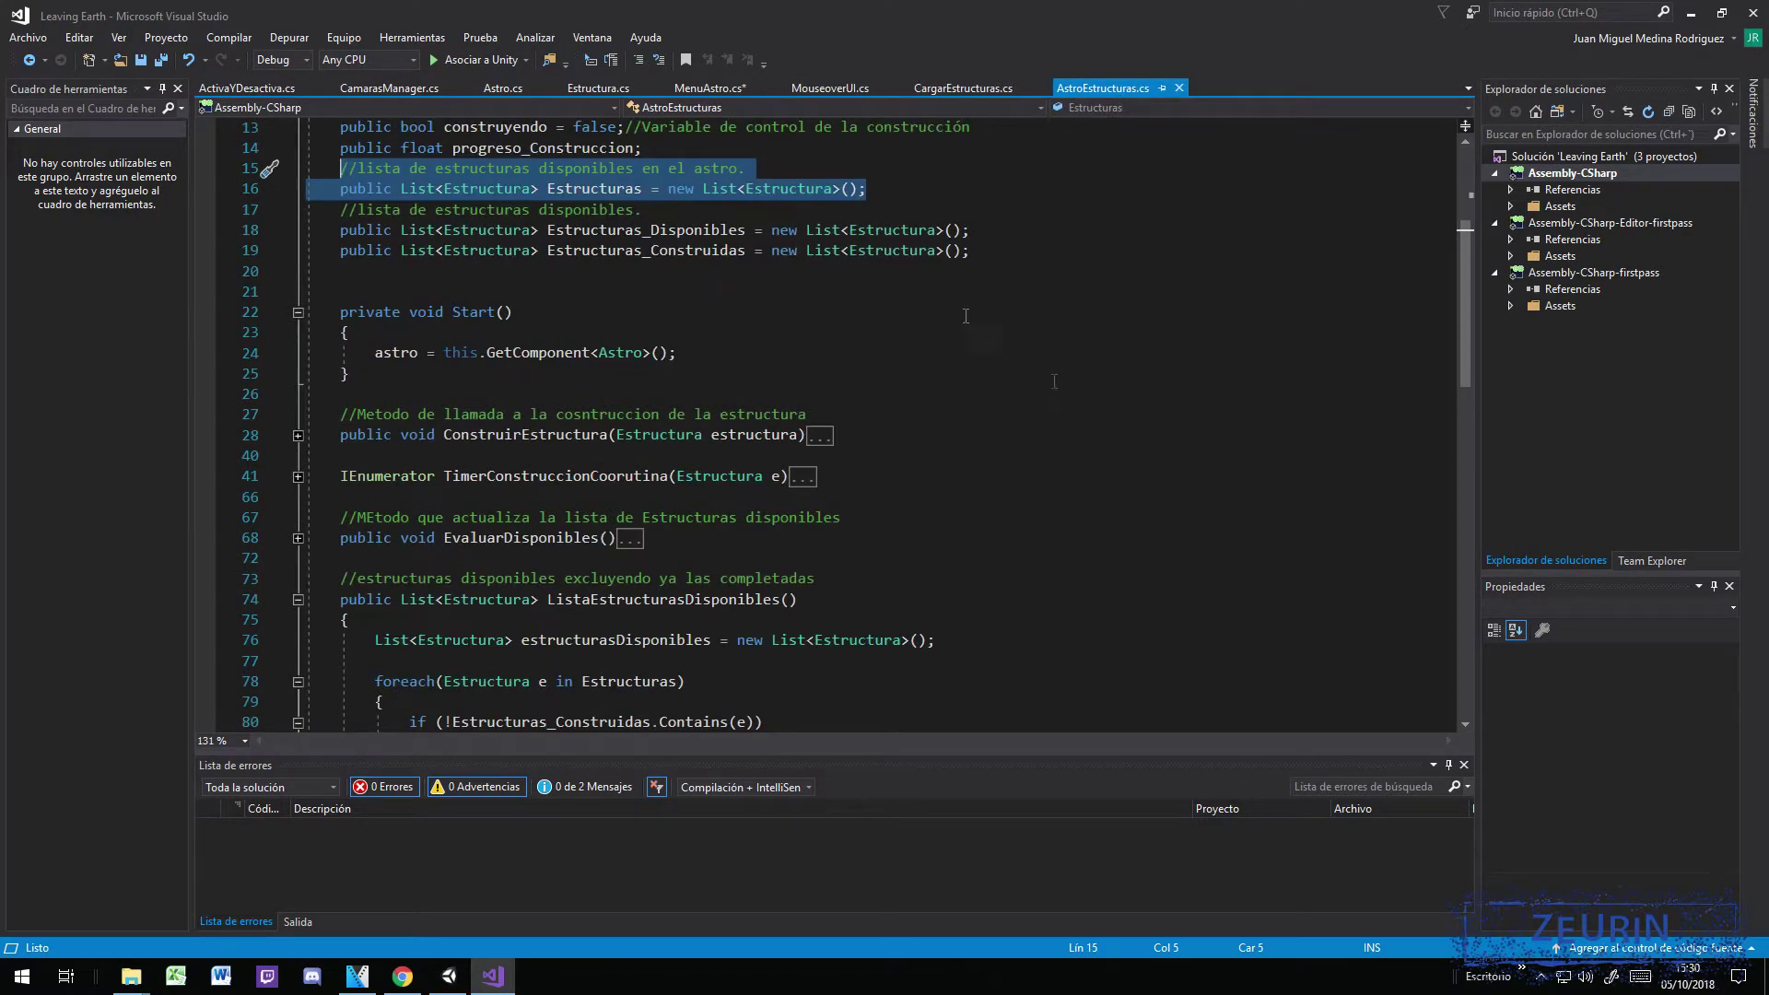
scroll(965, 316, "down", 3)
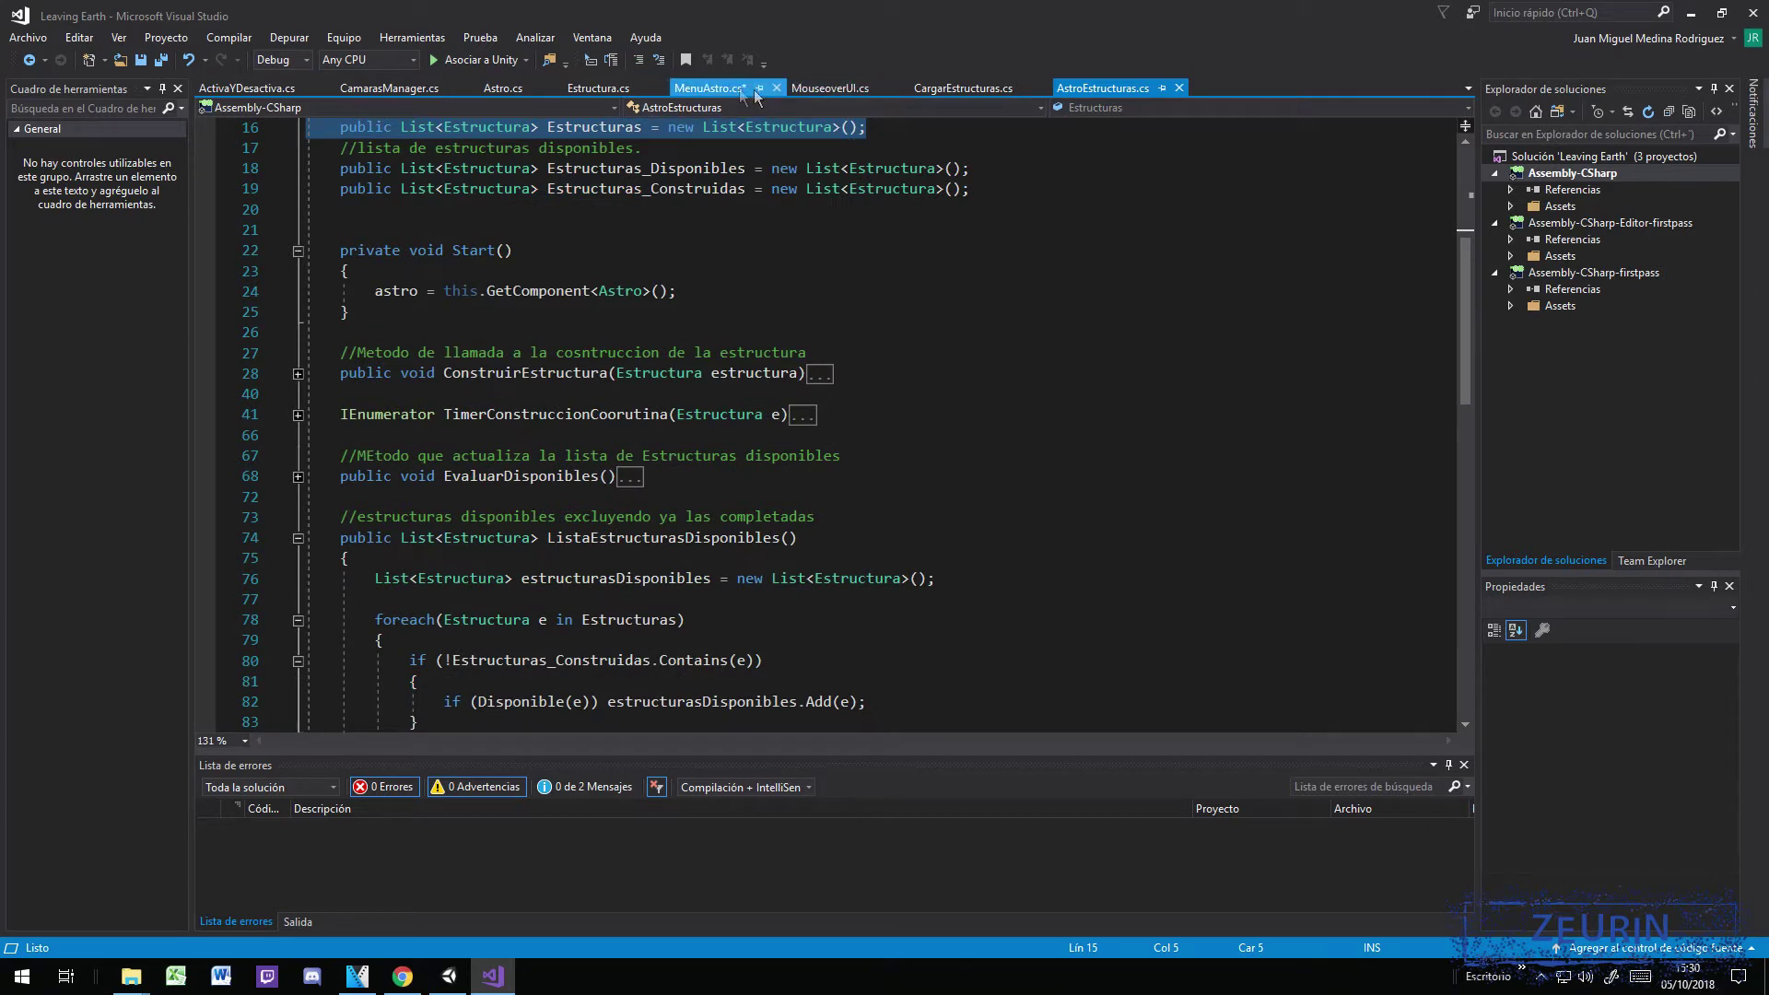
left_click(848, 87)
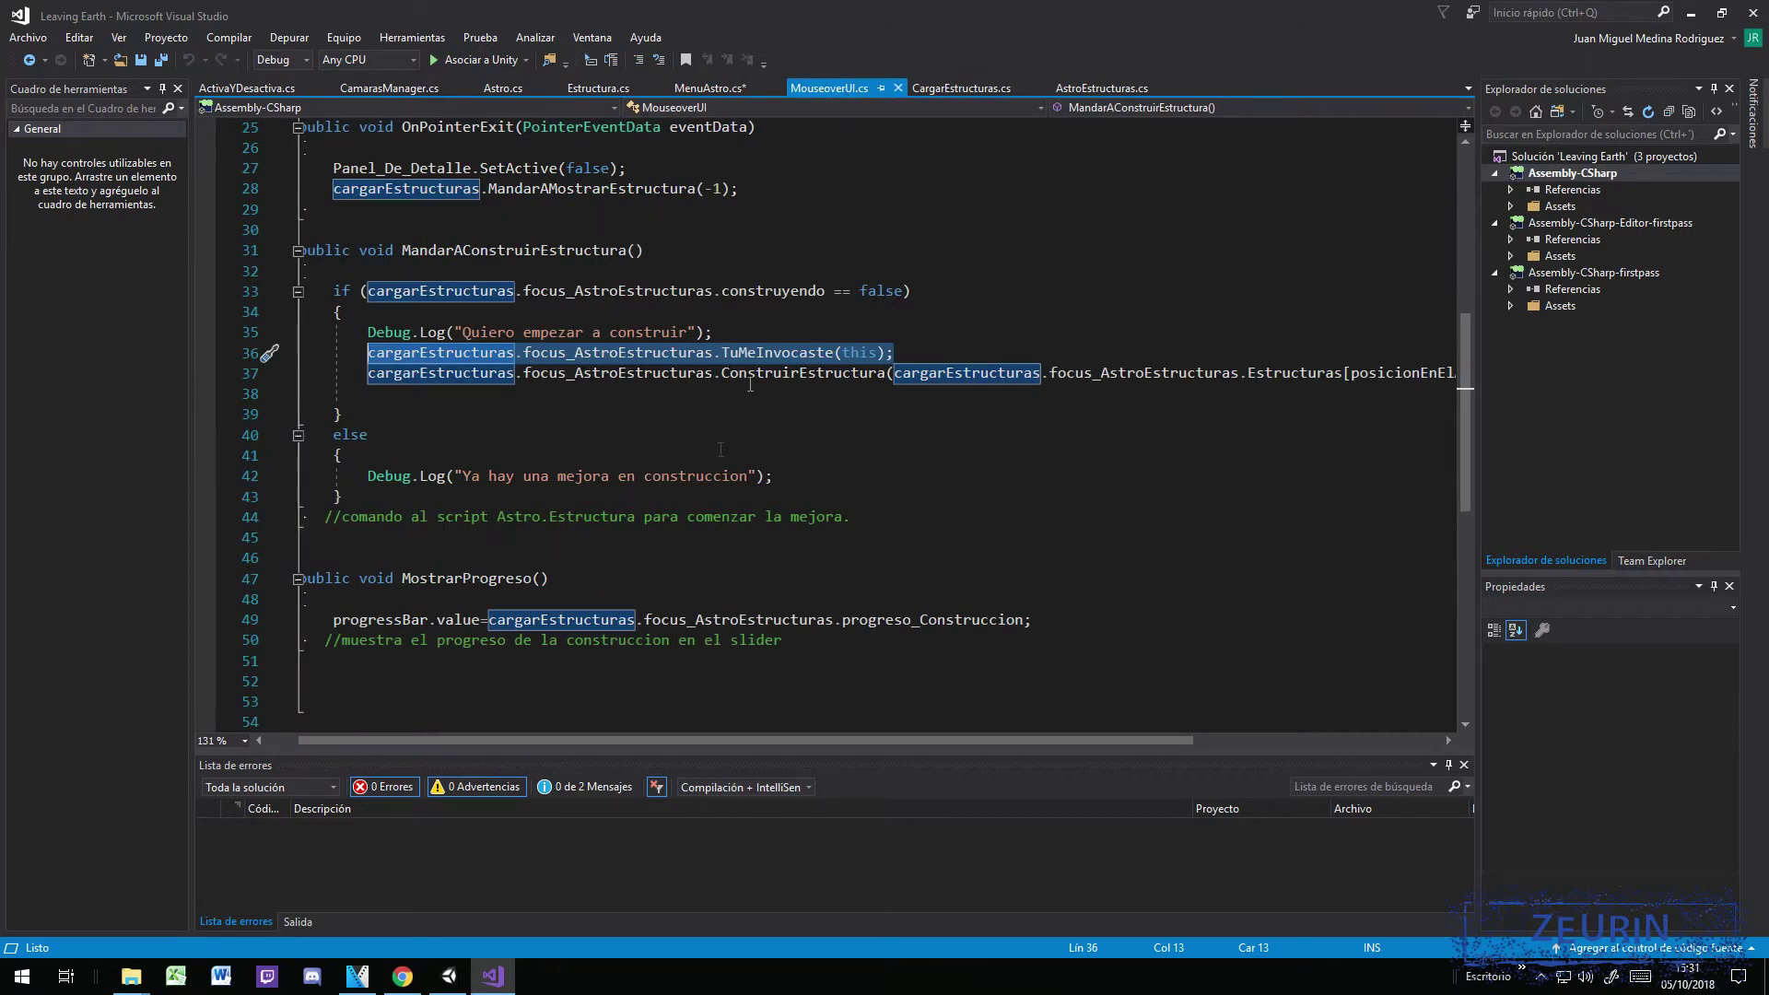
left_click(449, 975)
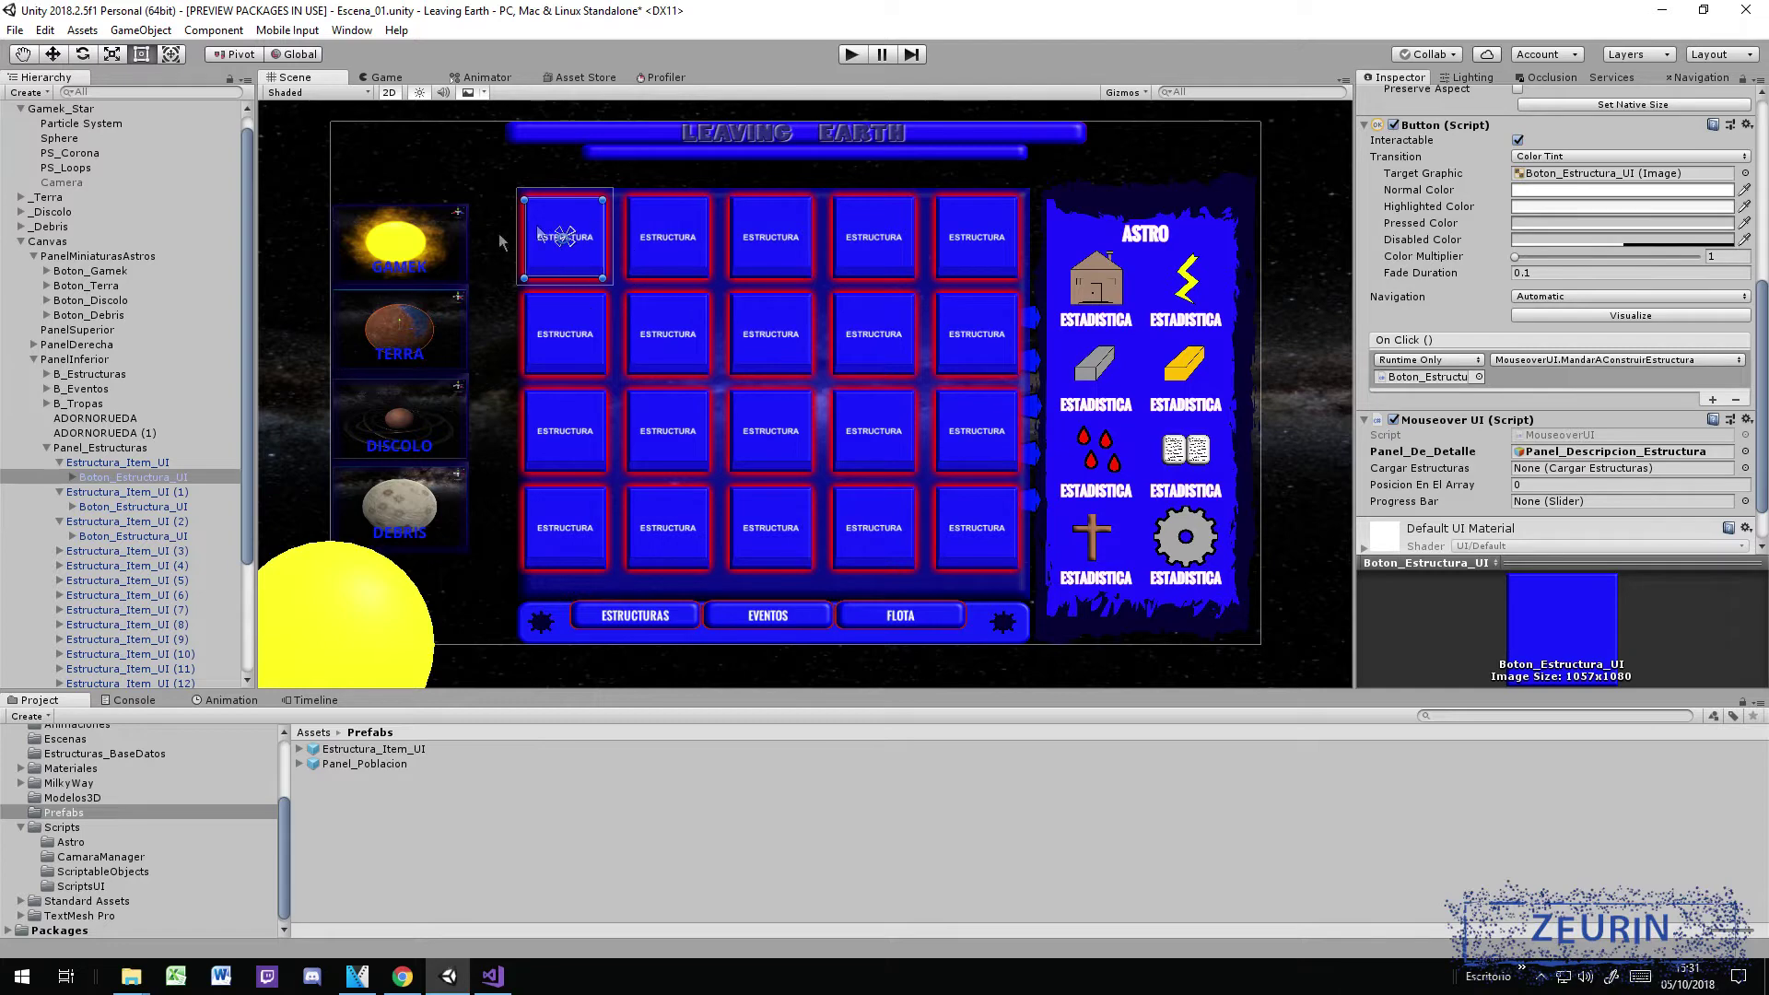
Step: Fold ListaEstructurasDisponibles and expand TuMeInvocaste in AstroEstructuras.cs, then return to MouseoverUI
left_click(493, 975)
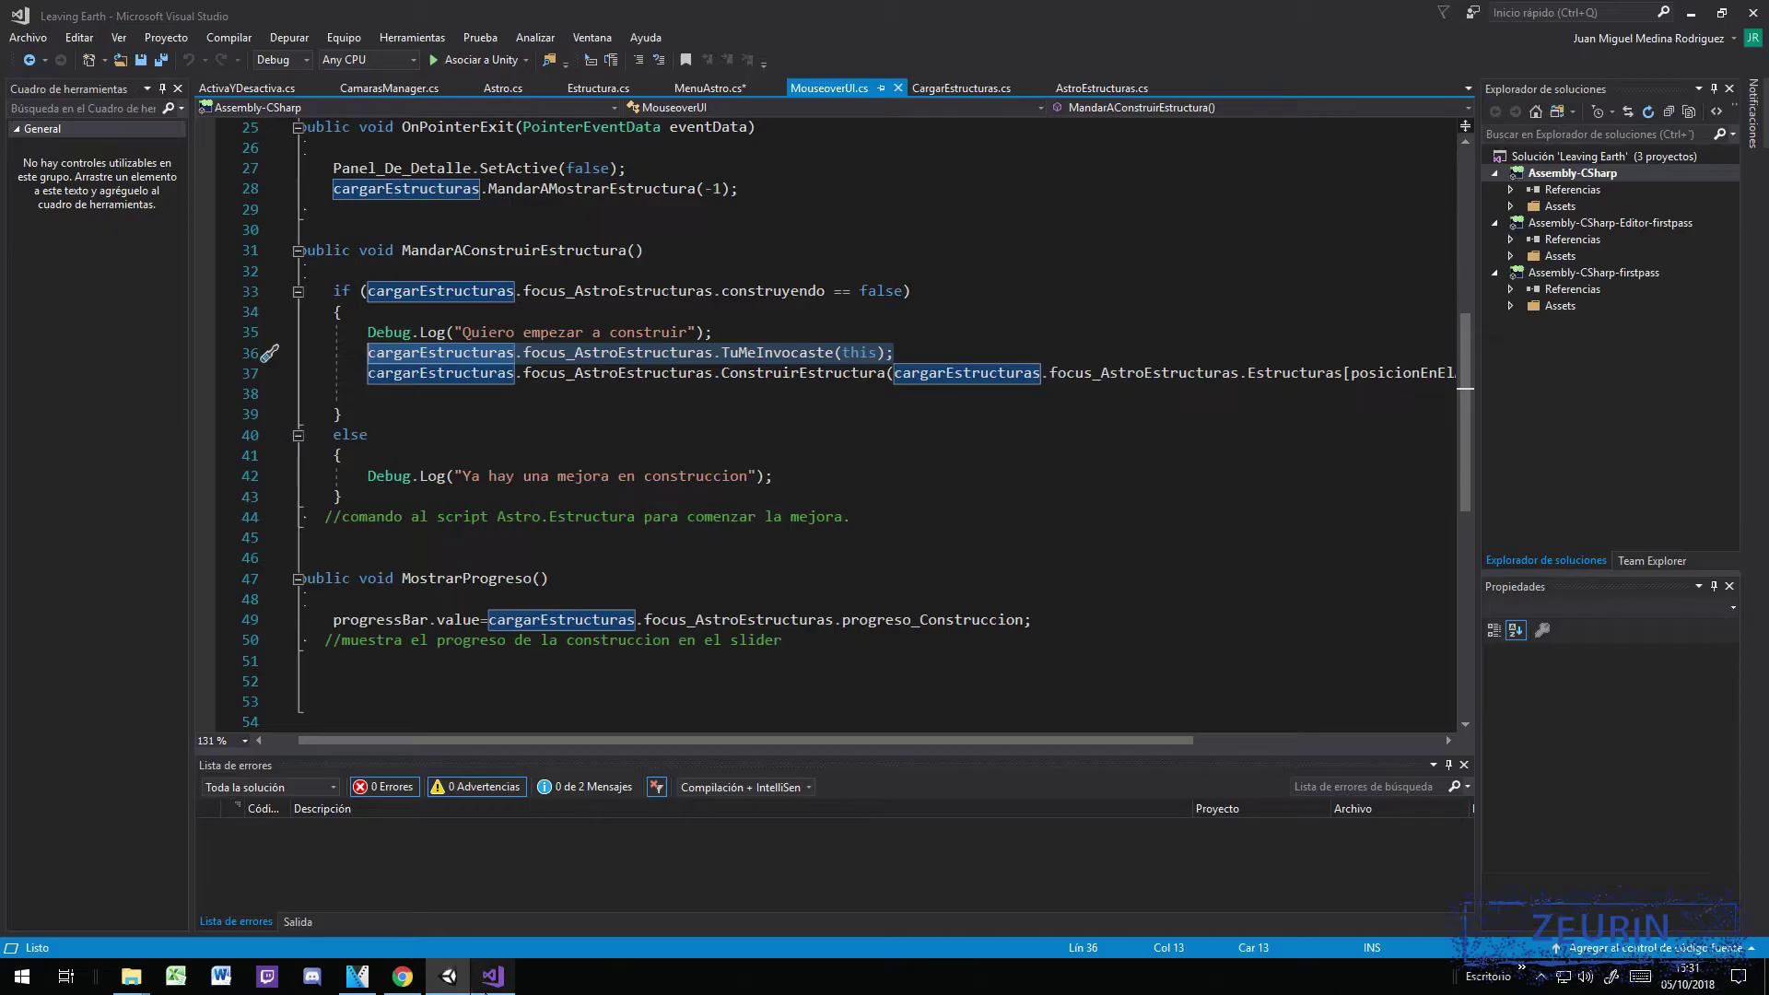
left_click(857, 396)
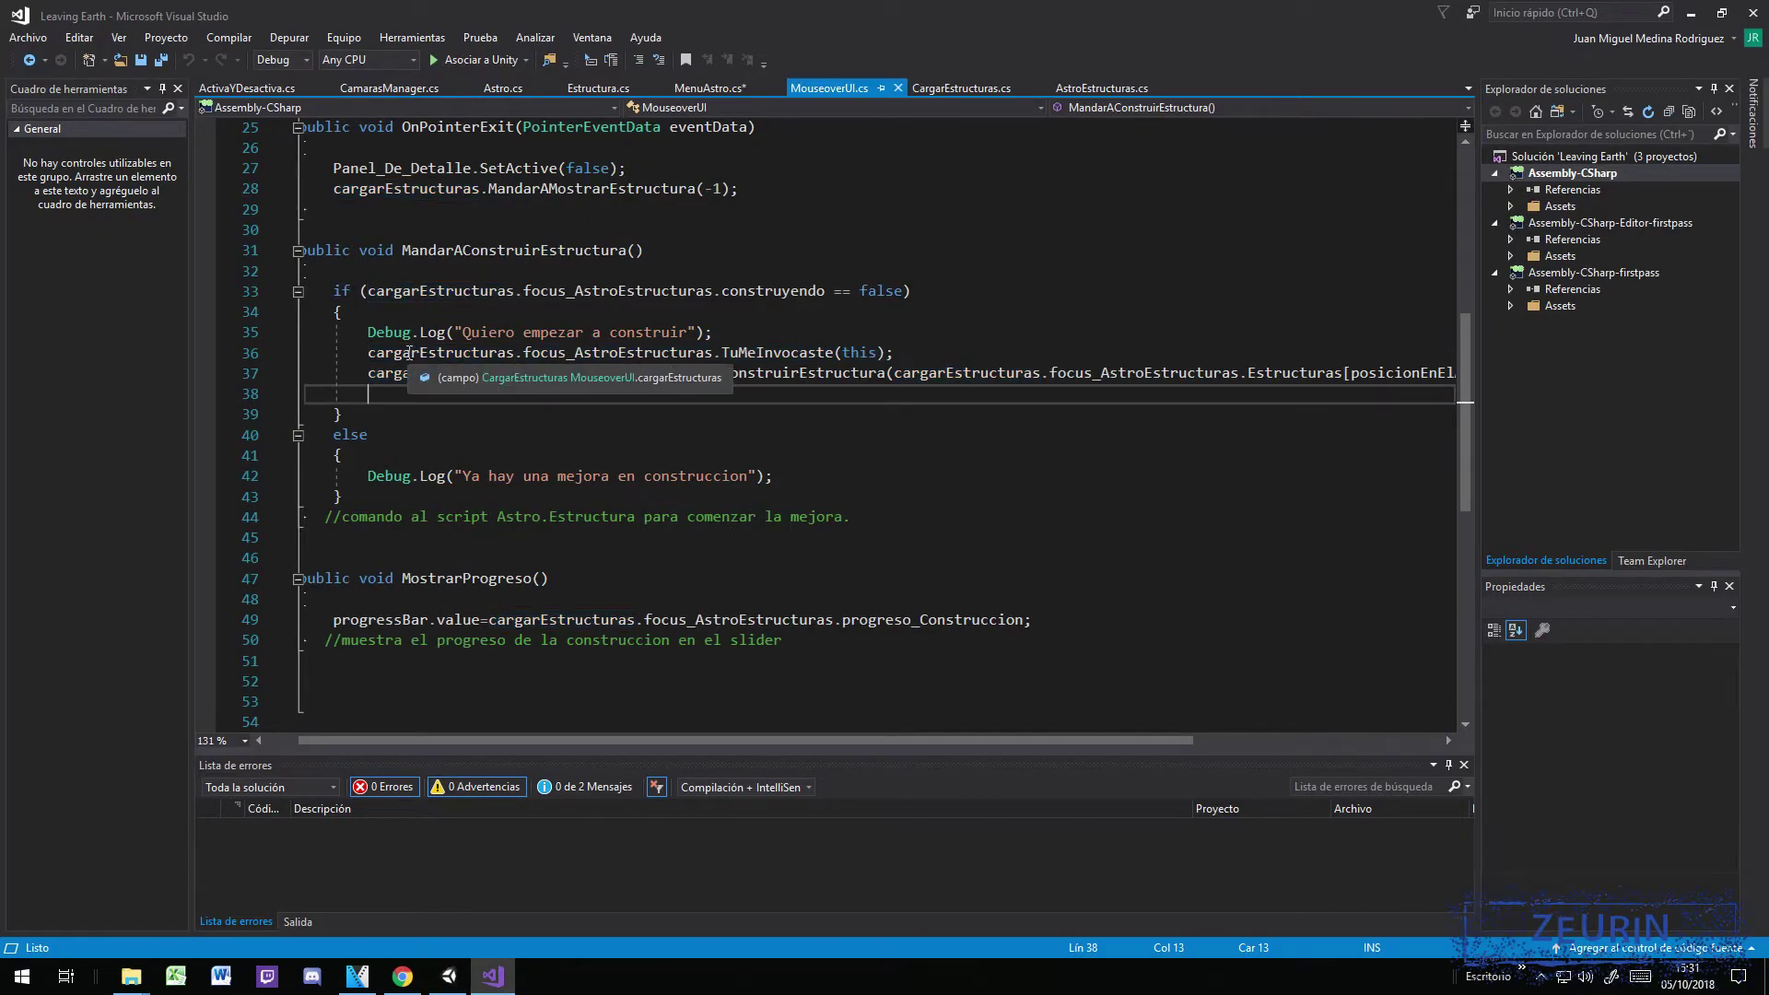
left_click(1110, 87)
scroll(556, 470, "down", 3)
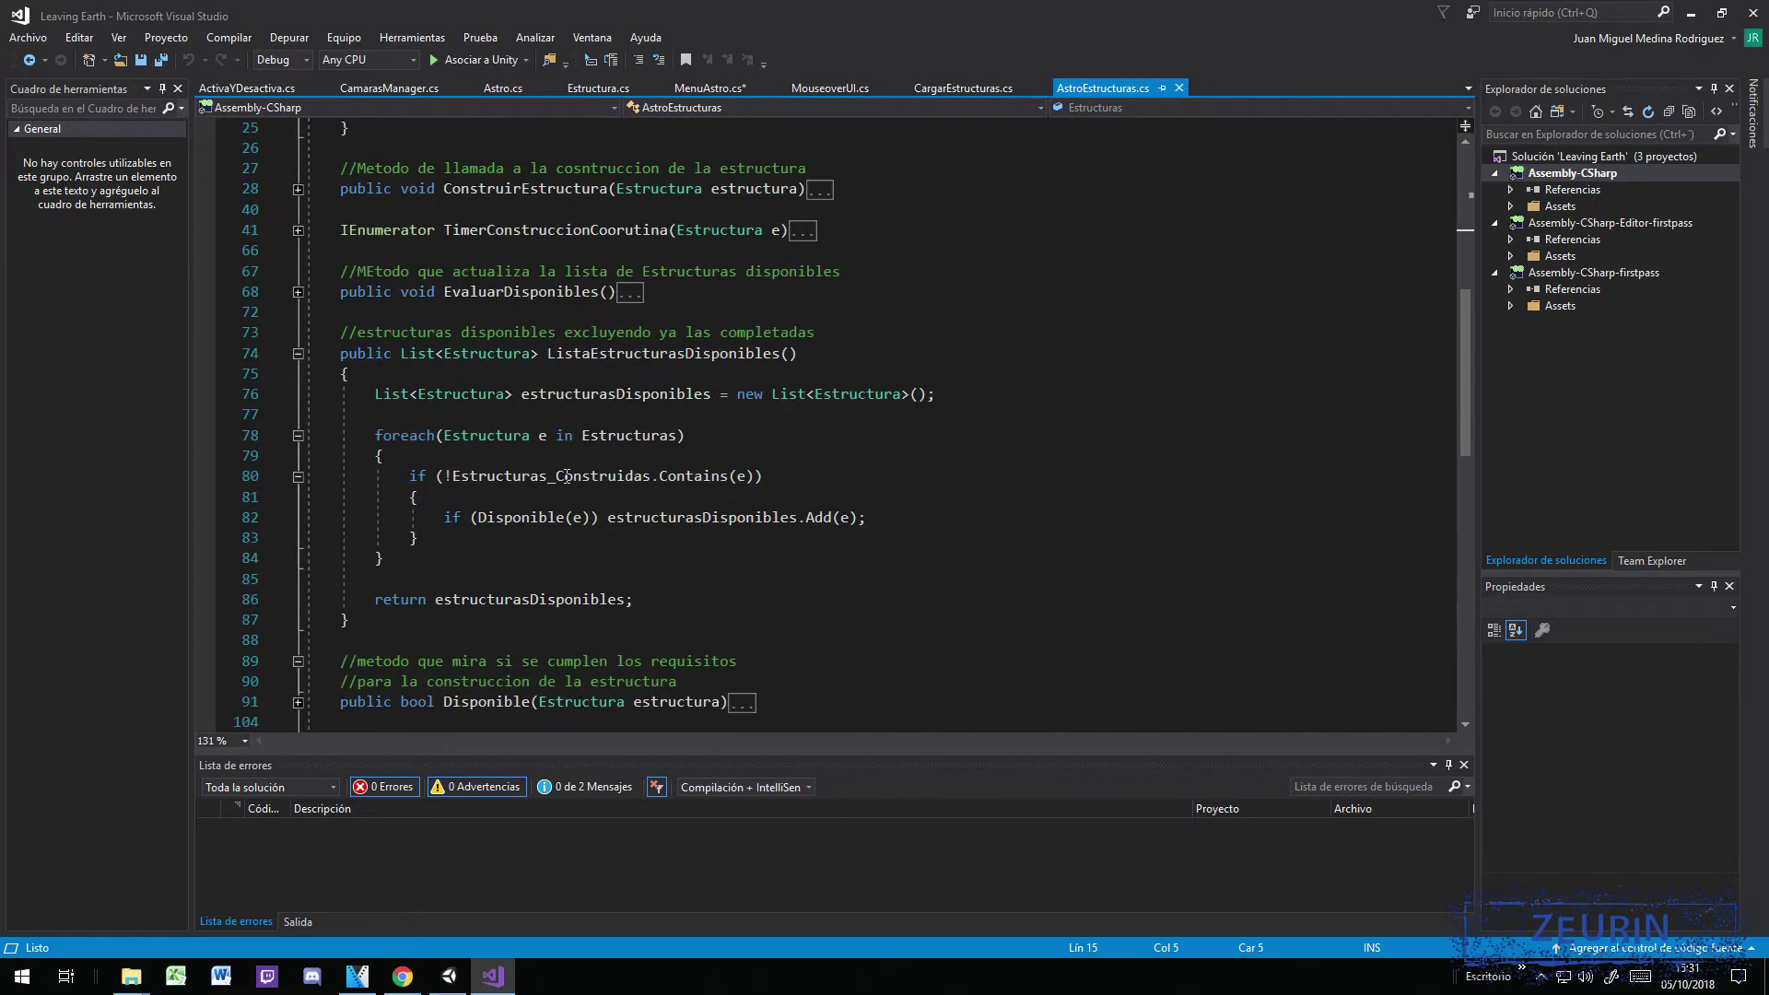
left_click(297, 355)
scroll(612, 533, "down", 1)
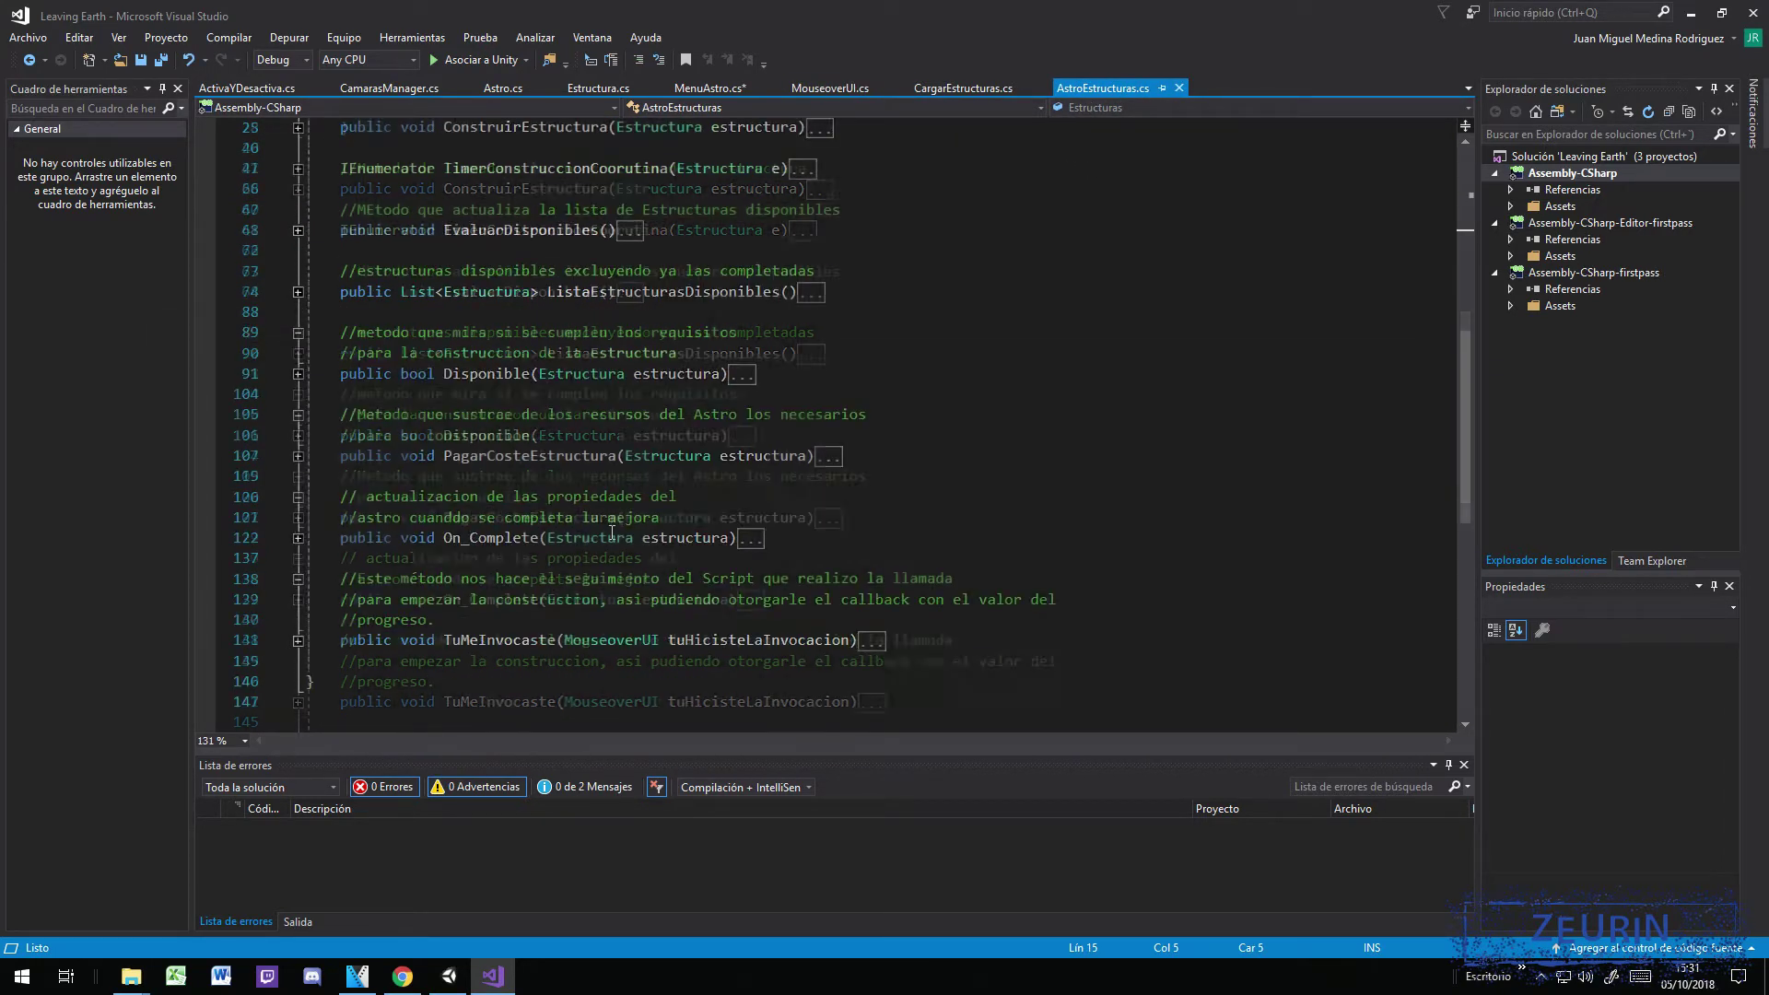
left_click(297, 640)
scroll(635, 611, "down", 2)
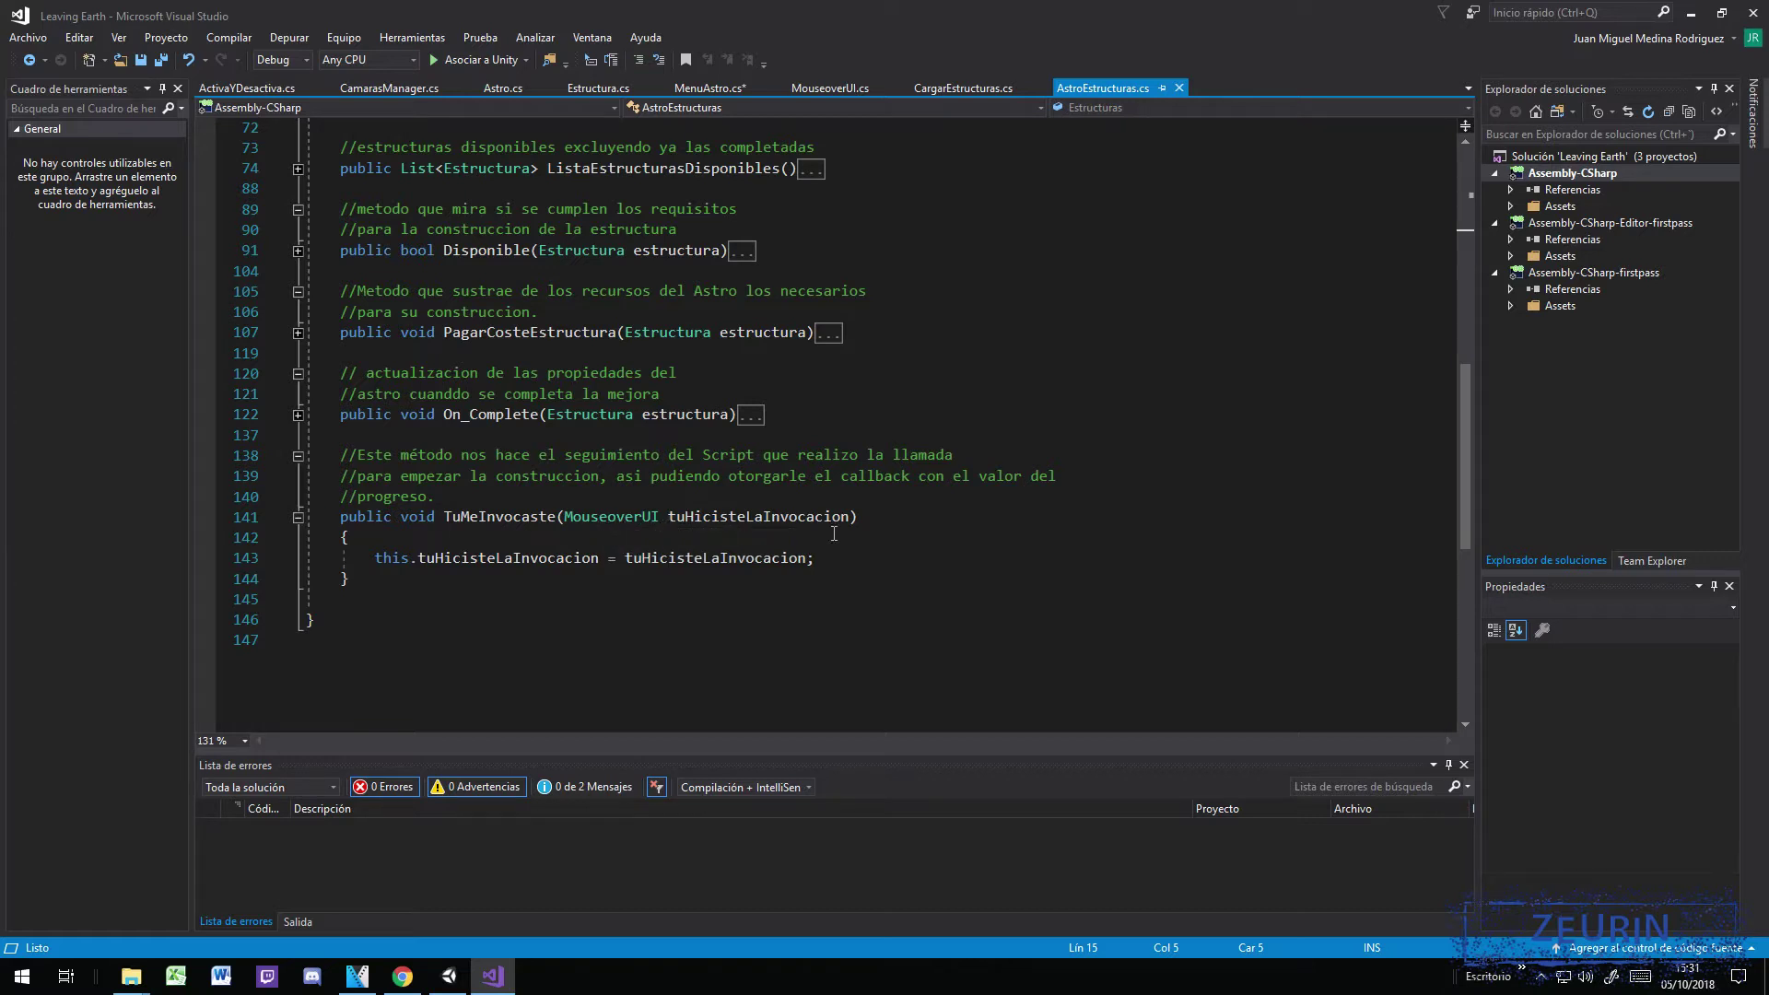
scroll(580, 612, "up", 7)
scroll(645, 594, "up", 4)
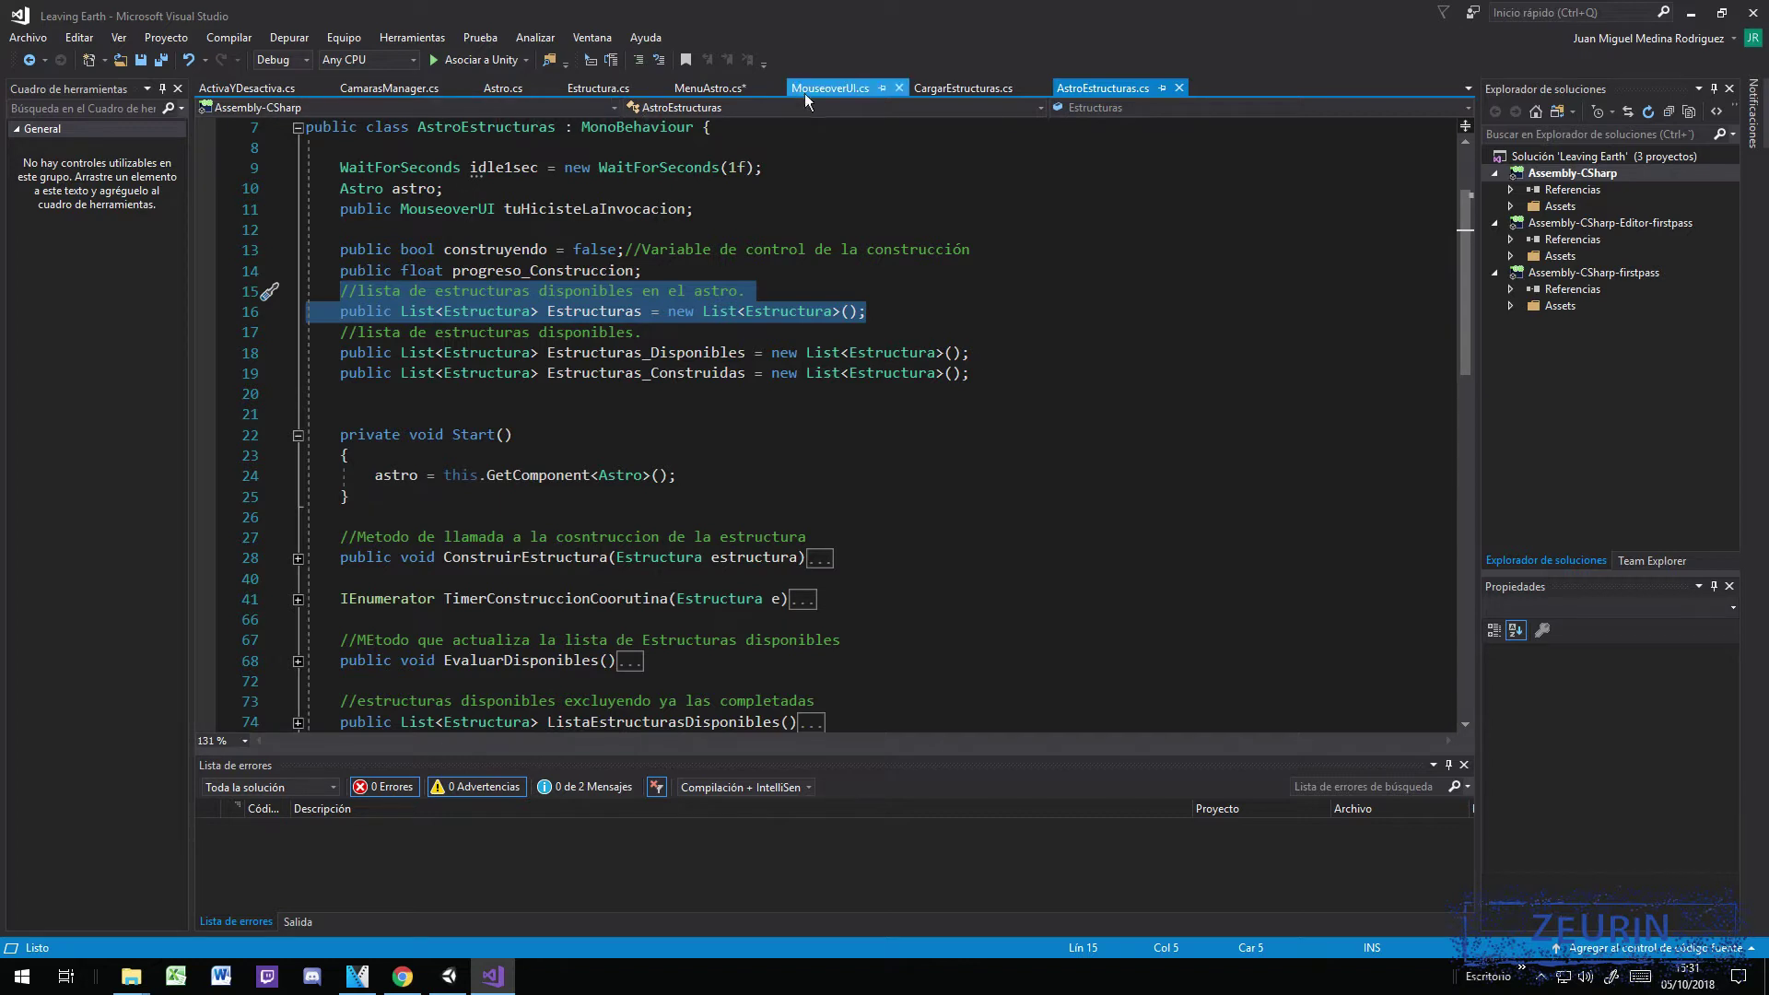
left_click(850, 88)
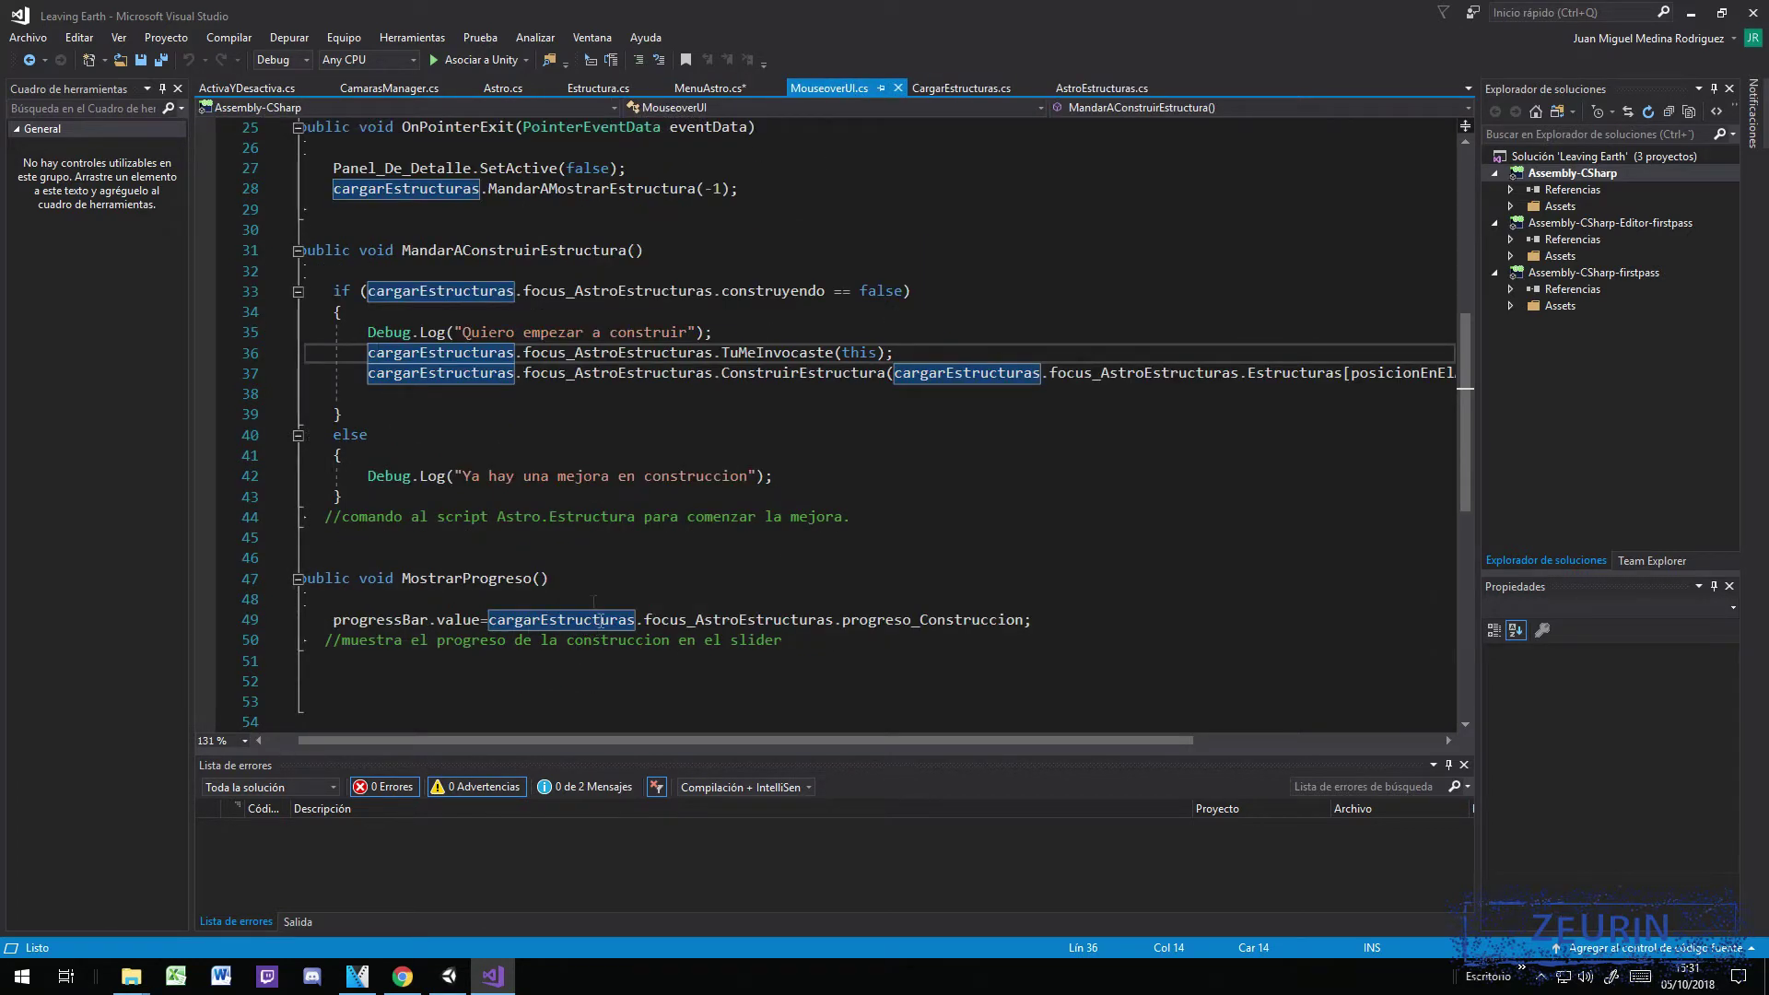
Step: Scroll horizontally to read the ConstruirEstructura call on line 37, then view AstroEstructuras.cs
scroll(770, 358, "up", 1)
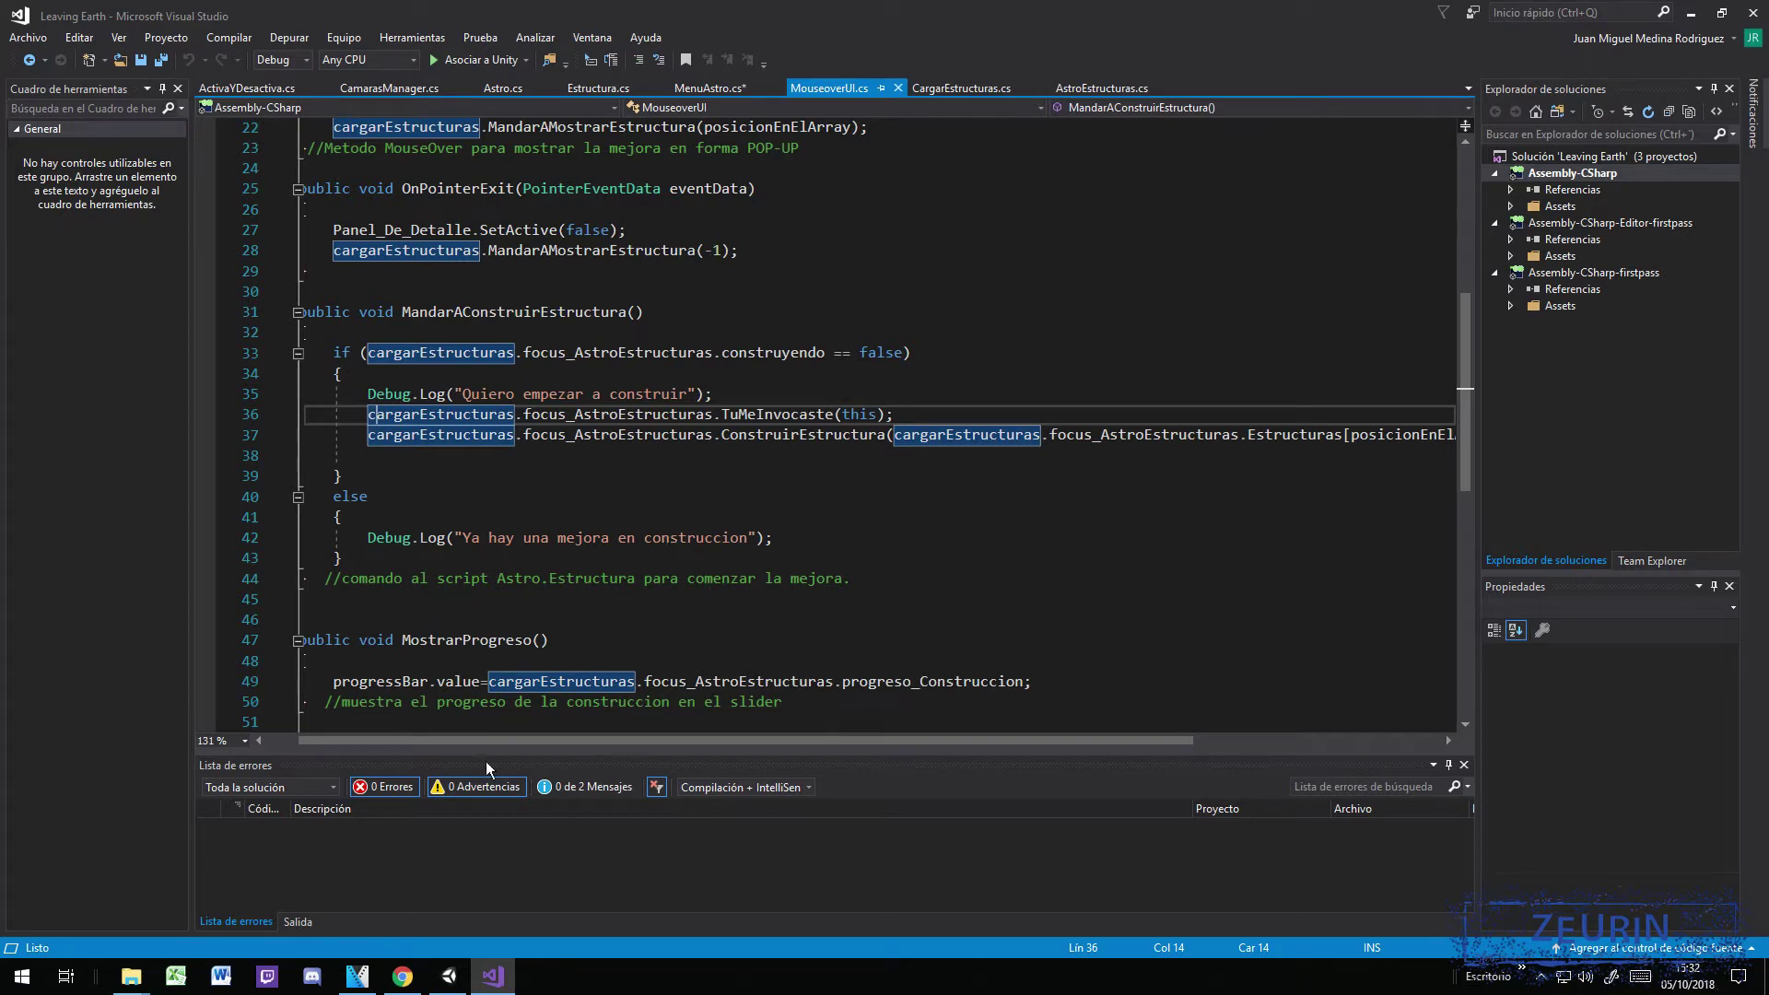
scroll(530, 738, "left", 2)
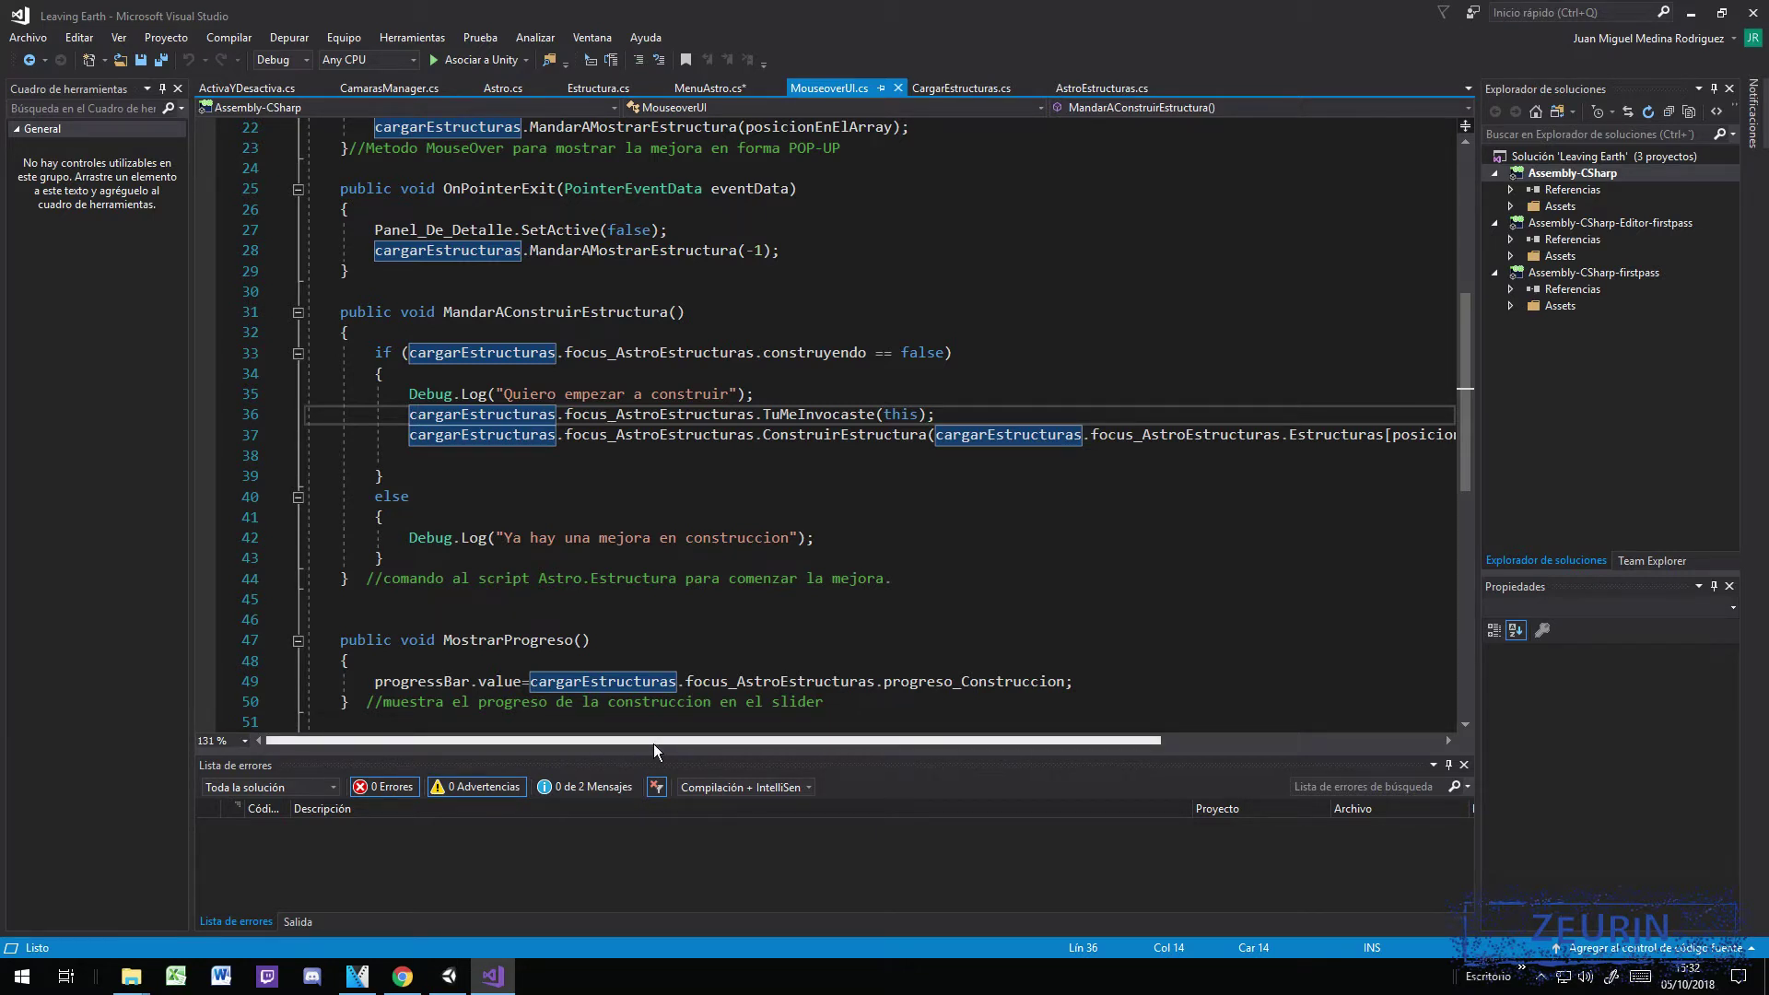
mouse_move(481, 743)
left_mouse_down()
mouse_move(658, 737)
mouse_move(533, 744)
left_mouse_up()
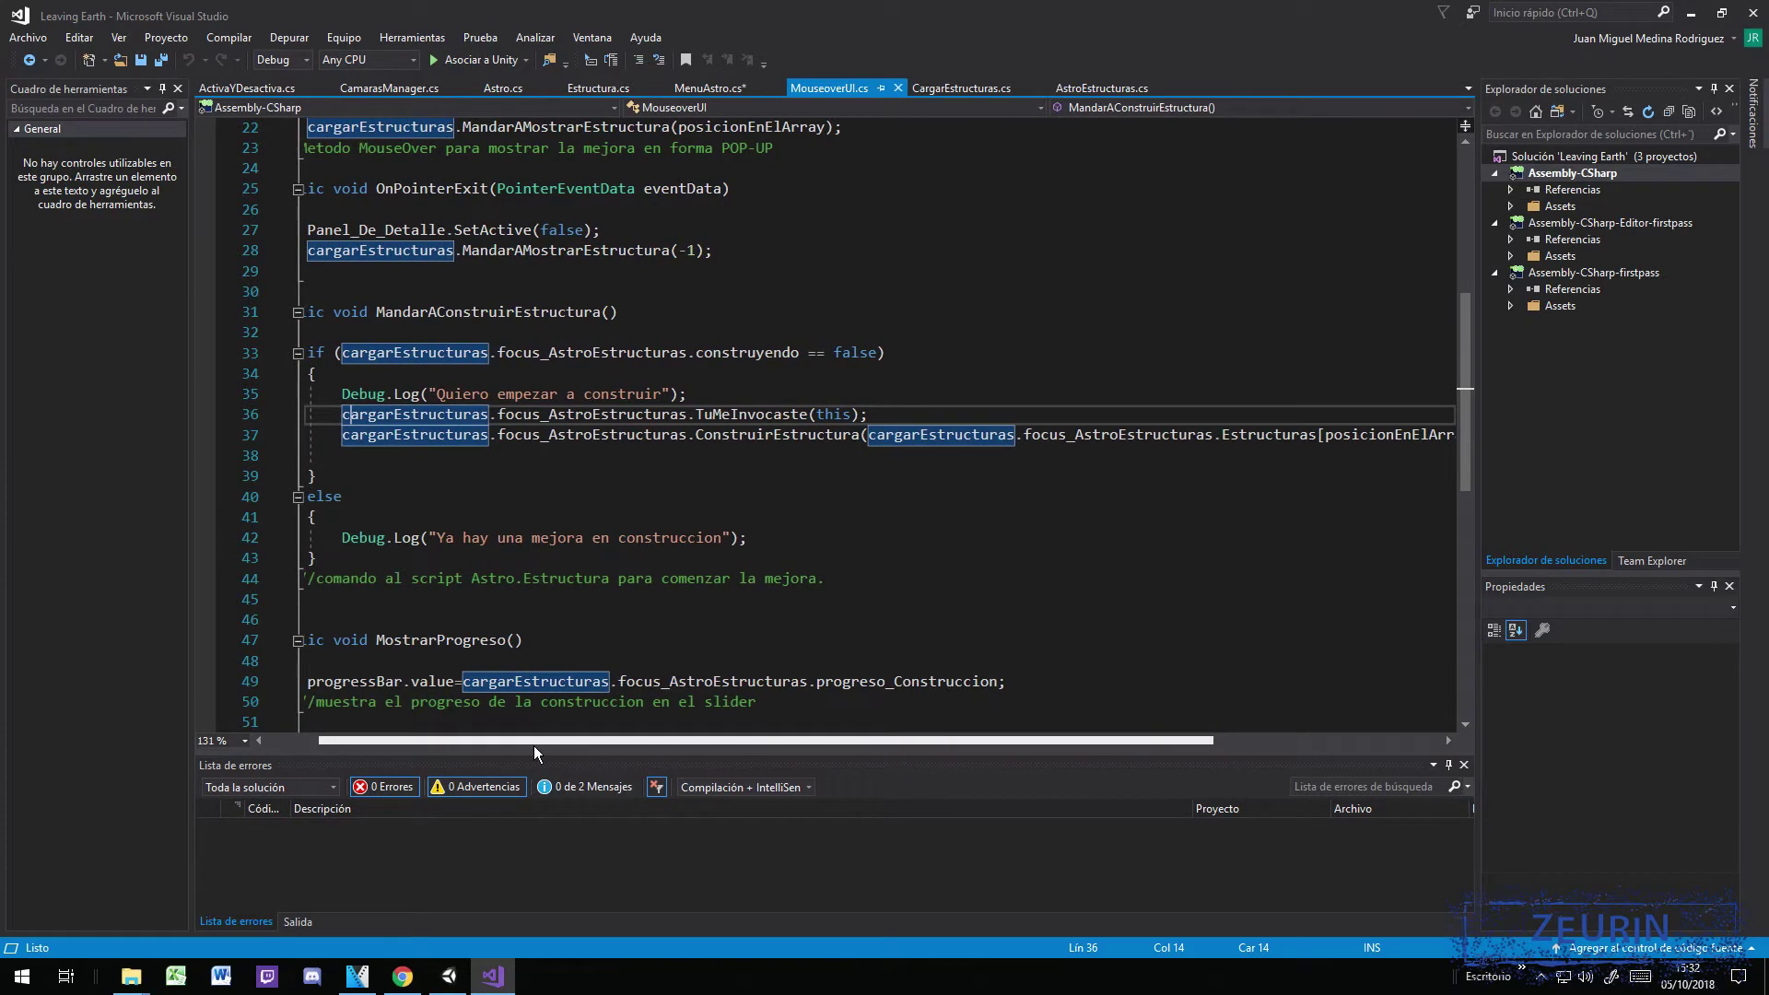
left_click(785, 437)
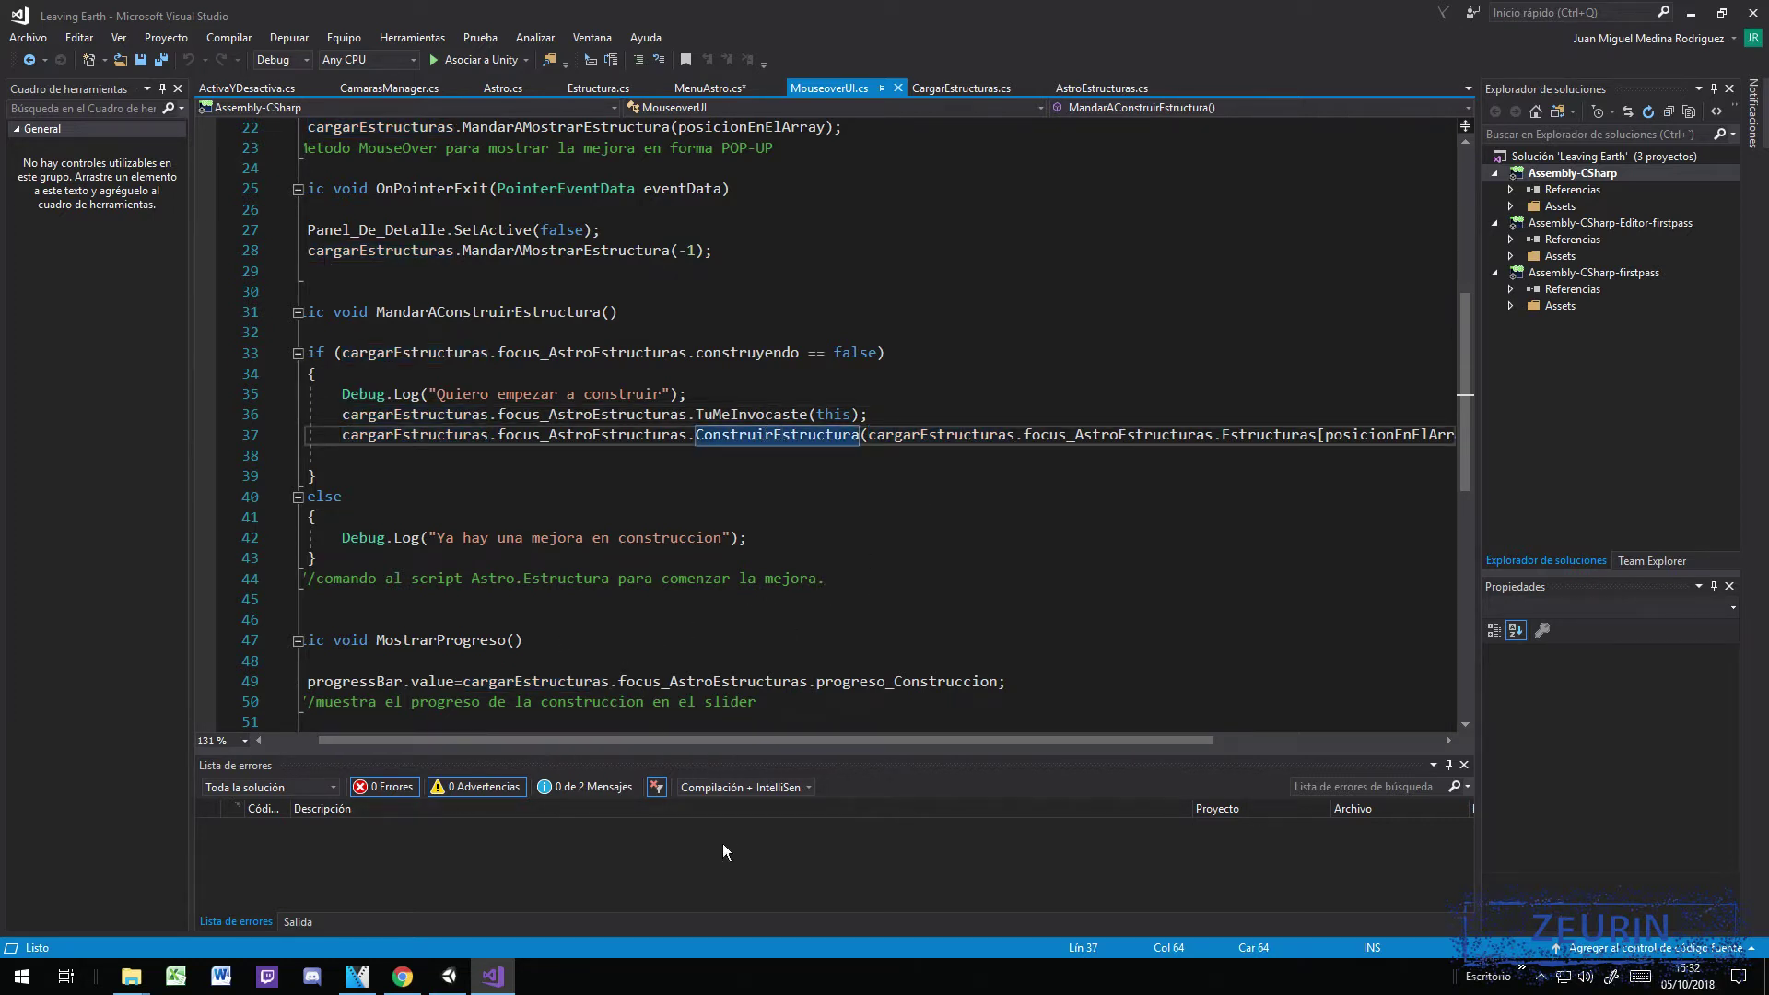
scroll(705, 589, "up", 4)
scroll(713, 433, "up", 3)
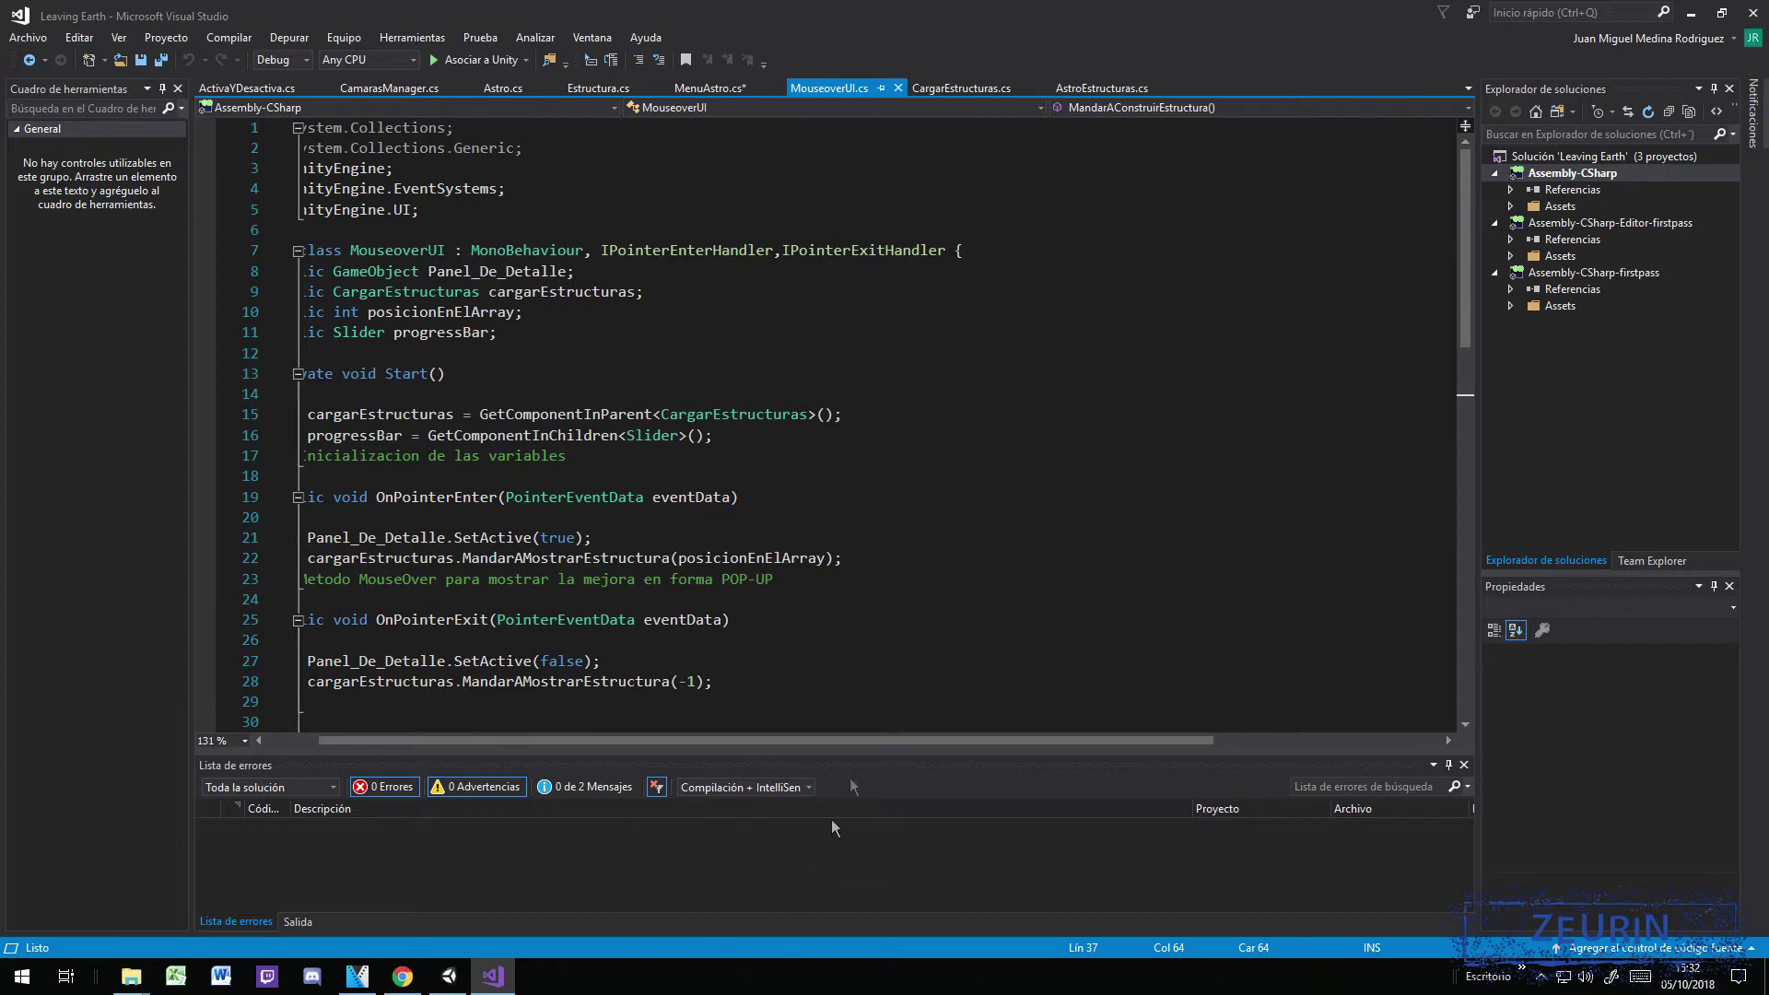
scroll(840, 636, "down", 4)
scroll(840, 635, "down", 3)
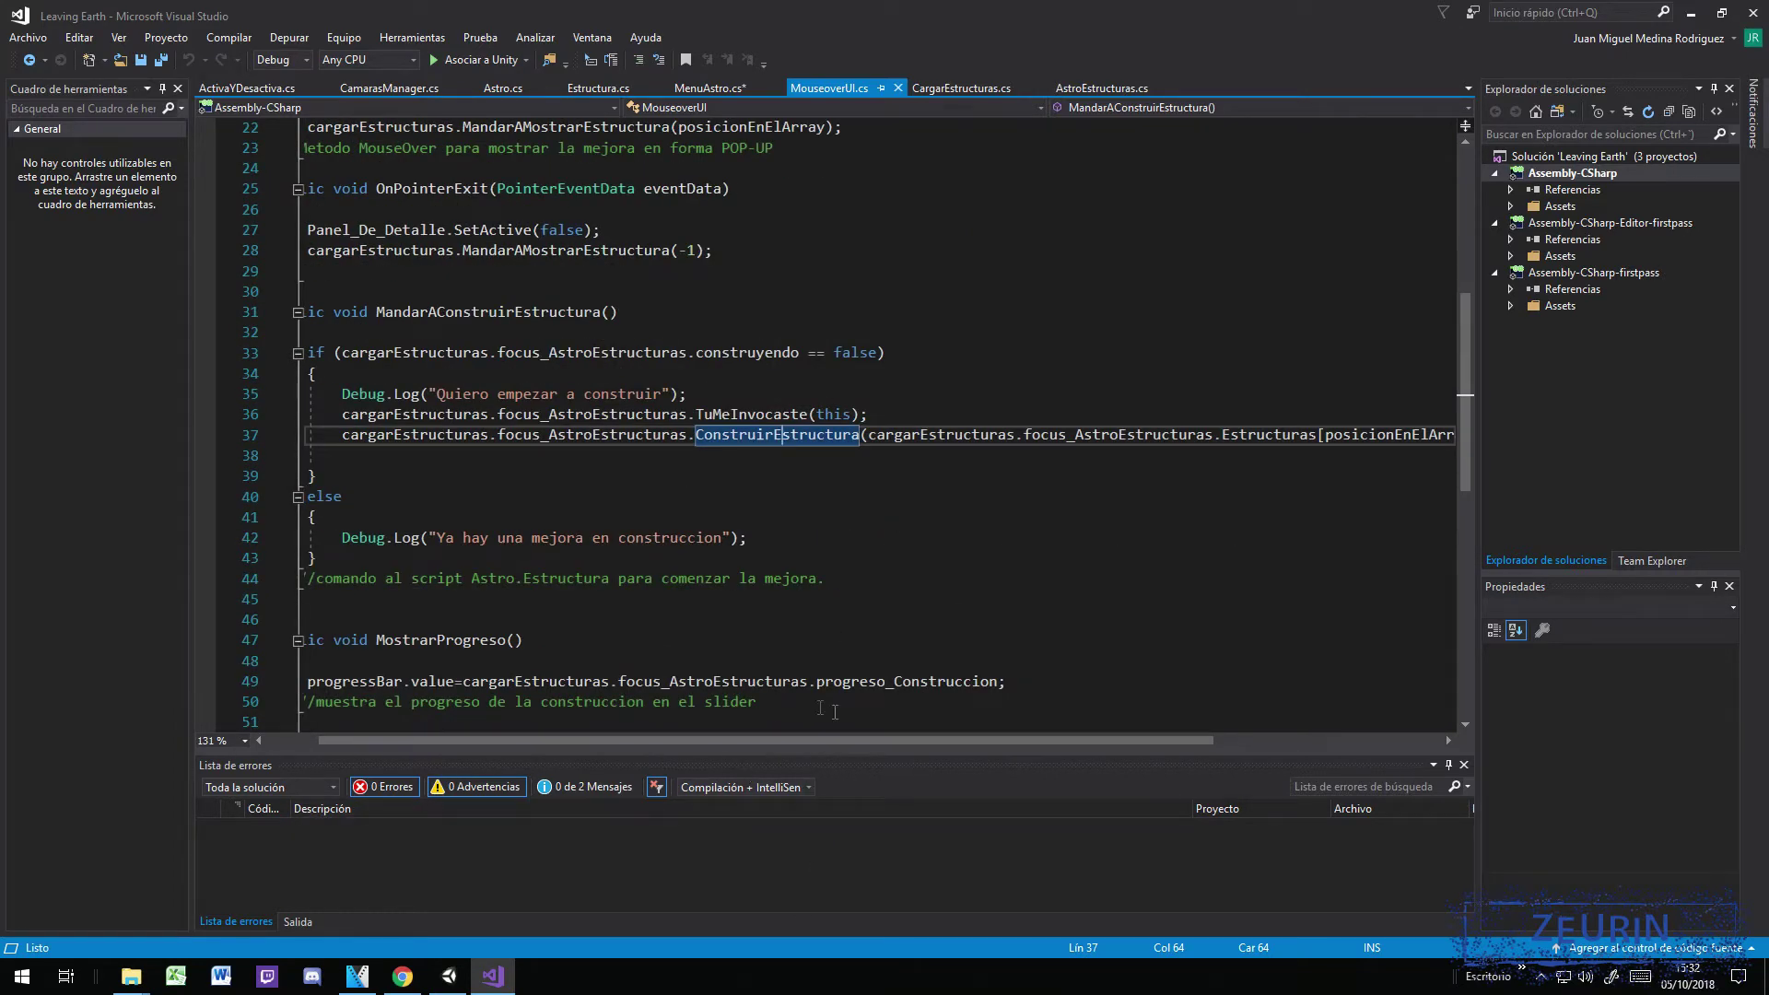
left_click_drag(676, 737, 846, 737)
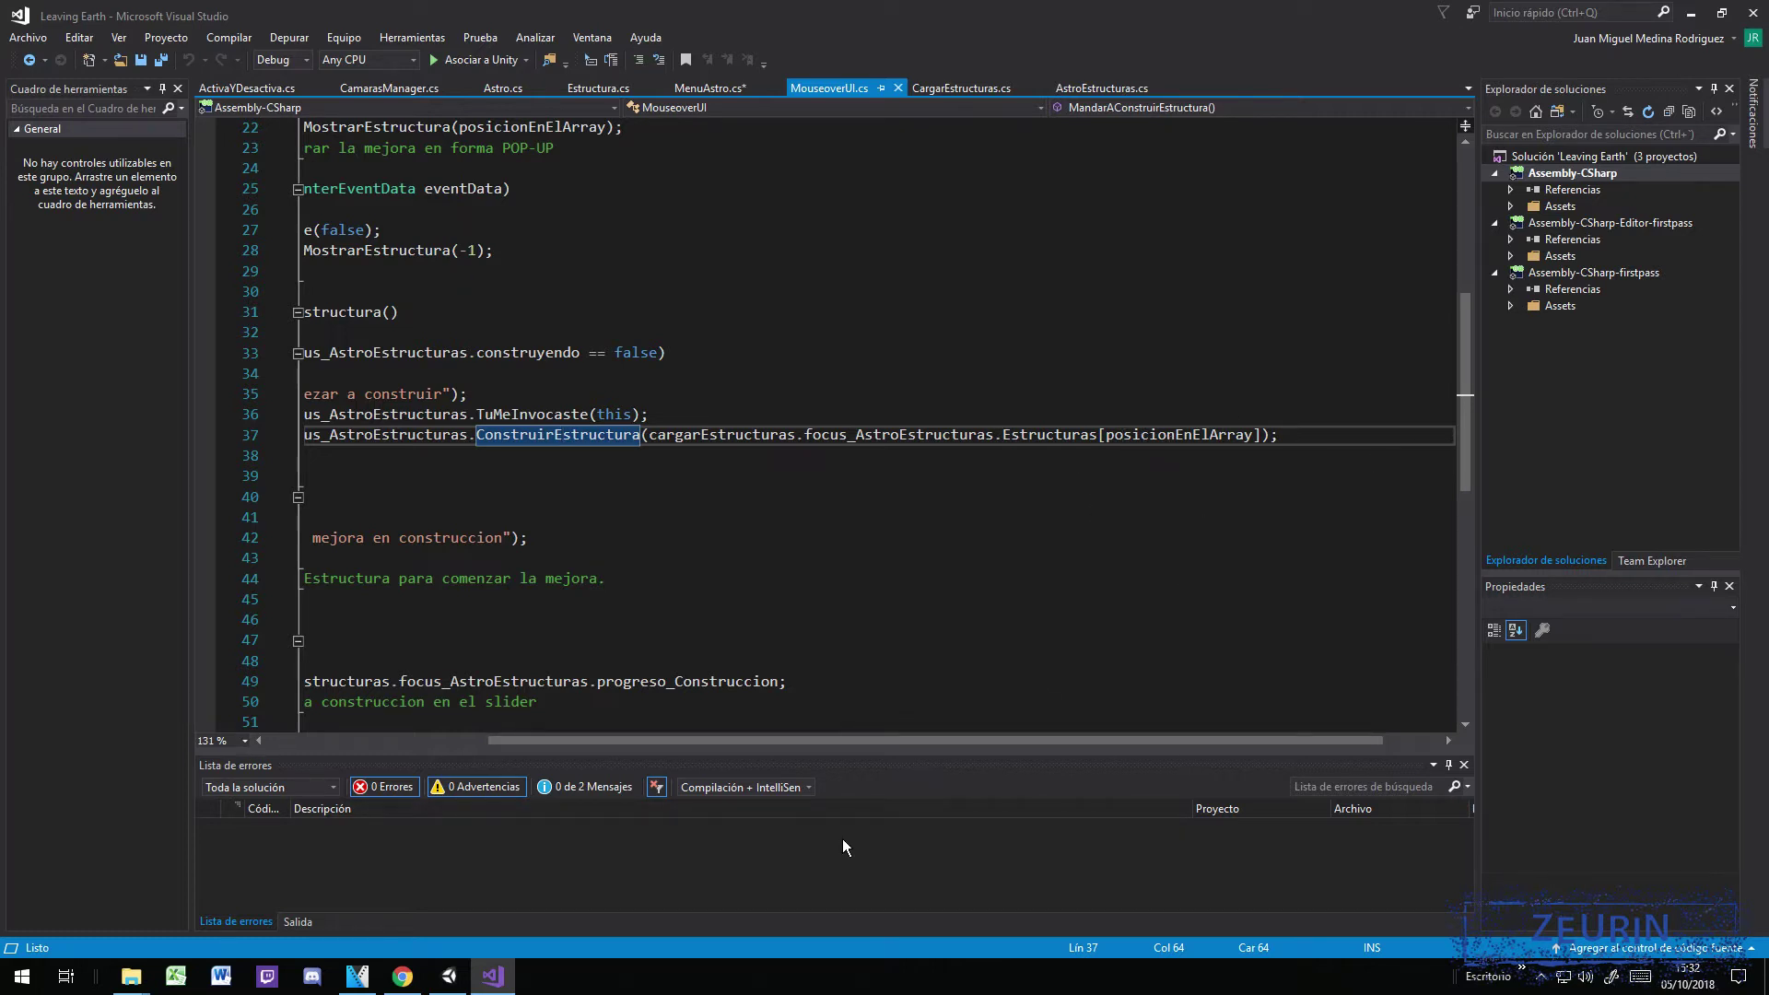
left_click_drag(903, 742, 757, 743)
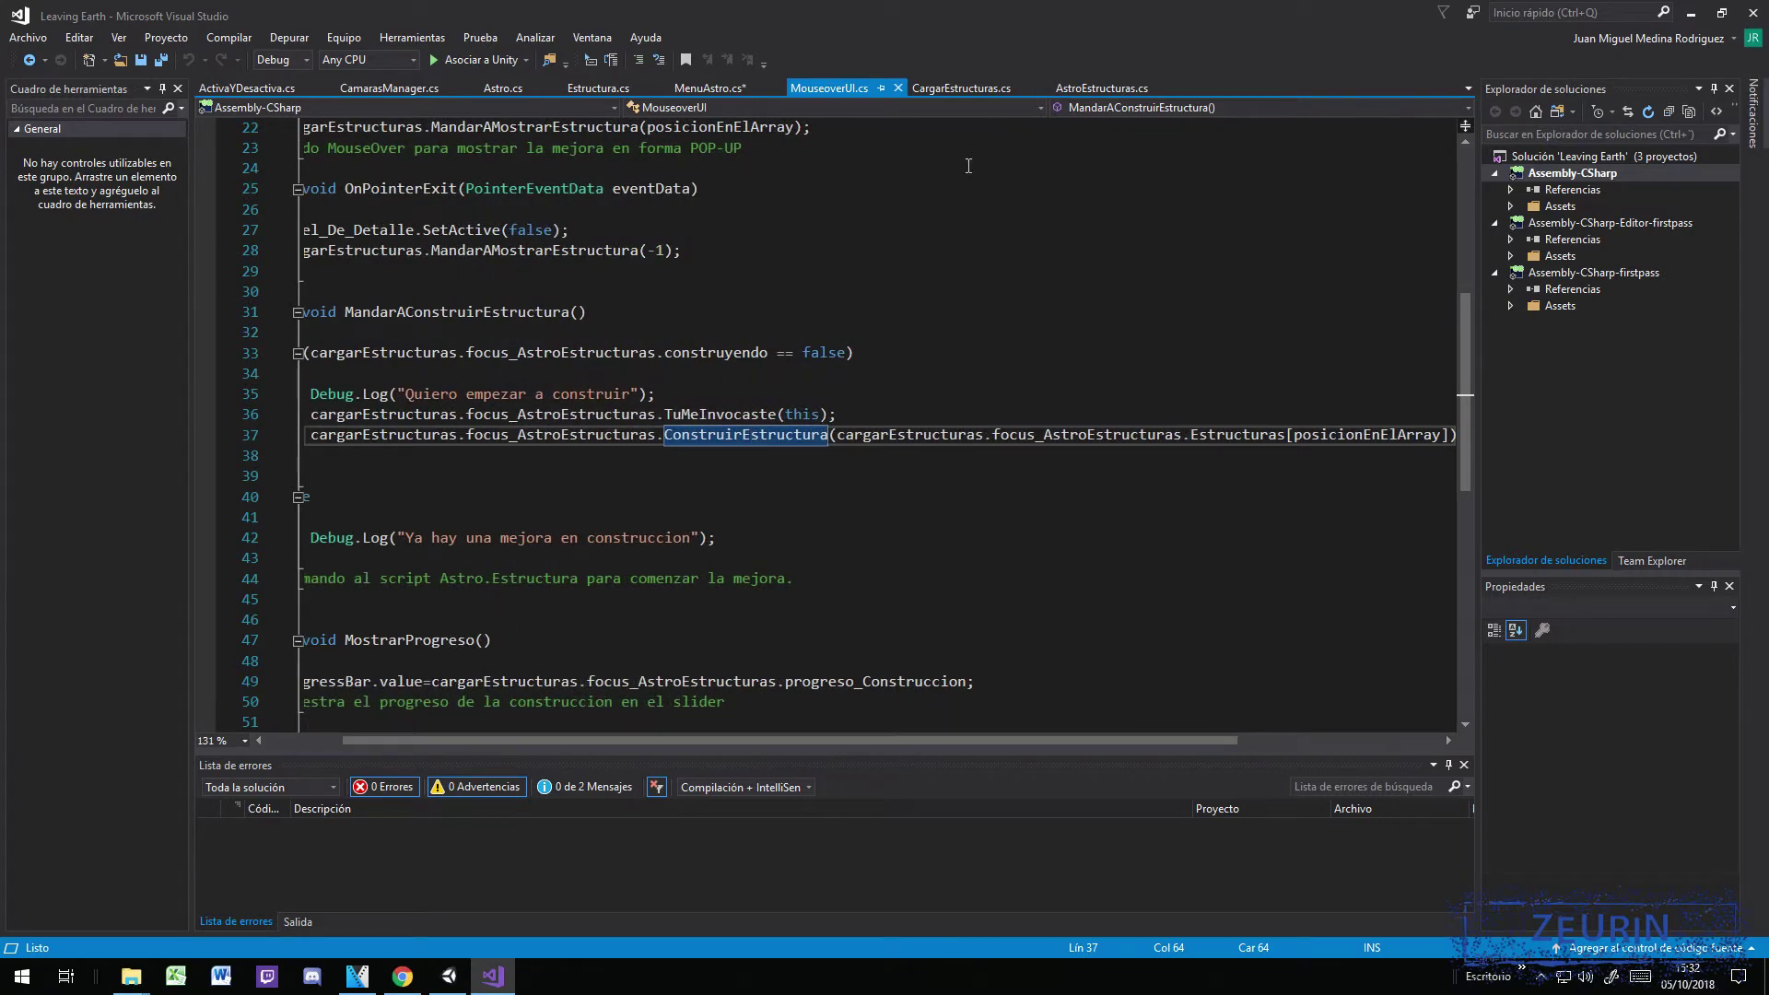
left_click(1115, 87)
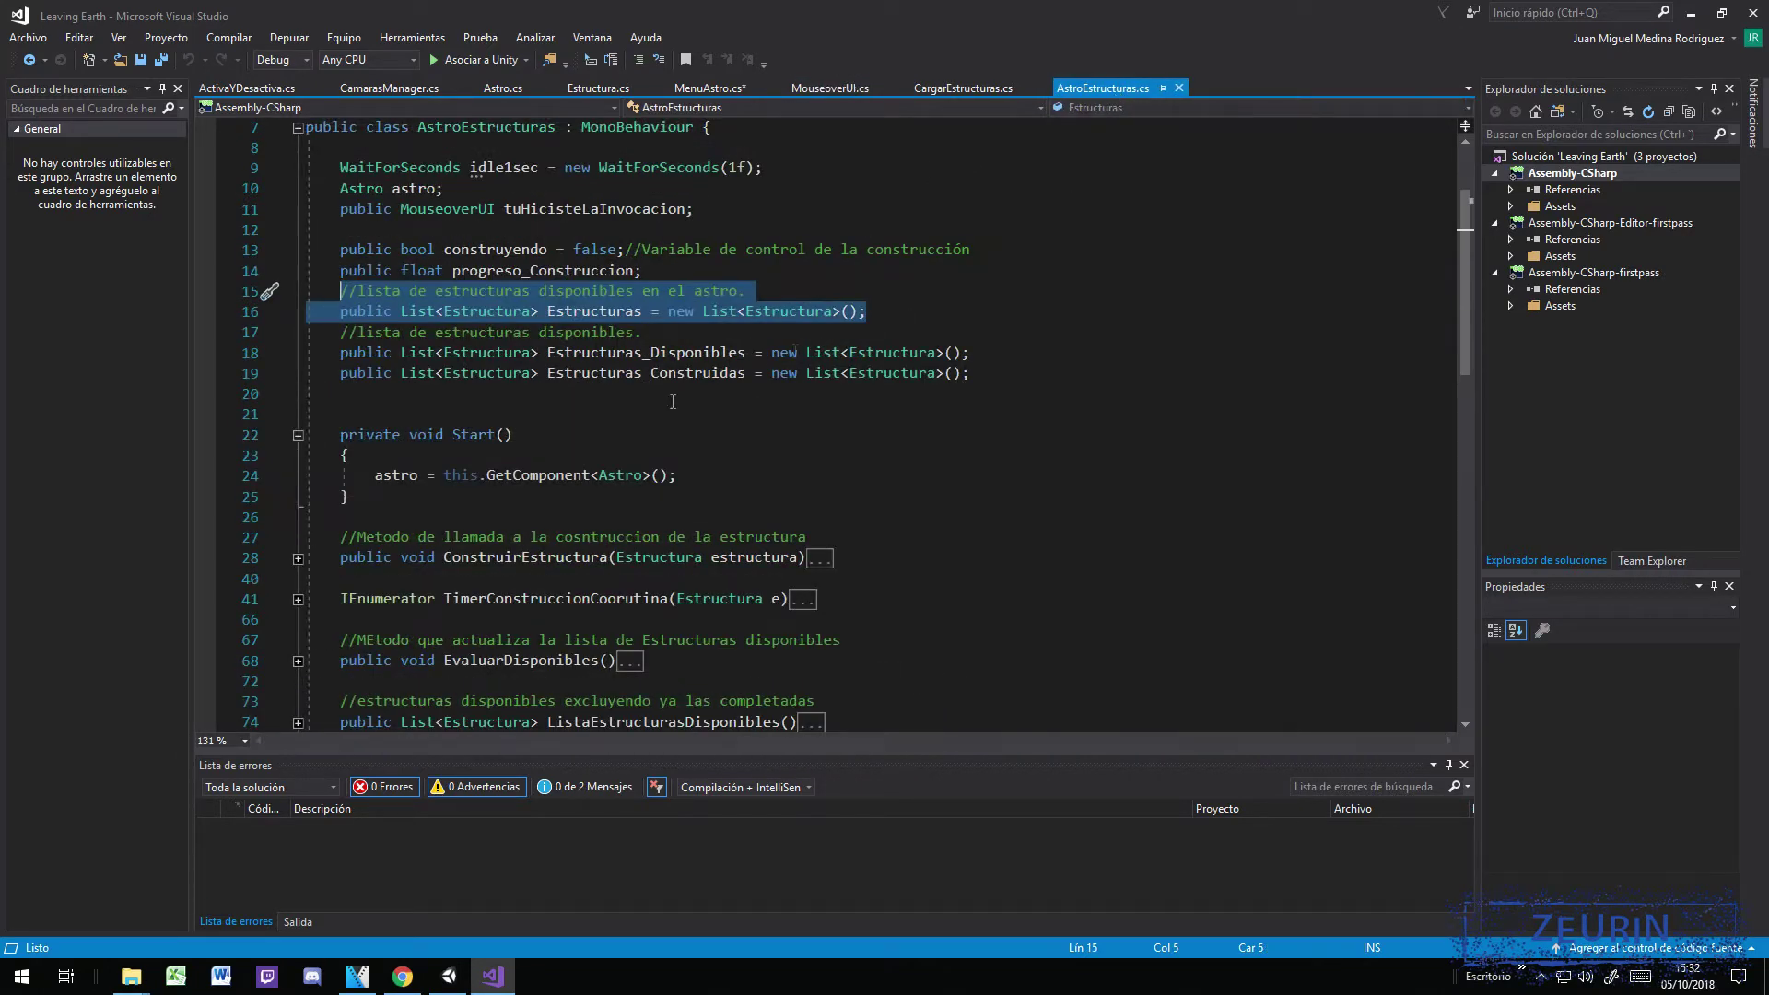
Step: Scroll through AstroEstructuras.cs methods, return to MouseoverUI.cs, and switch to the Unity editor
scroll(456, 459, "down", 3)
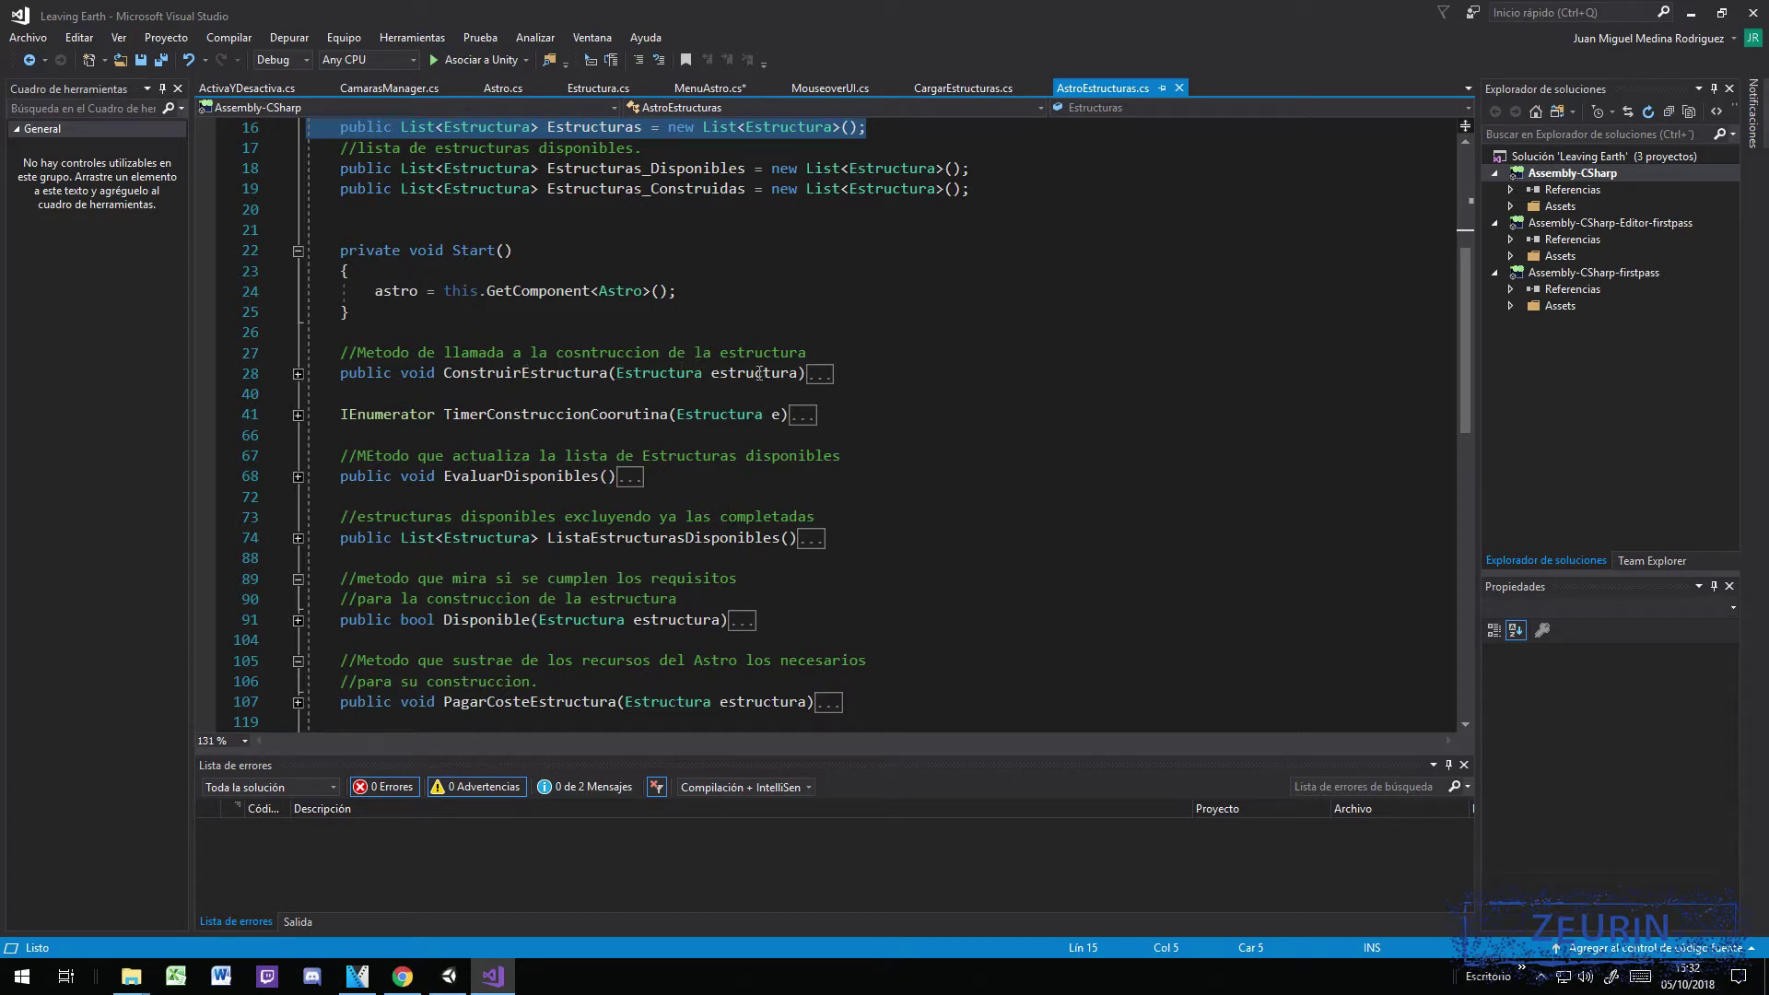
left_click(842, 85)
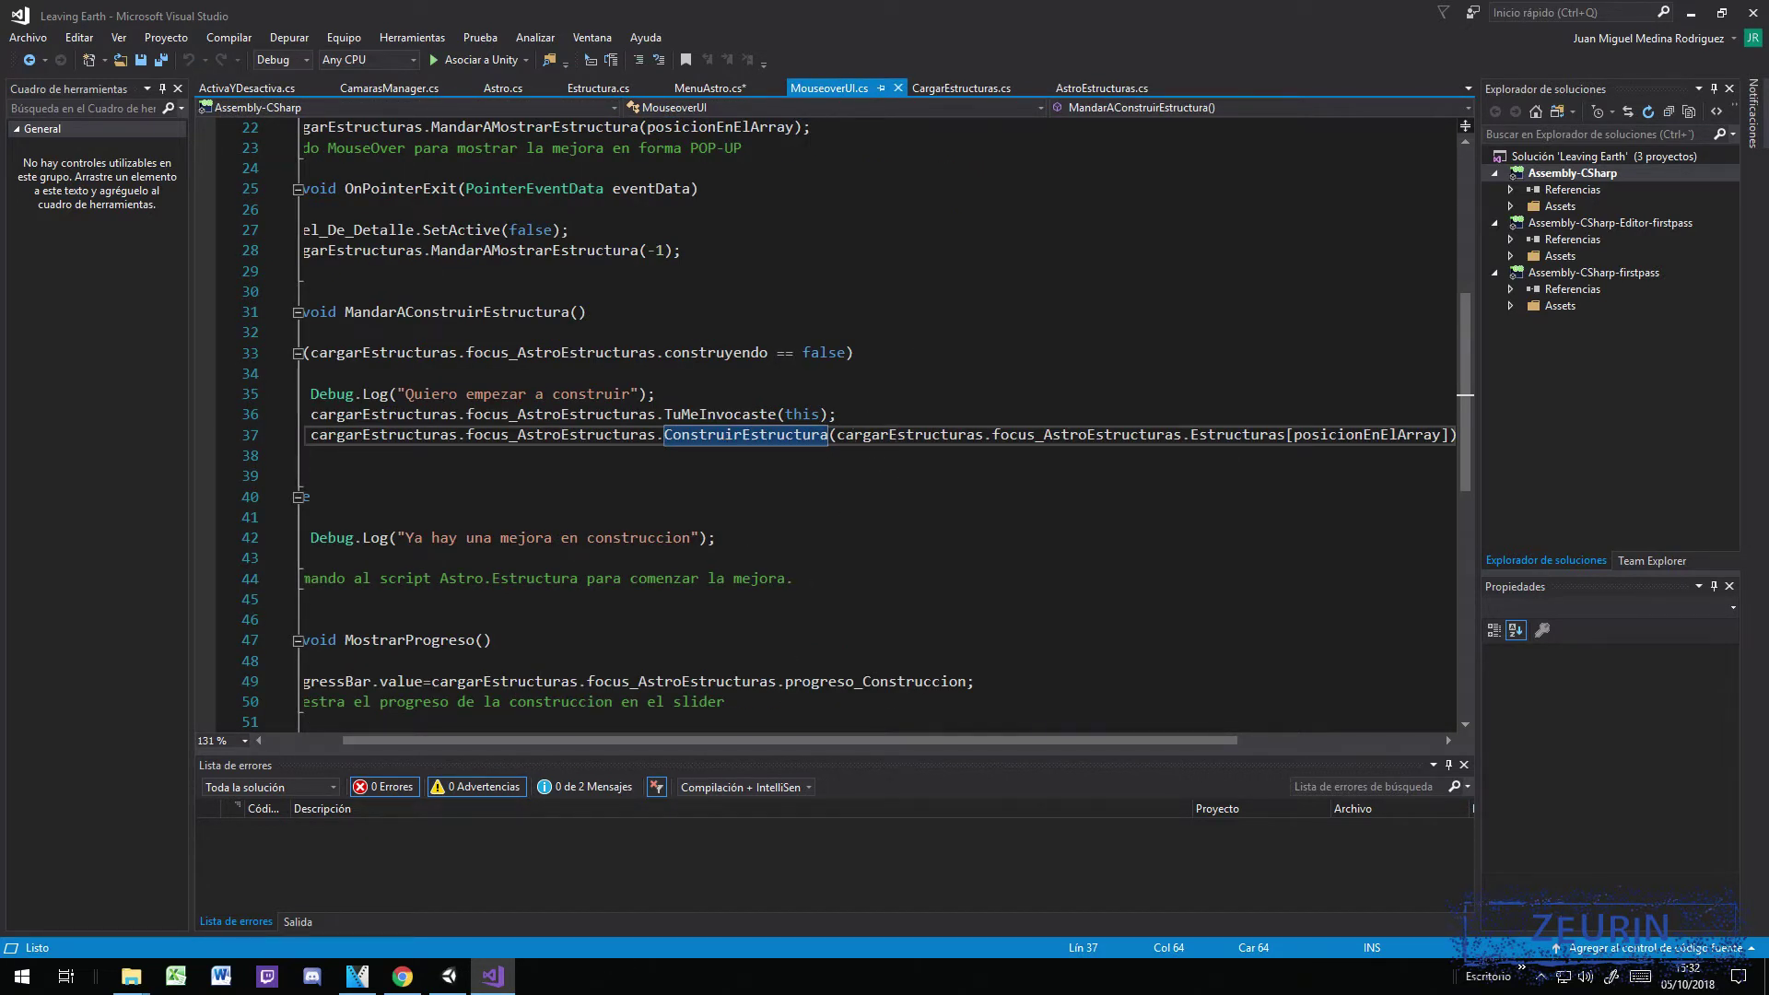
left_click(449, 977)
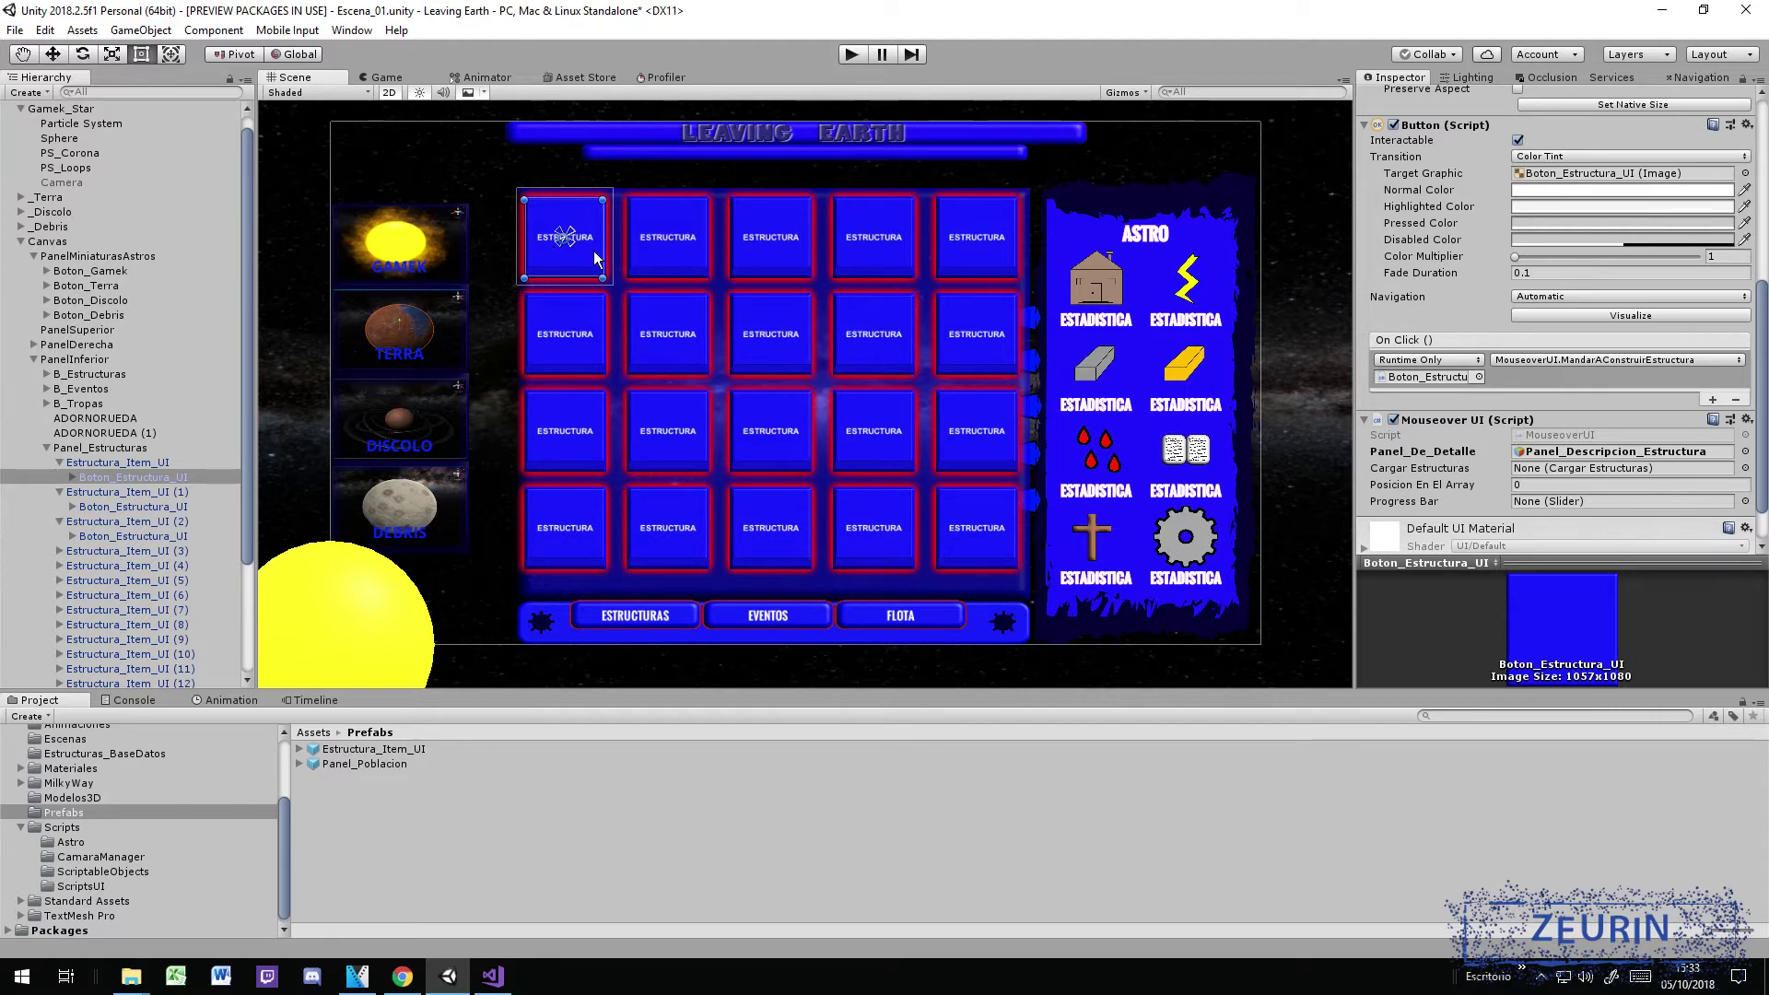
left_click(491, 975)
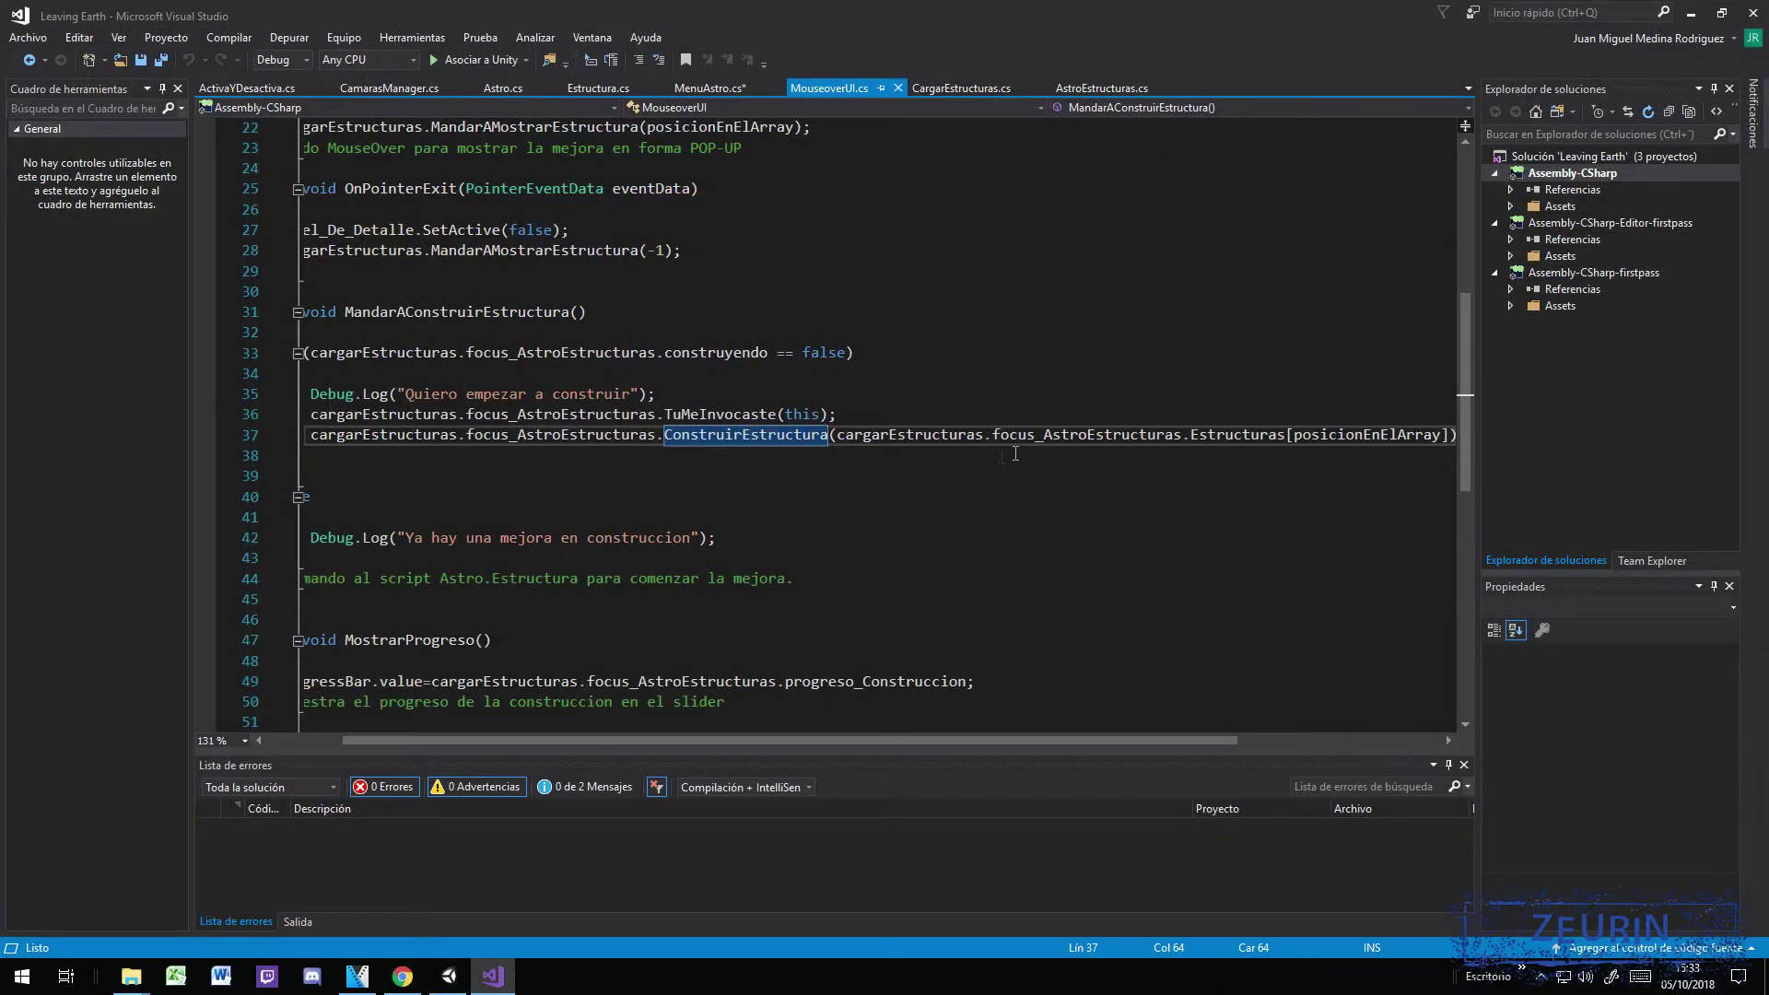
scroll(1014, 453, "down", 2)
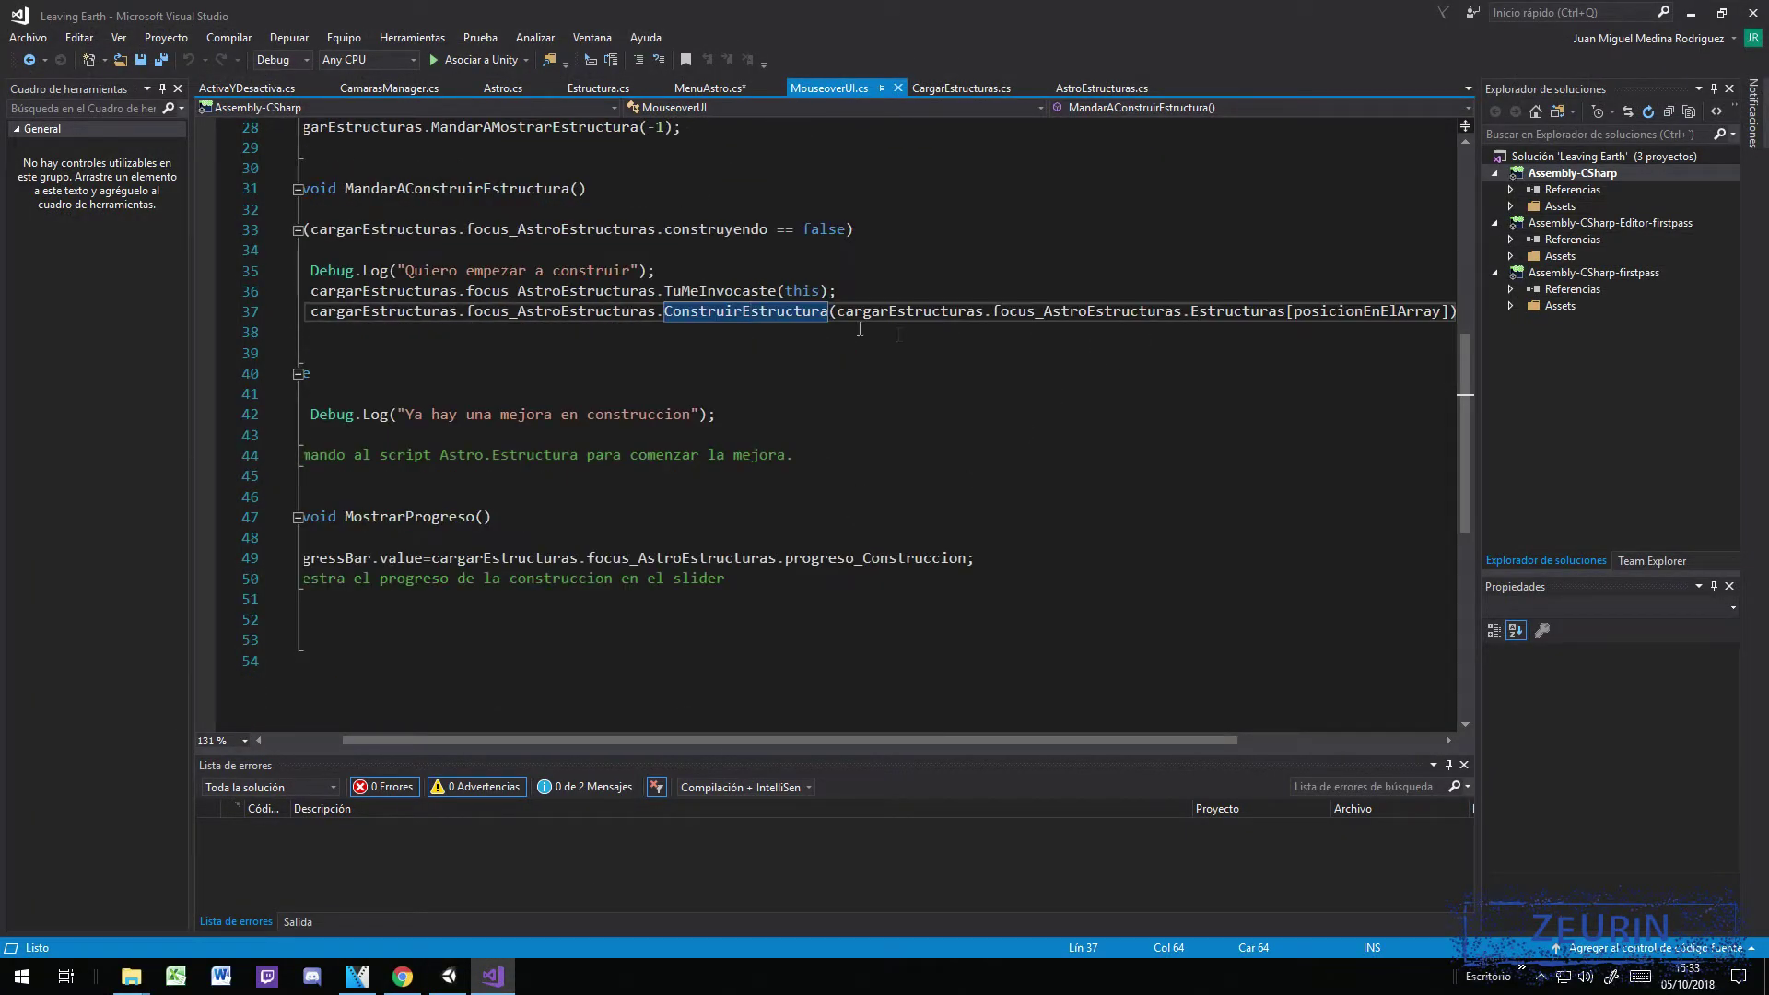
left_click_drag(726, 740, 928, 740)
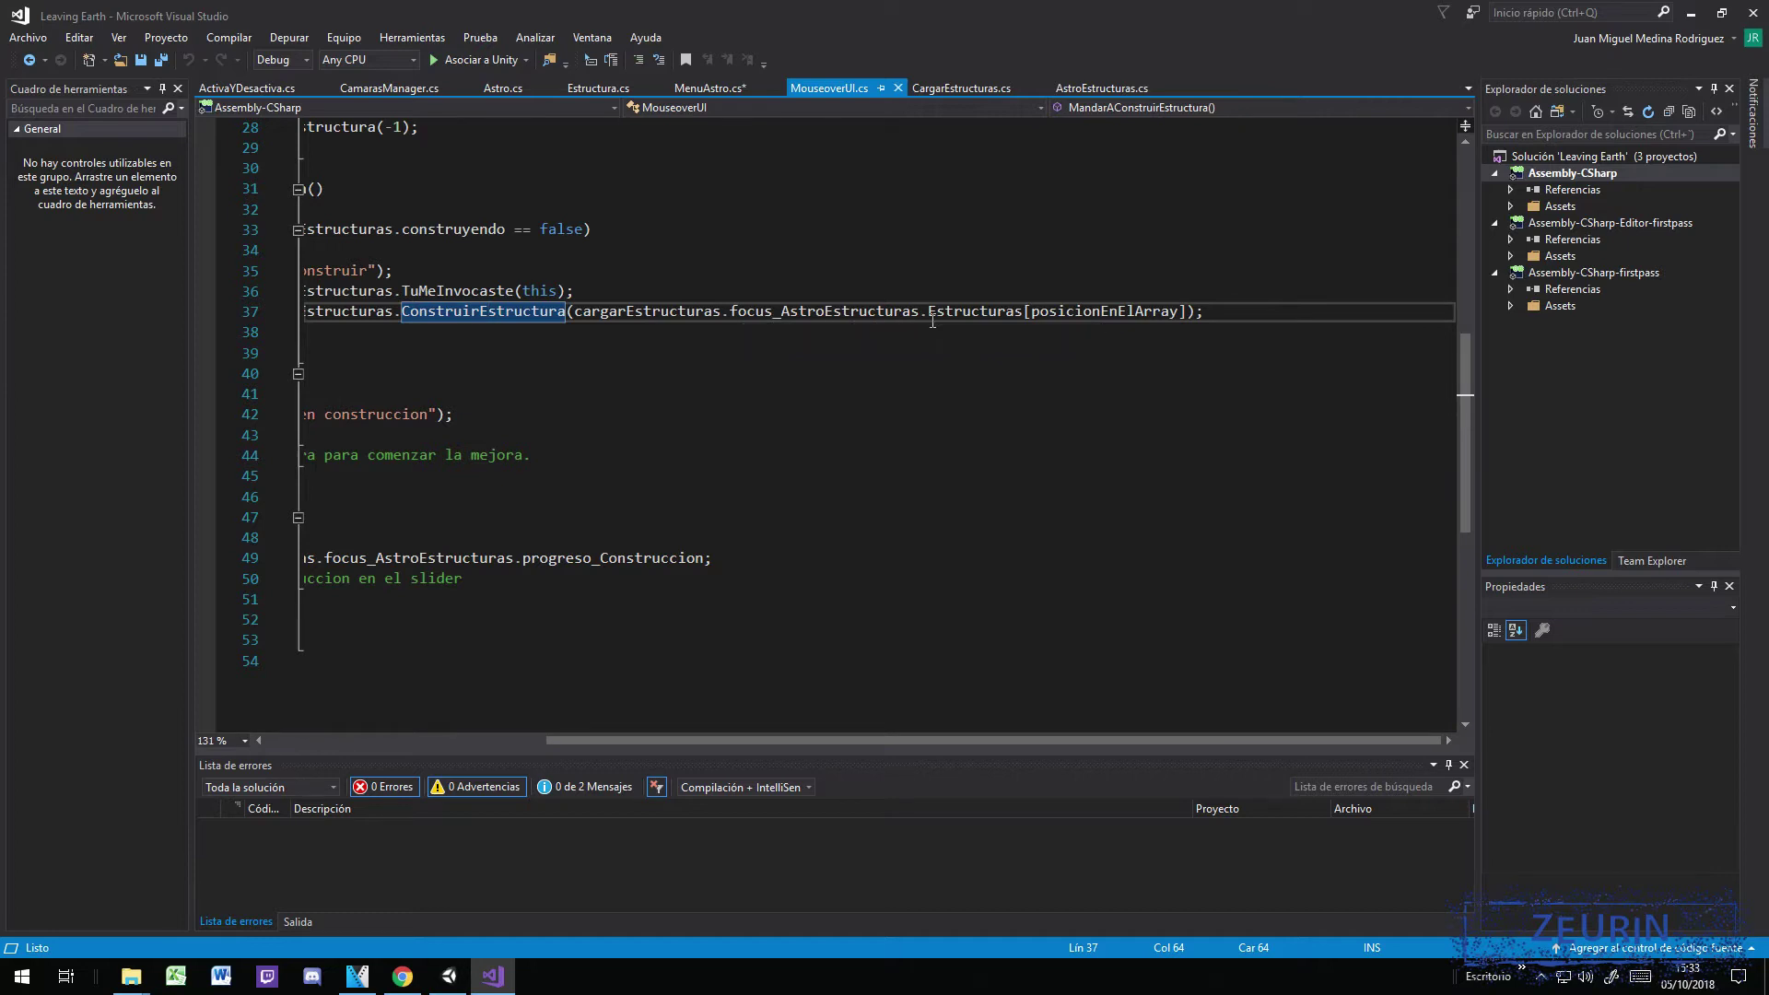
left_click_drag(733, 310, 900, 327)
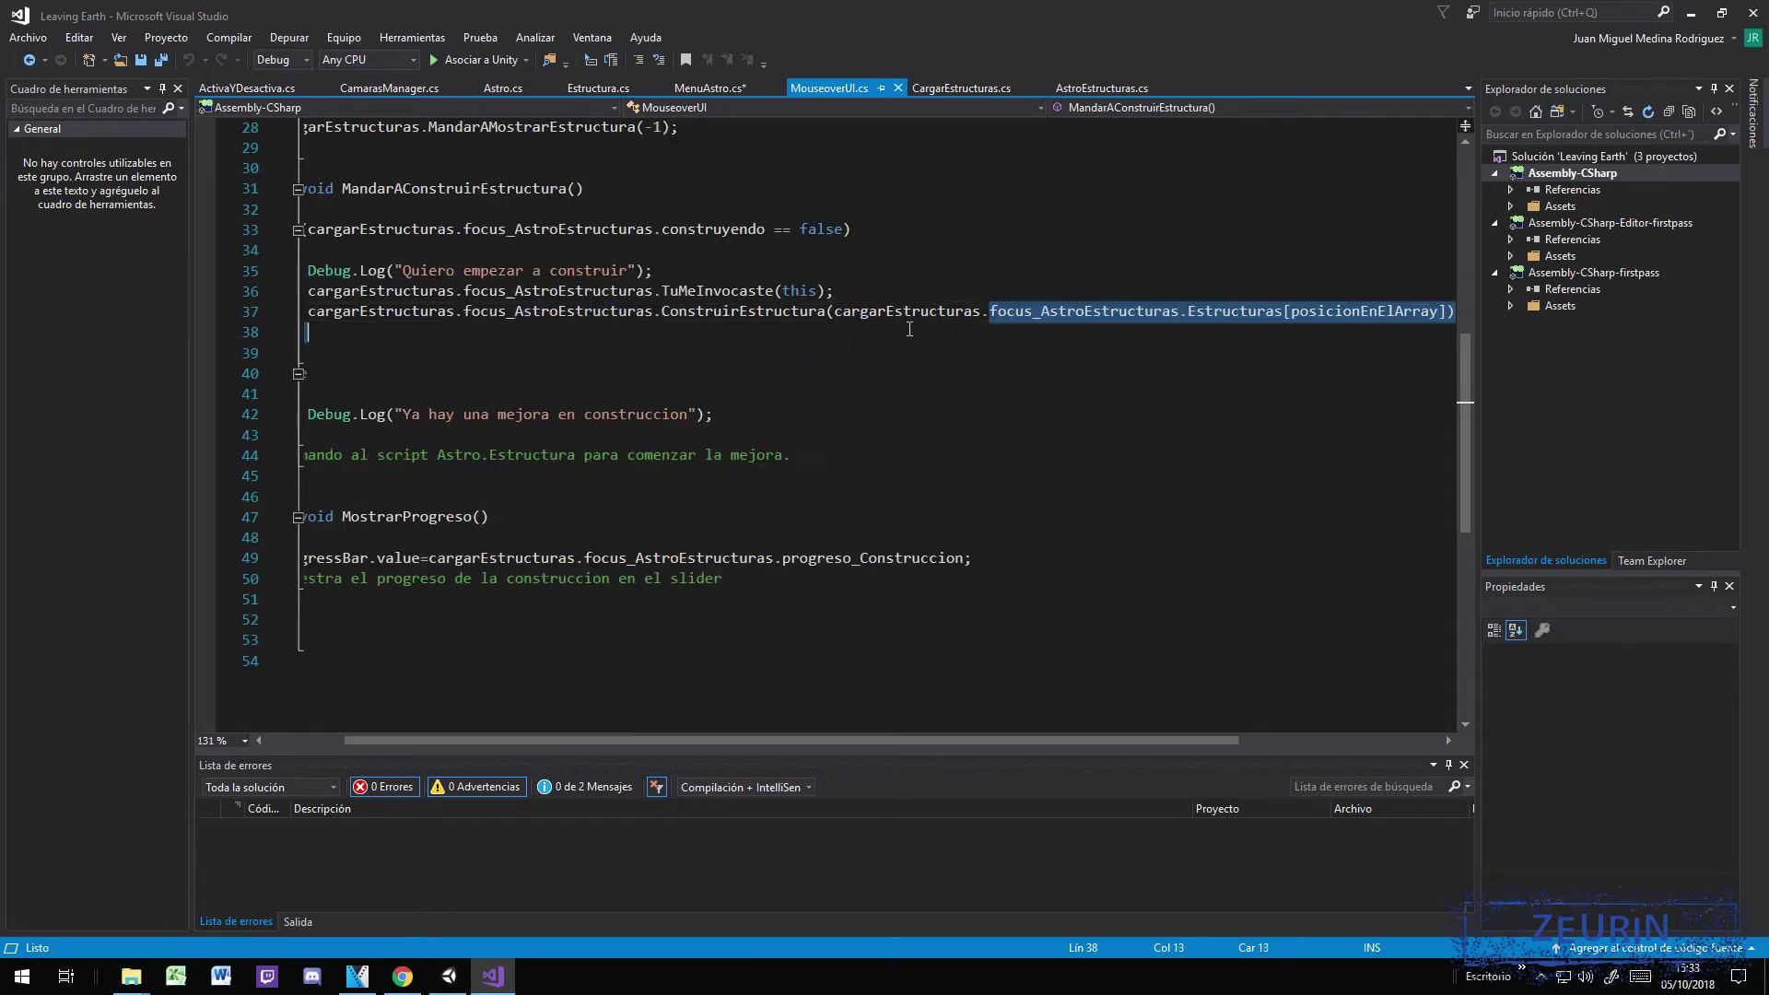
scroll(1200, 355, "down", 3)
scroll(1199, 354, "up", 5)
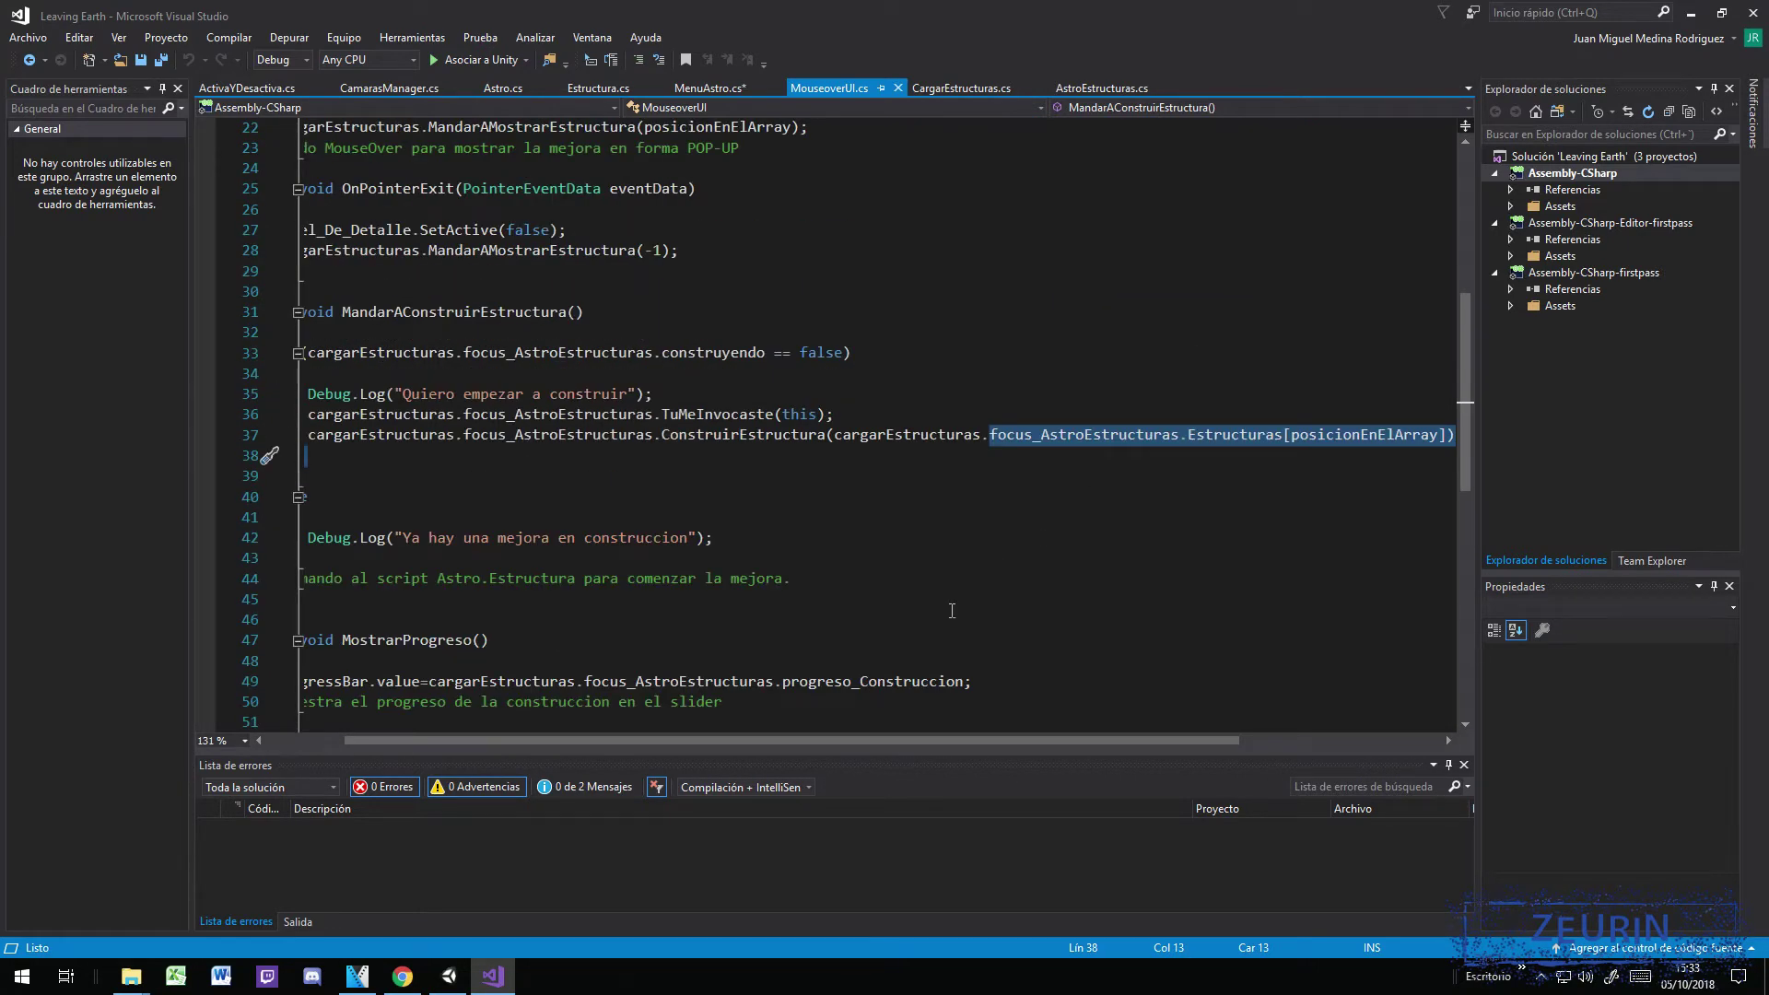
left_click(1205, 455)
left_click(1222, 434)
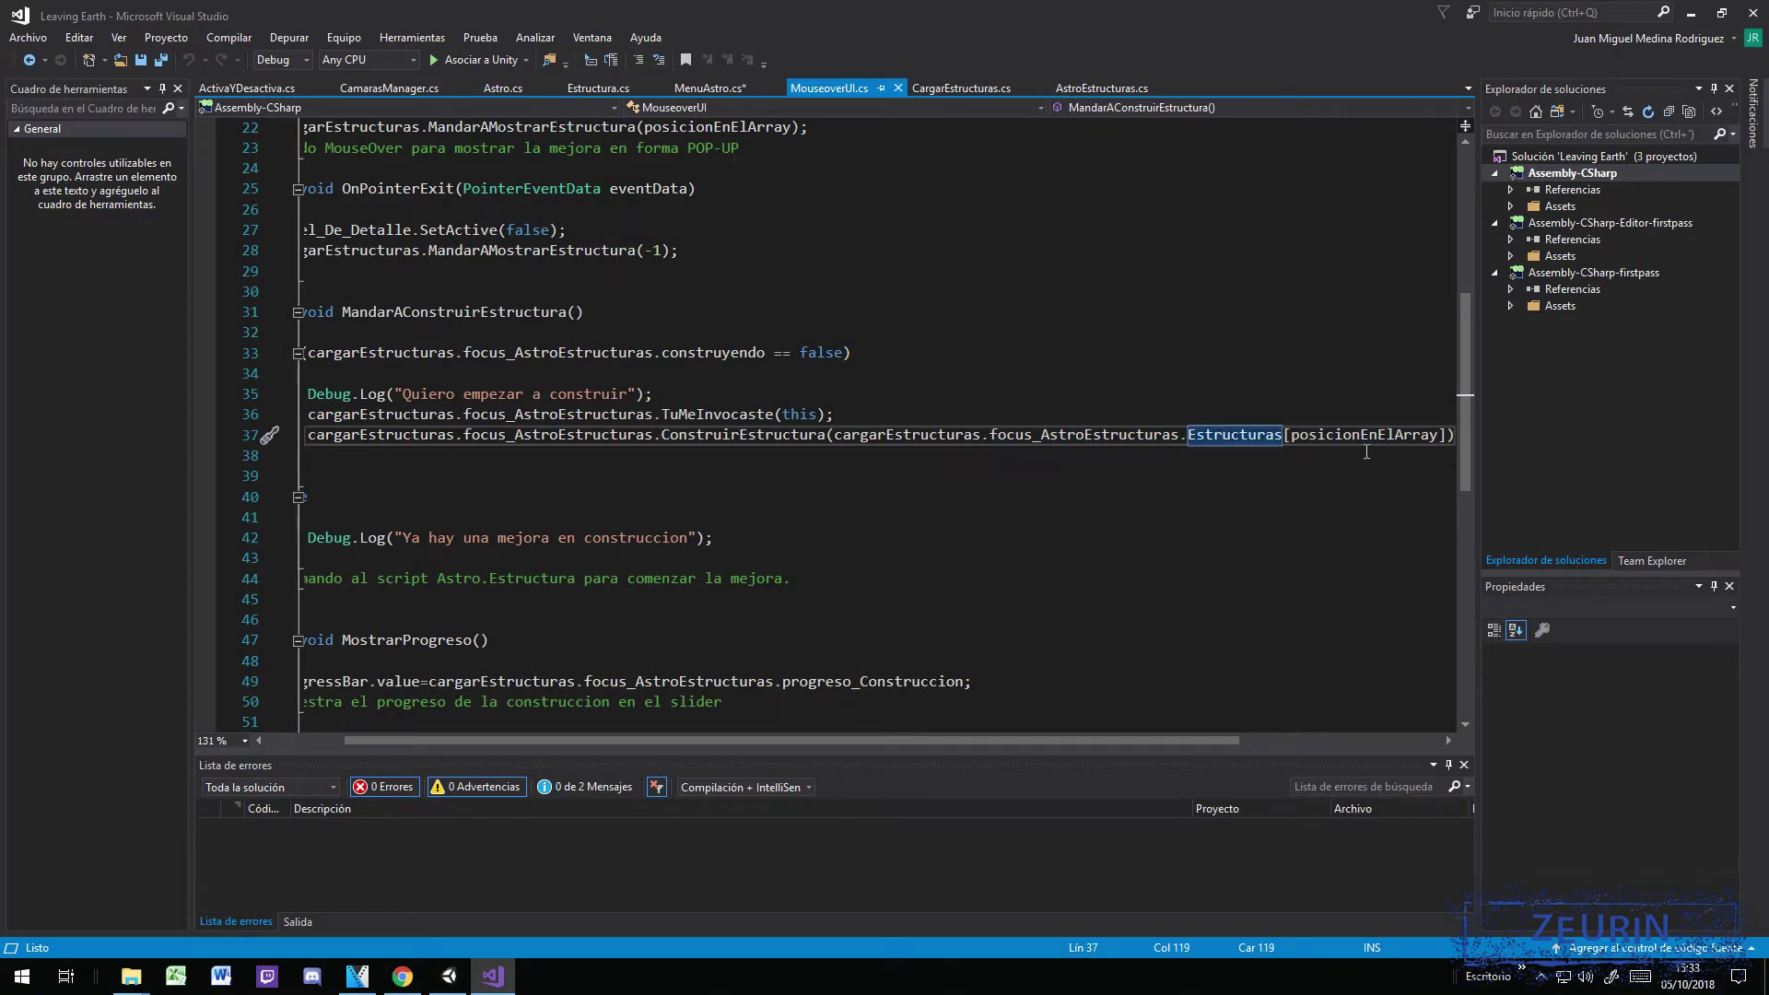
mouse_move(1044, 432)
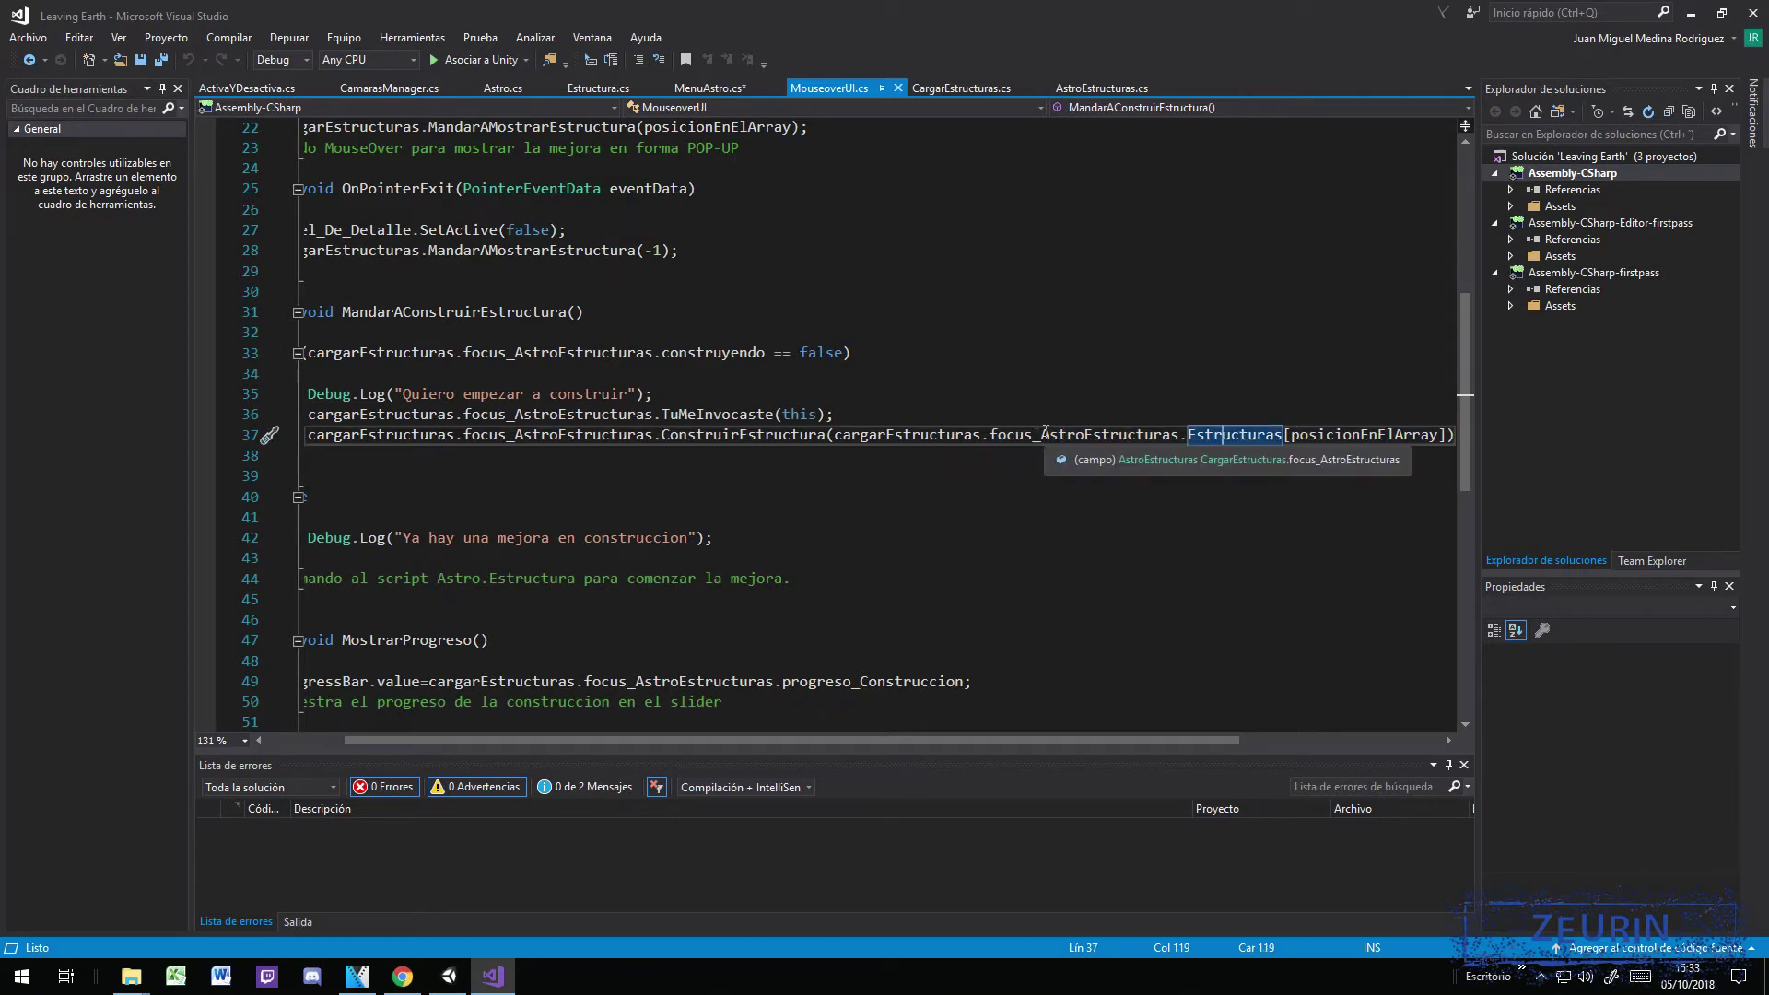
left_click_drag(1003, 434, 1250, 434)
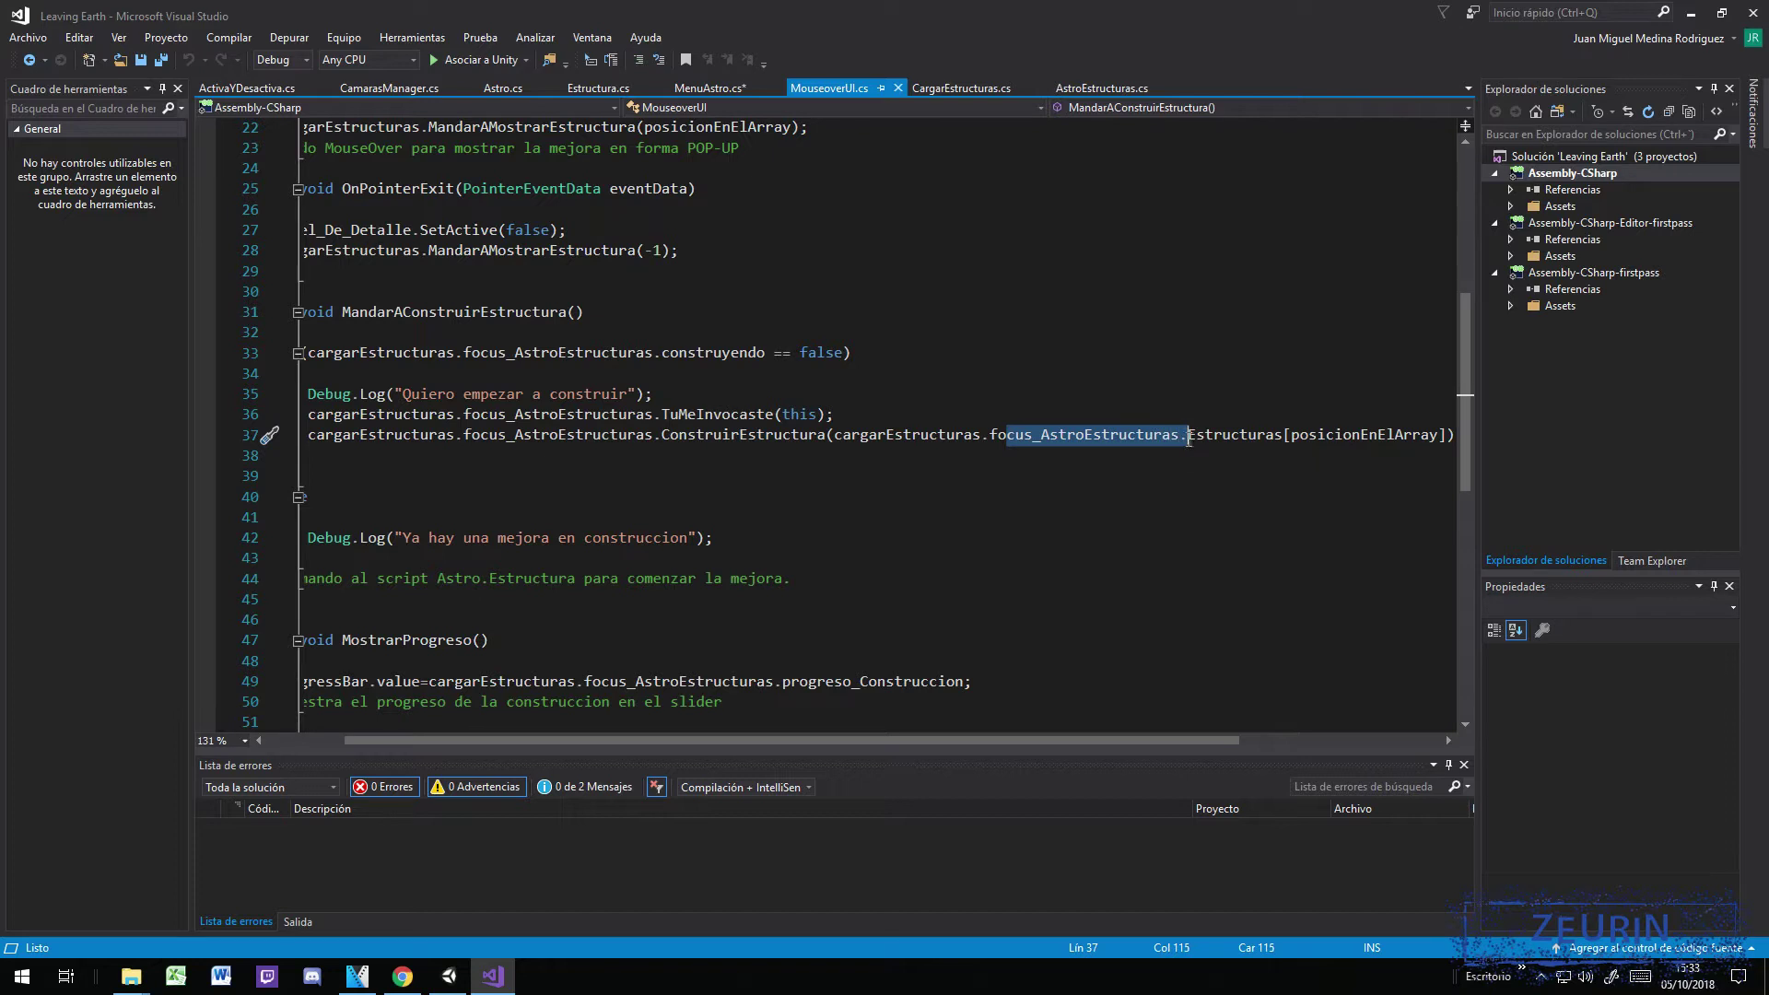
left_click_drag(1250, 434, 1286, 434)
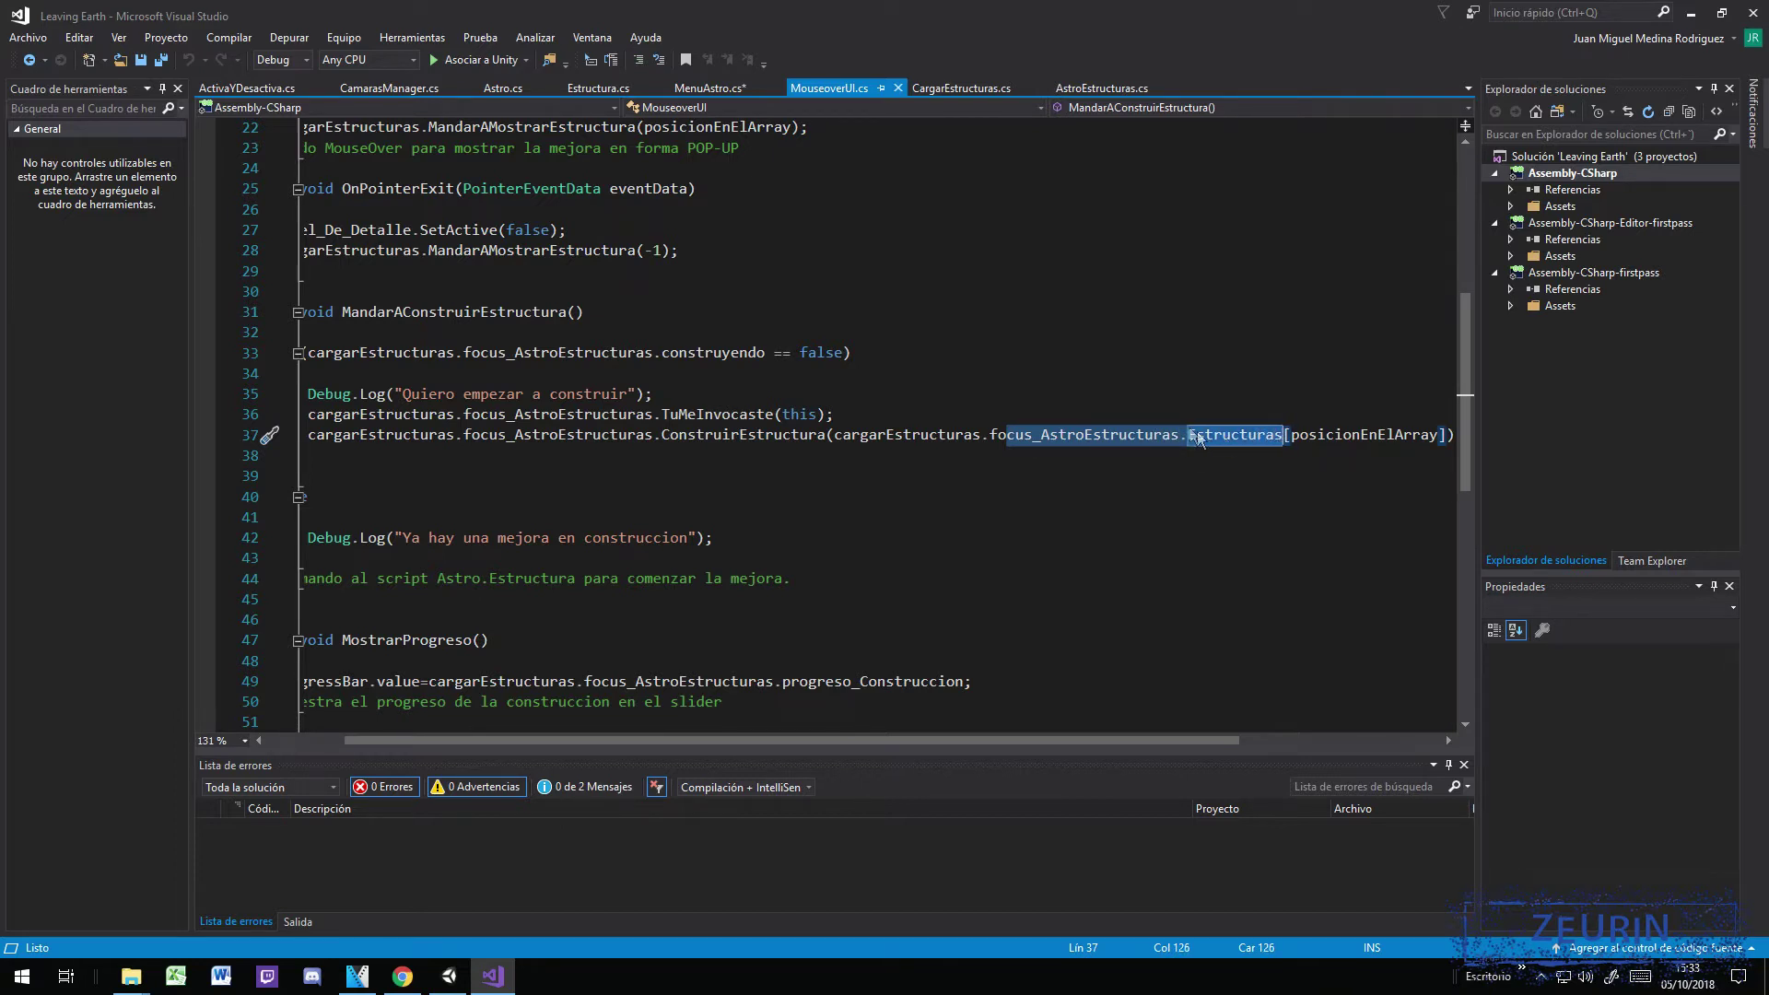
left_click(1286, 434)
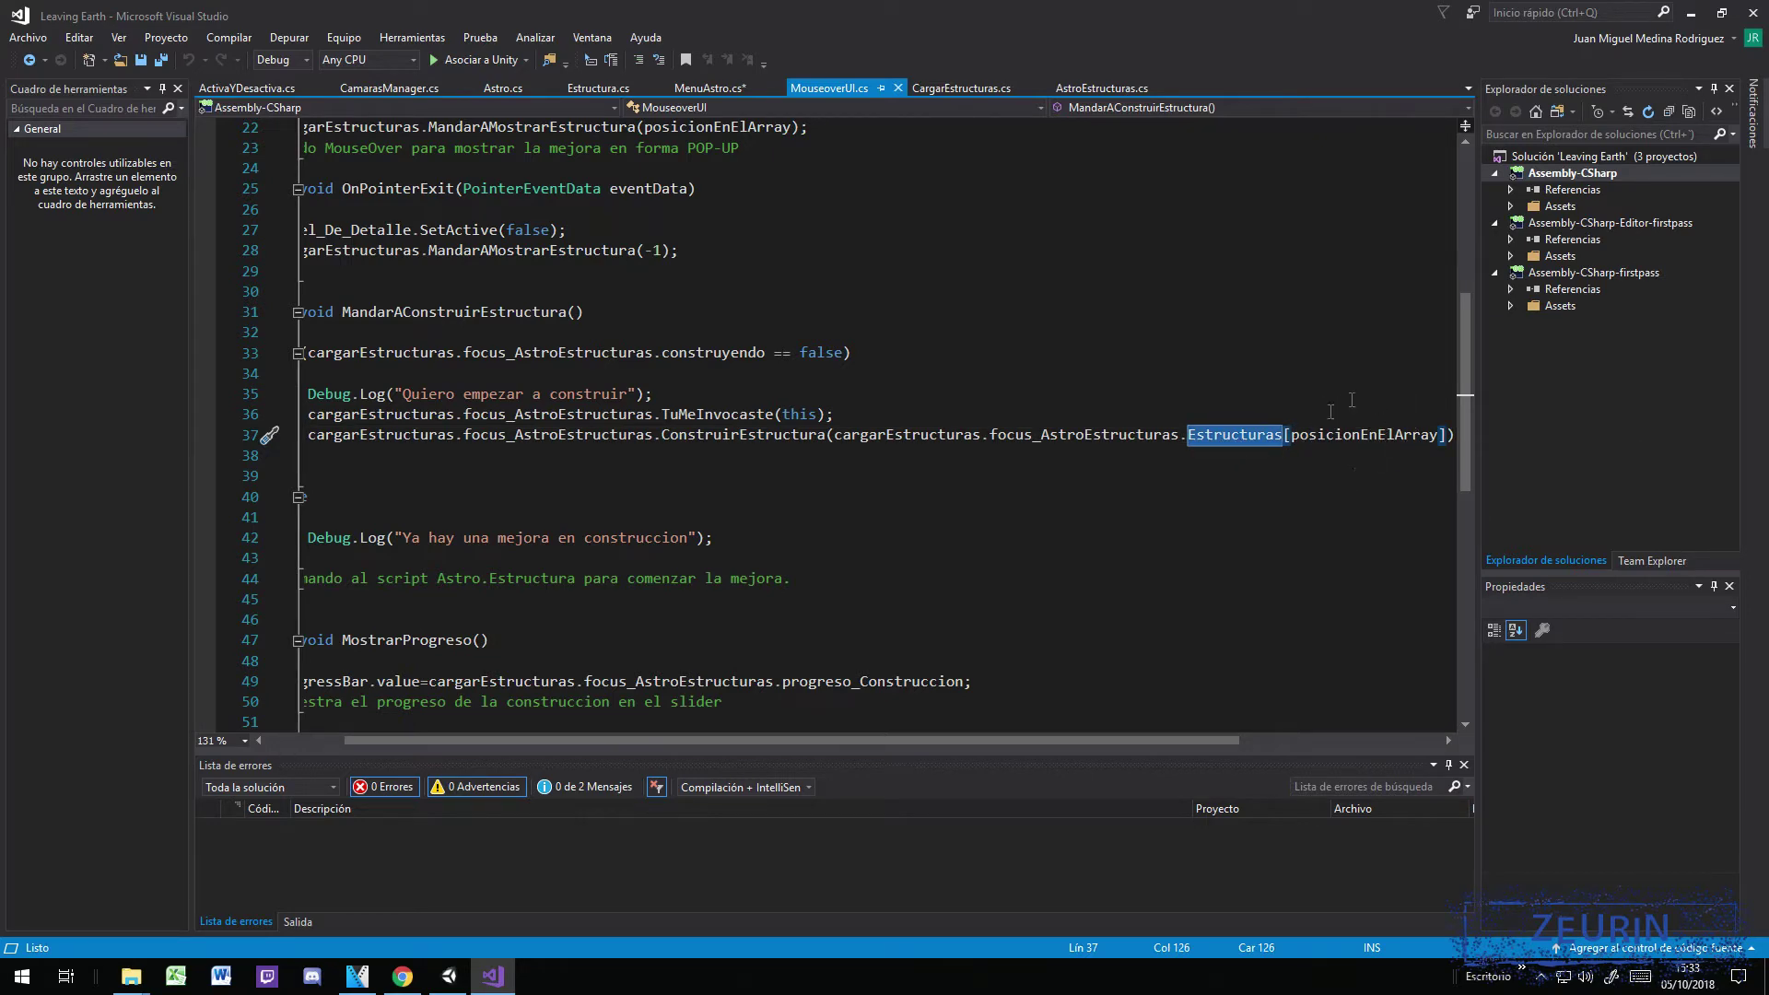
scroll(569, 351, "up", 3)
scroll(553, 341, "up", 2)
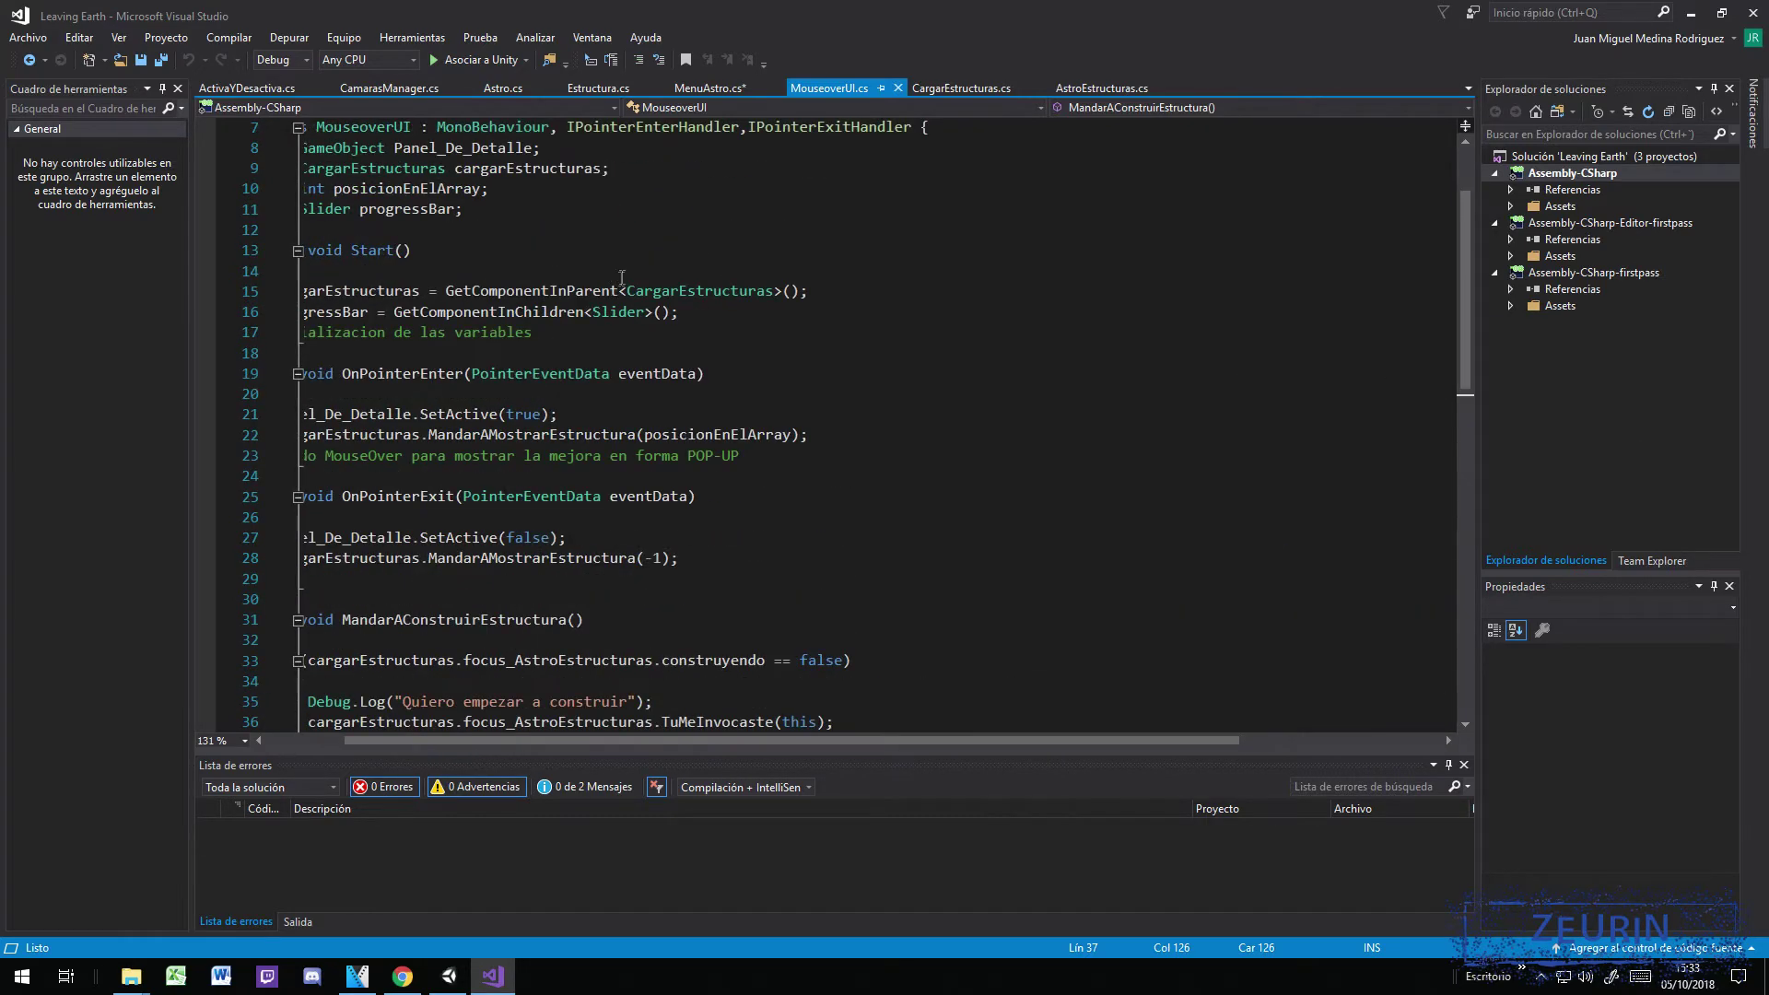
scroll(516, 327, "up", 2)
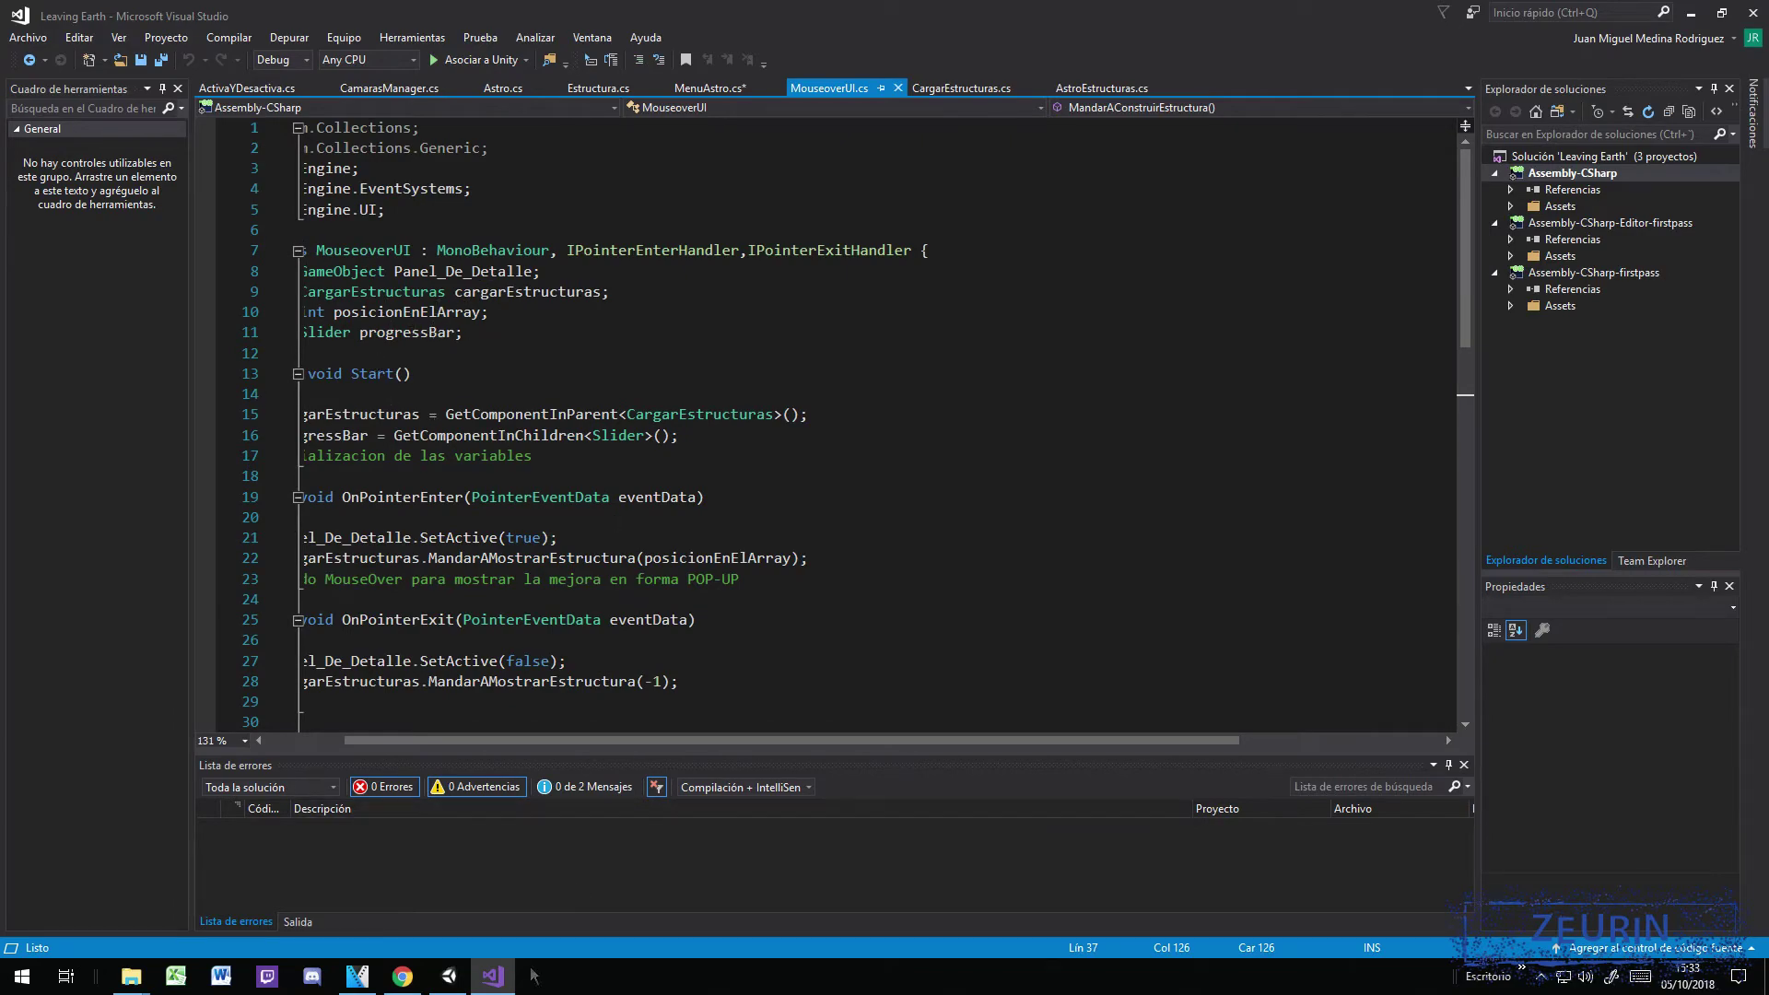
left_click(449, 977)
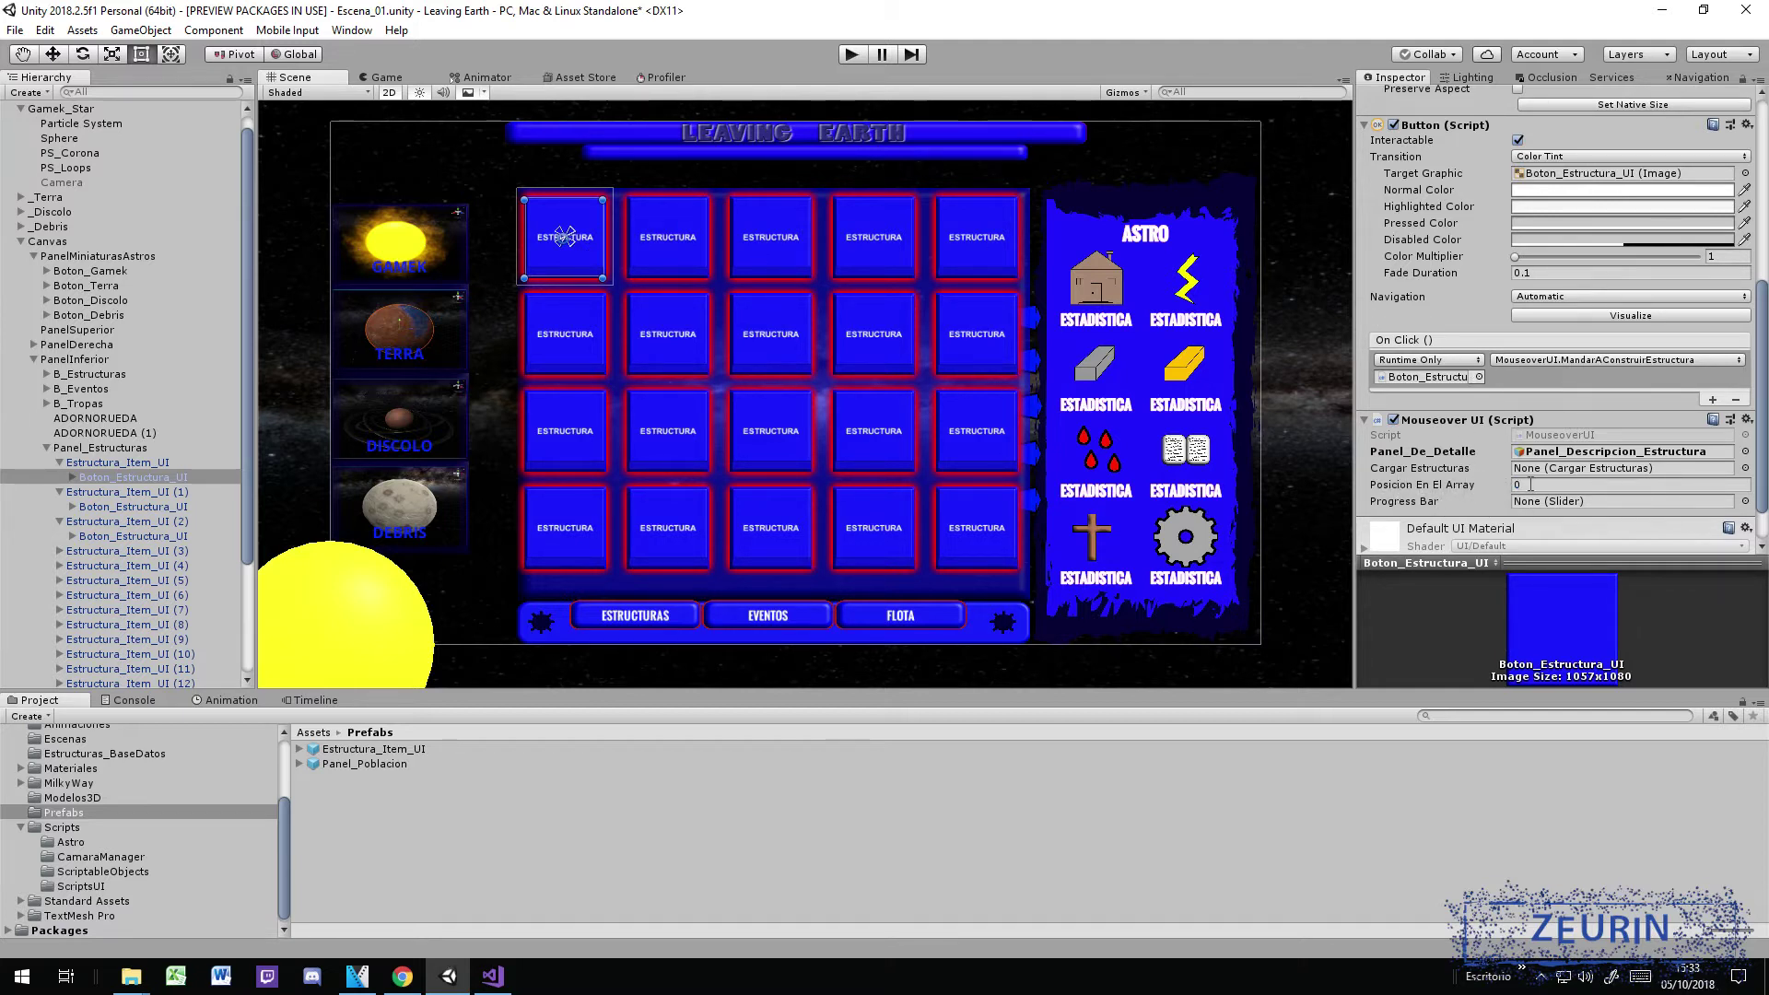
left_click(664, 258)
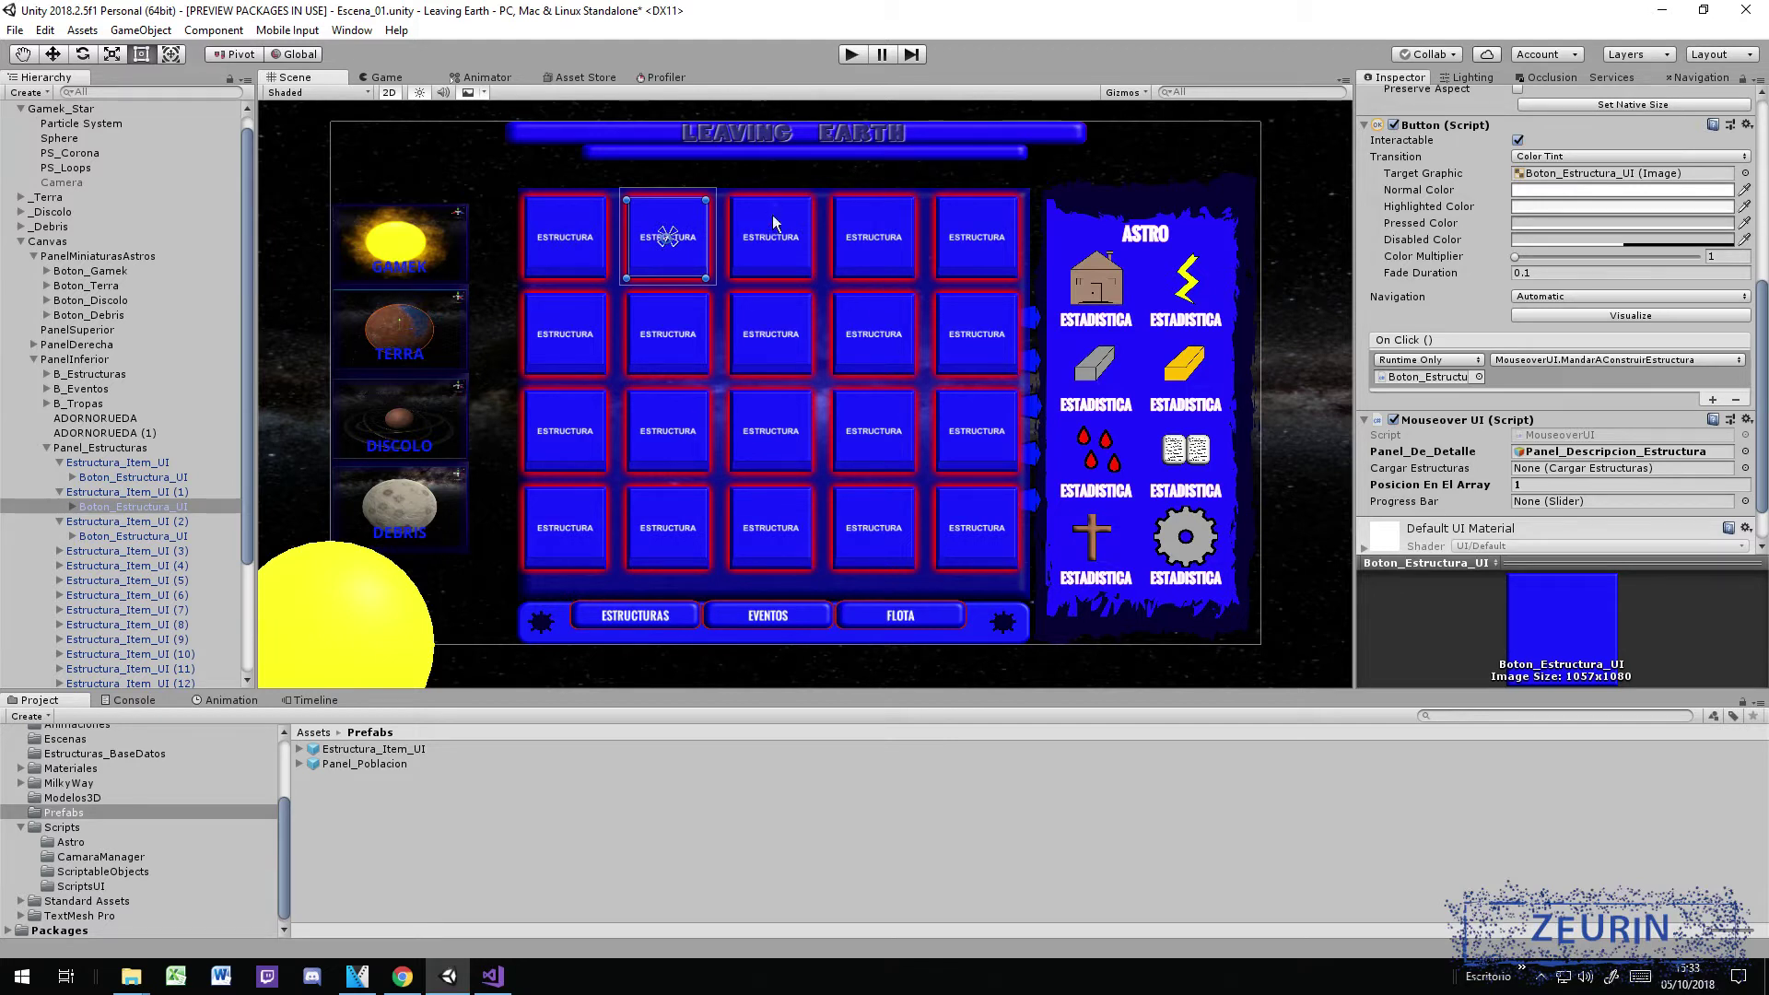
left_click(774, 250)
left_click(903, 231)
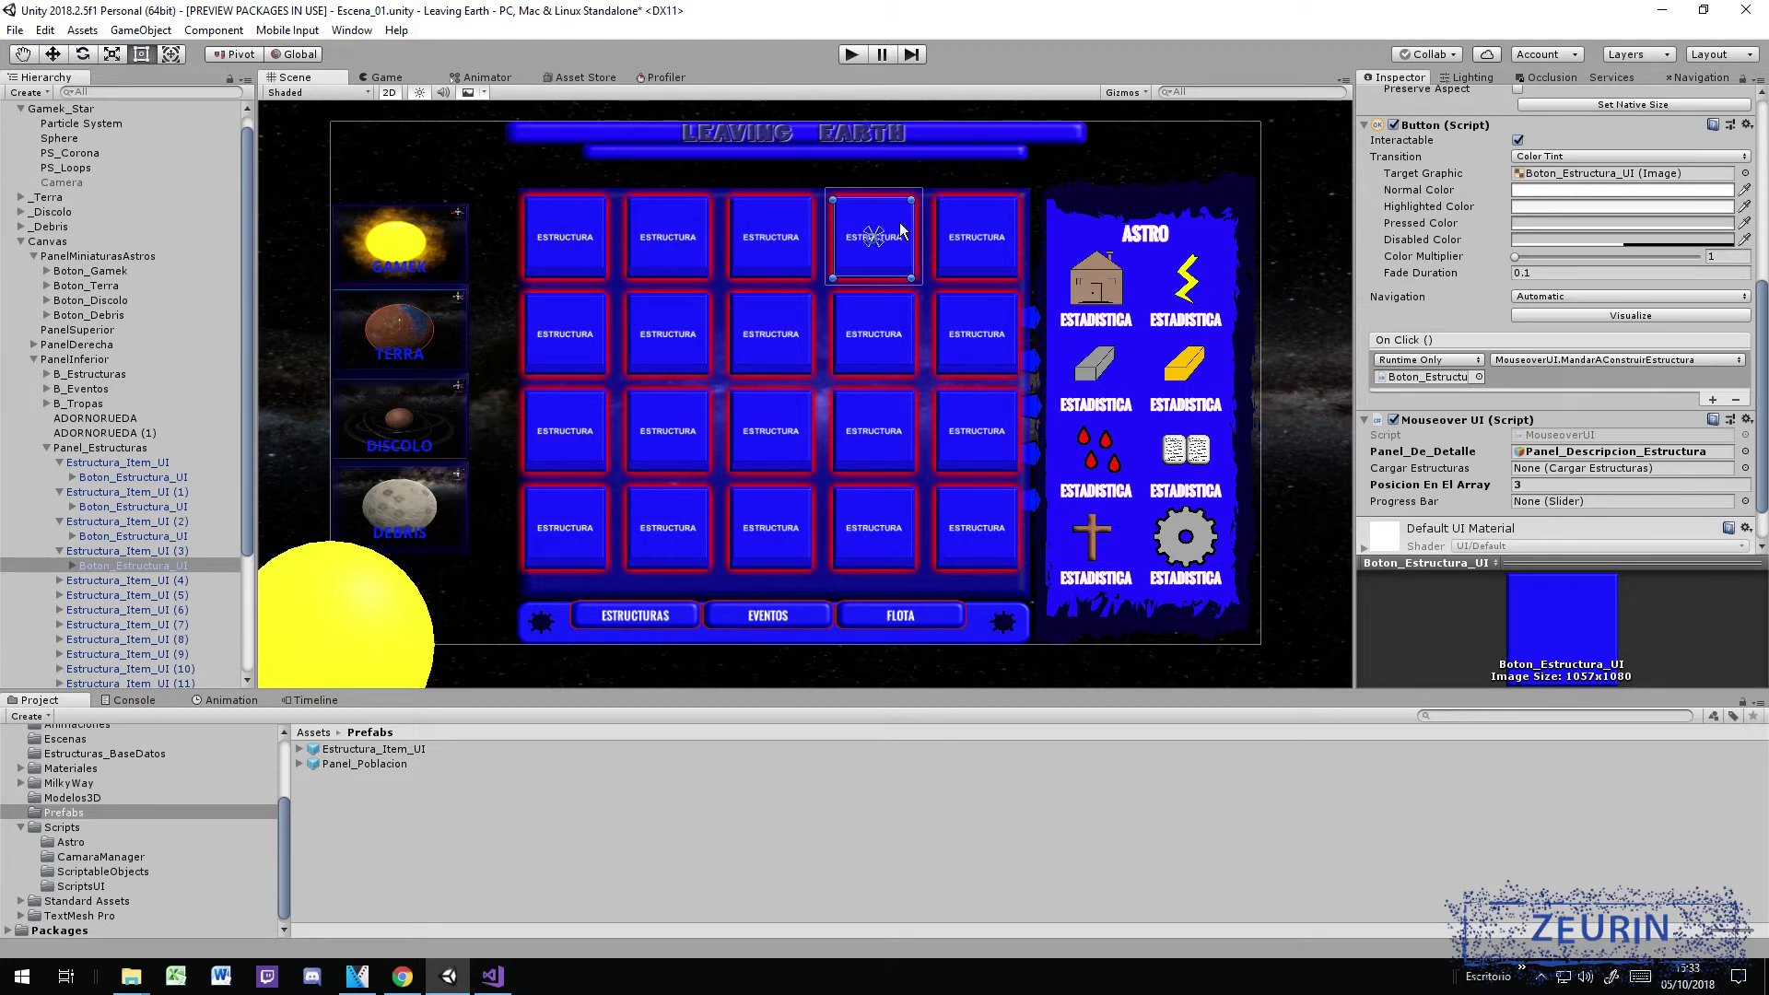
left_click(984, 240)
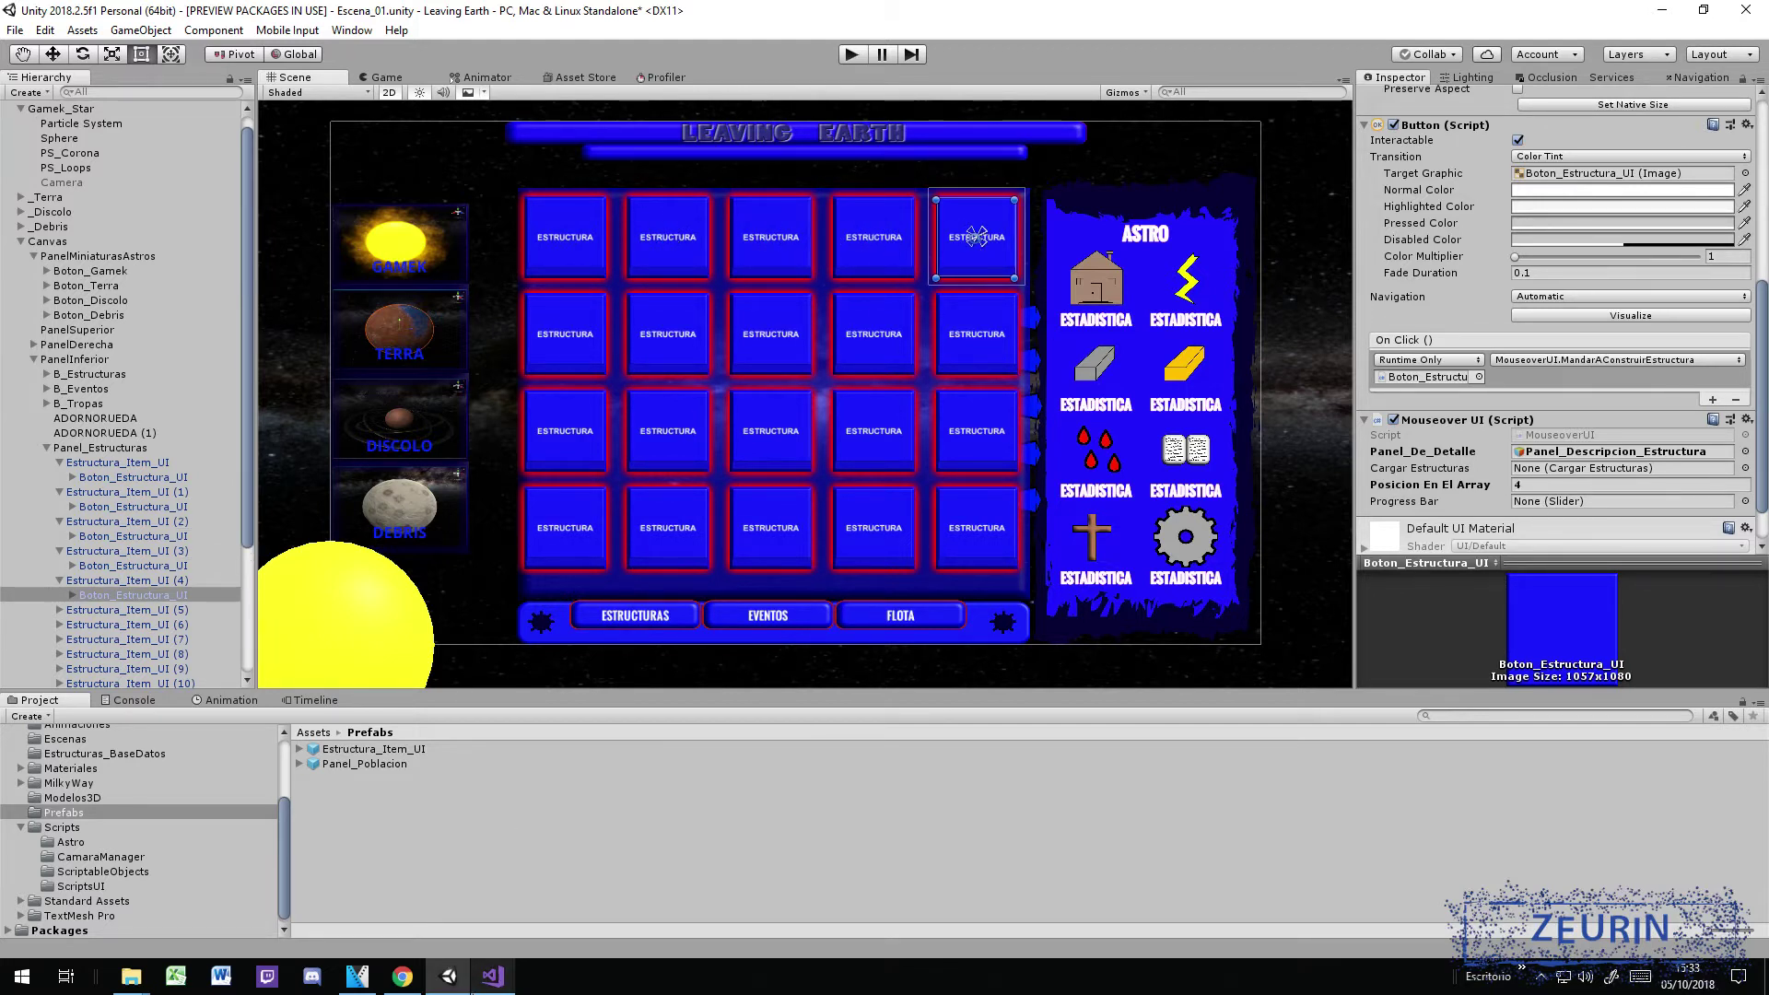
left_click(493, 975)
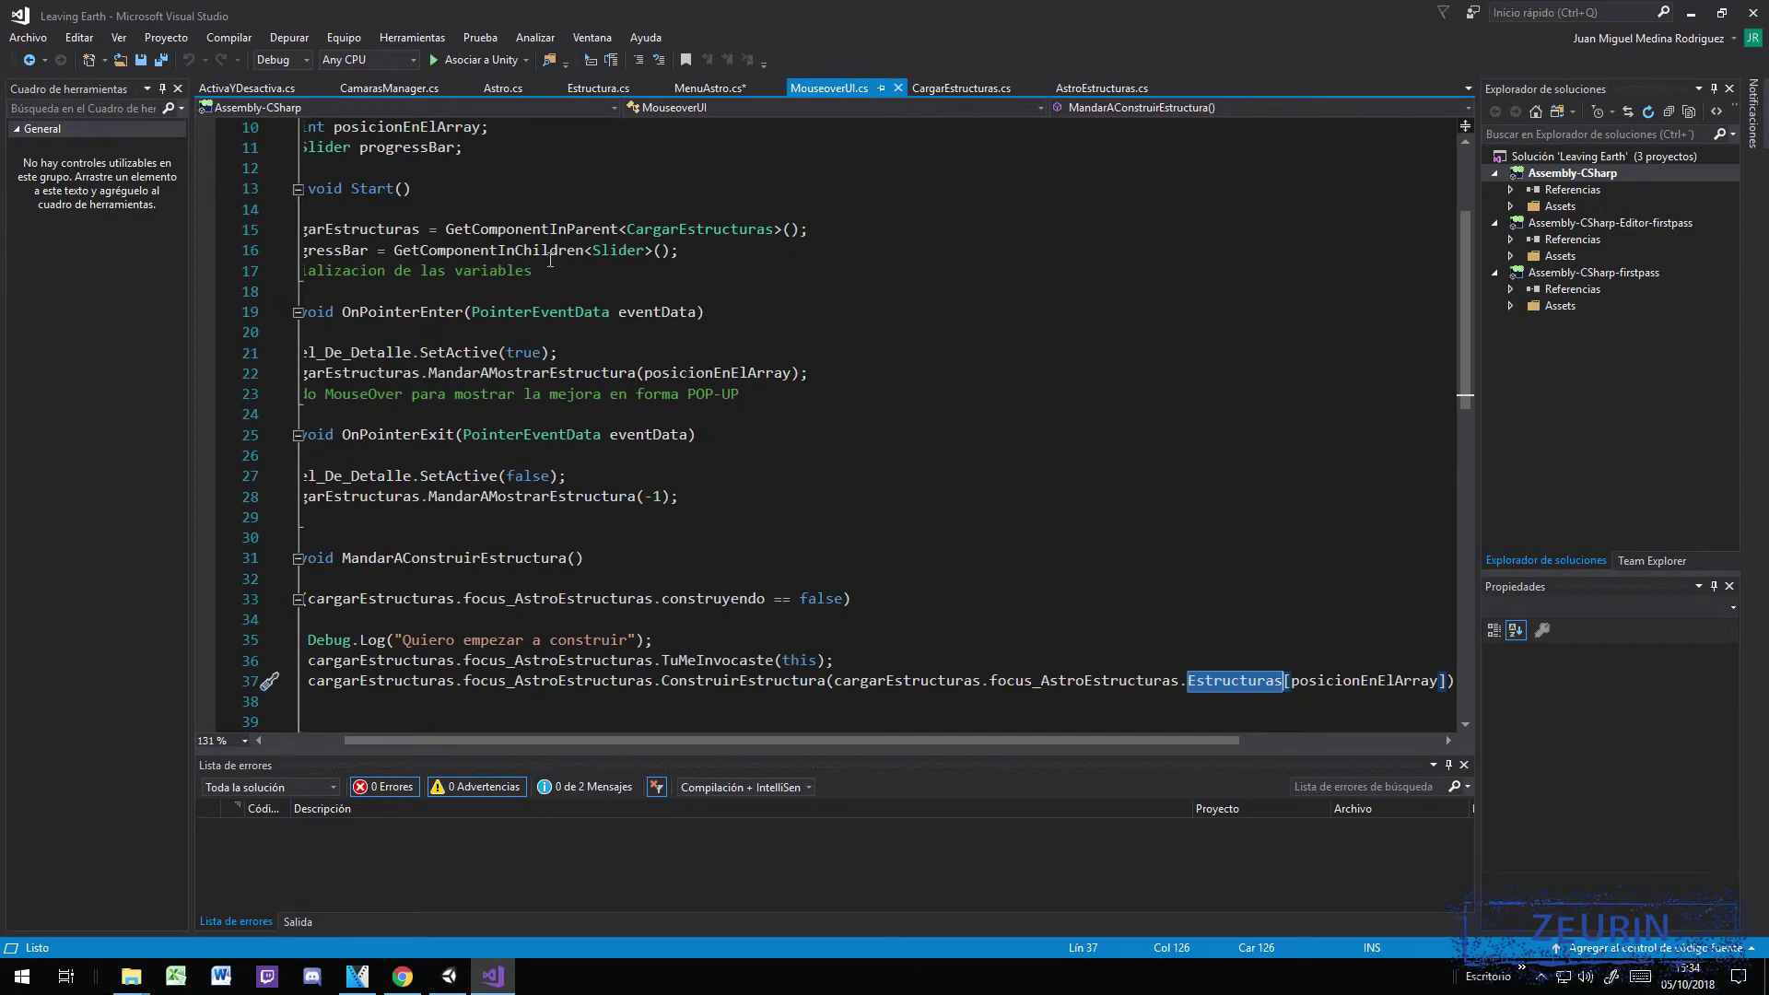
scroll(762, 354, "down", 3)
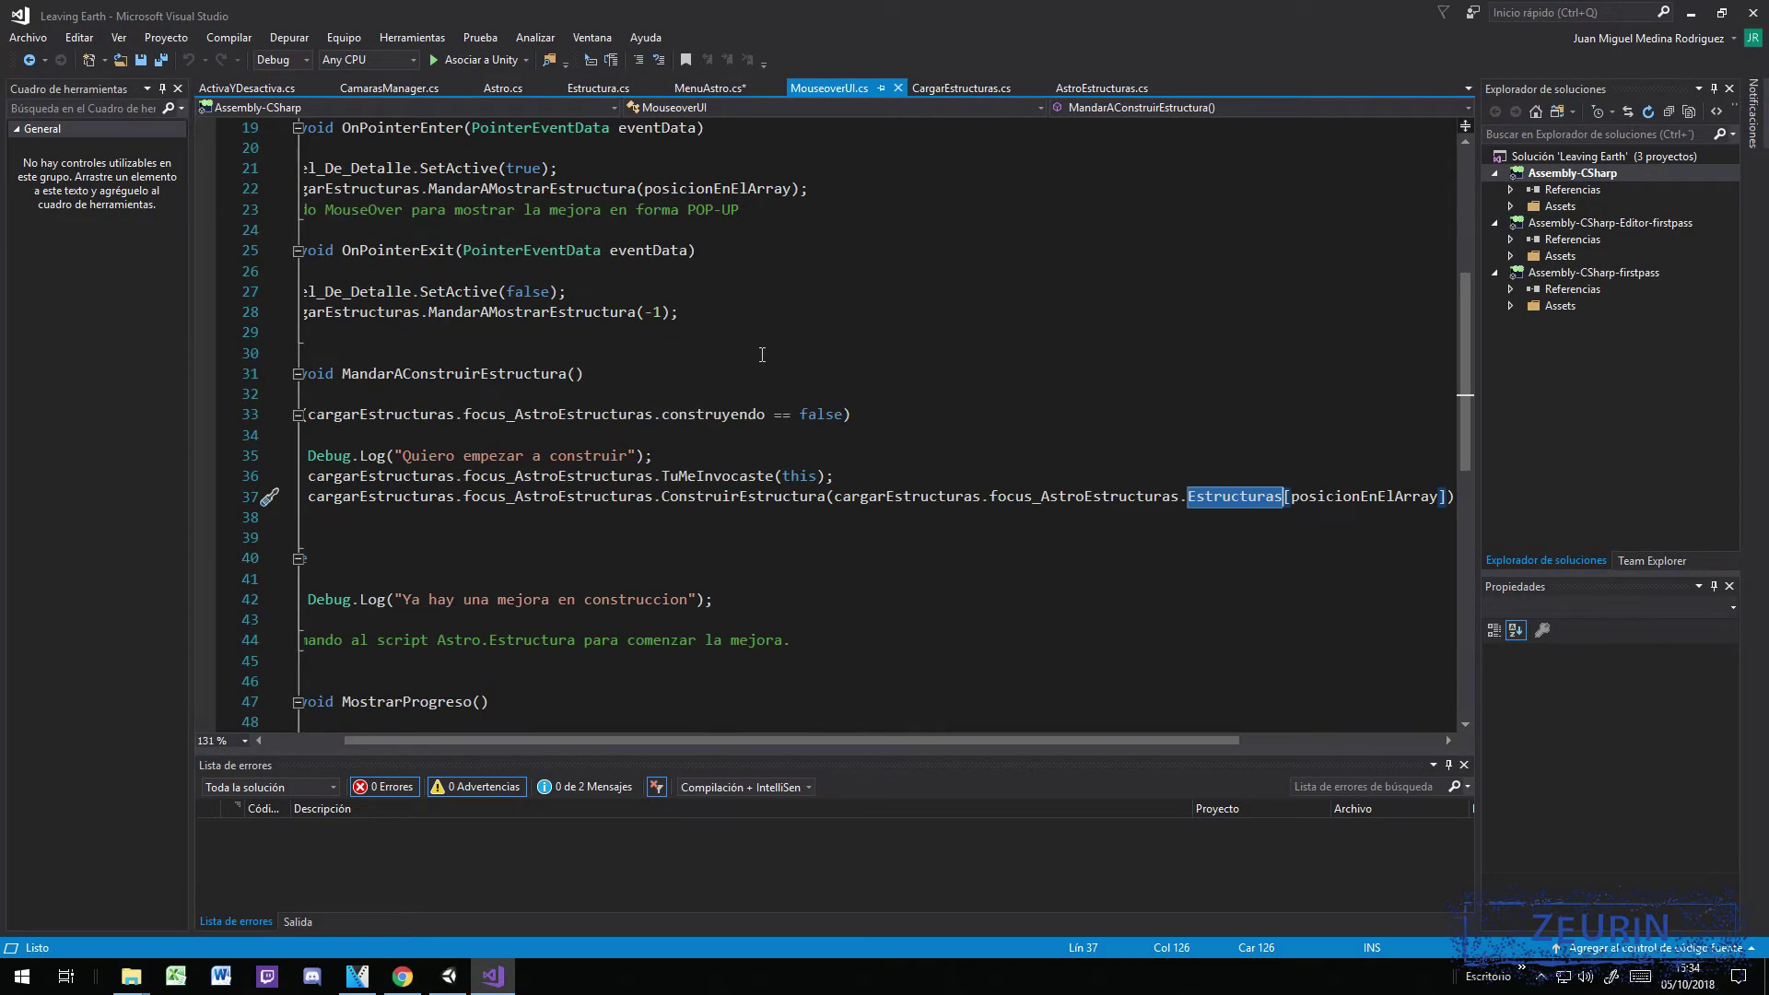
left_click_drag(750, 737, 672, 737)
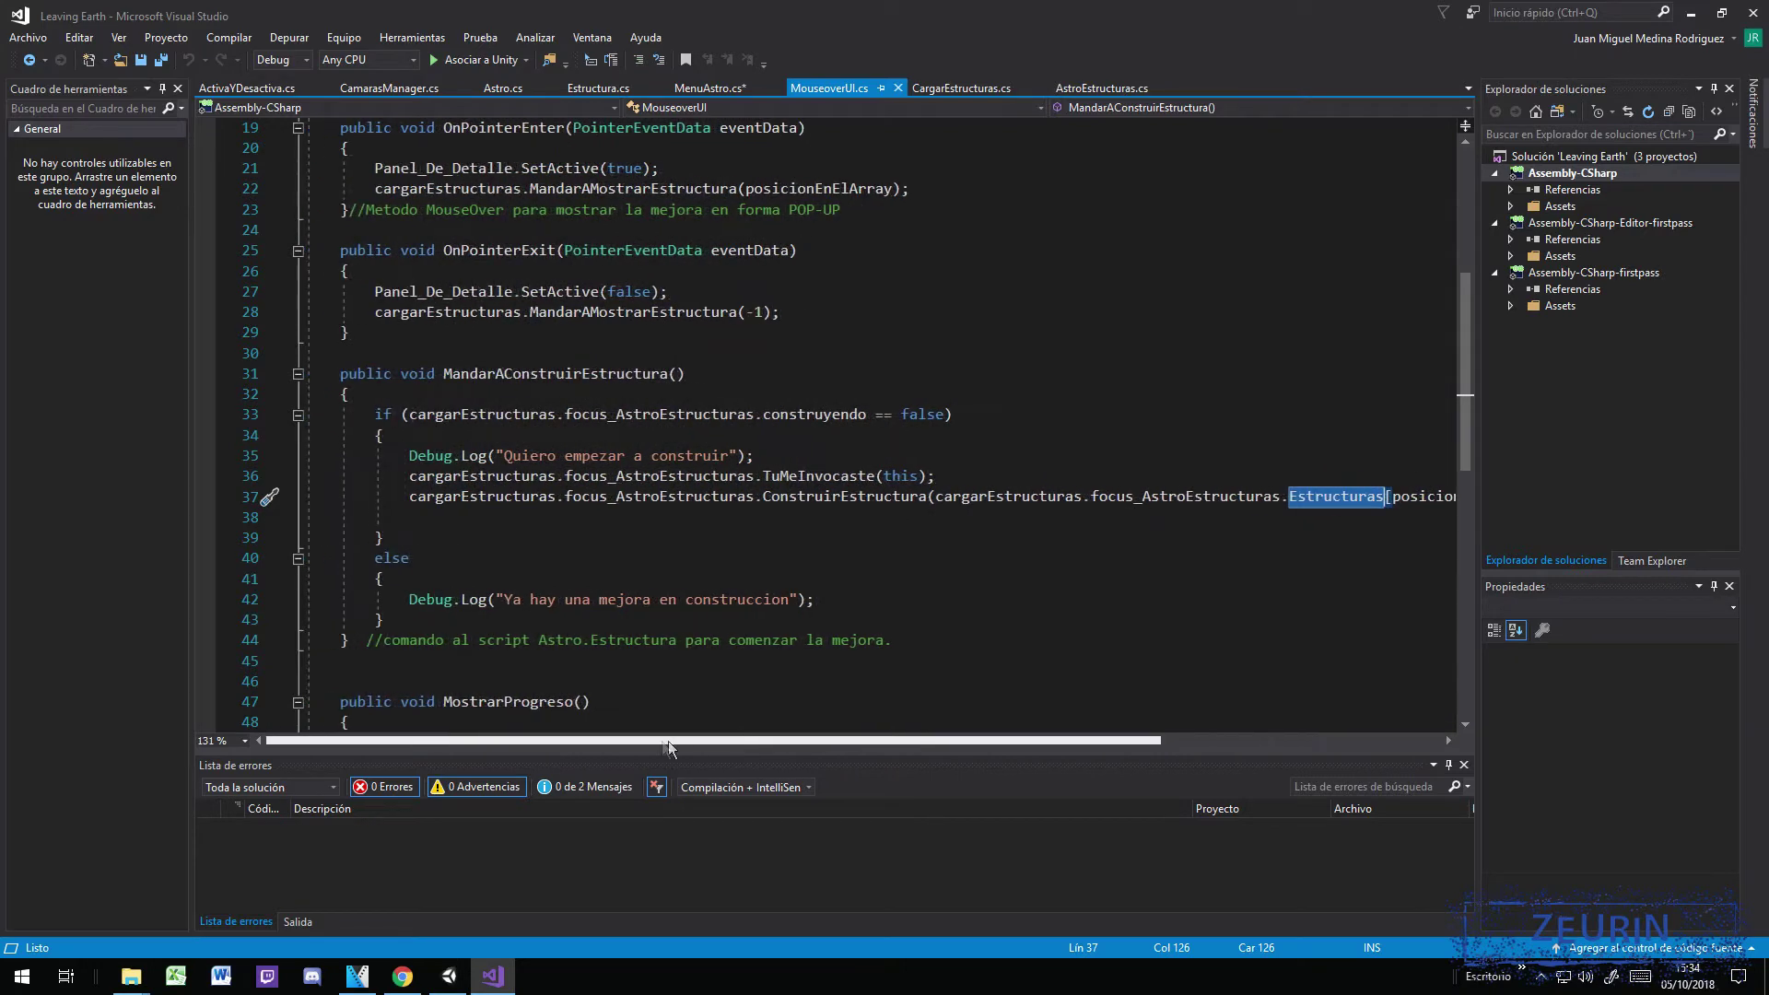
scroll(647, 578, "down", 2)
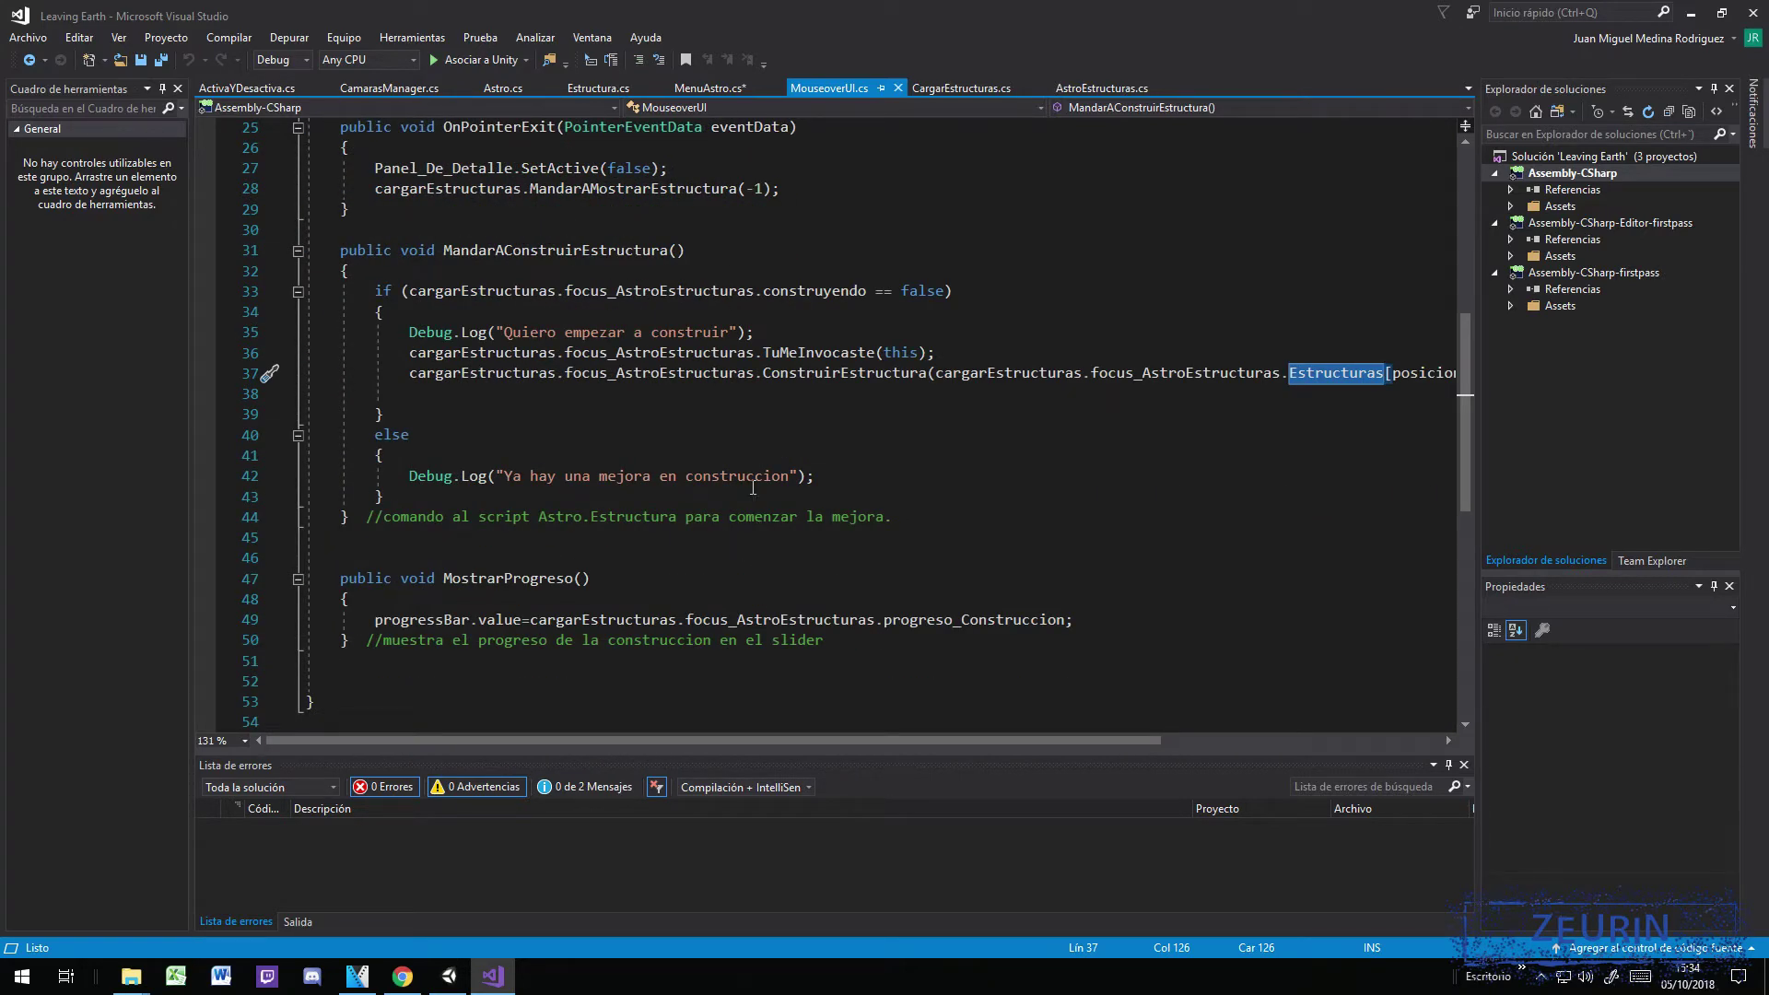
mouse_move(495, 485)
scroll(619, 380, "down", 2)
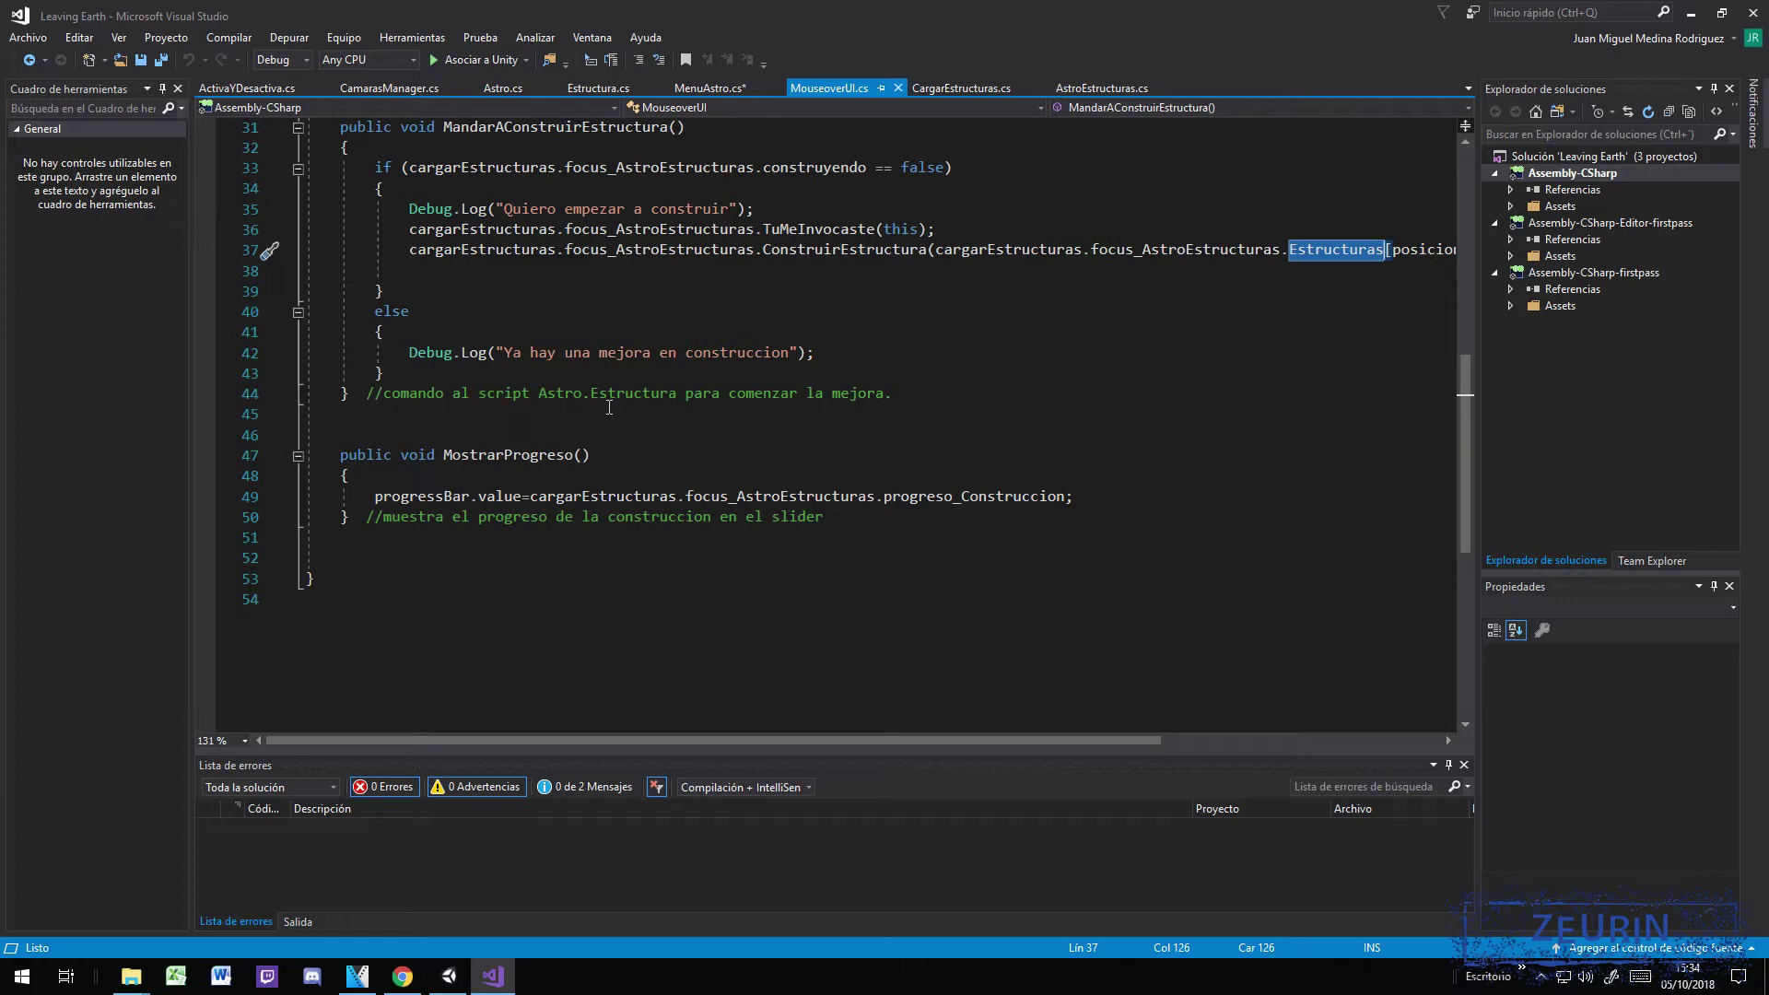
scroll(609, 407, "up", 2)
scroll(609, 407, "up", 2)
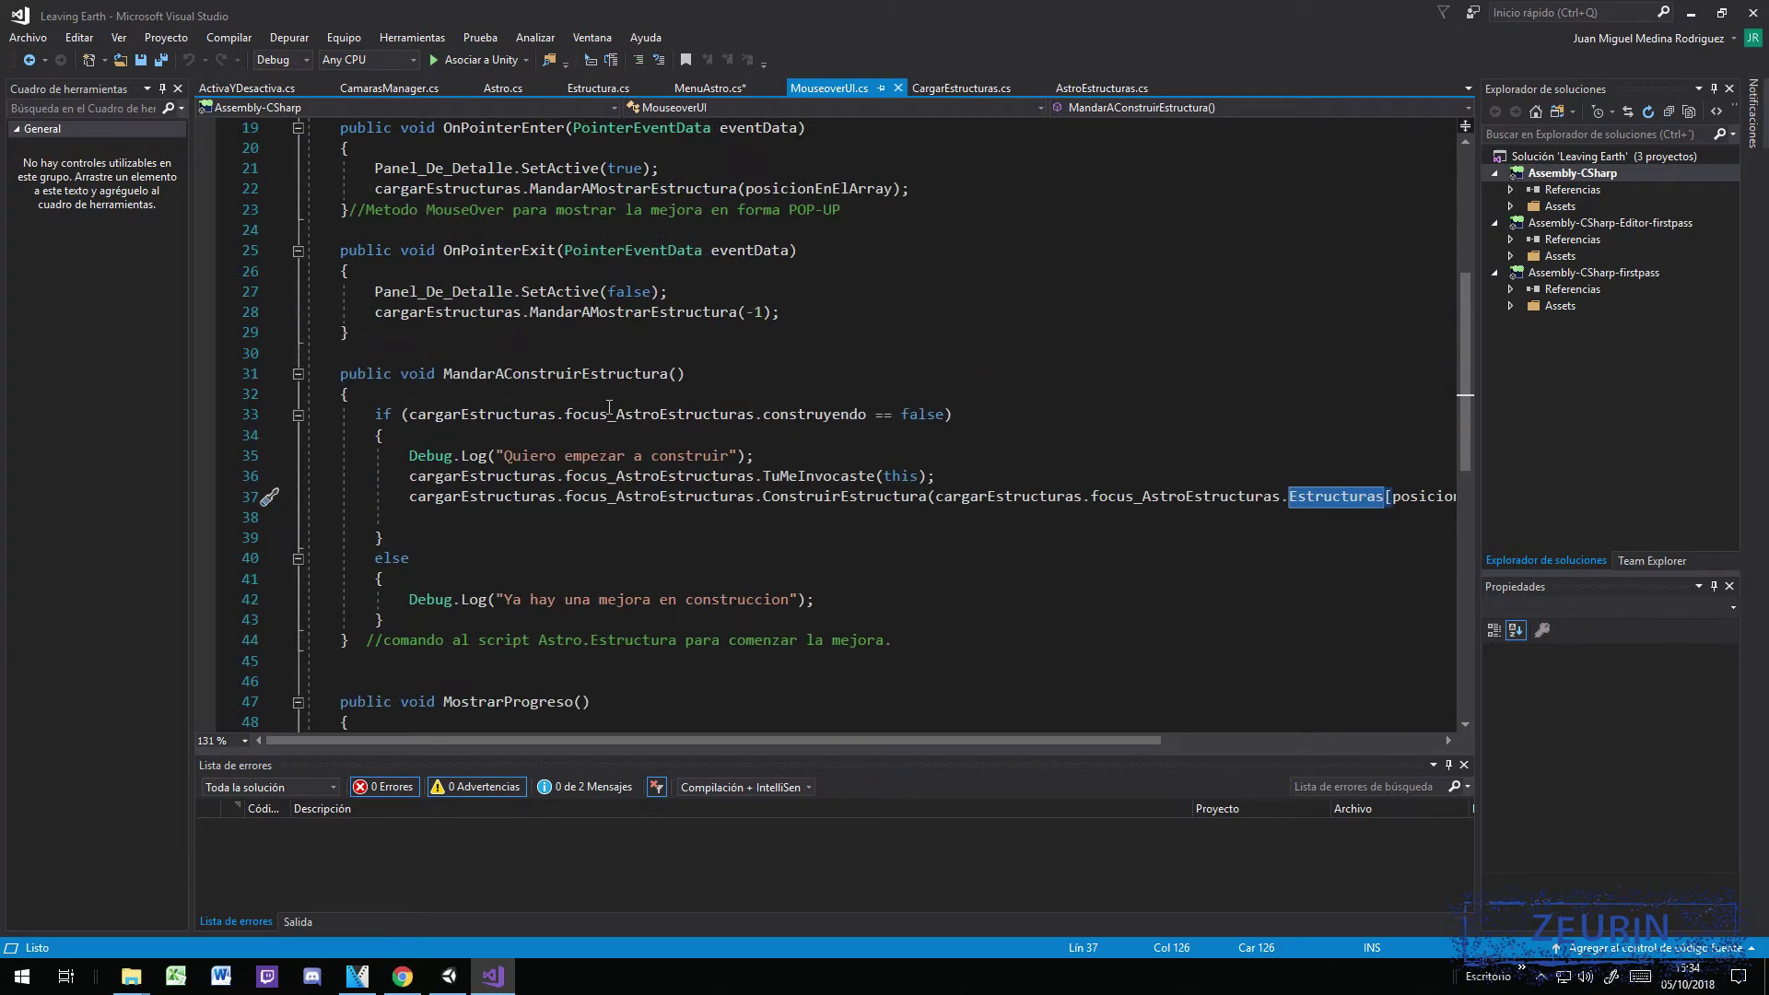
scroll(609, 407, "down", 4)
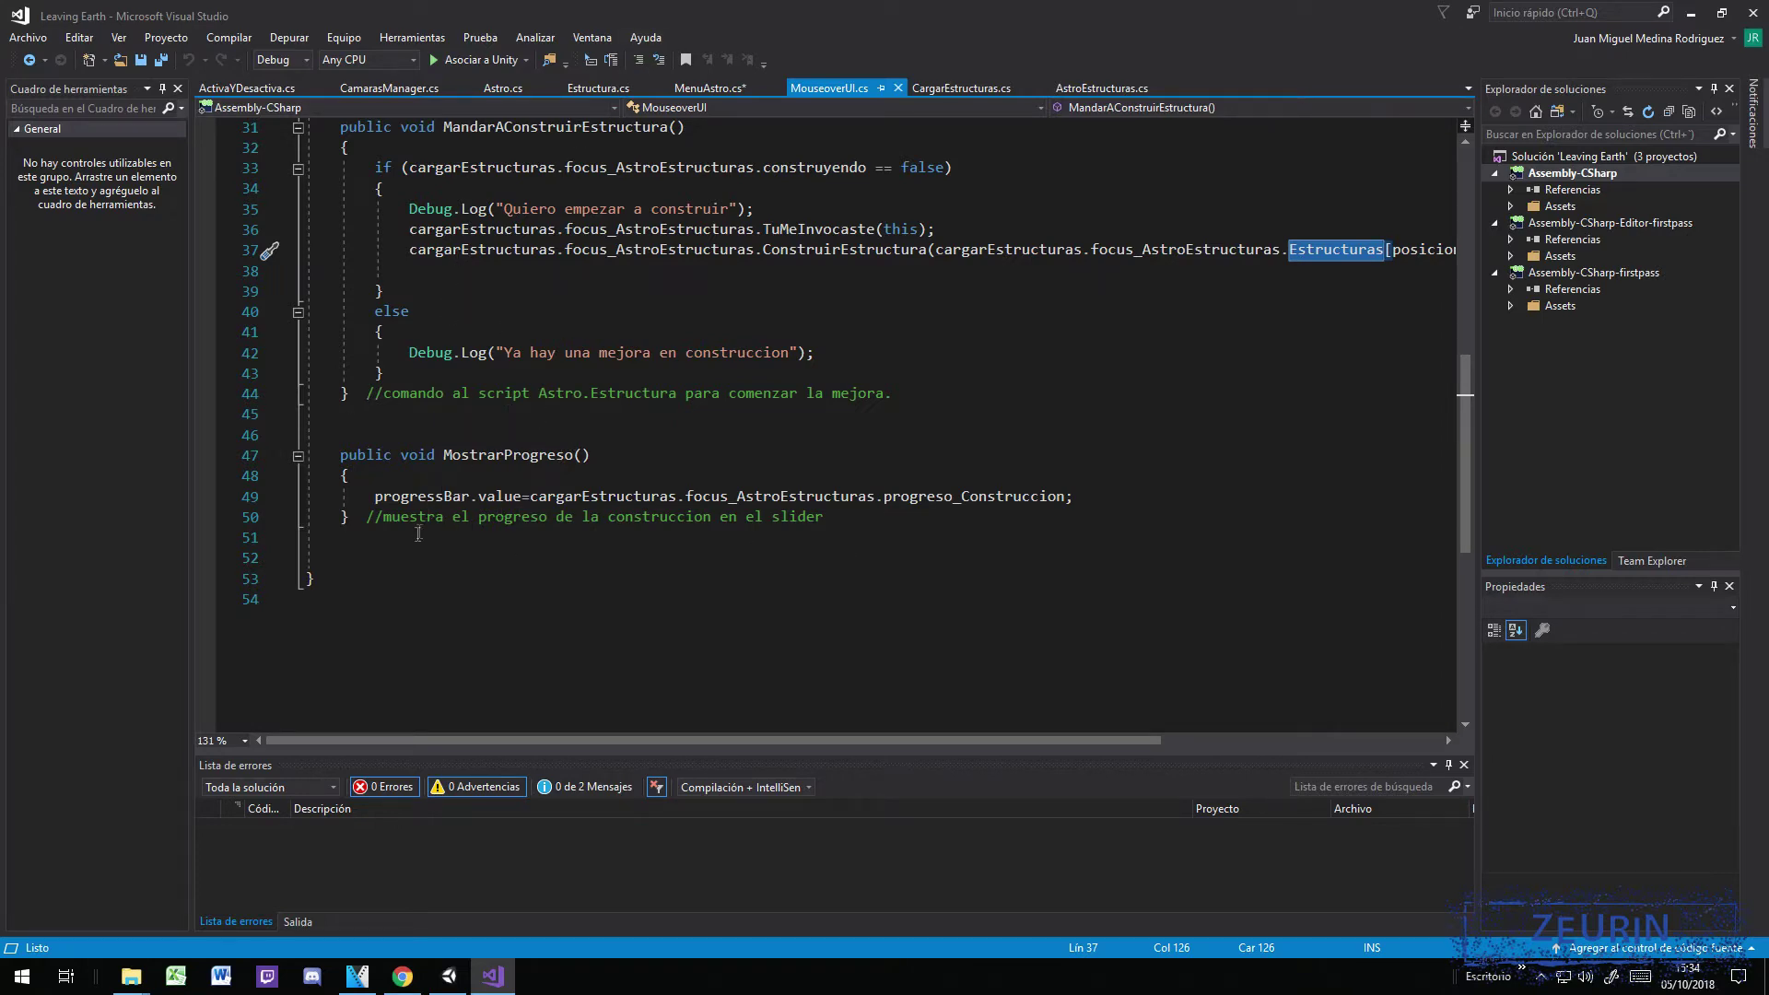
scroll(710, 551, "up", 6)
scroll(709, 551, "up", 4)
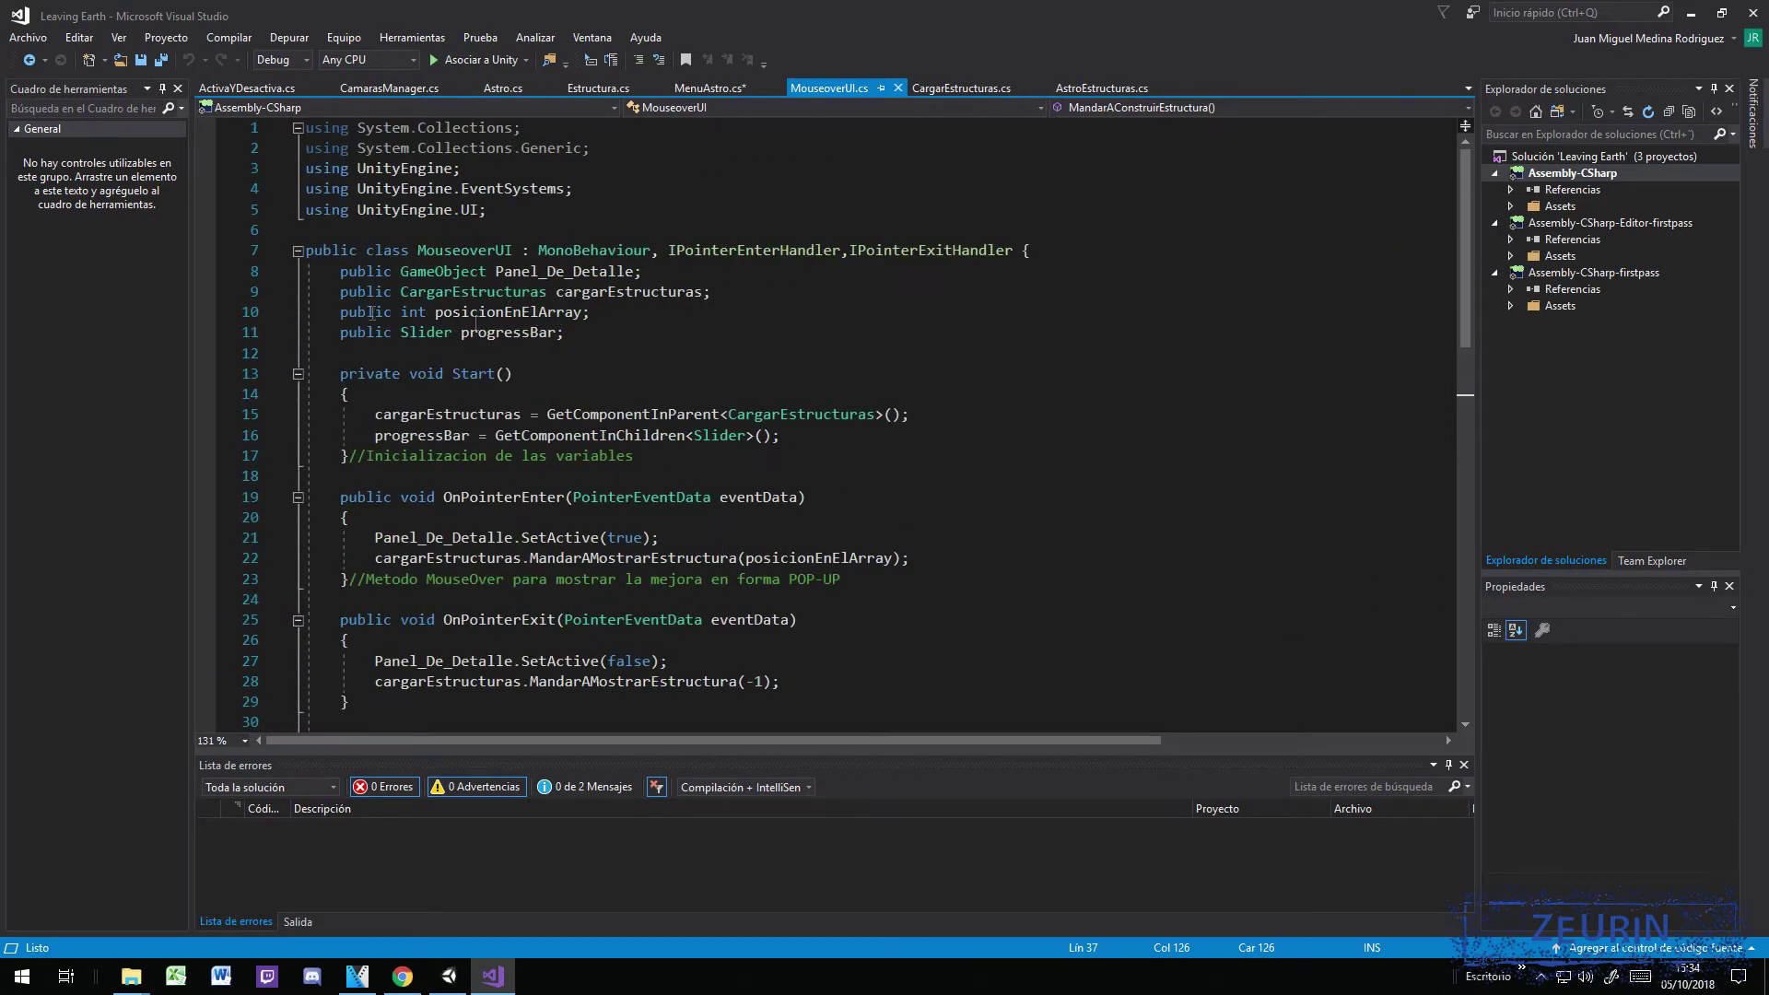
scroll(378, 337, "down", 6)
scroll(396, 350, "down", 5)
scroll(473, 341, "down", 2)
scroll(431, 449, "up", 3)
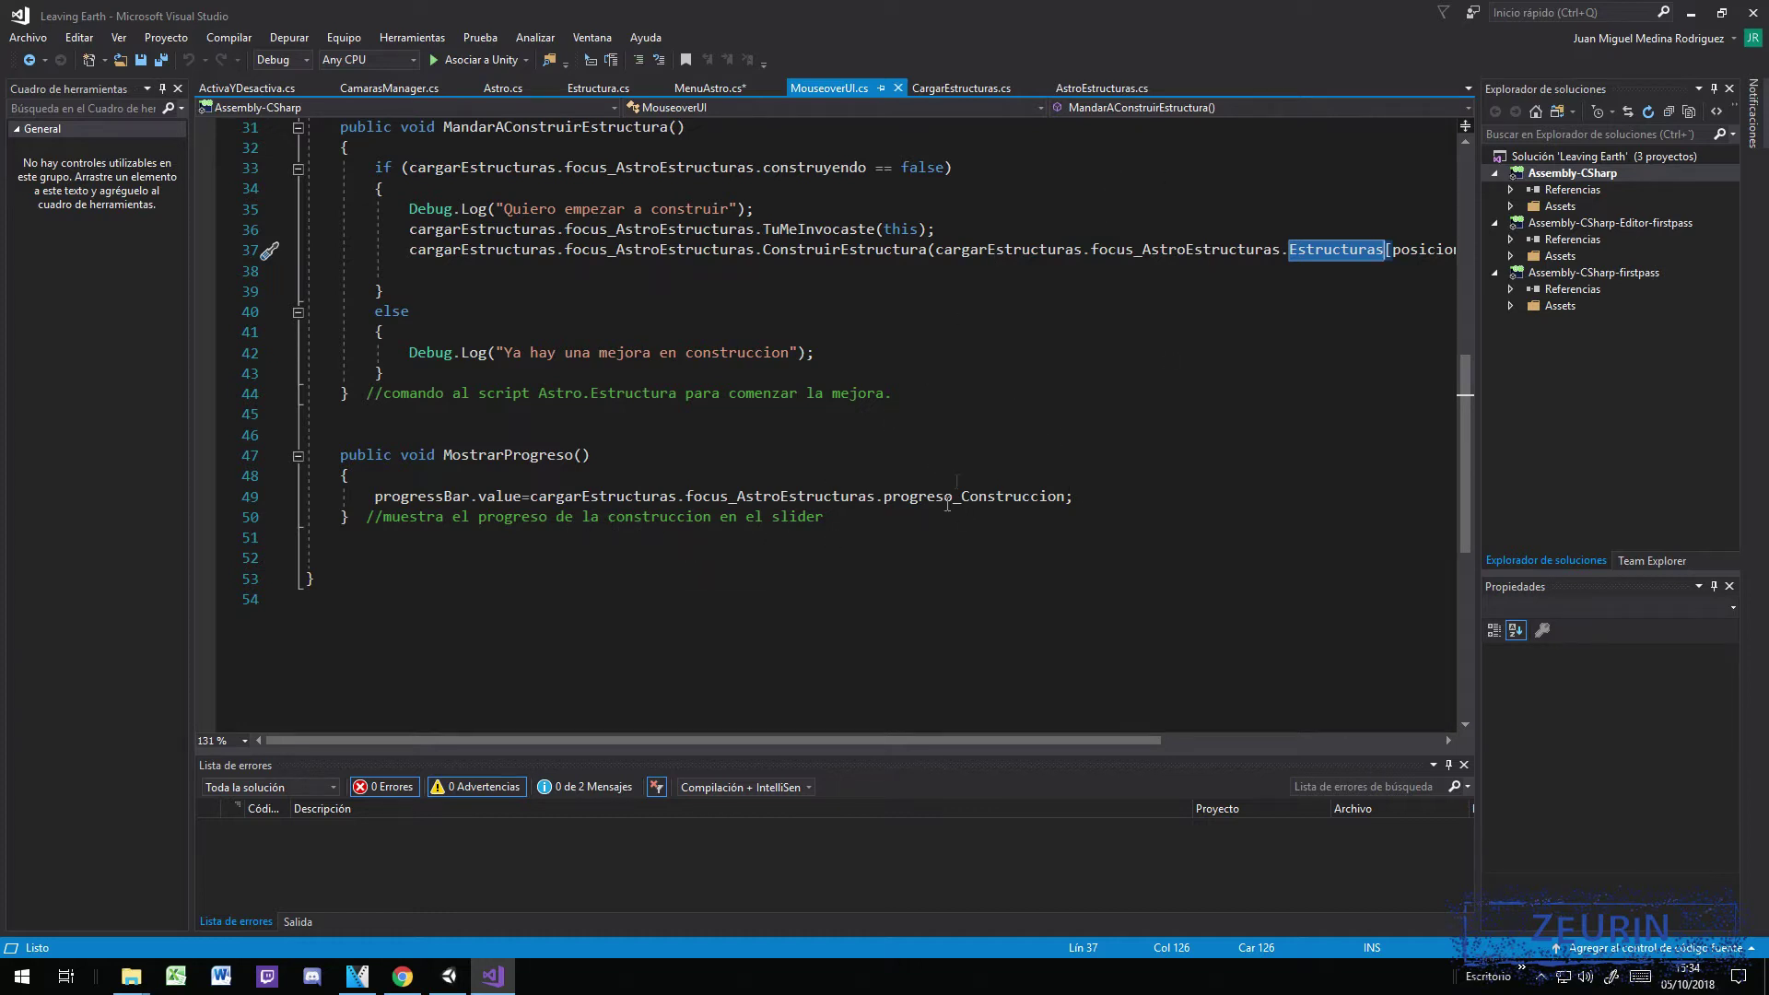
left_click(1105, 83)
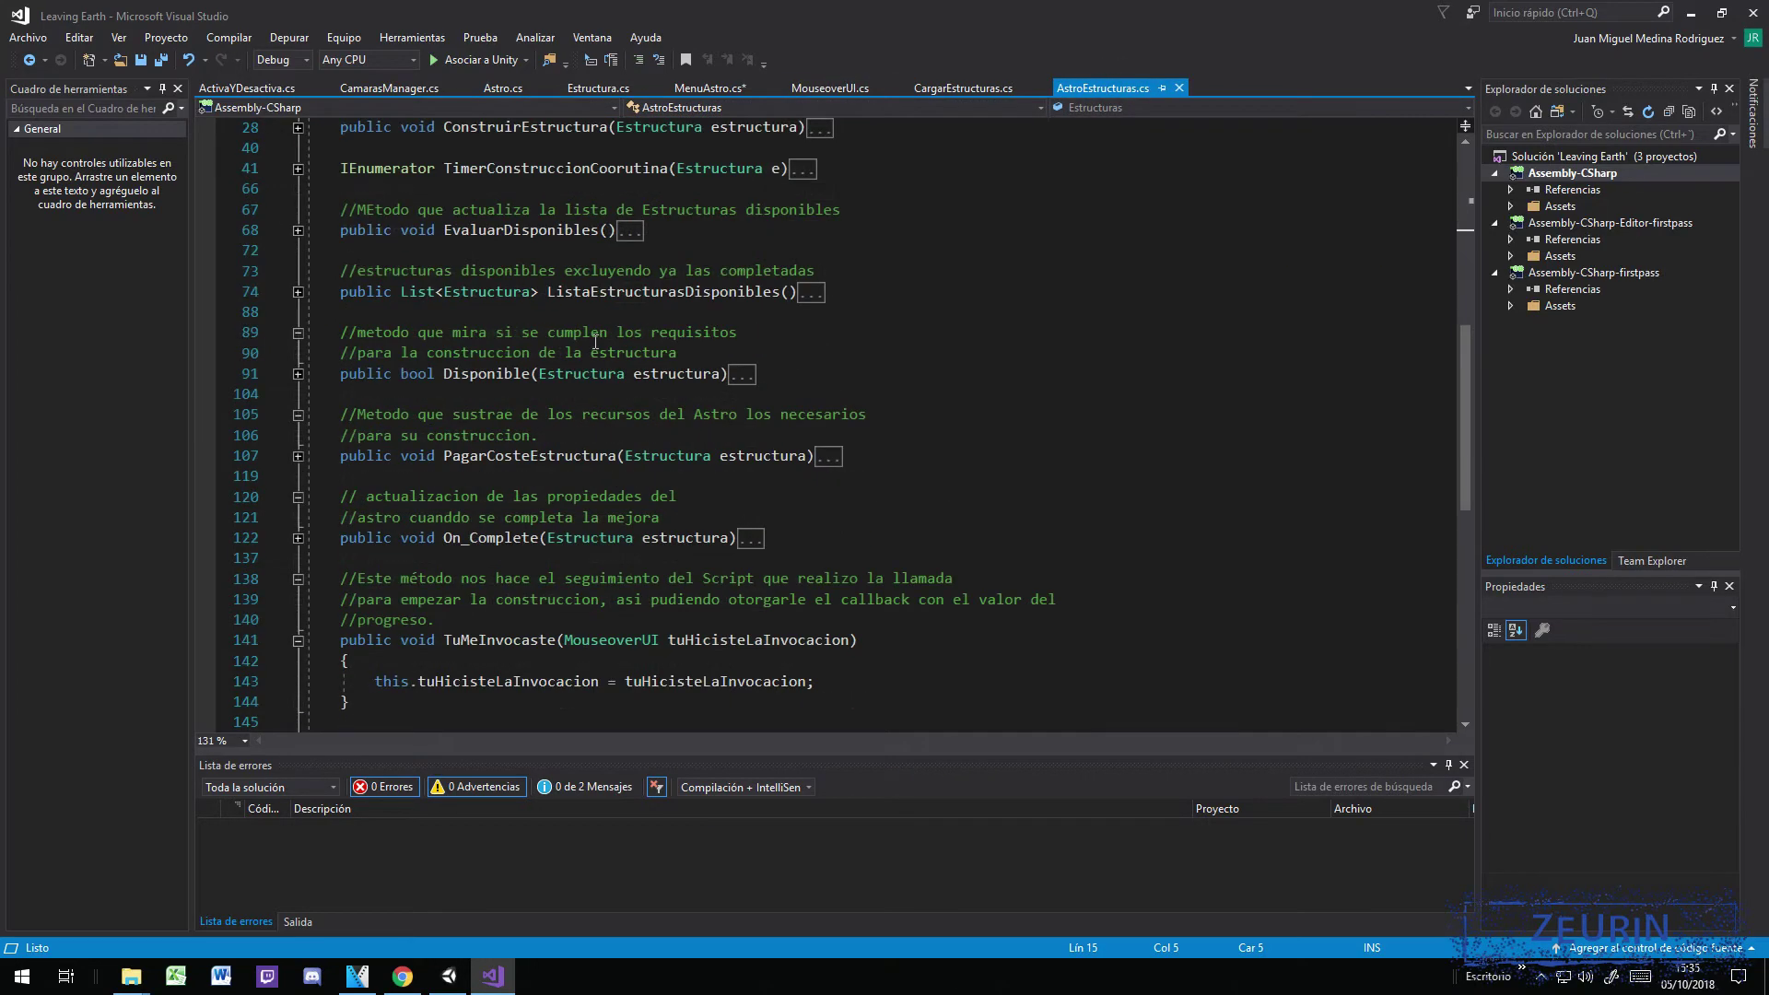
Step: Highlight the progreso_Construccion field declaration and expand the TimerConstruccionCoorutina coroutine
scroll(594, 343, "up", 2)
scroll(552, 350, "up", 4)
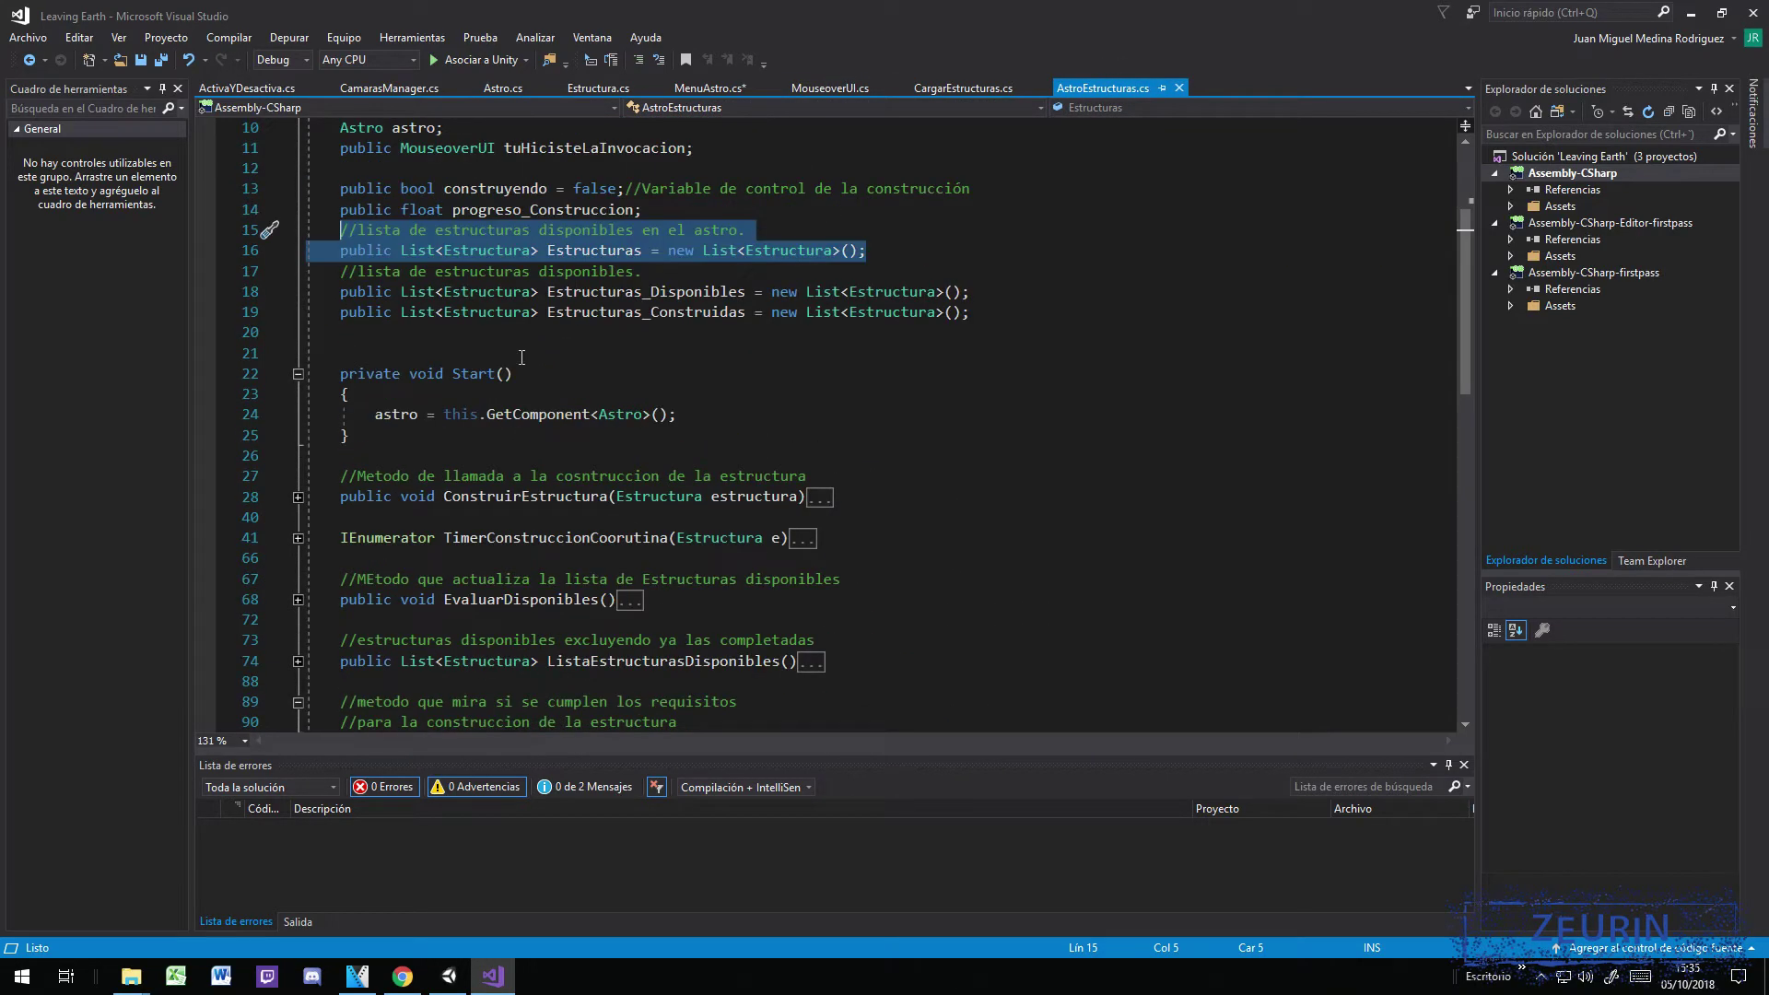
scroll(520, 357, "up", 1)
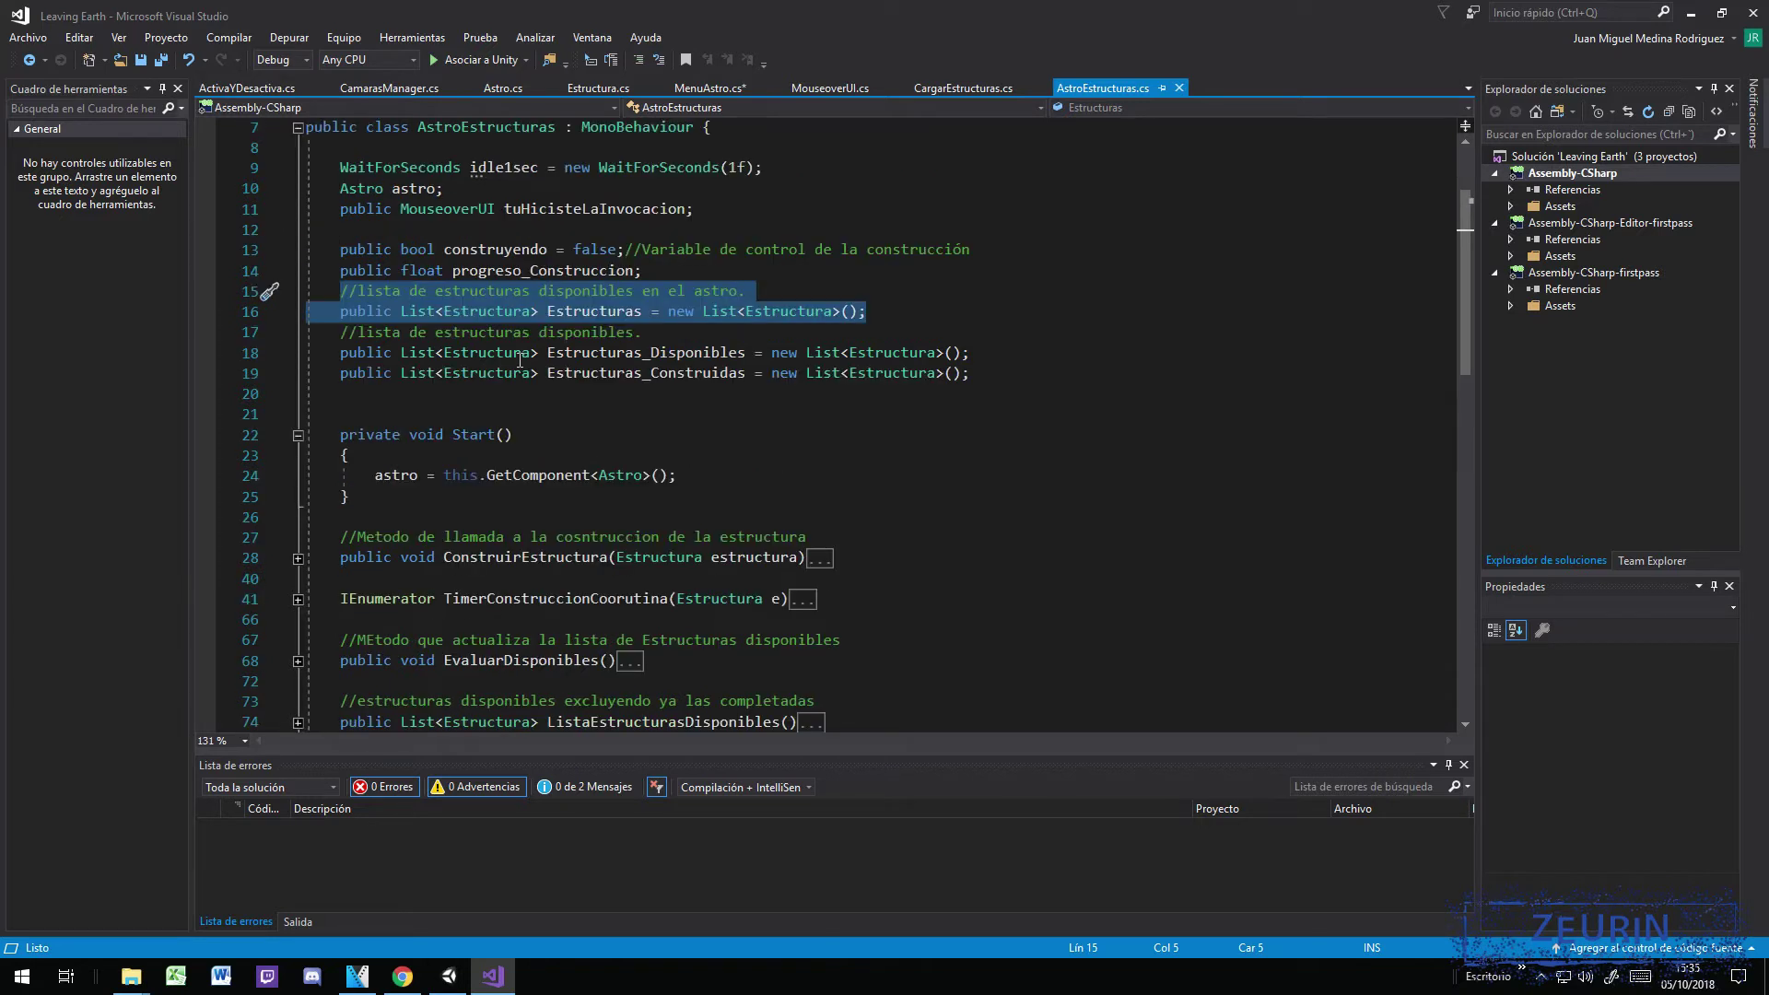
left_click(402, 270)
left_click_drag(341, 271, 643, 271)
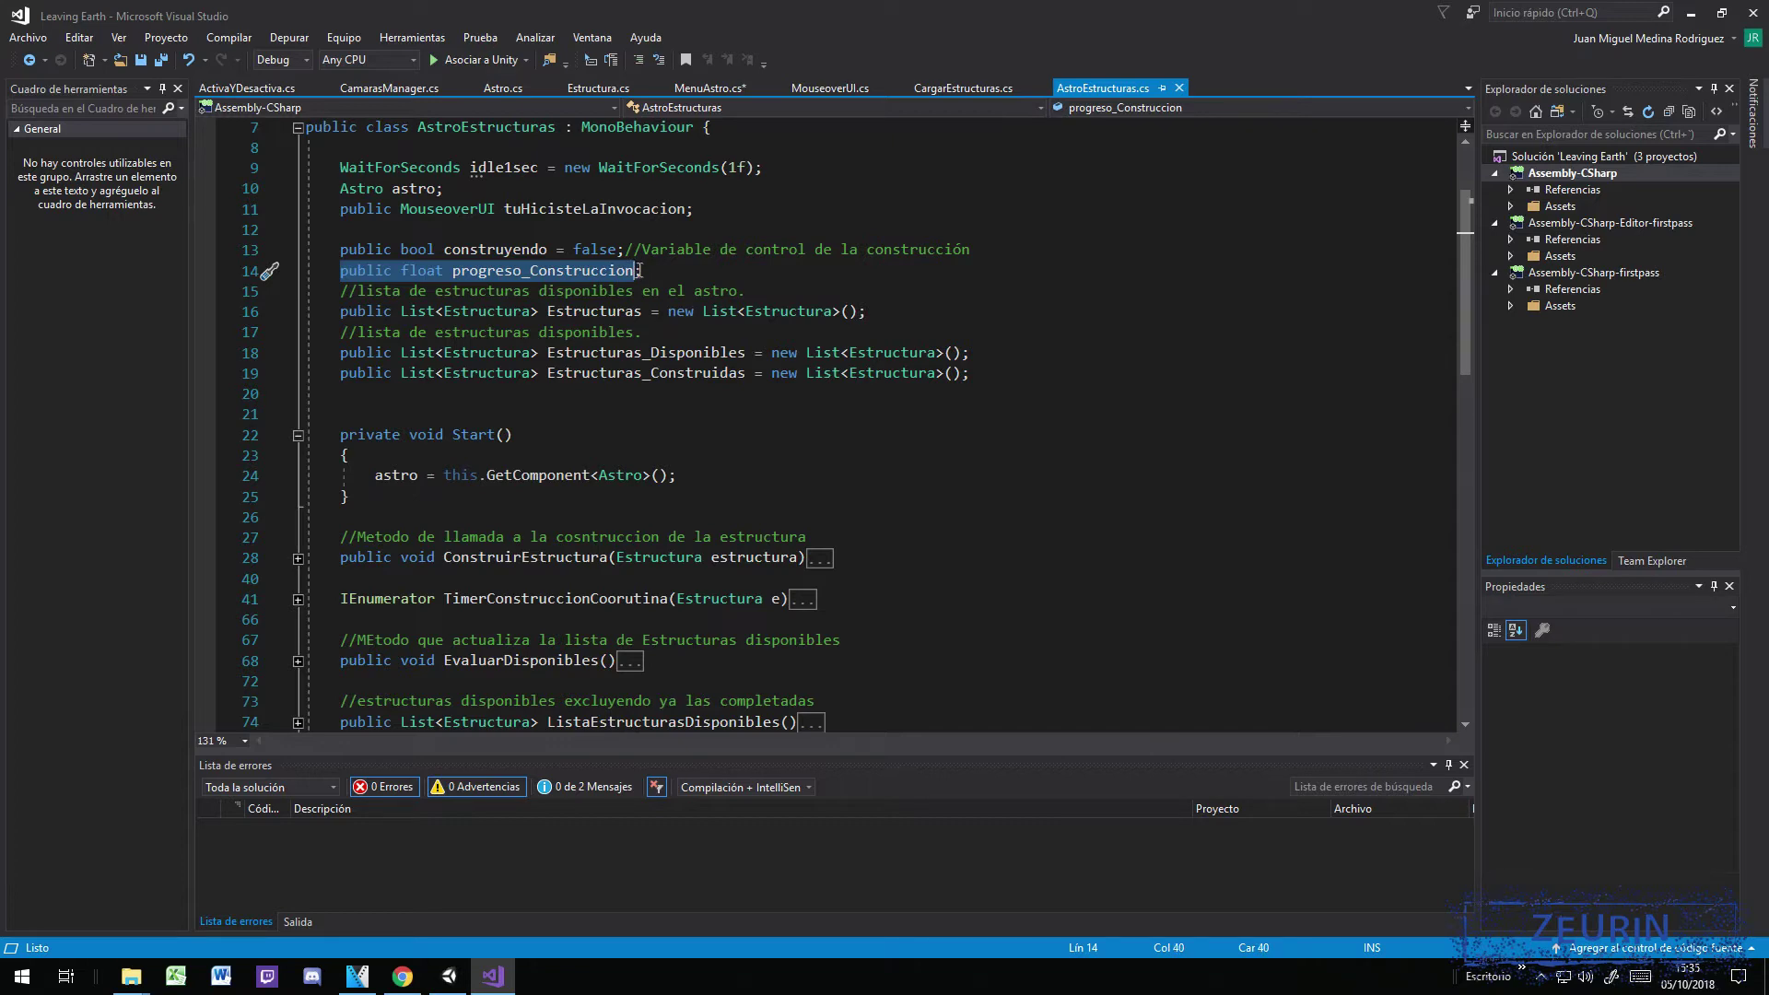
left_click(635, 271)
scroll(539, 460, "down", 3)
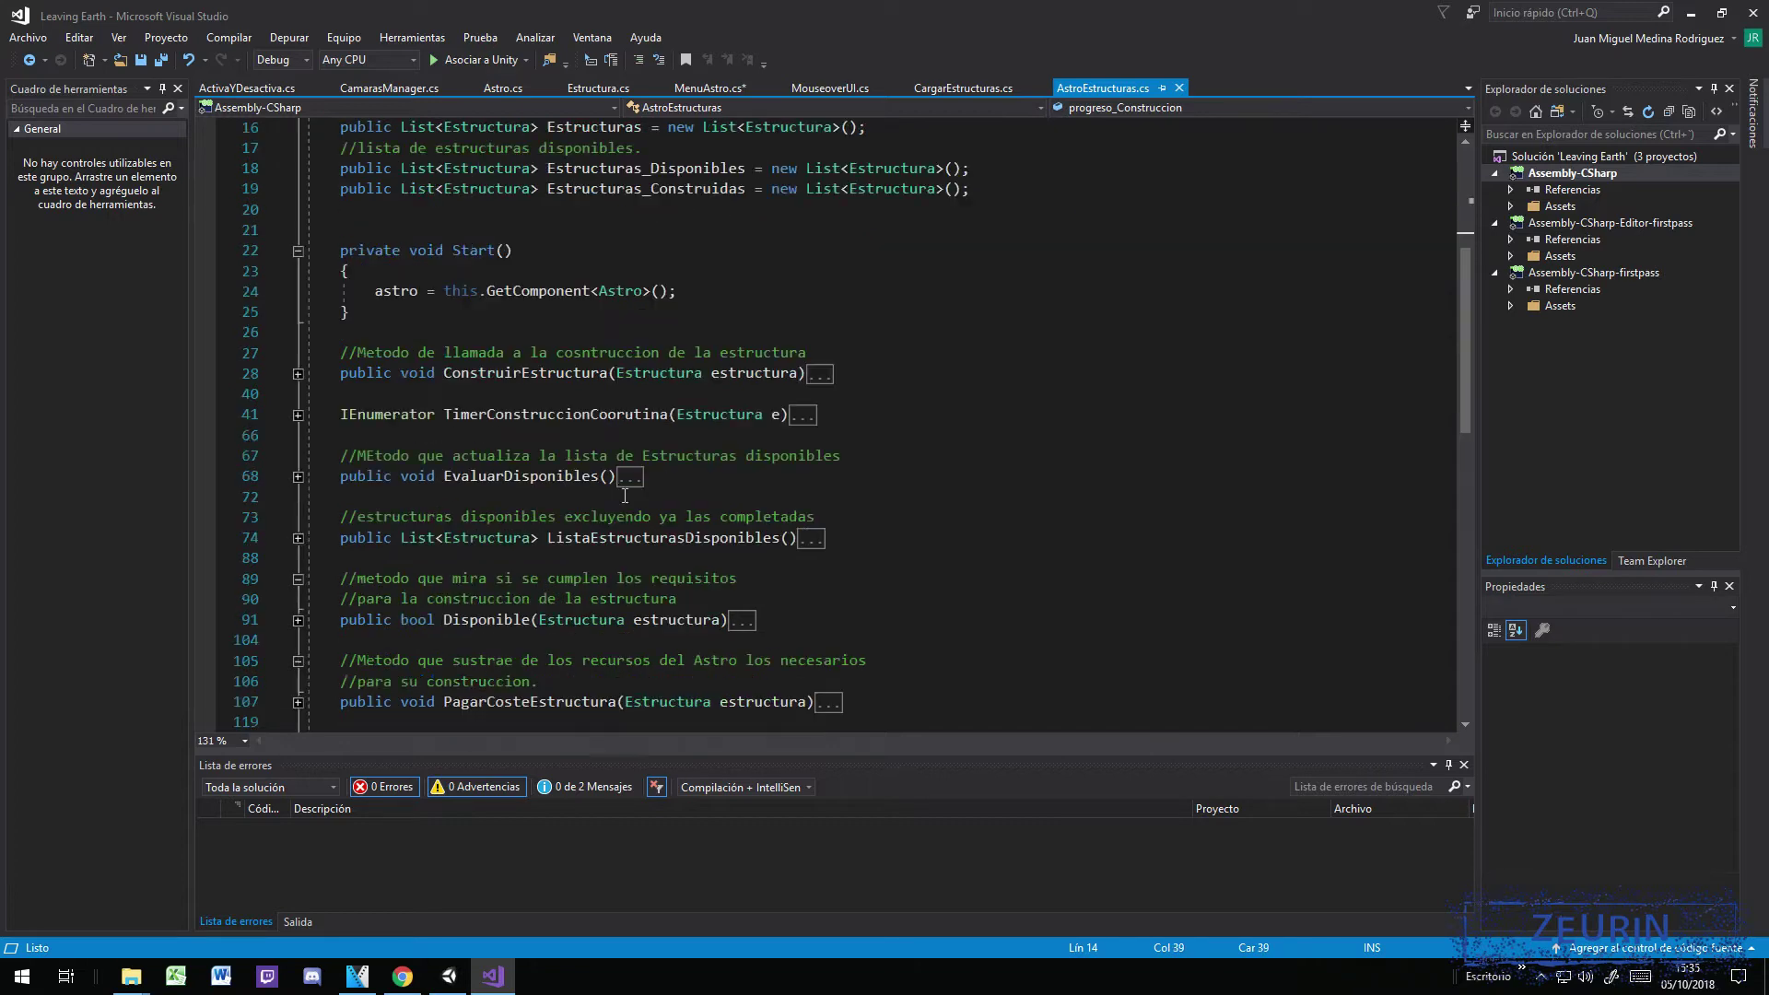
left_click(297, 416)
Step: Trace the tiempoQueEntroAlEnumerator start time, construyendo flag, and progreso_Construccion assignment on line 59
scroll(735, 475, "down", 3)
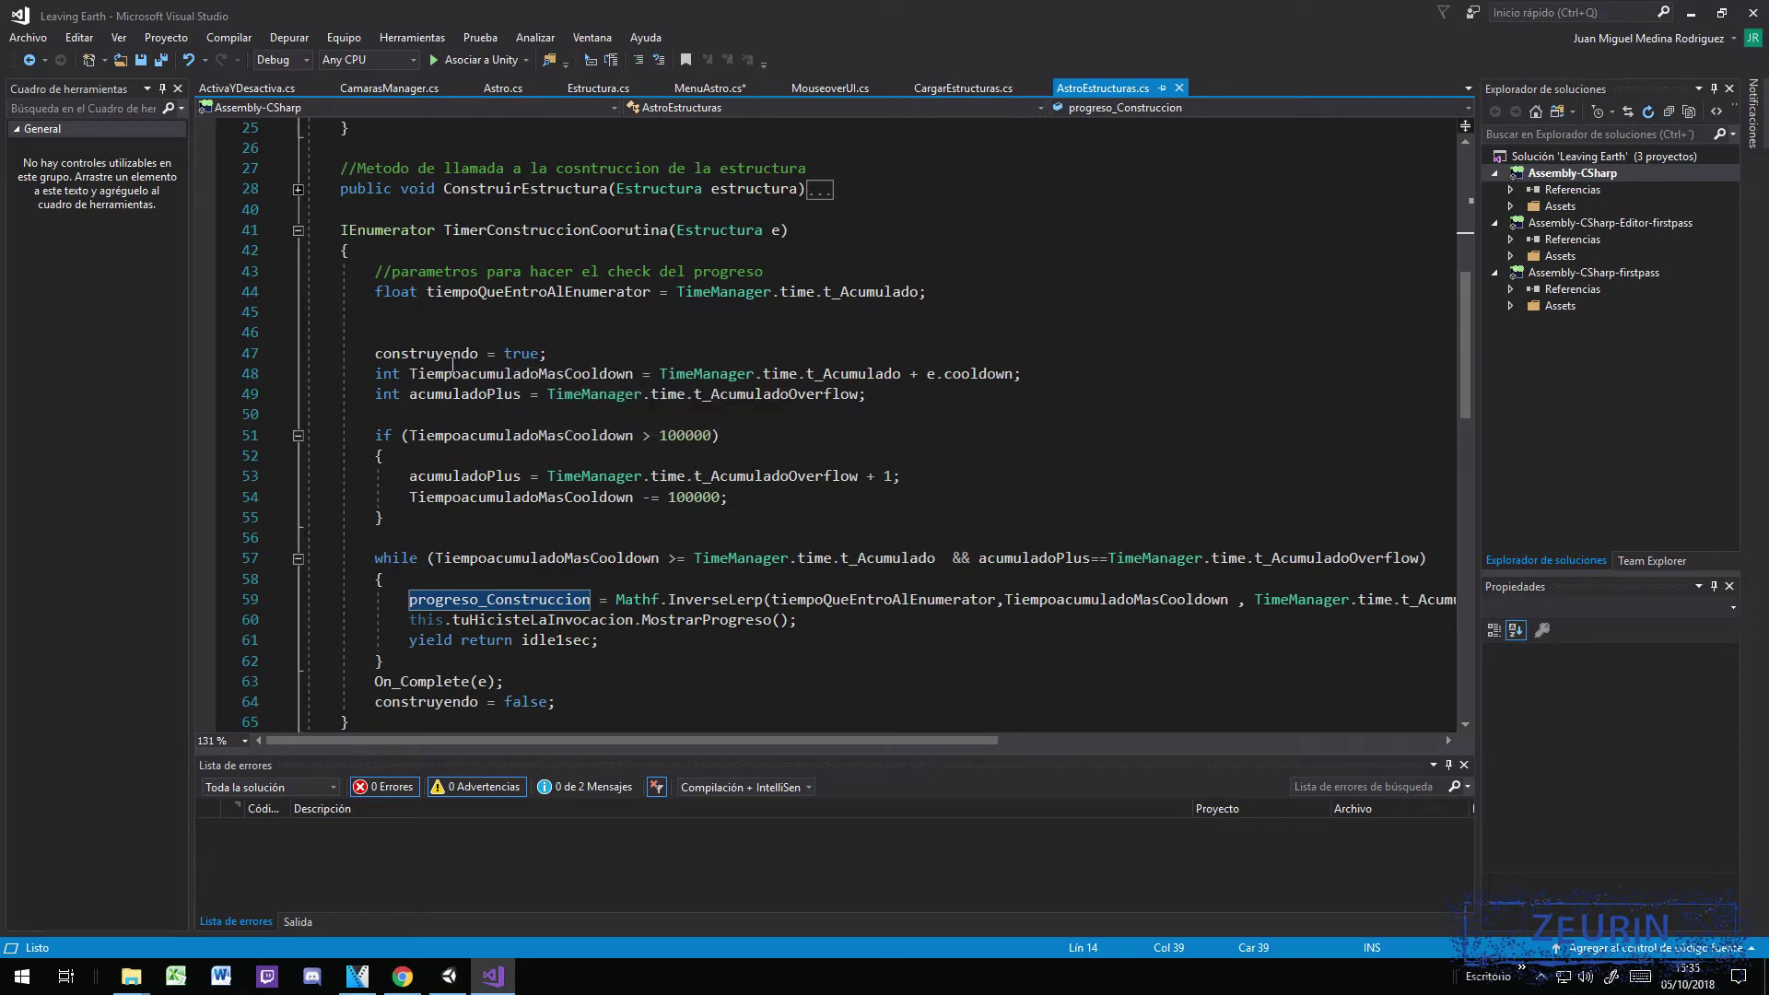
scroll(416, 443, "down", 2)
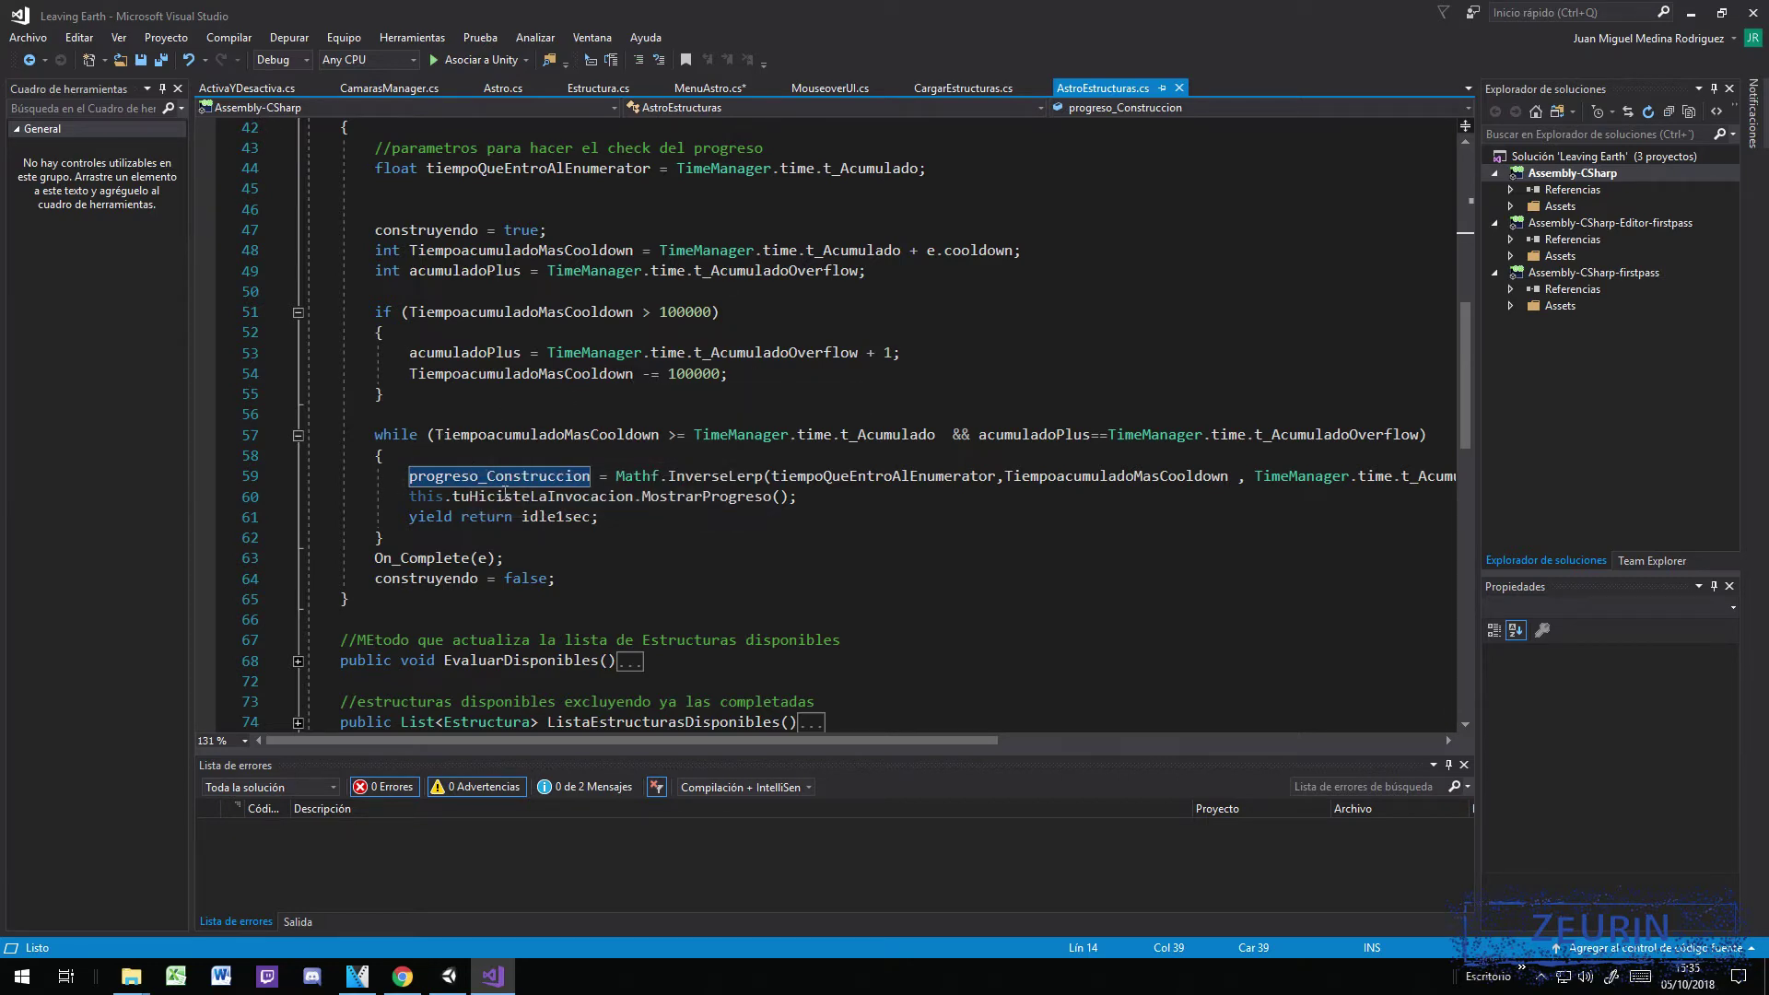
scroll(549, 351, "up", 2)
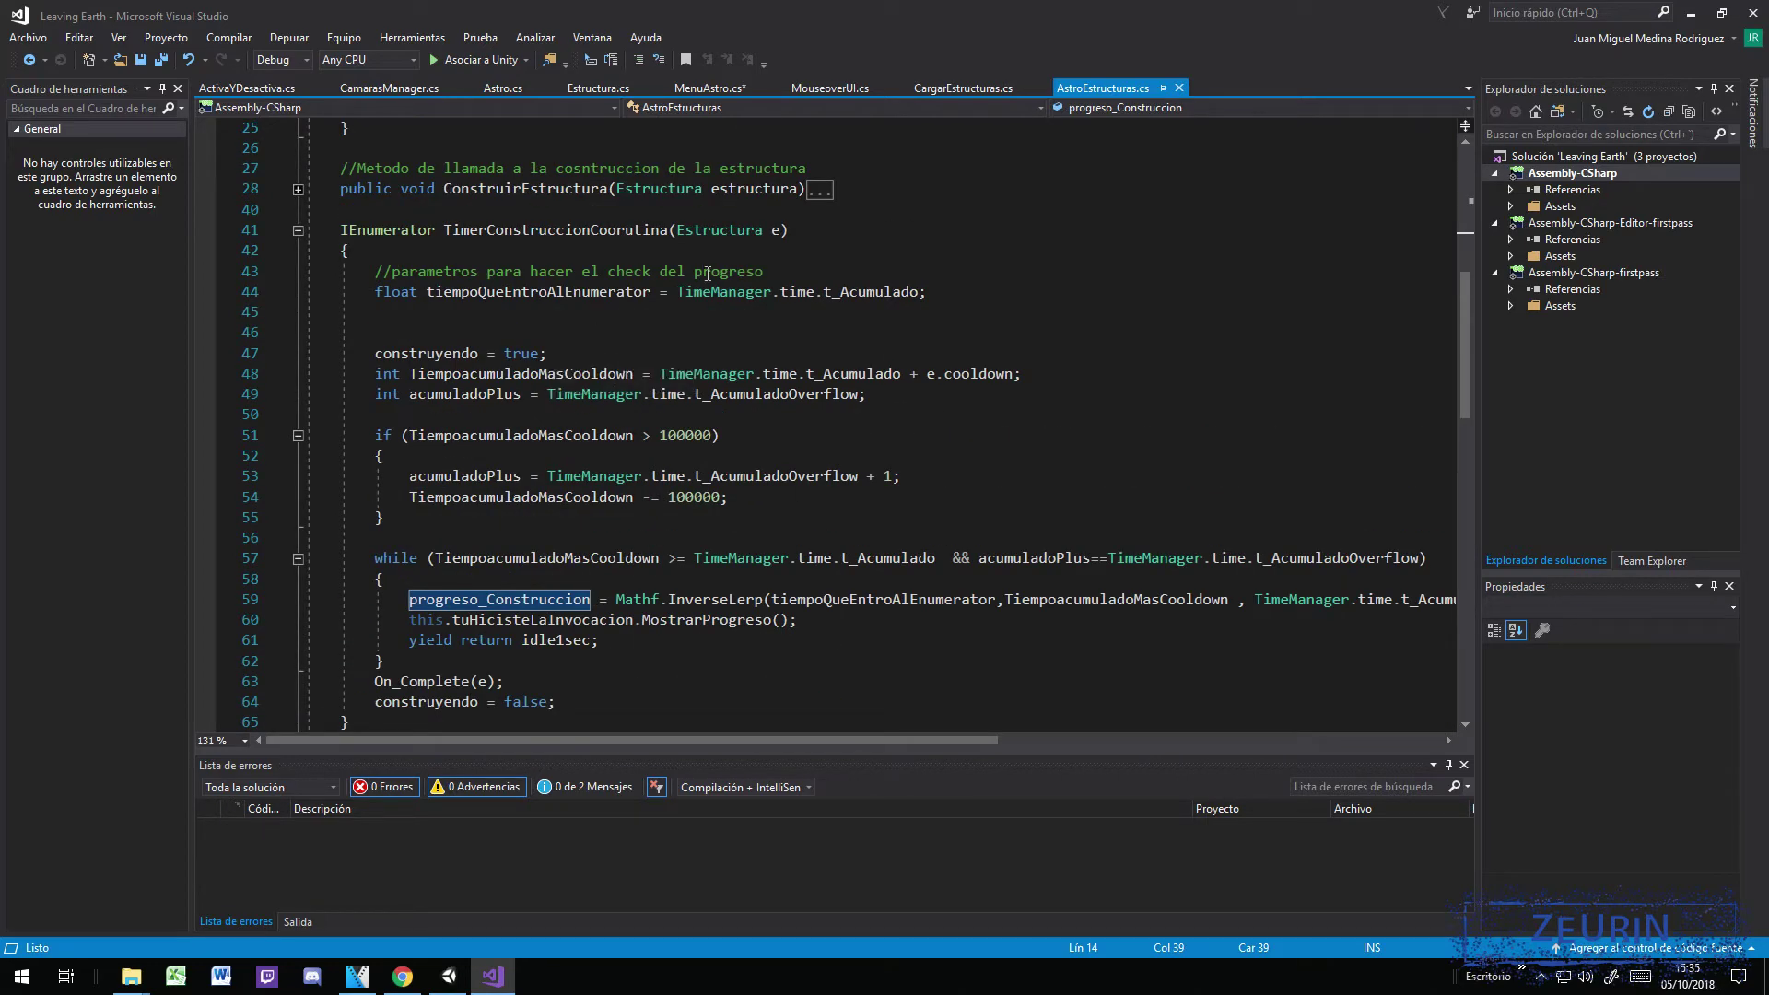
left_click(425, 291)
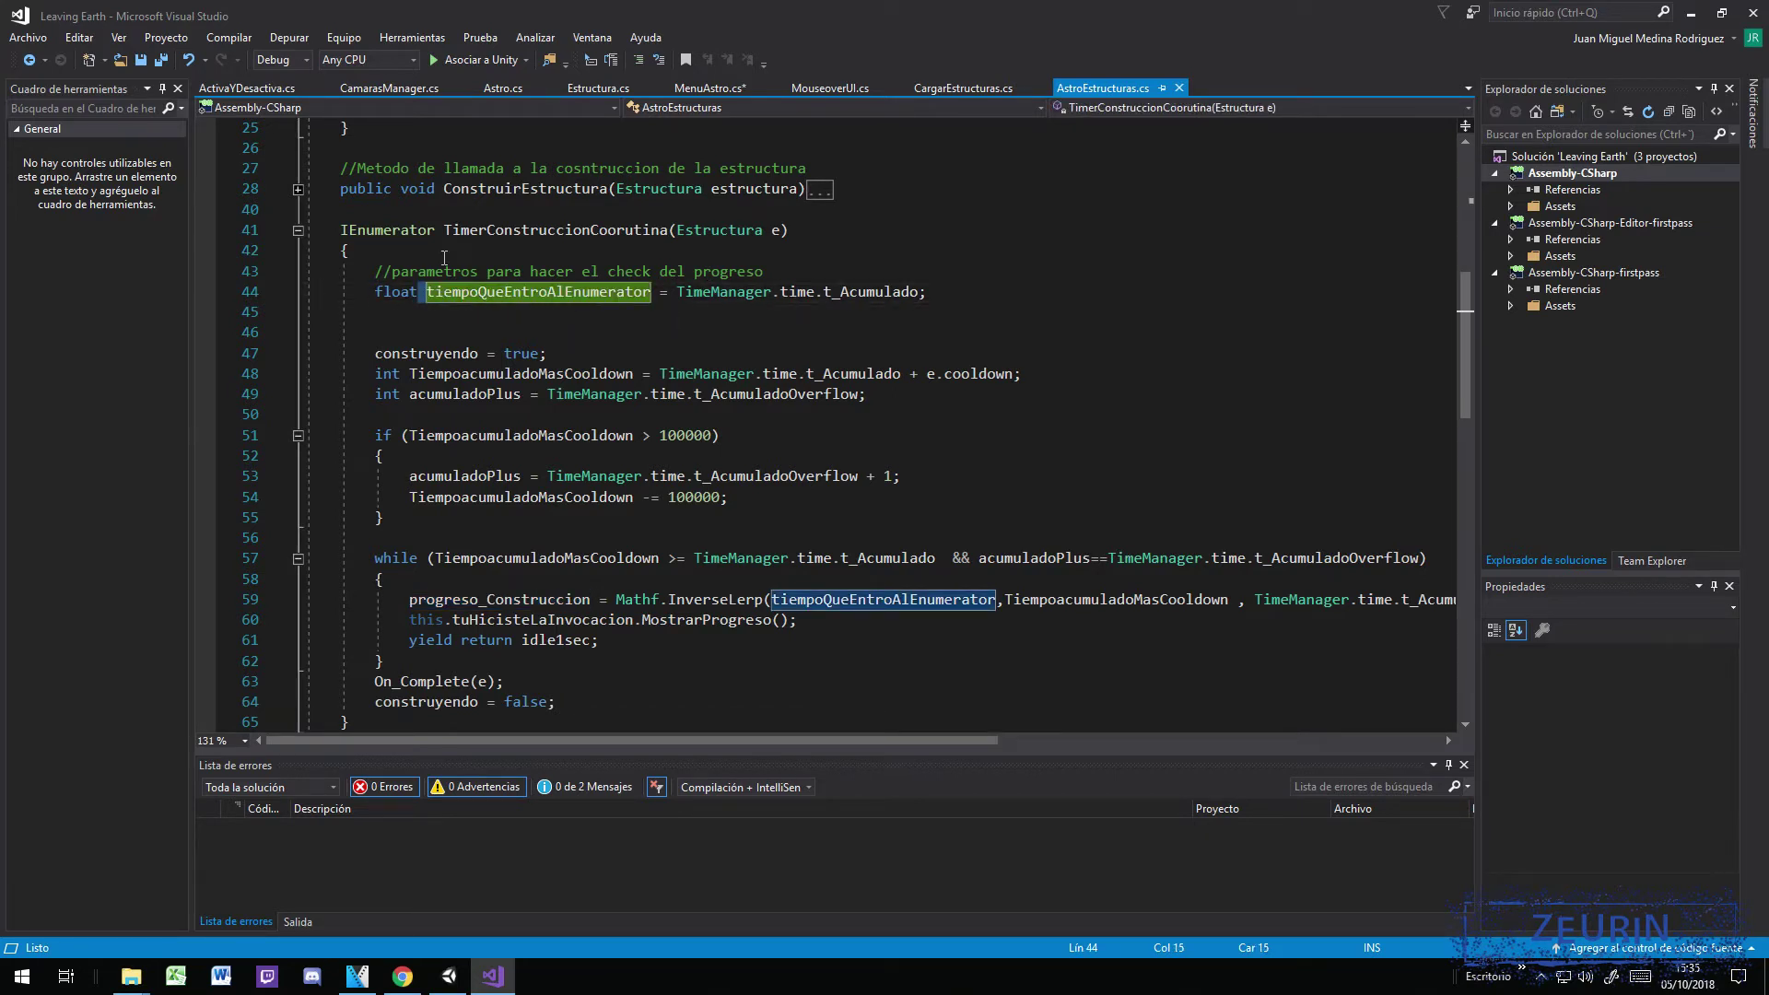
left_click_drag(373, 291, 912, 291)
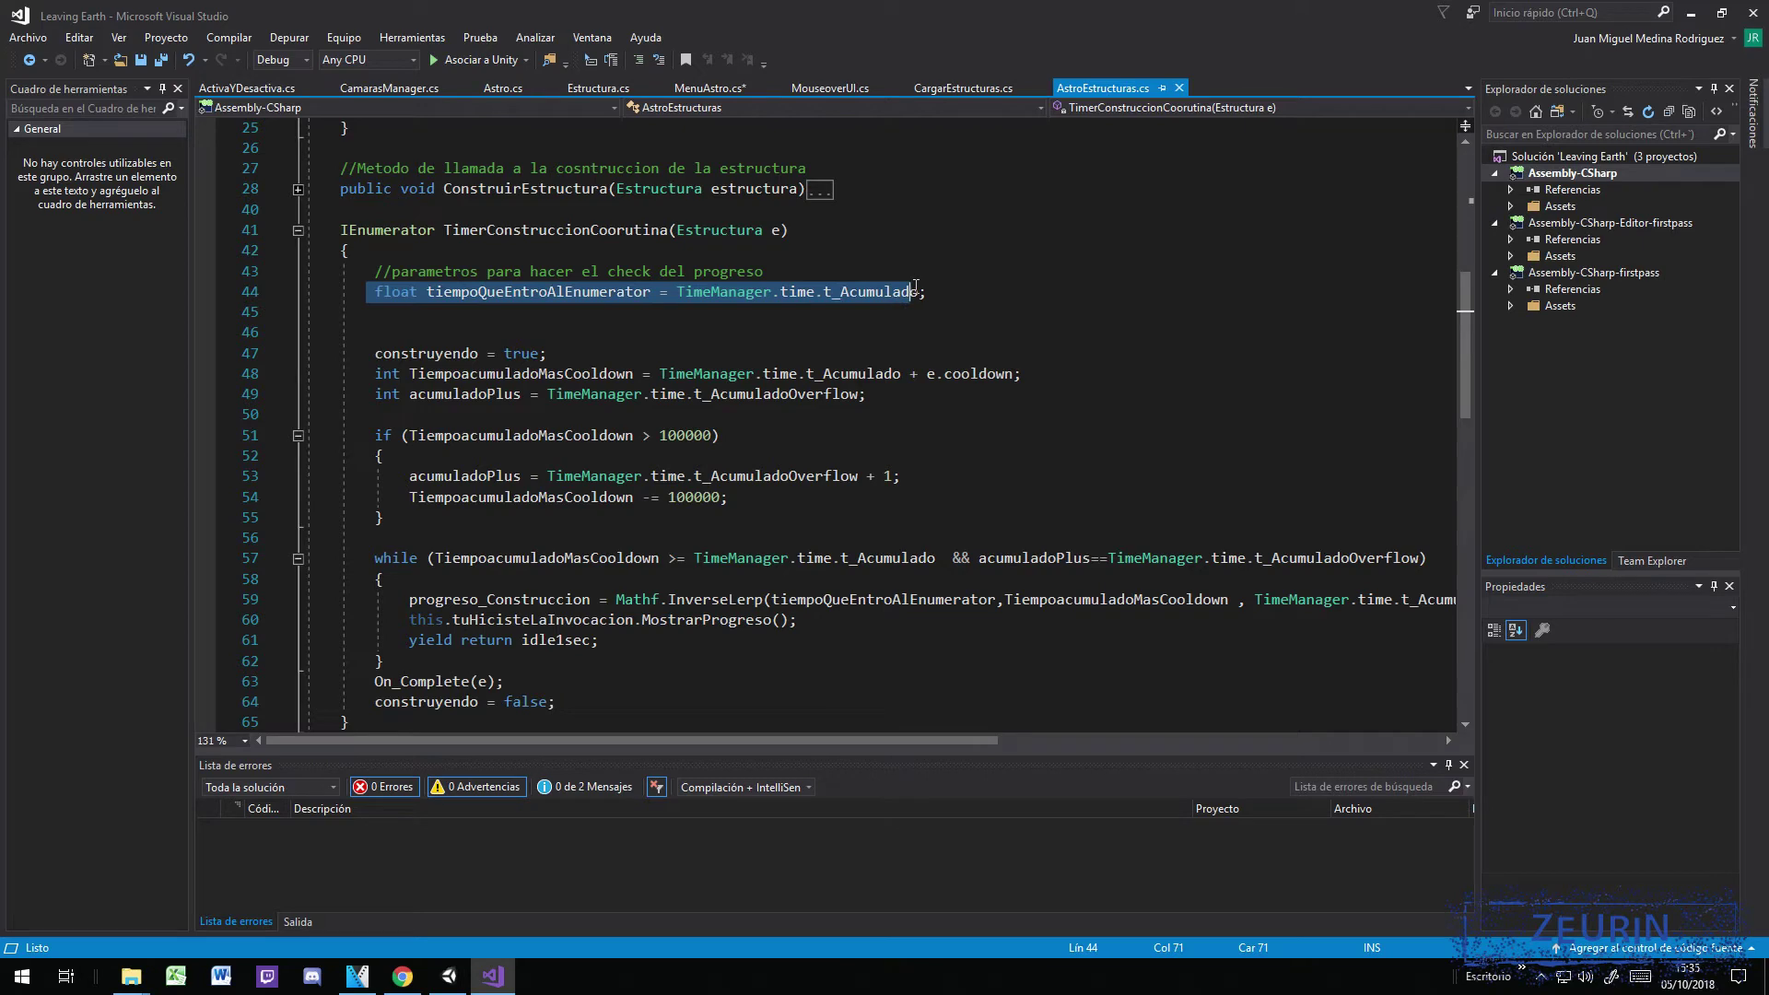
scroll(810, 325, "down", 2)
left_click(419, 230)
scroll(487, 316, "down", 1)
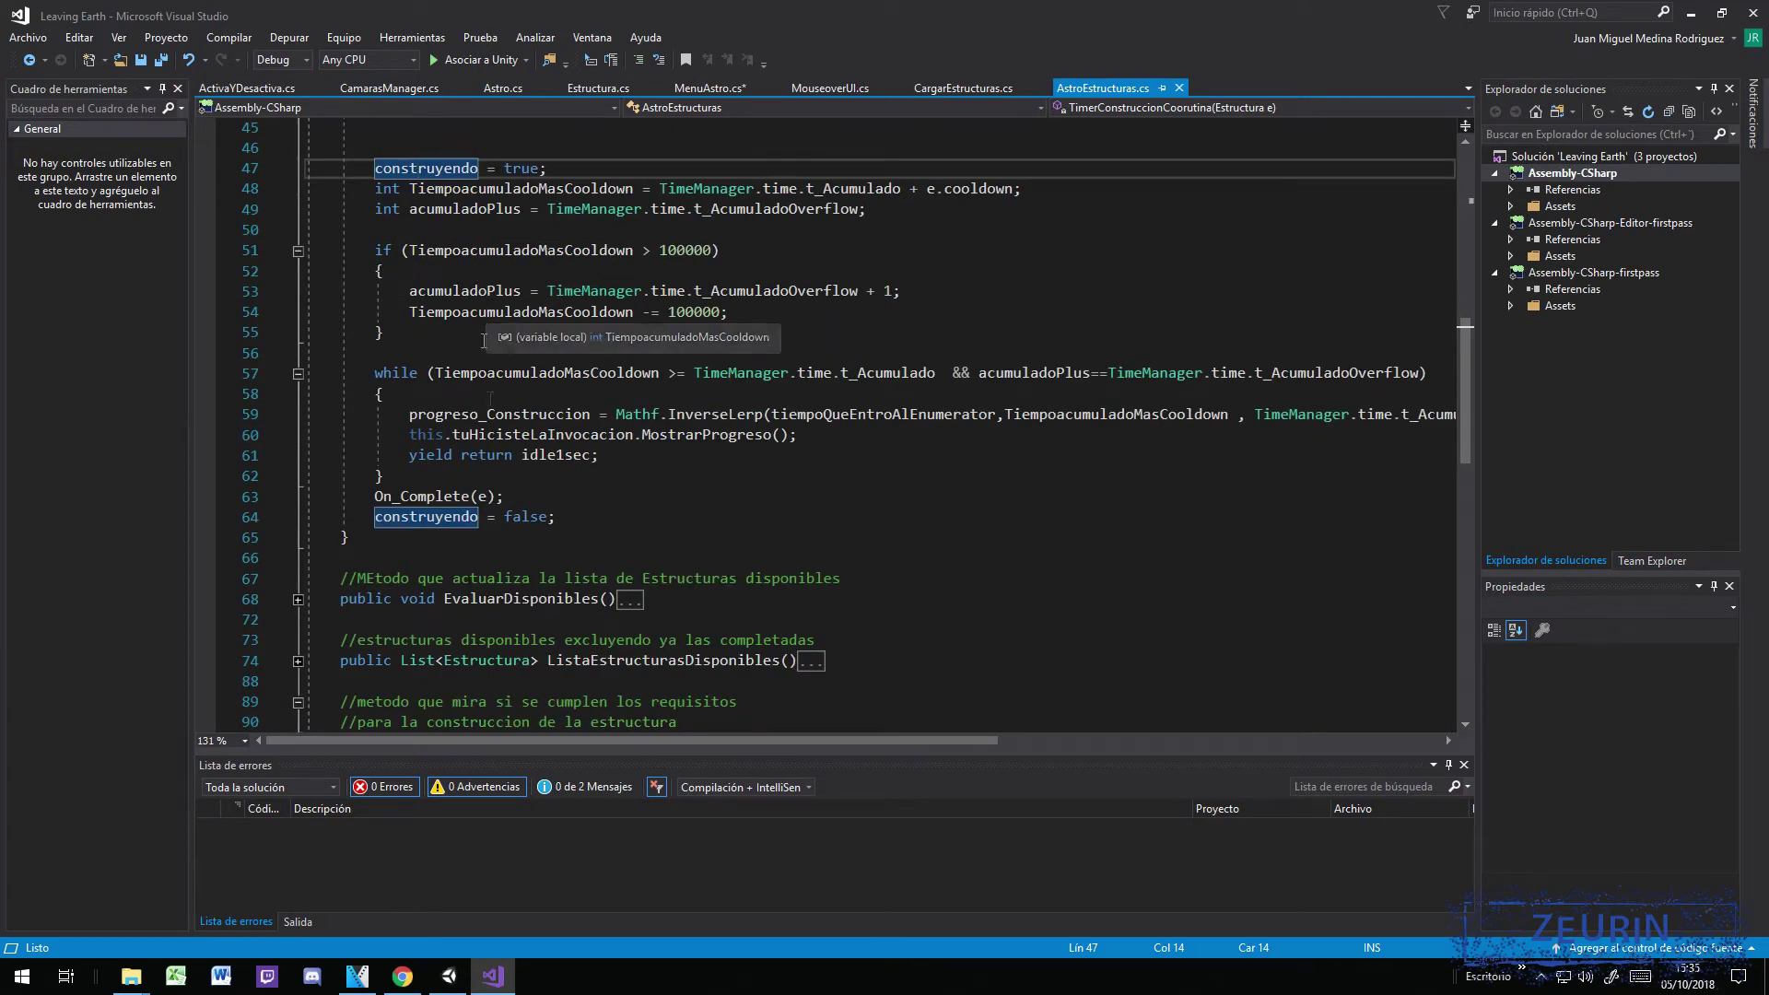
left_click(463, 414)
left_click_drag(409, 416, 592, 416)
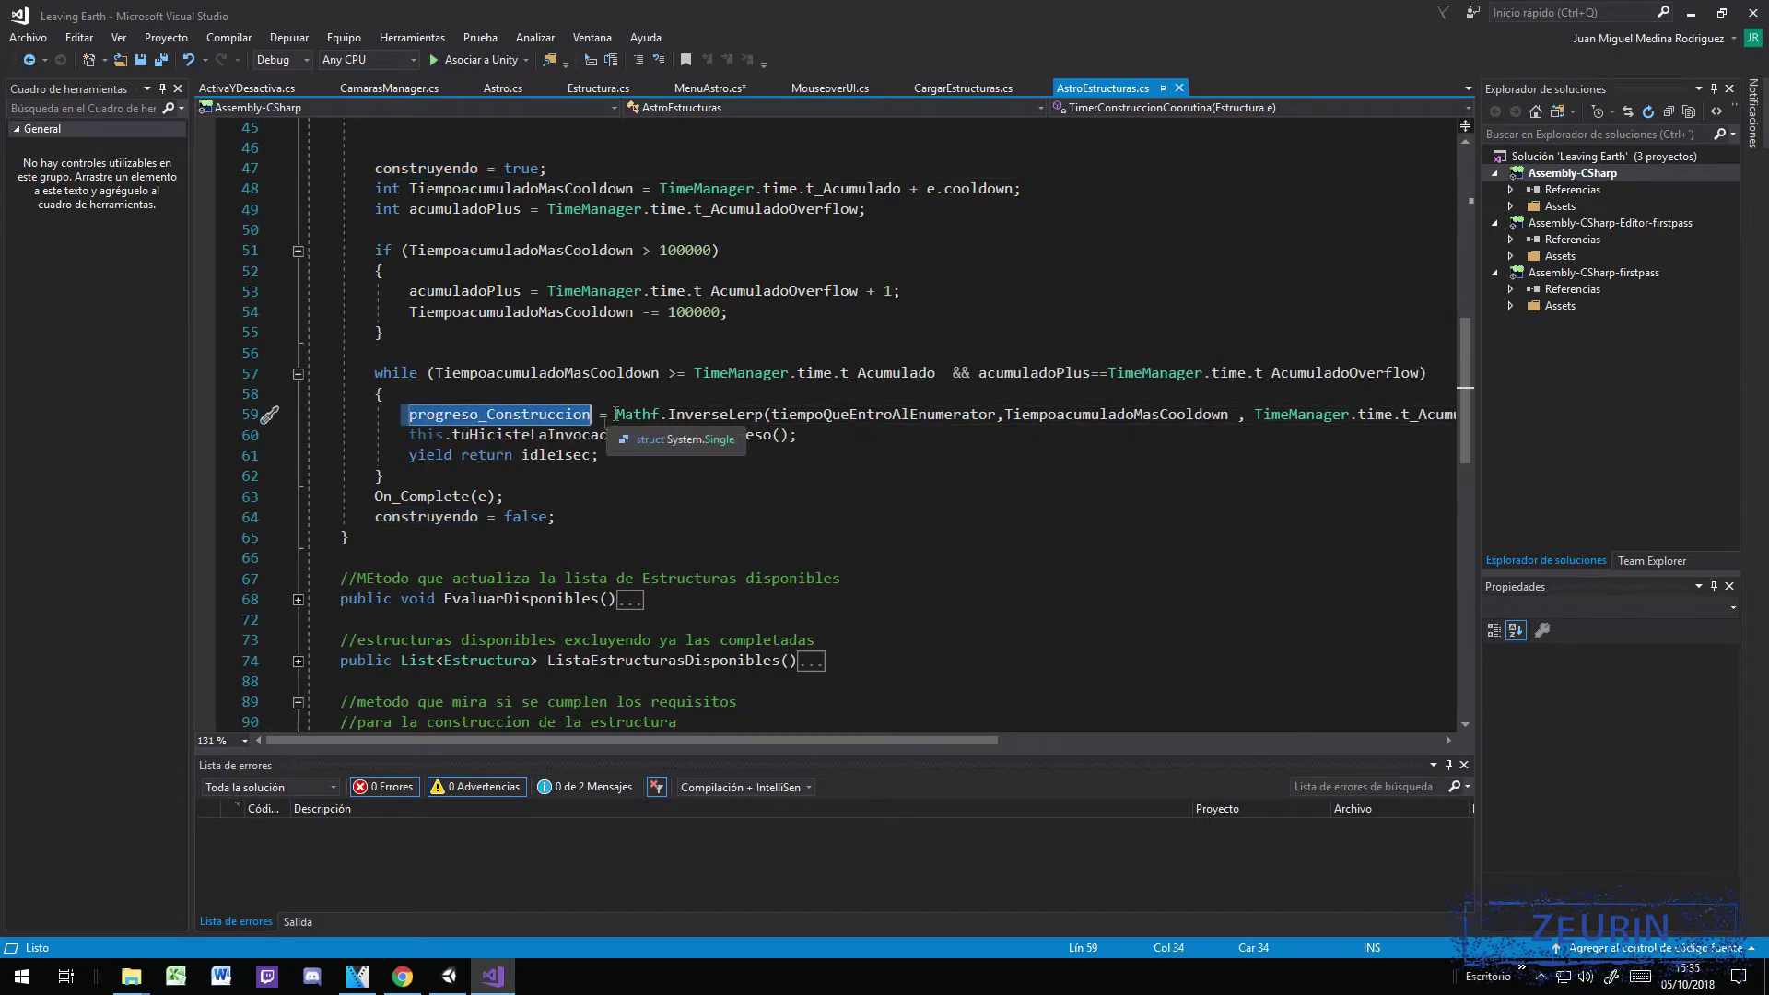
left_click_drag(595, 741, 738, 742)
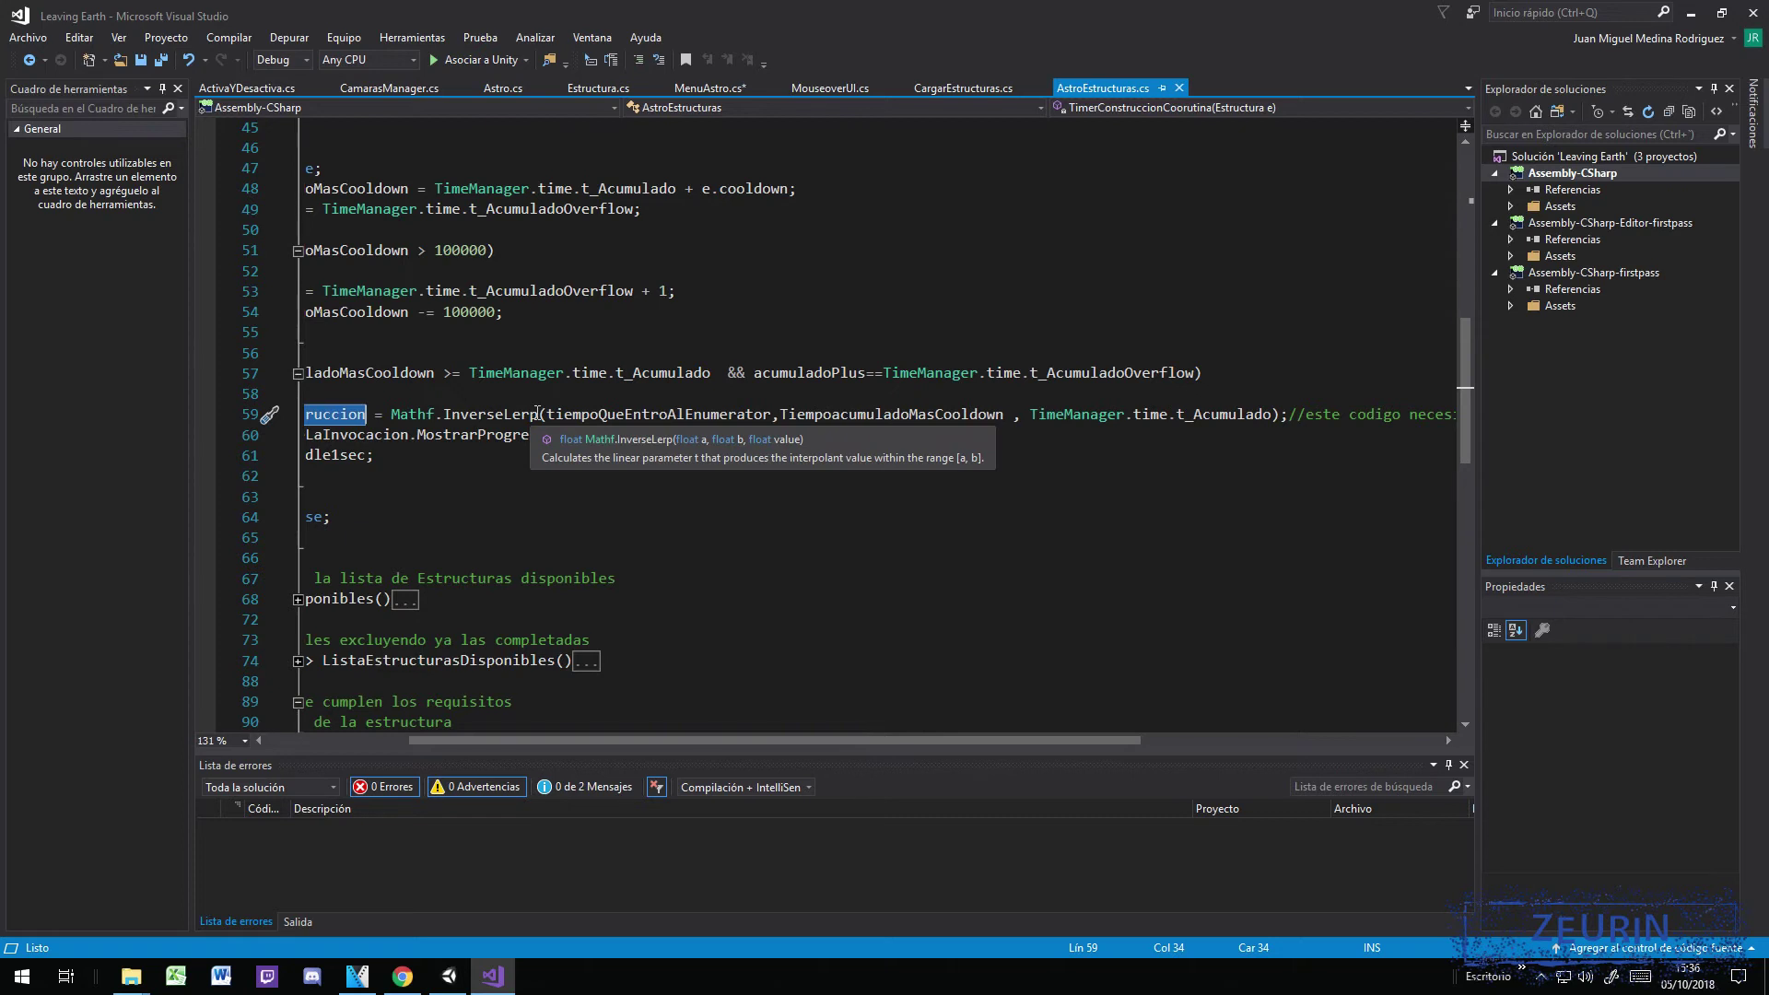
left_click_drag(549, 415, 768, 416)
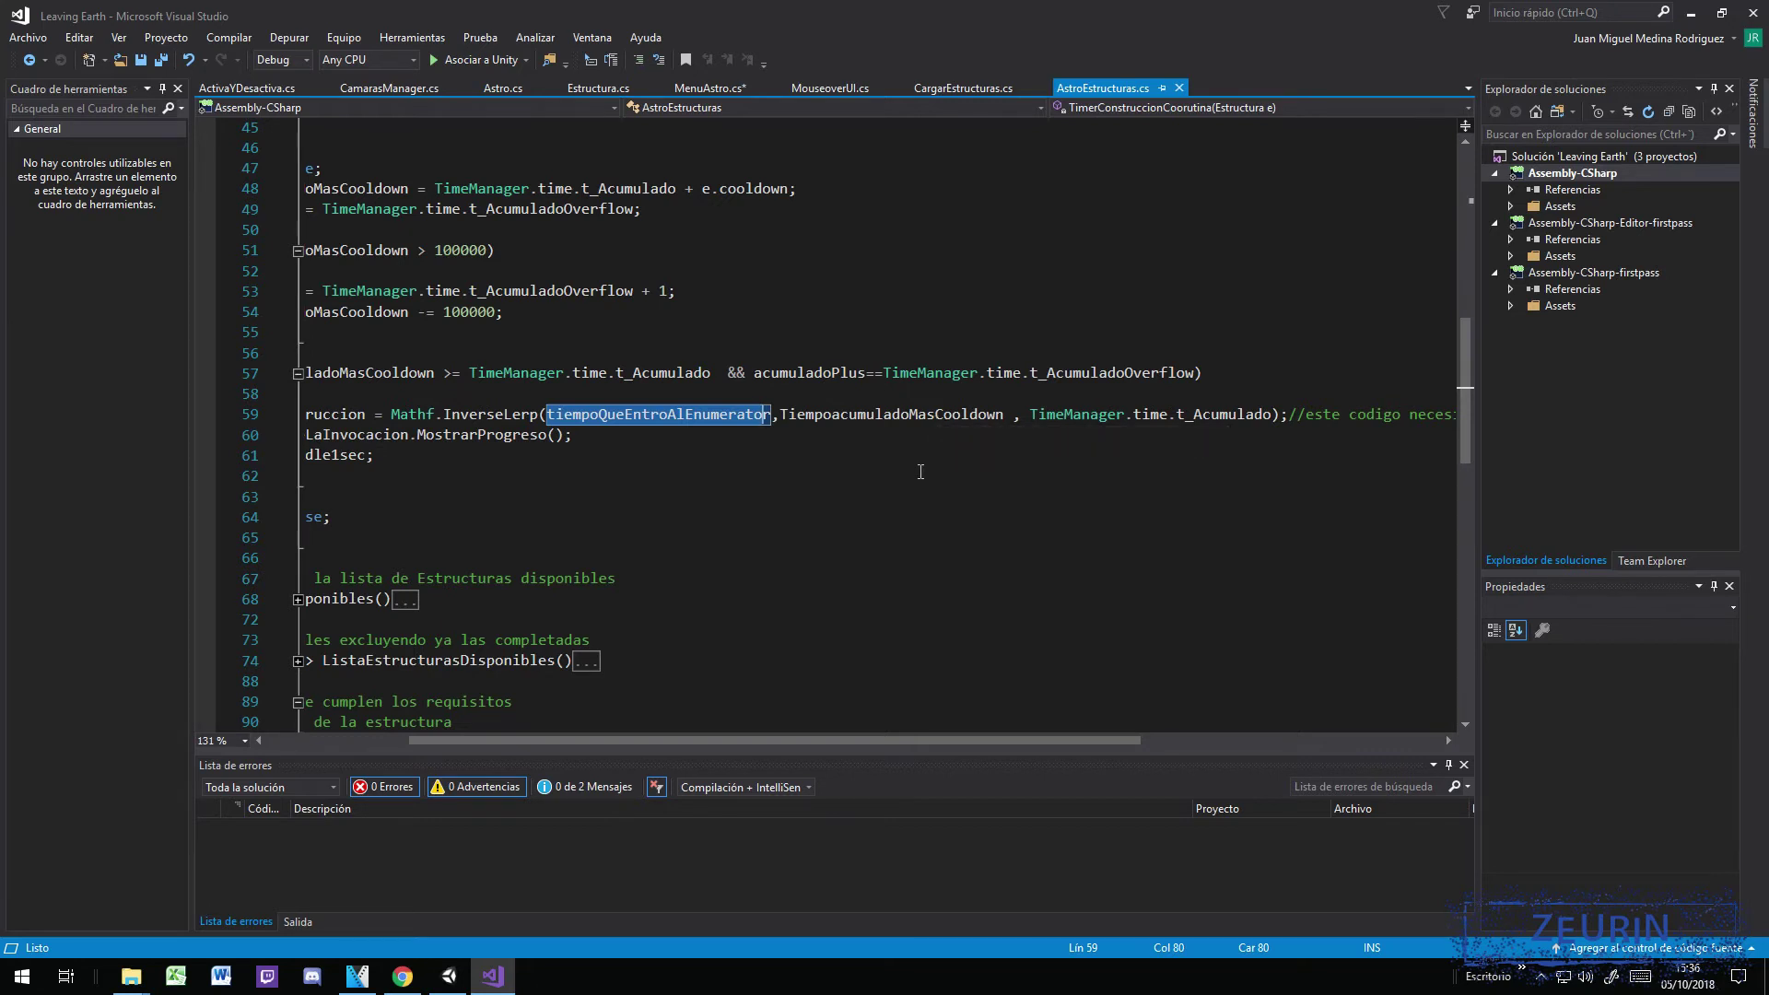
double_click(1001, 416)
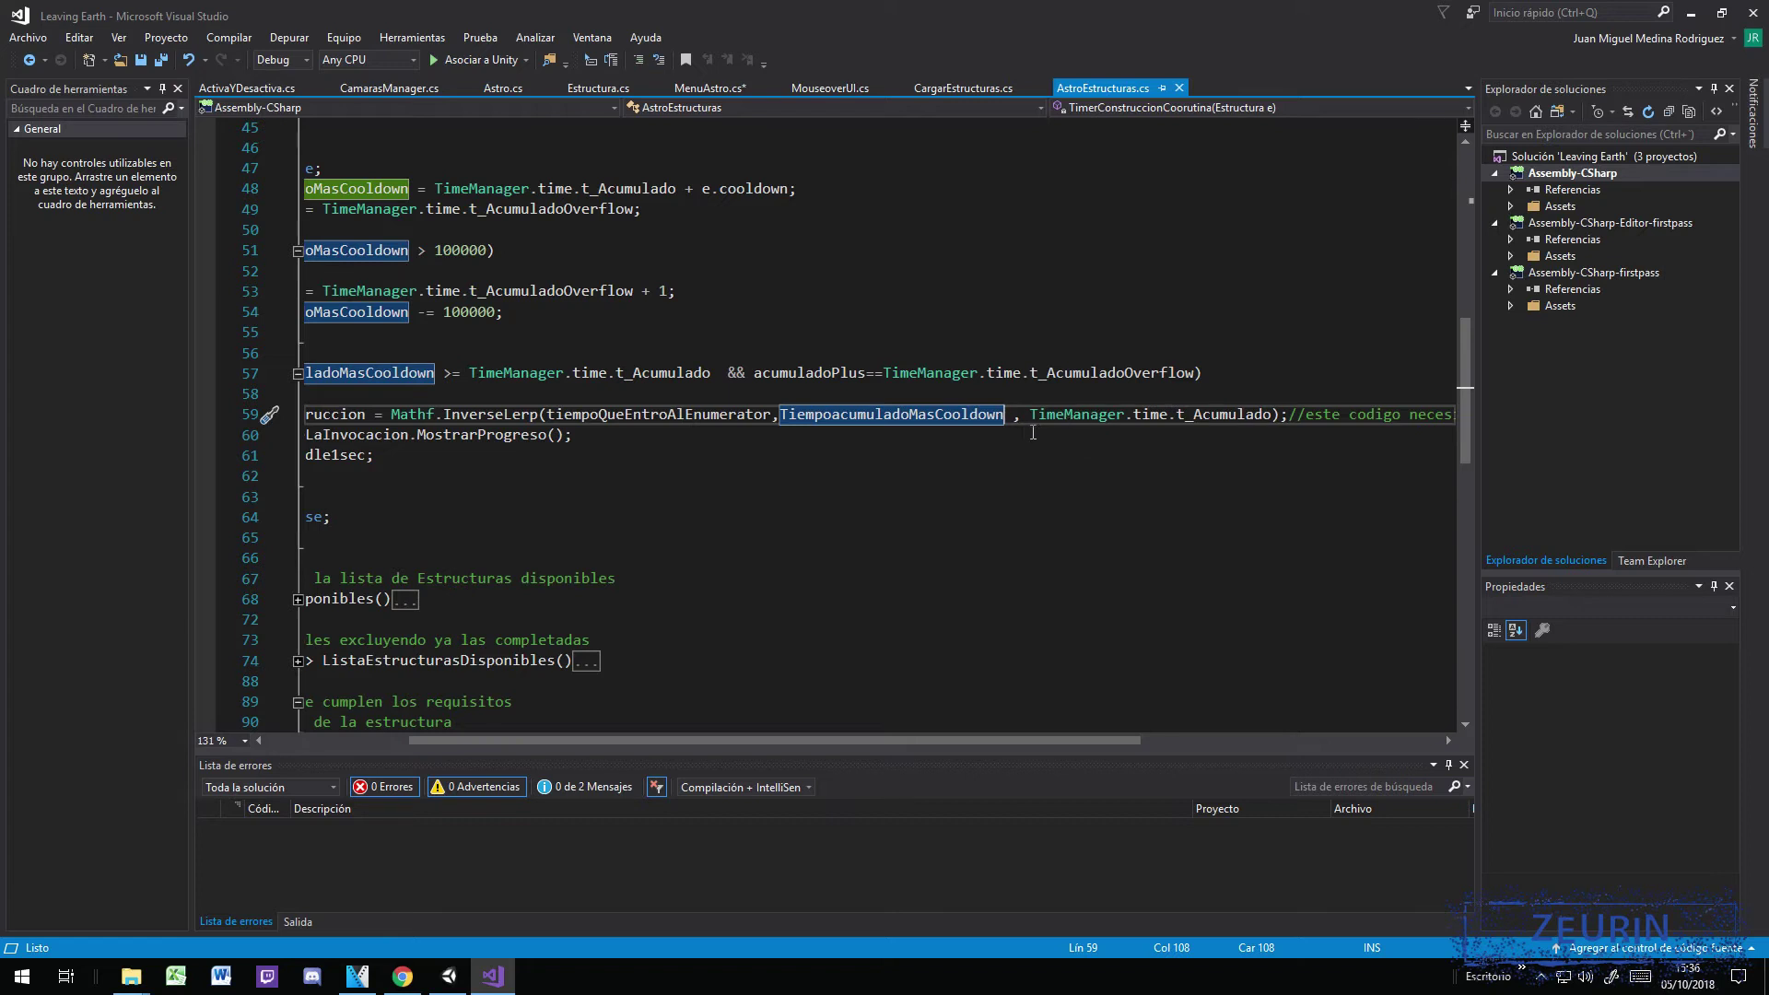
left_click_drag(1029, 415, 1274, 425)
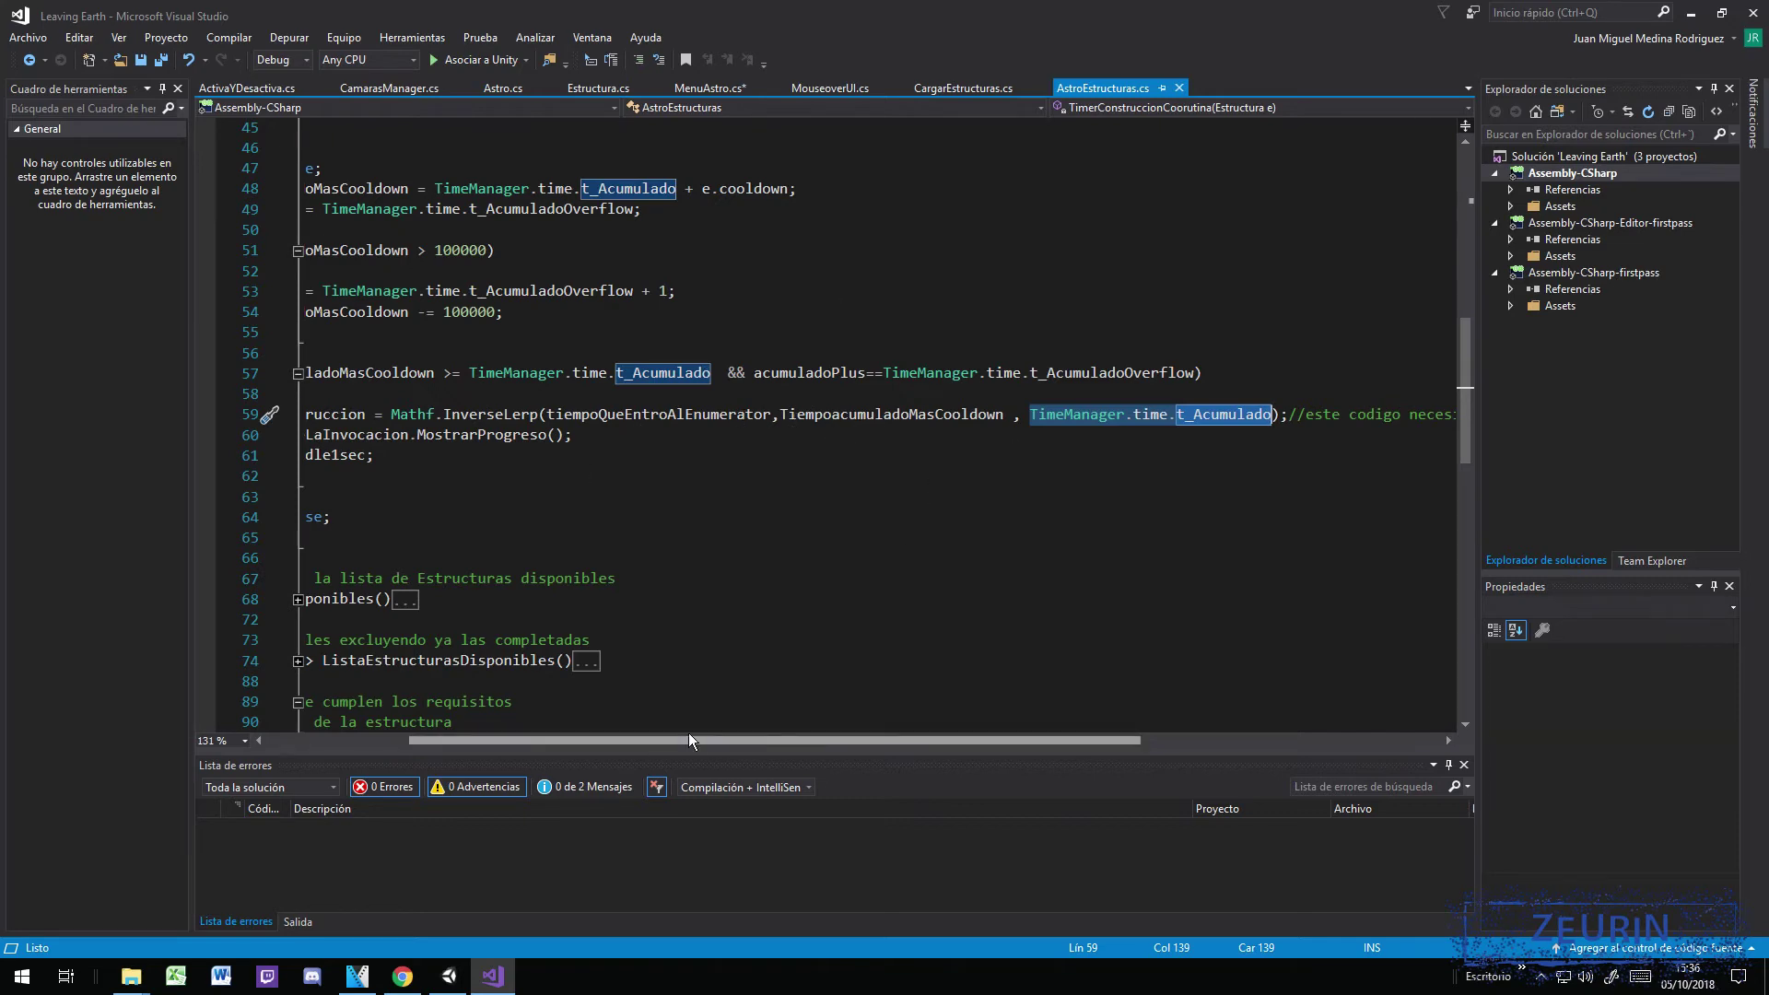
mouse_move(689, 735)
left_mouse_down()
mouse_move(1017, 741)
mouse_move(421, 691)
left_mouse_up()
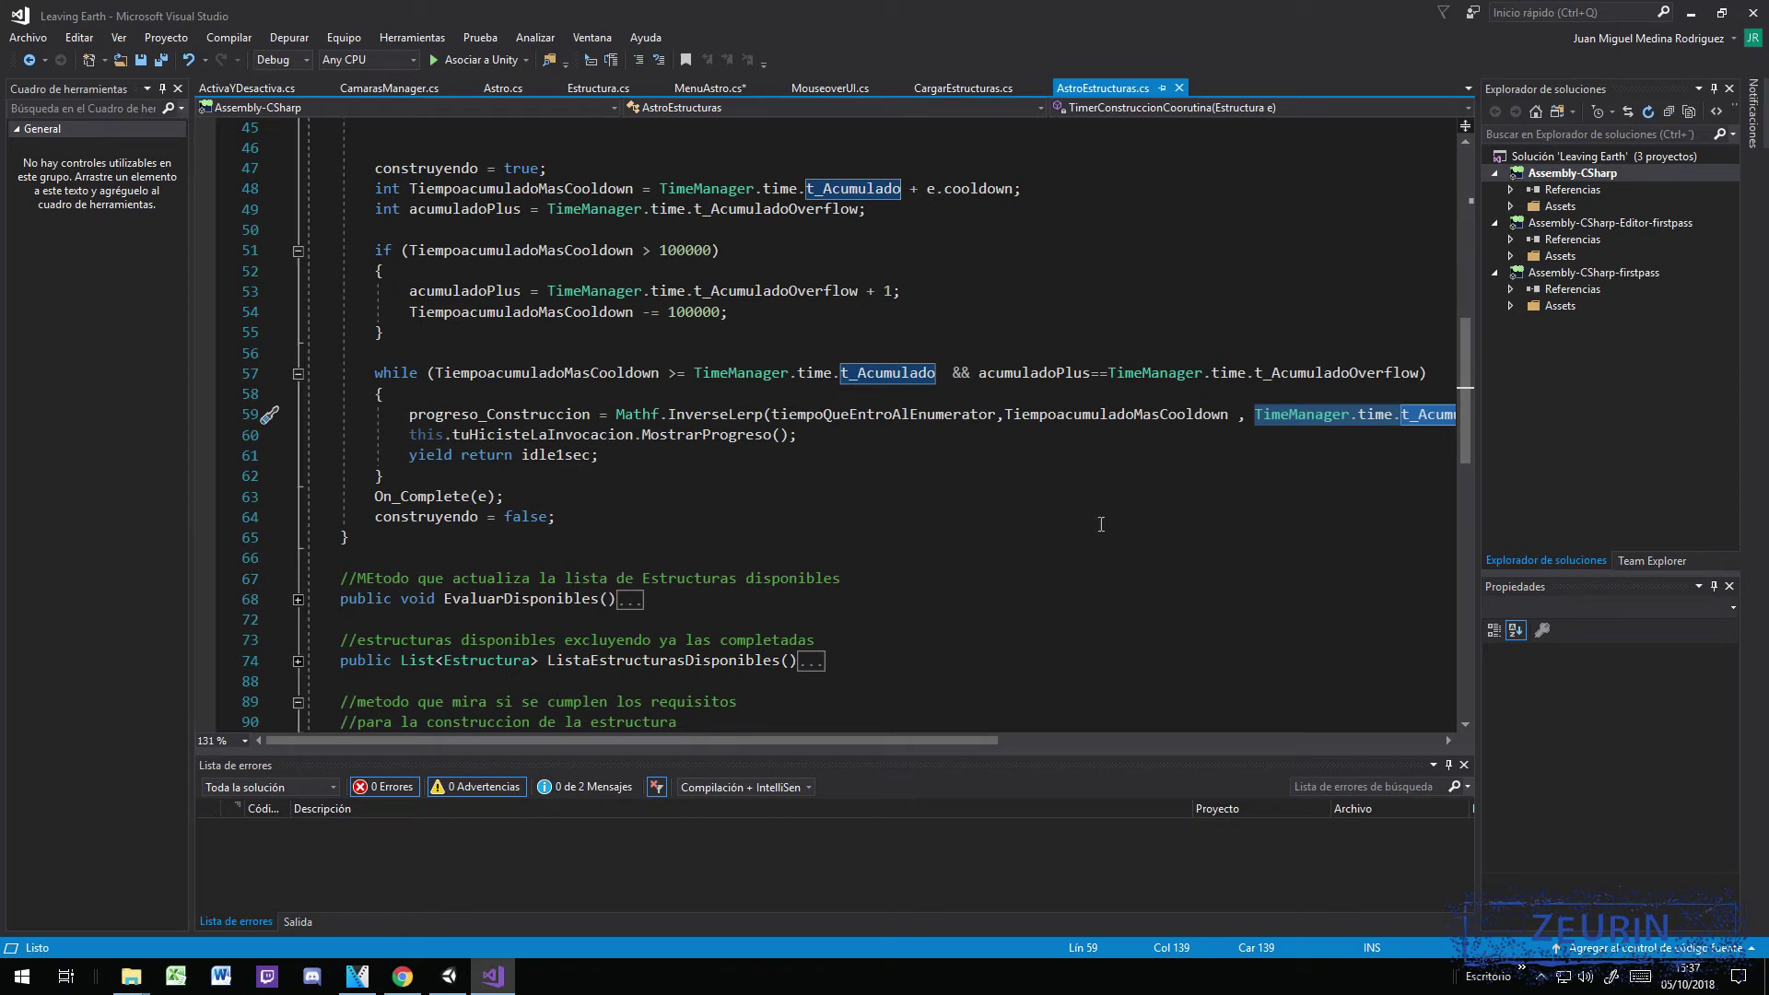
mouse_move(641, 442)
mouse_move(941, 421)
left_click_drag(791, 436, 409, 439)
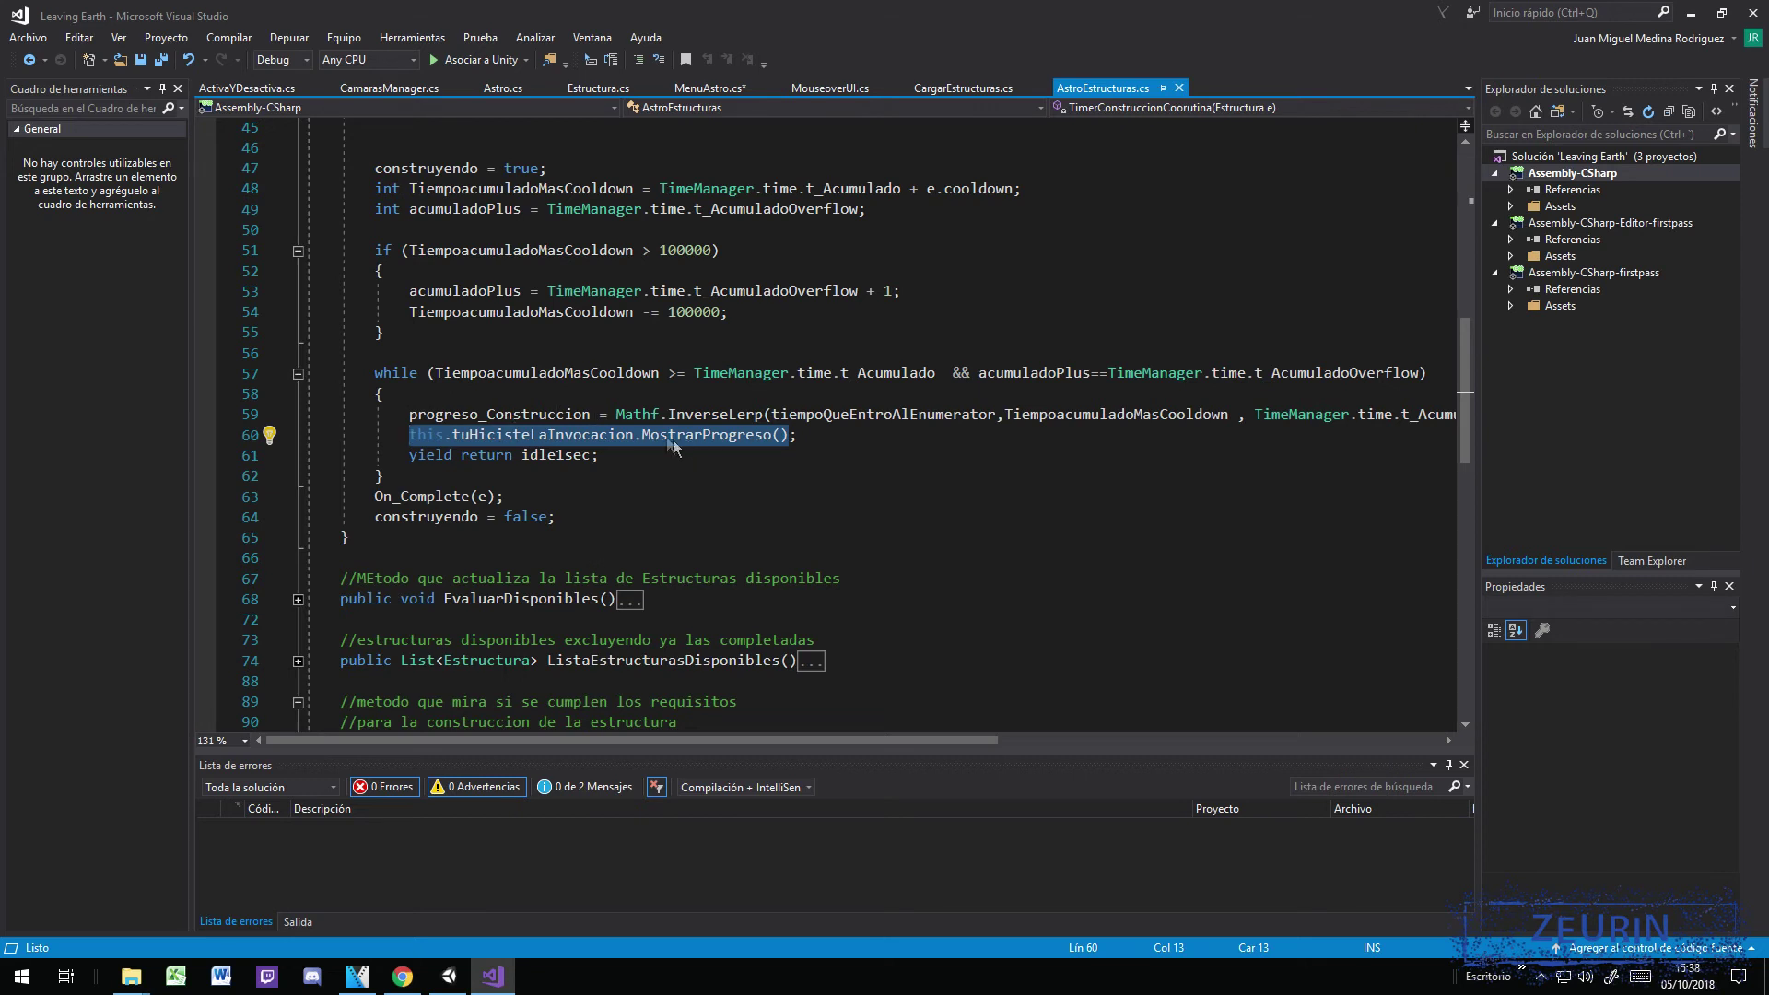
double_click(451, 443)
left_click_drag(412, 434, 443, 434)
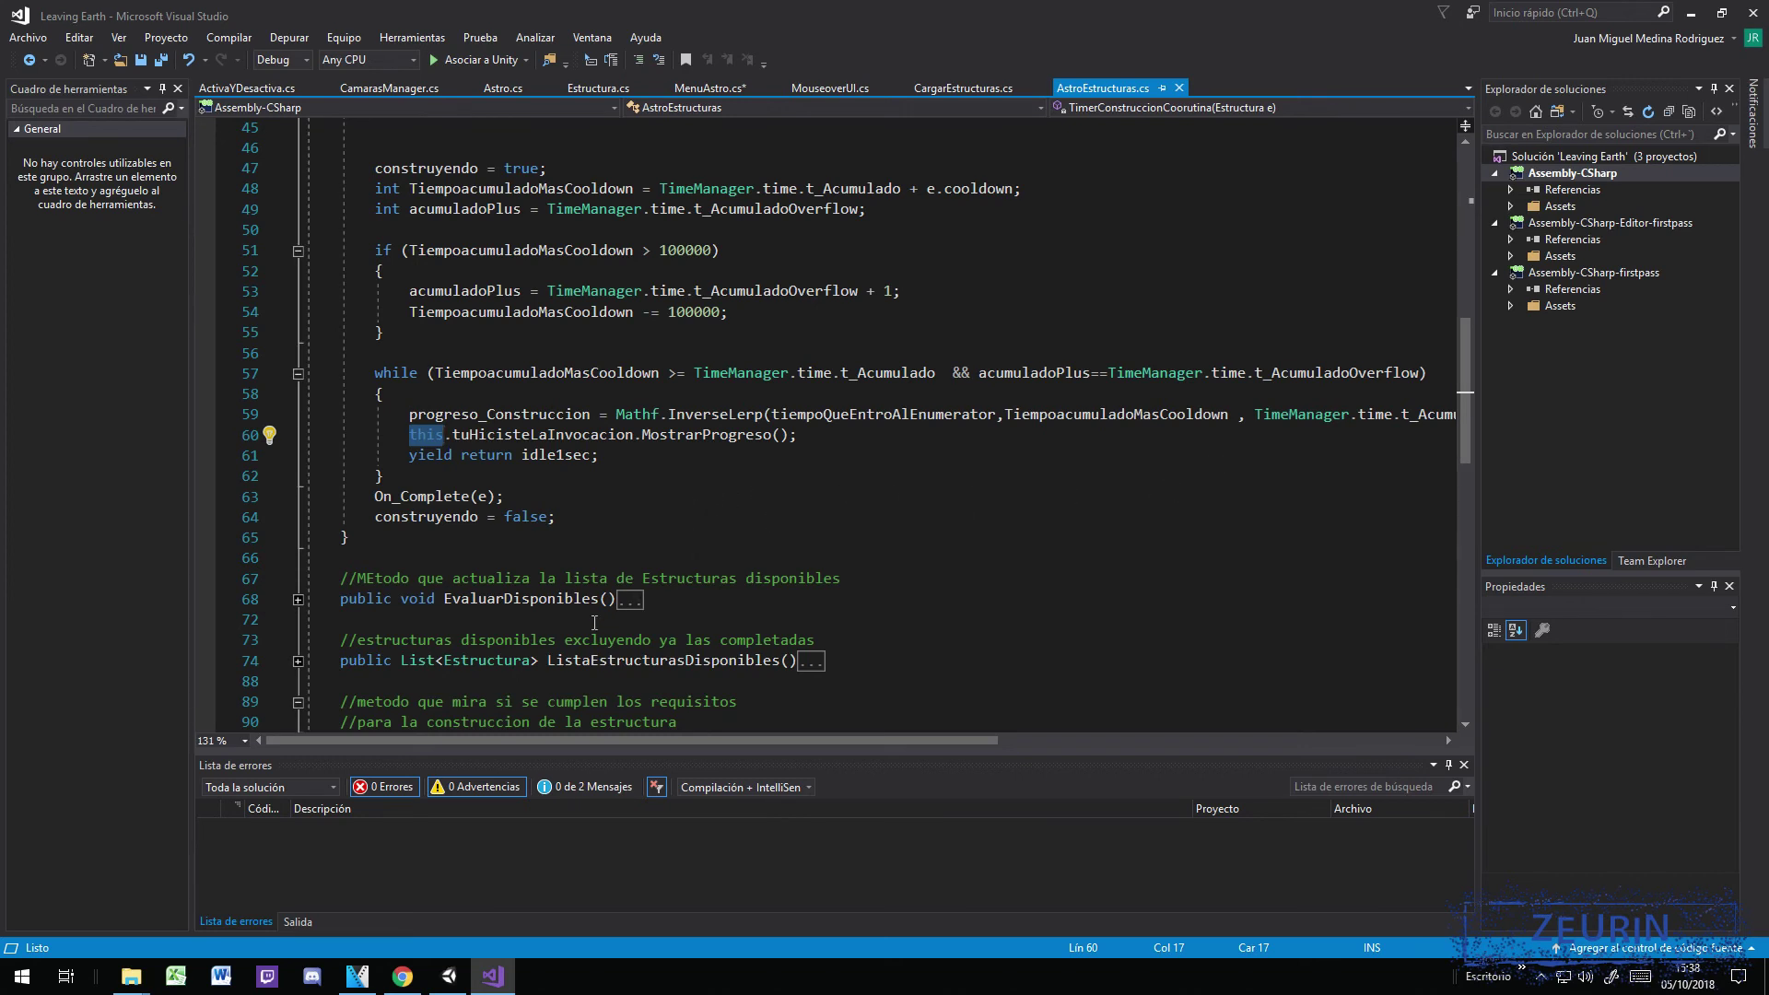
left_click(426, 434)
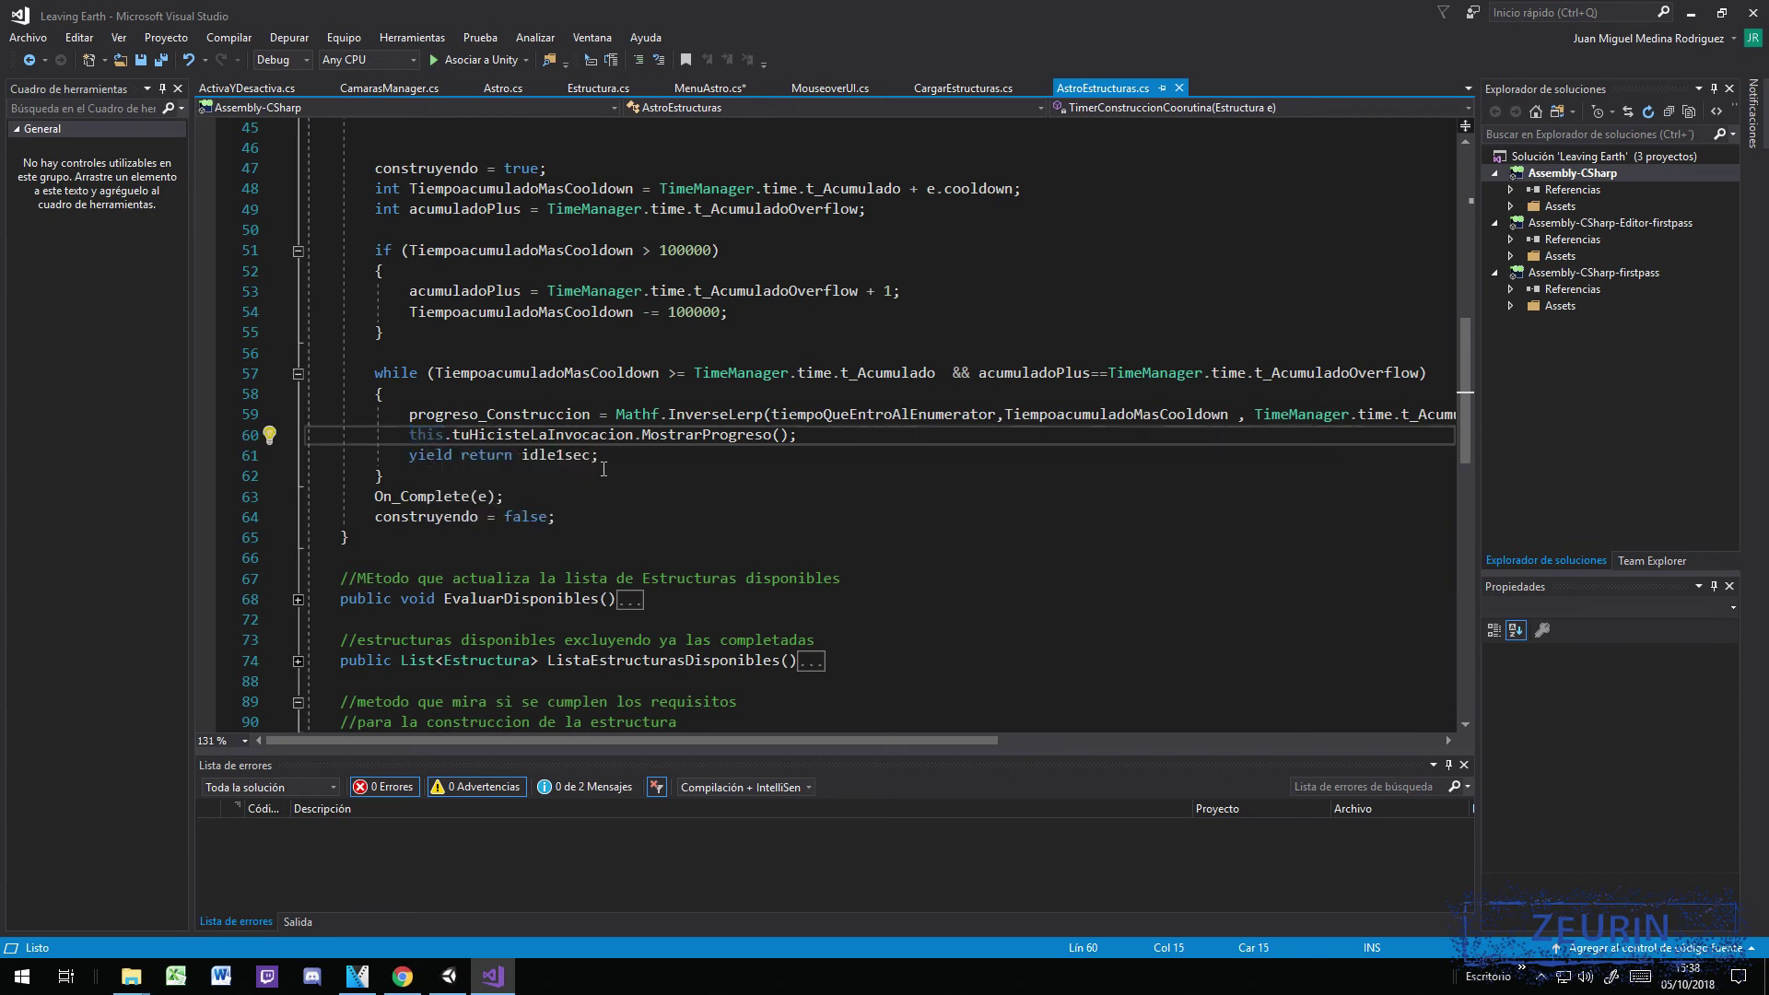
left_click_drag(452, 434, 798, 437)
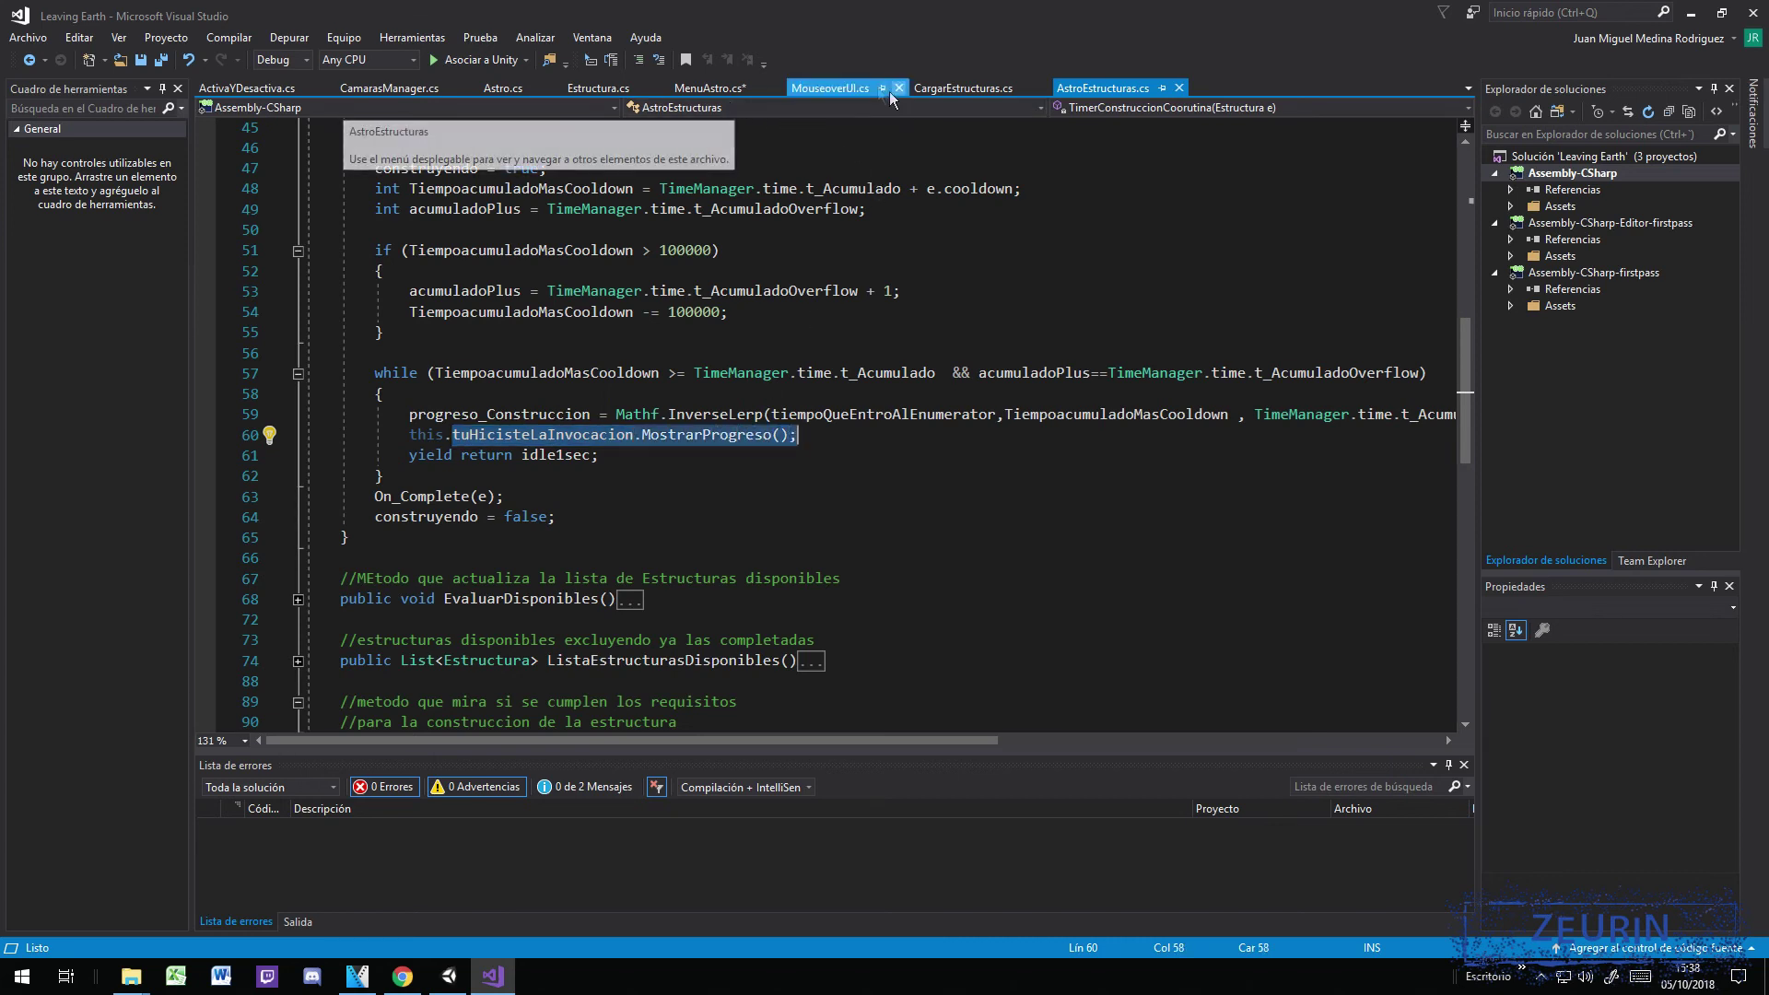
Step: Highlight the MostrarProgreso method in MouseoverUI.cs, then return to the Unity editor
left_click(857, 89)
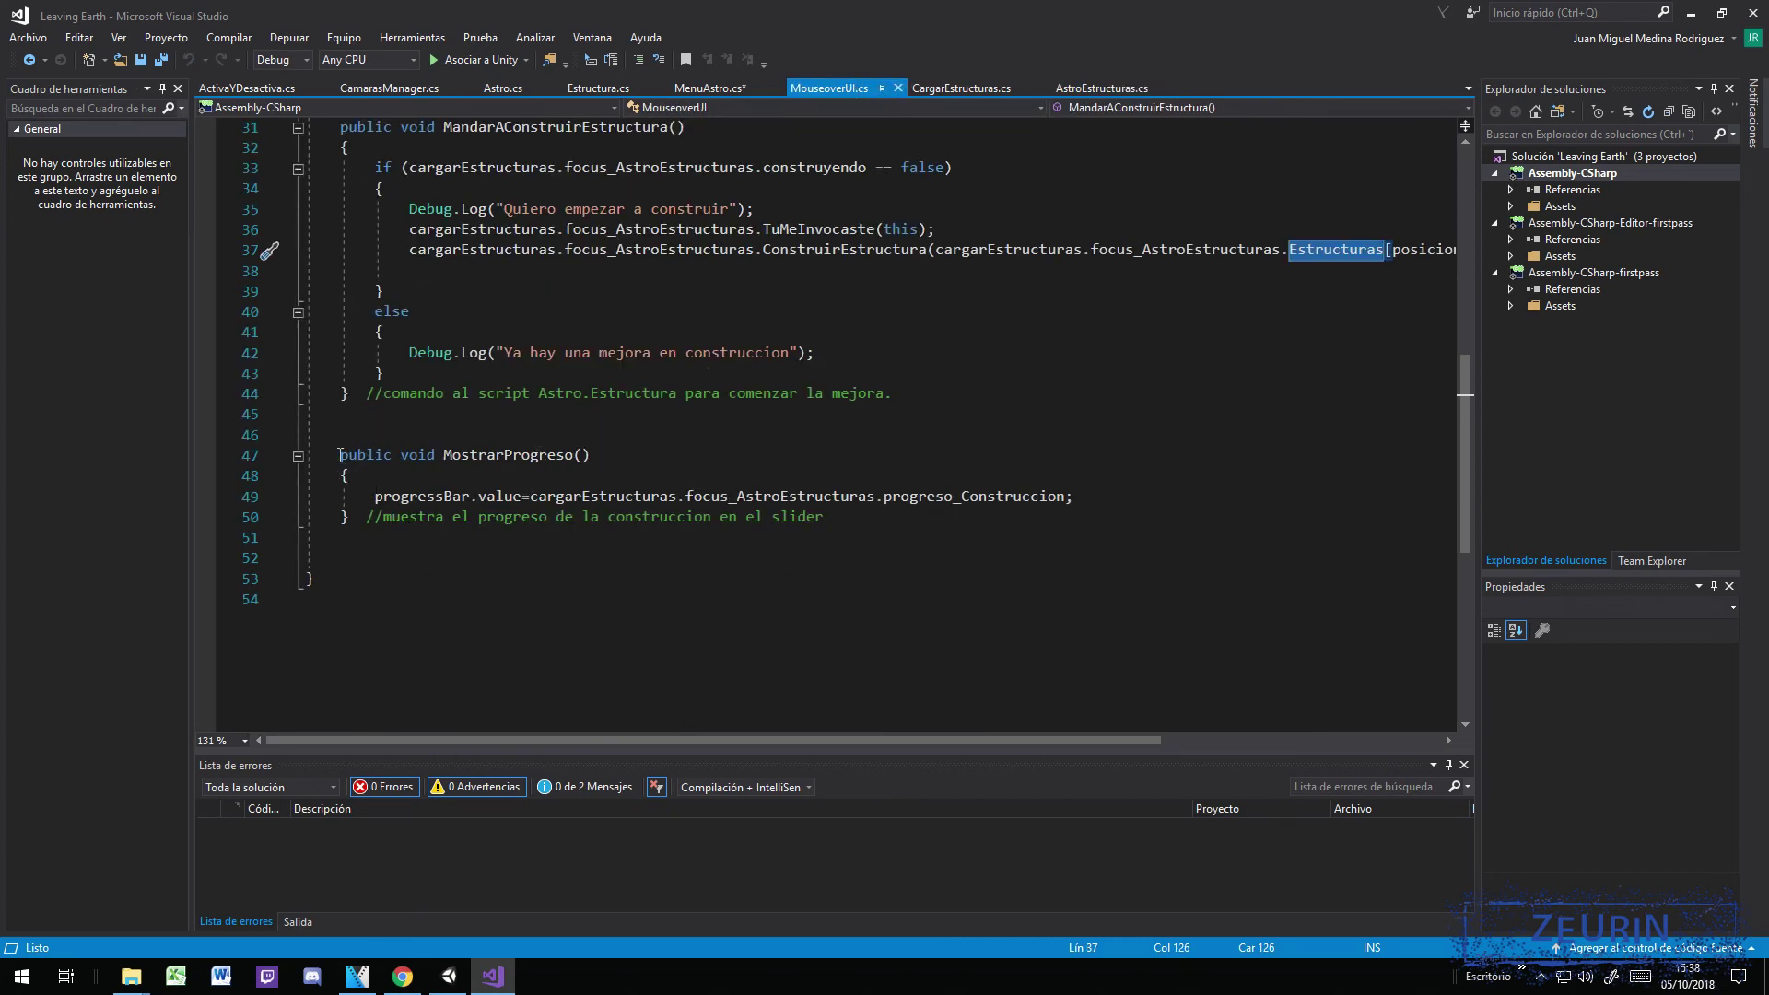
left_click_drag(340, 454, 1088, 522)
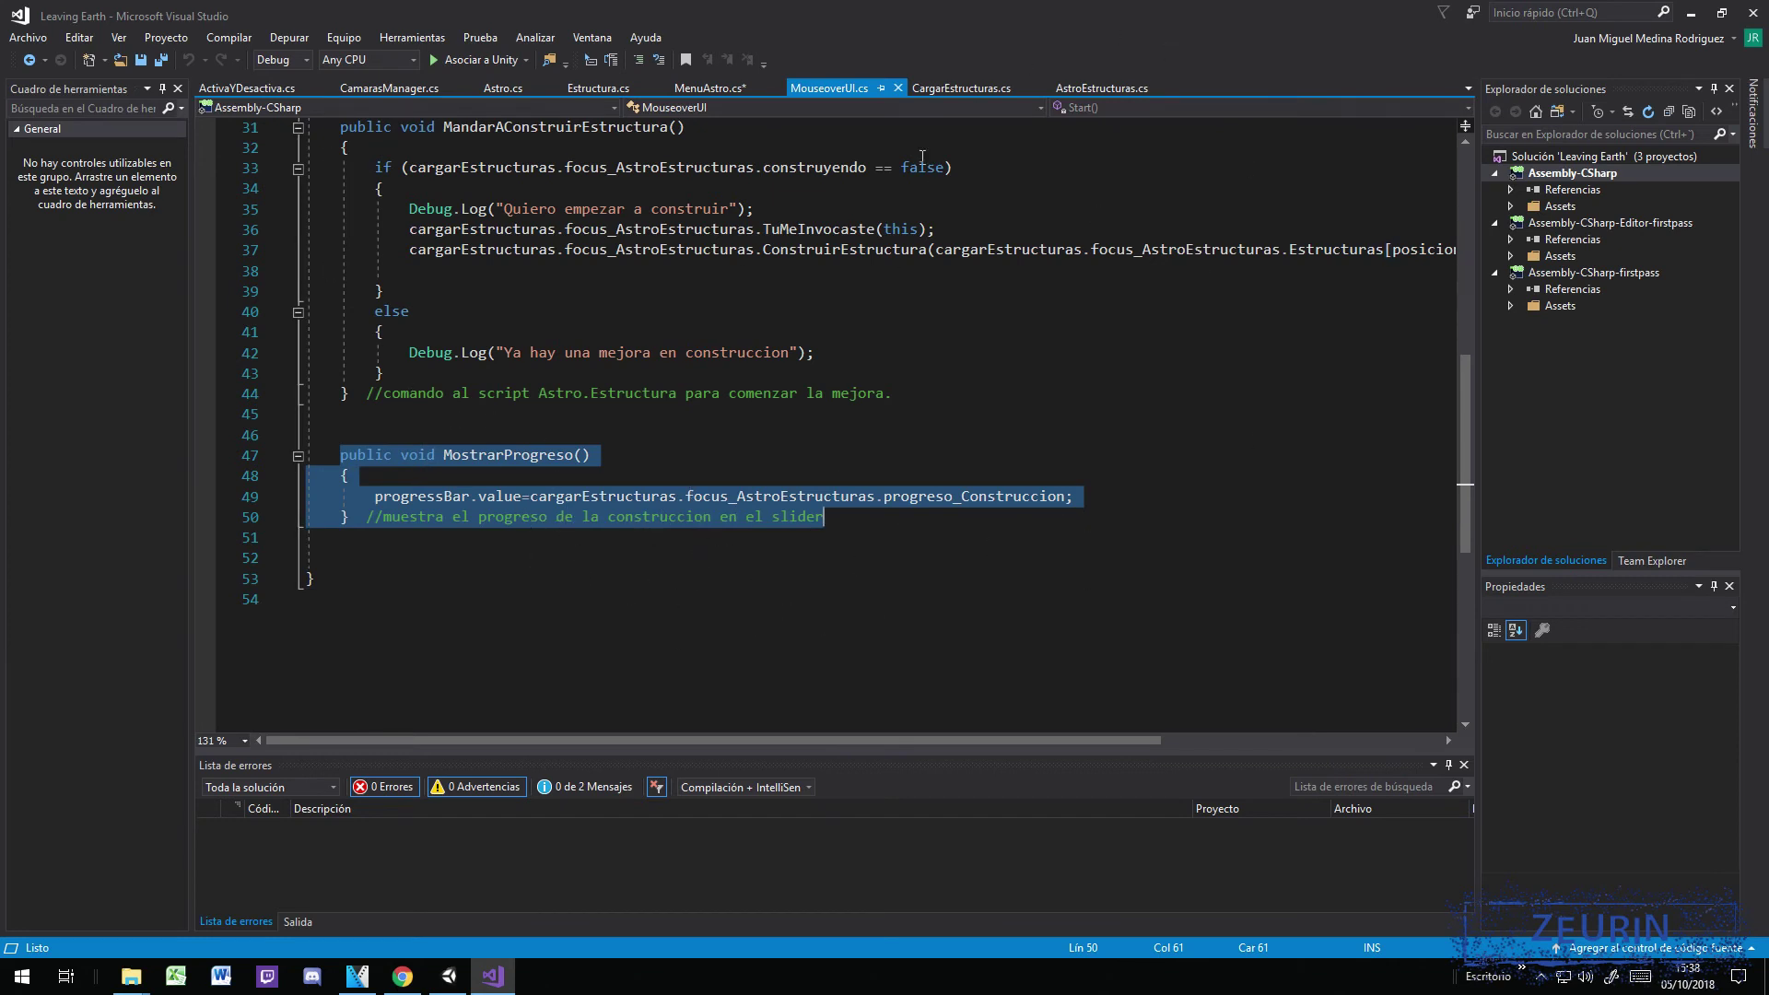
left_click(449, 976)
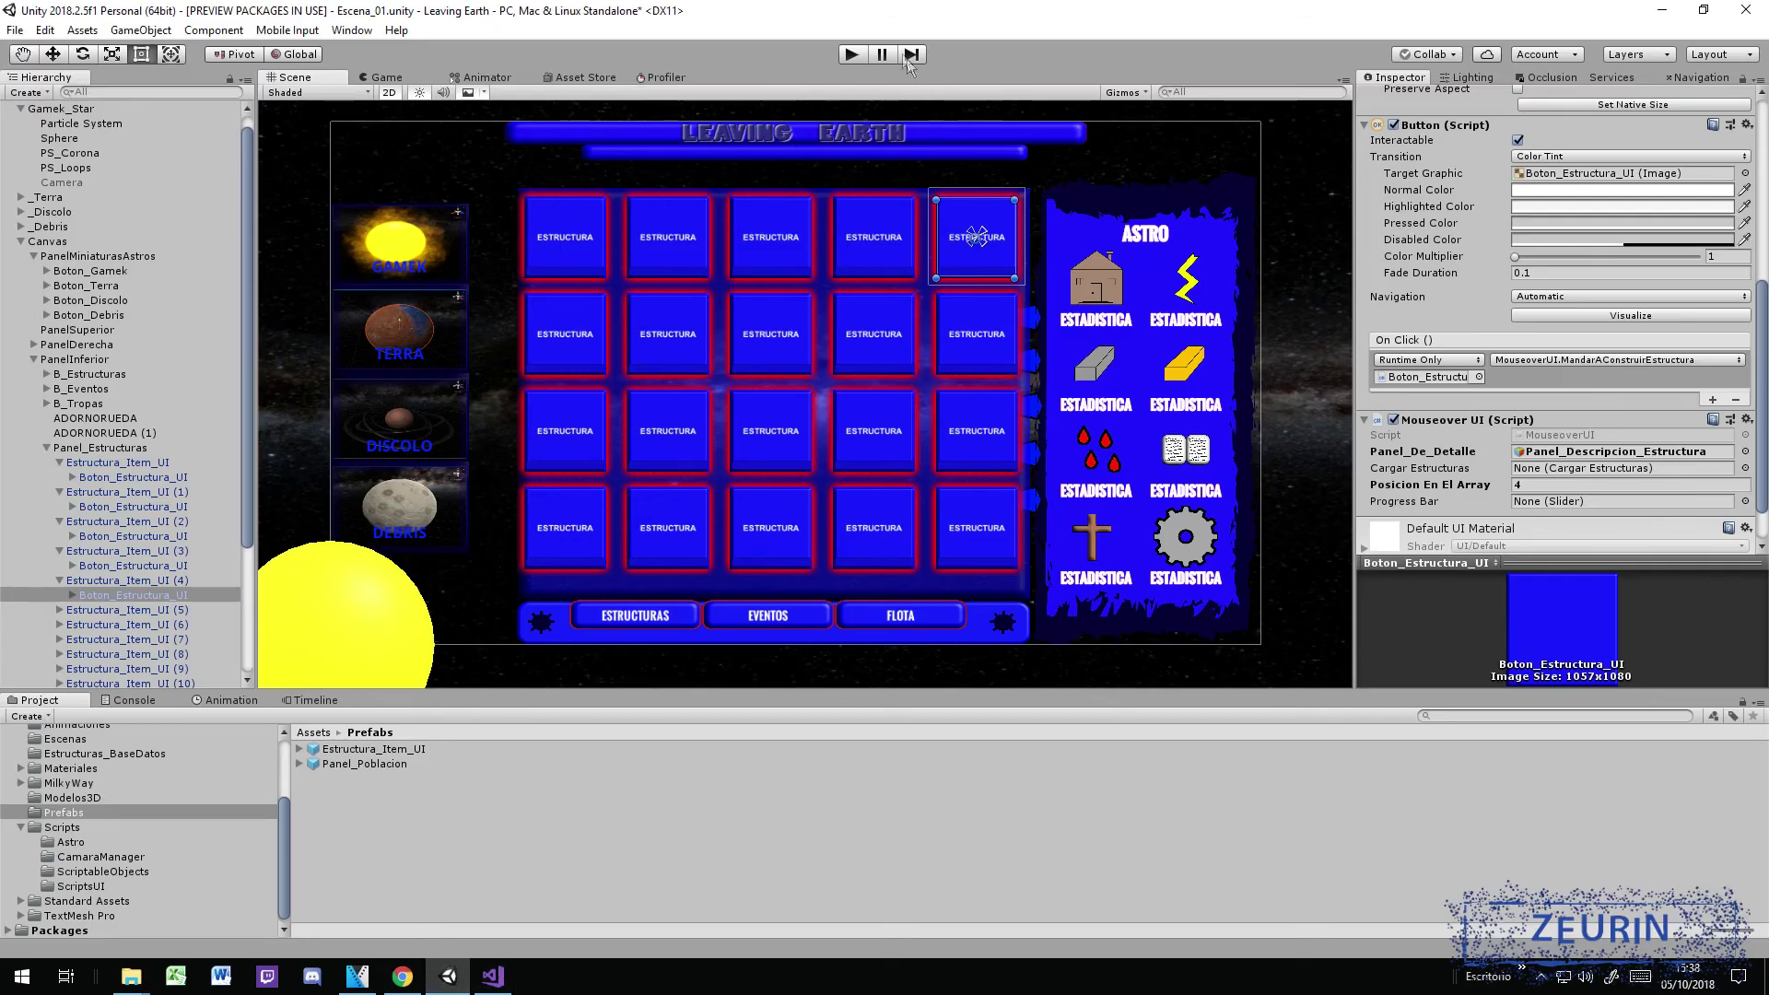
Step: Deactivate Panel_Estructuras in the Inspector, then play the game and focus on the sun Gamek
left_click(851, 53)
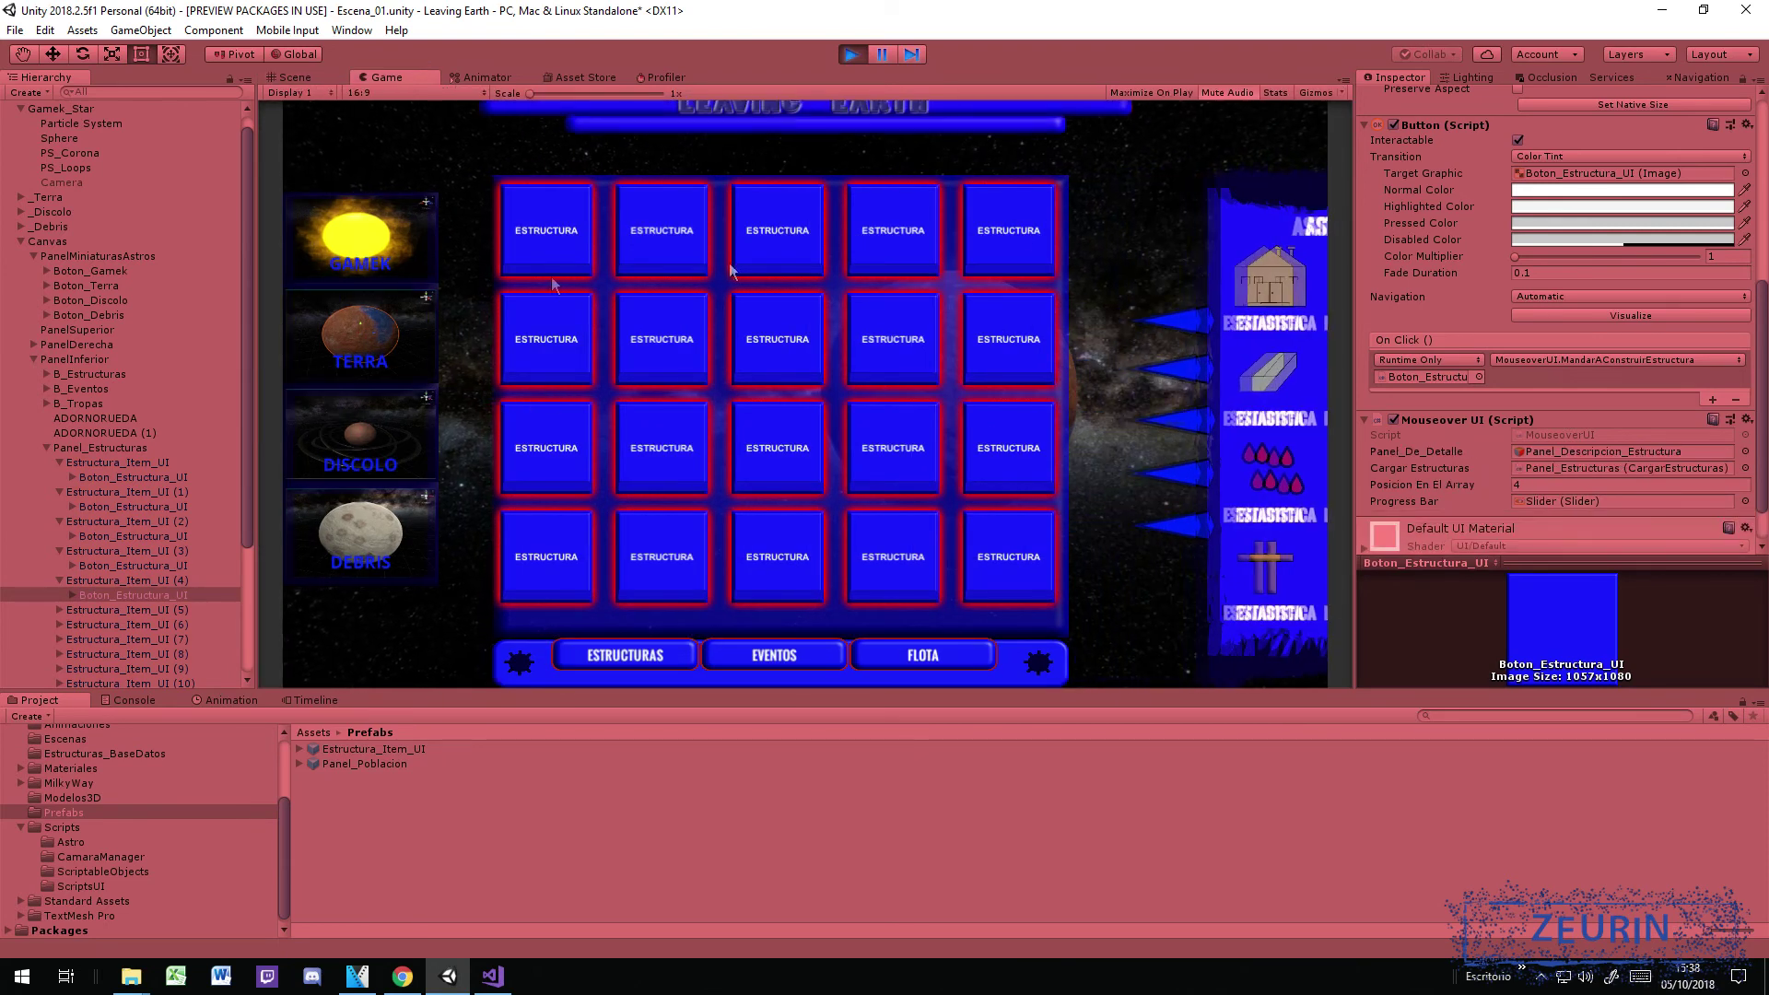
left_click(851, 54)
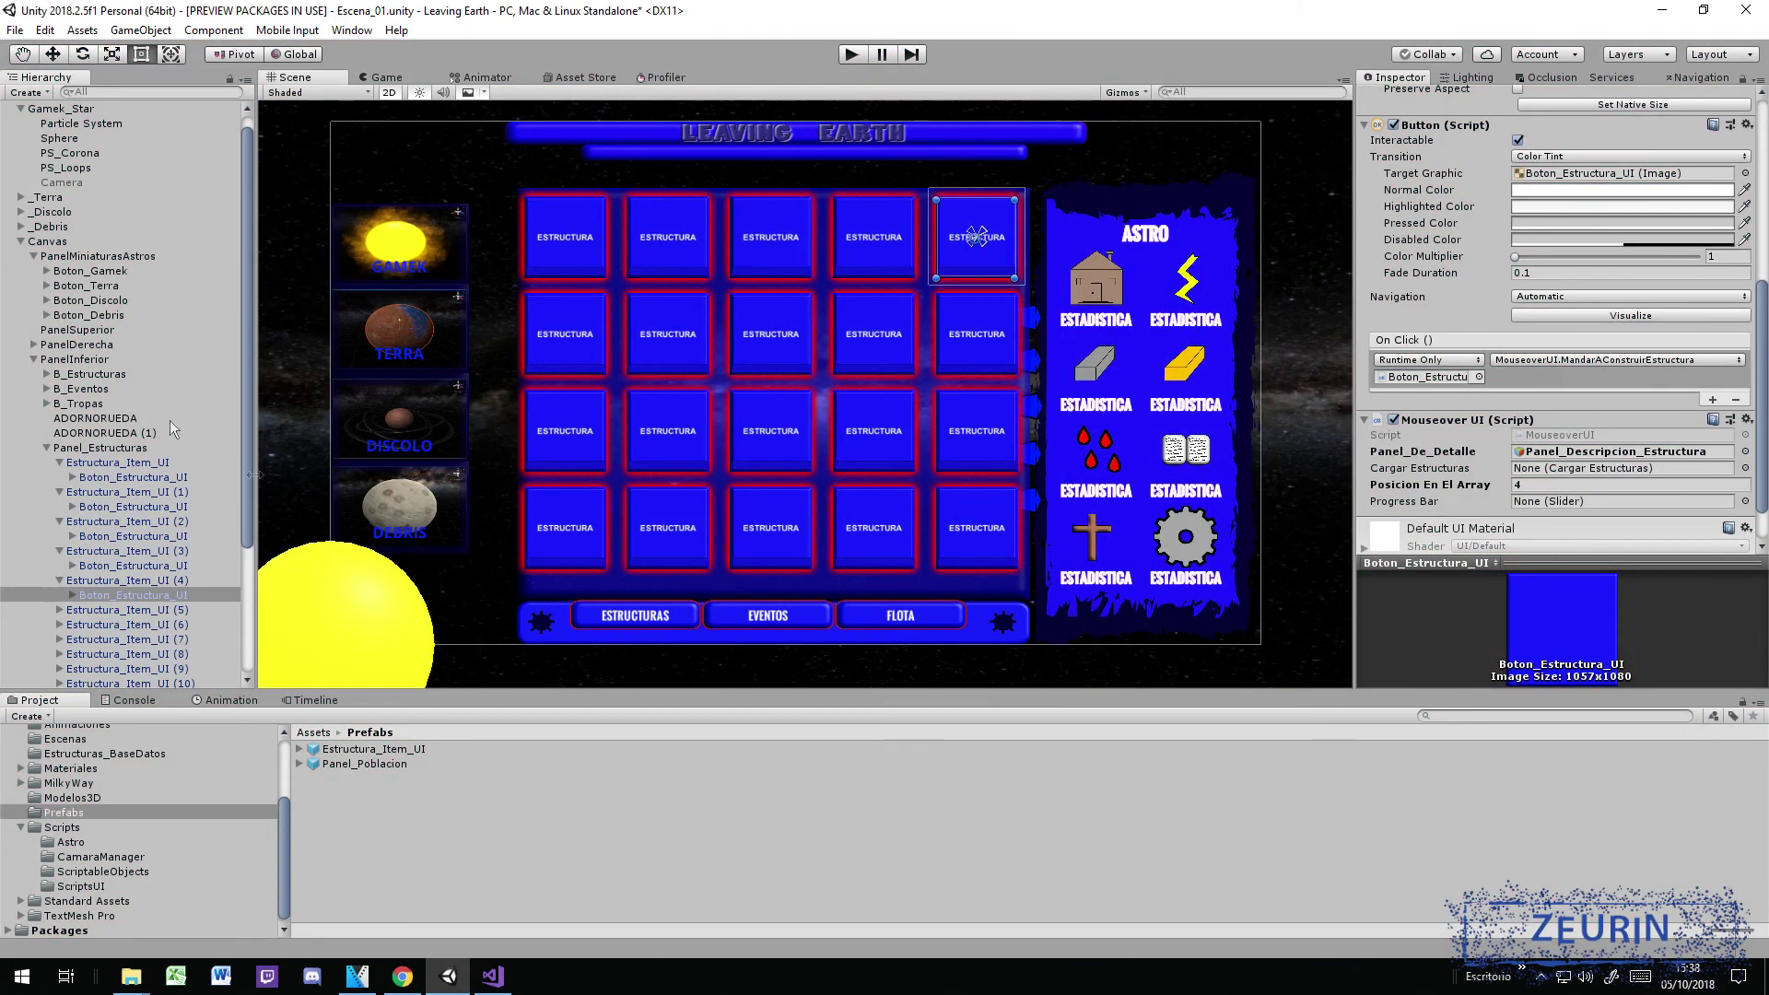
left_click(47, 448)
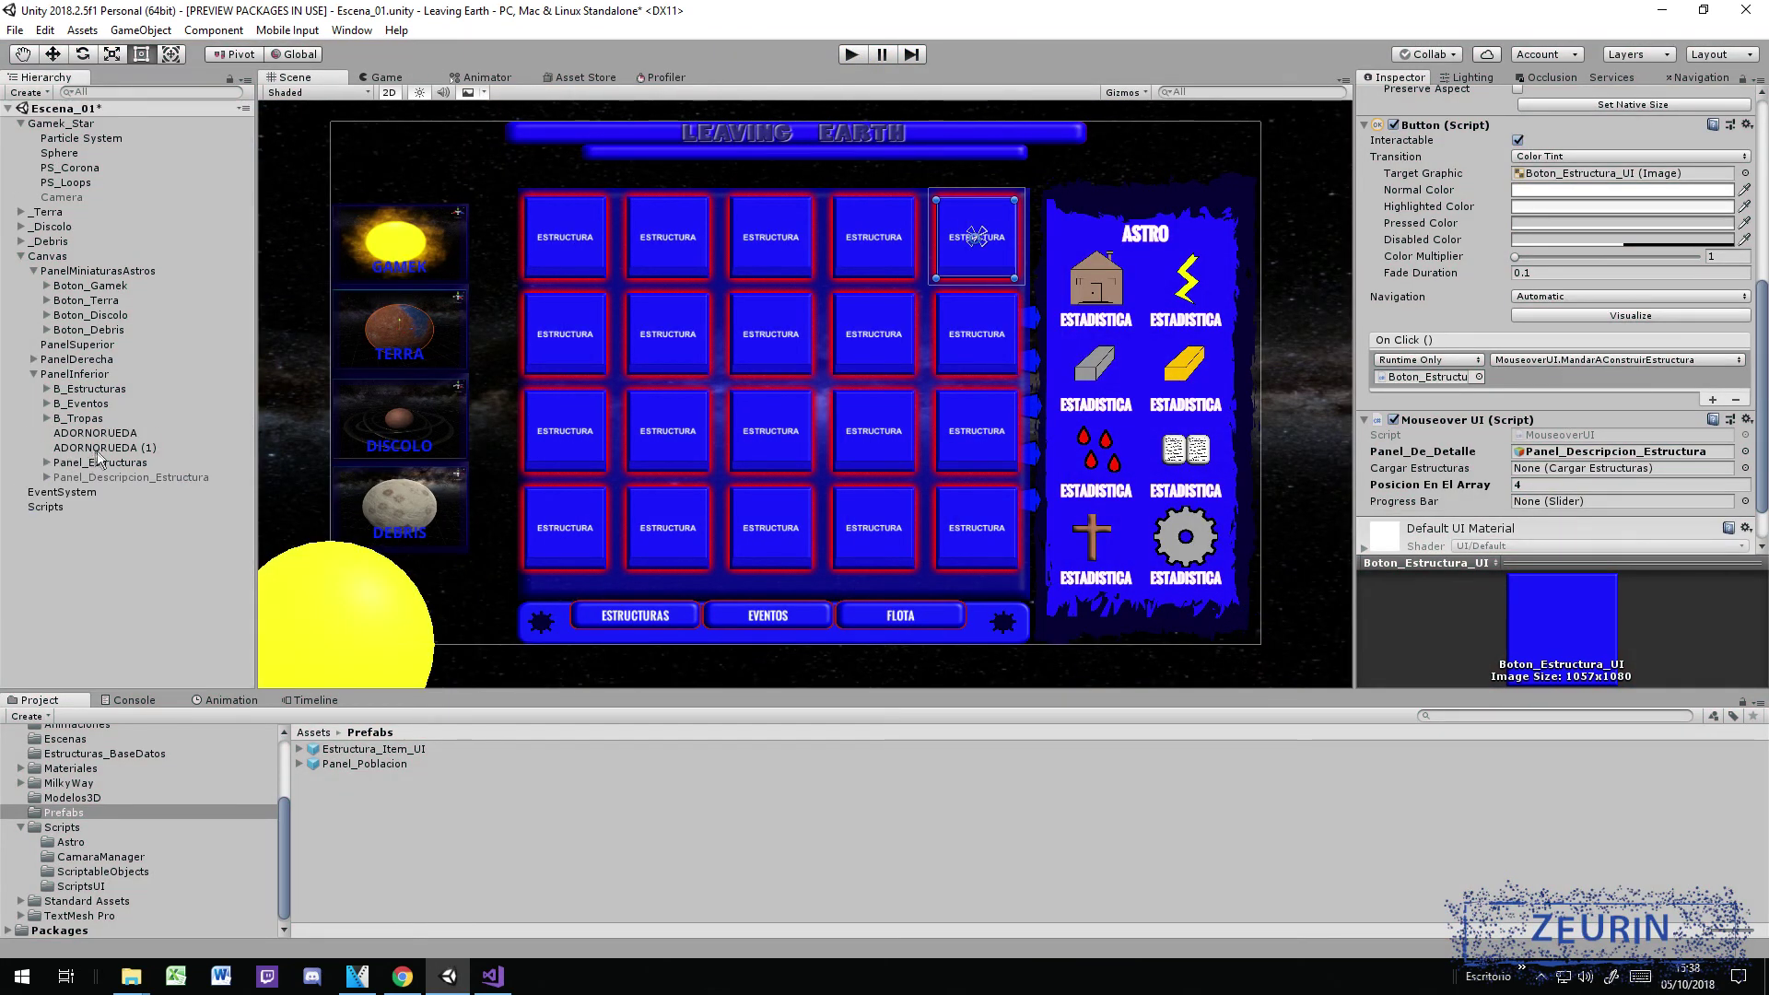
left_click(99, 462)
scroll(1439, 175, "up", 5)
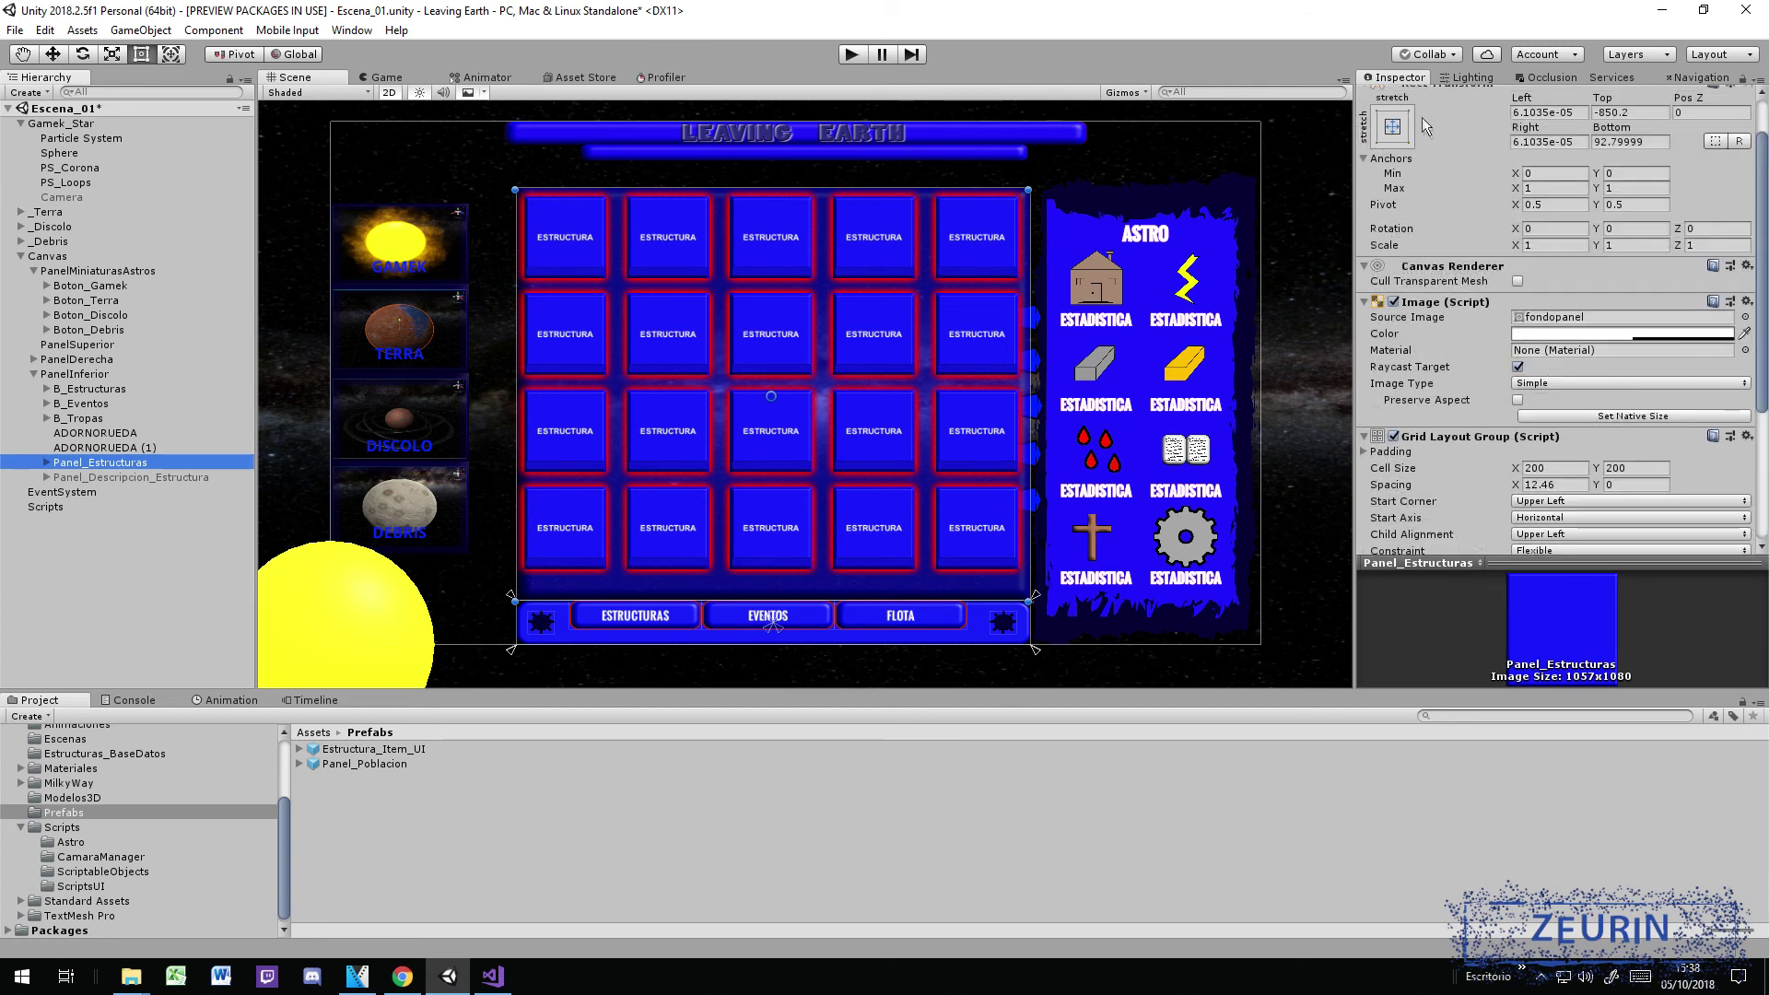
scroll(1428, 127, "up", 1)
left_click(1401, 99)
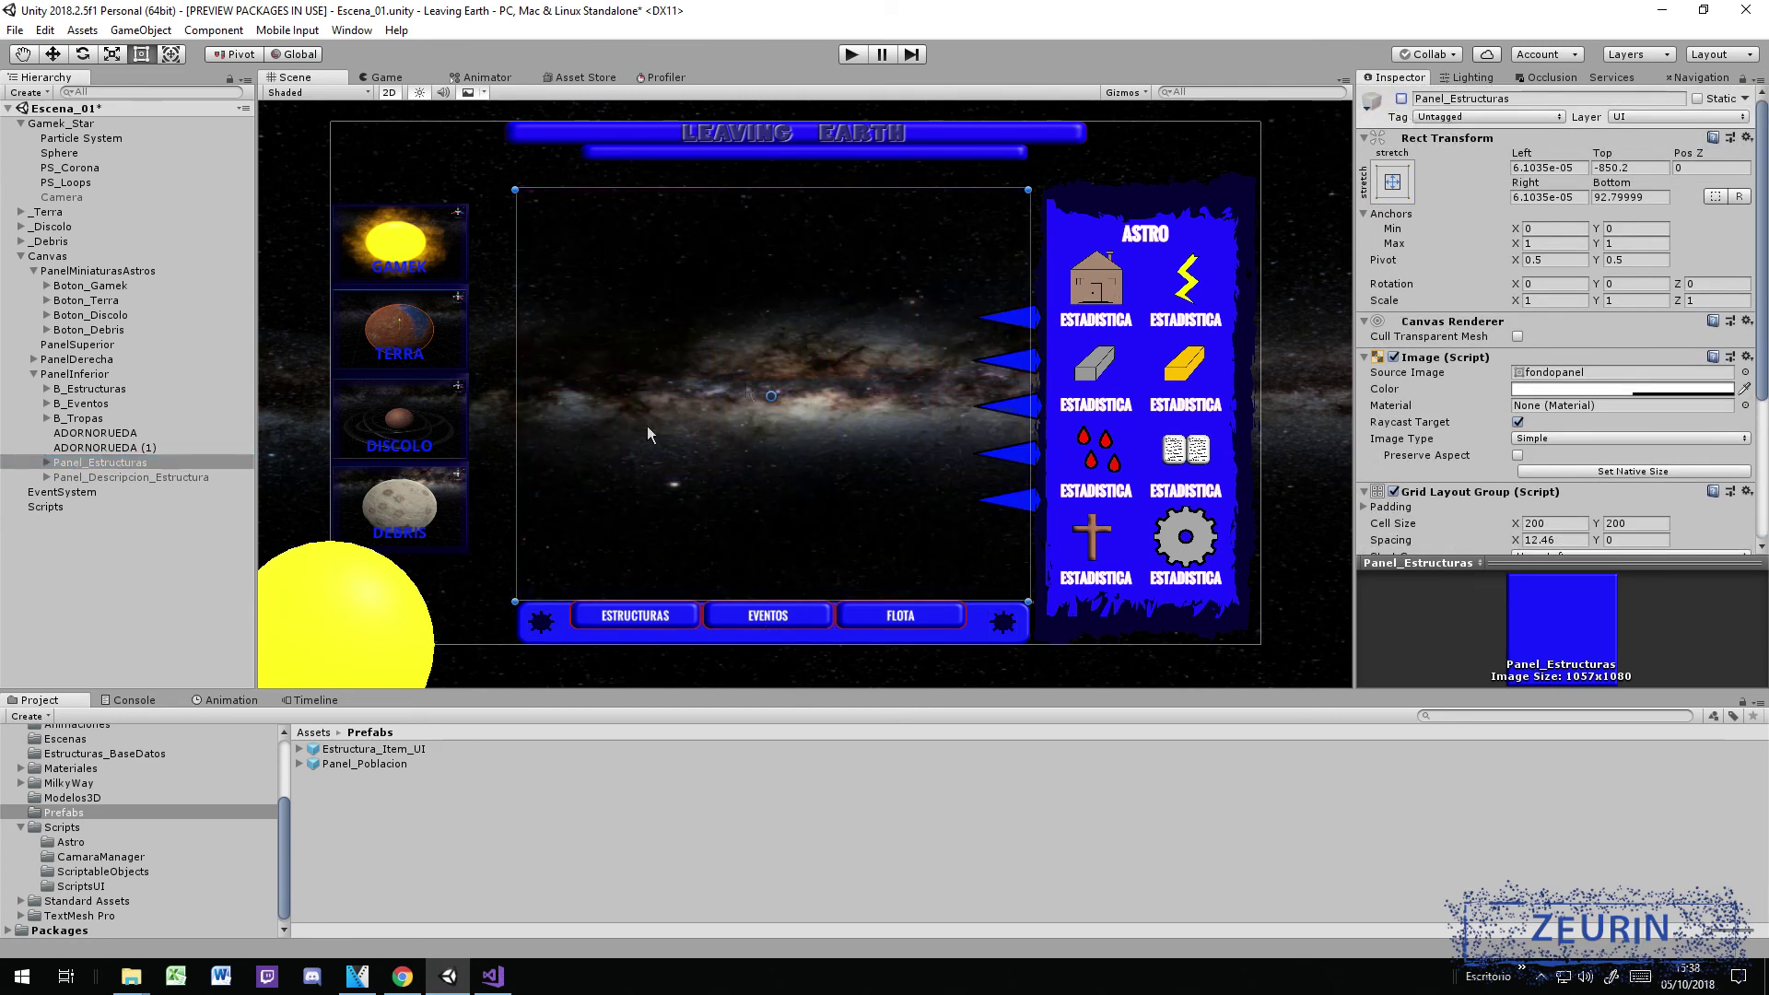
left_click(852, 55)
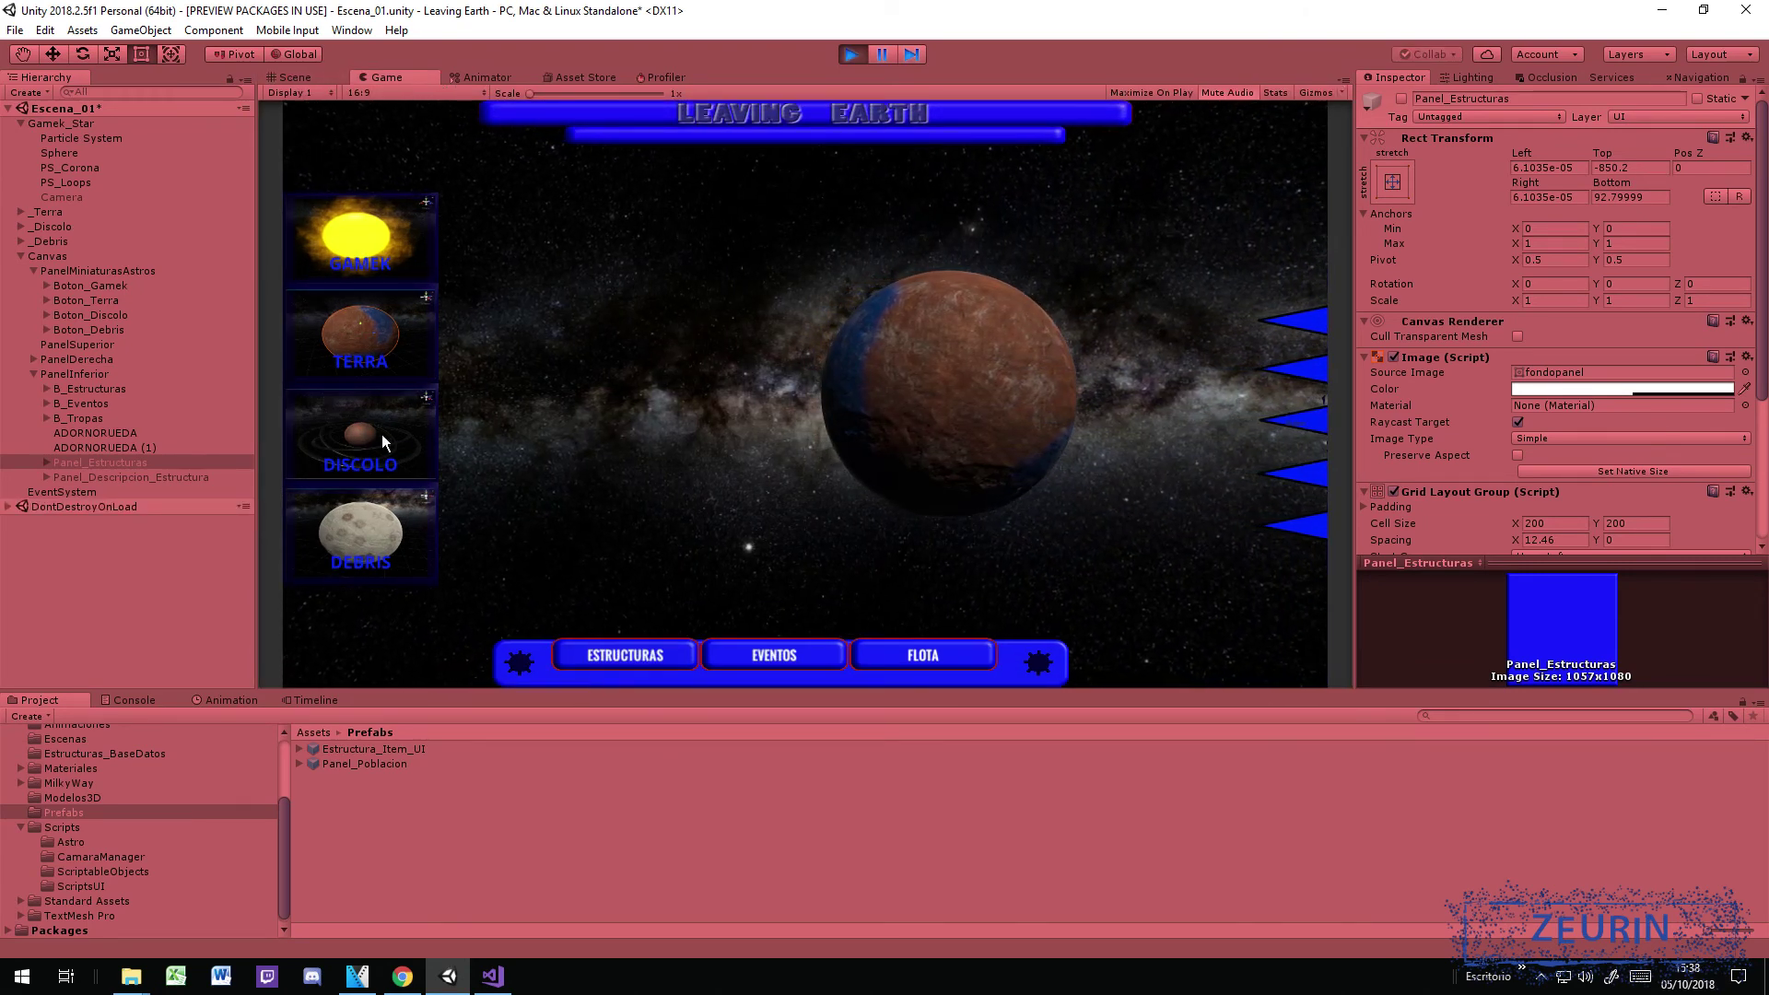
left_click(333, 230)
Step: Open the structures grid, start building the first structure, and check the reddish planet
left_click(582, 657)
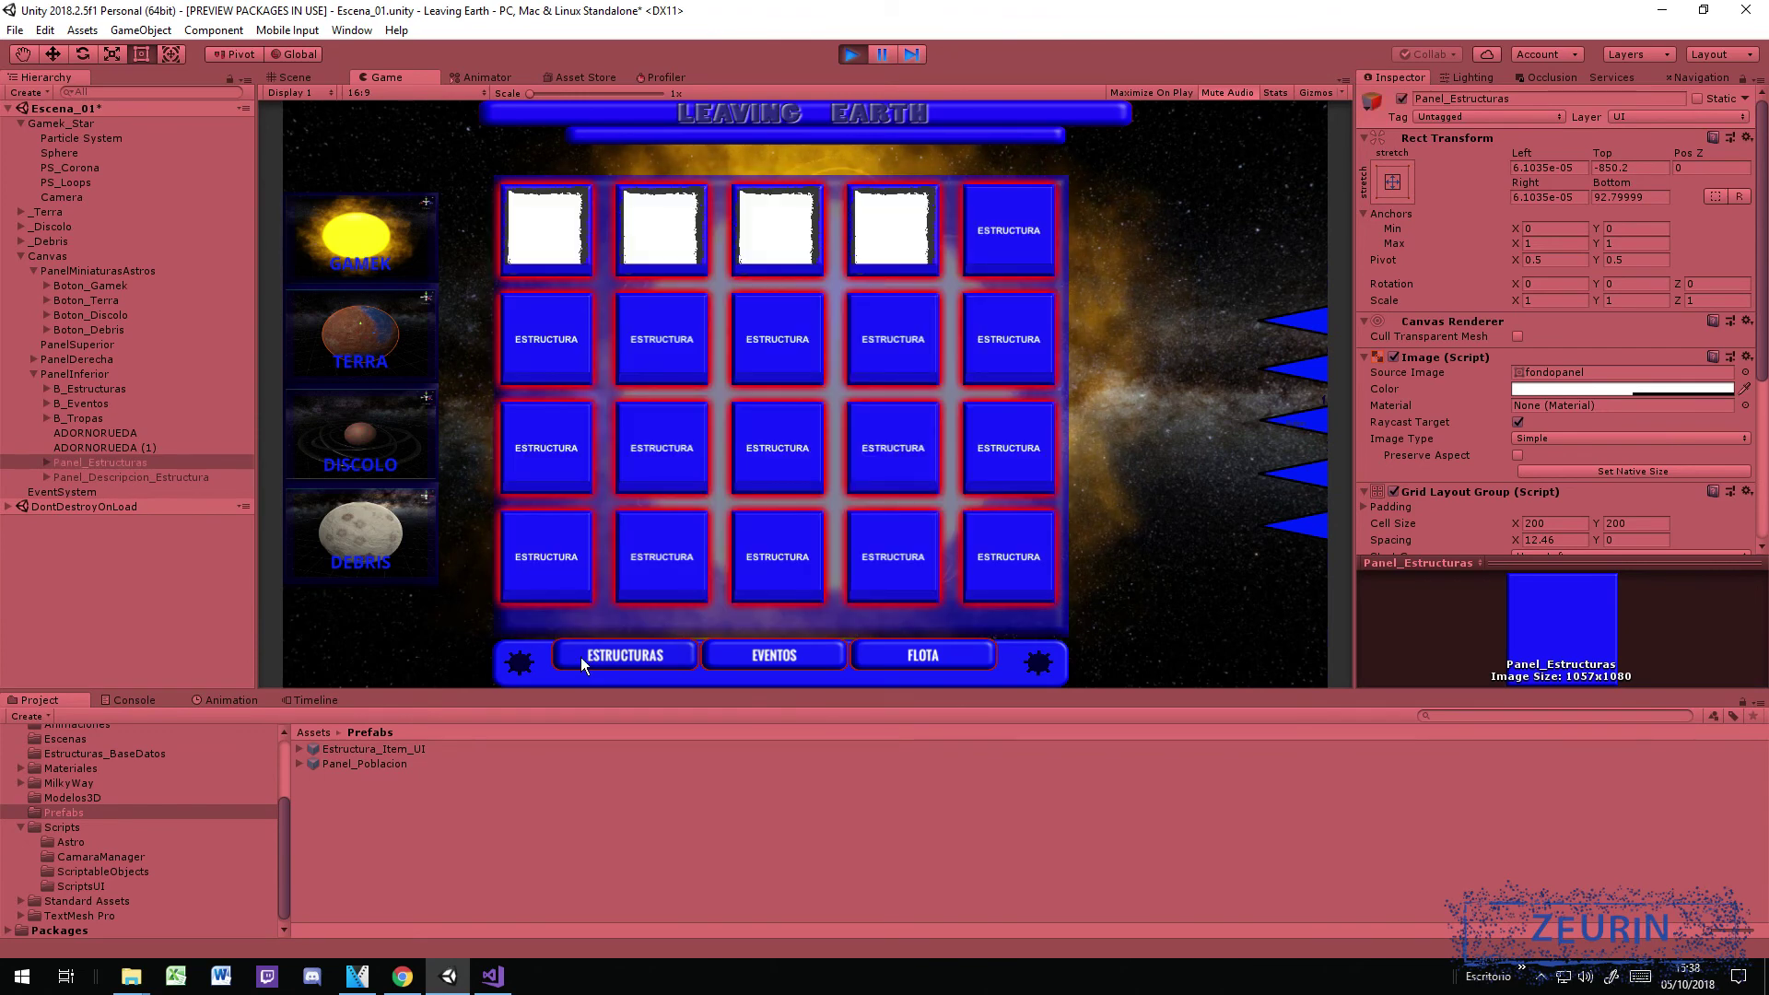
mouse_move(546, 241)
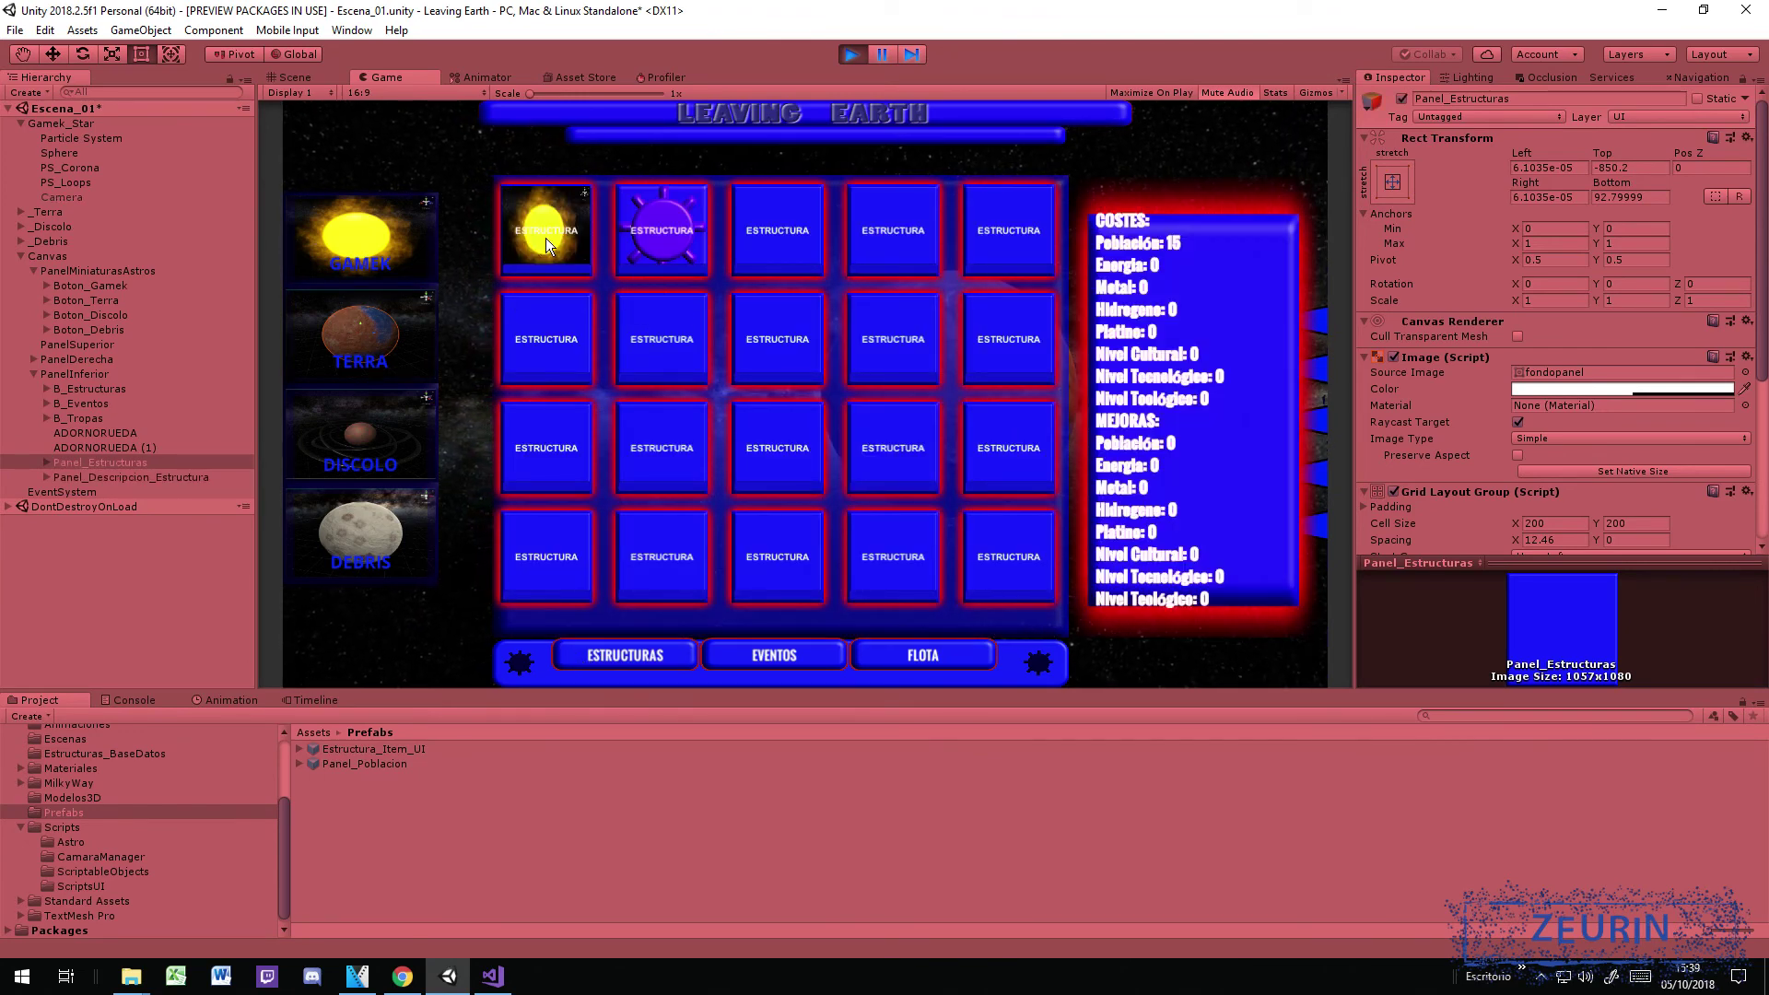
left_click(545, 237)
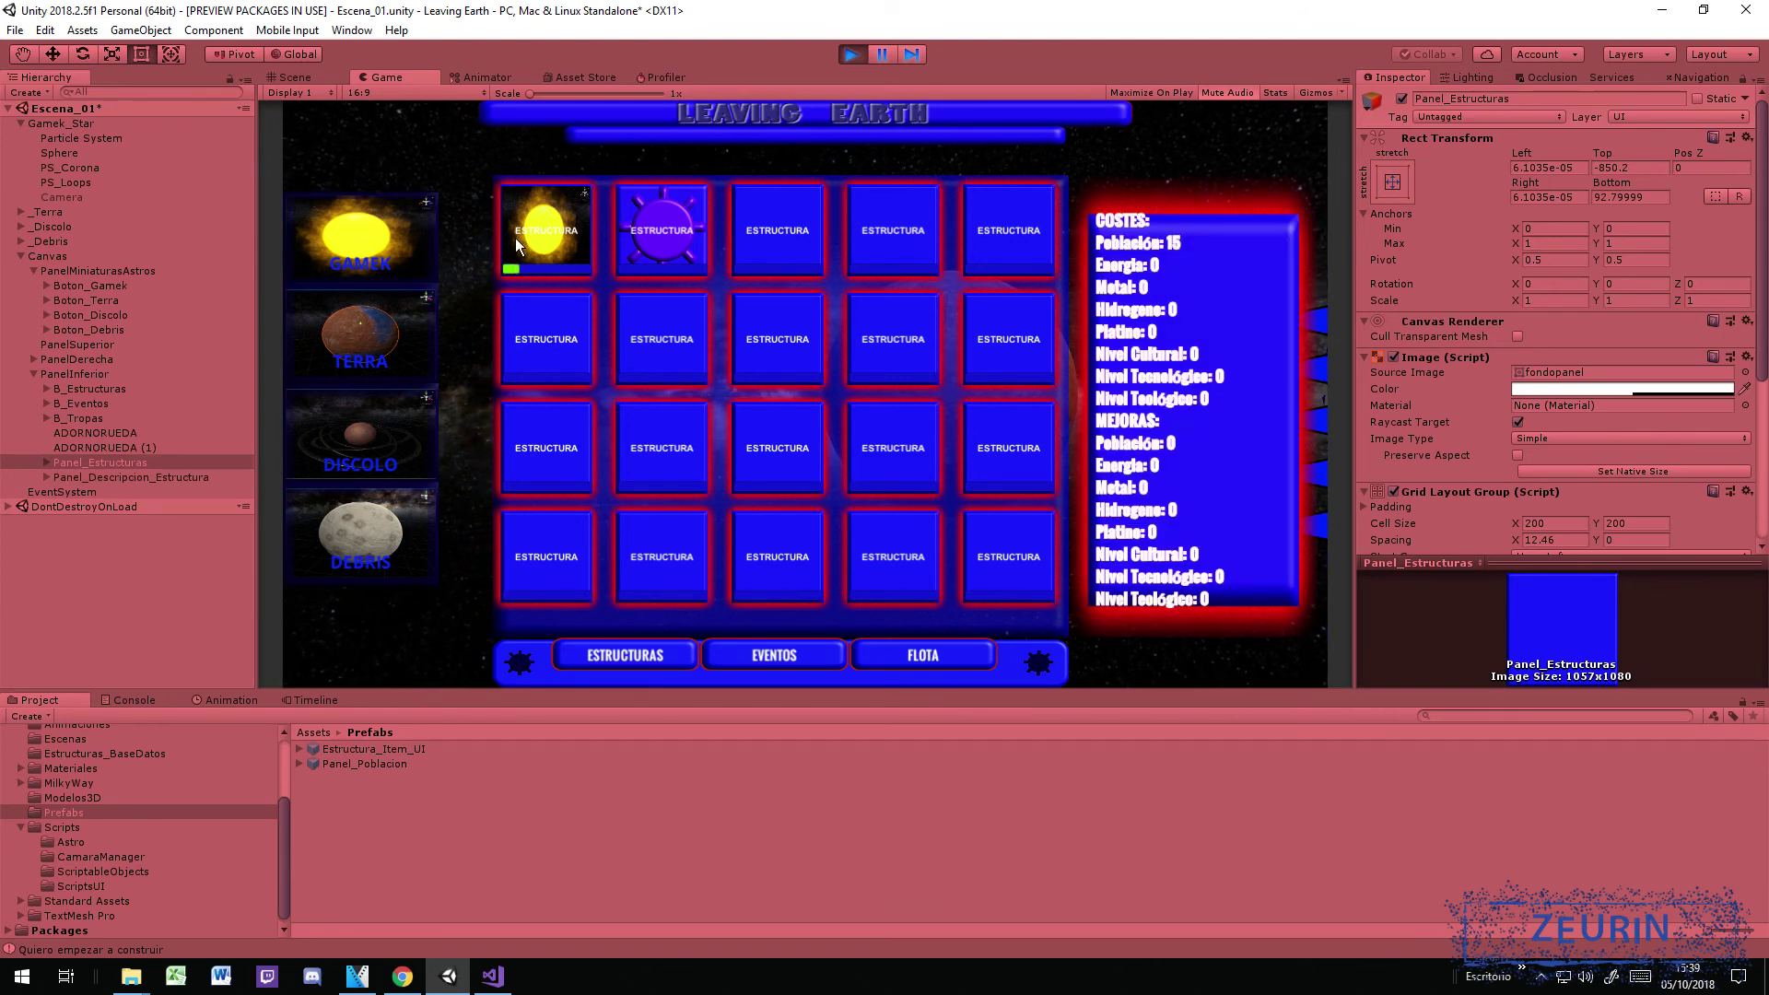
left_click(416, 254)
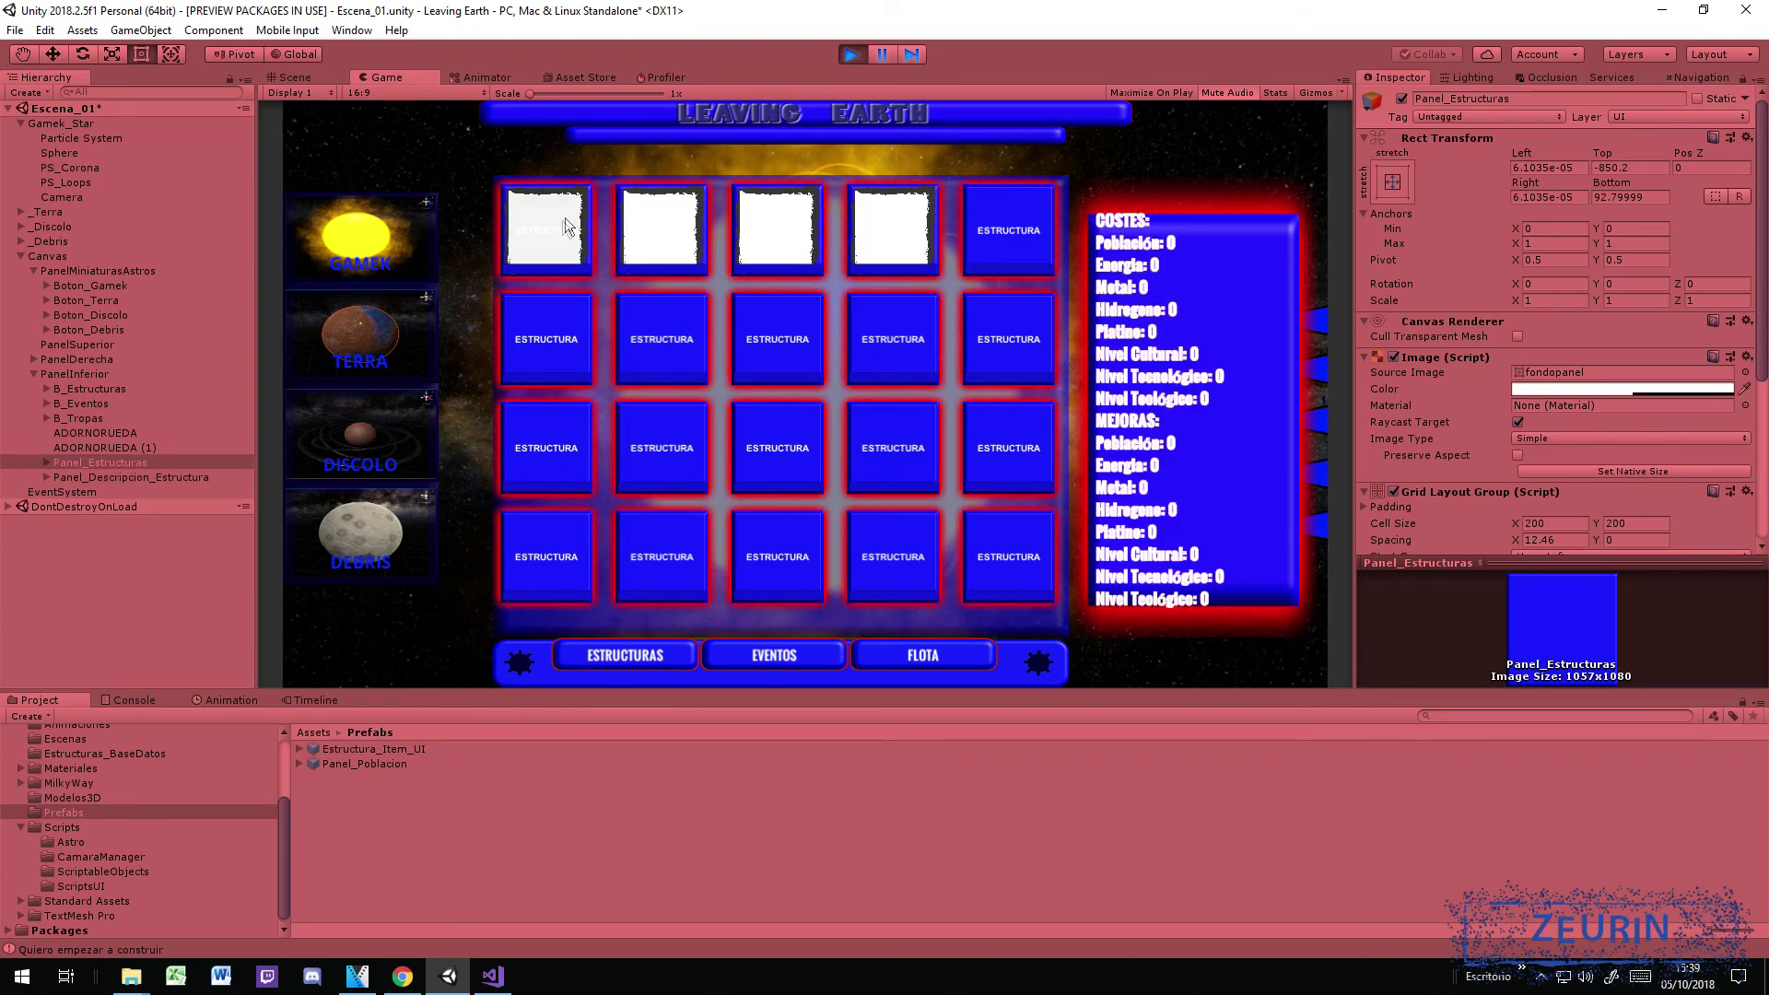
left_click(349, 349)
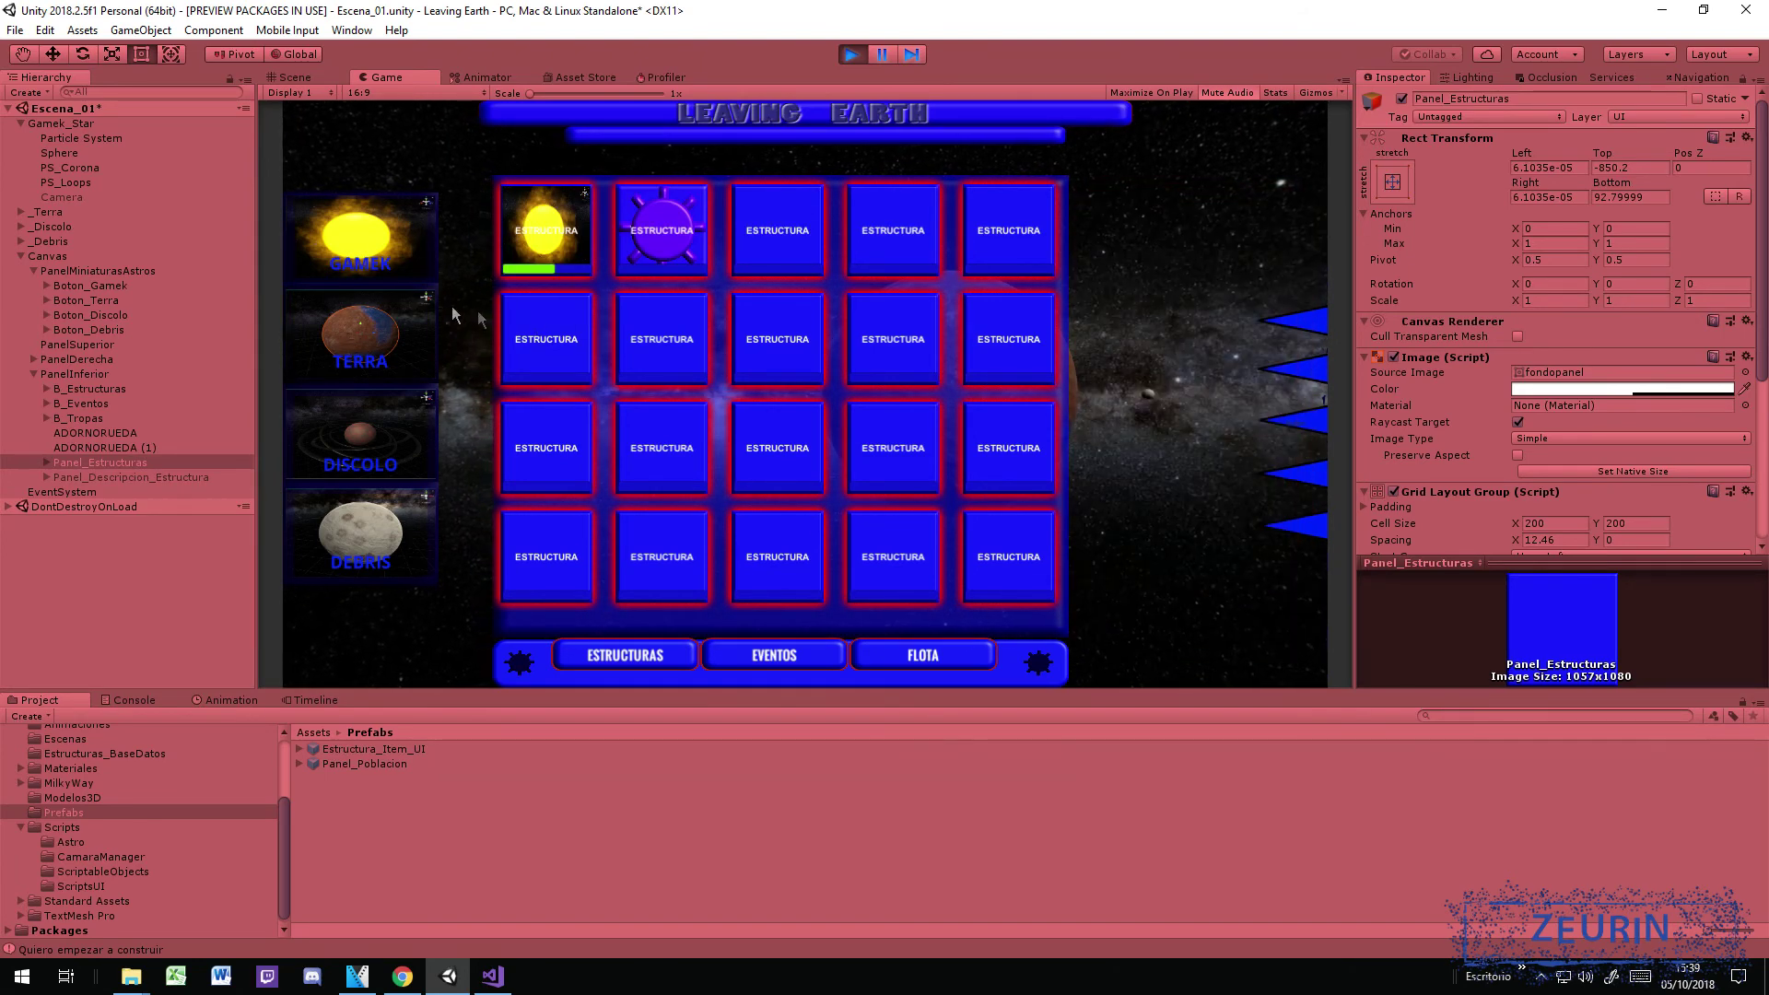
mouse_move(544, 300)
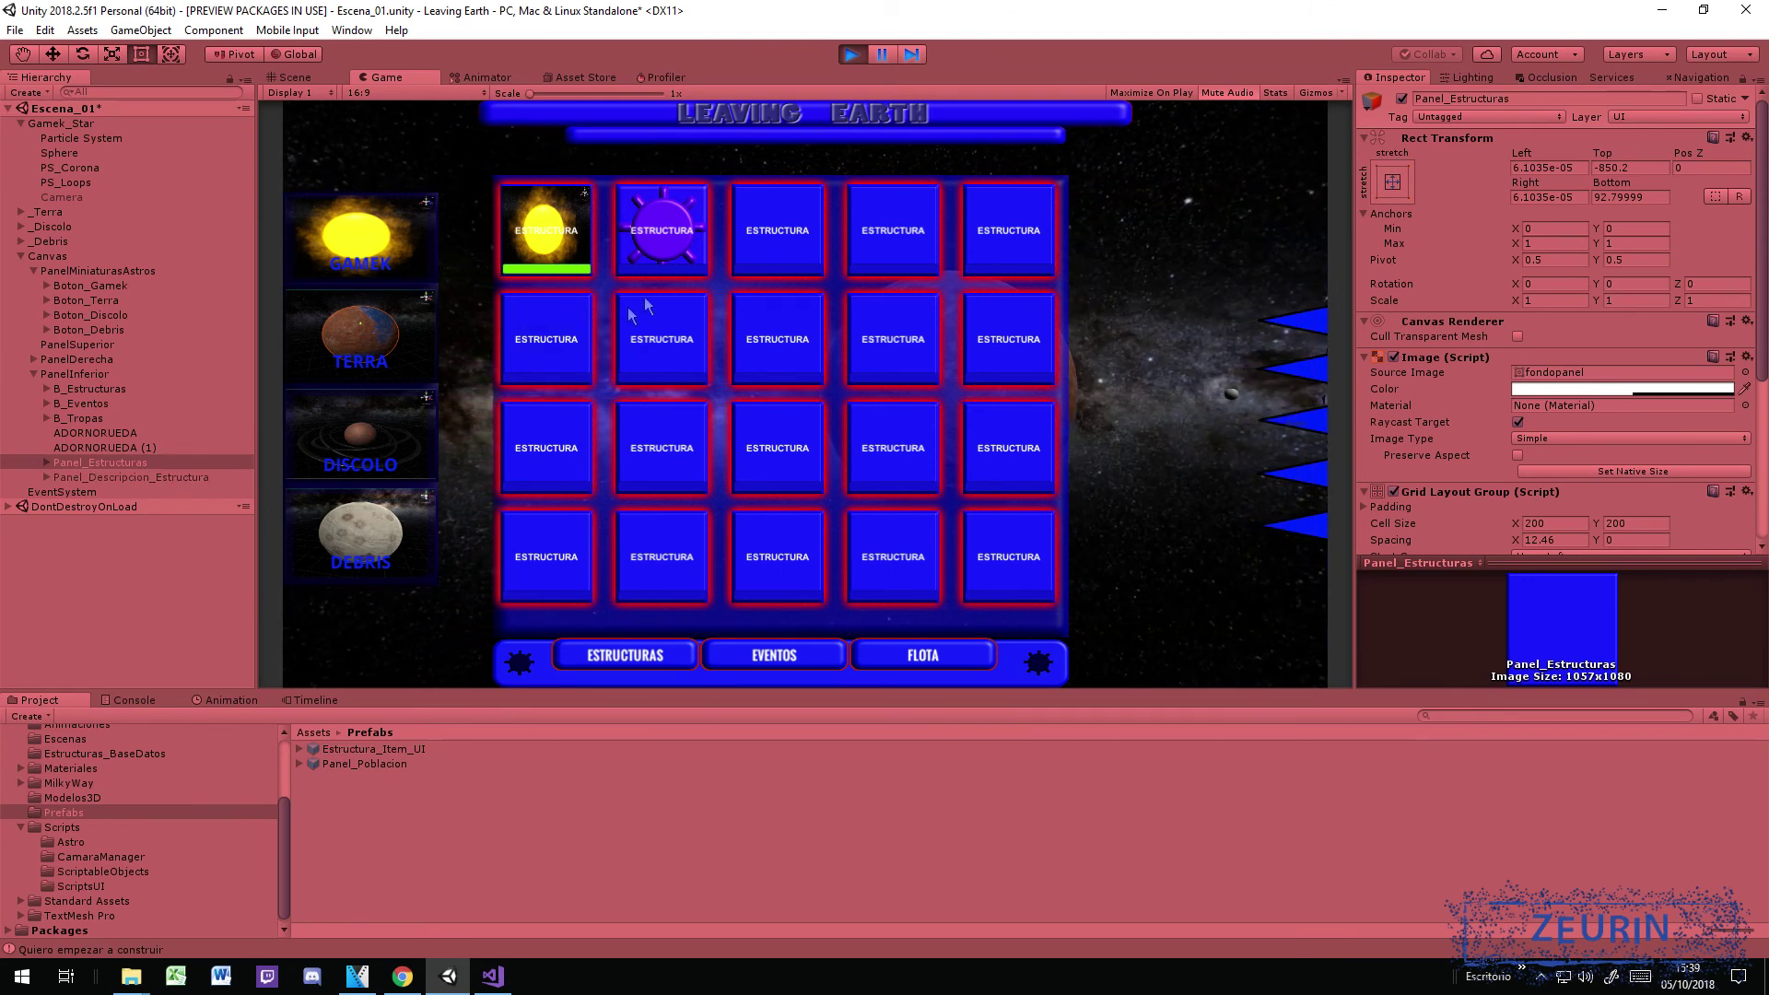
left_click(376, 266)
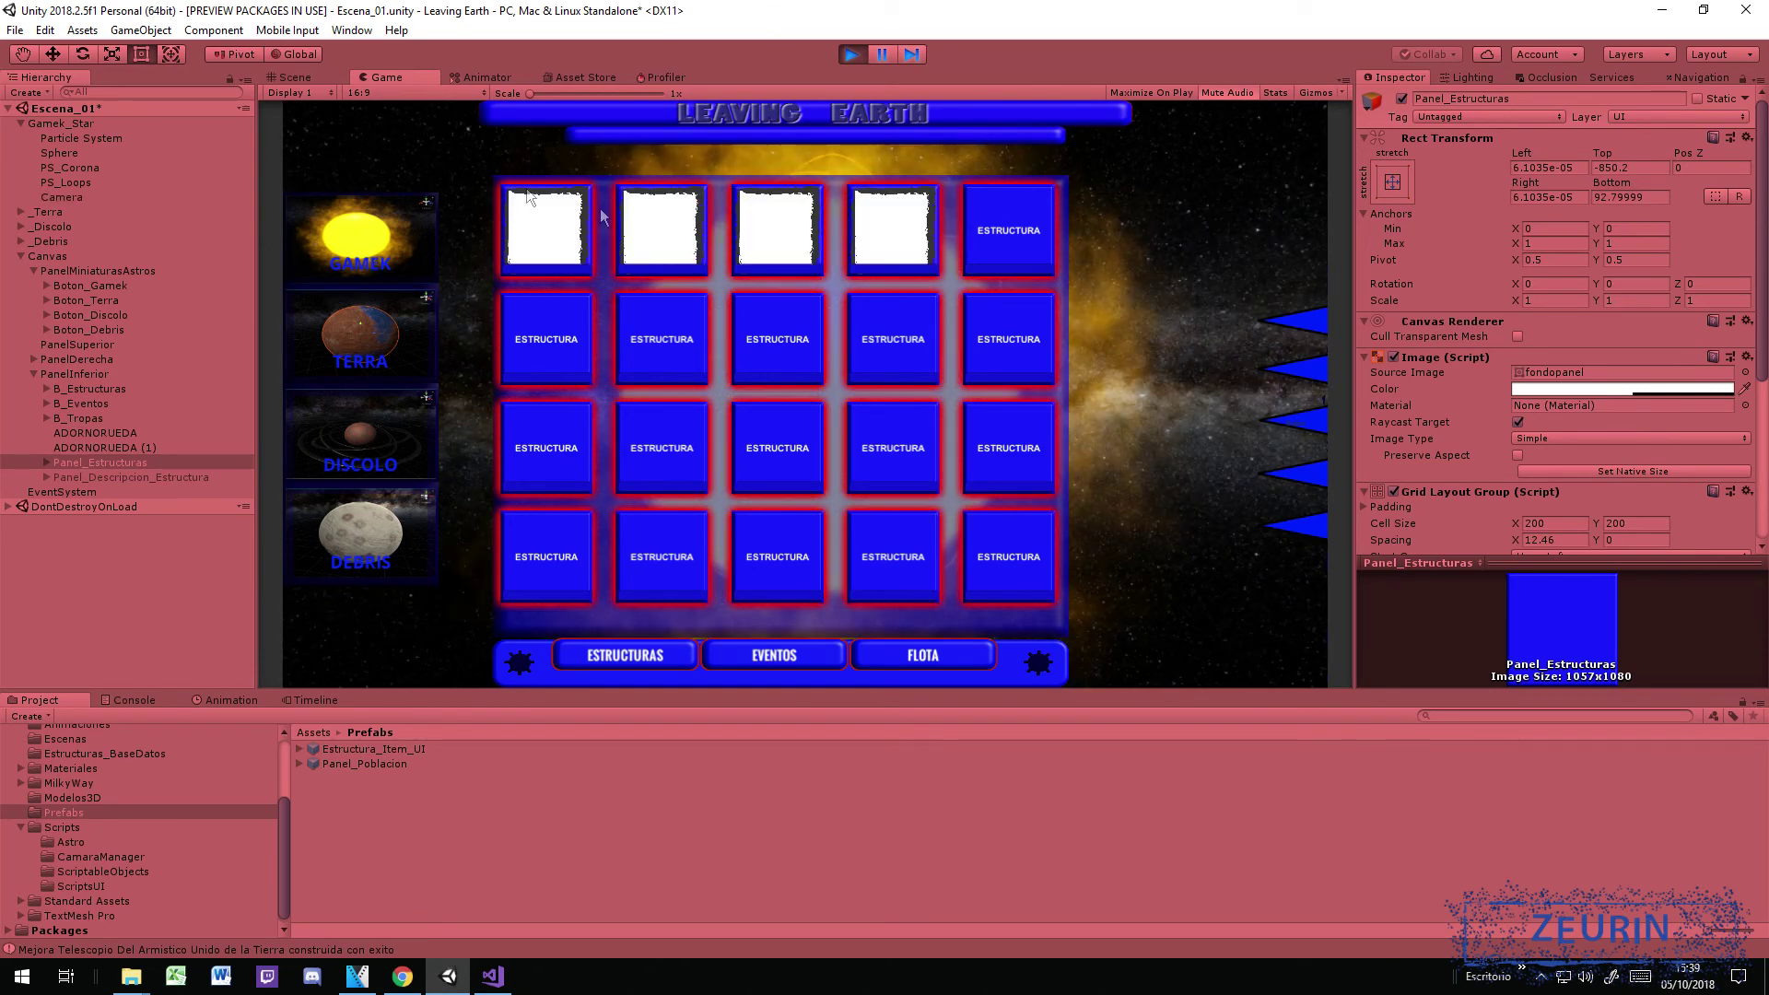
Step: Watch the top-row green progress bars fill, confirm they persist after visiting Terra, then stop
mouse_move(541, 274)
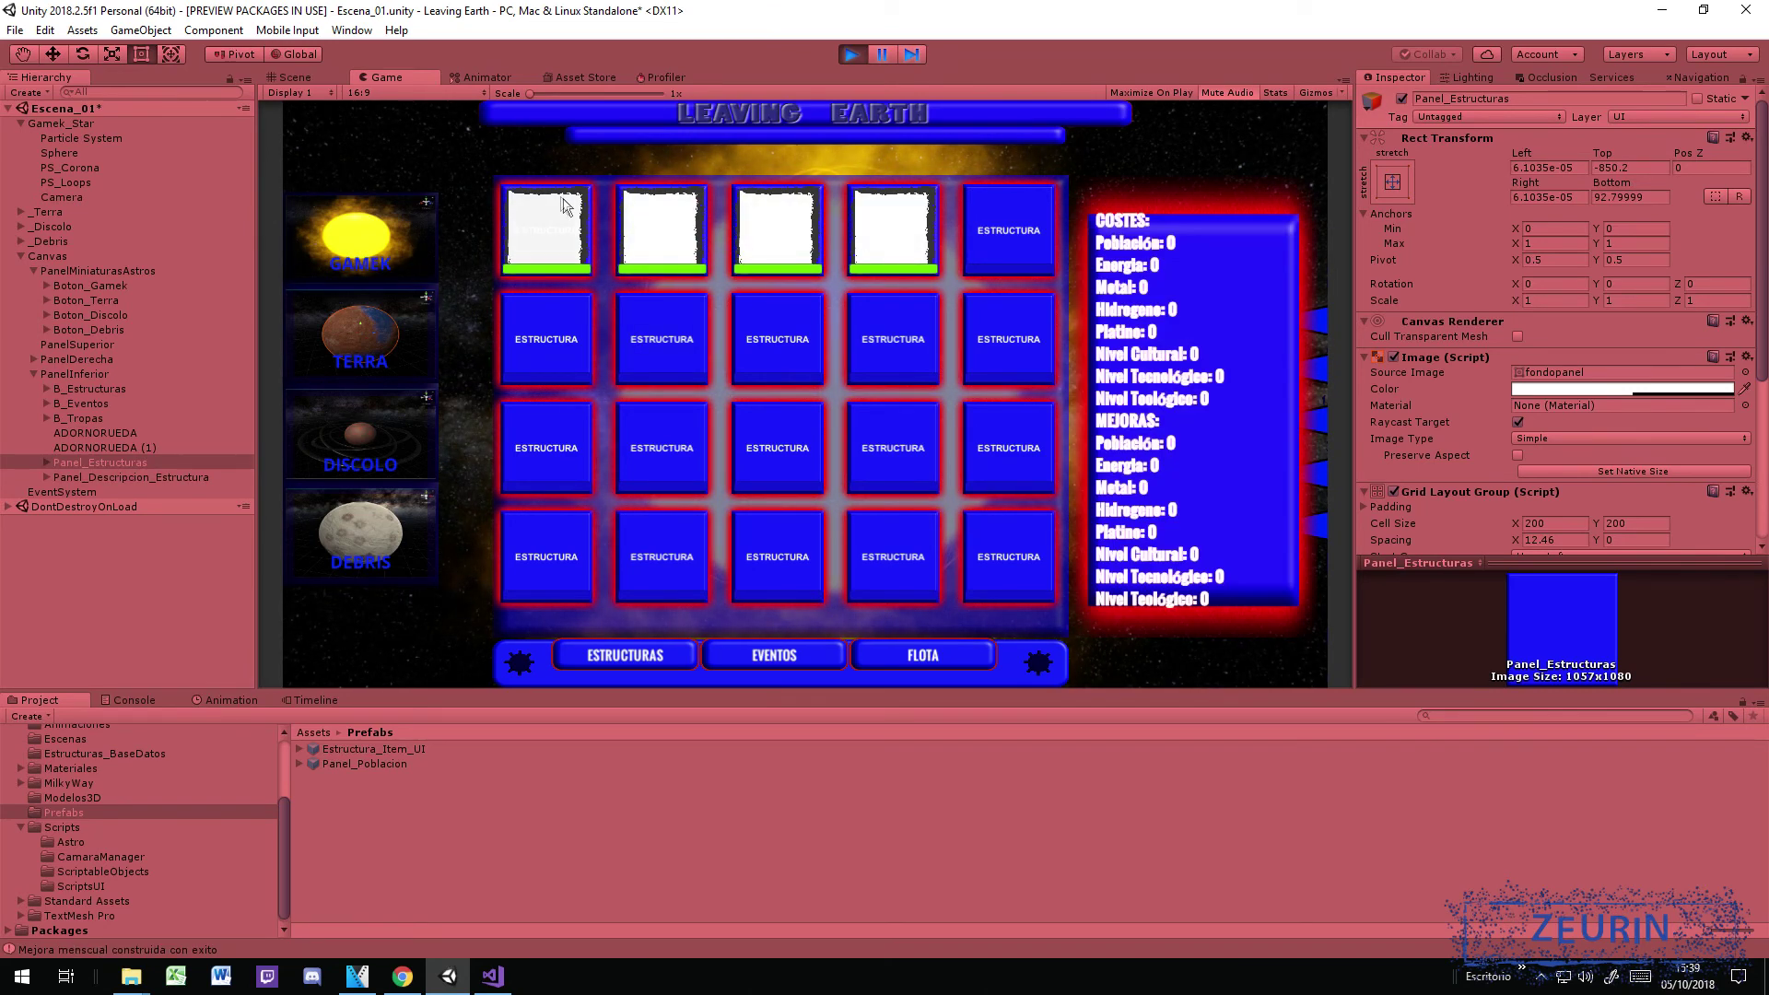
mouse_move(632, 229)
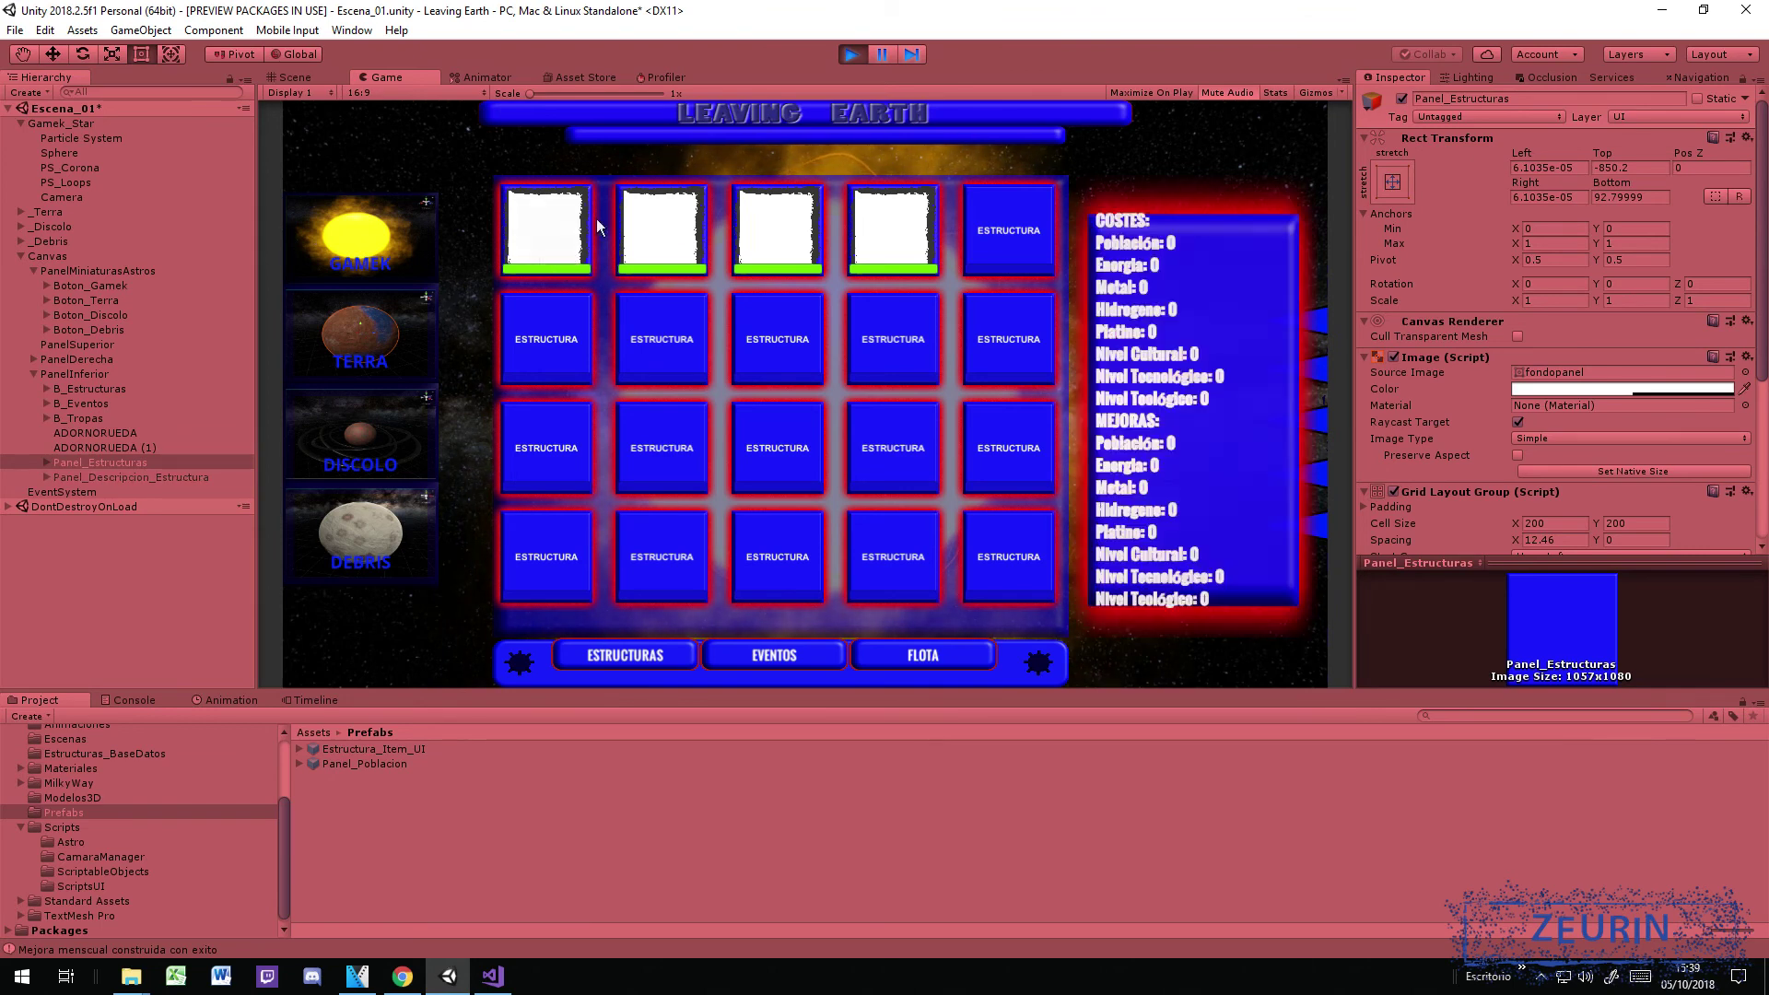
mouse_move(822, 276)
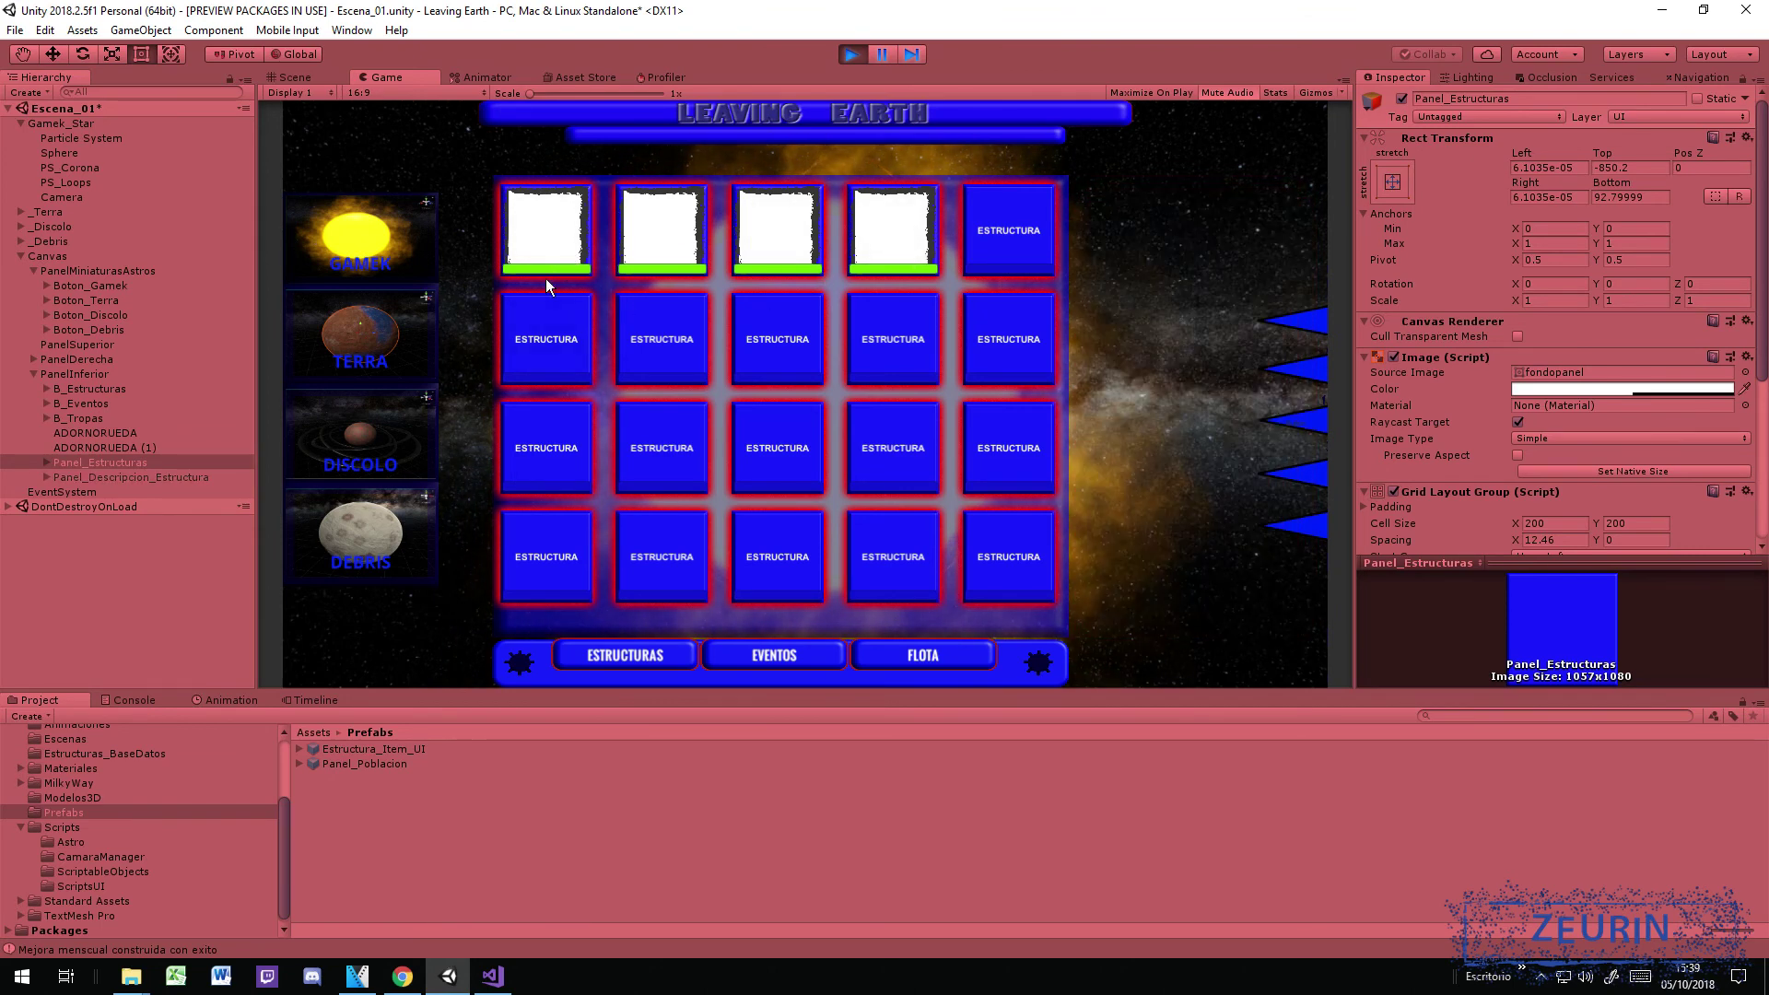
mouse_move(518, 212)
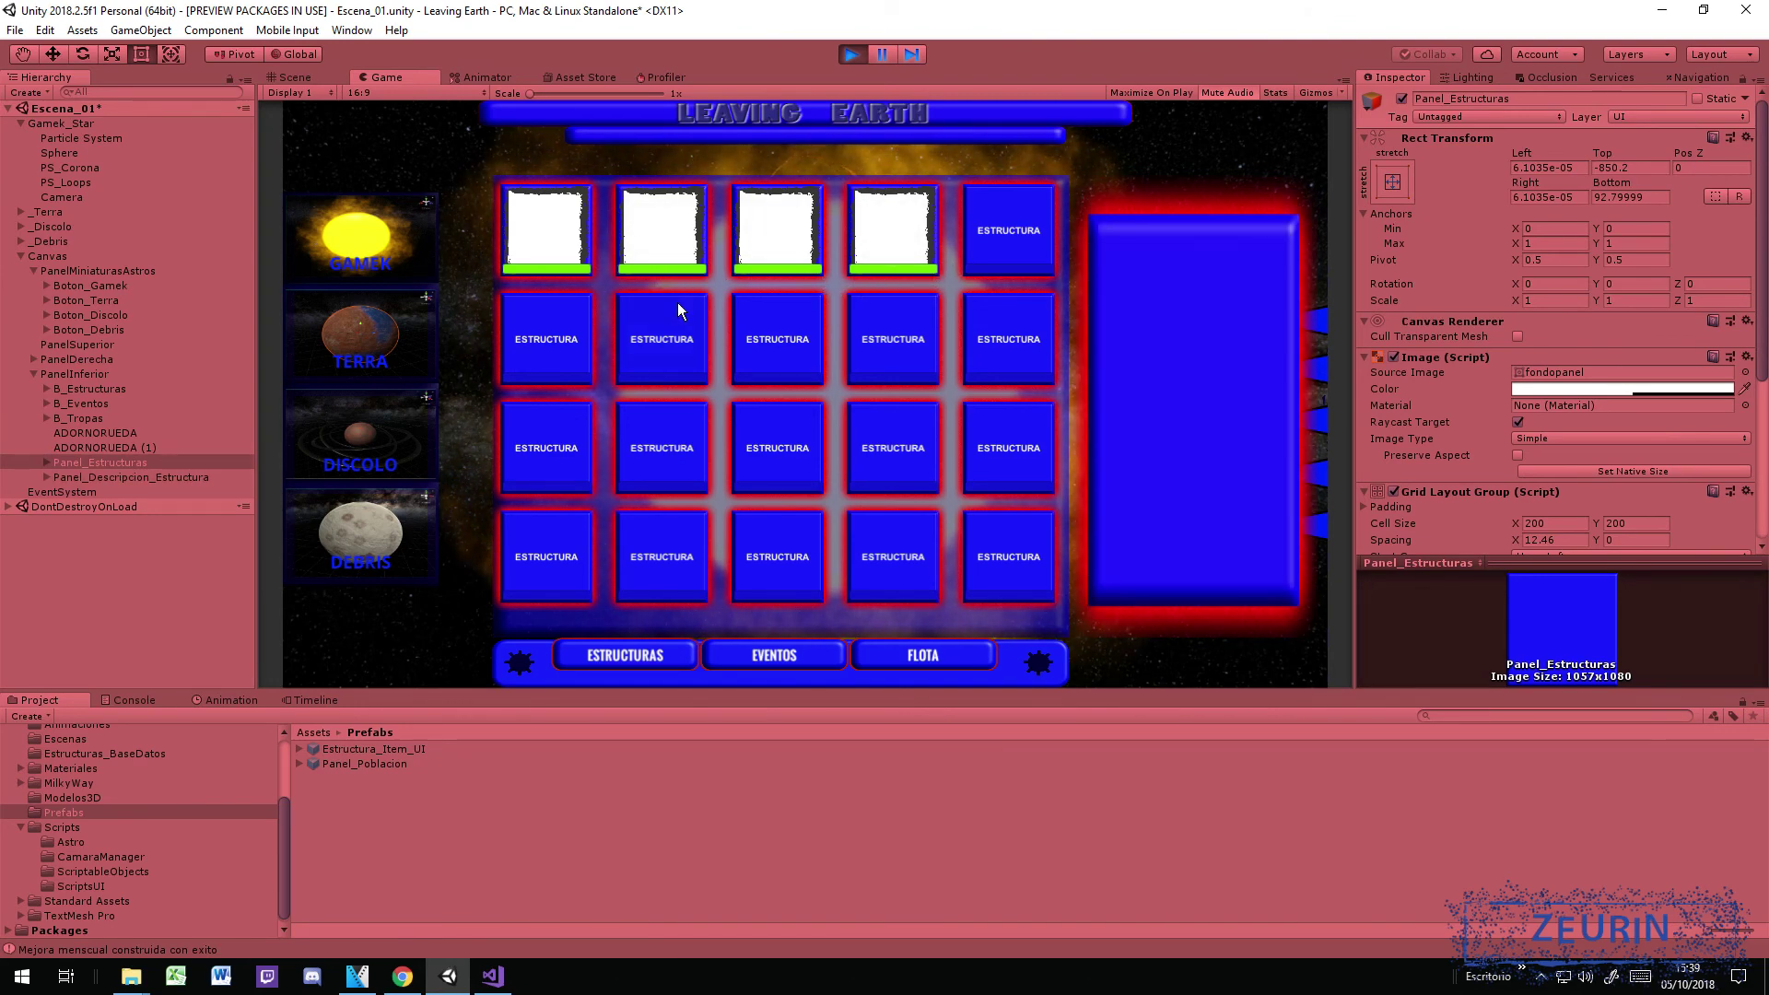
left_click(386, 333)
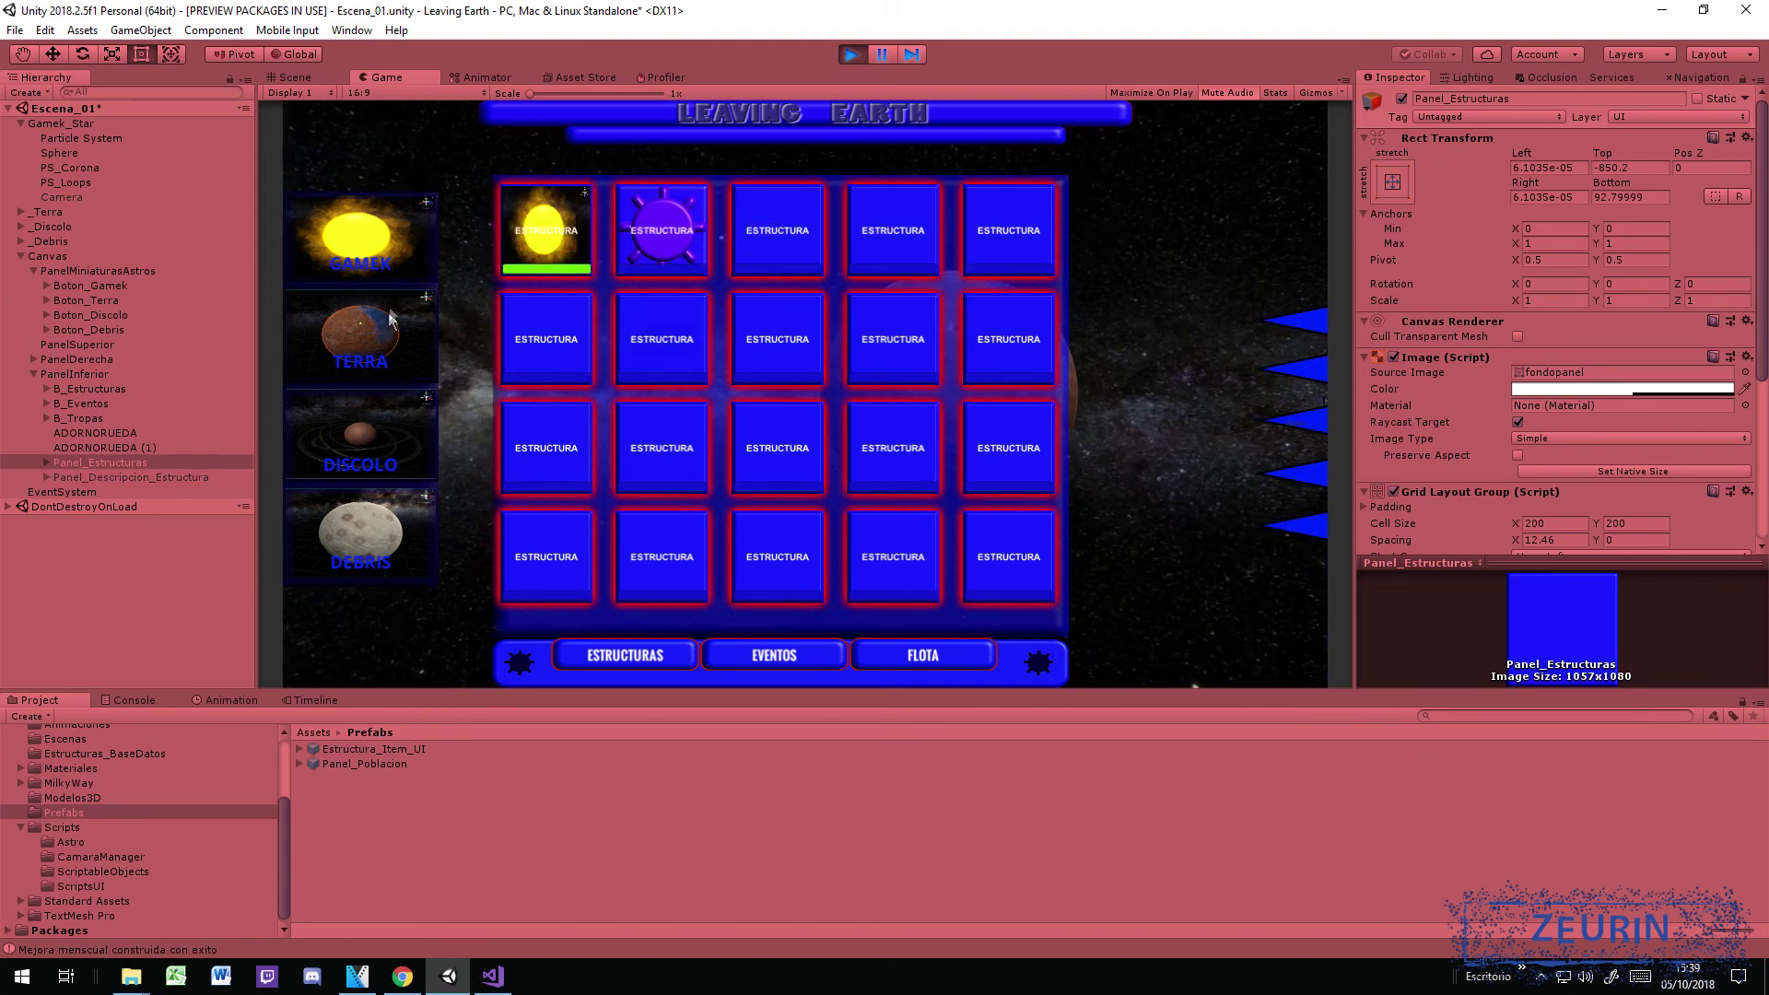
left_click(359, 238)
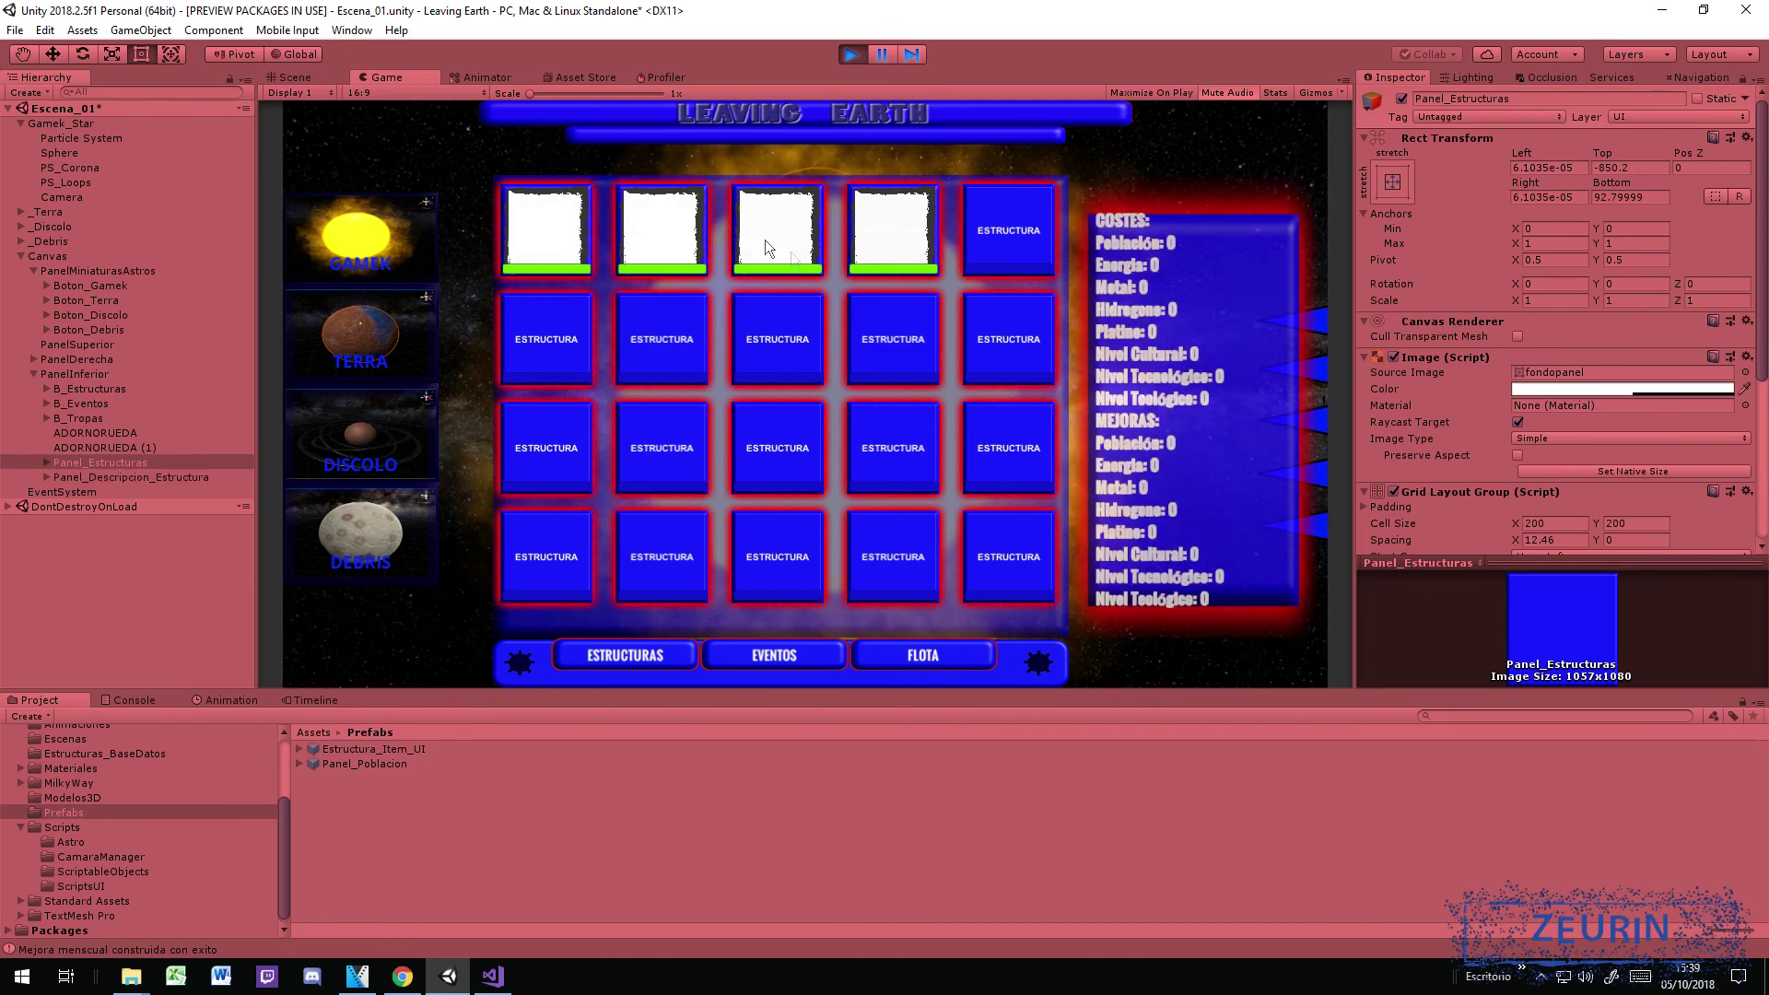
left_click(858, 52)
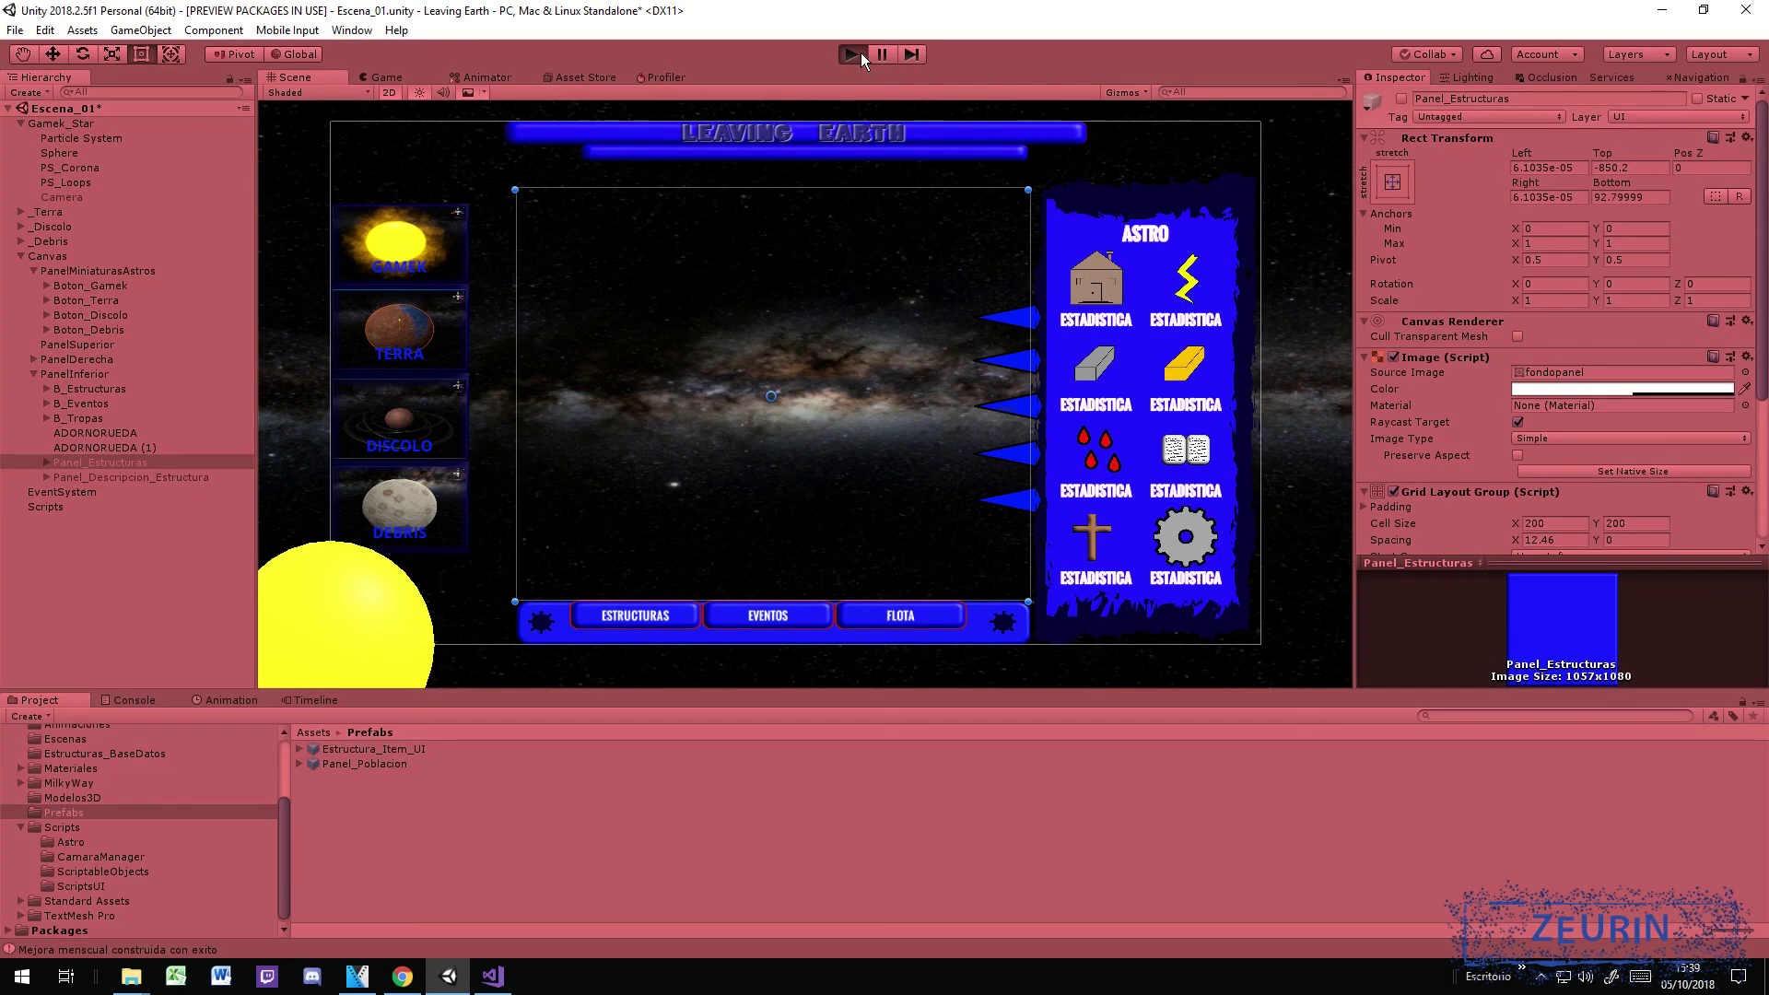
key("ctrl+p")
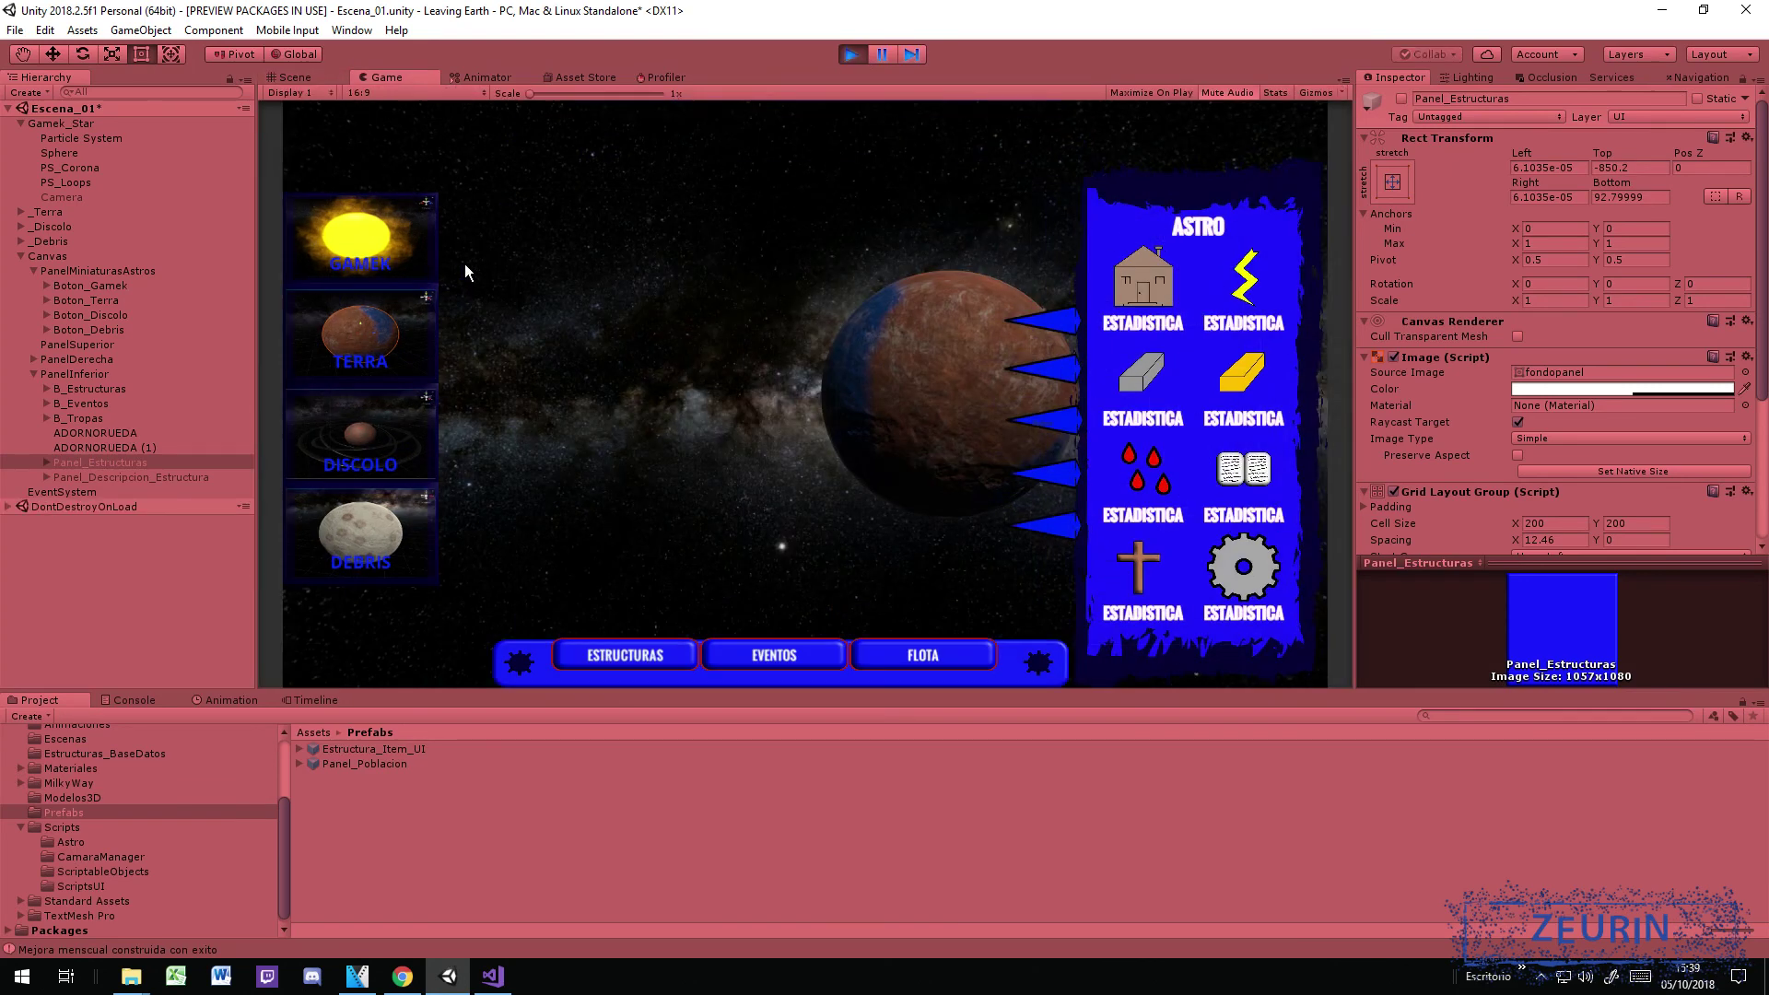
left_click(387, 240)
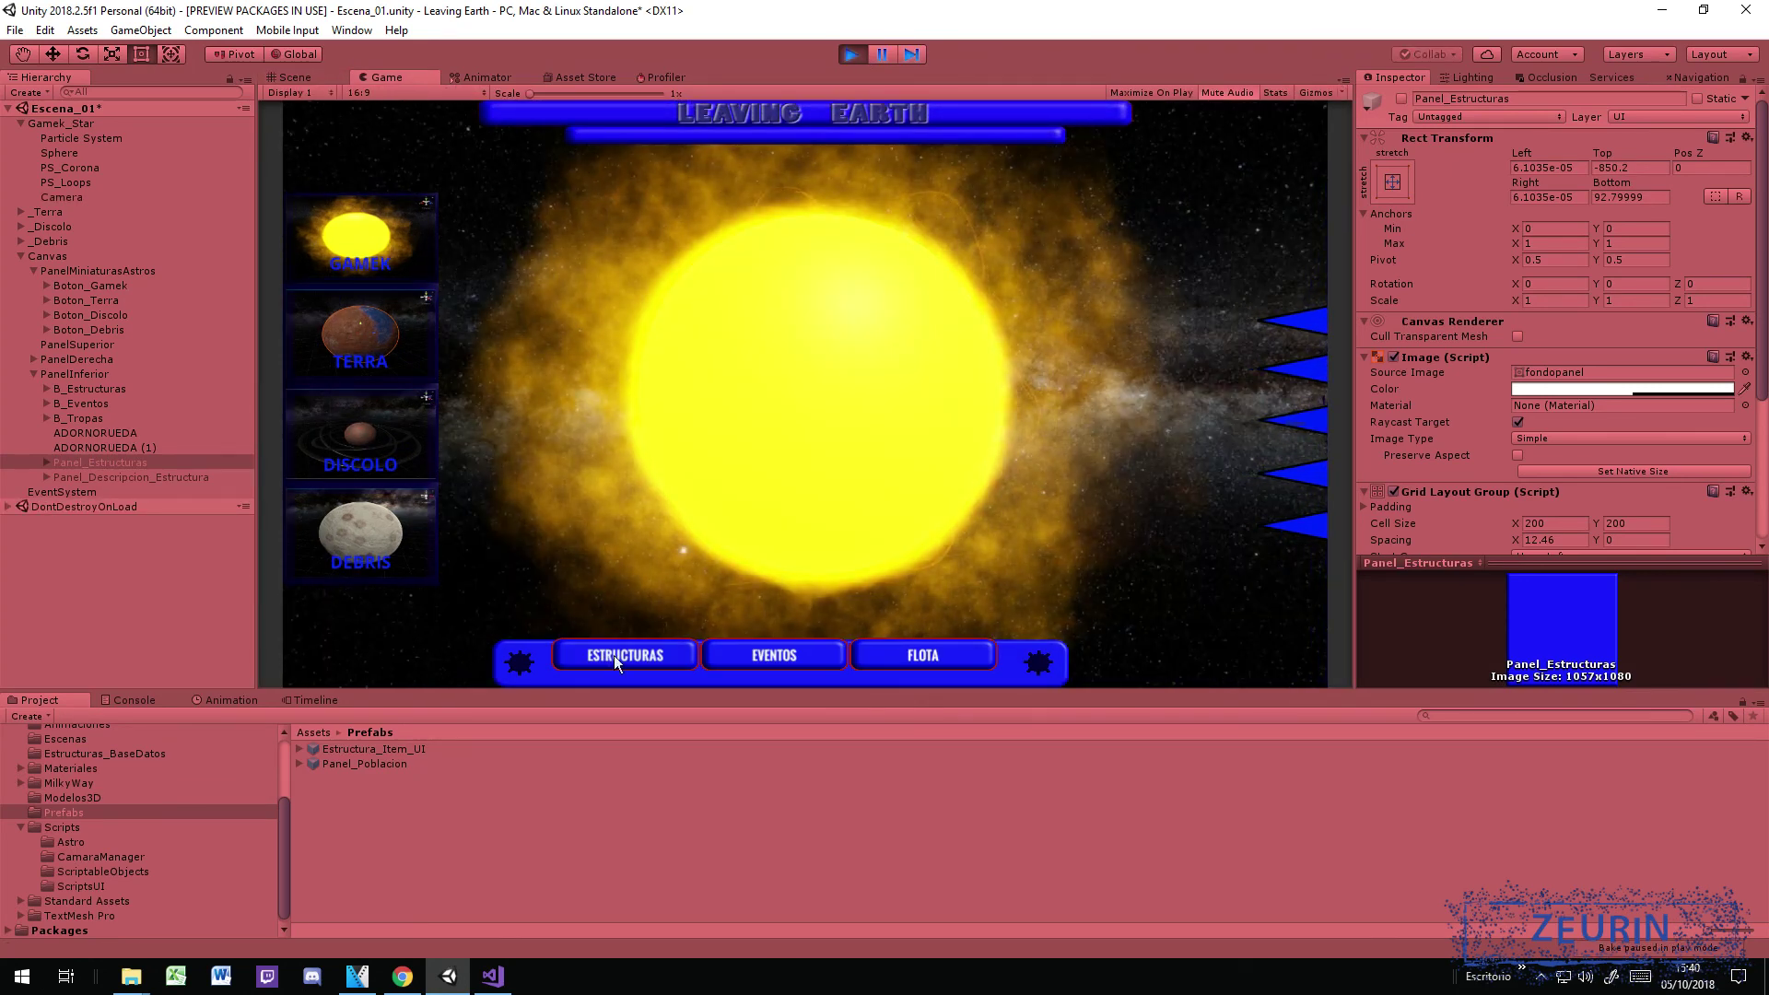
left_click(589, 655)
left_click(551, 230)
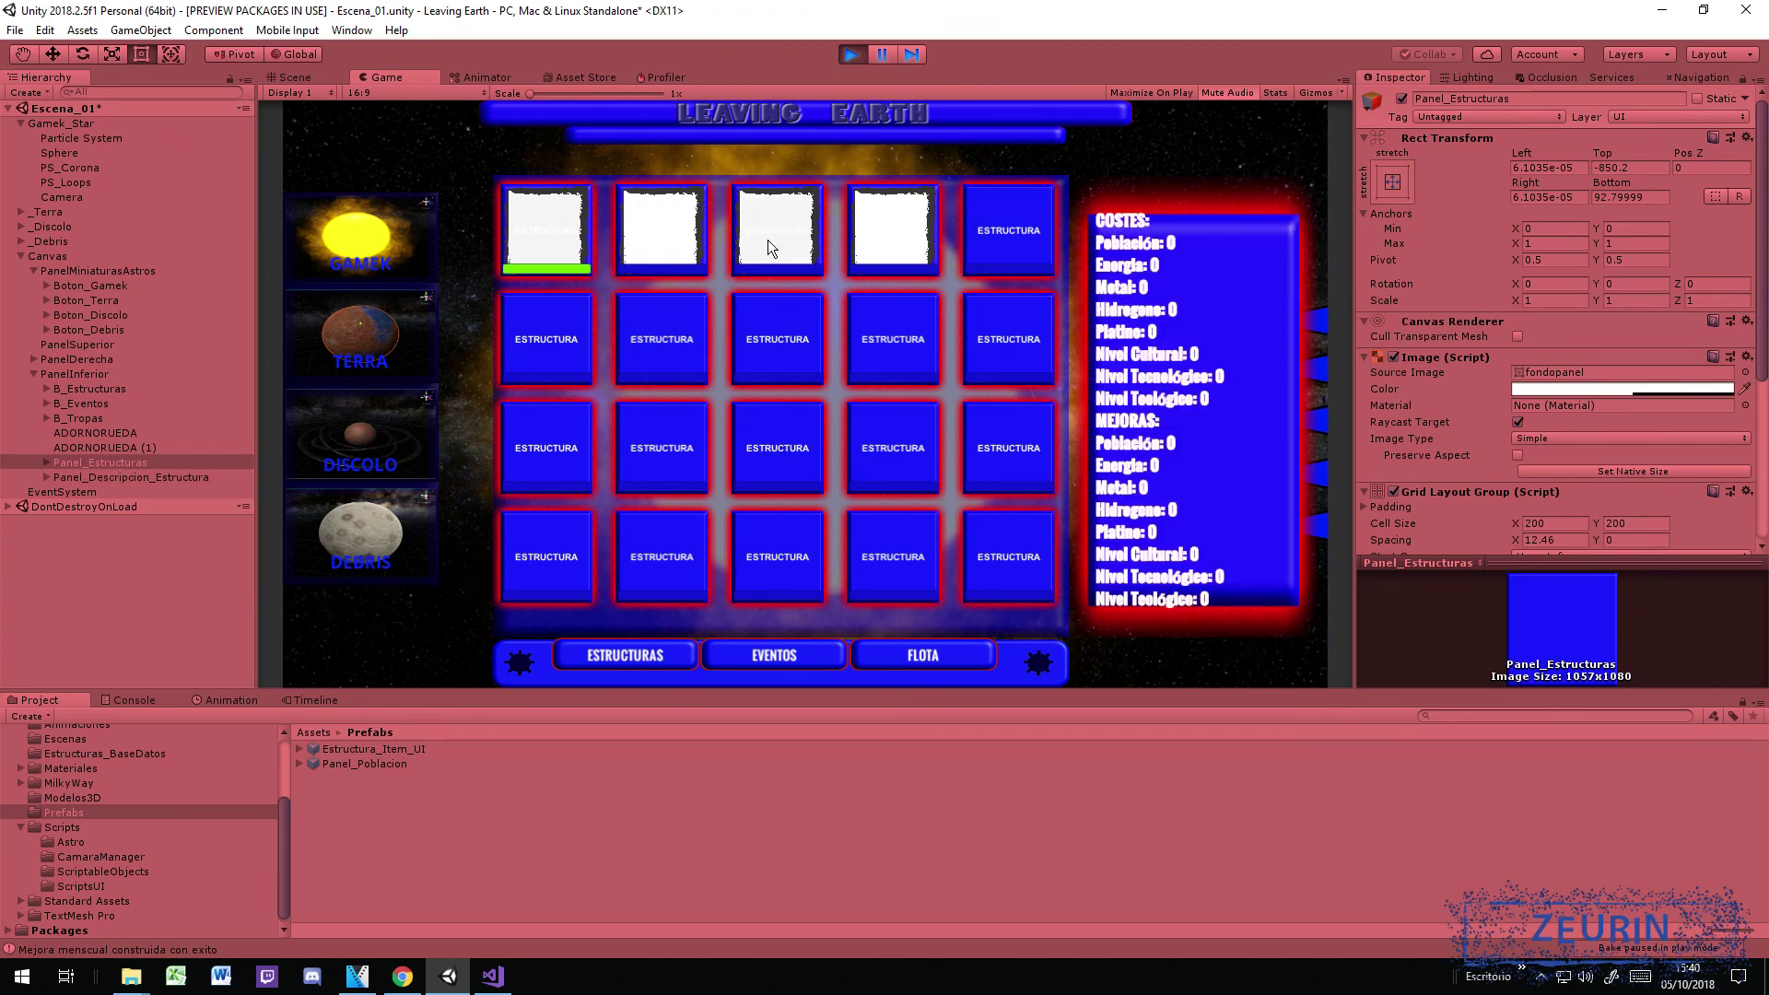
left_click(375, 257)
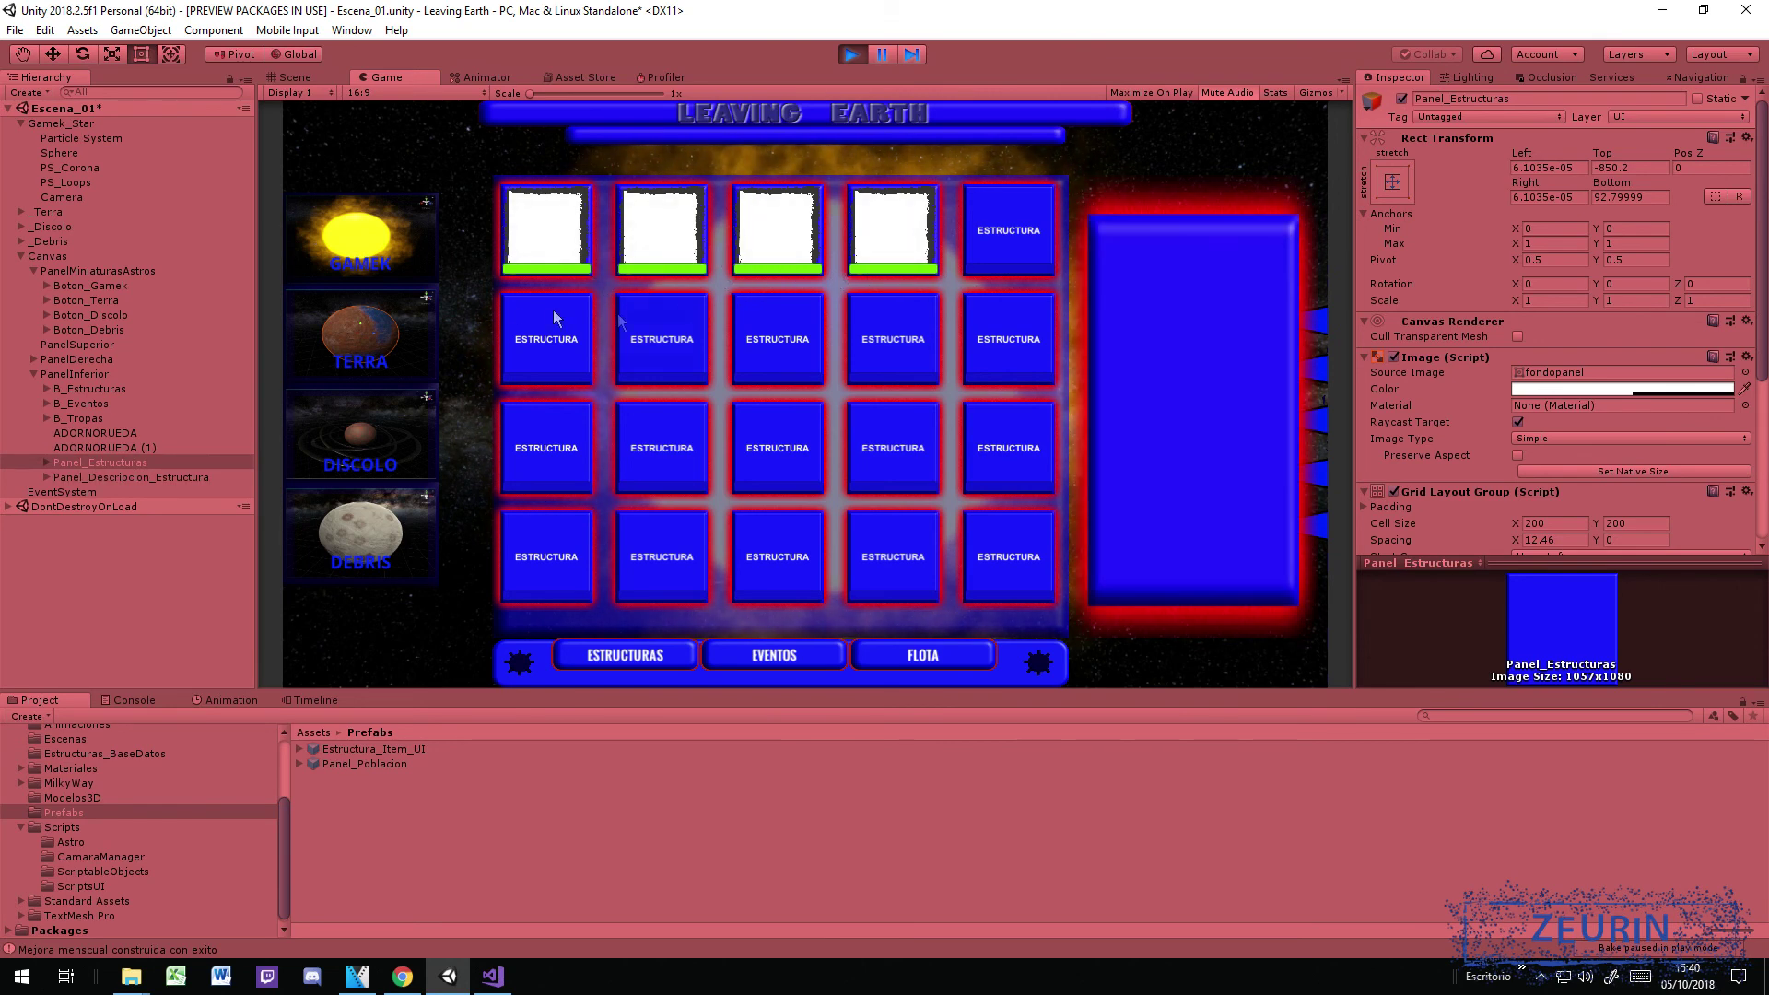
left_click(853, 56)
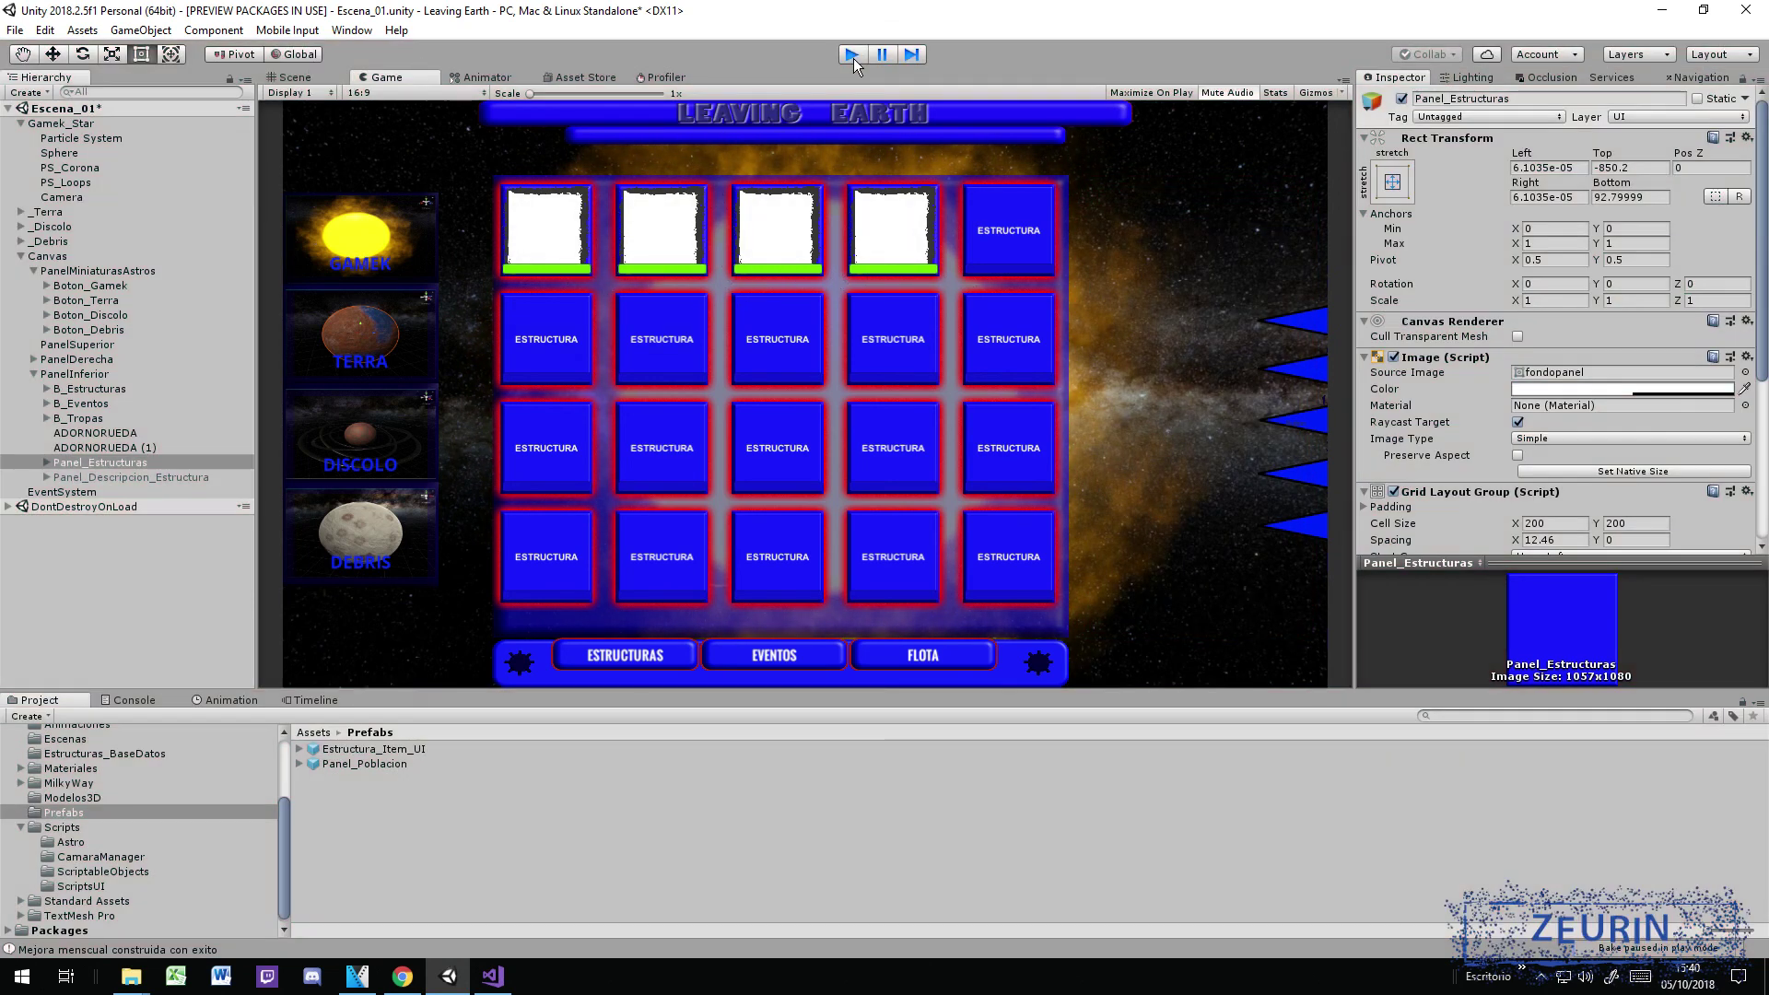